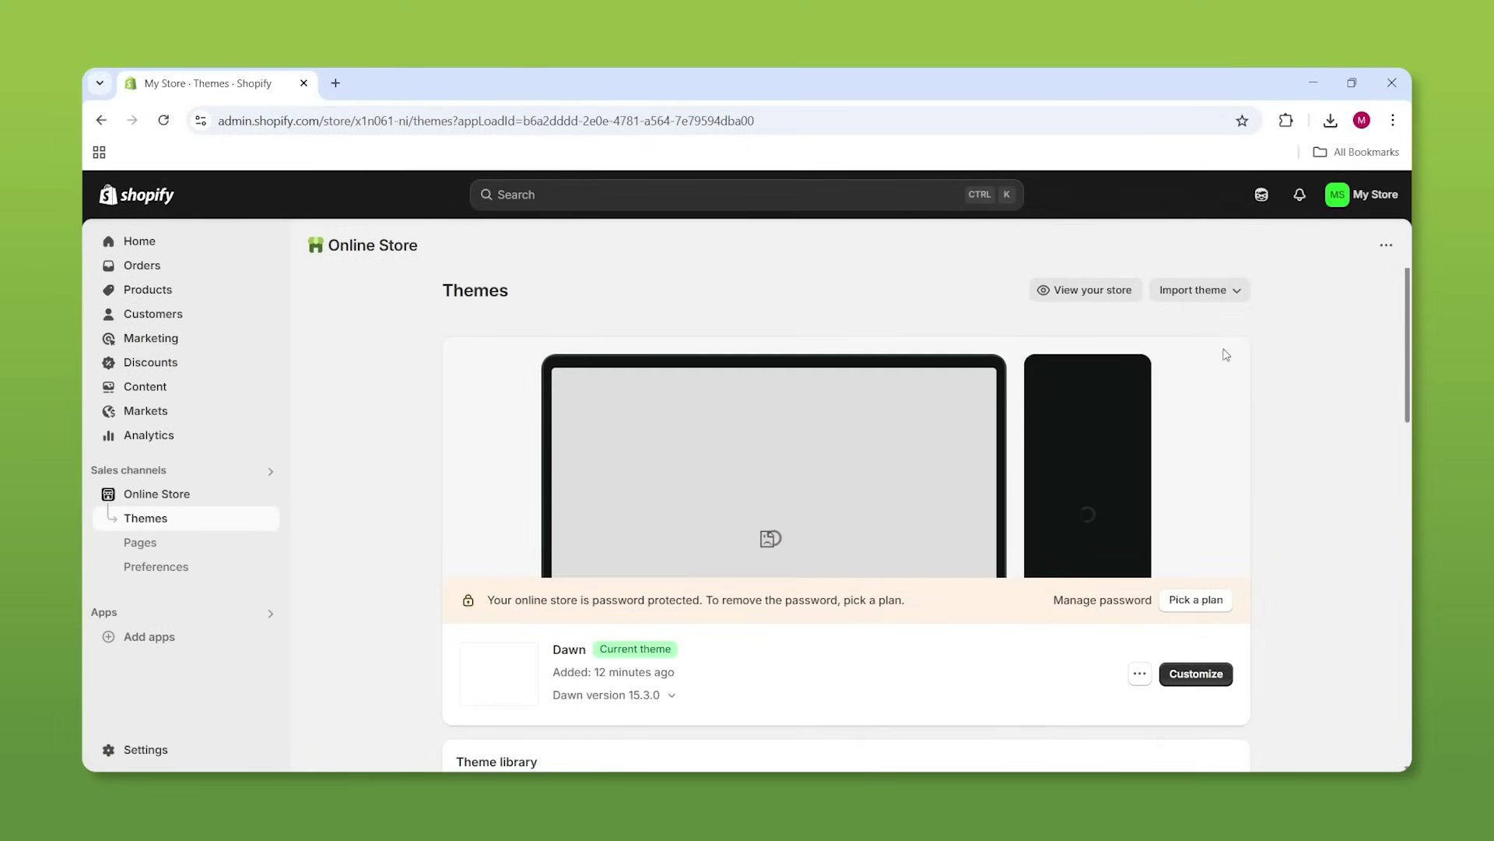
Open the Shopify Theme Store from the Themes page and look over its price and industry filters
scroll(1225, 354, down, 10)
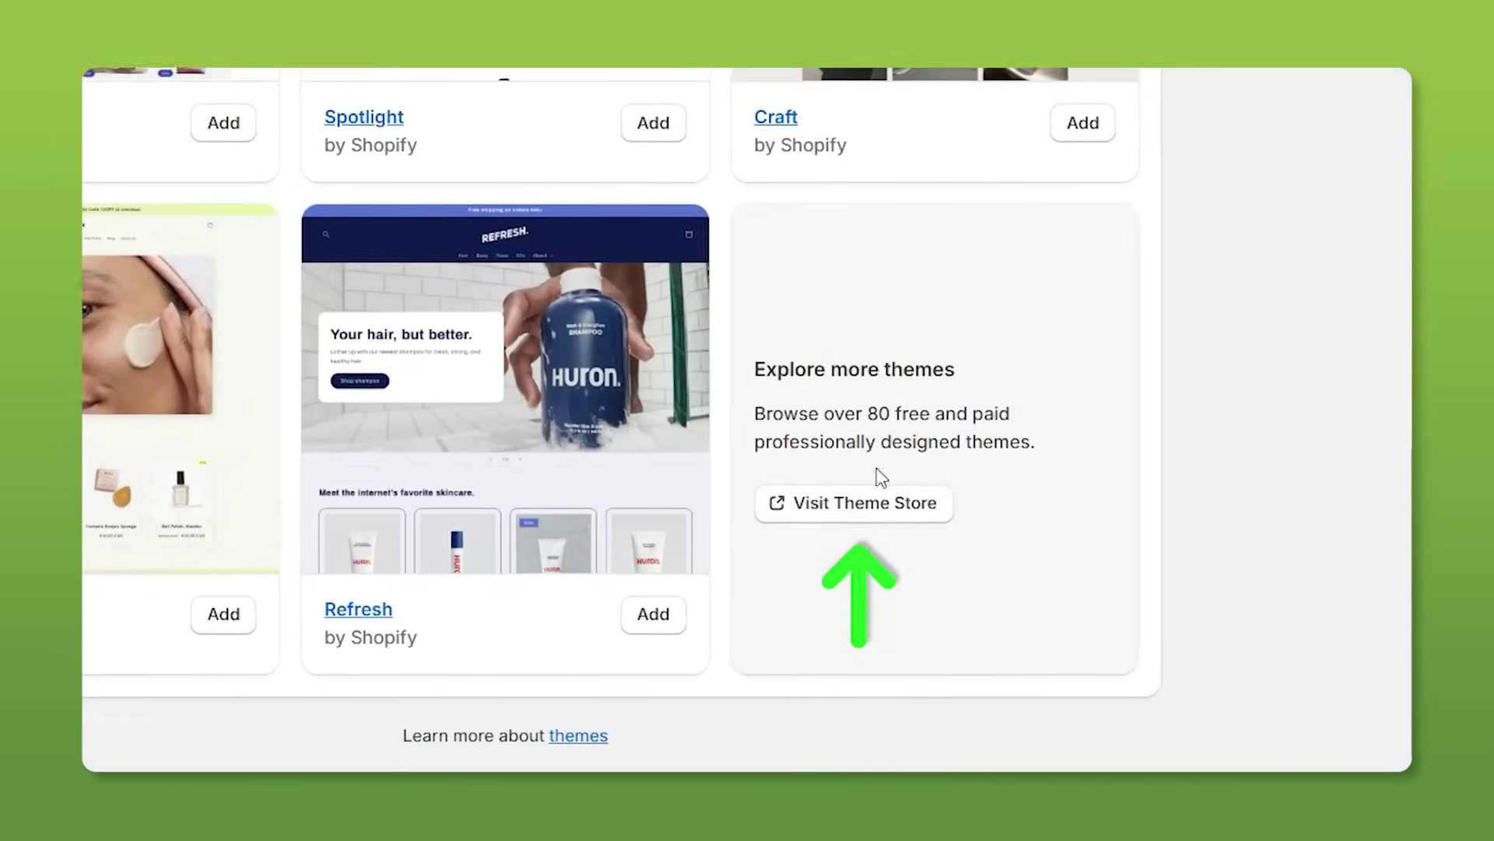
click(822, 523)
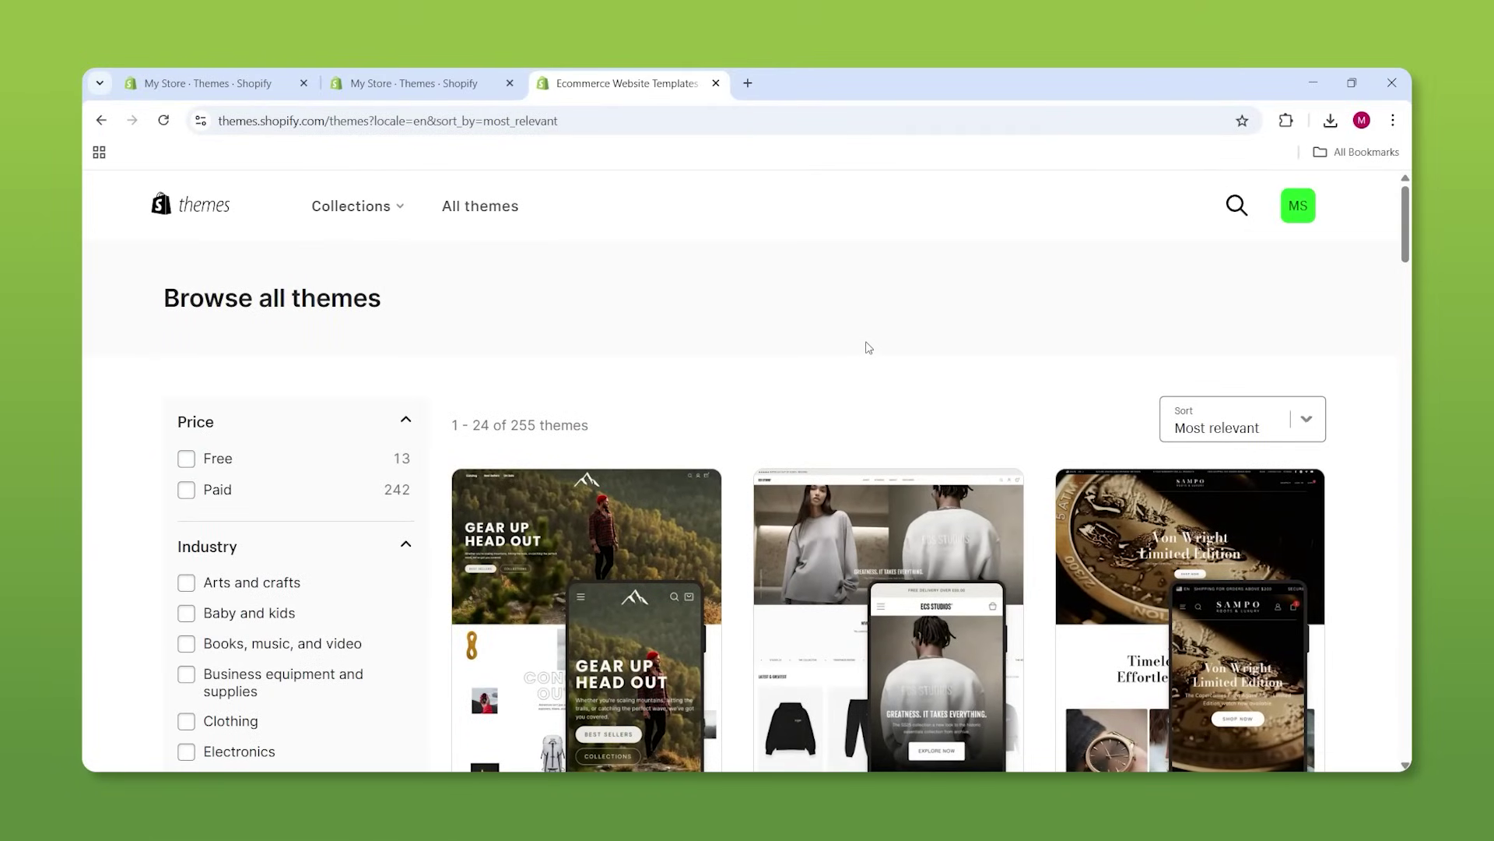
scroll(298, 412, down, 1)
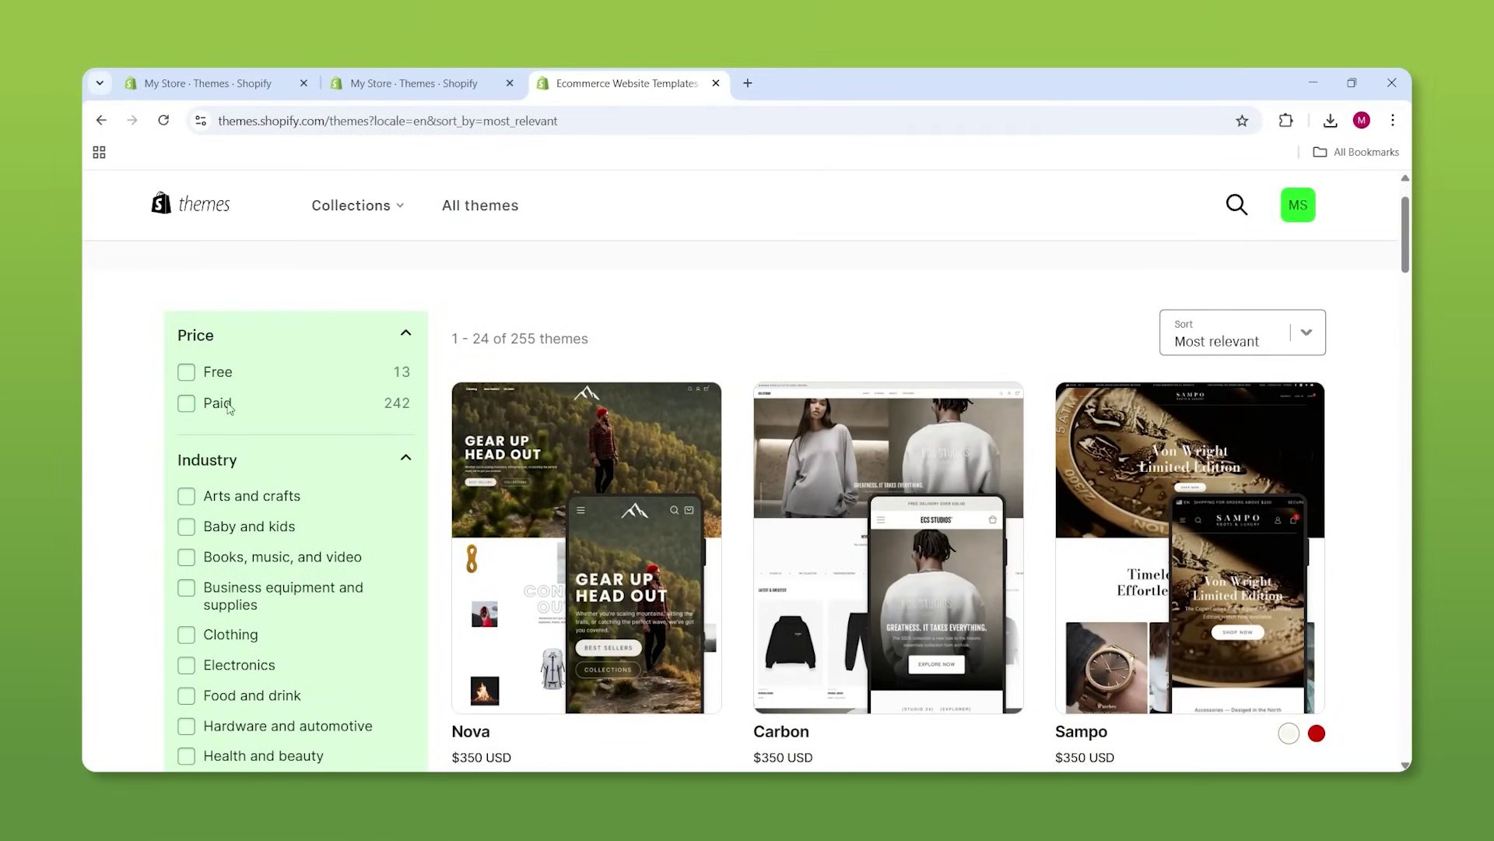
scroll(222, 393, down, 2)
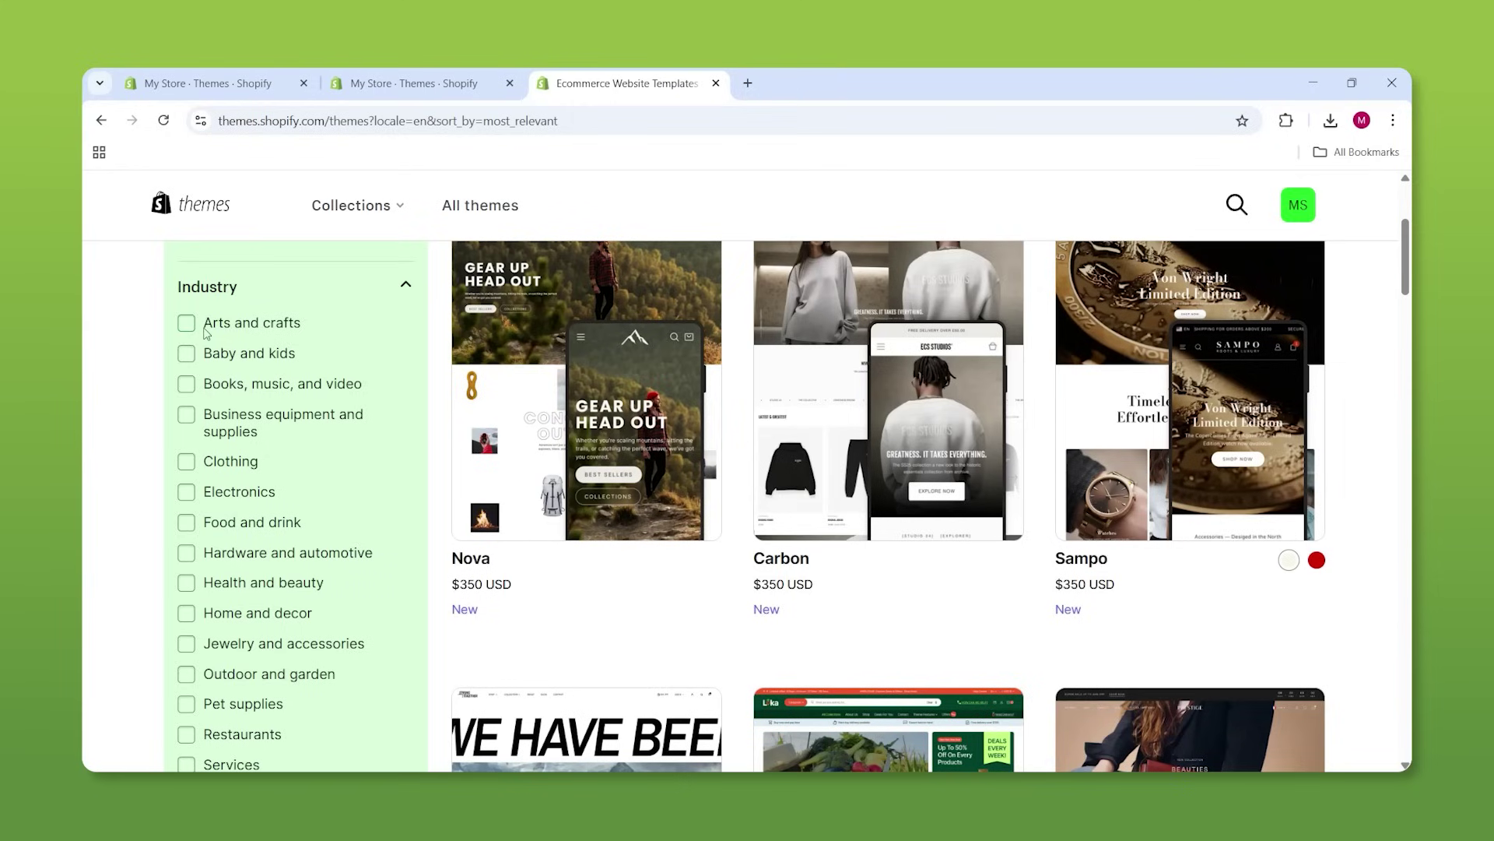
scroll(206, 332, up, 3)
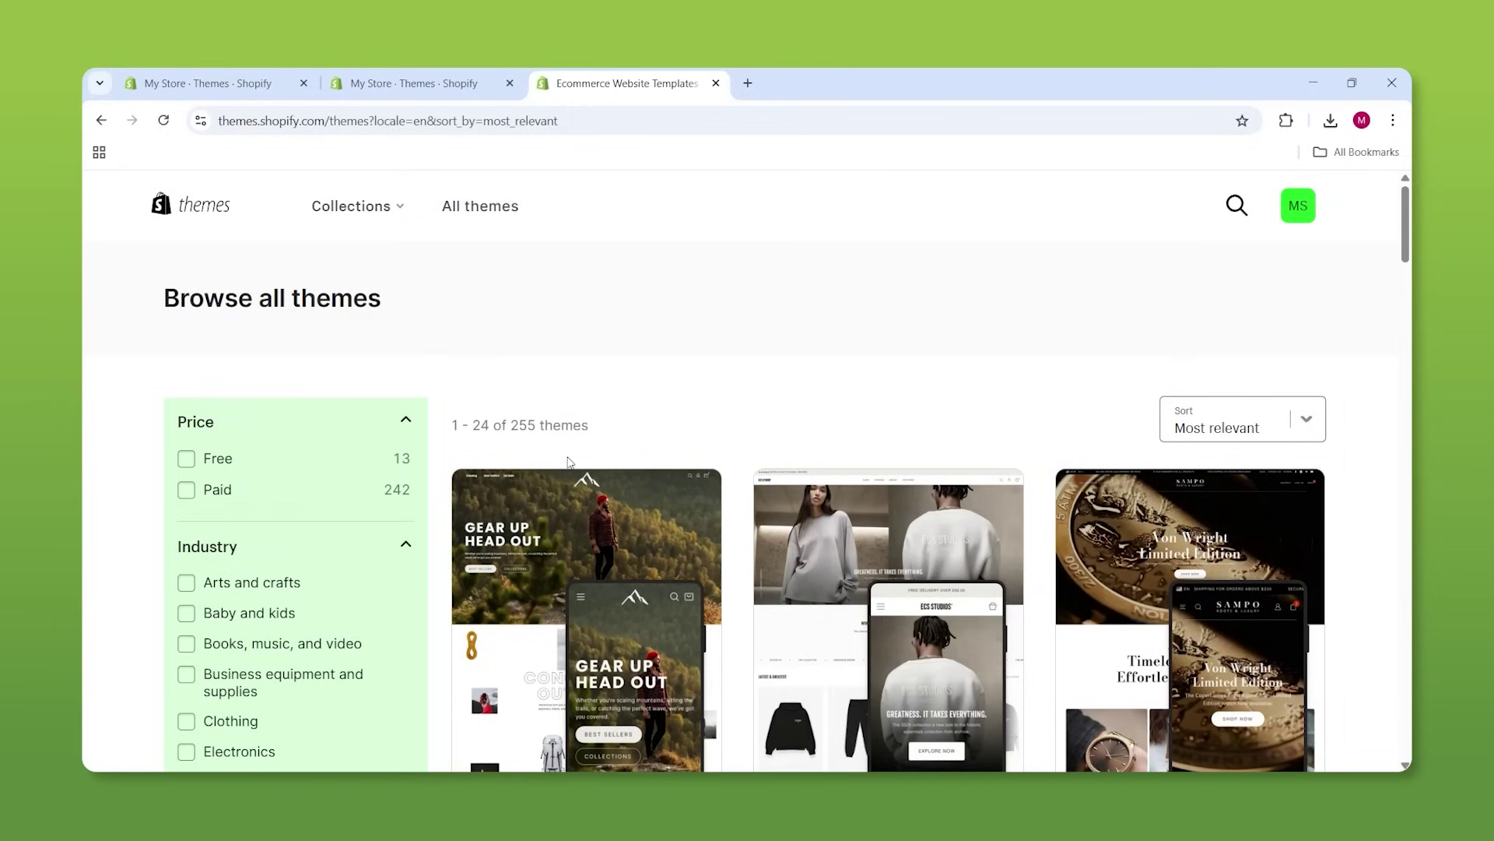
Filter the themes to Free only and open the Spotlight theme's page
click(190, 459)
scroll(933, 507, down, 2)
scroll(934, 507, down, 2)
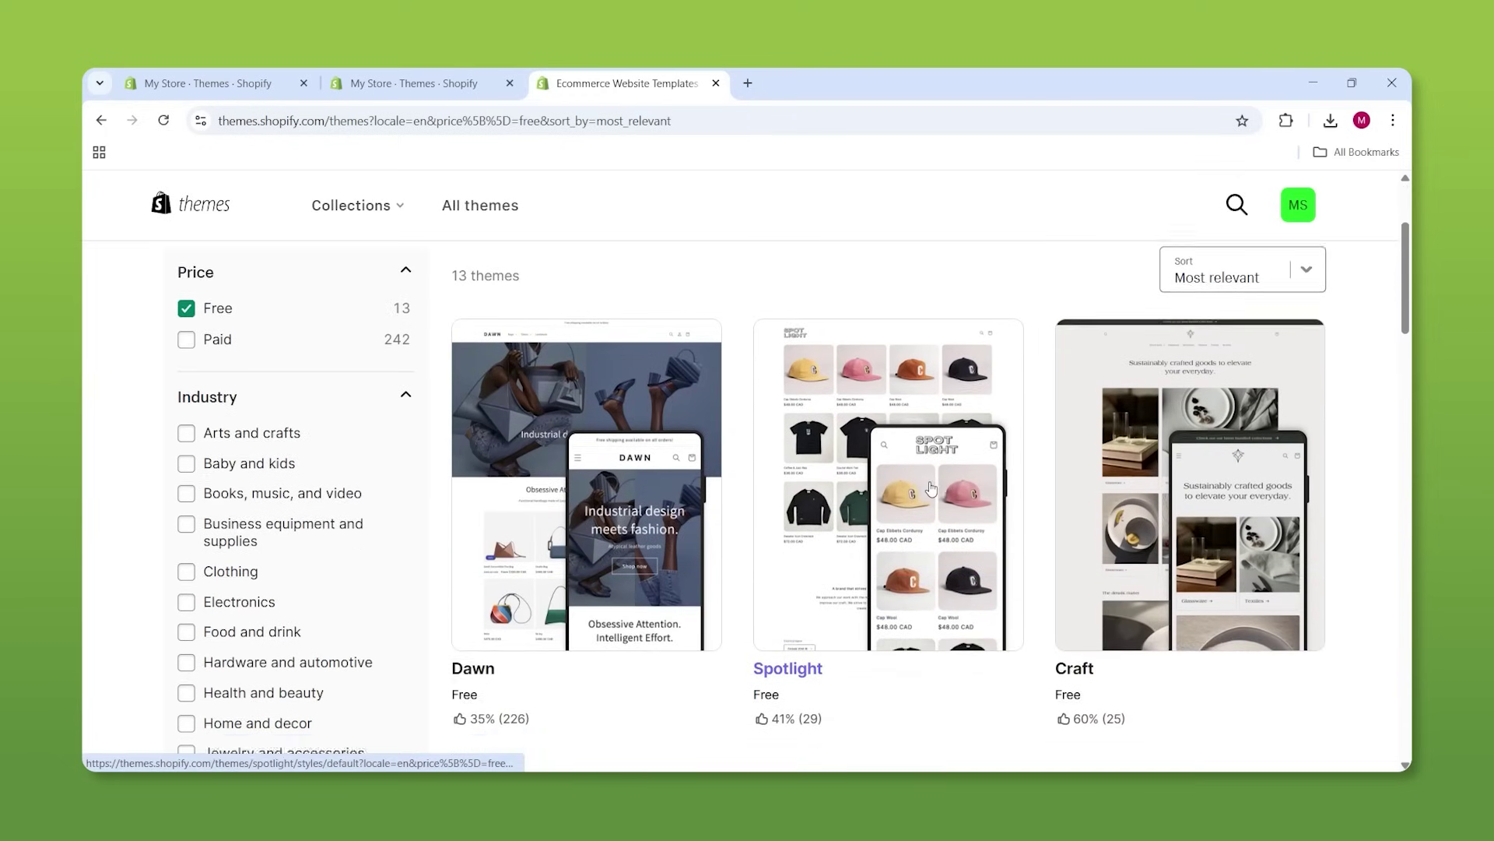
scroll(946, 467, up, 1)
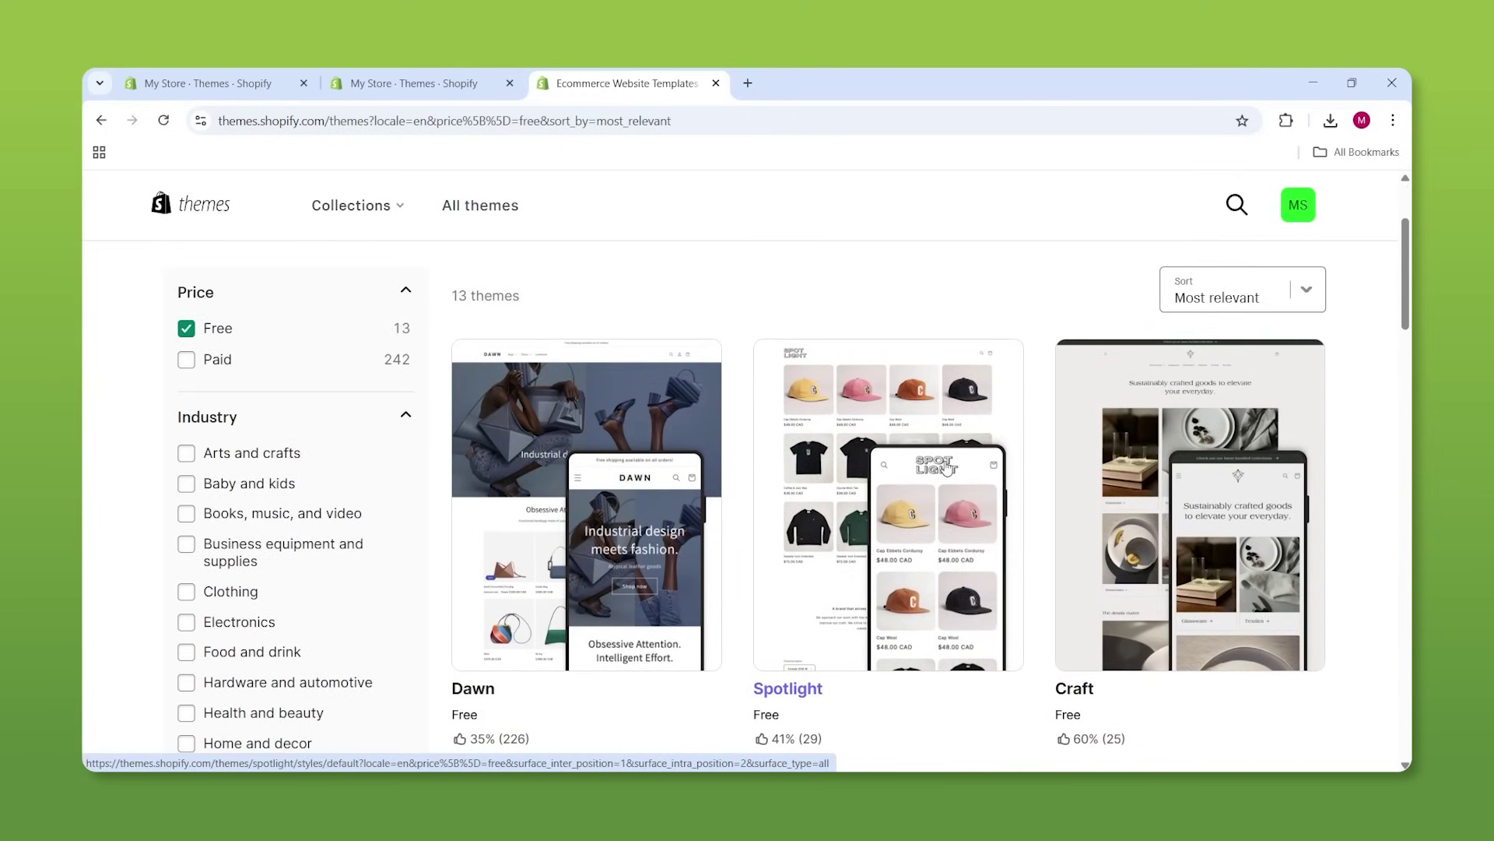
click(946, 467)
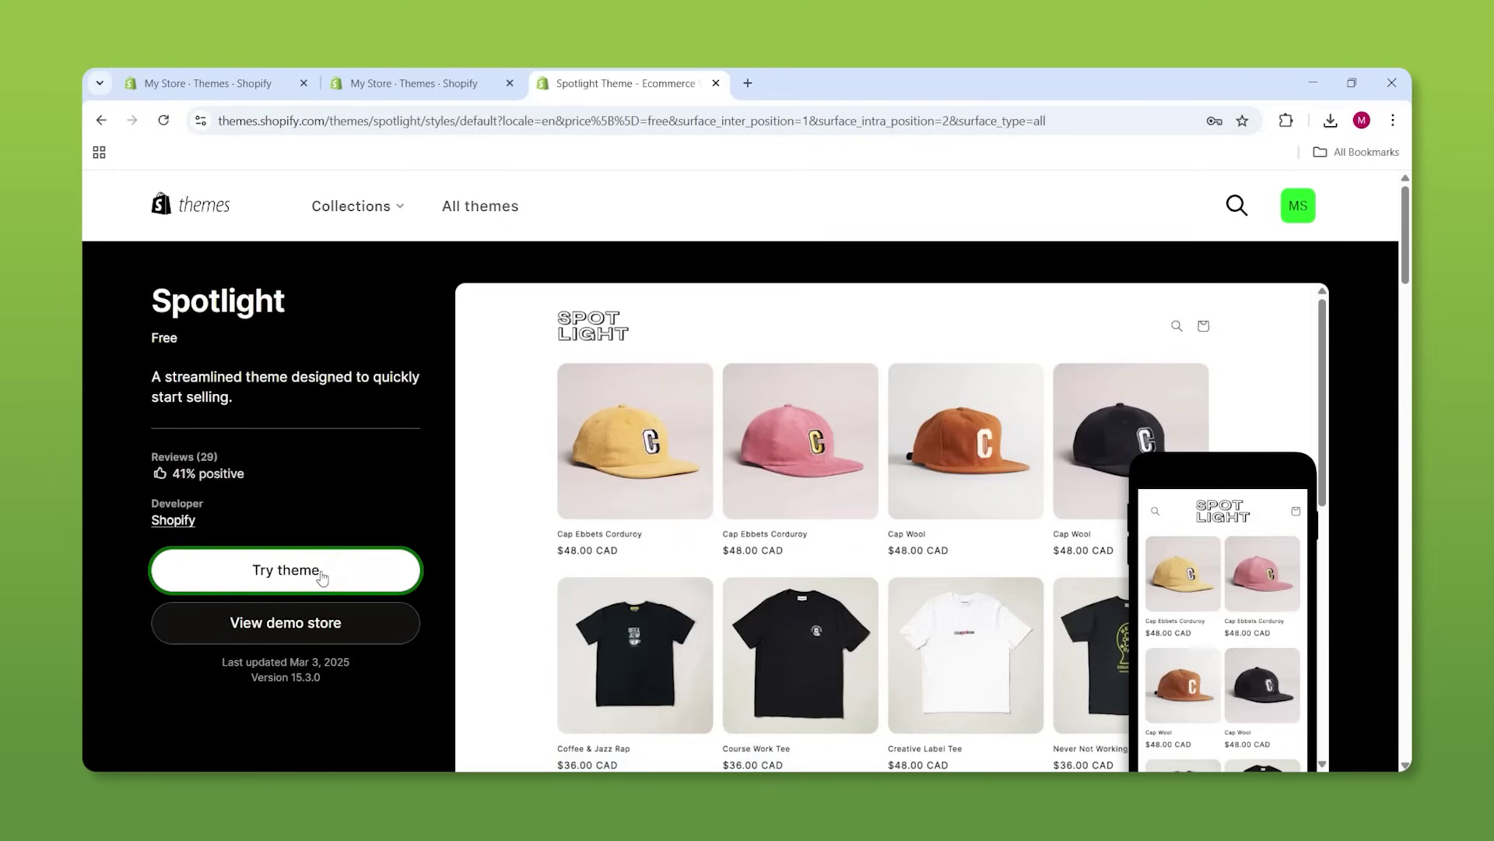
Preview Spotlight's demo store and look at the Coffee & Jazz Rap product page
click(318, 572)
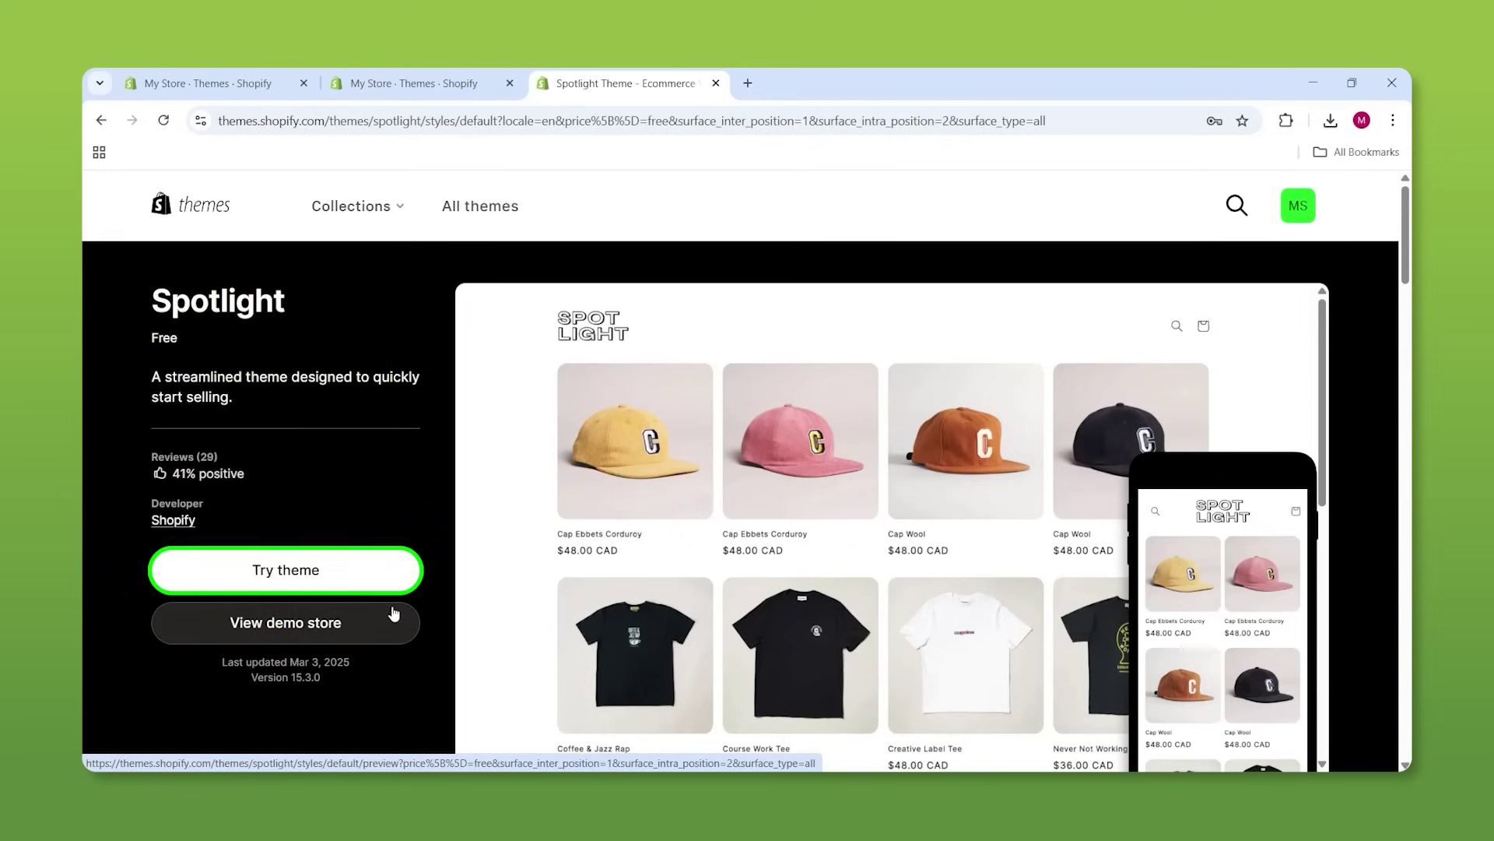
key(Tab)
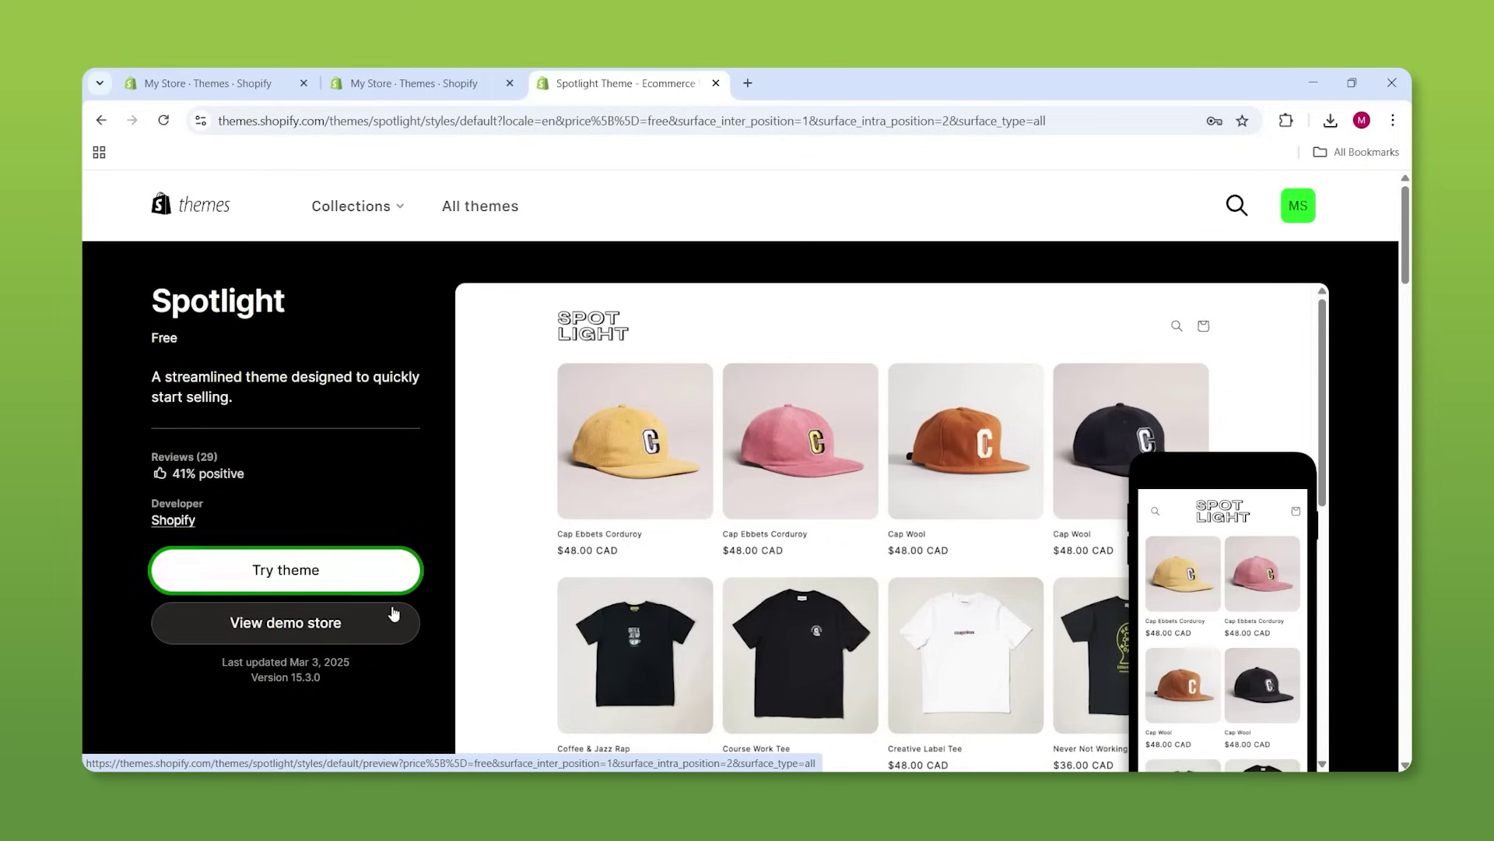
click(393, 619)
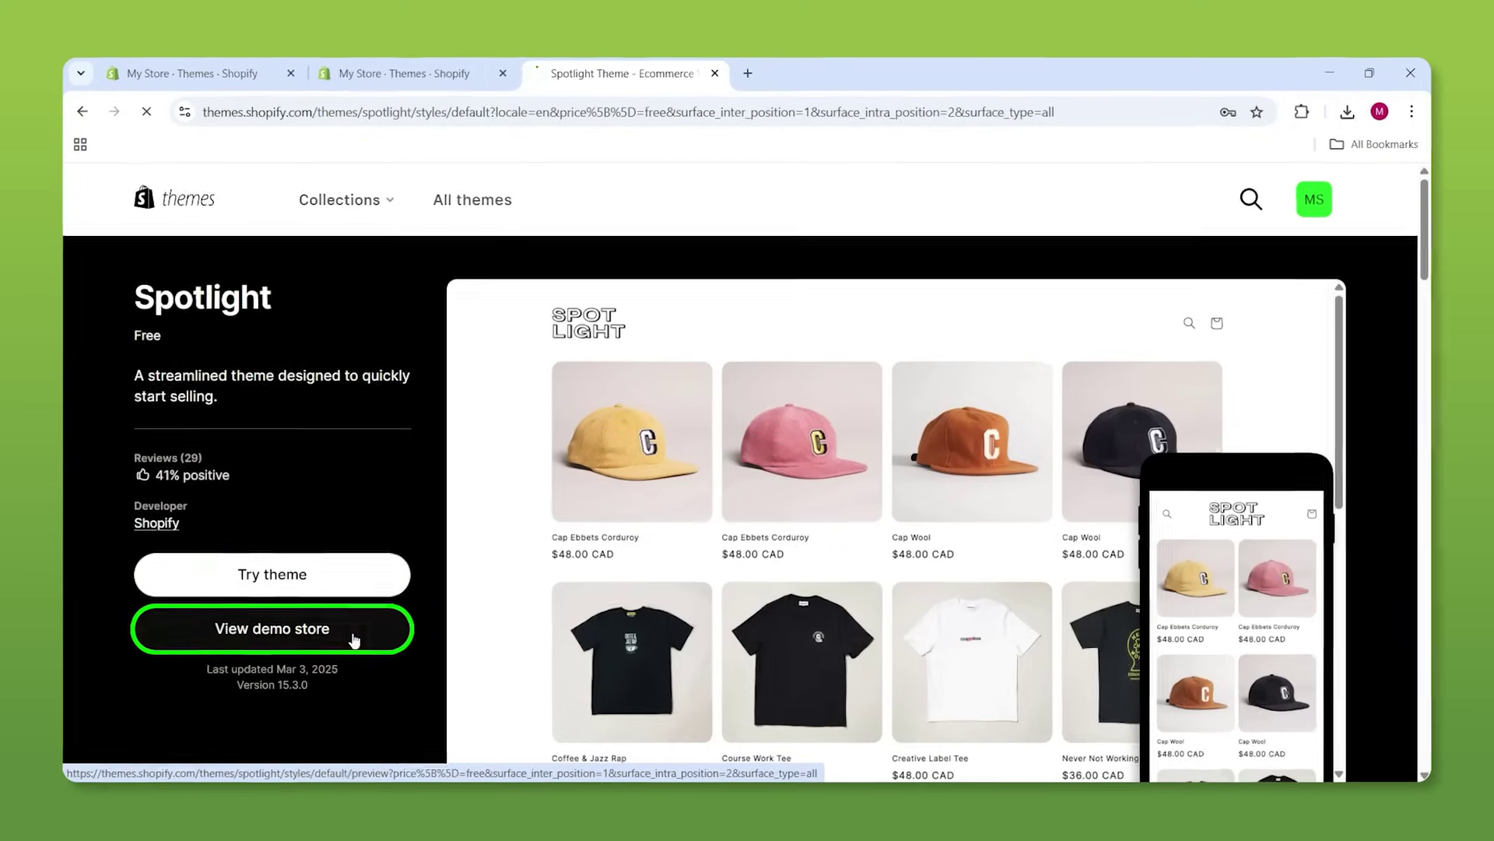
scroll(490, 438, down, 4)
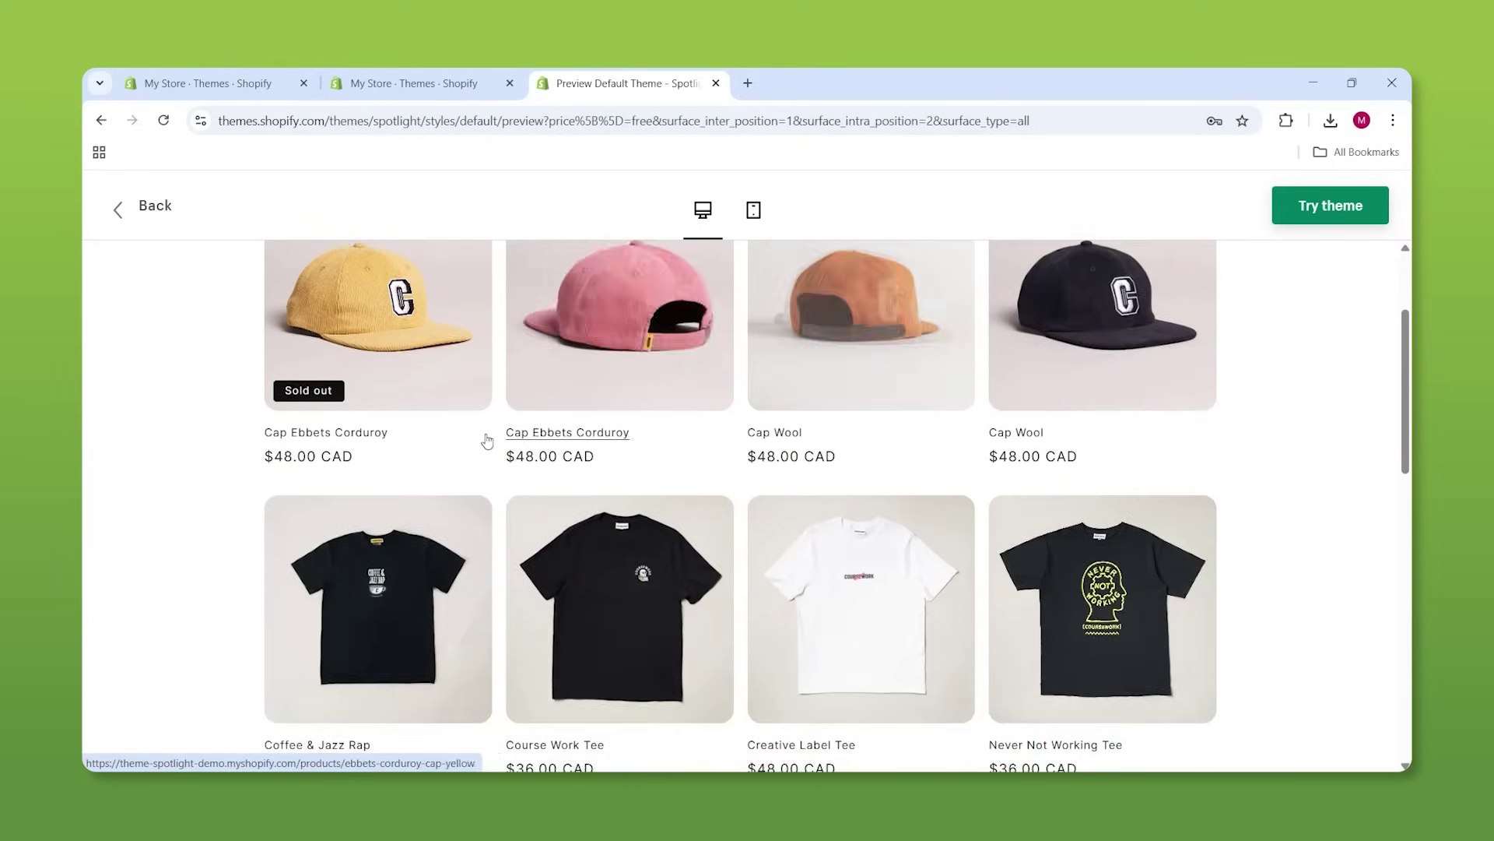
click(392, 466)
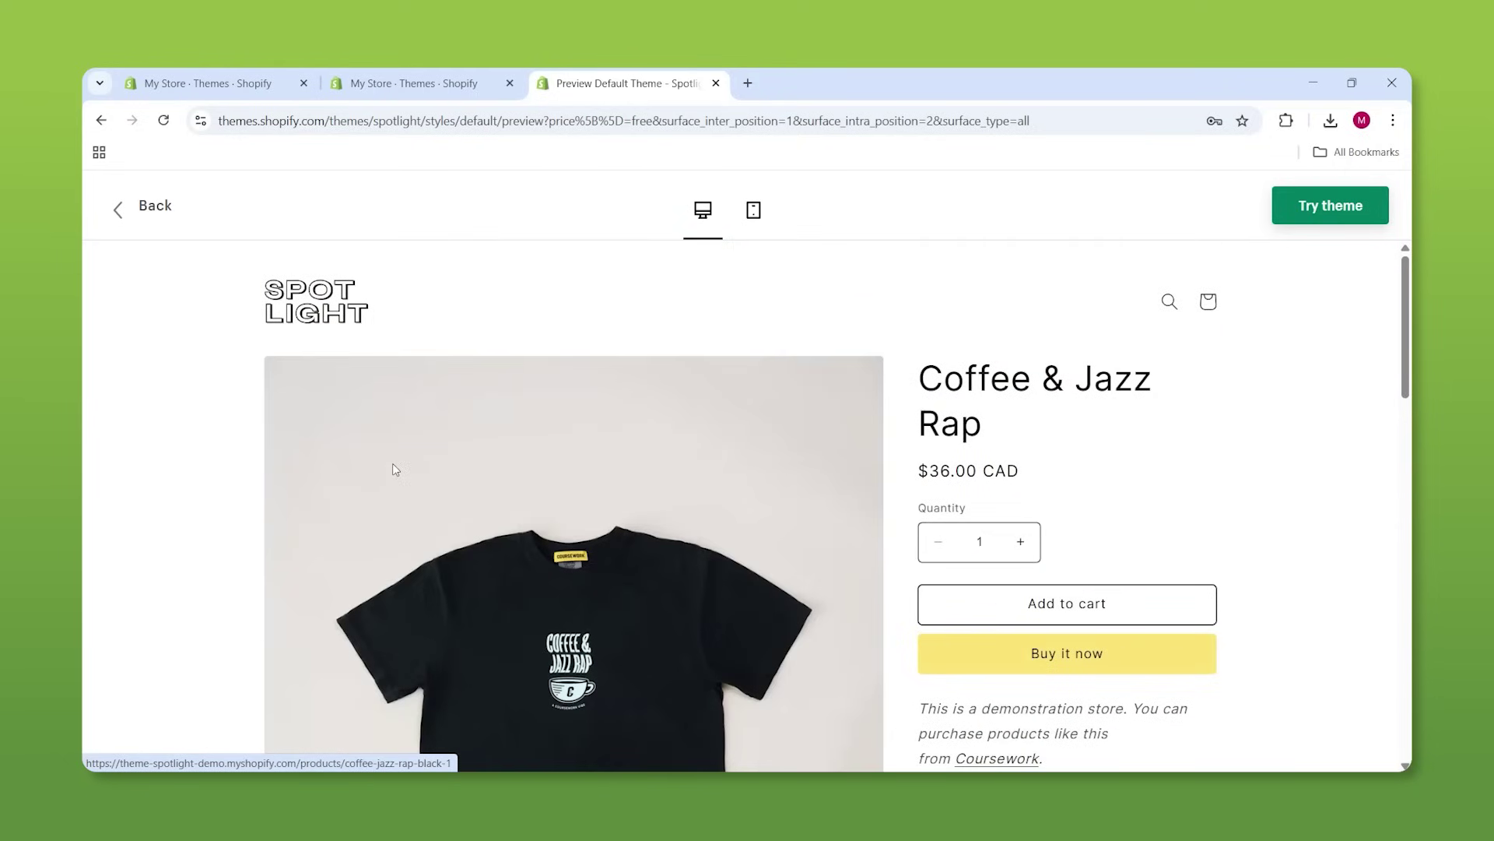
scroll(1249, 401, down, 1)
scroll(1253, 403, up, 1)
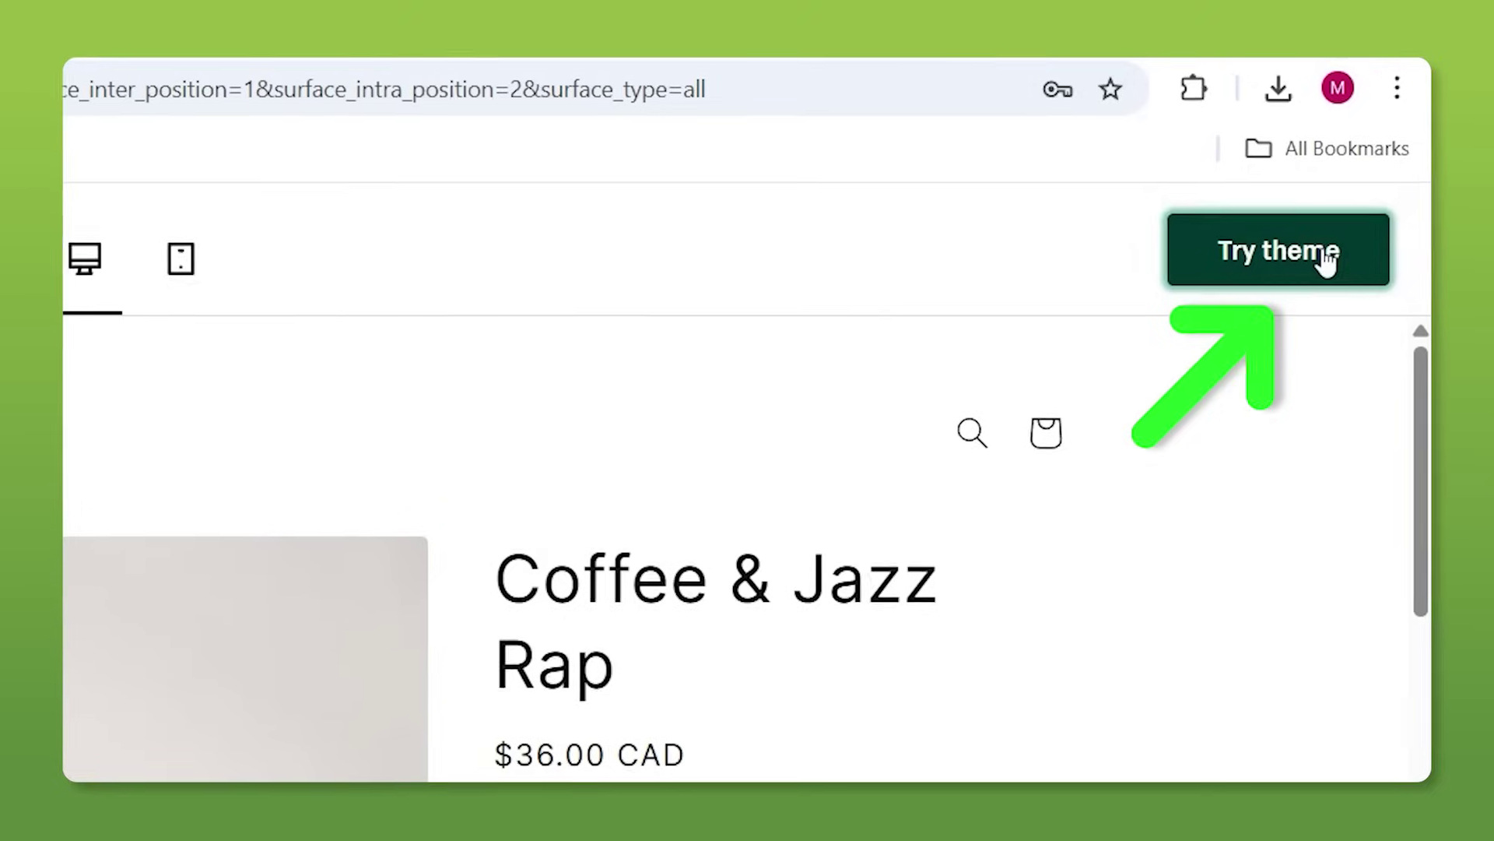
Try the Spotlight theme to add it to the store's theme library, and open it for customizing
click(1355, 210)
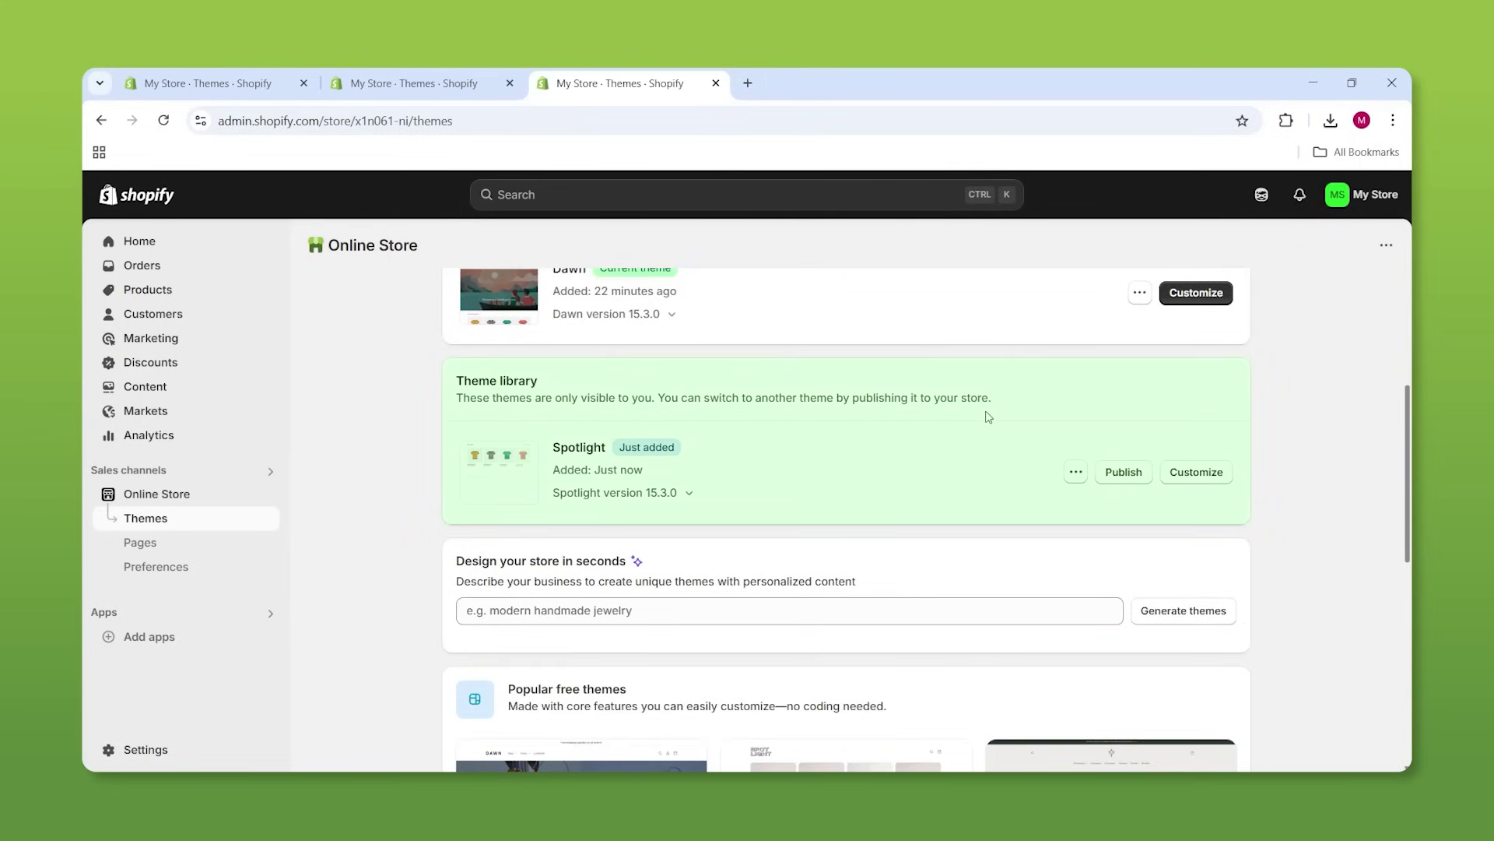
click(1220, 477)
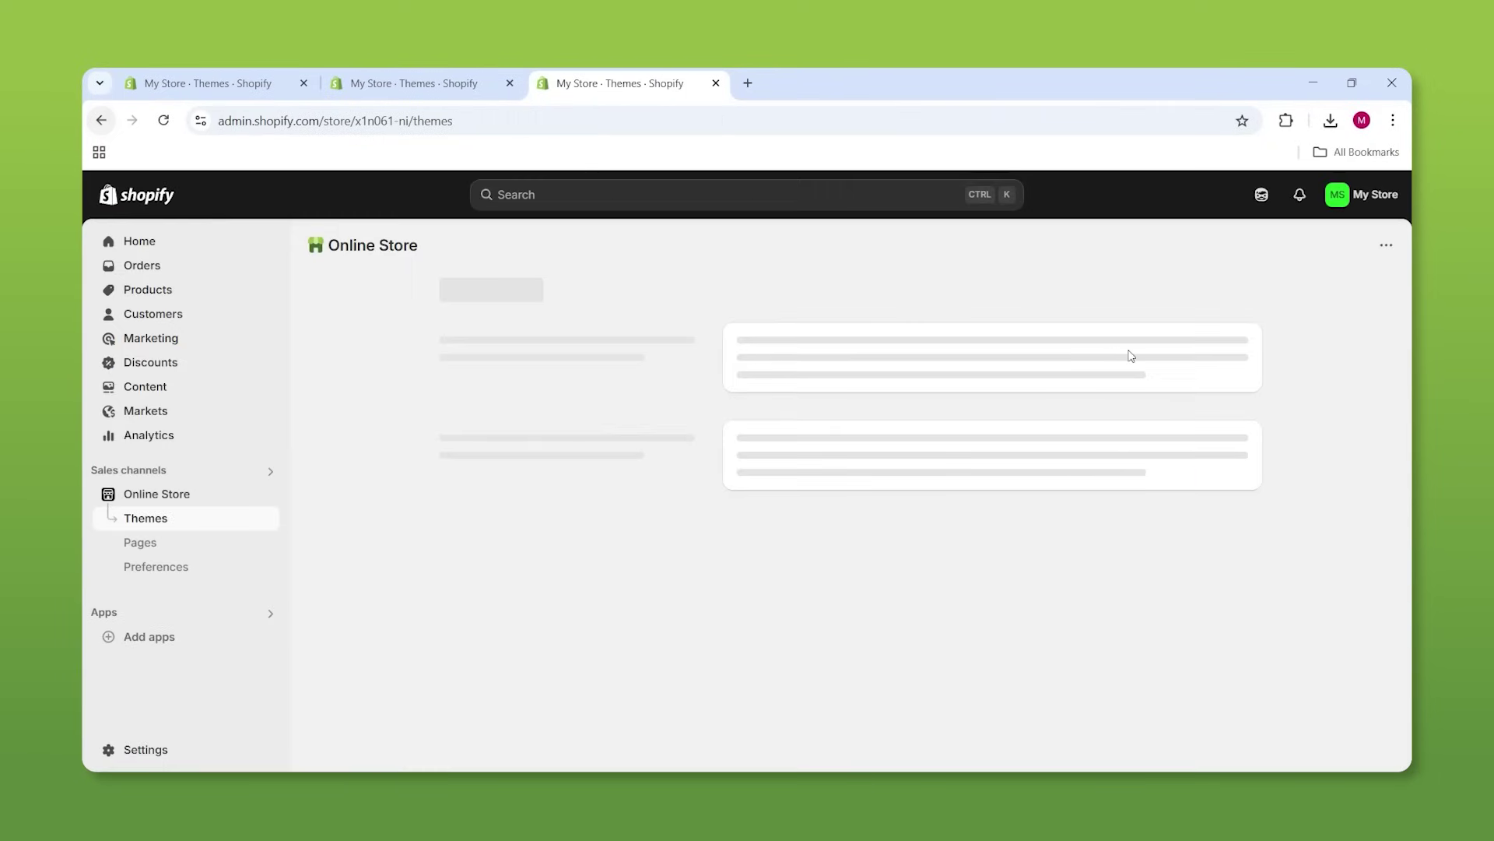
Start publishing the Spotlight theme from the theme library and cancel at the confirmation
scroll(1230, 412, down, 5)
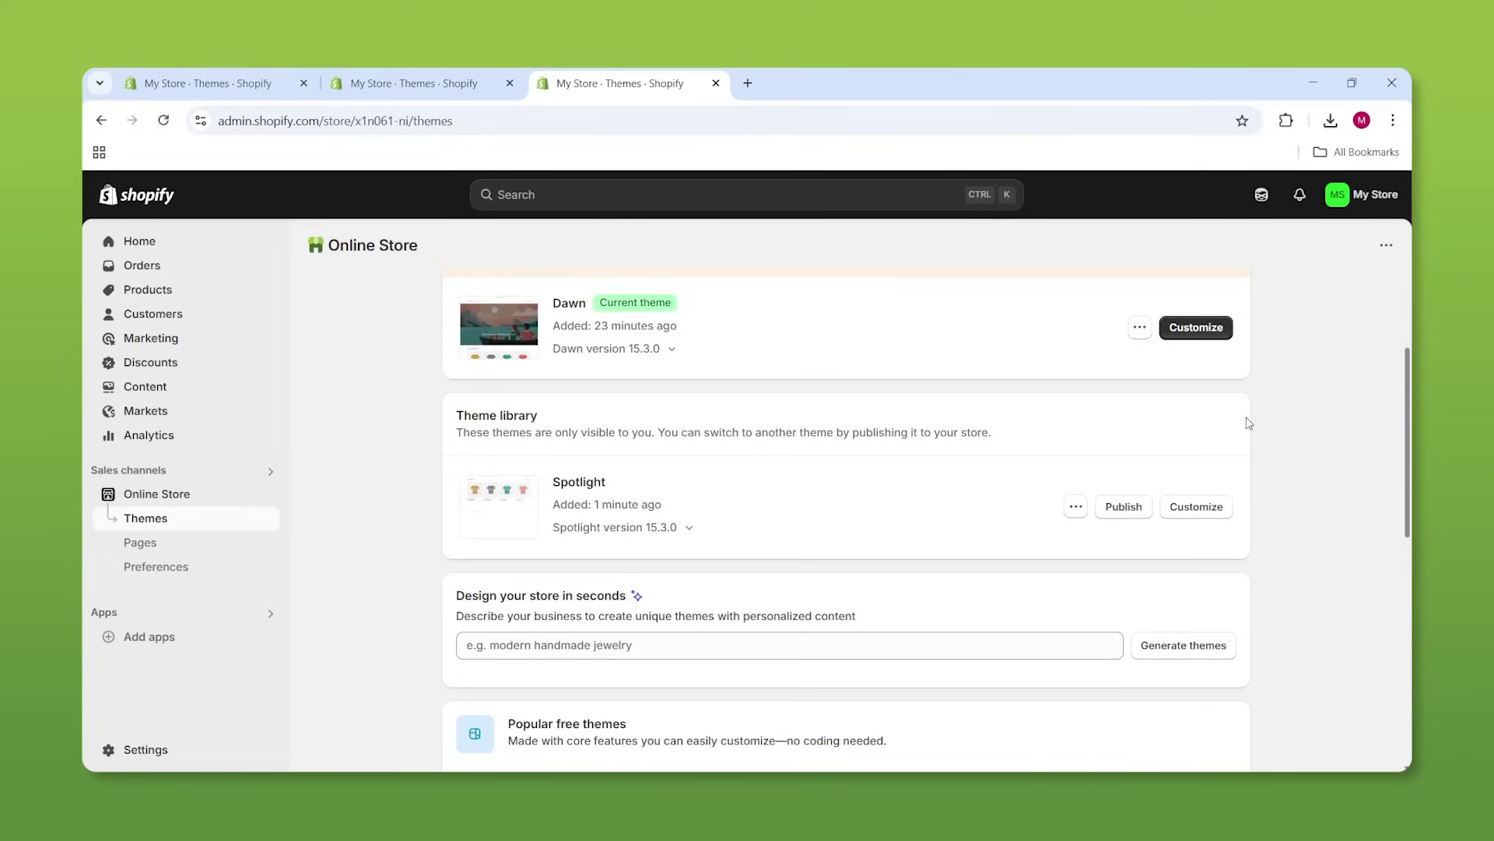
click(1123, 507)
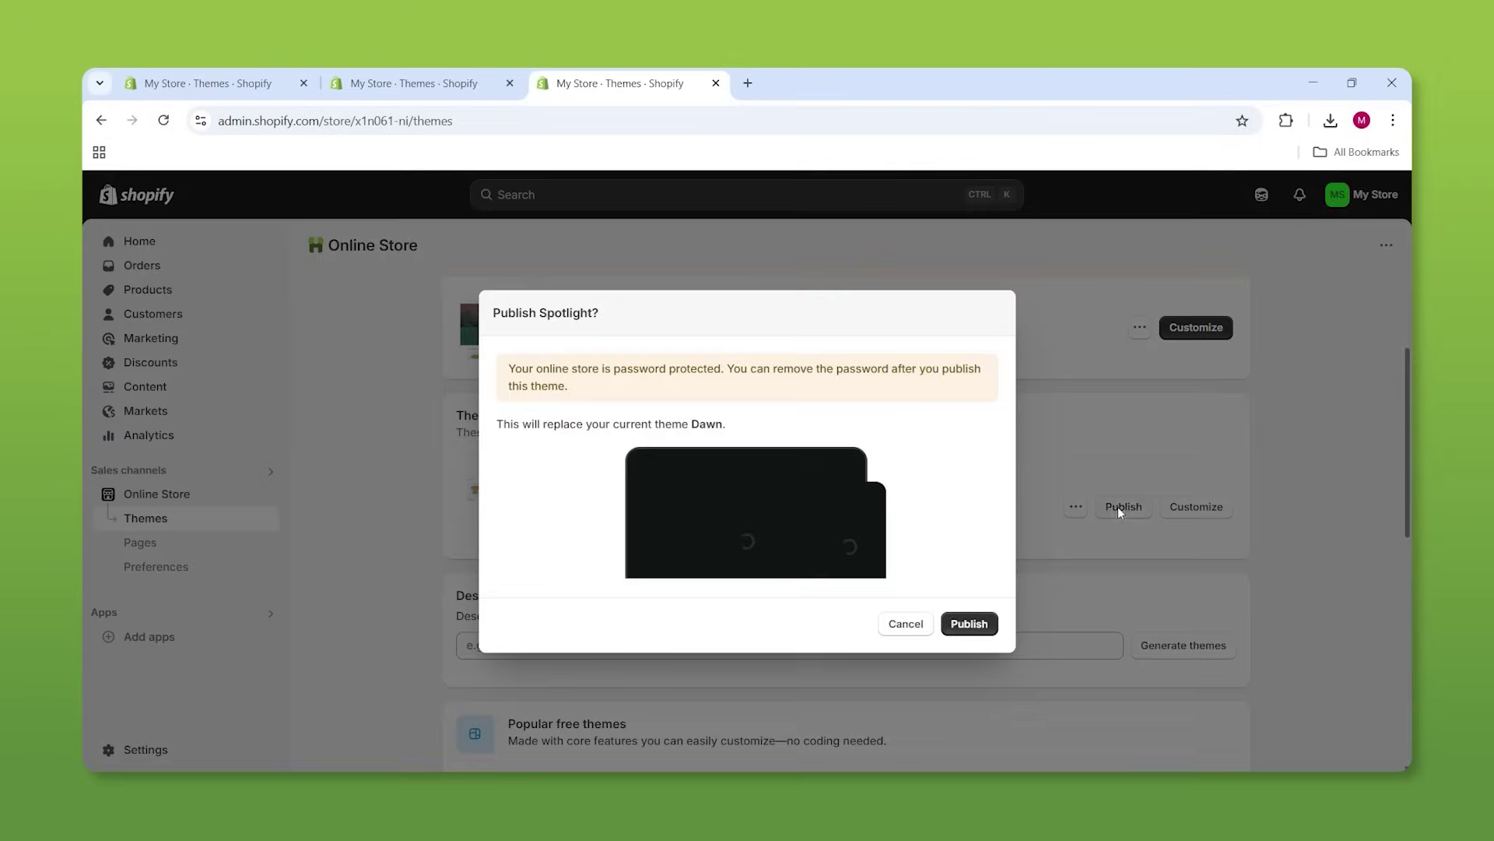
click(898, 625)
scroll(973, 482, up, 5)
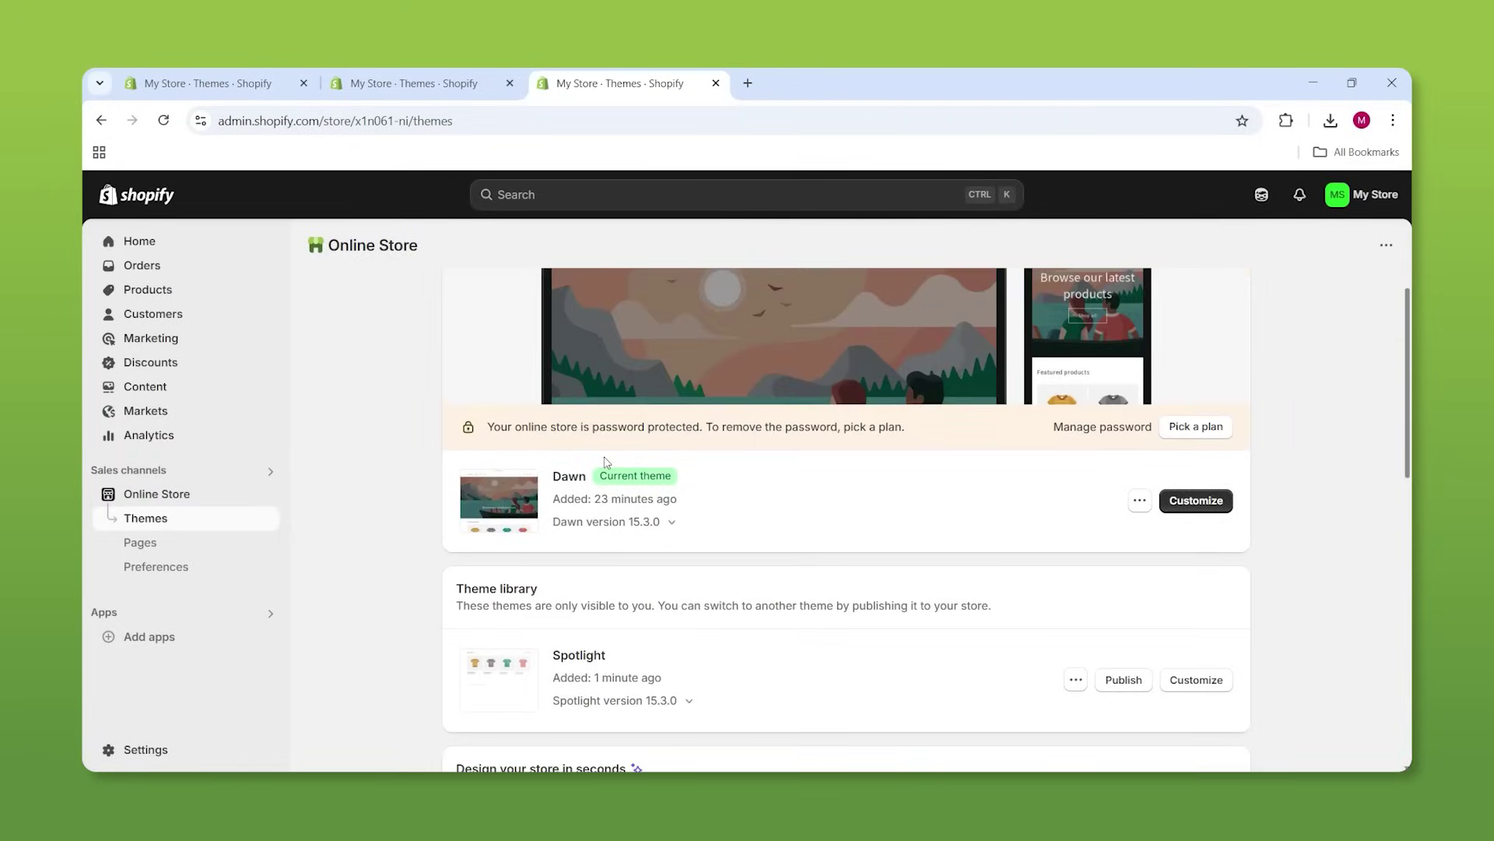
Remove the Spotlight theme from the theme library and confirm the removal
scroll(915, 416, down, 3)
scroll(916, 416, down, 1)
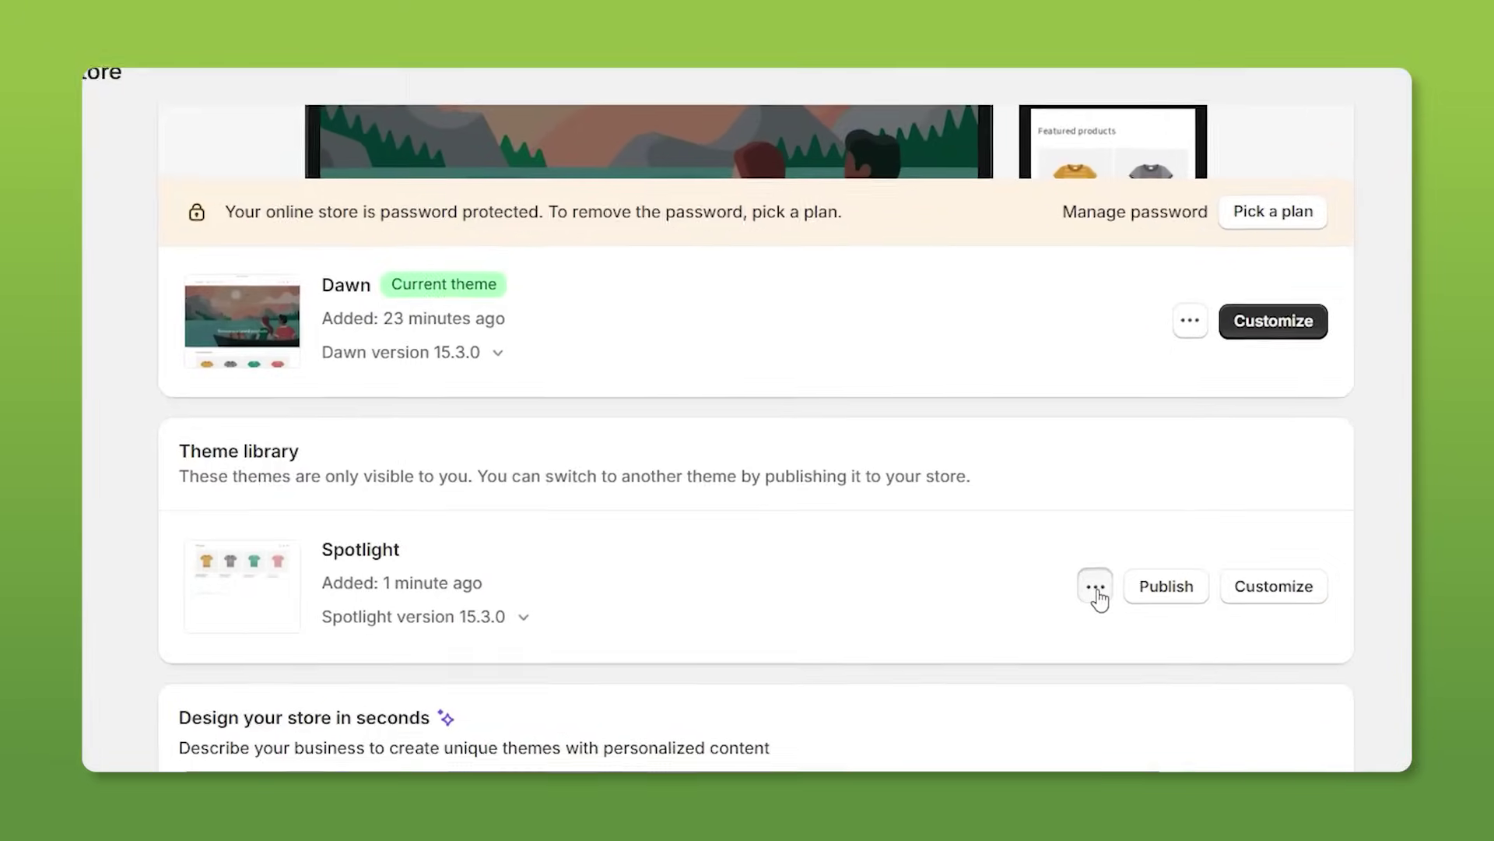
click(1076, 597)
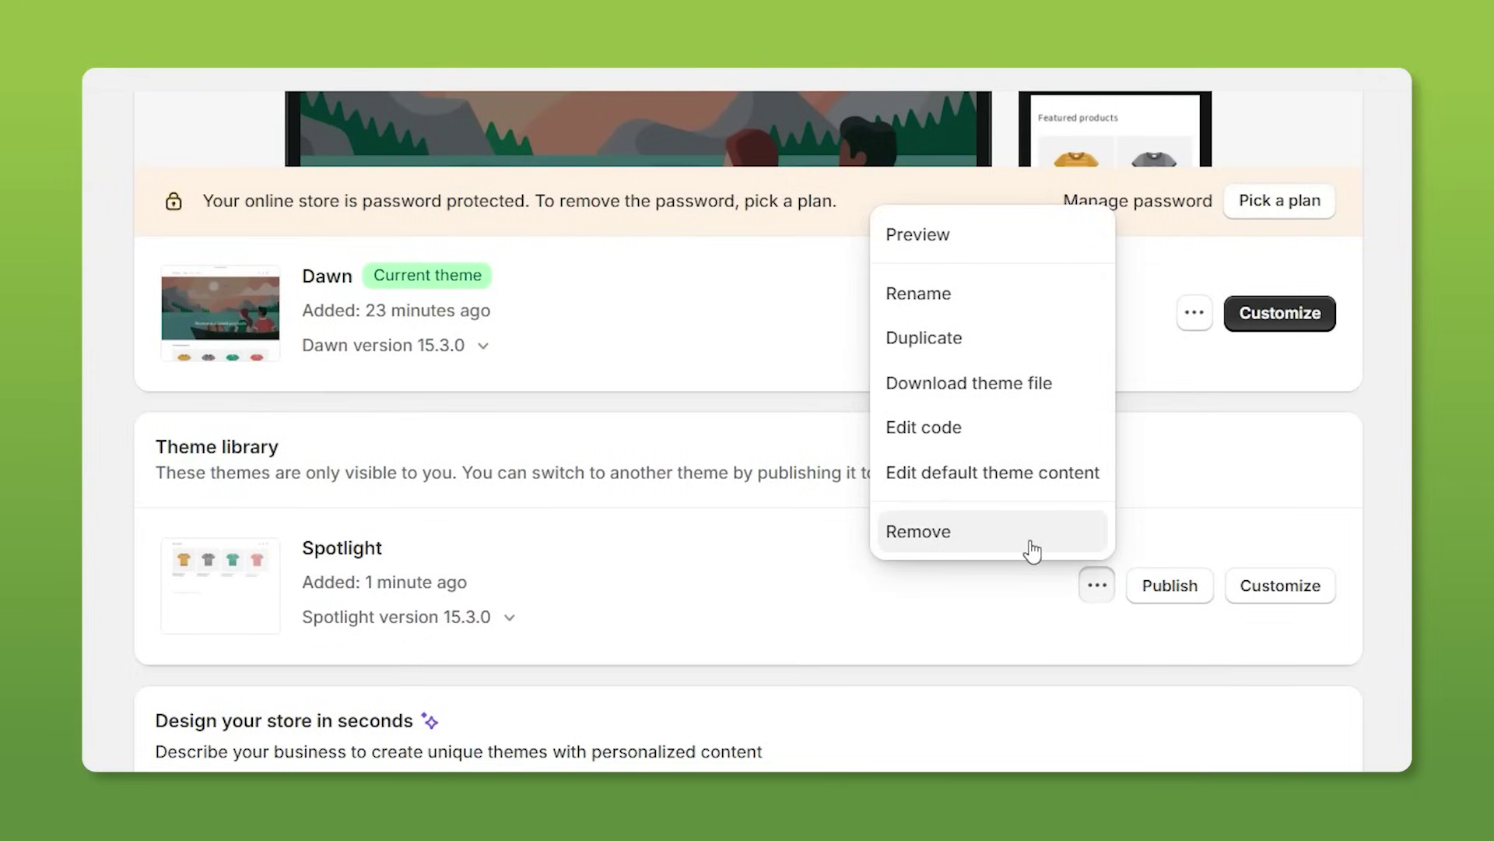
click(926, 535)
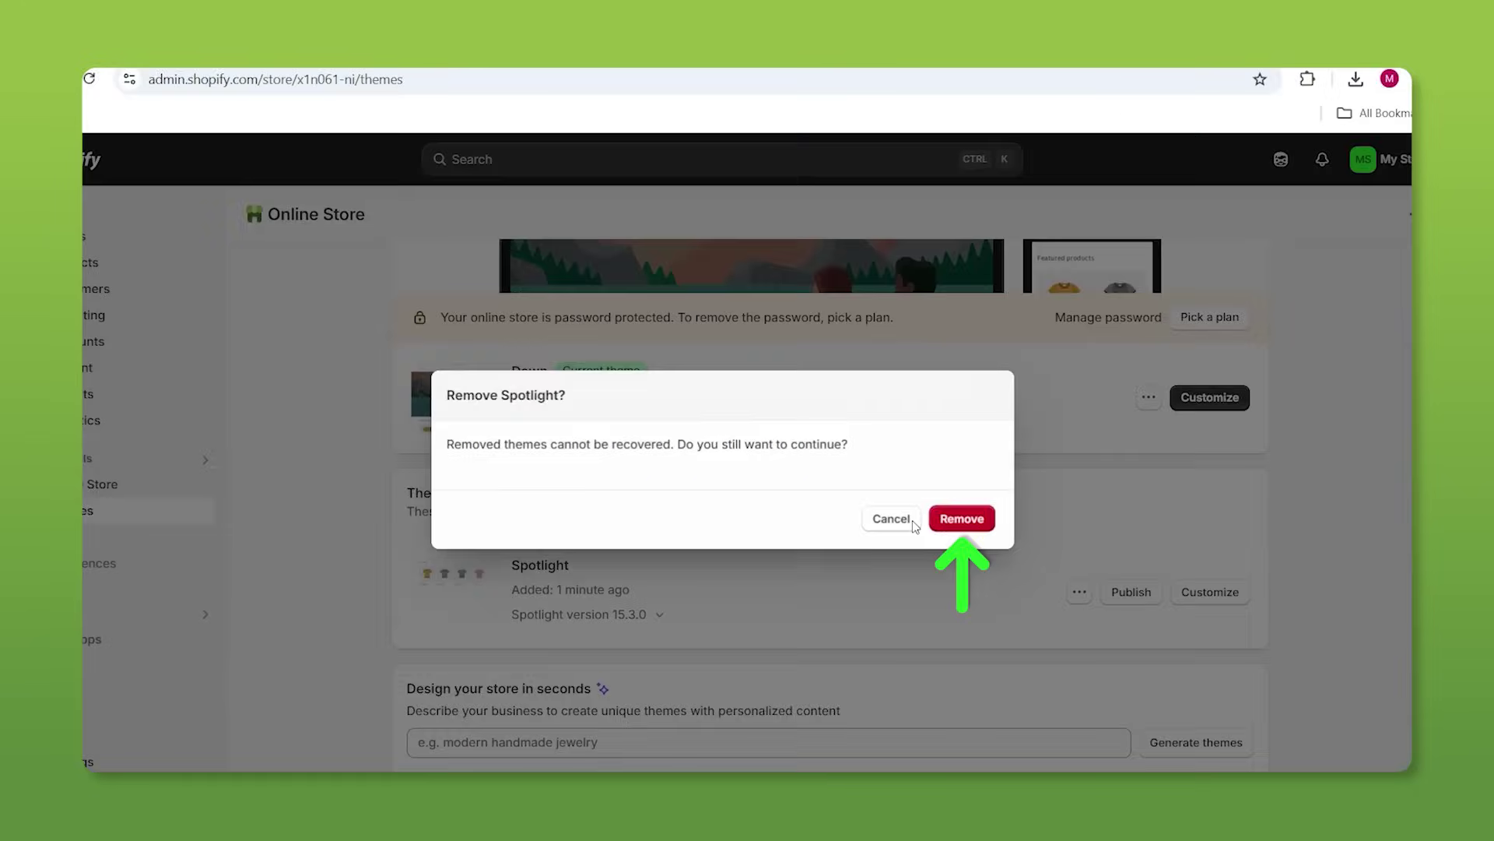
click(962, 518)
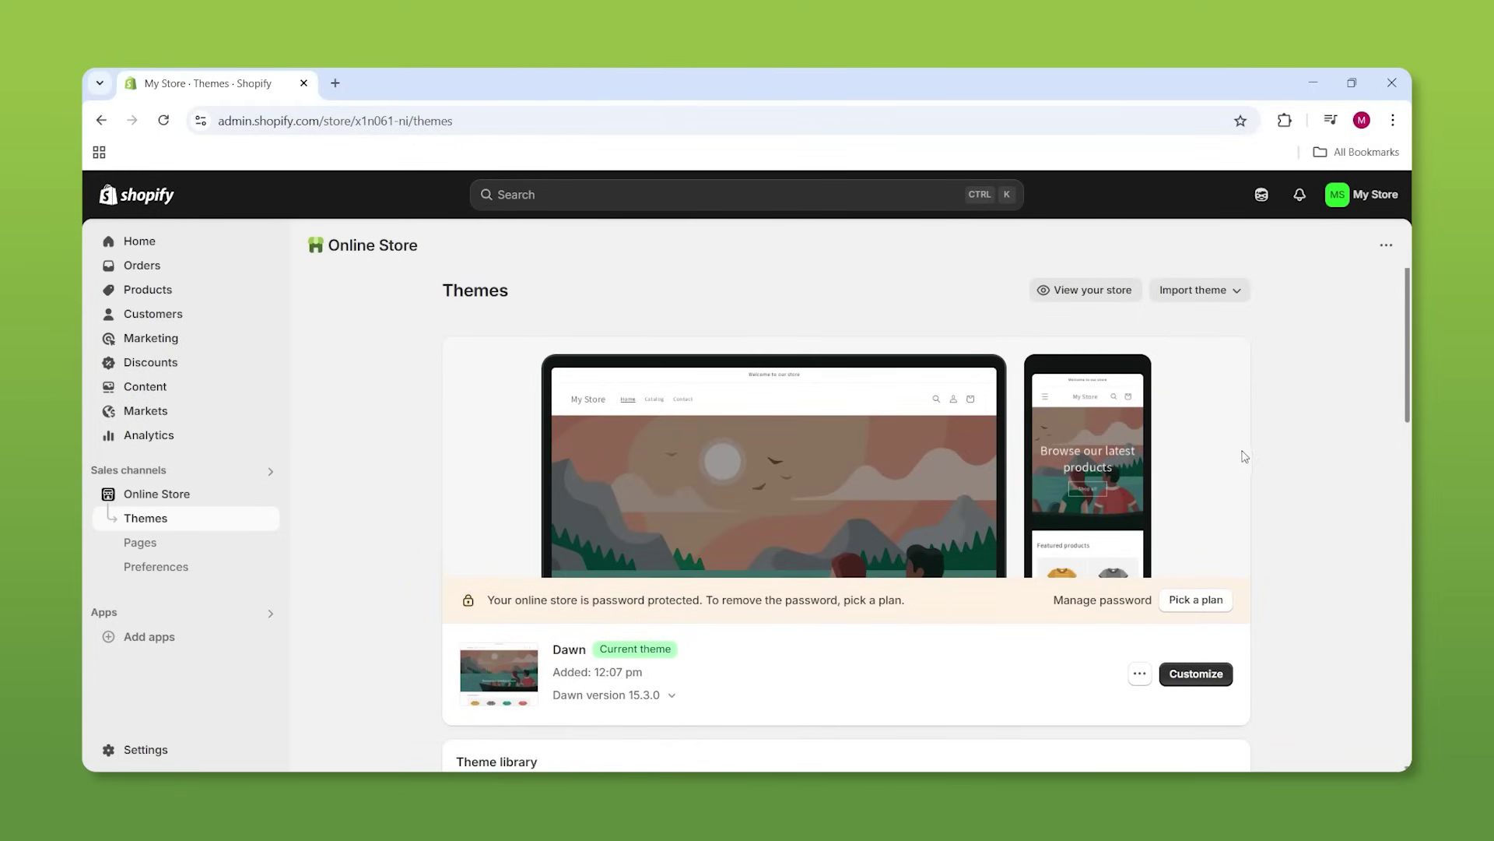
Open the current Dawn theme's customizer in a new browser tab and switch to that tab
scroll(1244, 457, down, 1)
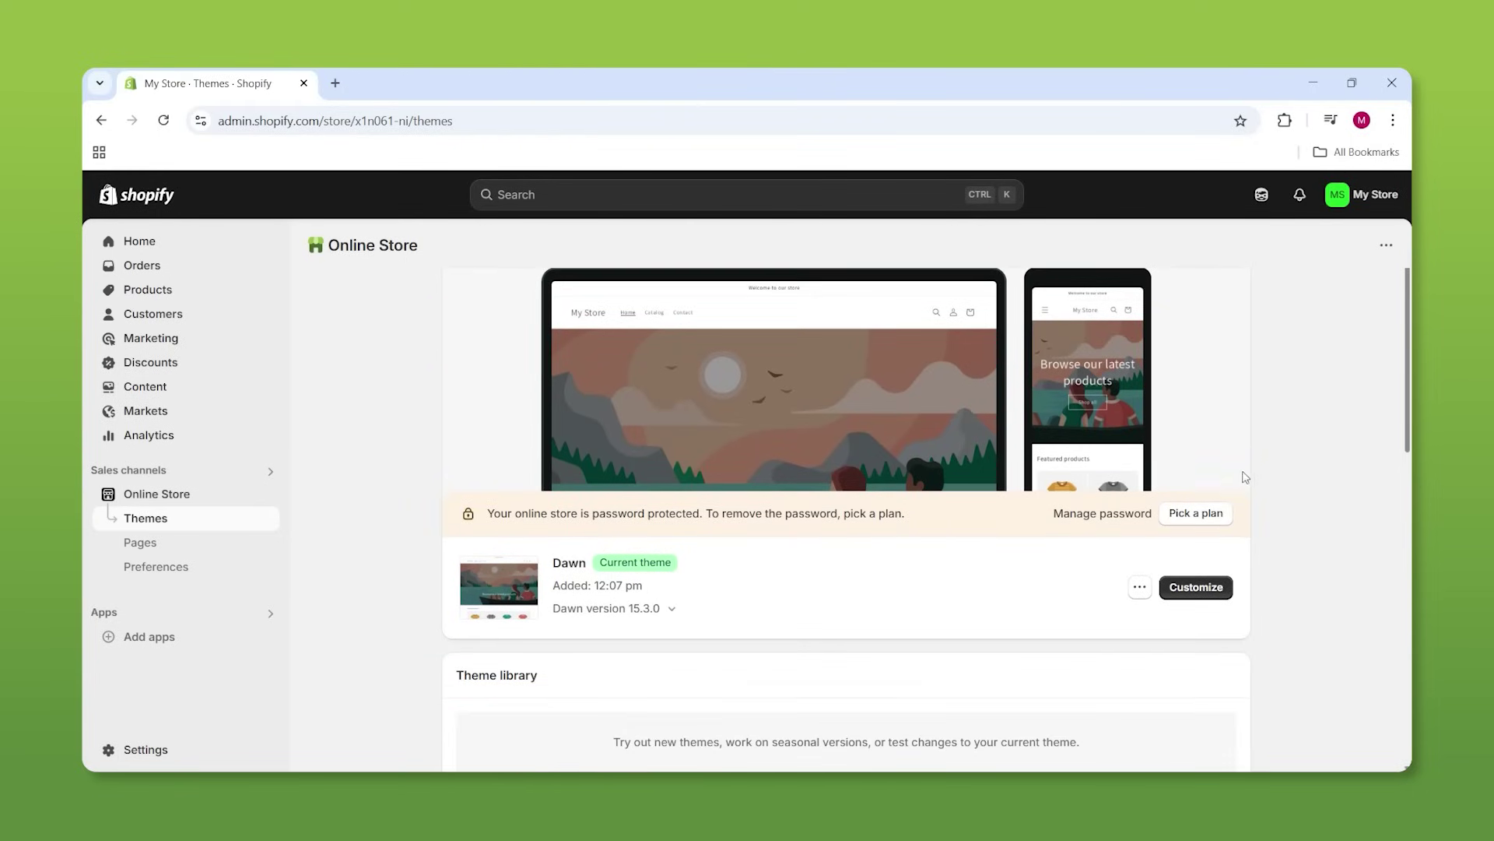
right_click(1203, 585)
click(1289, 387)
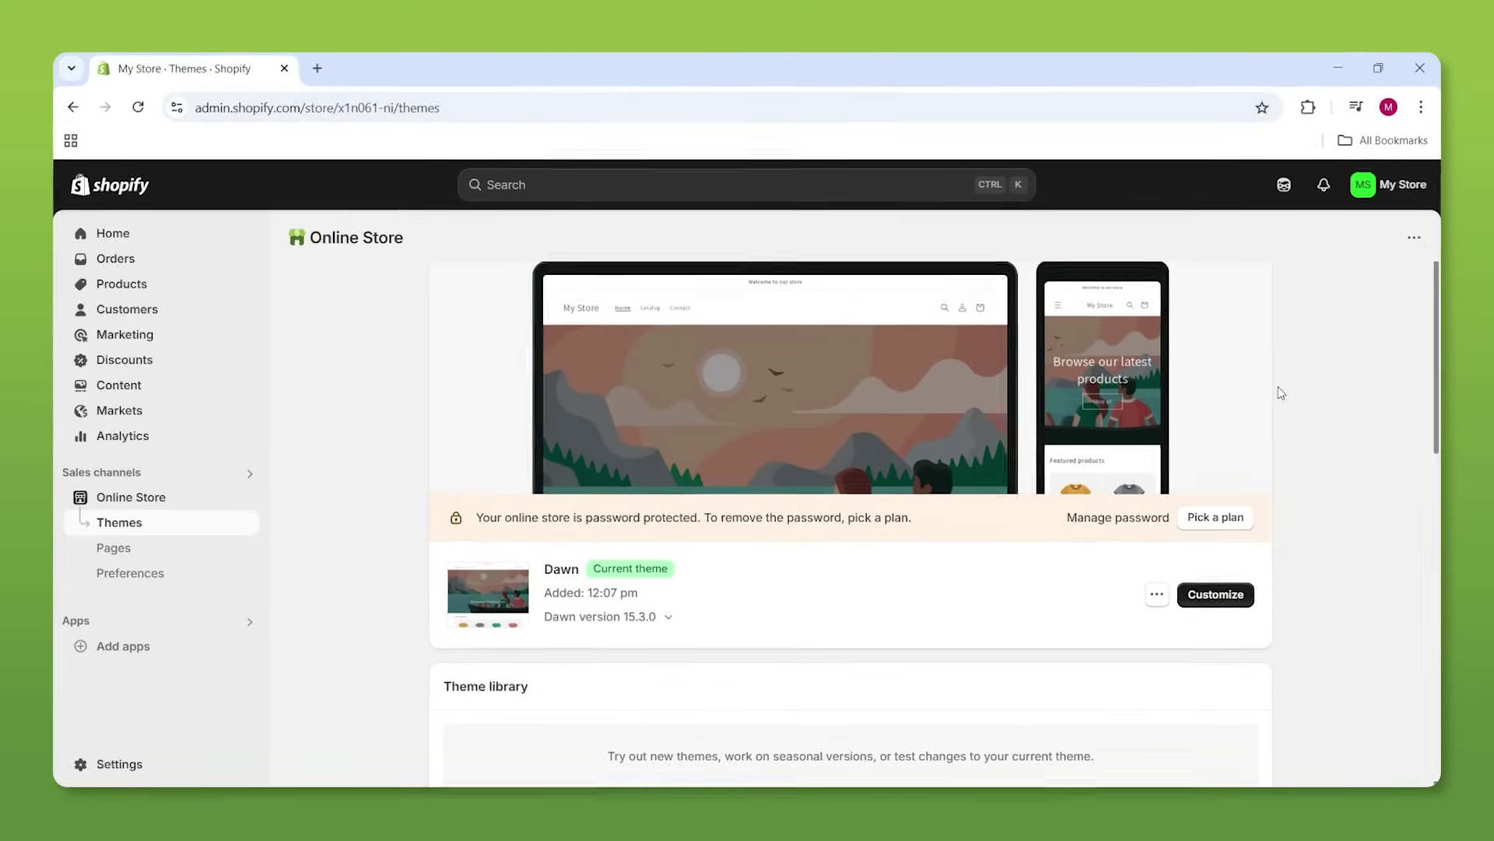
scroll(1309, 477, up, 1)
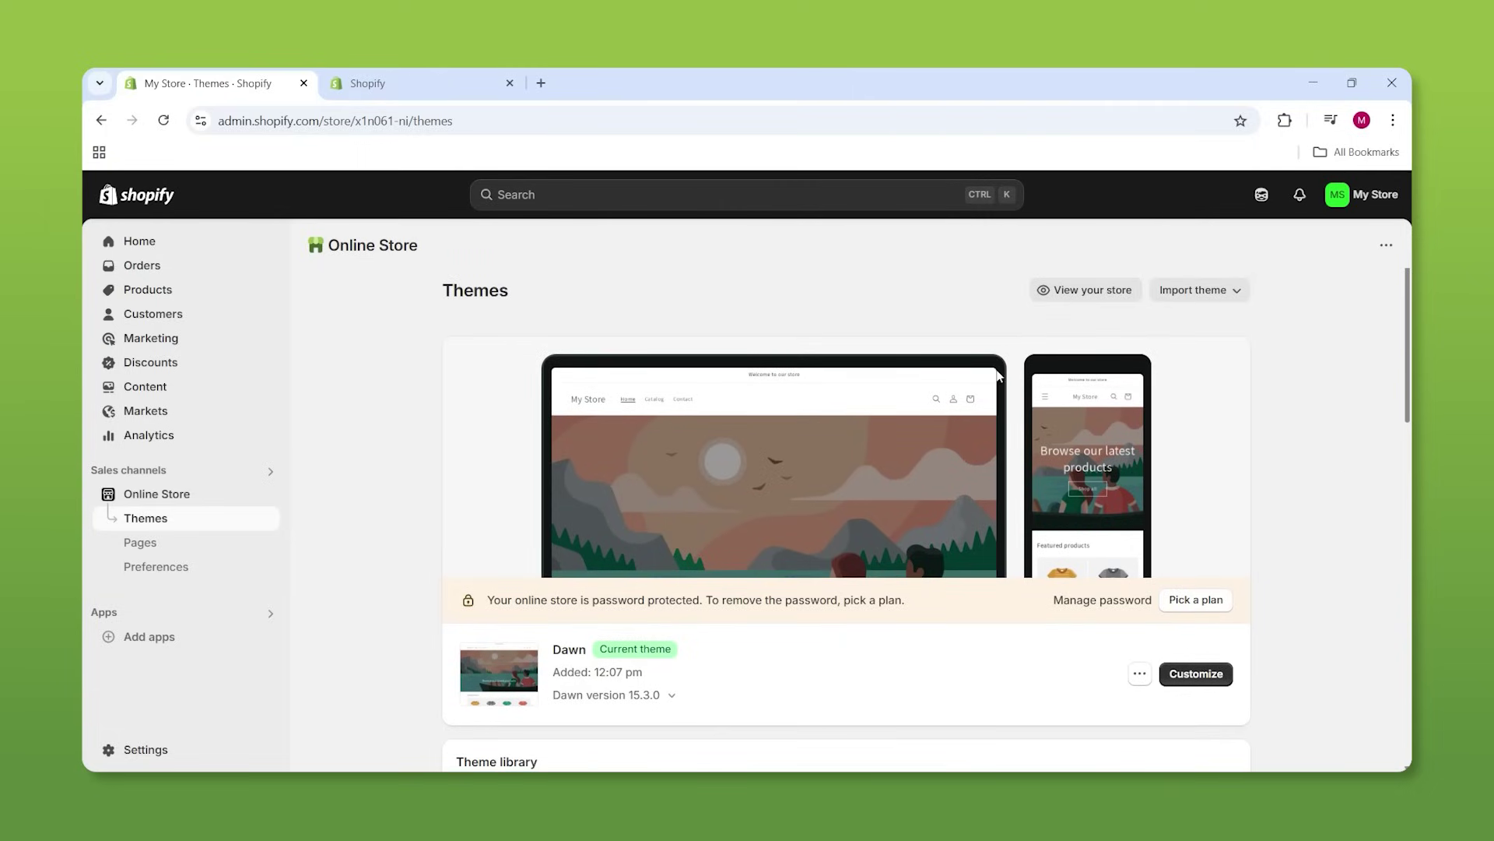
click(404, 81)
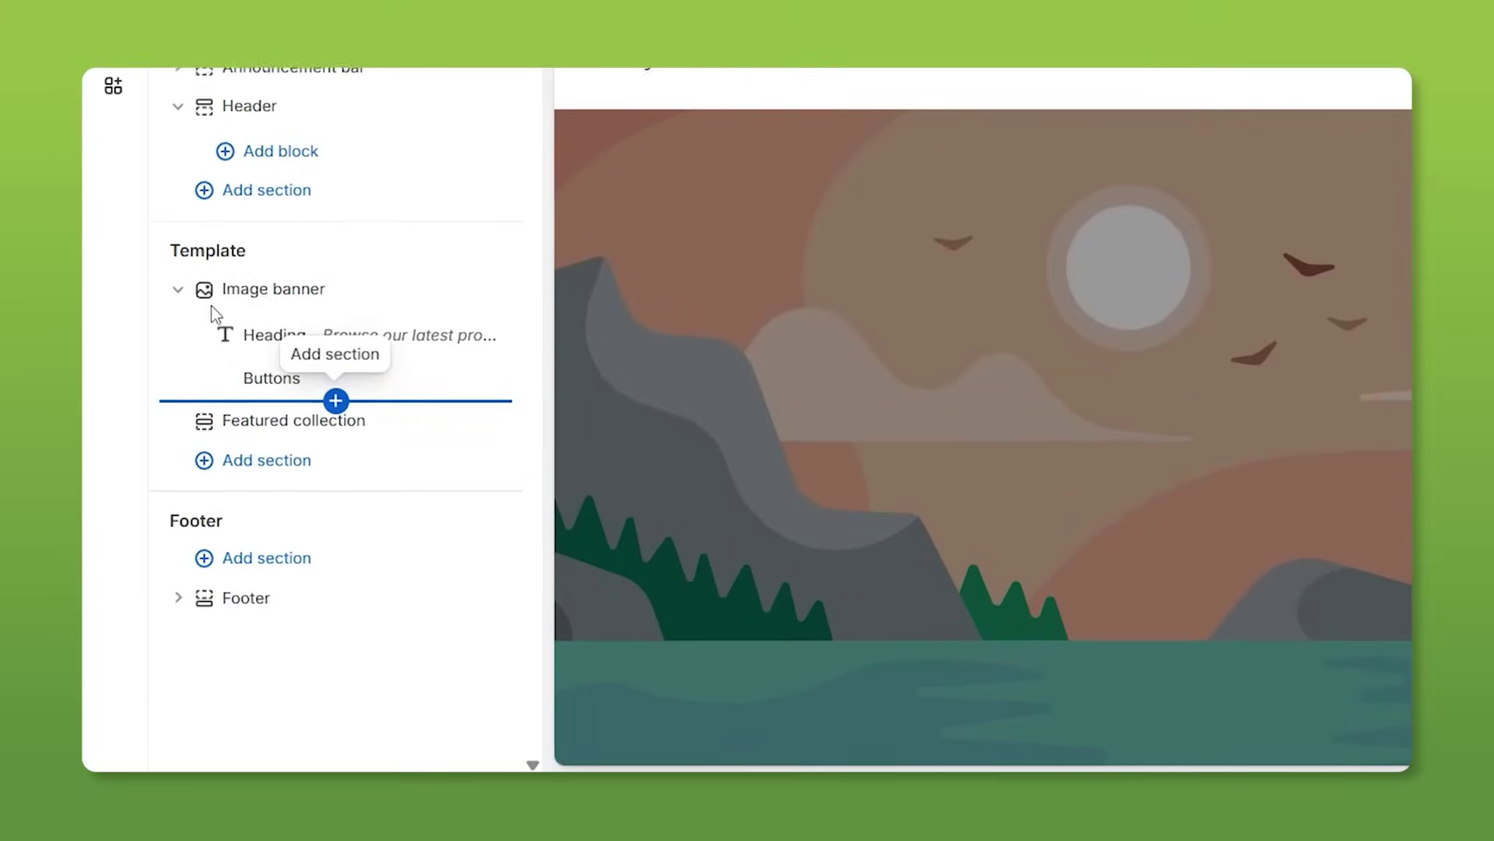
Move the Image banner section below Featured collection and return it to the start of the template
drag(204, 290, 207, 328)
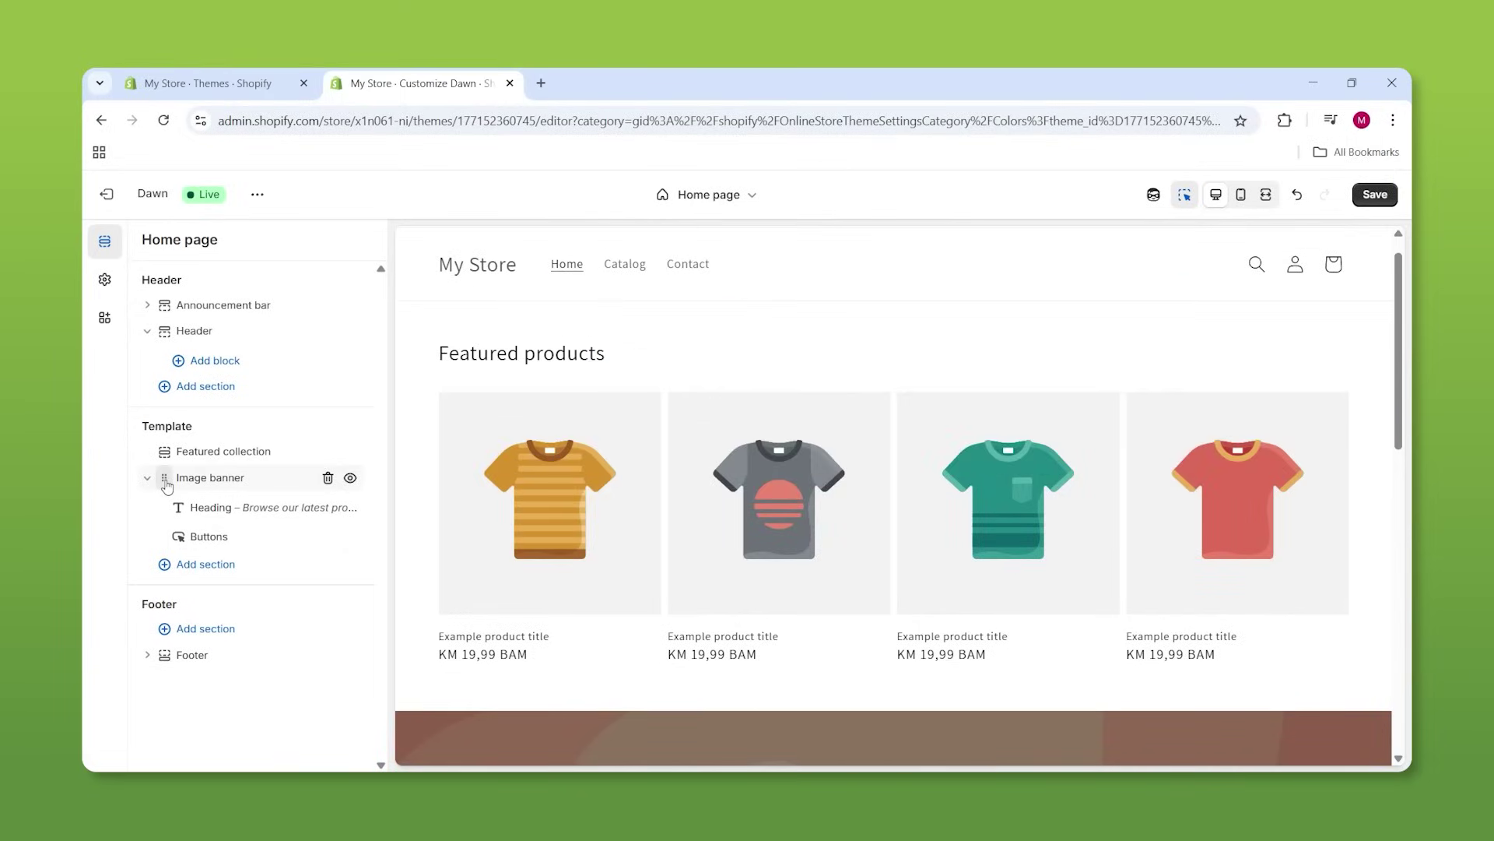
drag(166, 485, 166, 449)
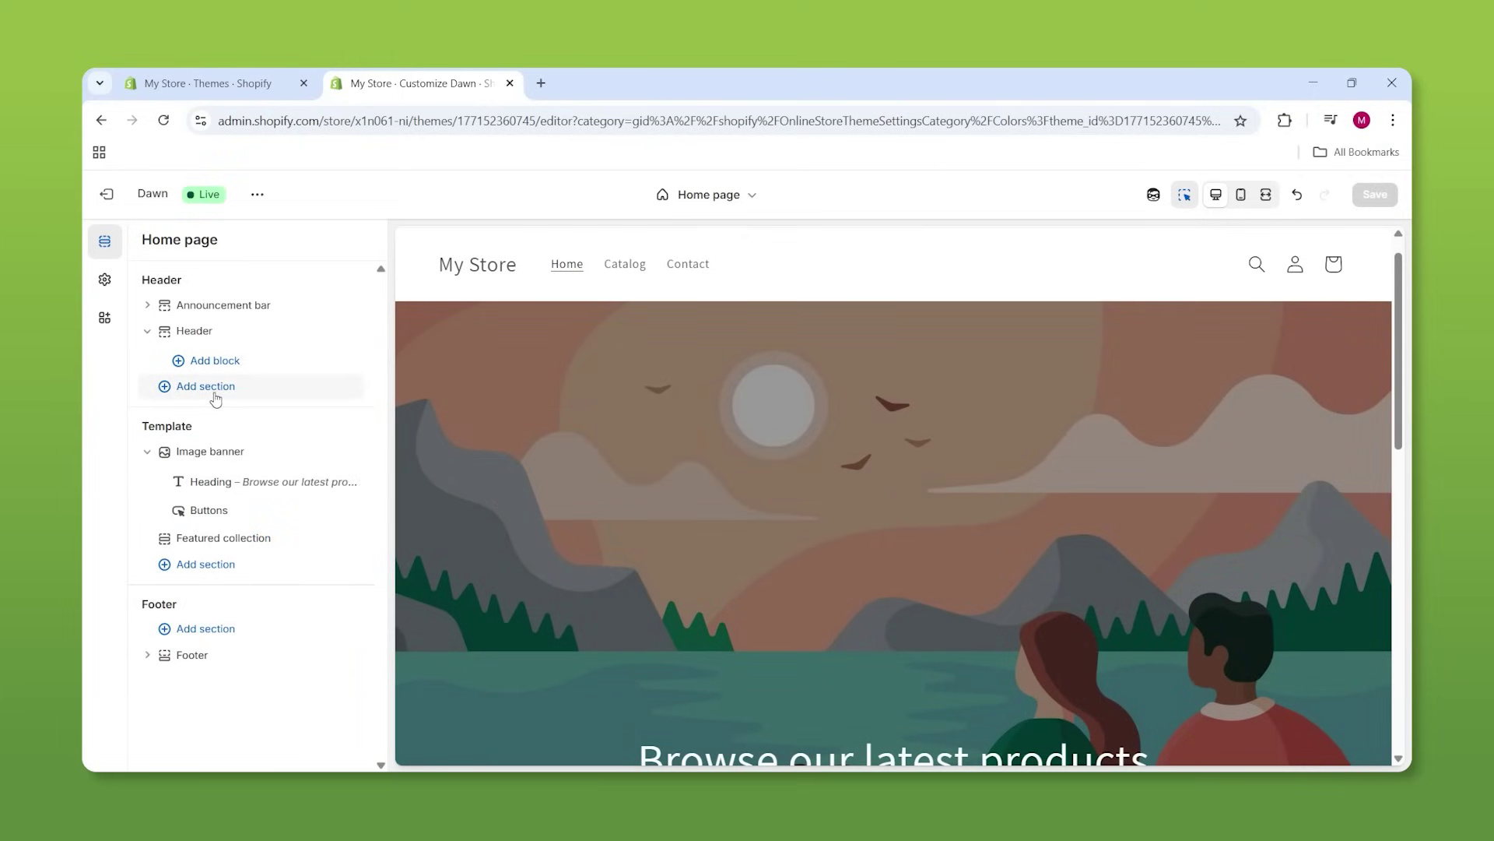
Check the sections available to add at the end of the template and directly below the image banner, adding none
click(202, 570)
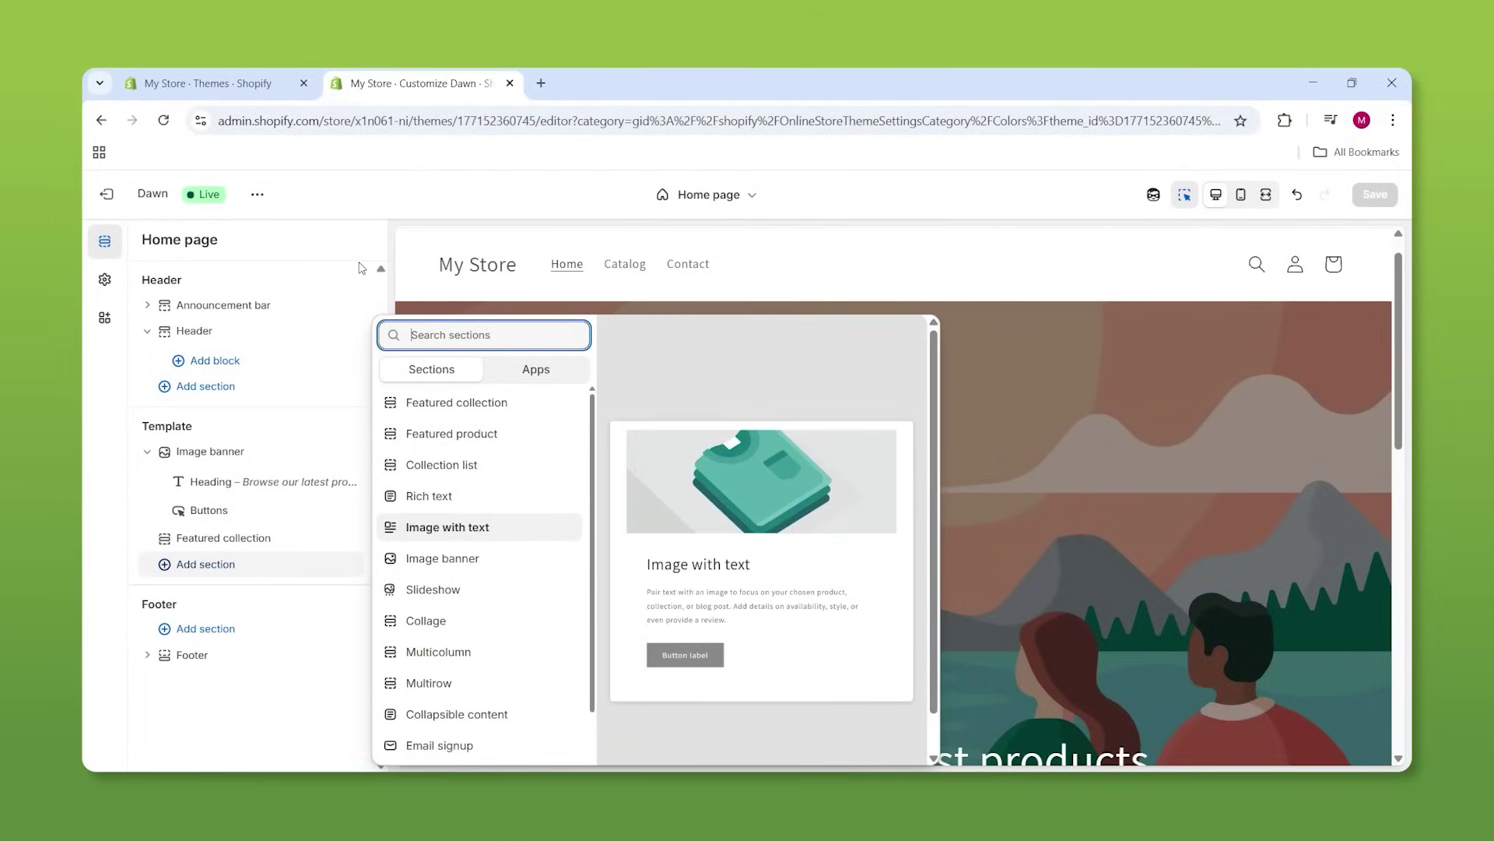
key(Escape)
scroll(694, 396, down, 4)
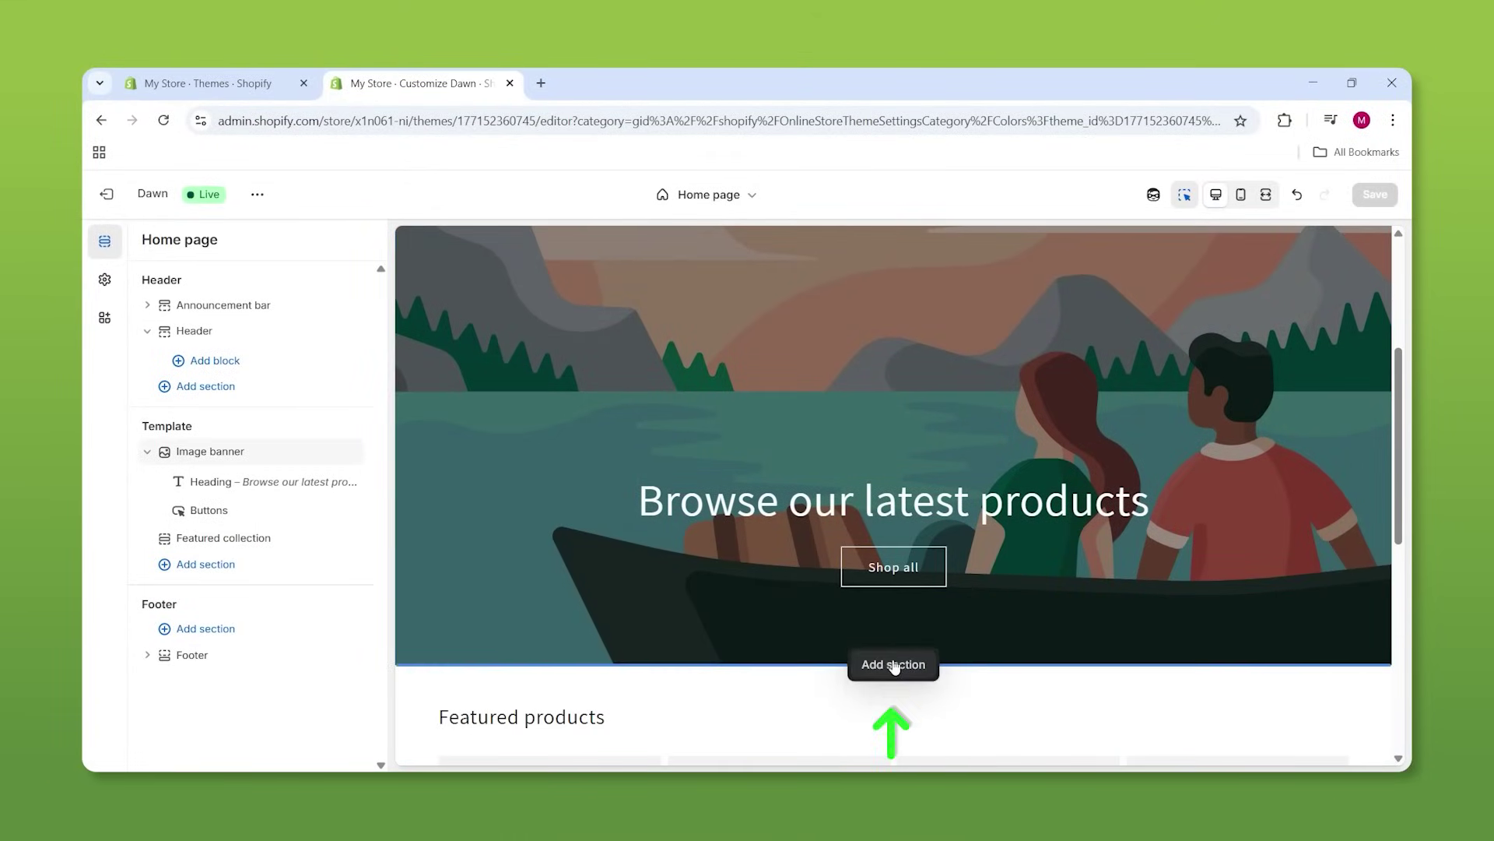
click(896, 667)
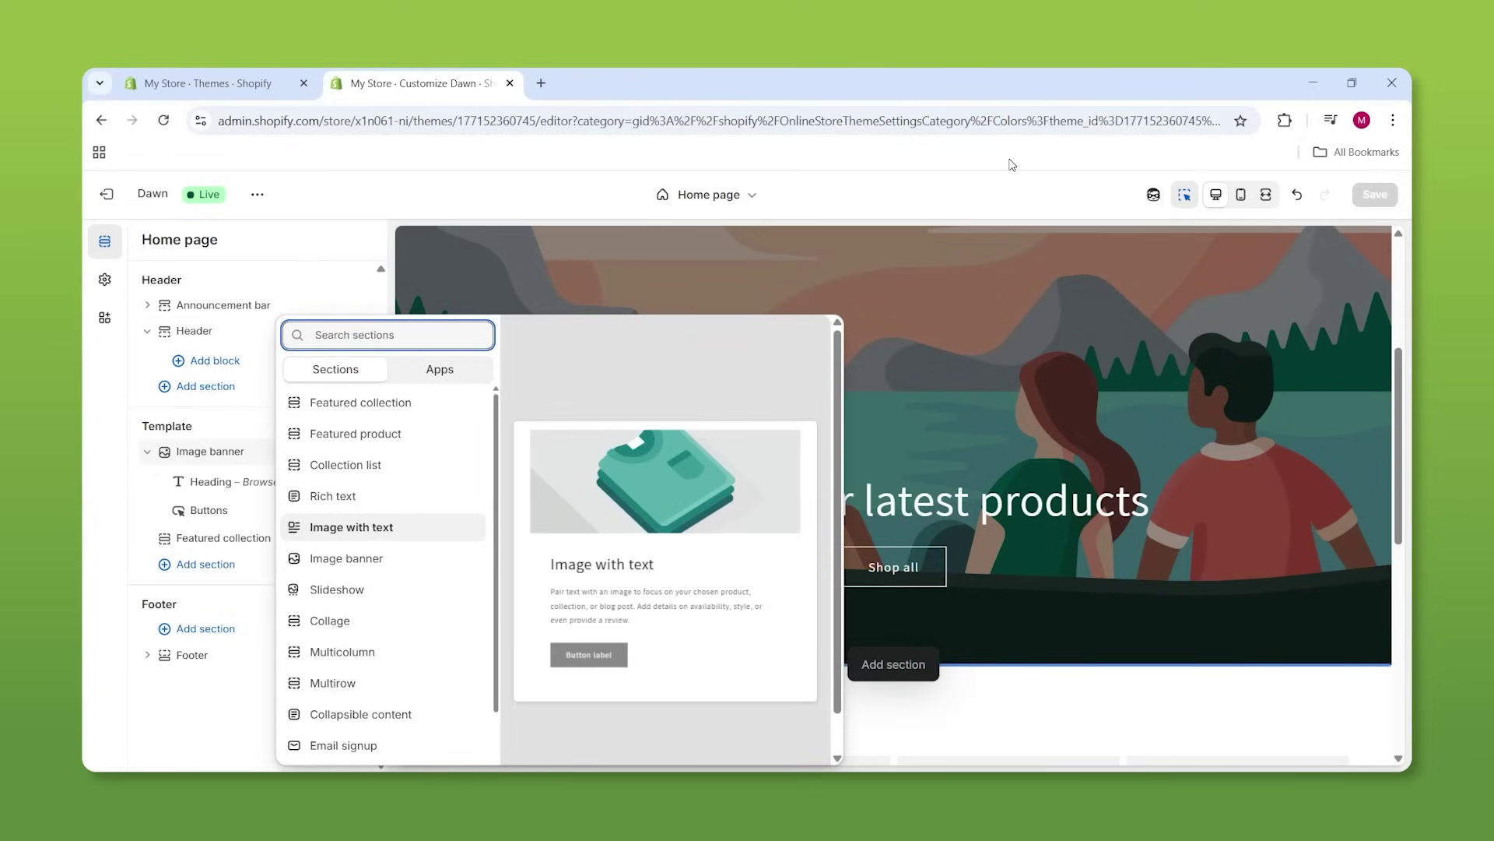
click(948, 211)
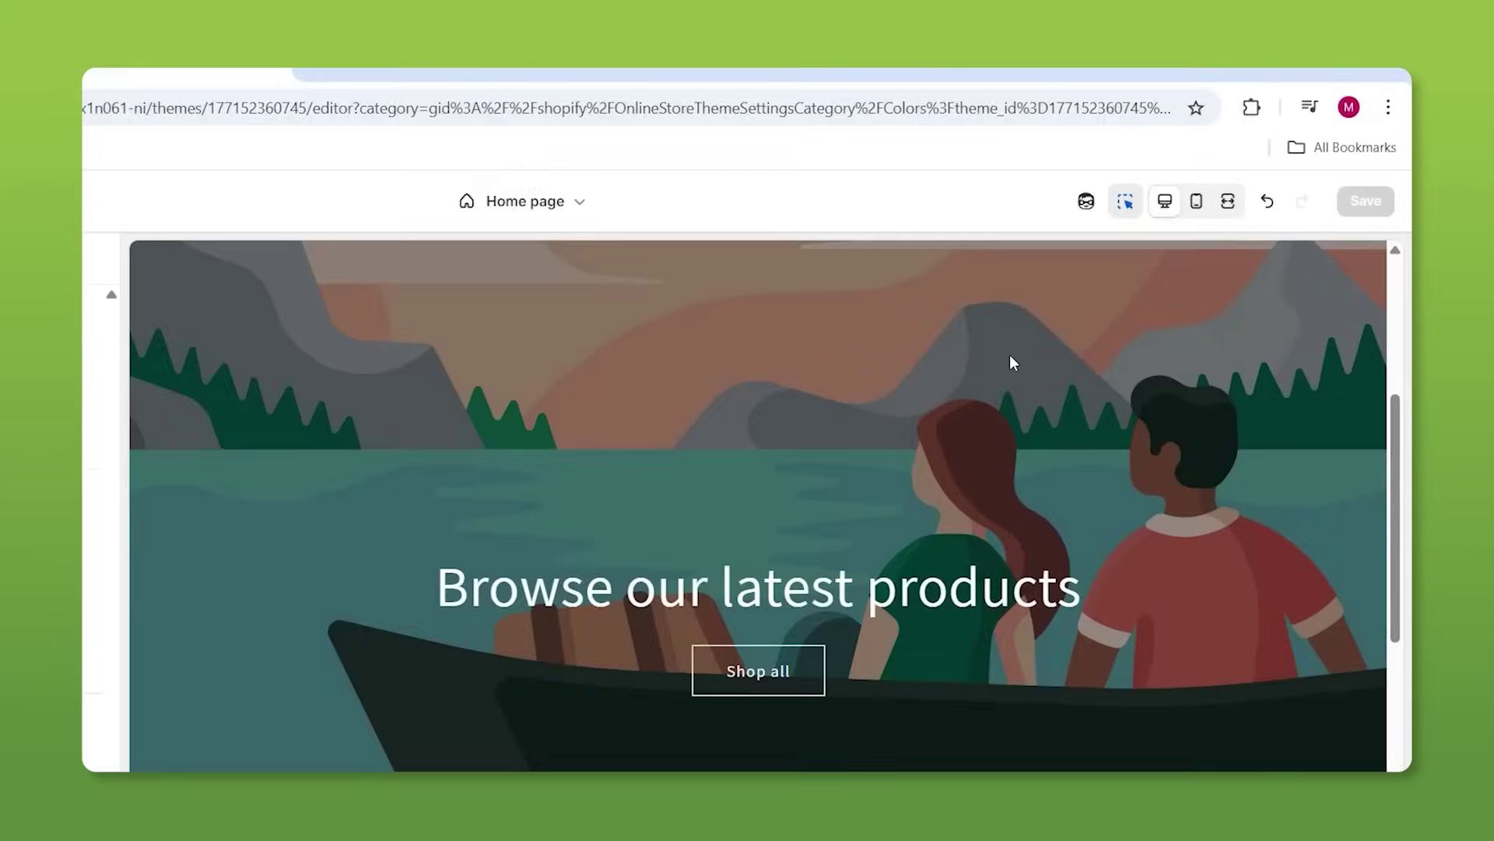
Switch the home page preview to the mobile layout
scroll(995, 402, up, 1)
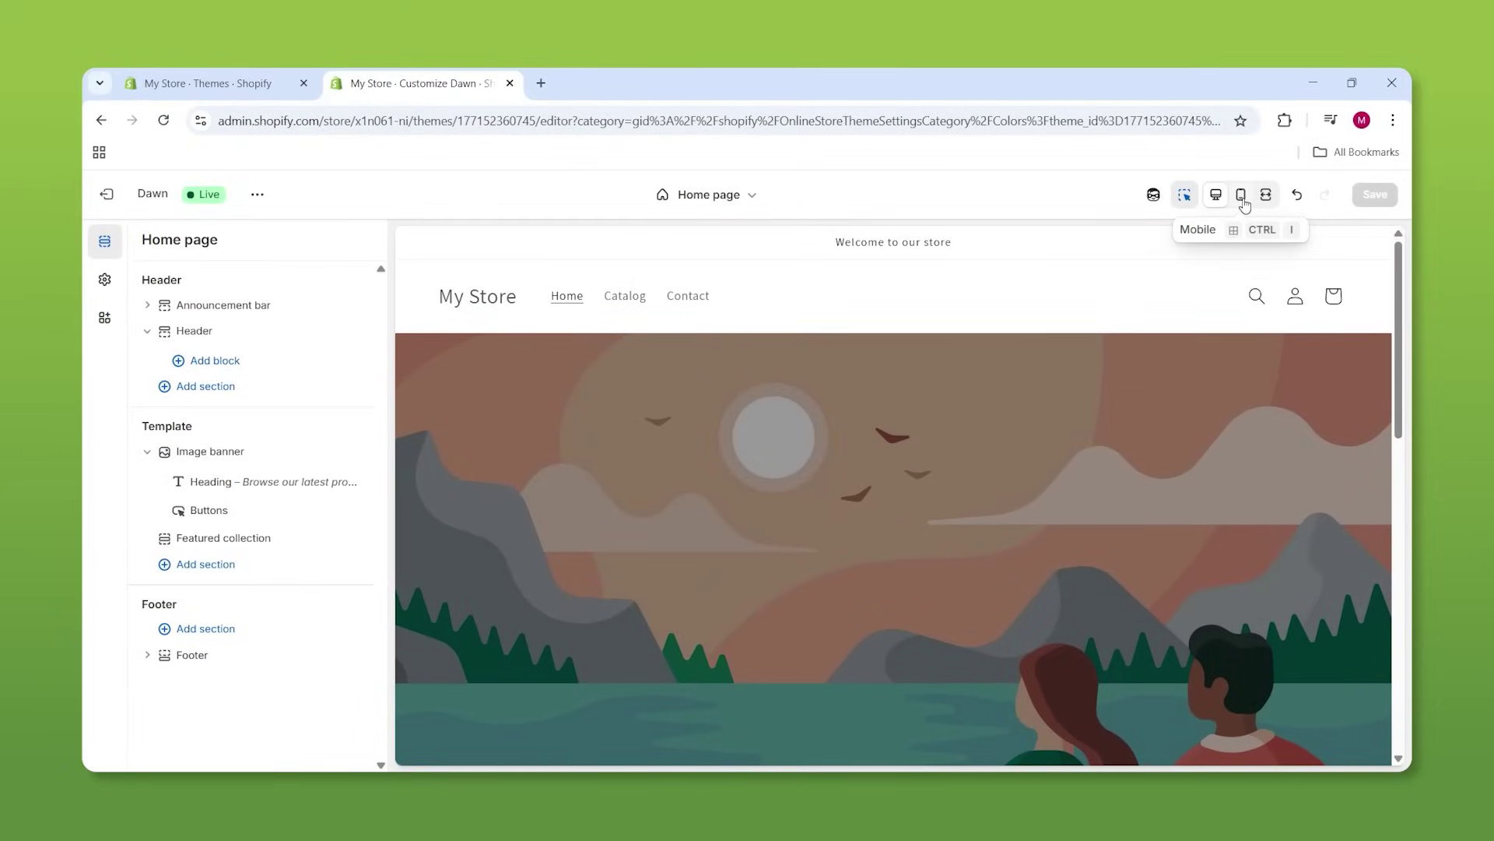
click(1242, 198)
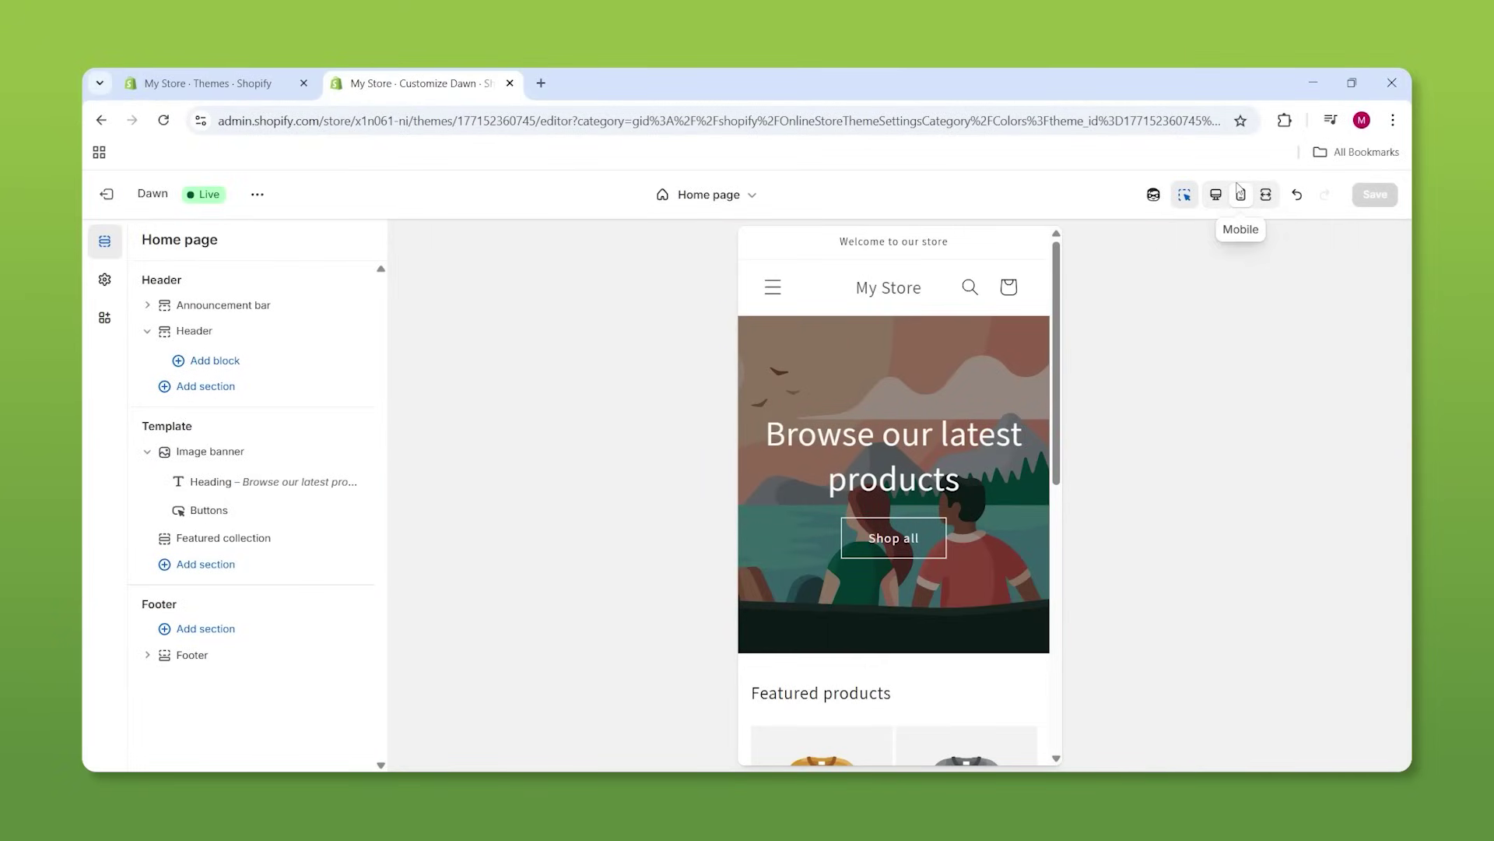
Return the preview to the desktop layout and set the image banner's Image 1 to the pool photo "The_Savage_Bee" JPG from the store files
click(1216, 195)
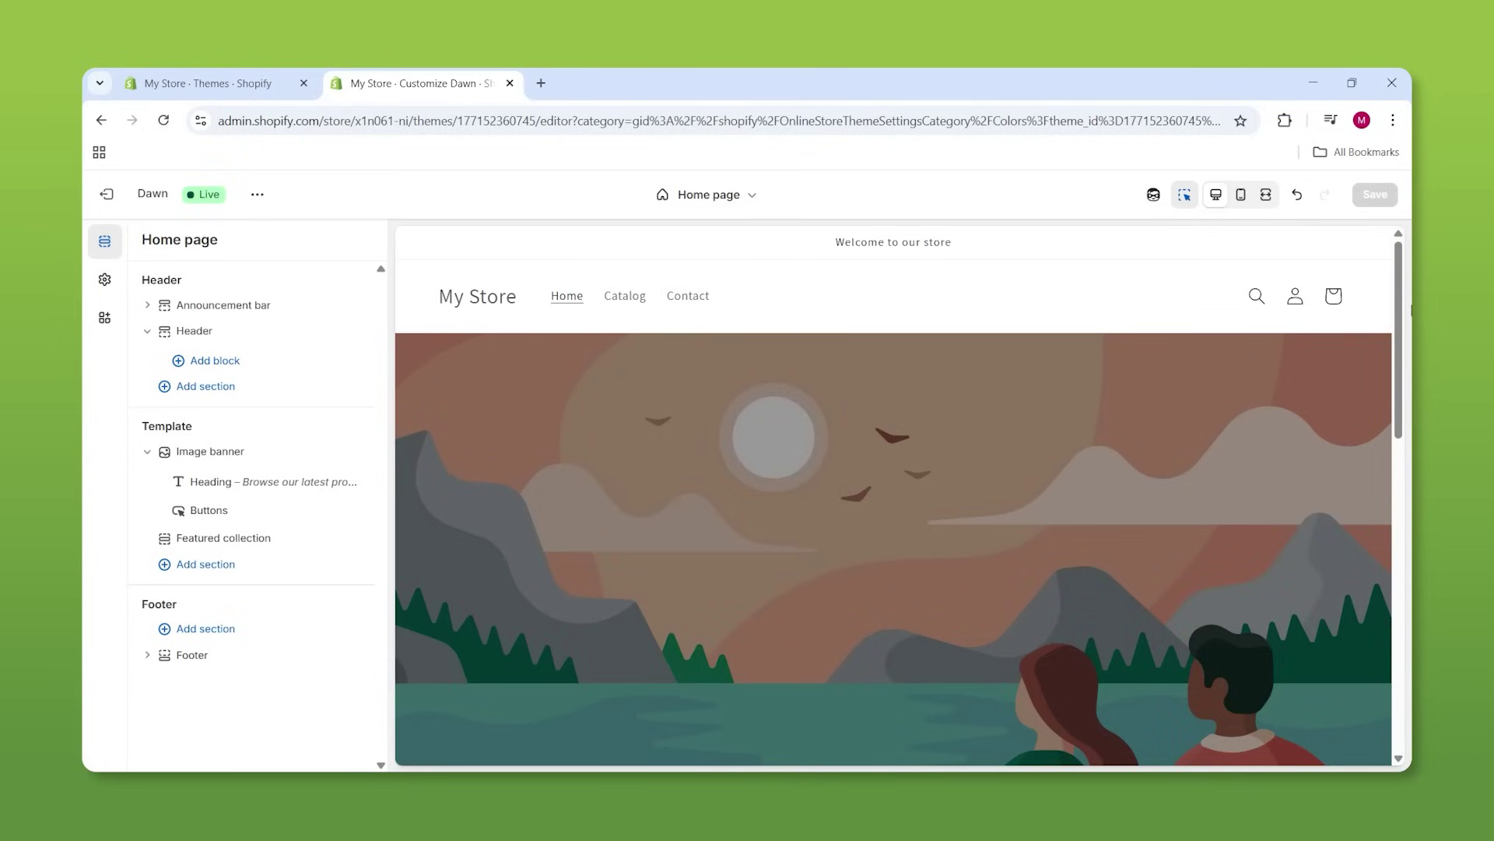
scroll(1136, 462, down, 2)
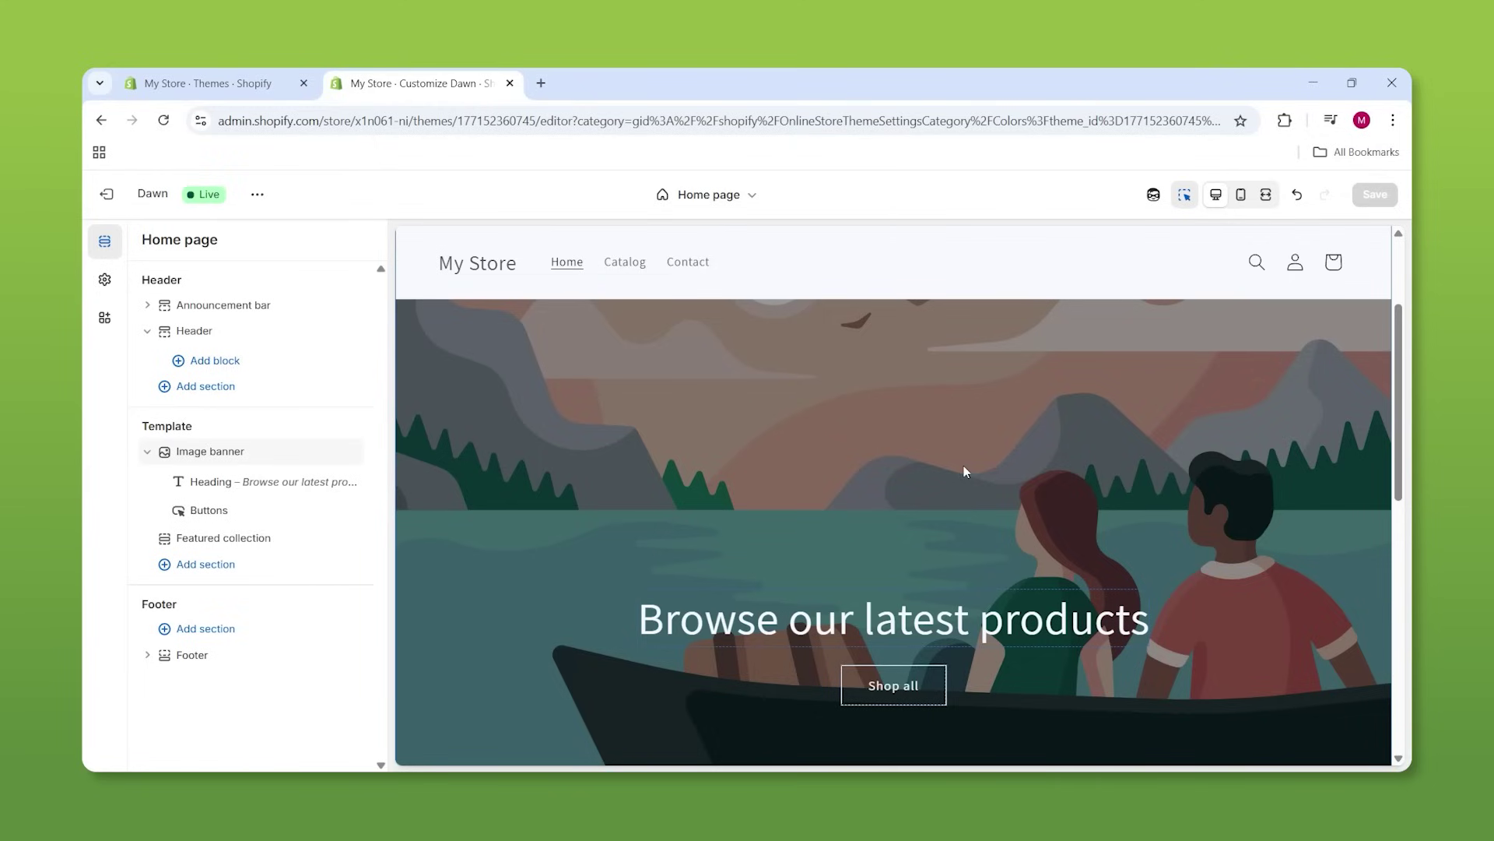
click(642, 410)
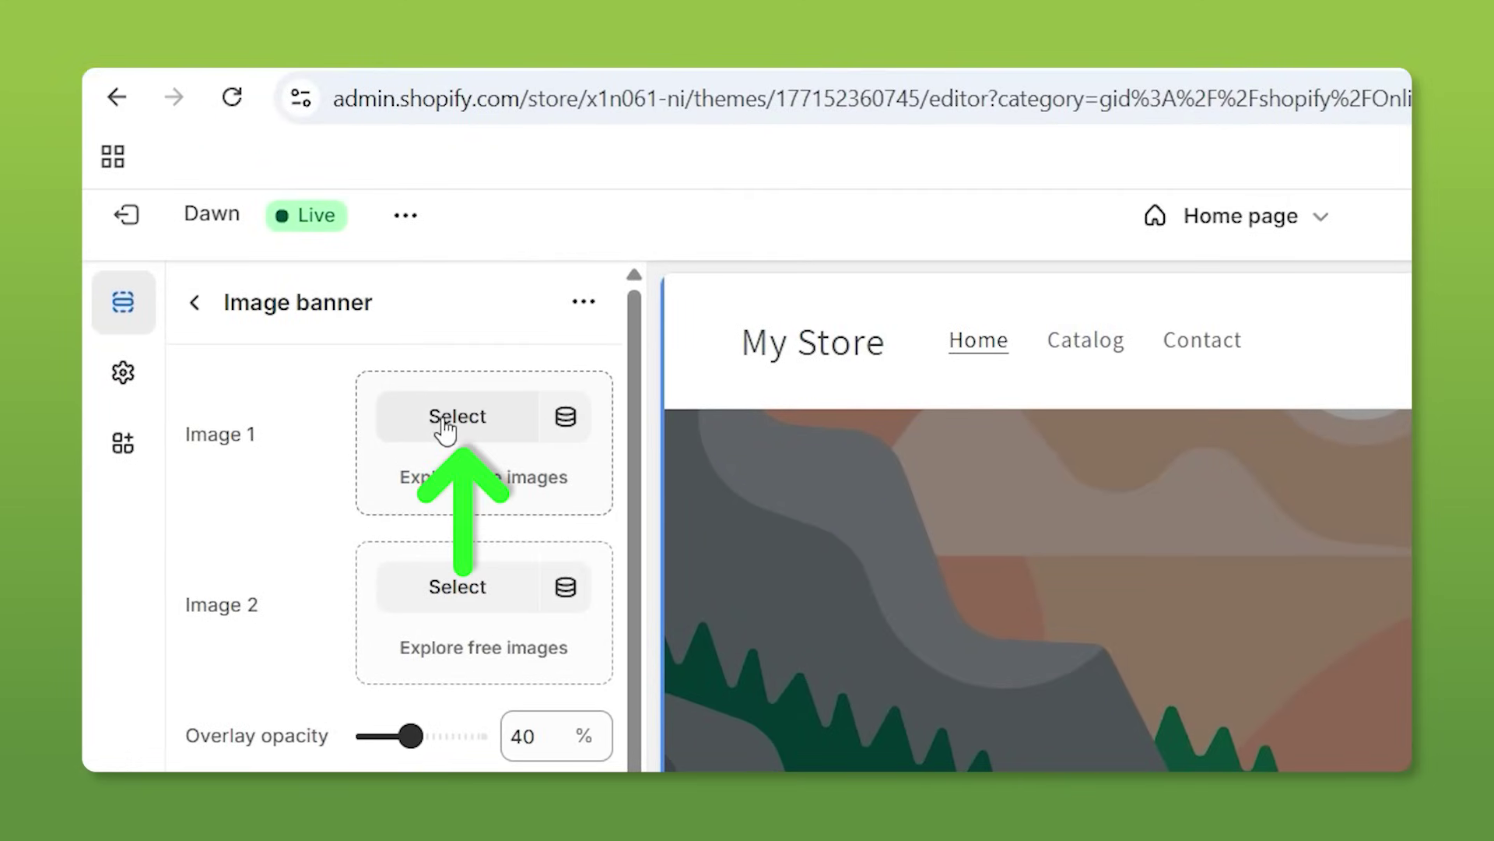
click(439, 426)
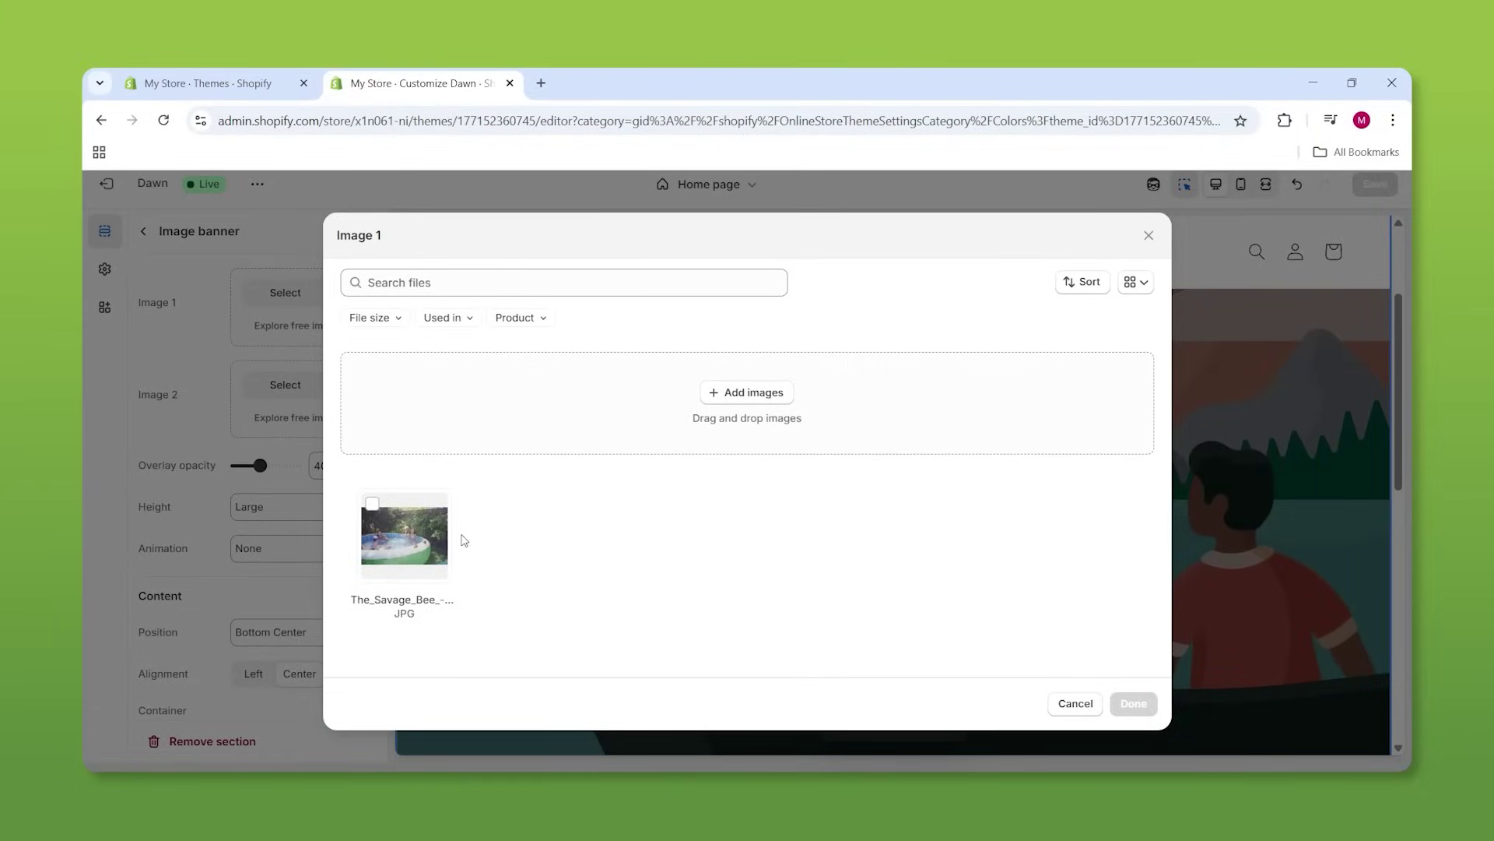
click(403, 521)
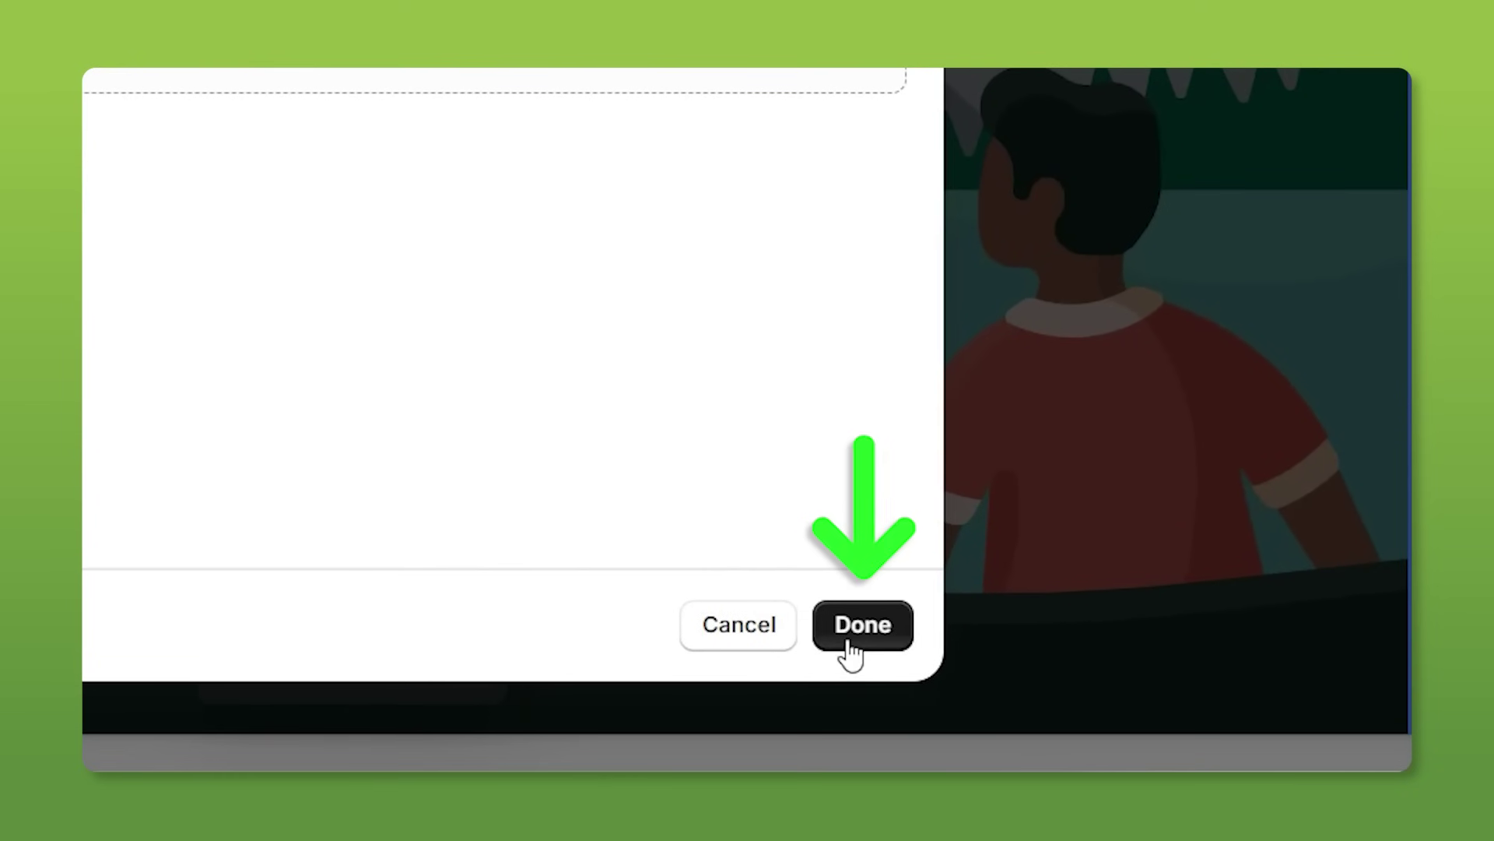
click(849, 642)
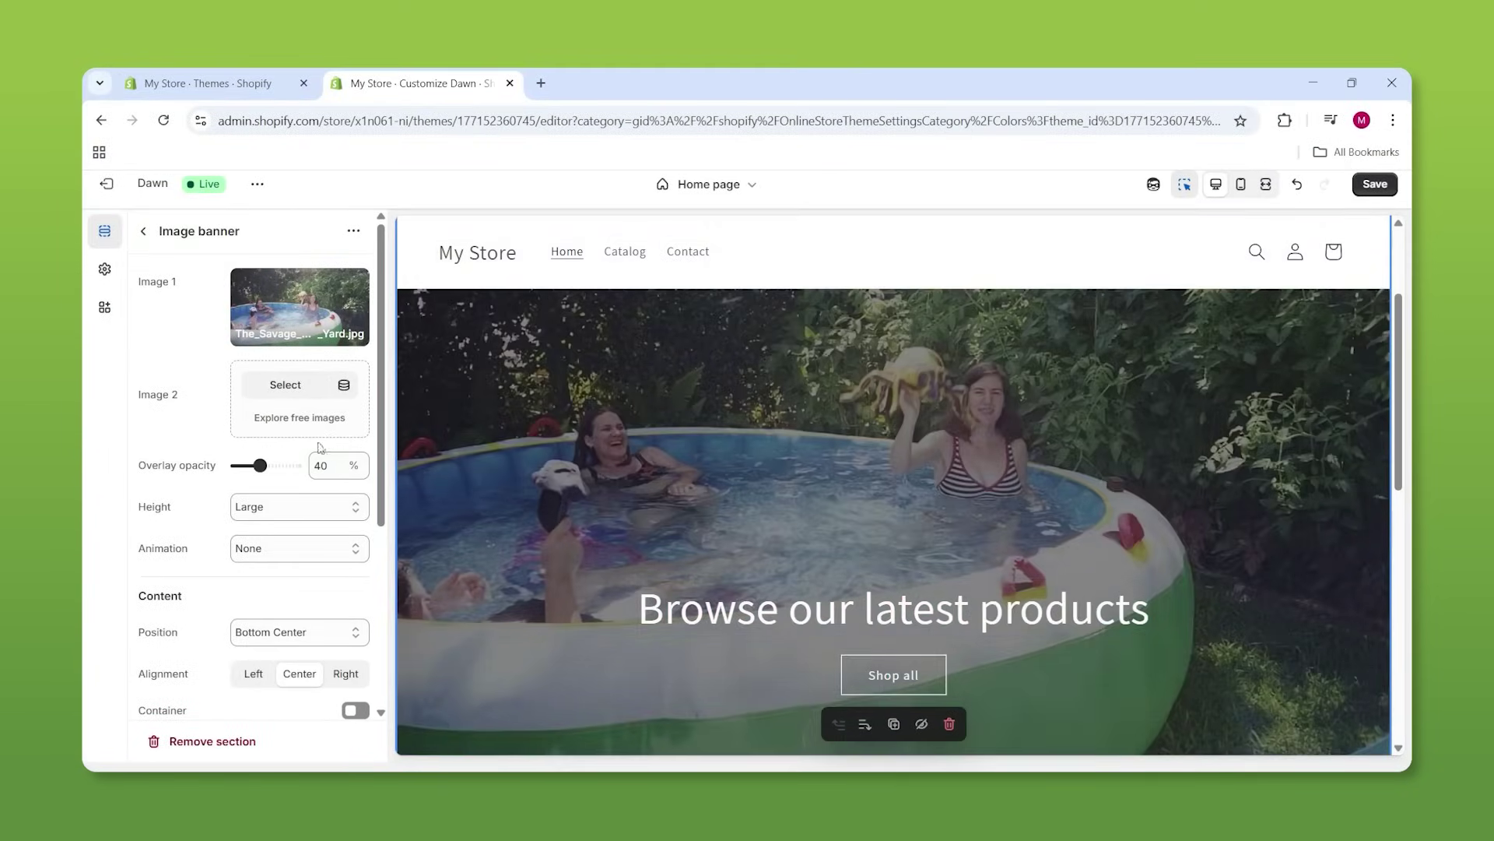
Set the image banner's height to Medium and its content position to Middle Center
scroll(273, 385, down, 3)
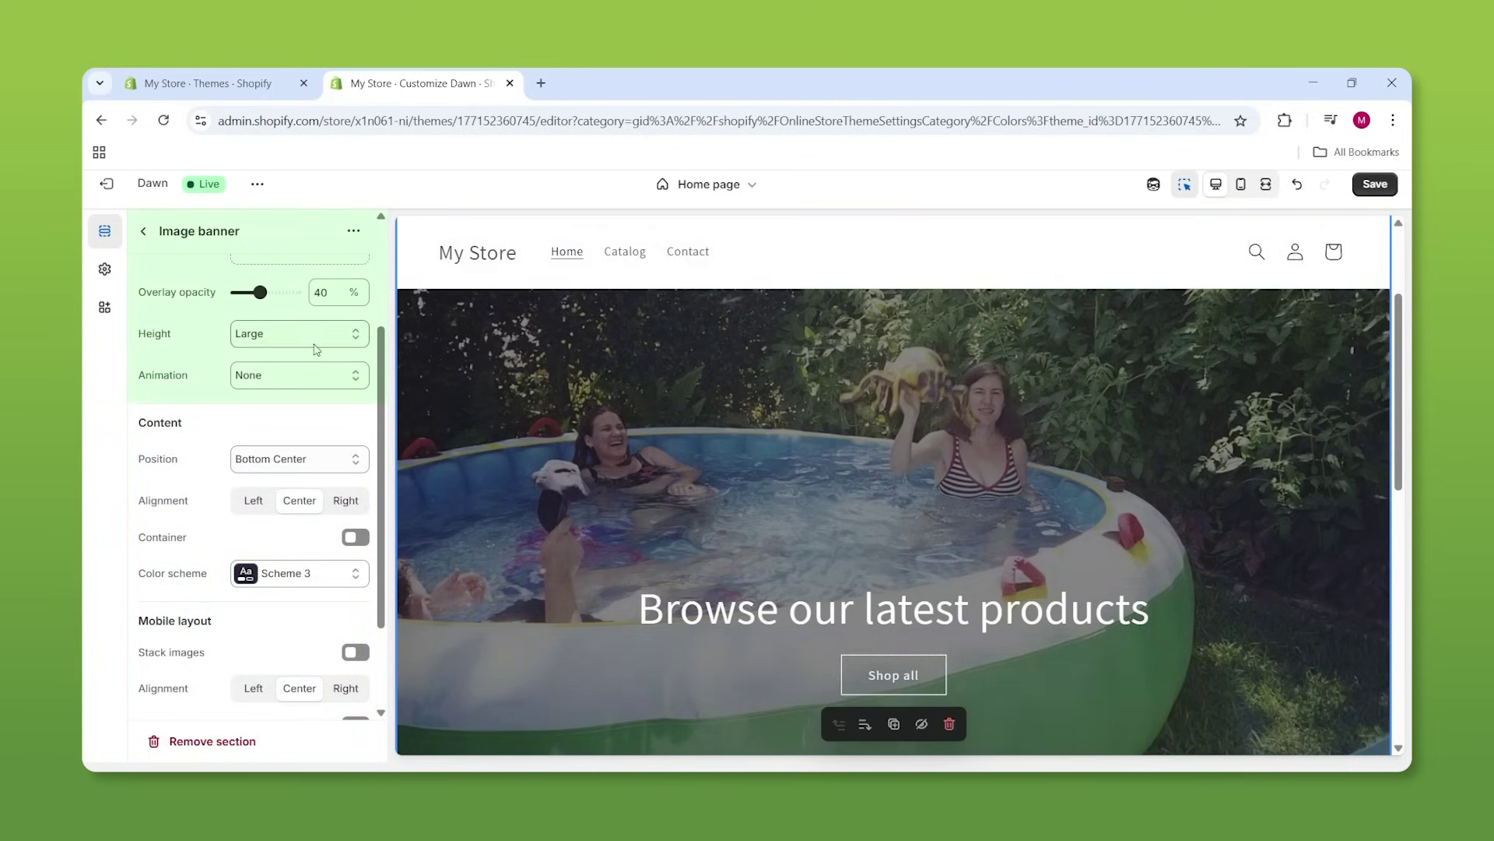
click(284, 333)
click(261, 401)
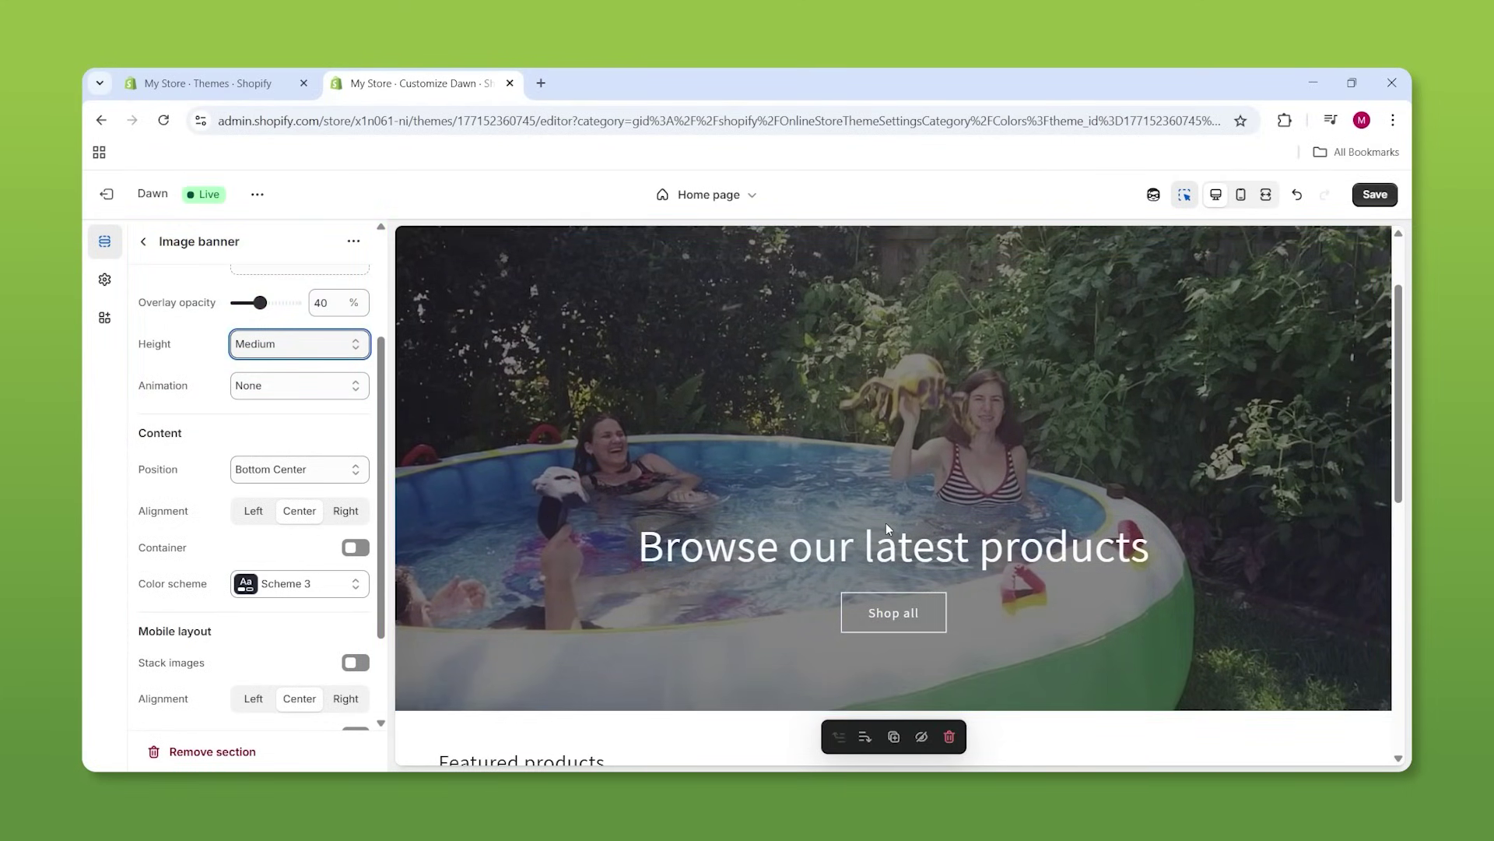
click(300, 469)
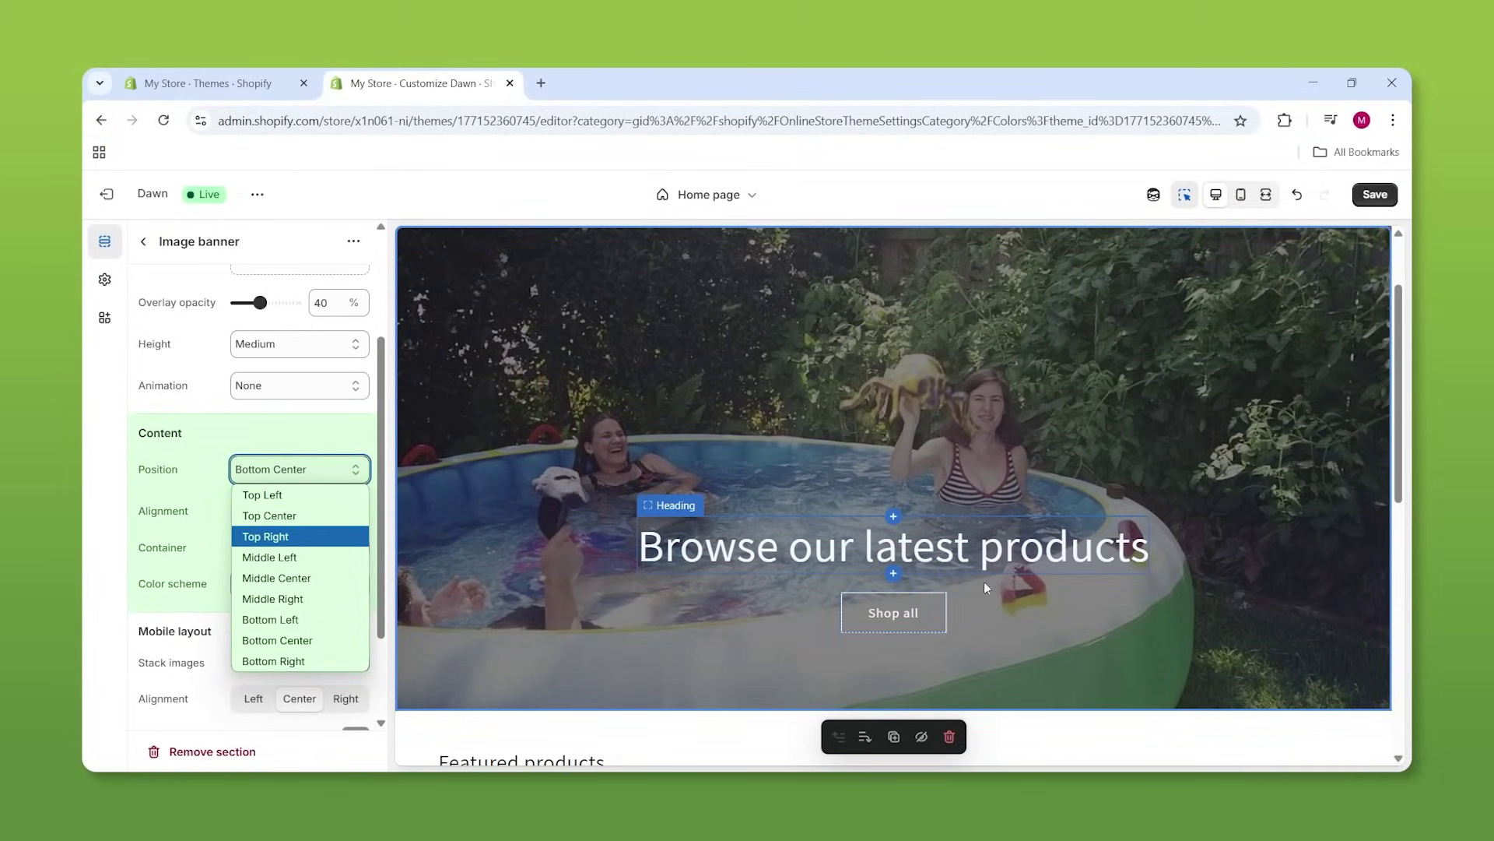
click(316, 577)
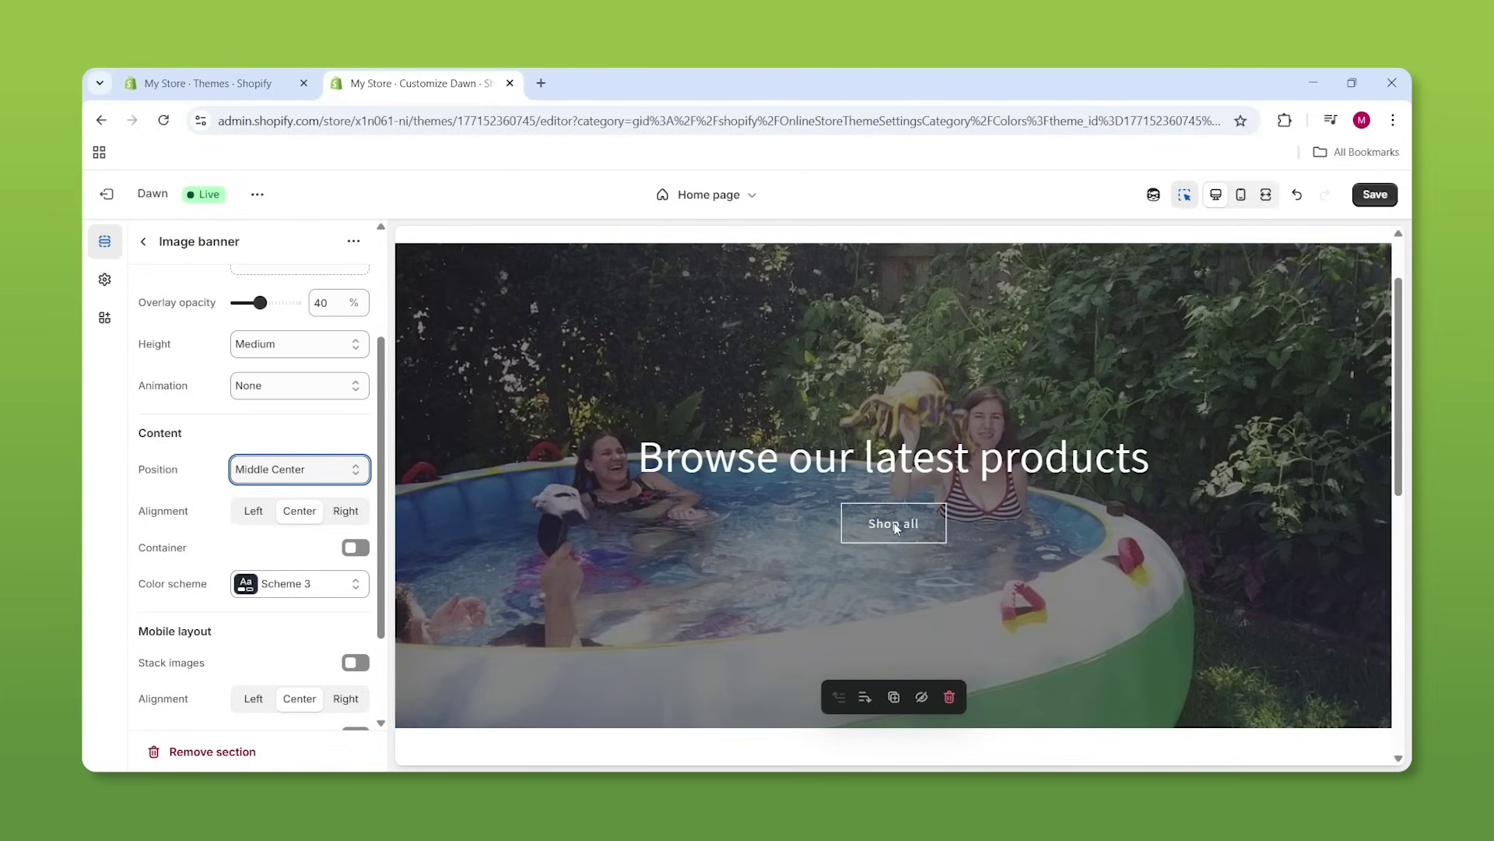
Change the image banner's heading to "Bring Summer to Your Backyard" and its button label to "Shop Pools"
click(938, 471)
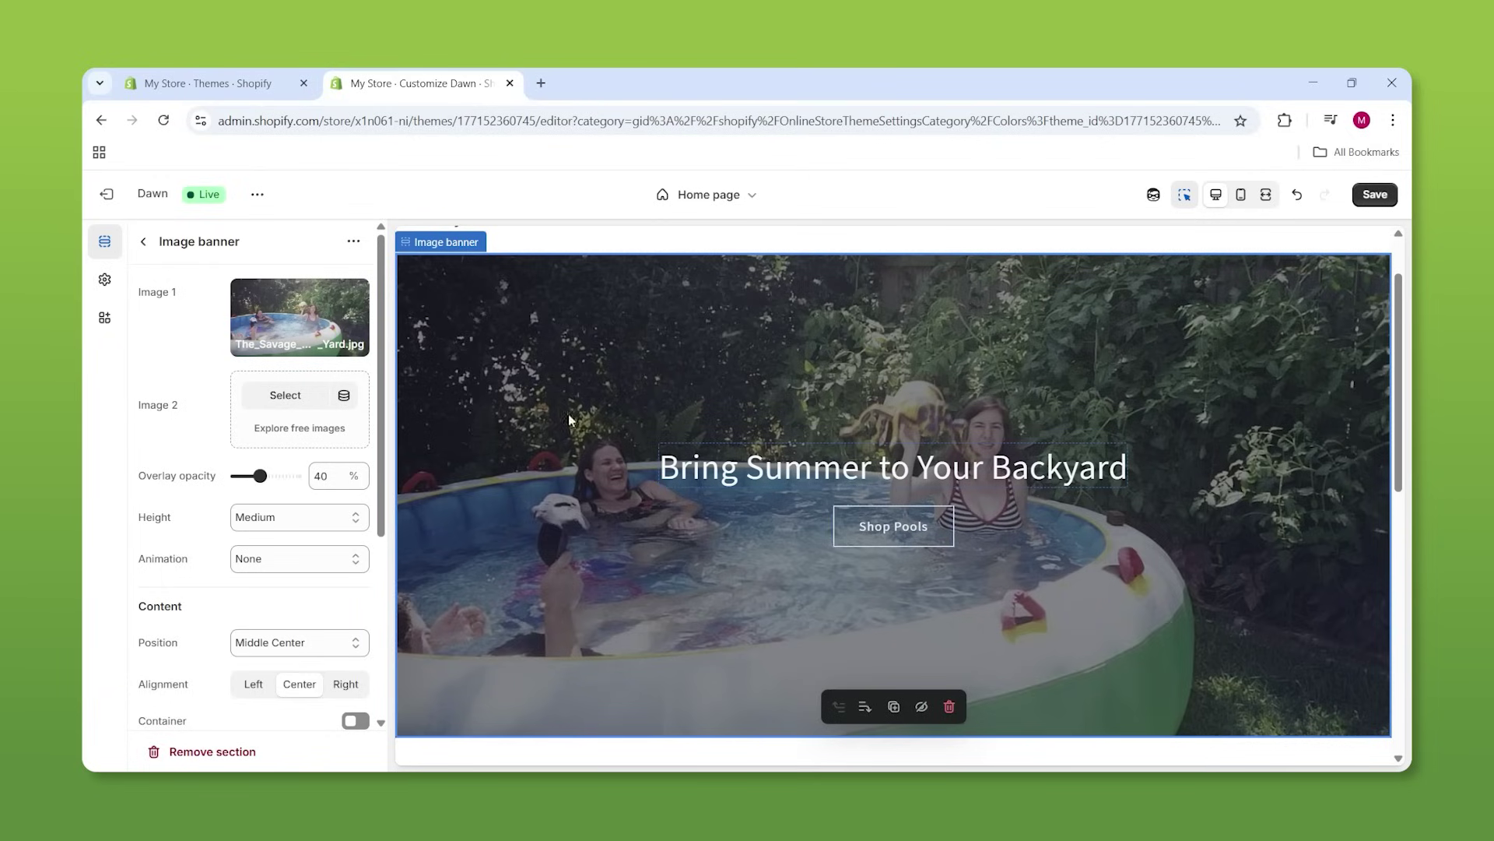
Set the image banner's animation to Ambient movement and its height to Small, and leave the section's settings
click(270, 565)
click(285, 600)
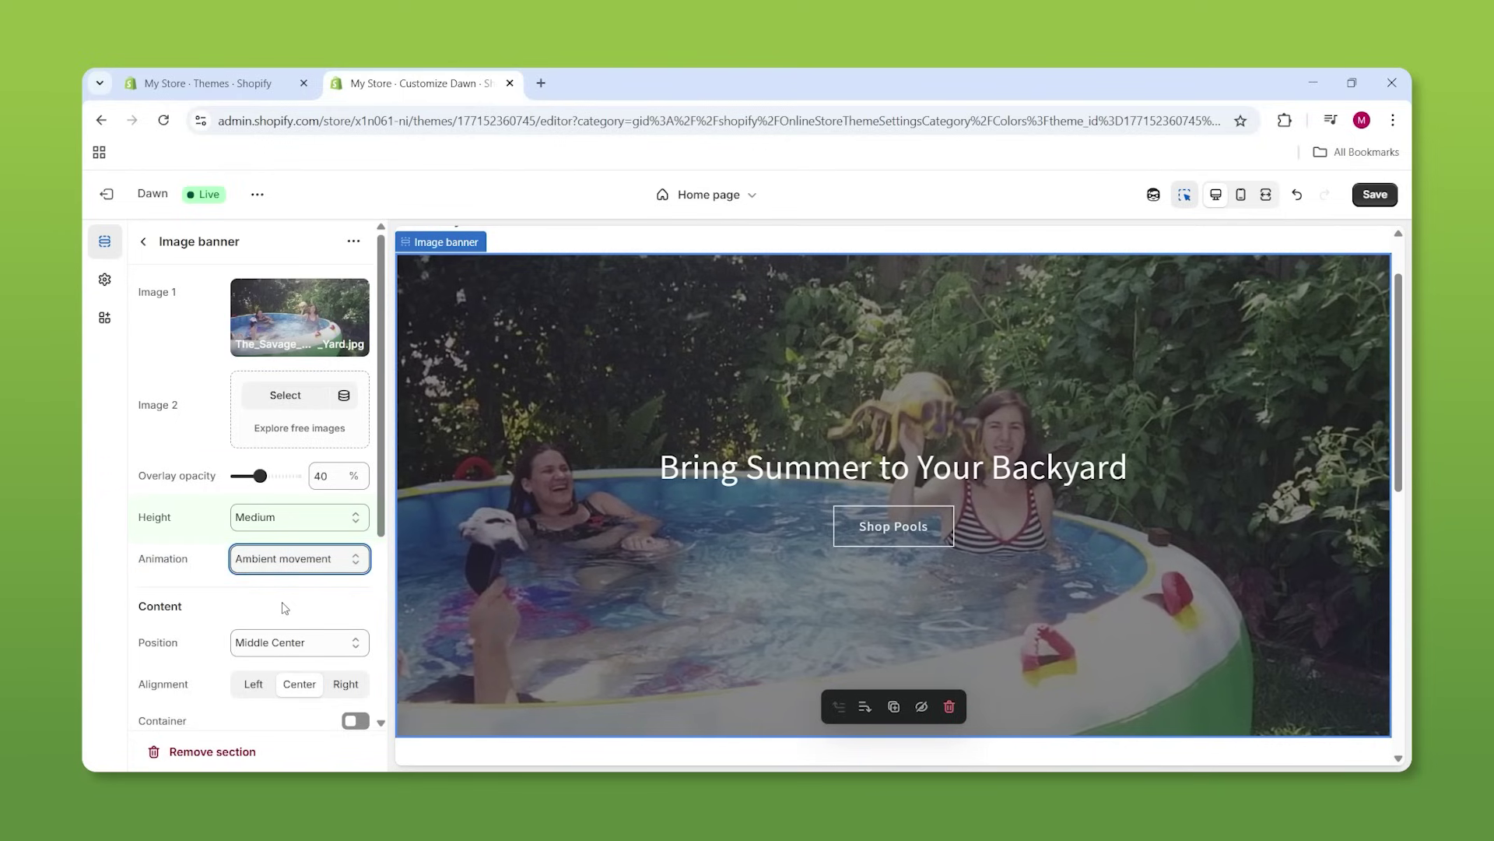
click(296, 517)
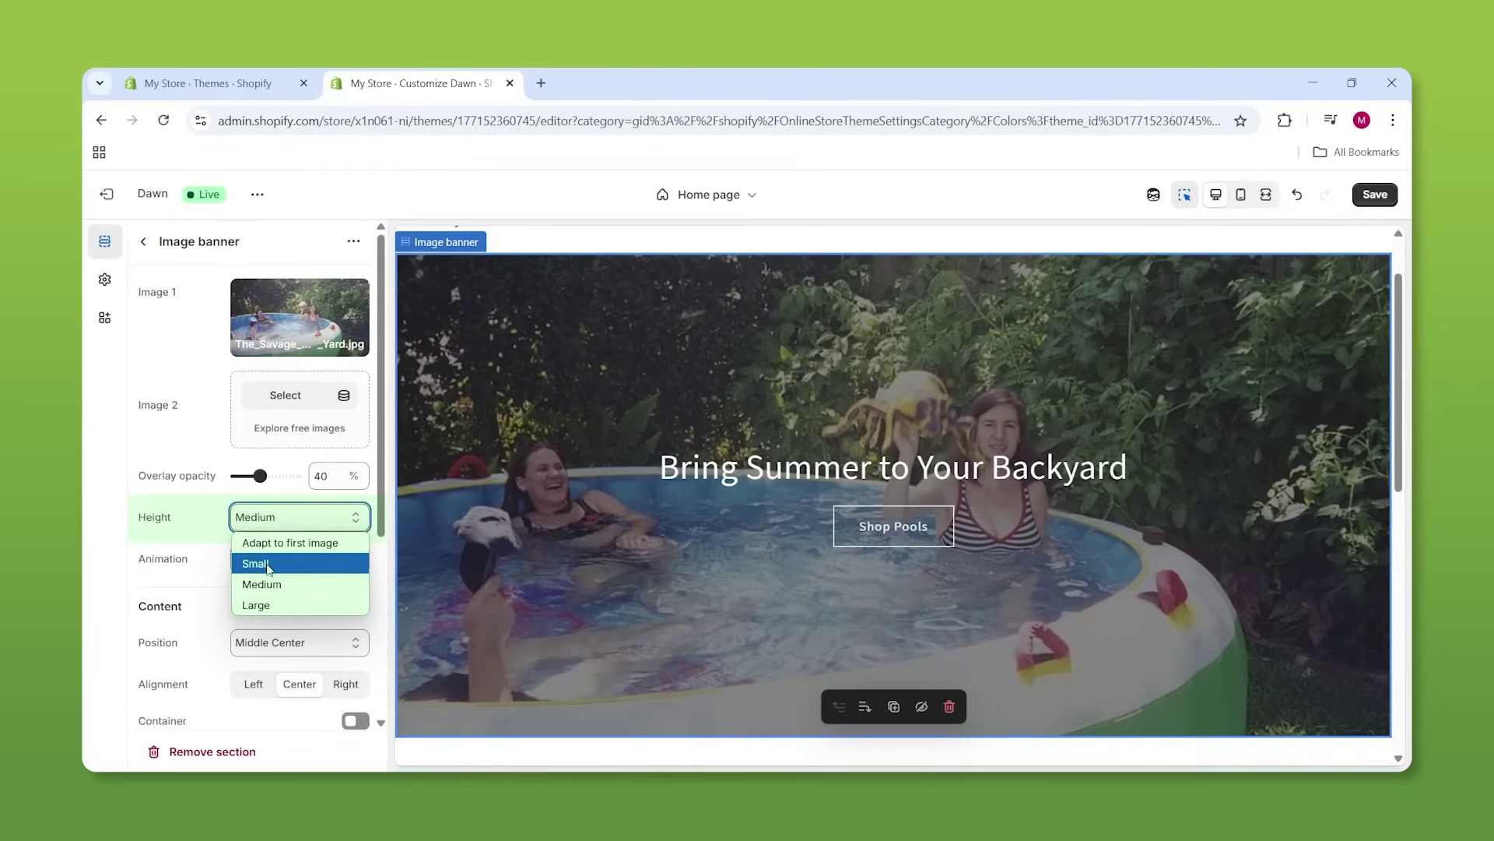
click(269, 564)
scroll(1140, 493, up, 2)
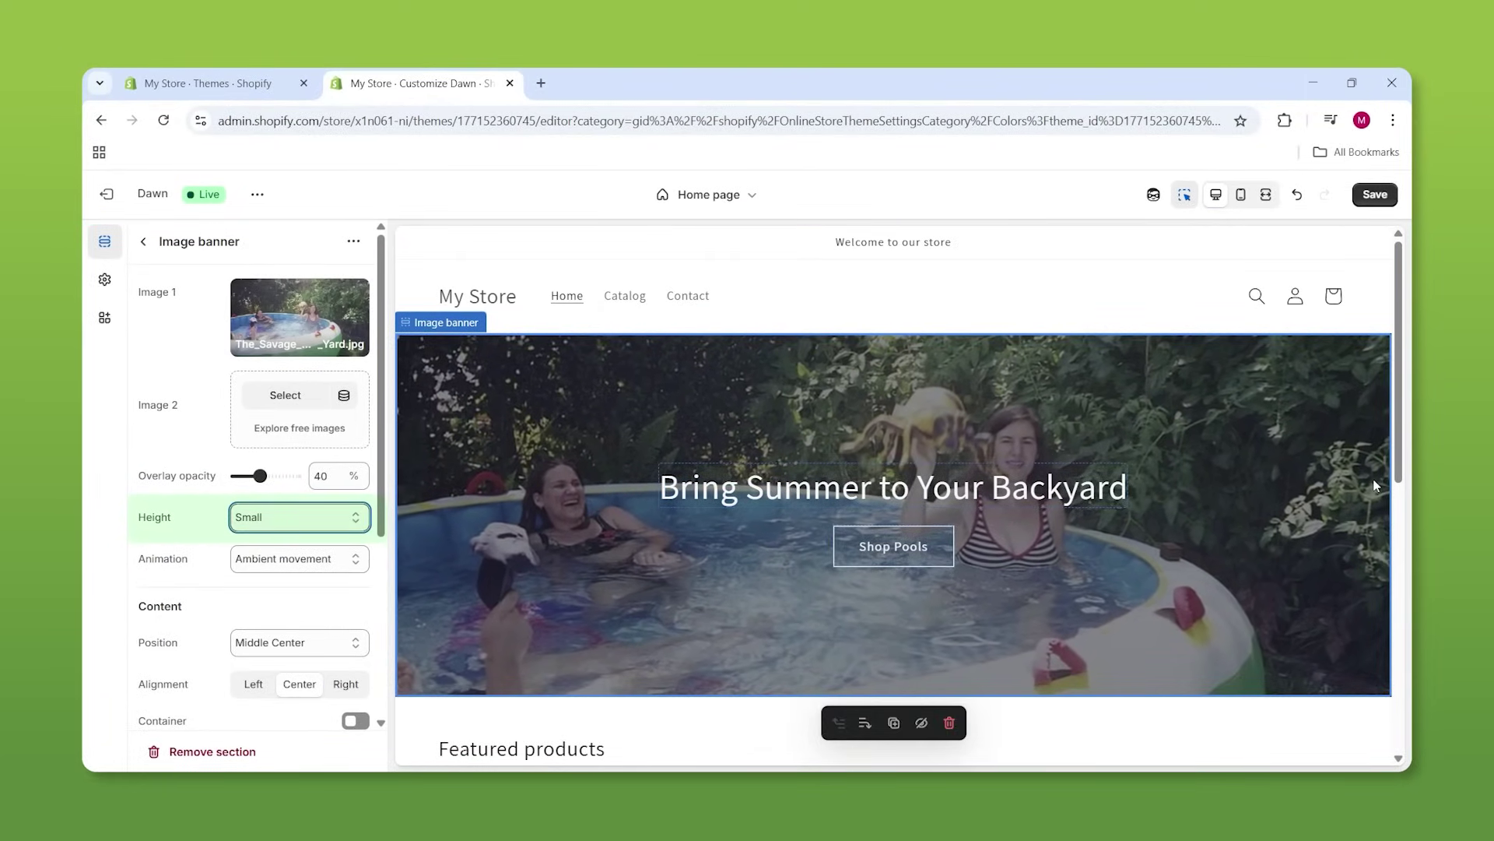
key(Escape)
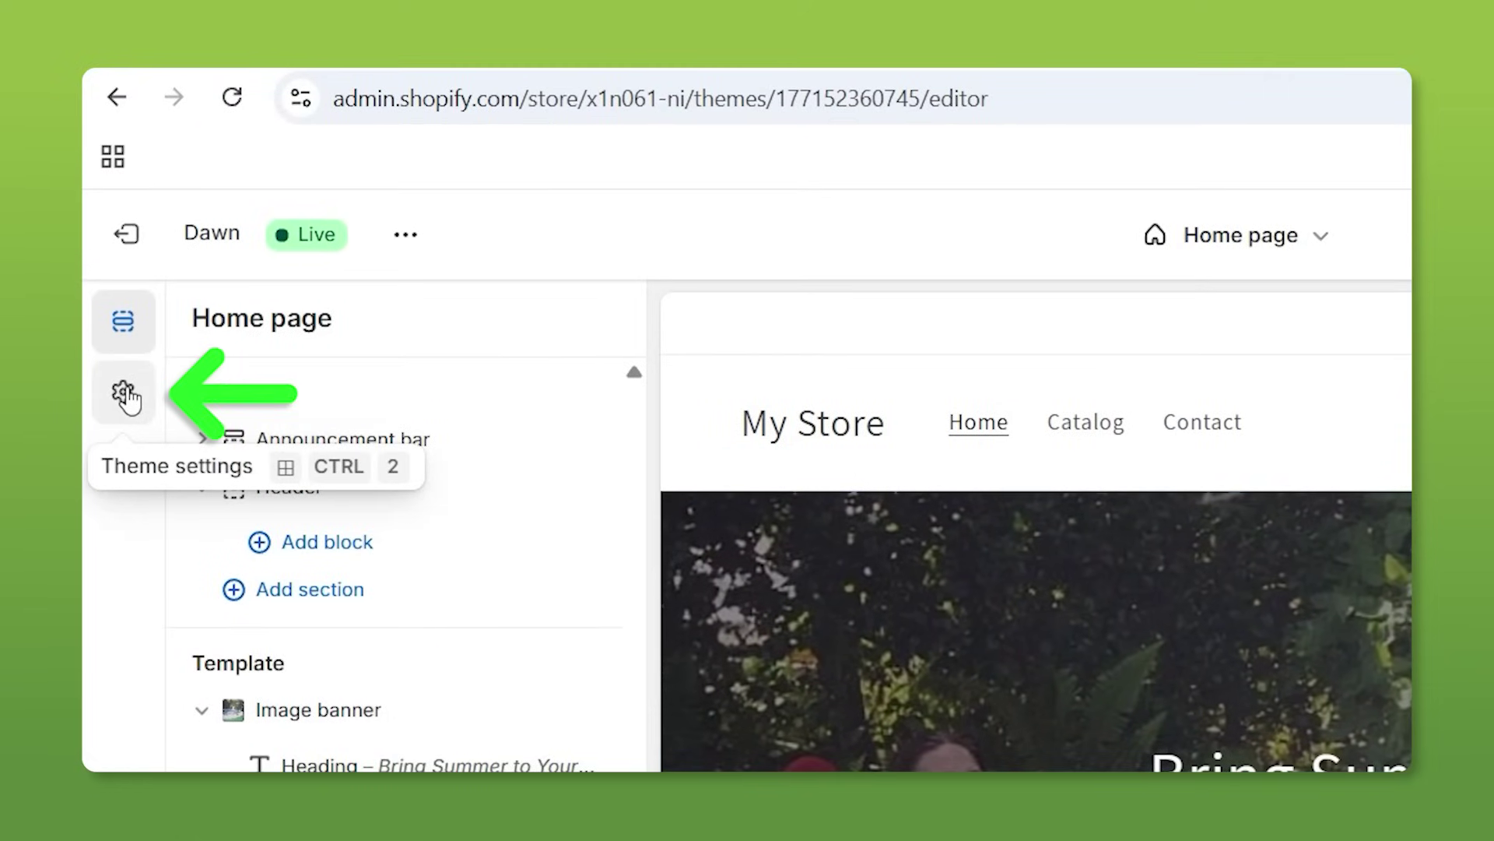
Try Sans-serif as the headings font in the theme's typography settings, leaving the font picker without applying it
click(125, 394)
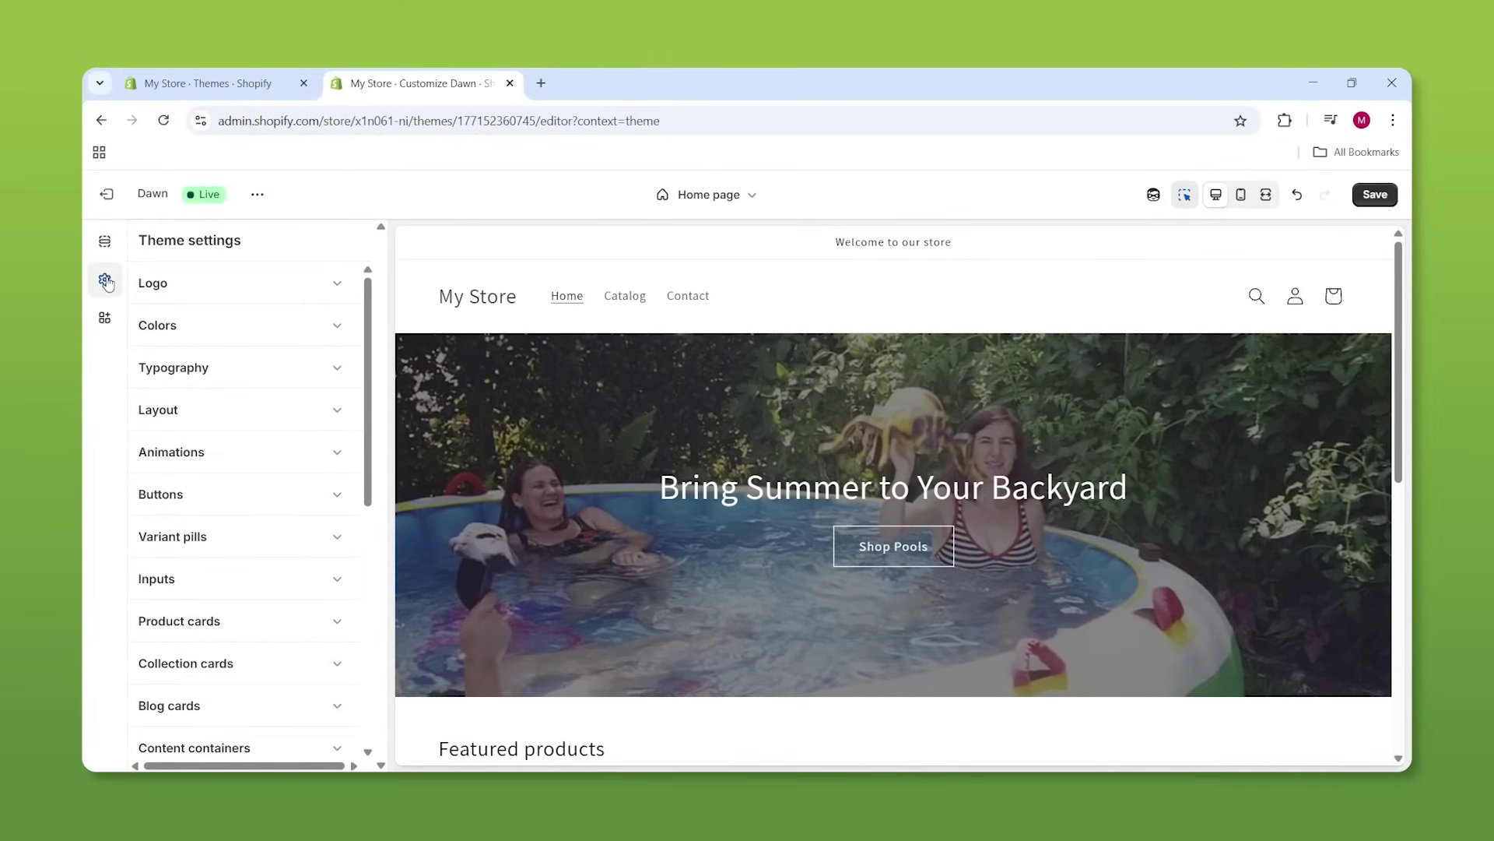
click(243, 363)
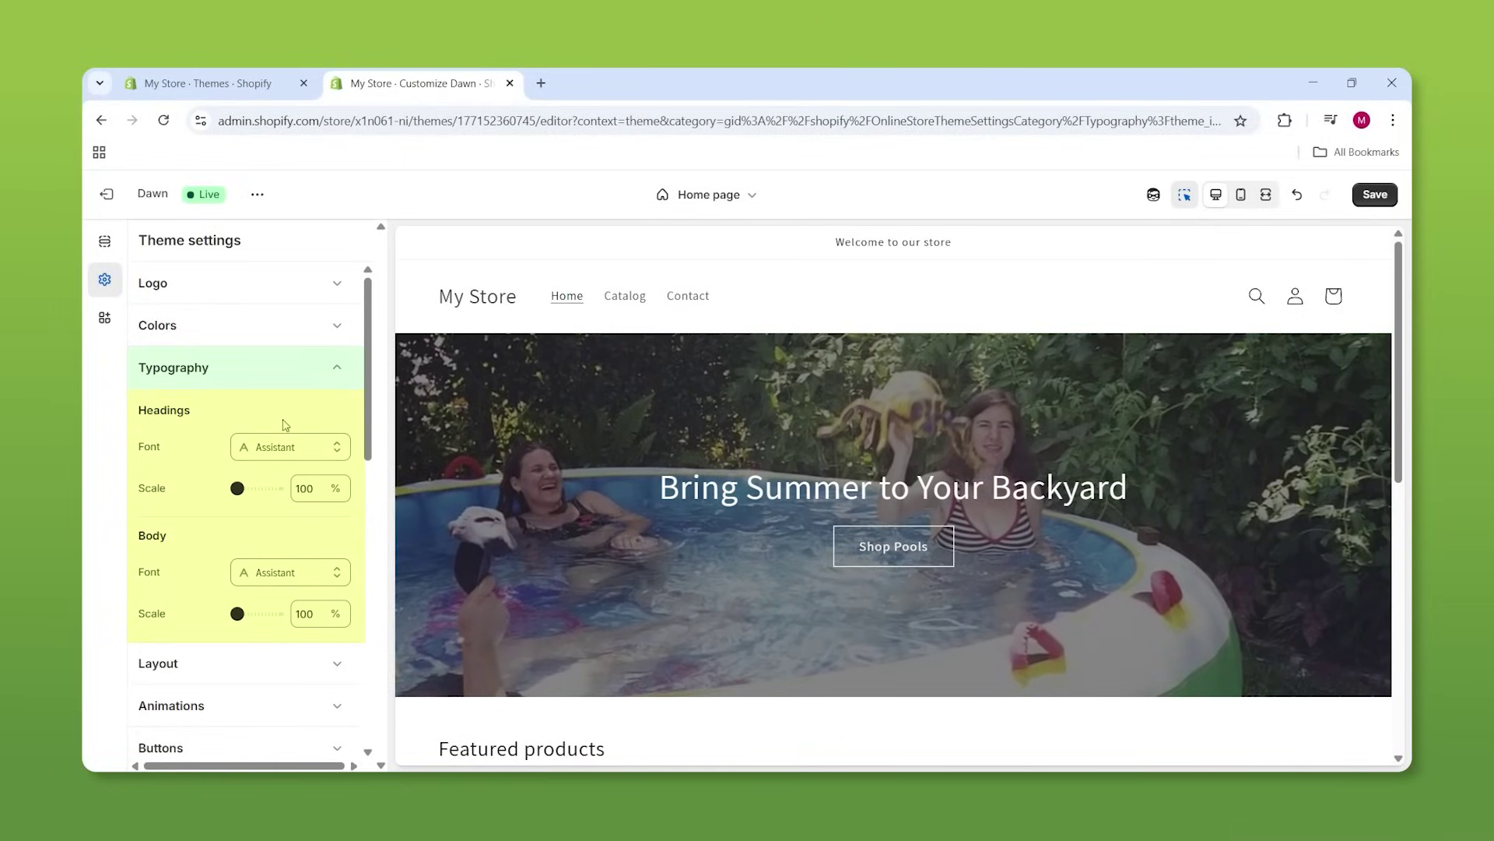
click(289, 446)
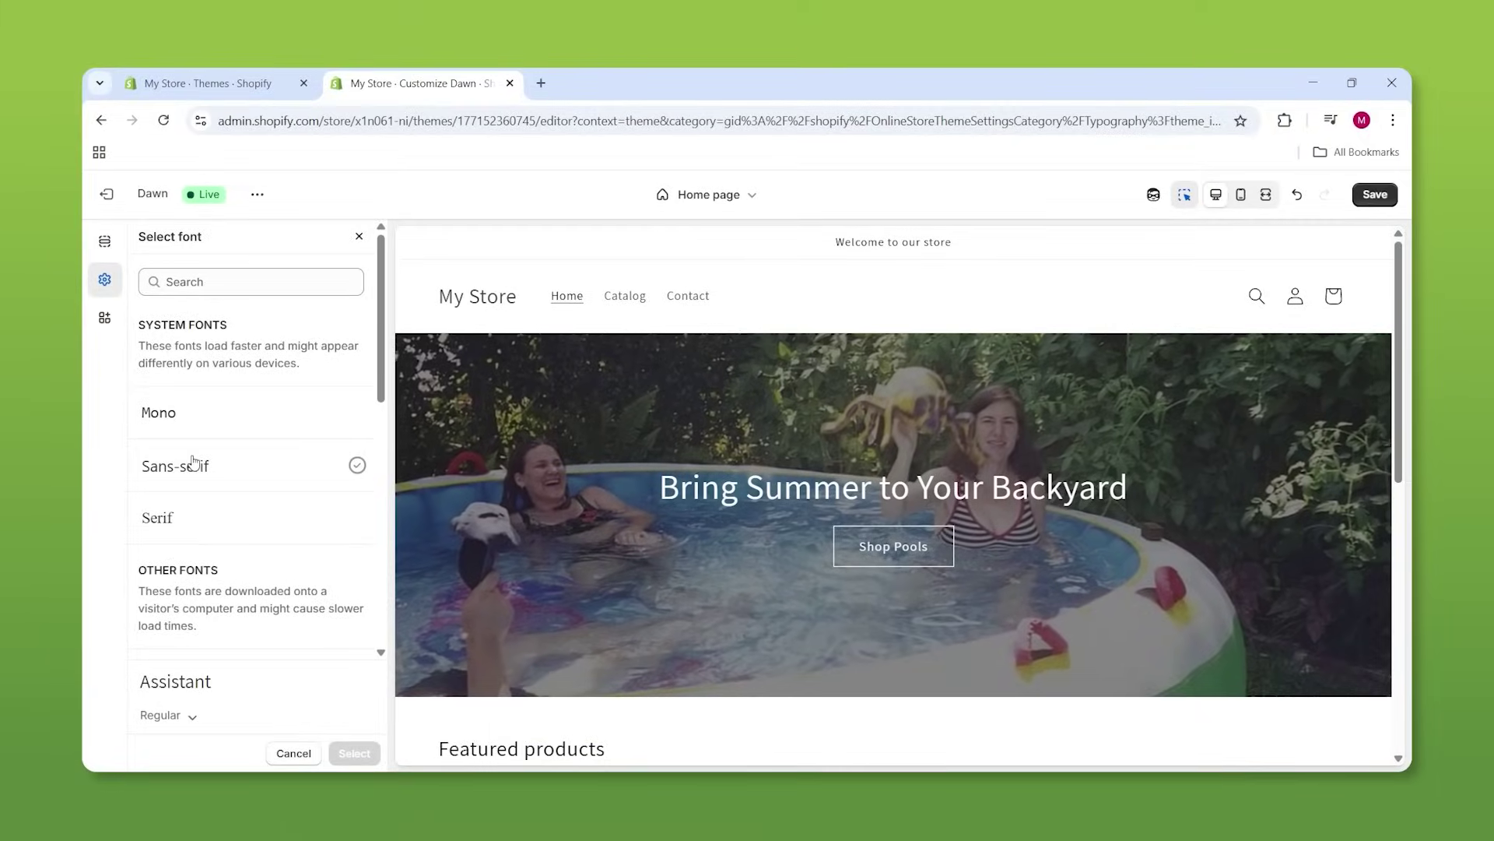
click(195, 463)
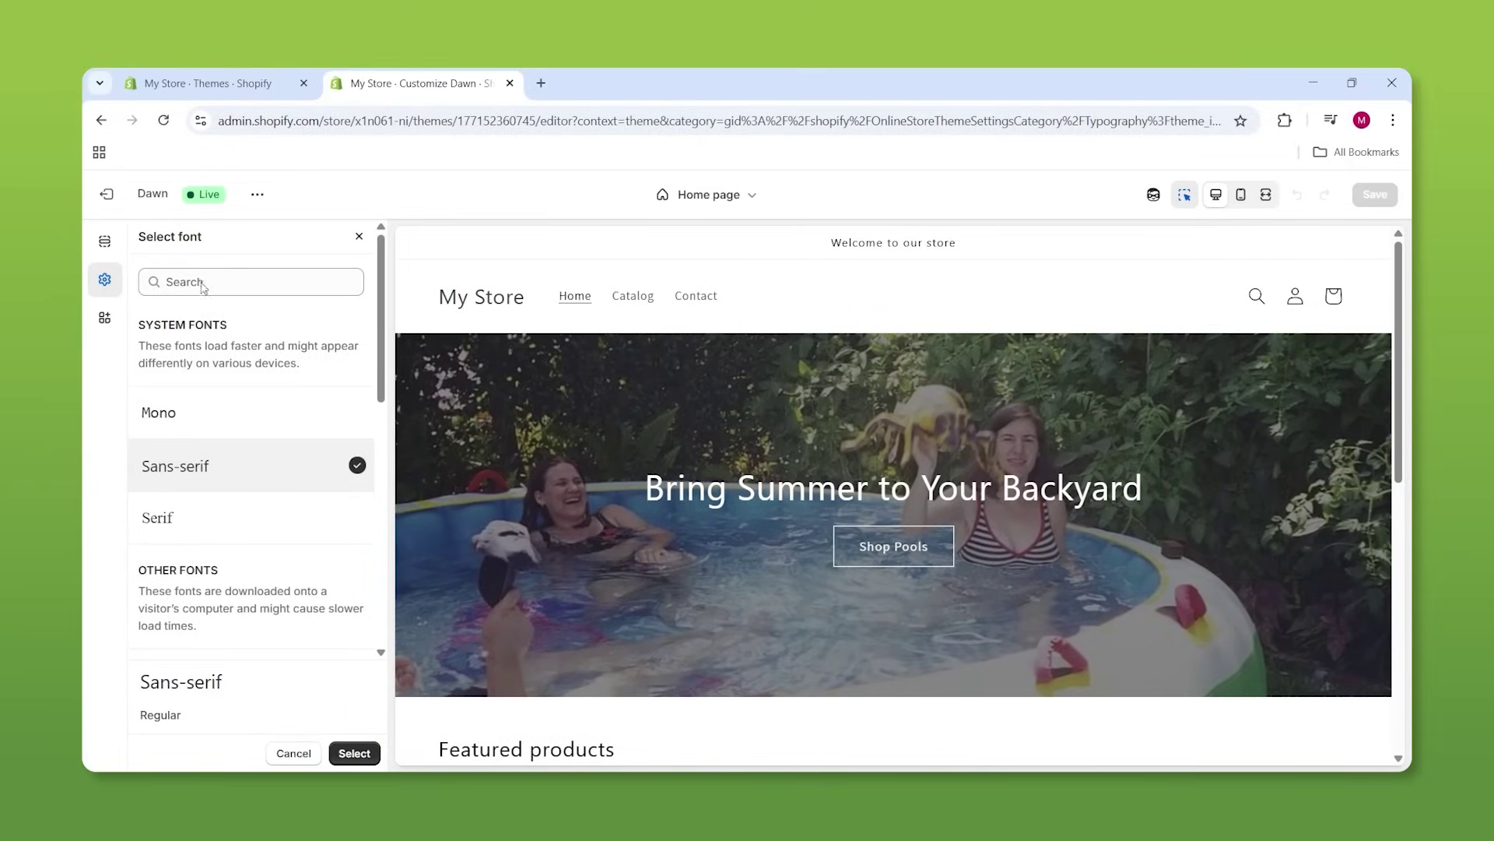
click(359, 236)
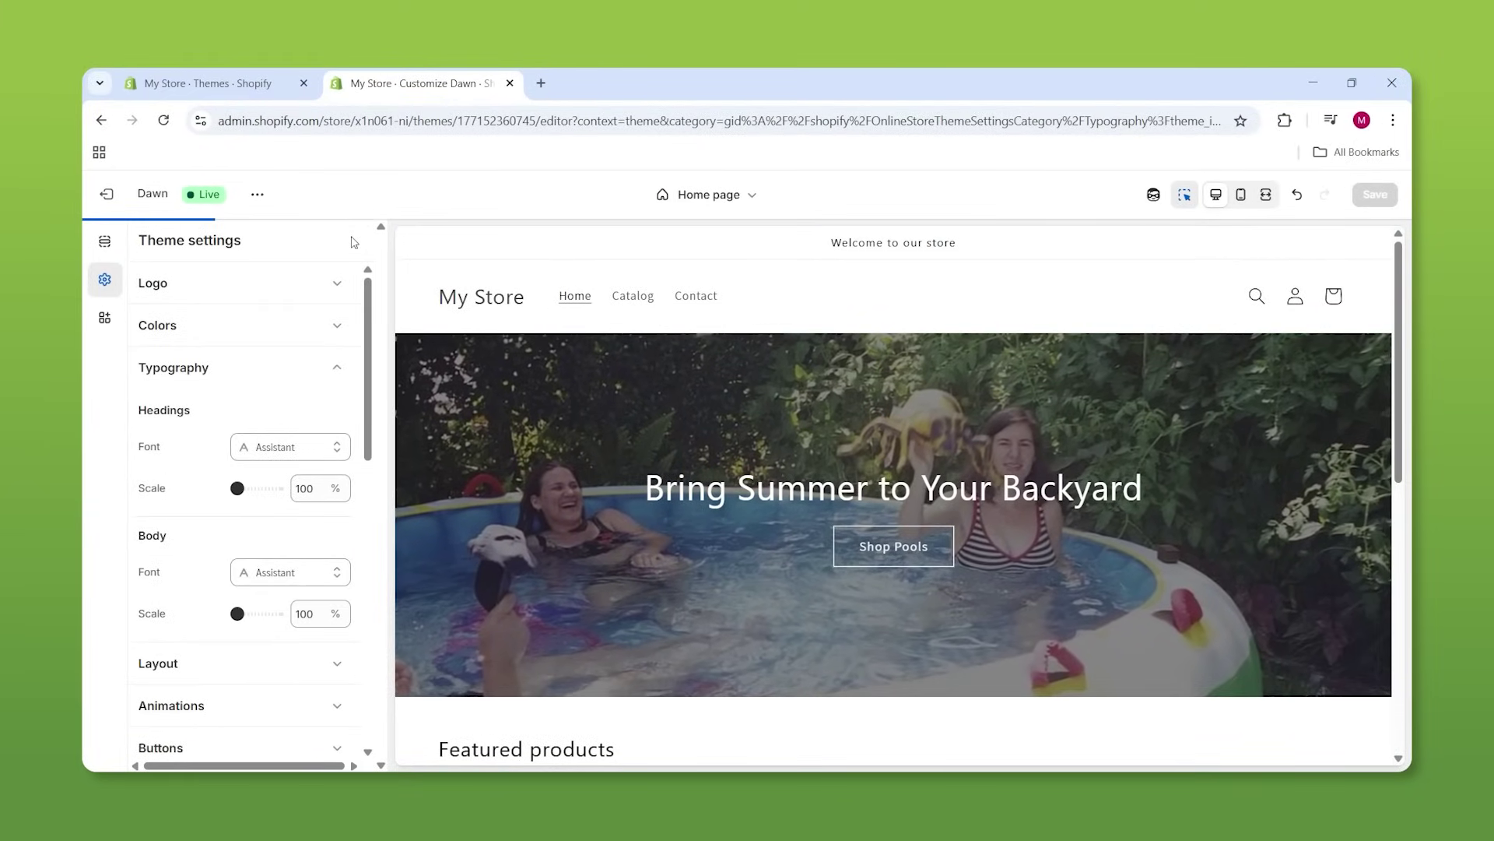
click(258, 371)
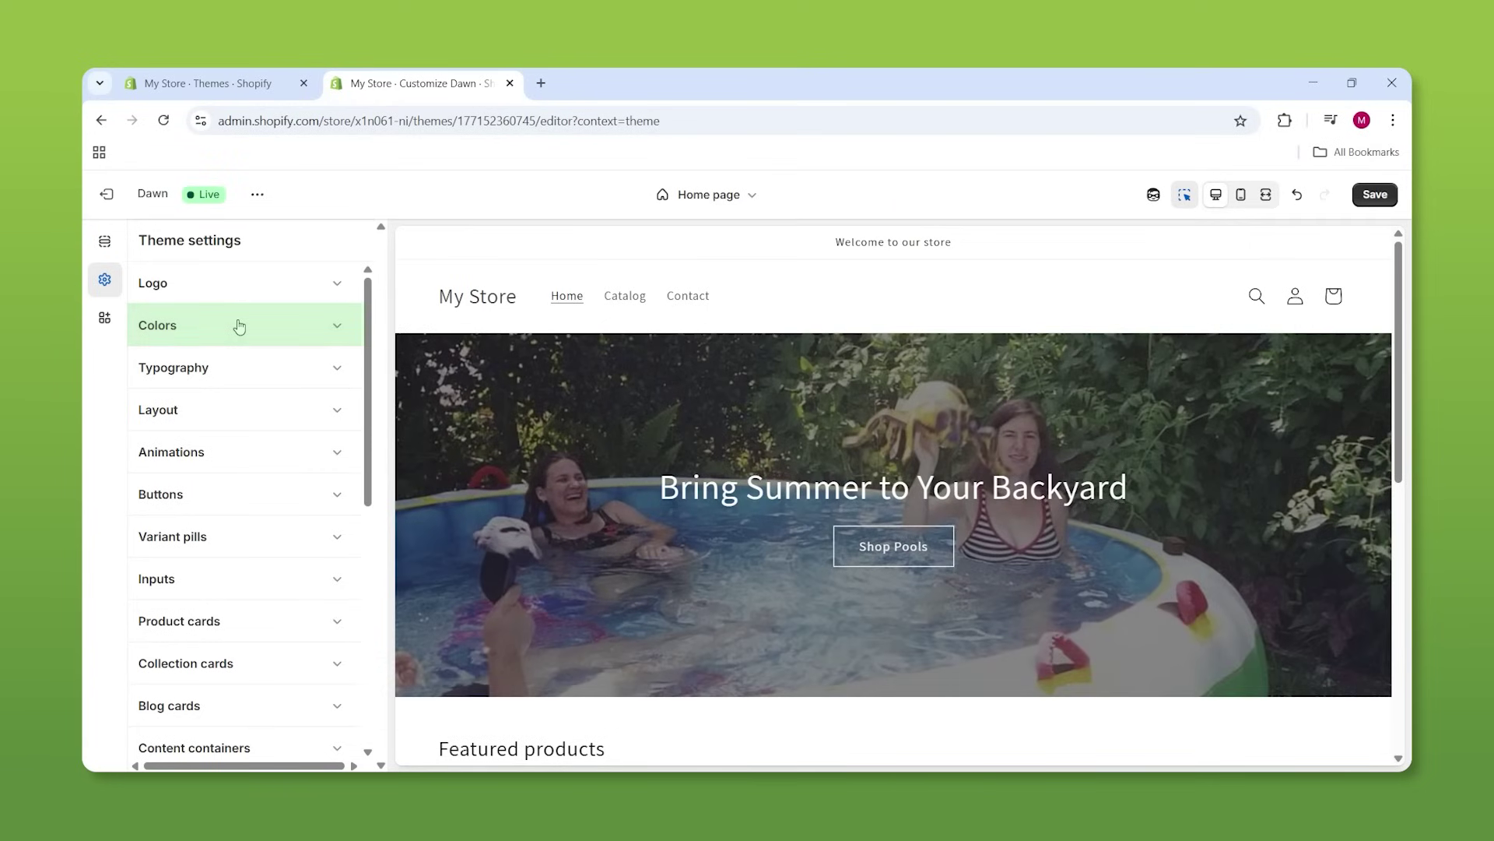
Try #0E0E0E as the text color of color scheme Scheme 1 and undo the change
click(239, 325)
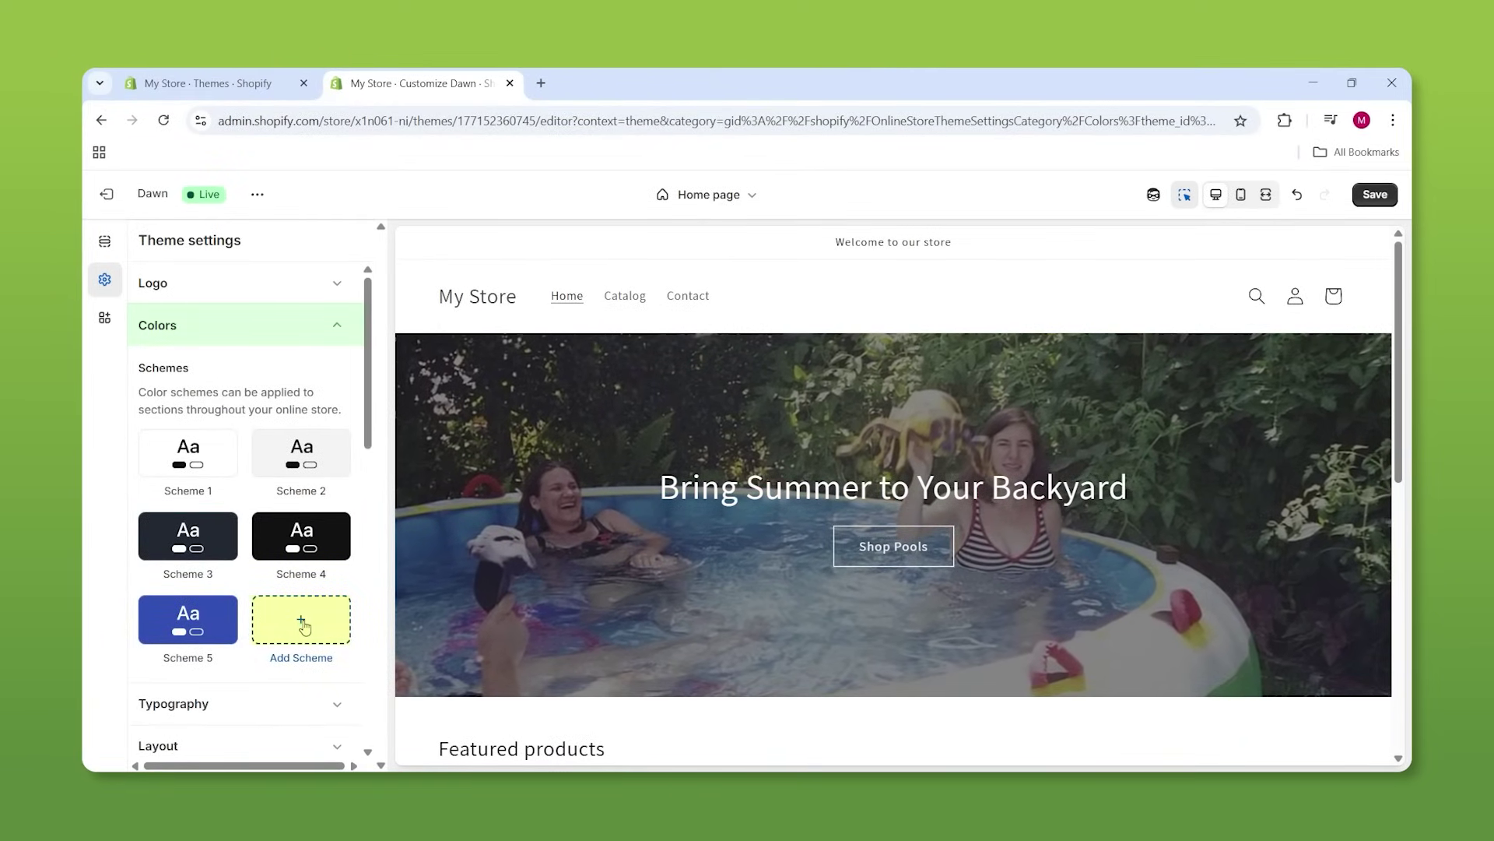
click(177, 470)
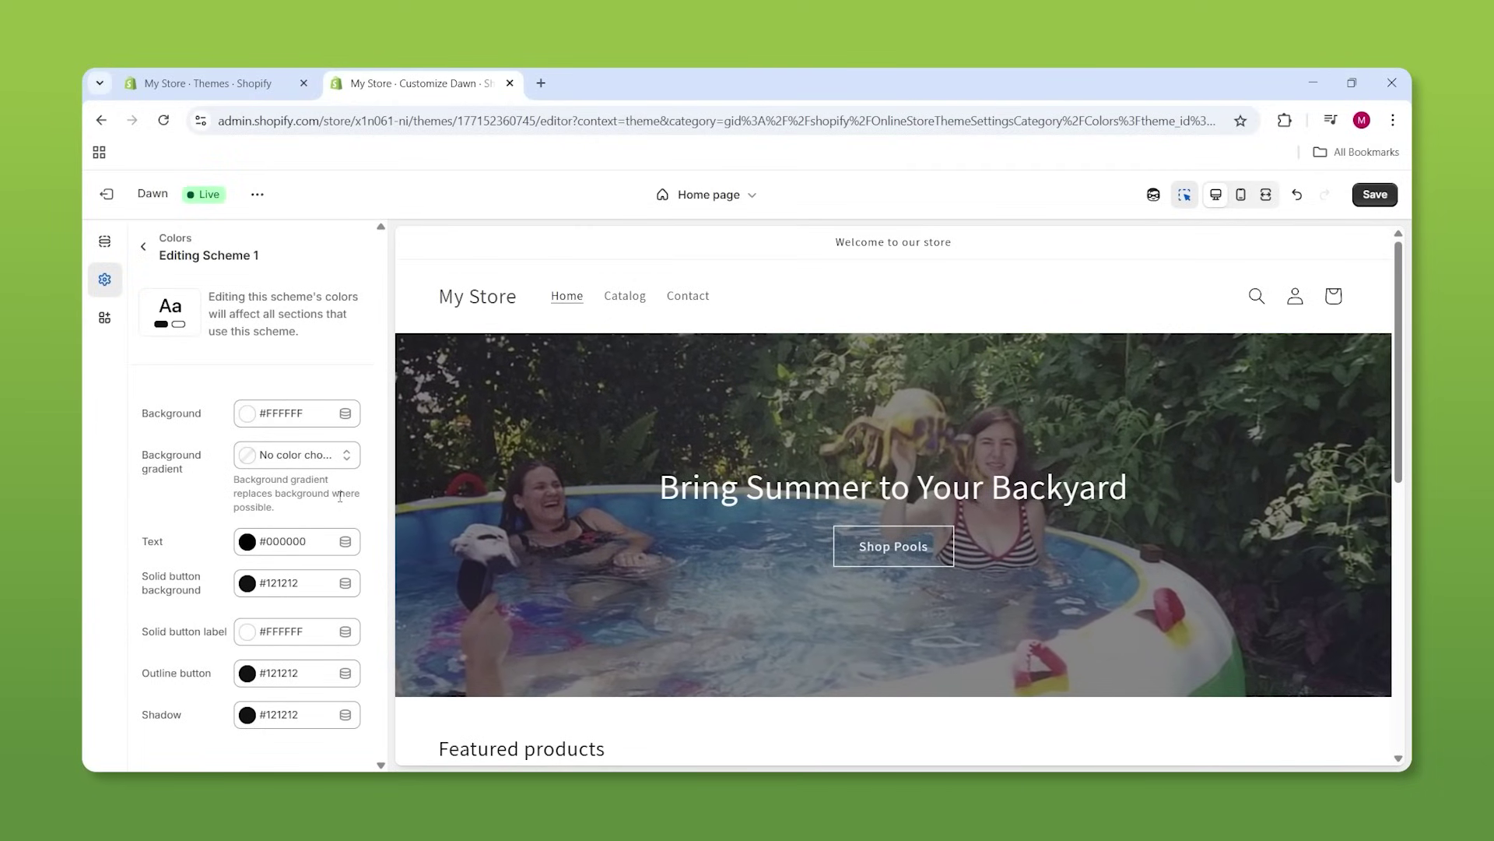
click(312, 554)
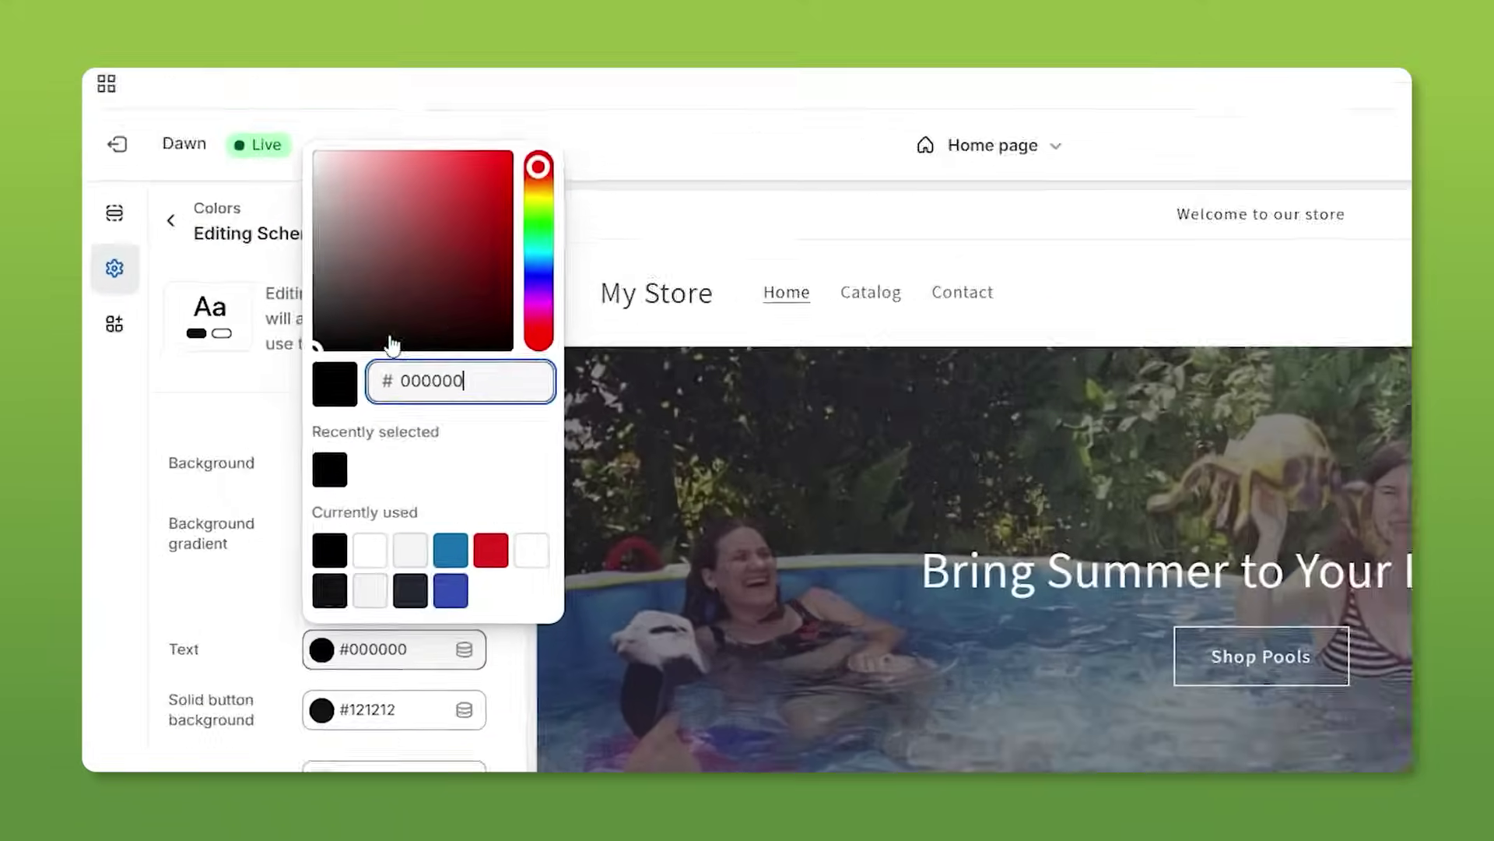
drag(393, 344, 313, 340)
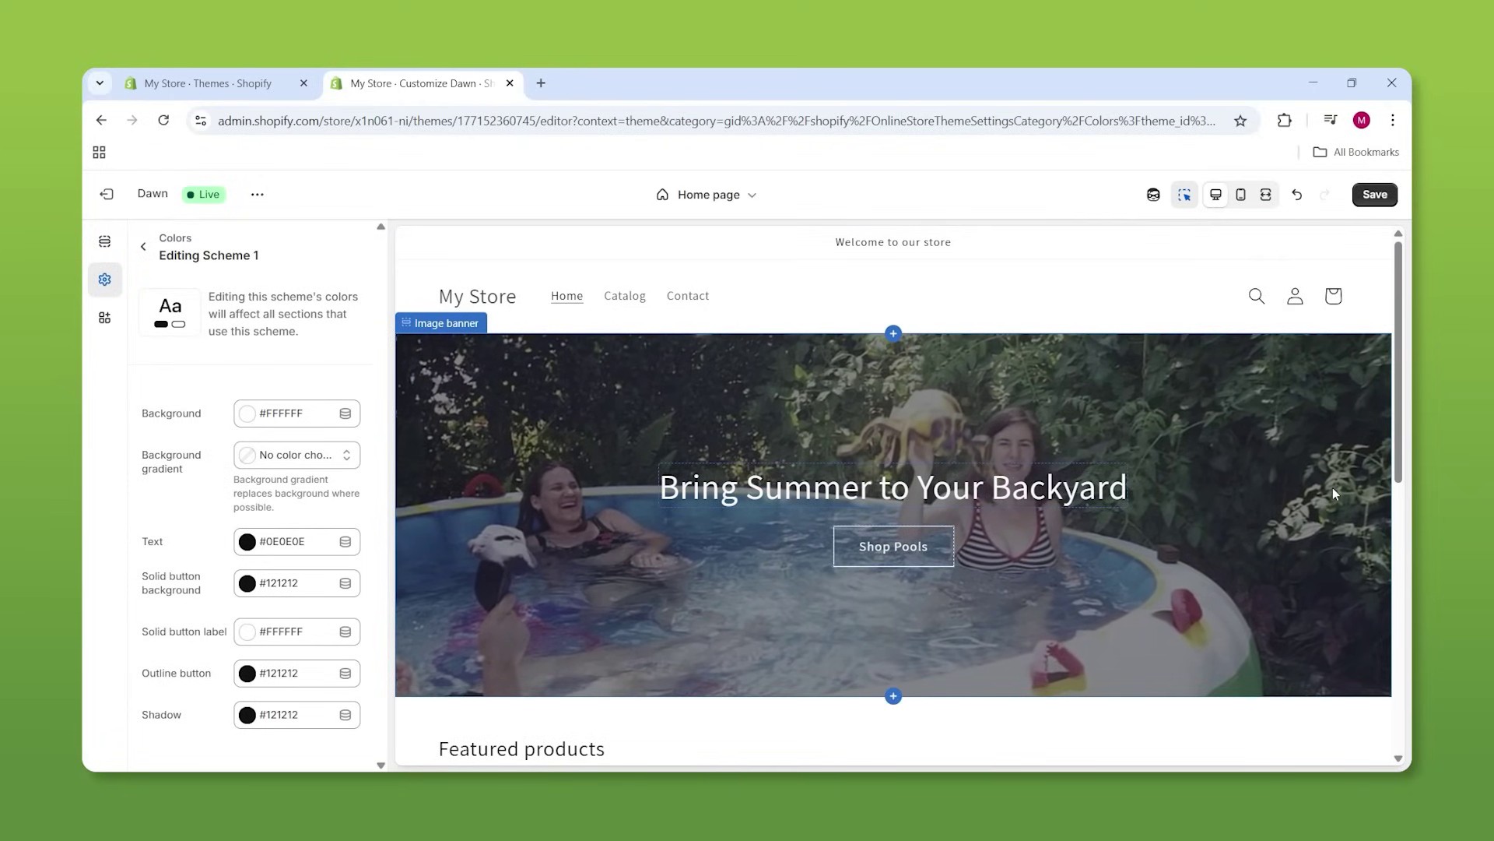
click(143, 246)
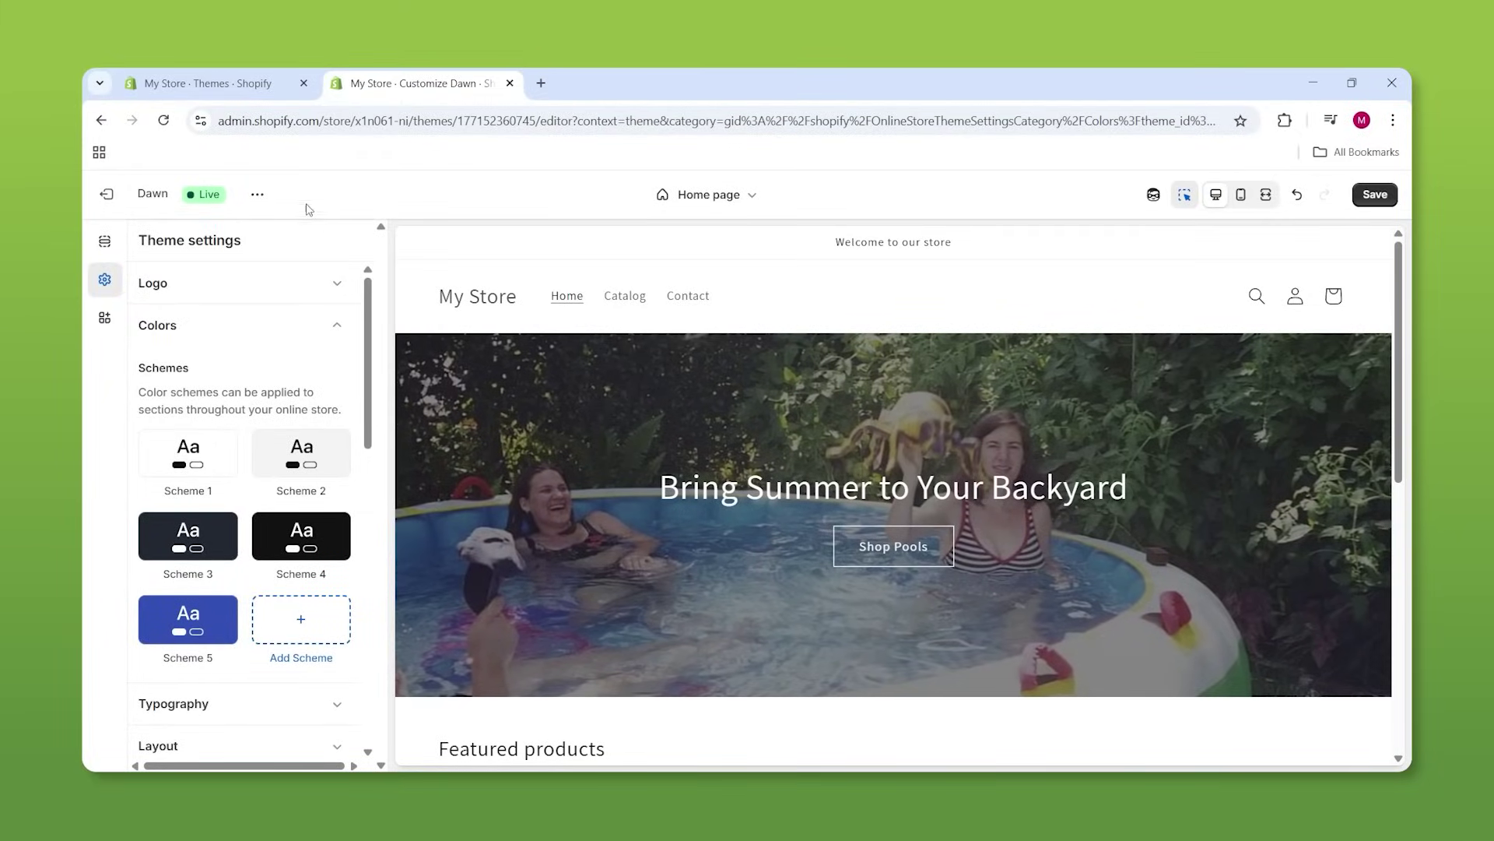
key(ctrl+z)
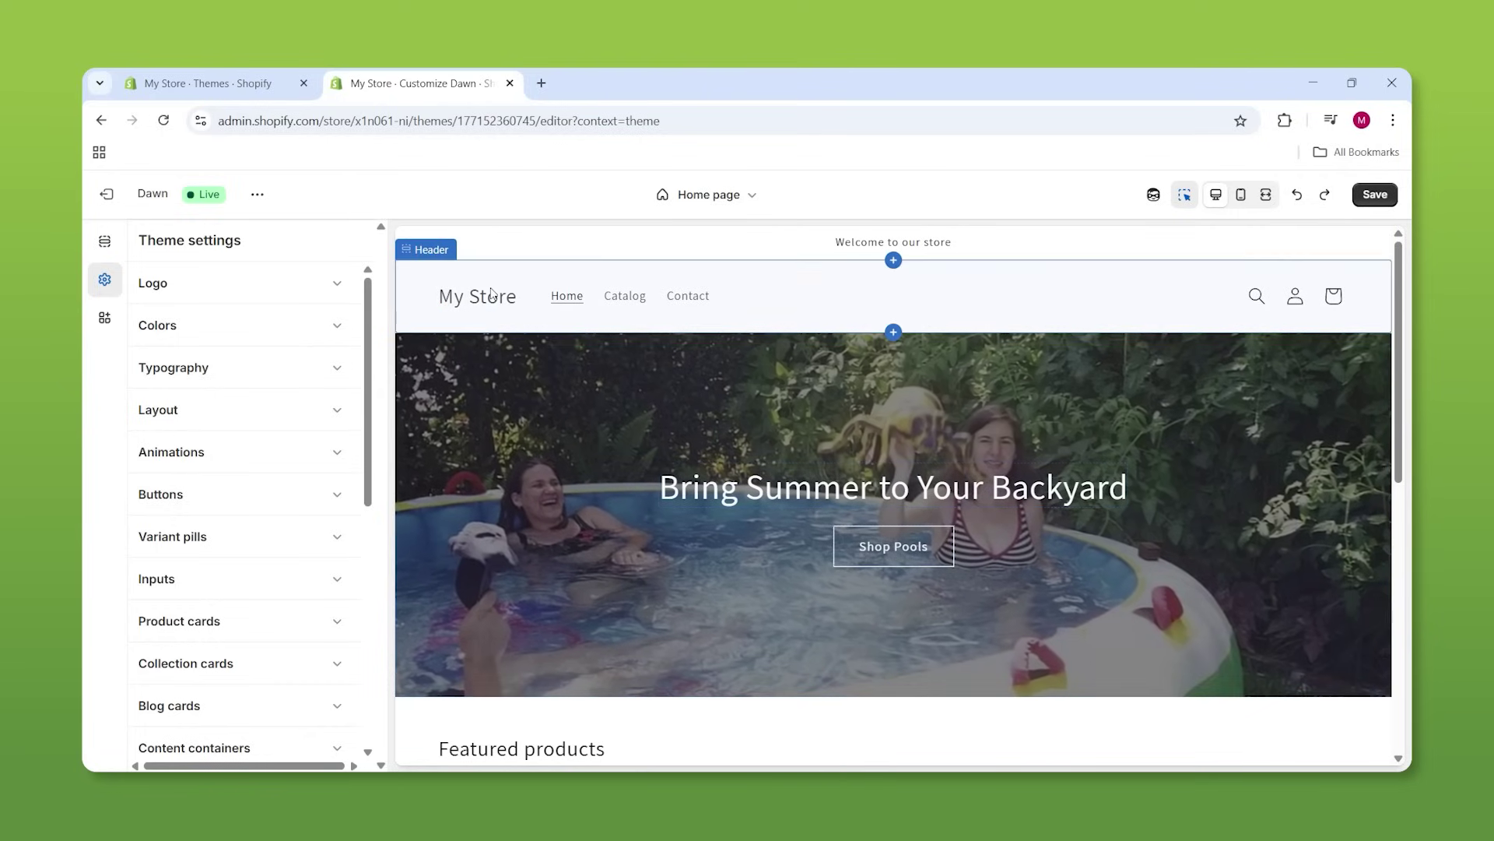
Set the theme's logo to the palm tree PNG from the store files
click(267, 287)
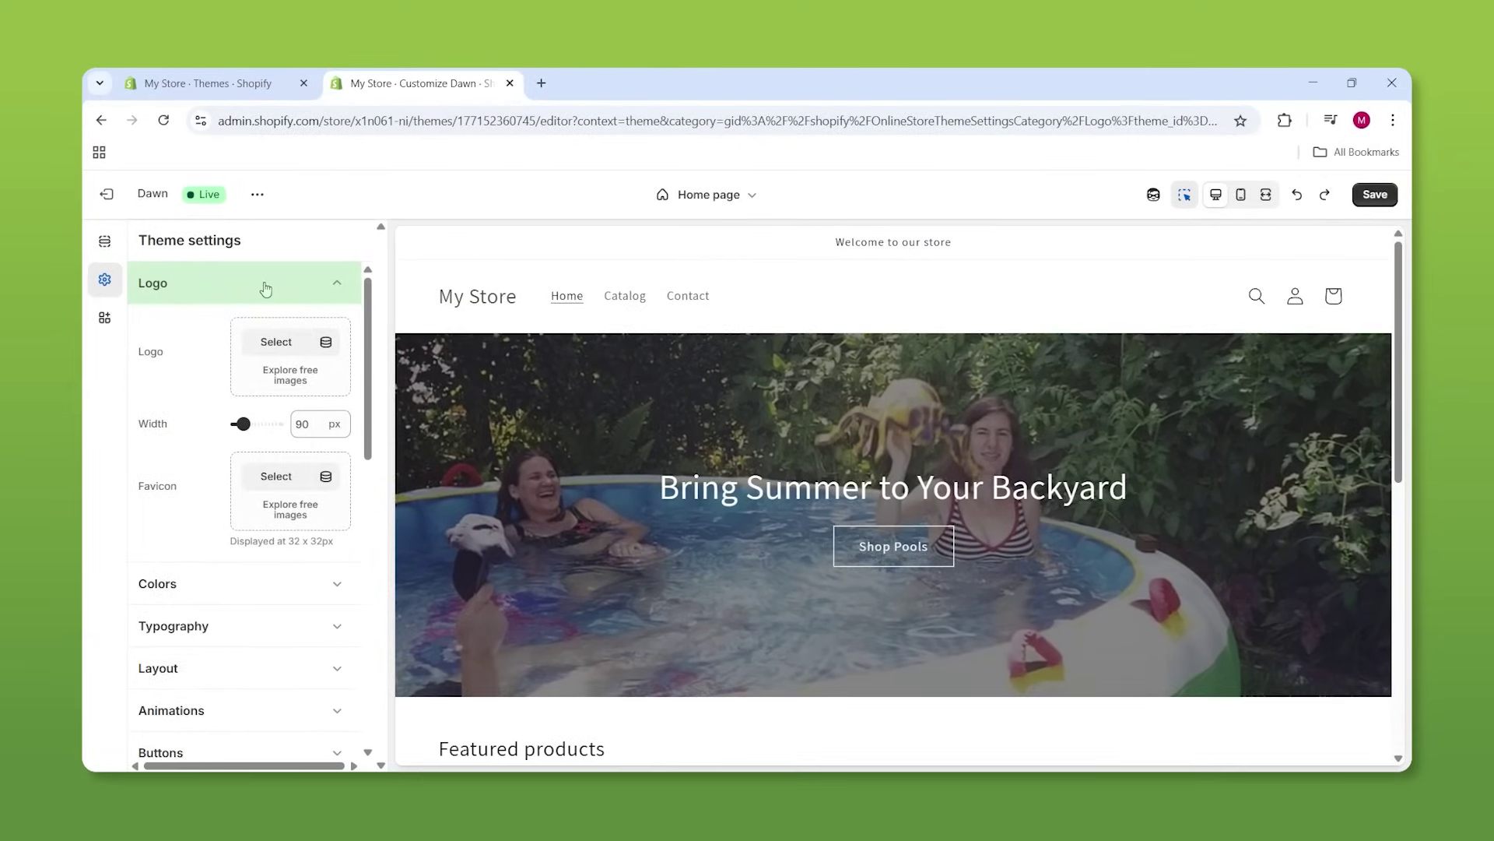
click(267, 343)
click(409, 524)
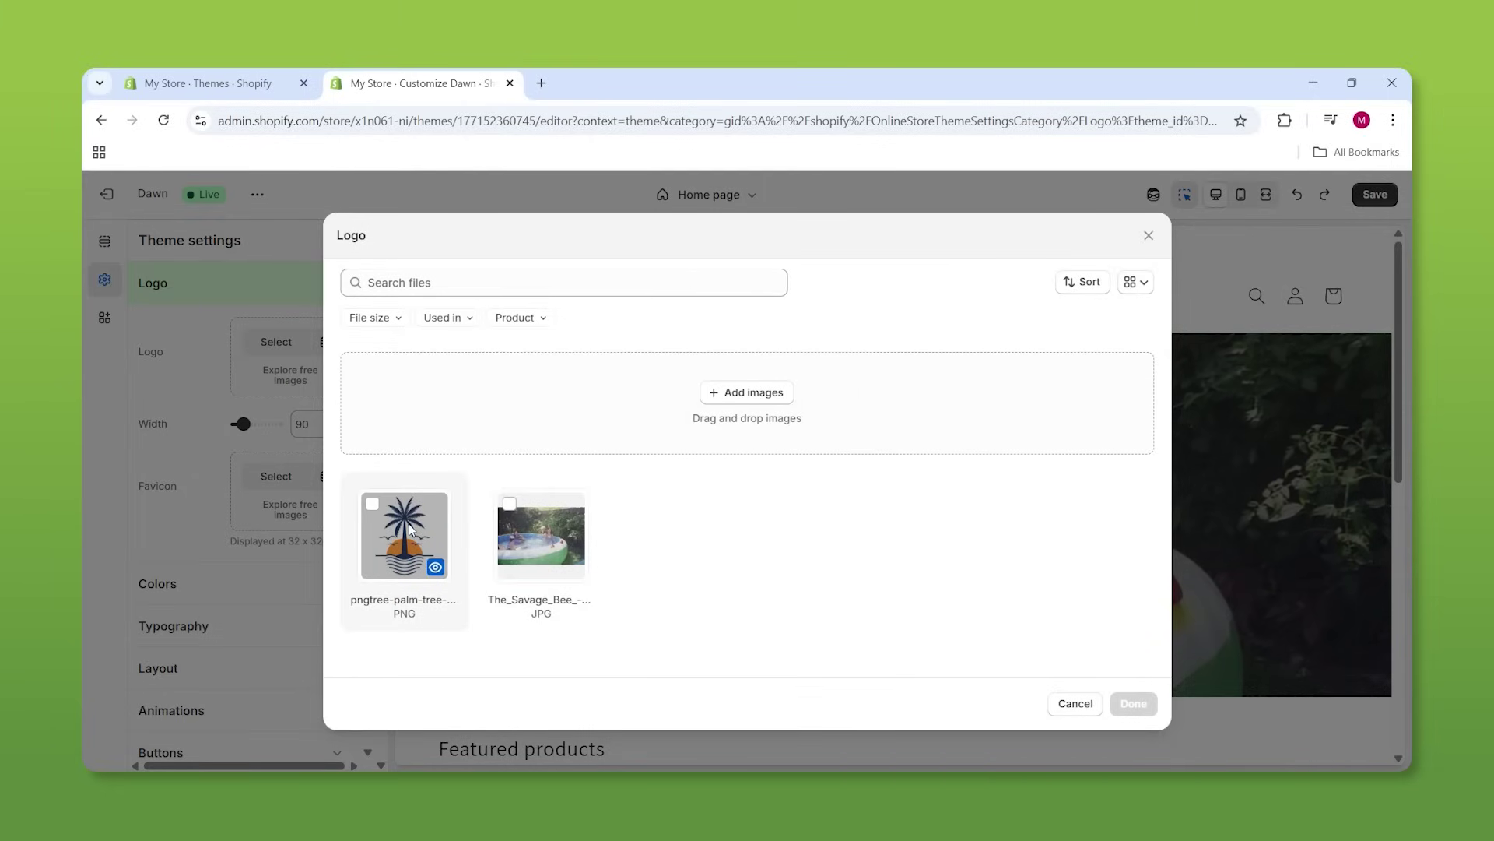
click(1133, 703)
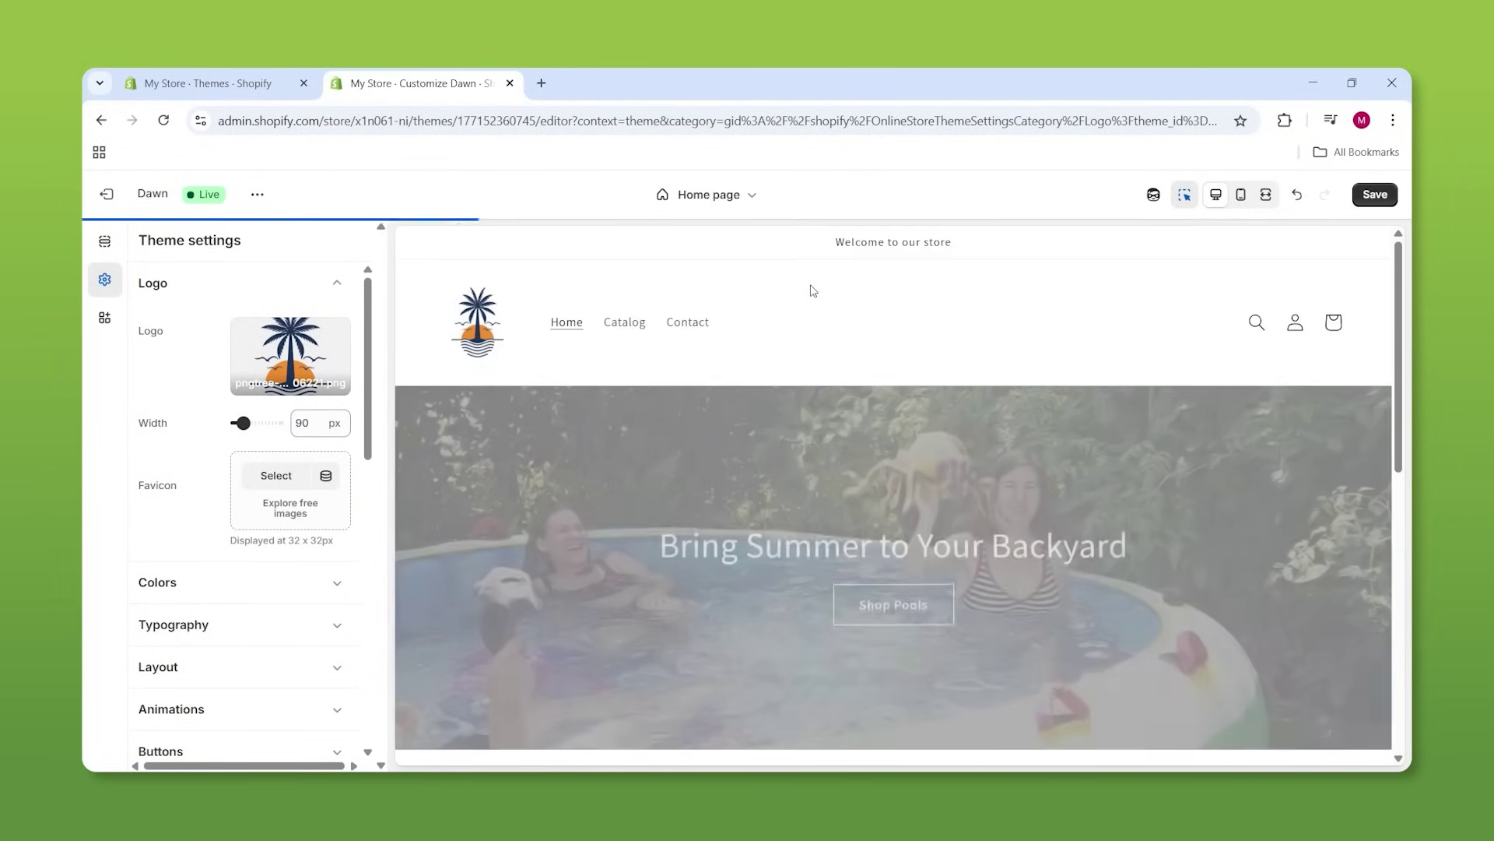
Set the header's logo position to Top center and save the theme changes
click(804, 313)
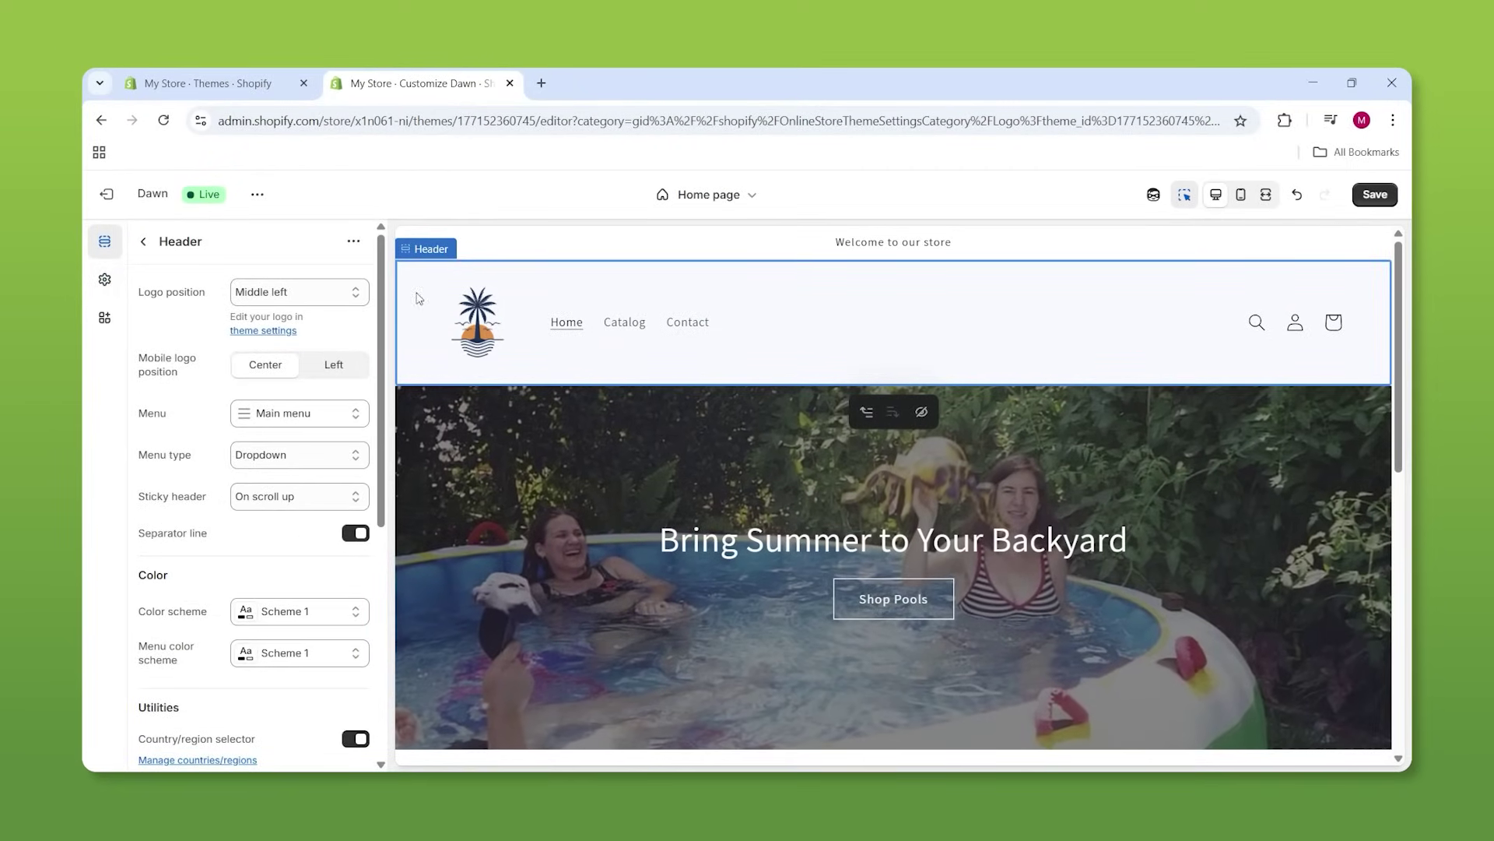
click(288, 294)
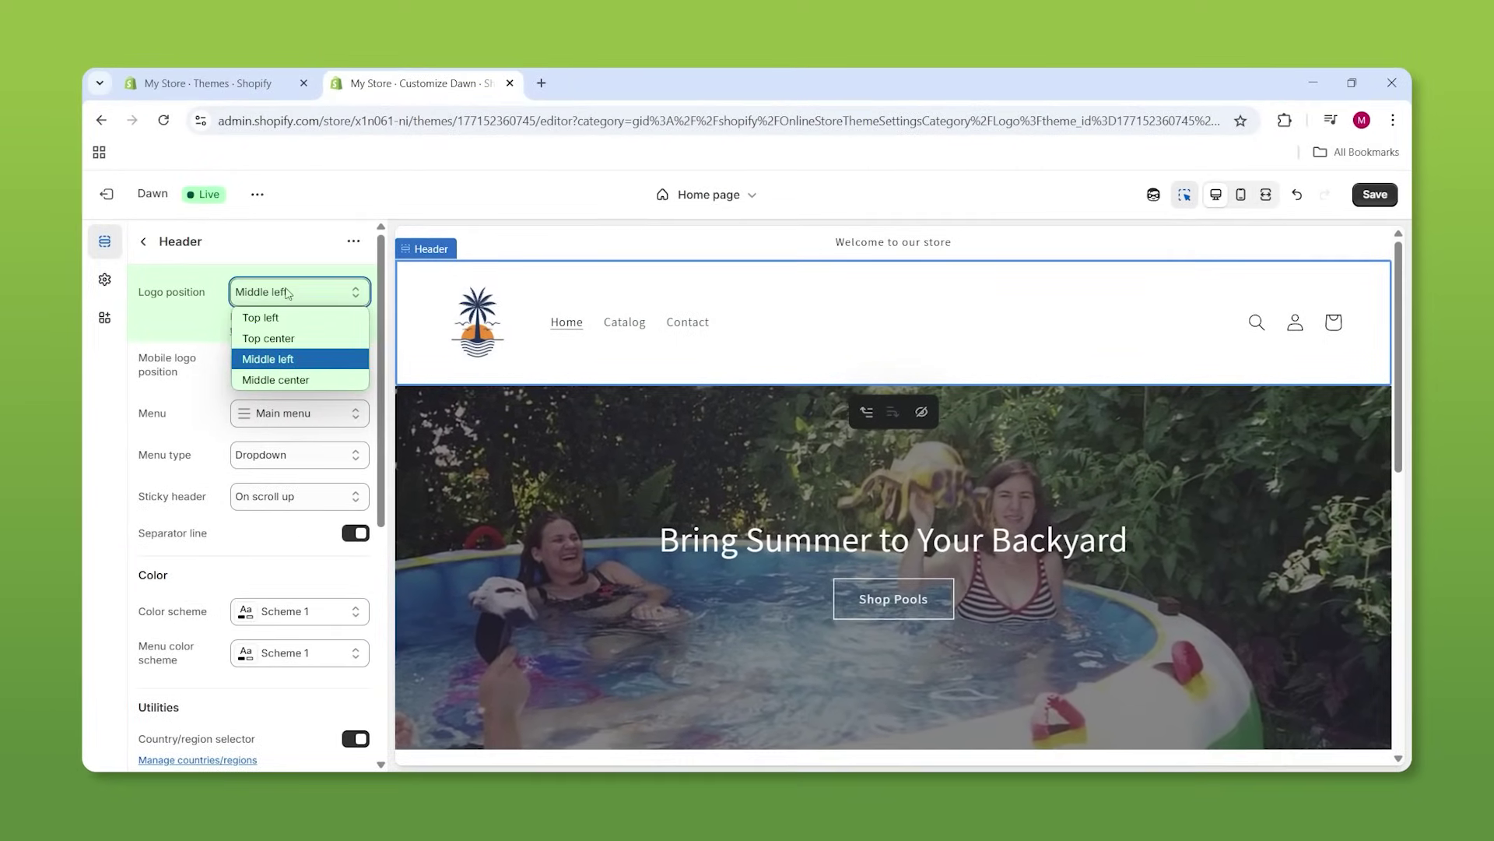
click(272, 339)
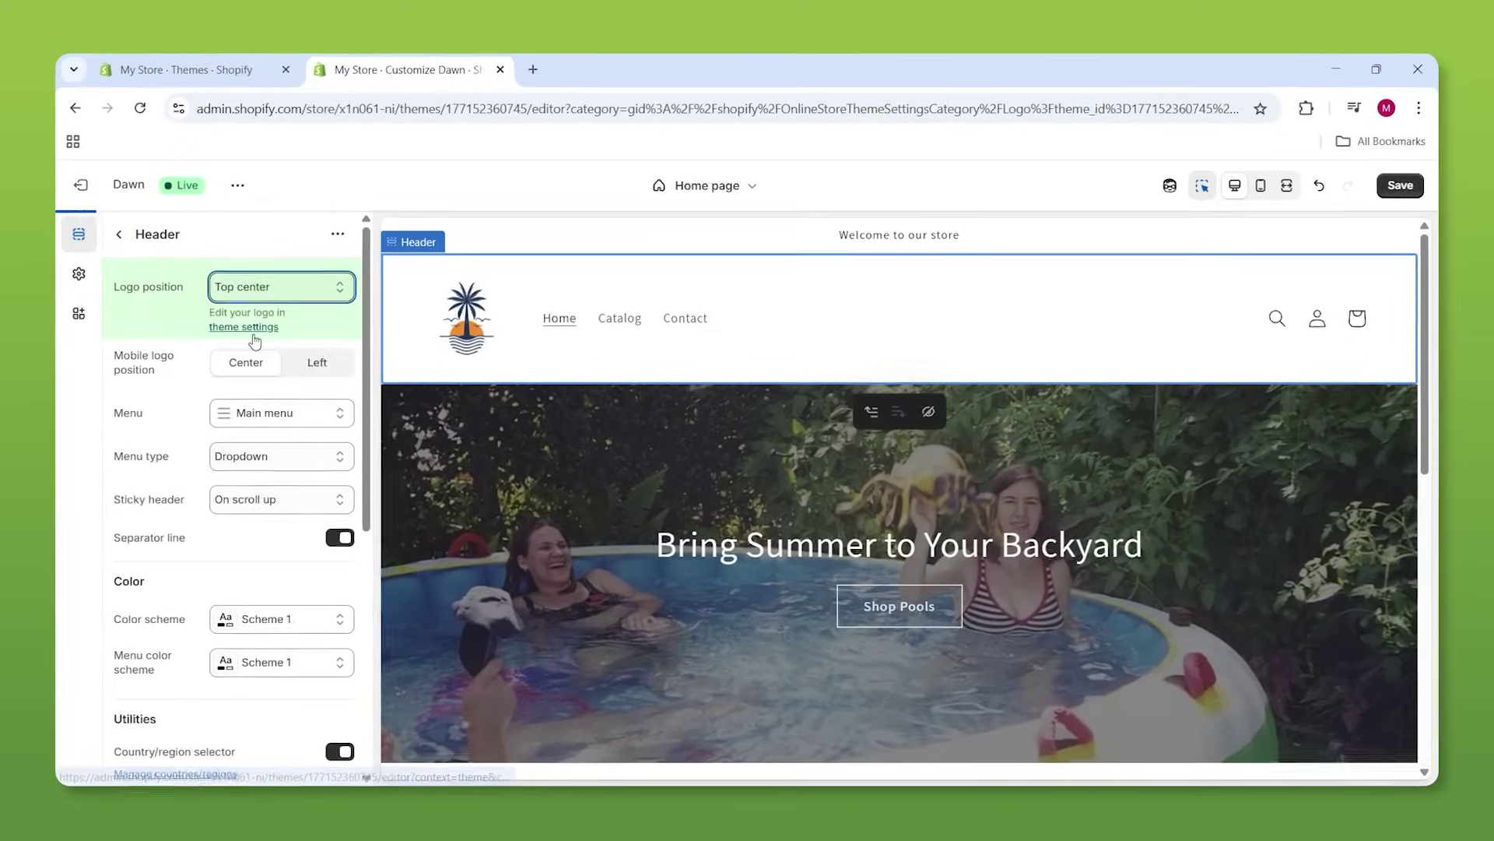
scroll(311, 529, down, 1)
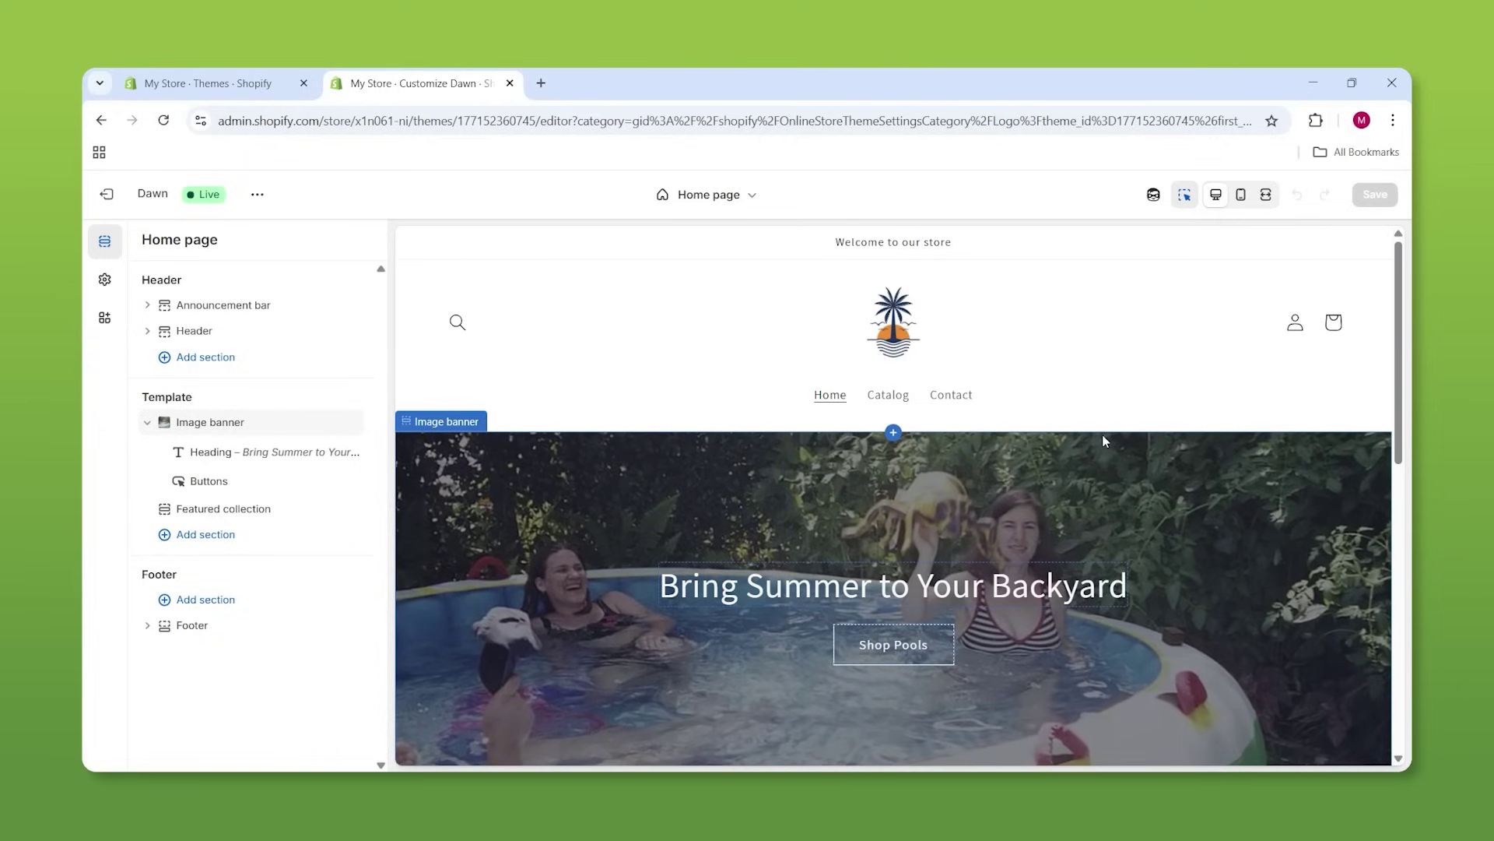
Start a new product in the store admin titled "Funsicle Round Quick Set Inflatable Pool with Filter Pump, 12-ft x 30-in"
click(245, 68)
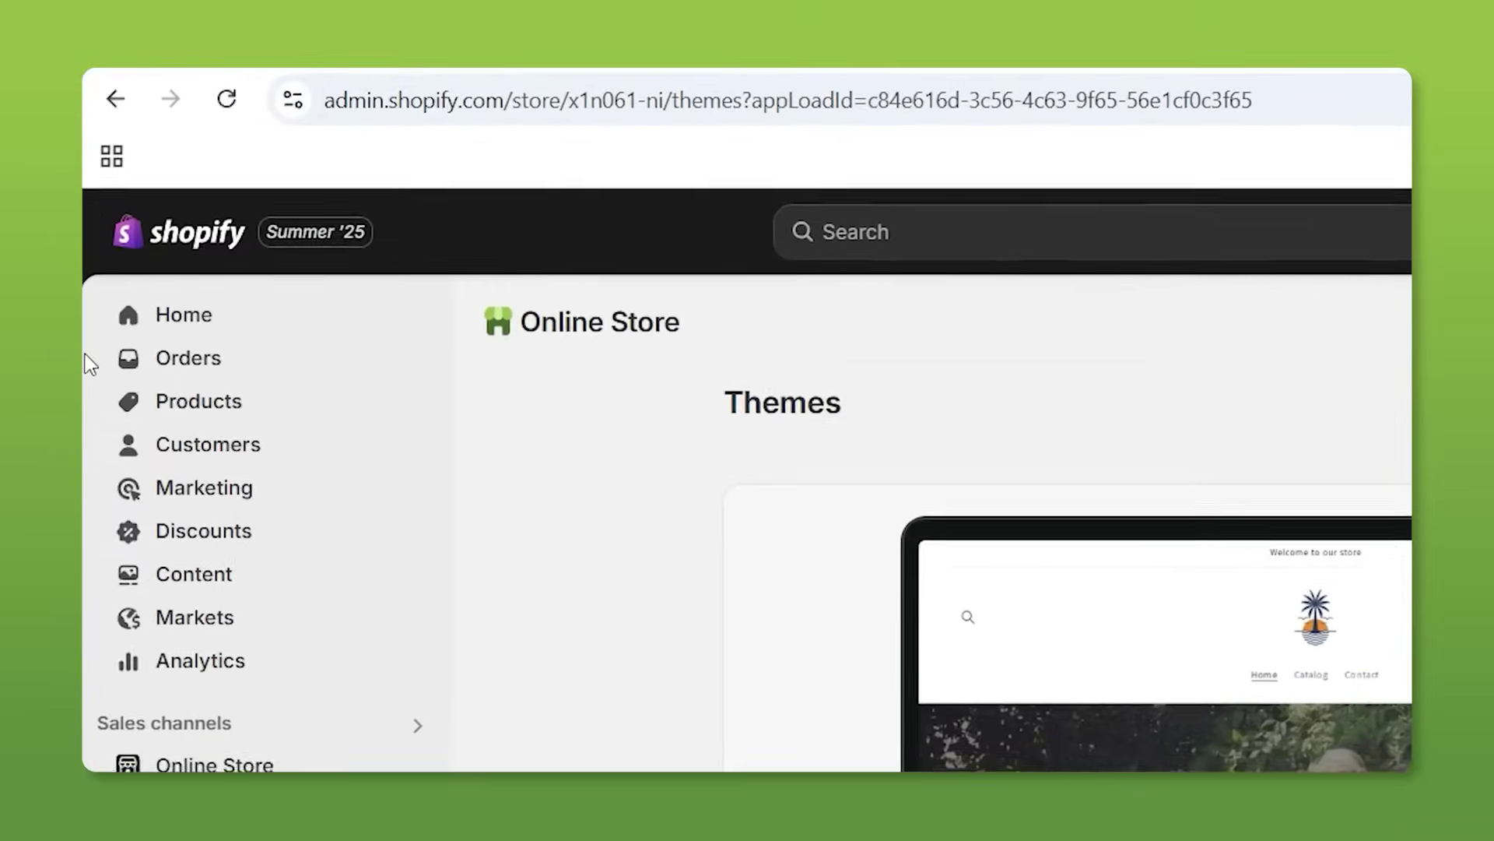
click(193, 433)
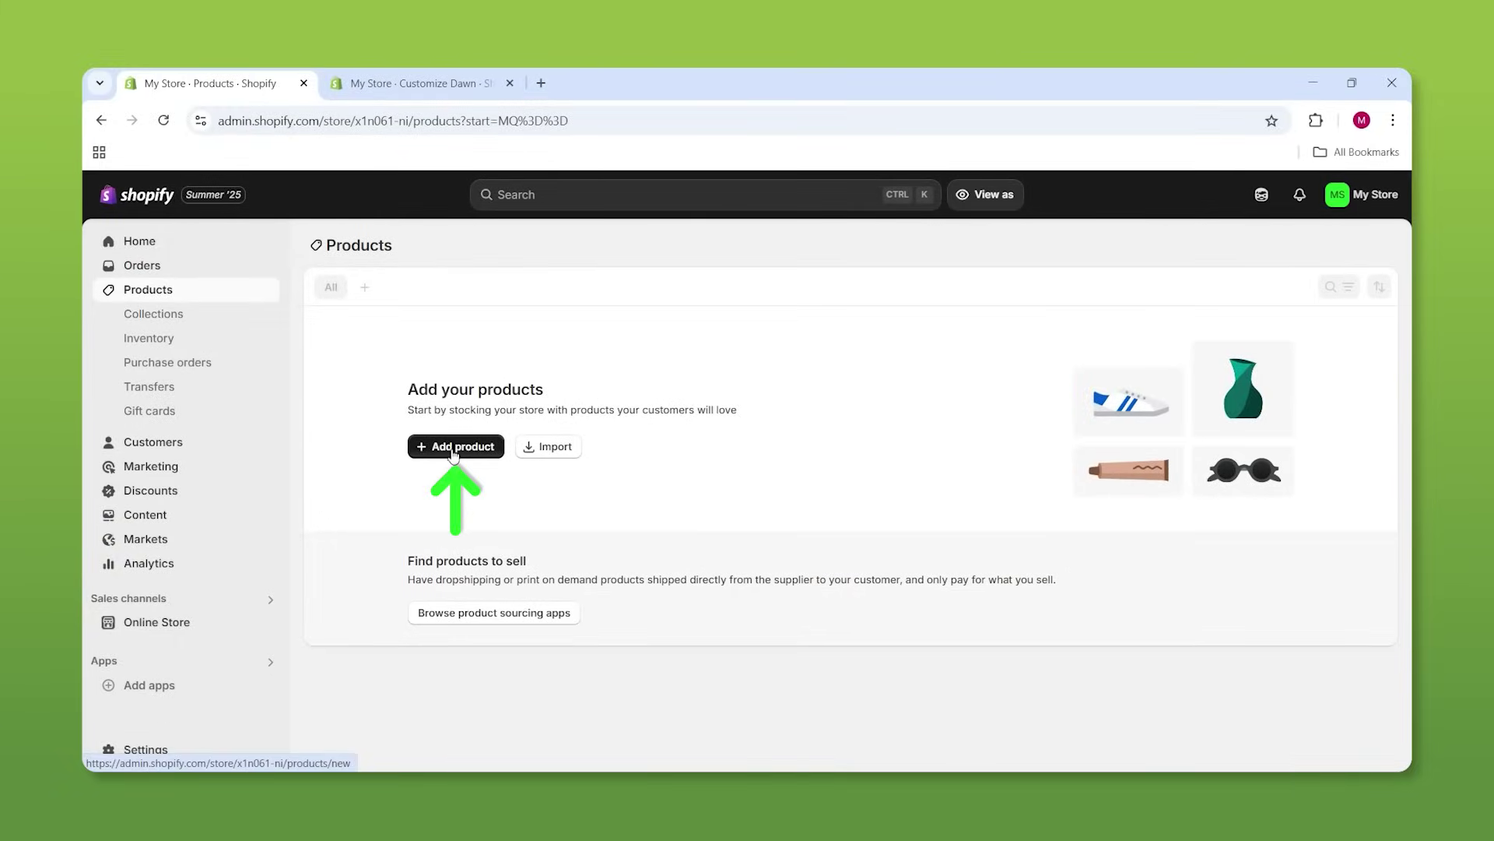
click(459, 446)
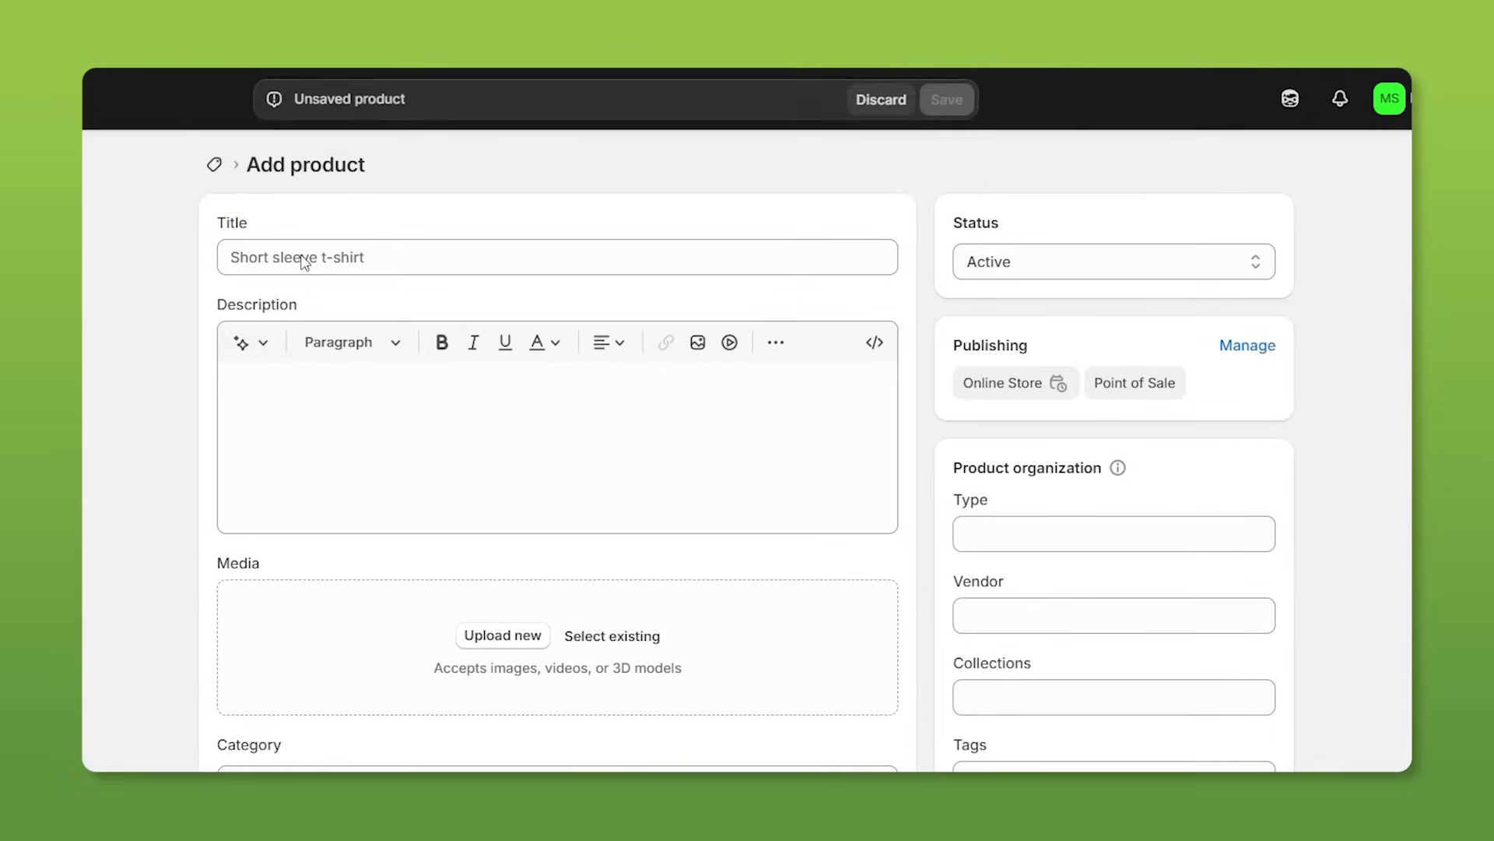
click(506, 314)
text(Funsicle Round Quick Set Inflatable Pool with Filter Pump, 12-ft x 30-in)
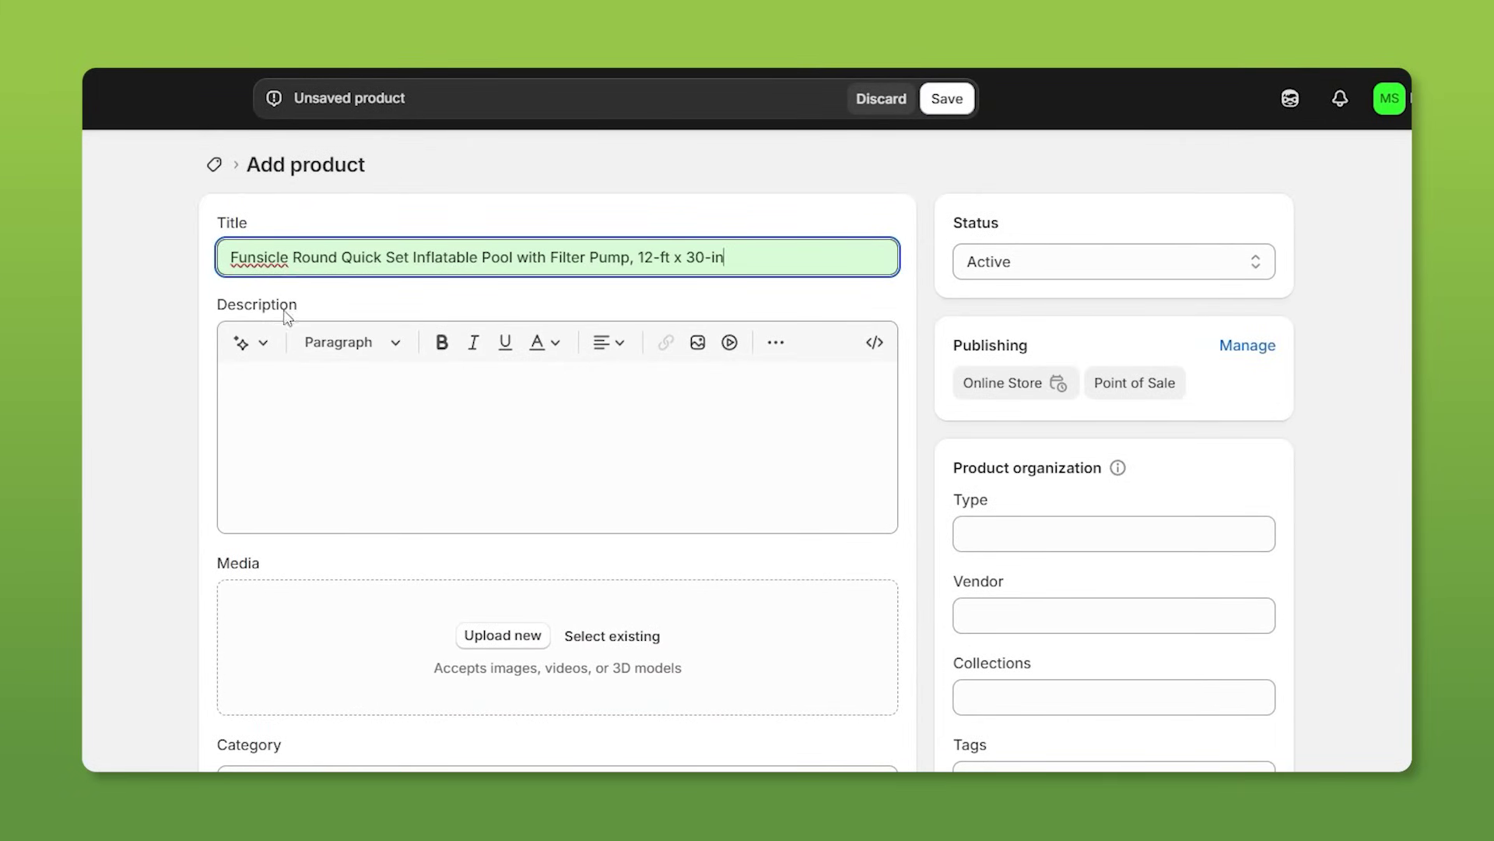
Generate an Expert-tone product description with AI, using the full product title as features and keywords, and keep the text
click(411, 410)
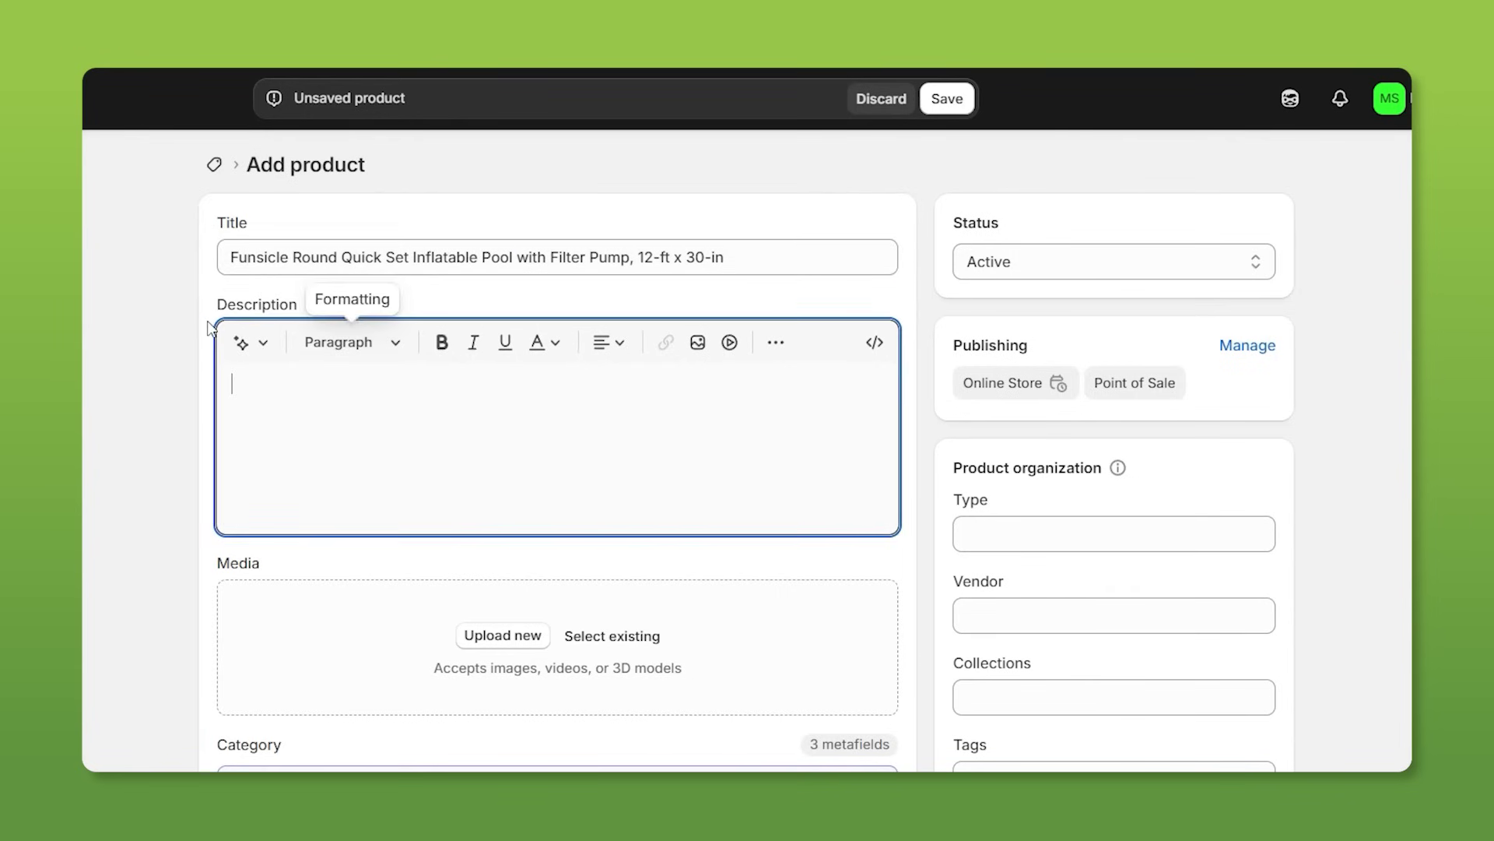
click(249, 347)
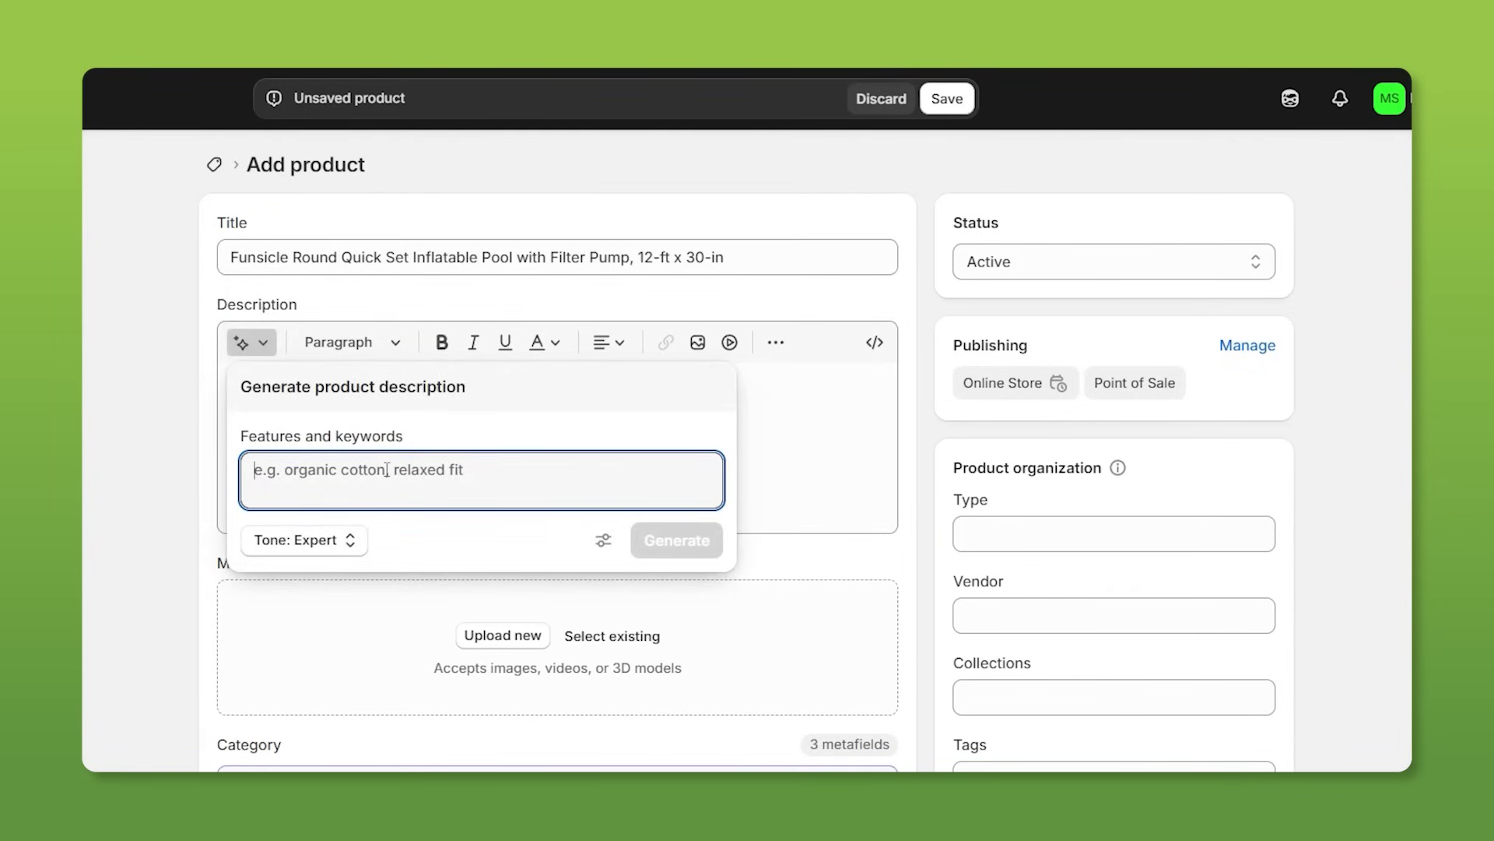
text(Funsicle Round Quick Set Inflatable Pool with Filter Pump, 12-ft x 30-in)
click(689, 545)
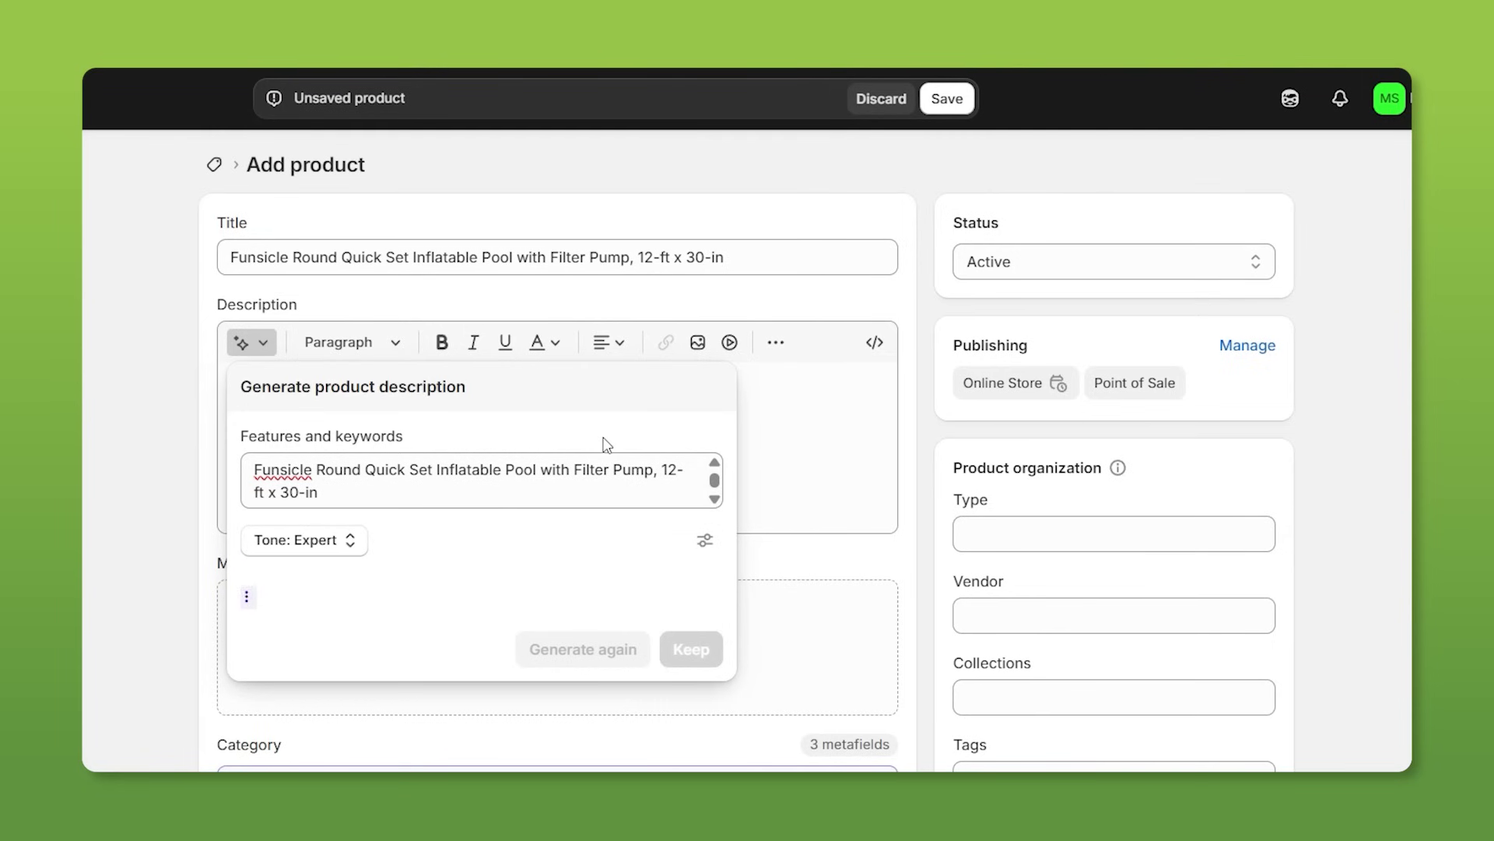
click(274, 545)
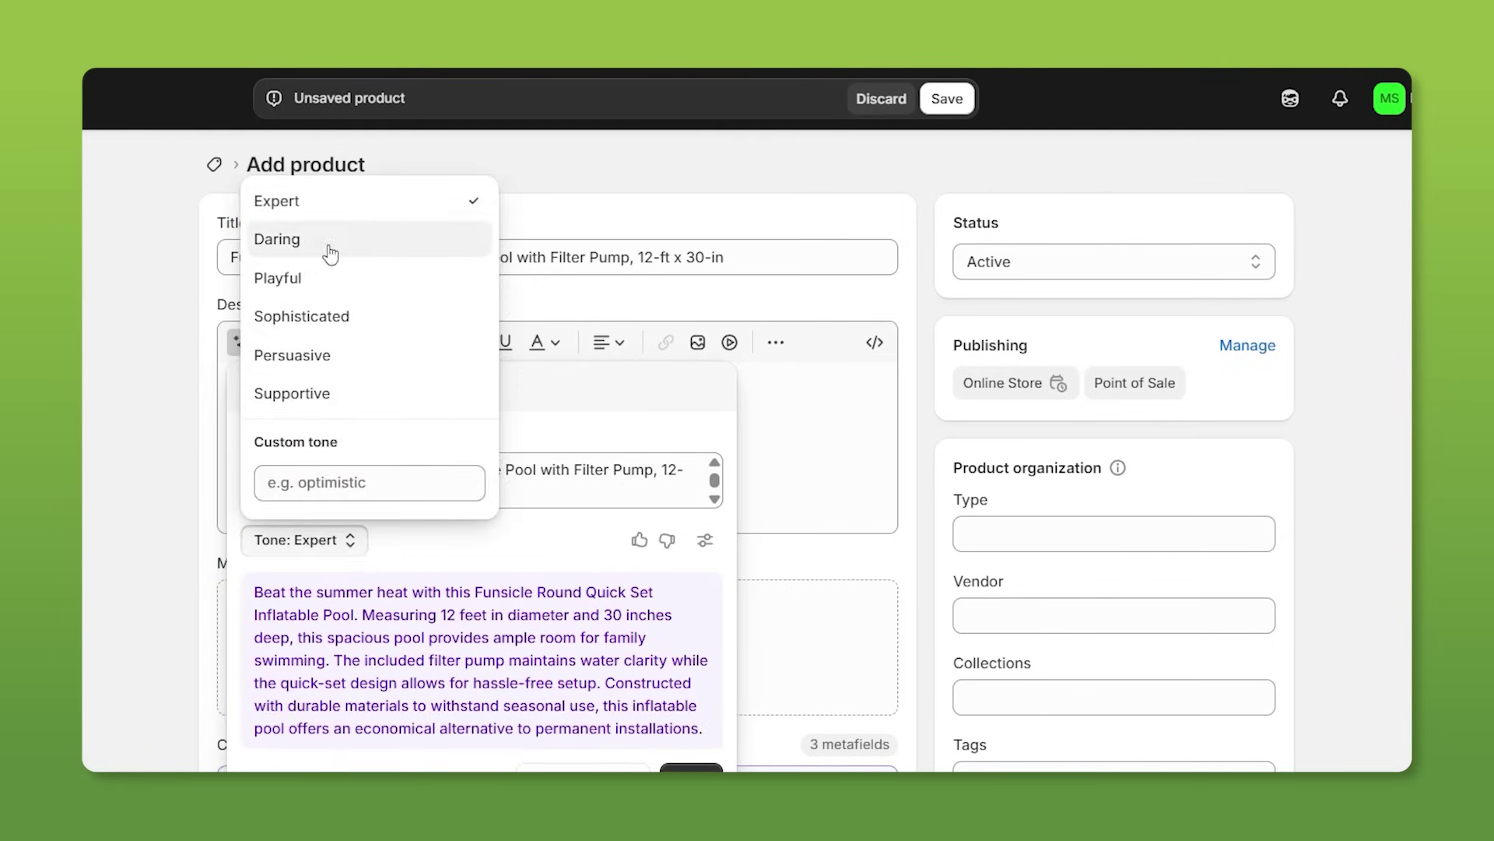
click(550, 433)
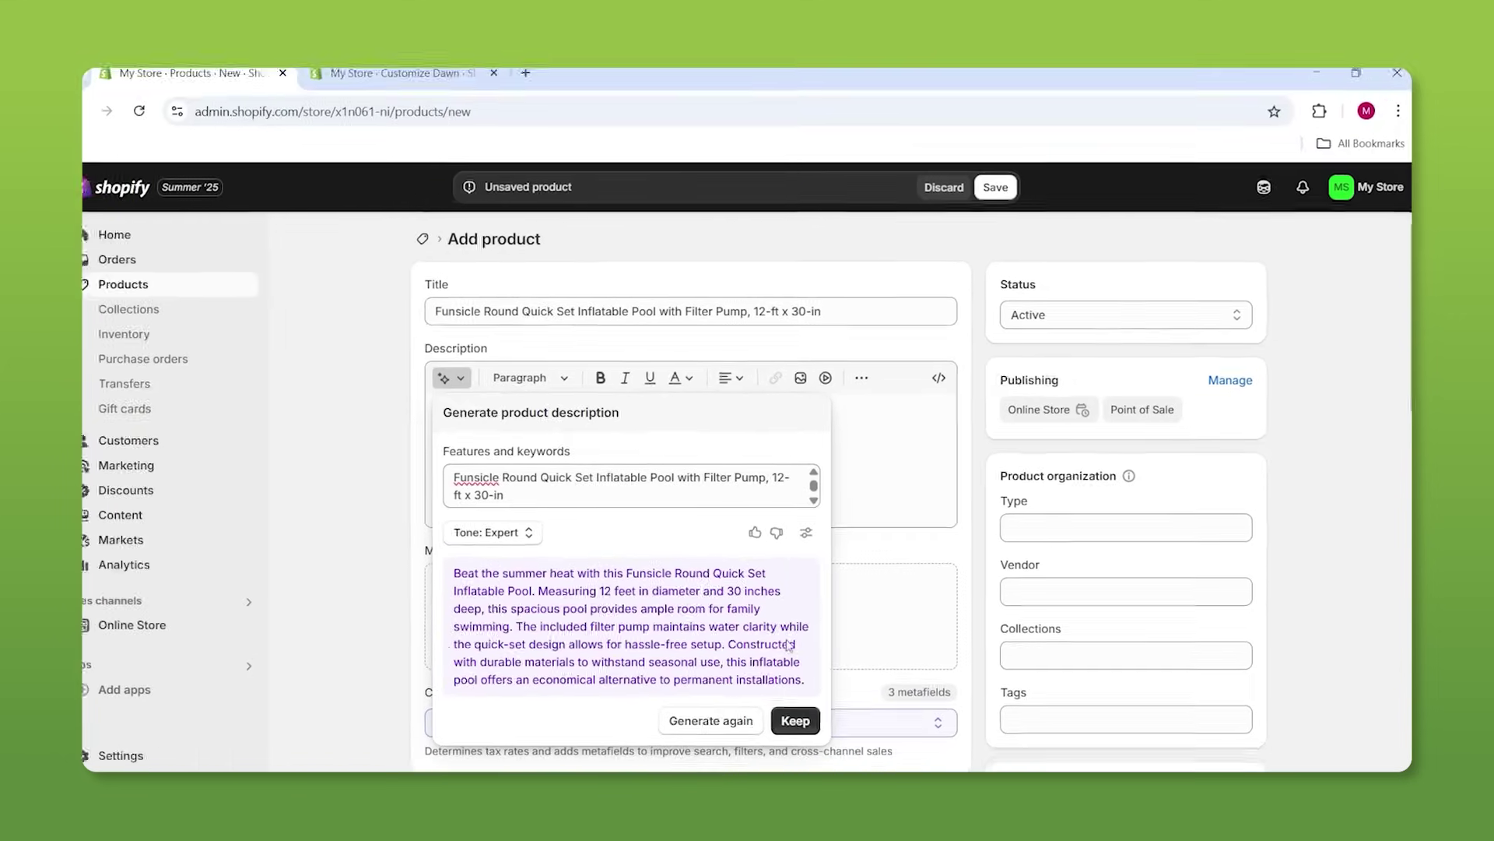
click(689, 769)
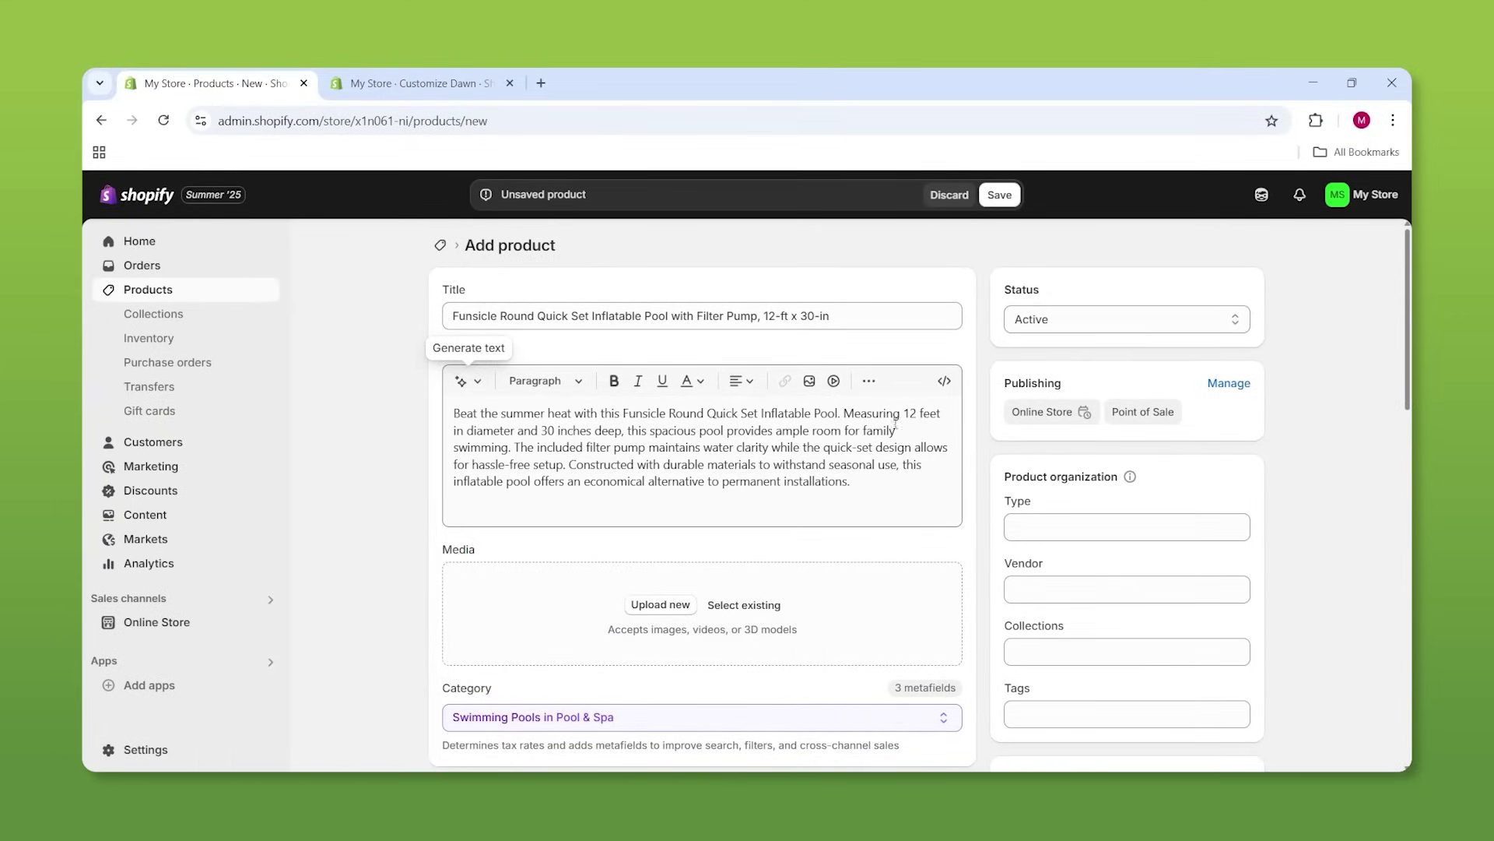
Add the blue Funsicle pool image to the product's media
scroll(629, 514, down, 1)
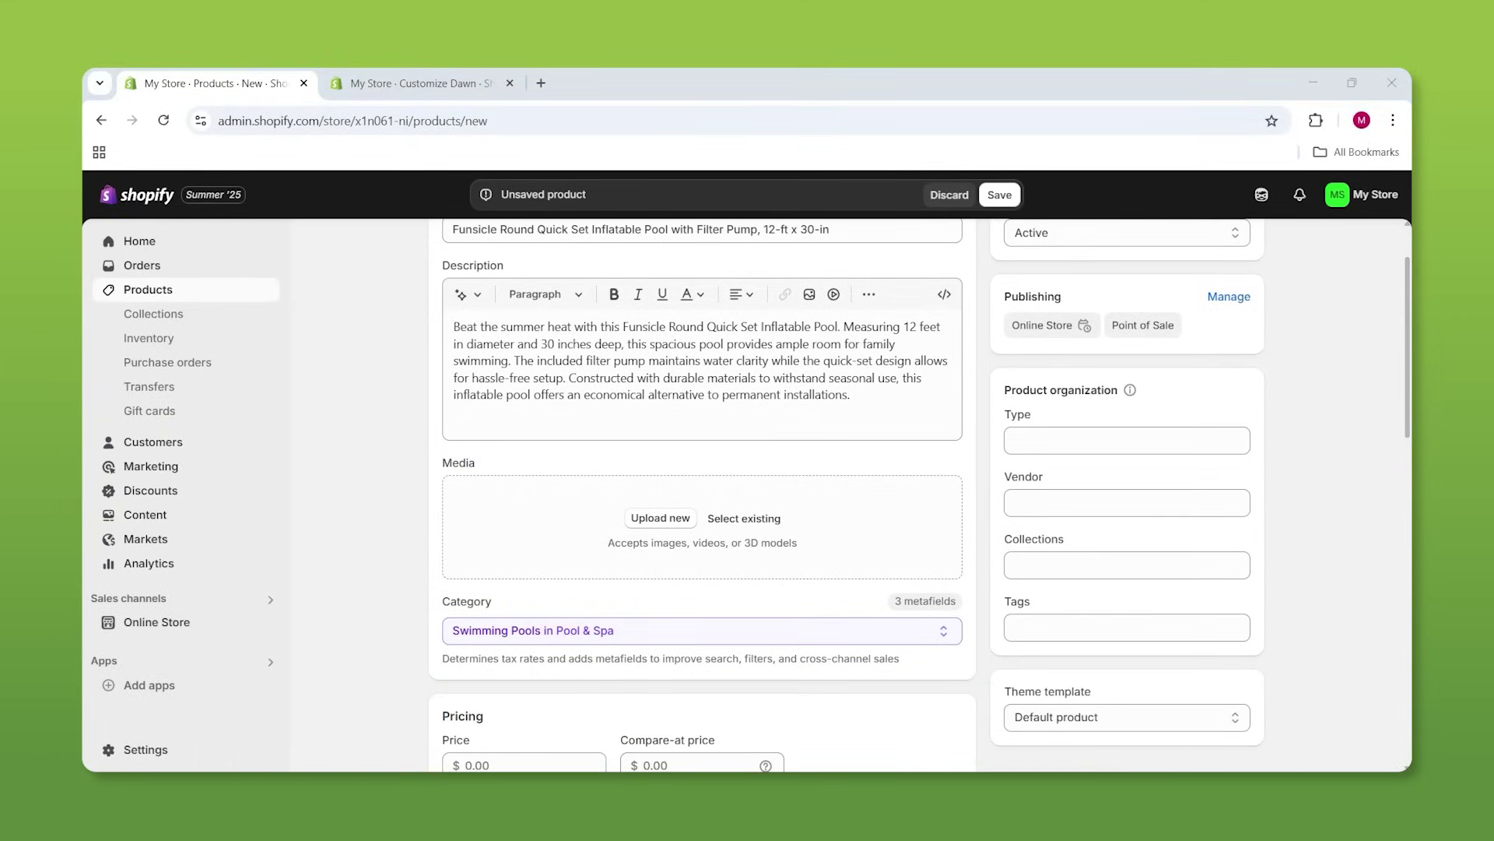
click(811, 691)
drag(1057, 345, 608, 510)
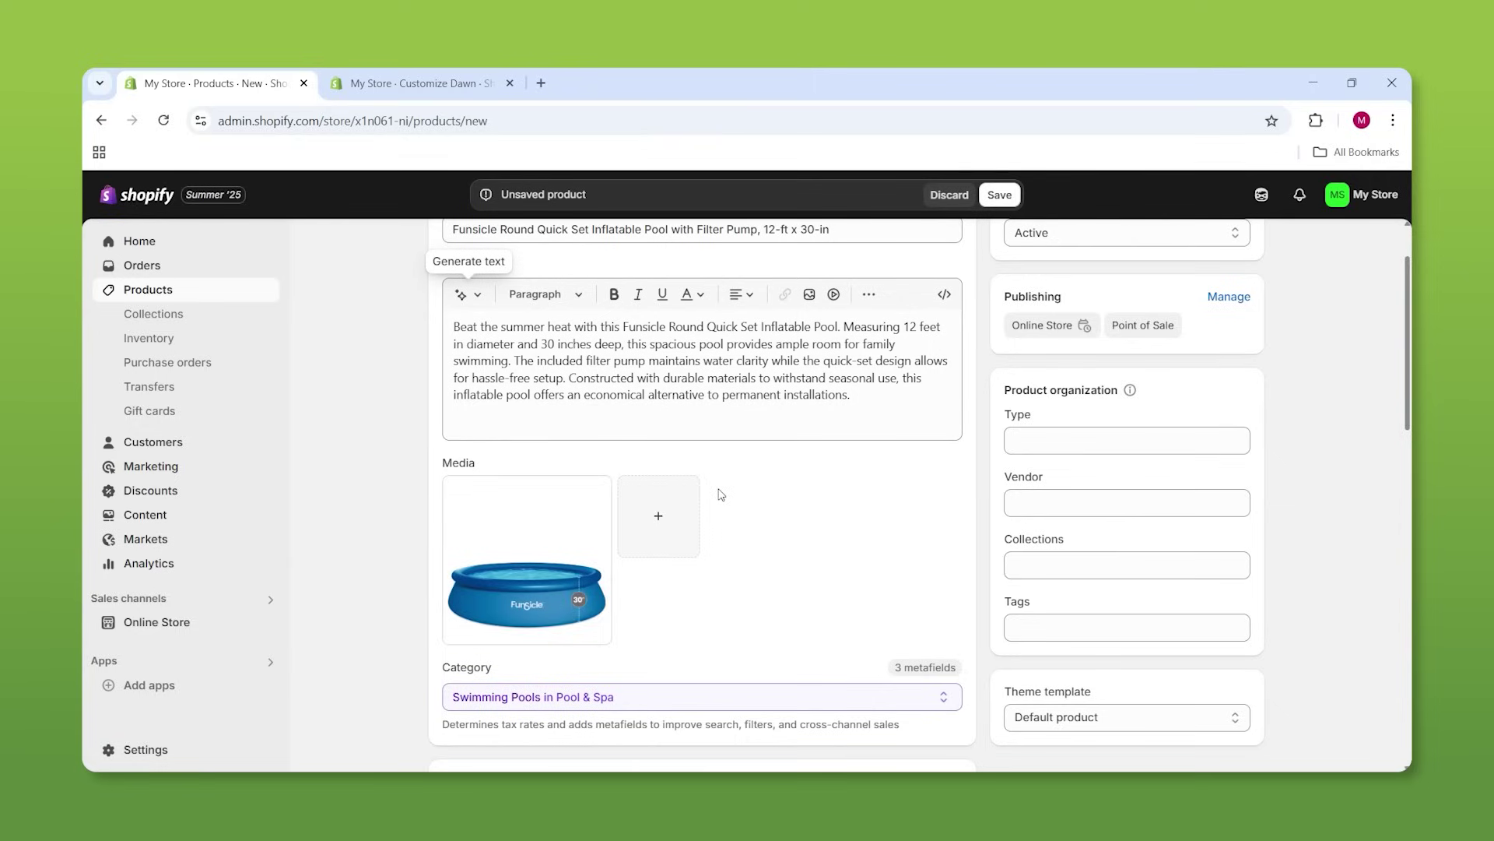
Set the product's price to $99.99 and review the help for compare-at price and cost per item
scroll(716, 490, down, 5)
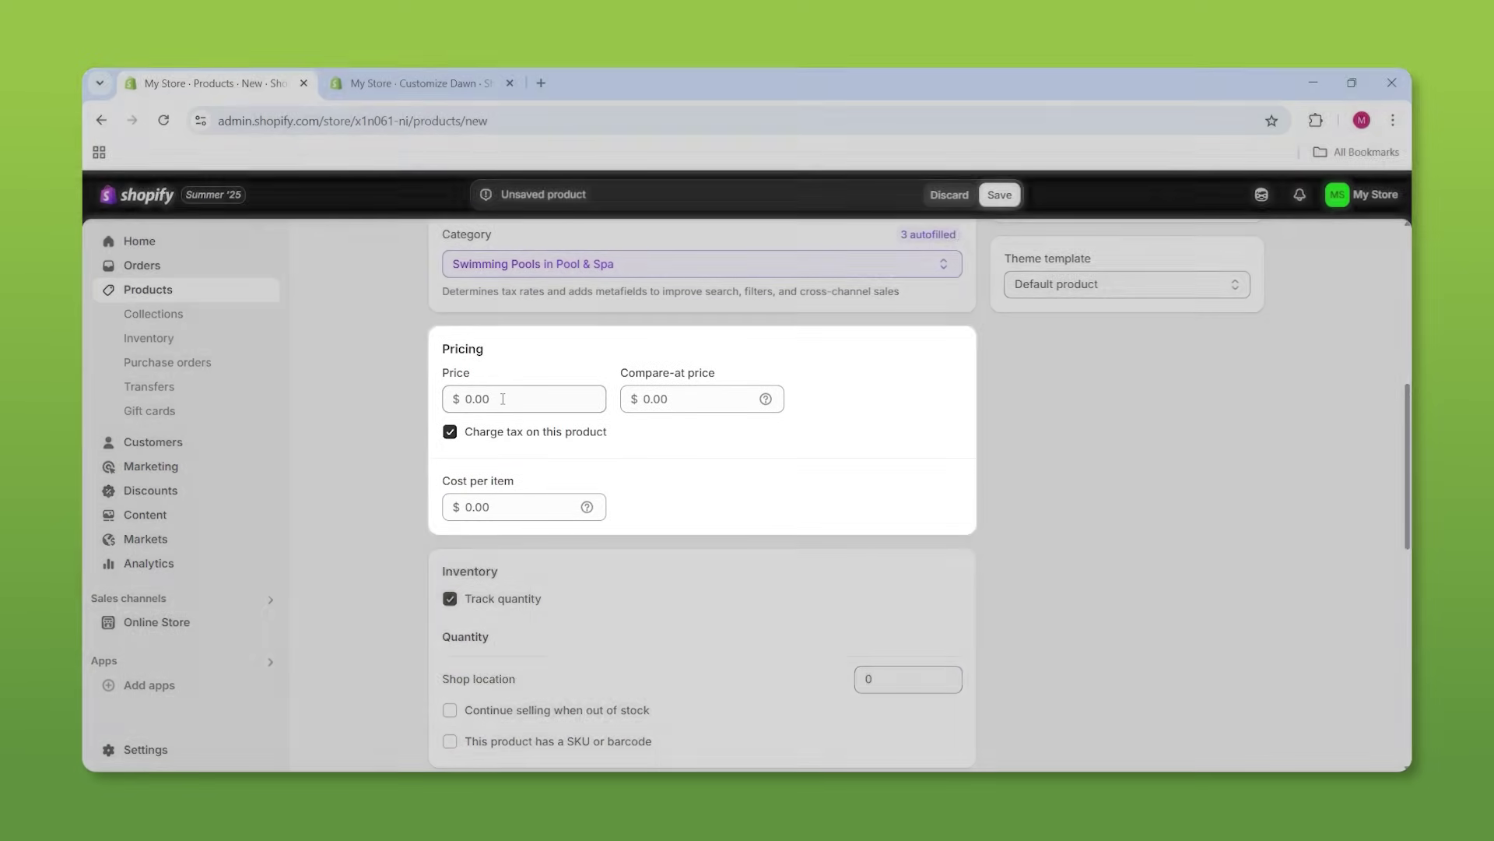
click(502, 400)
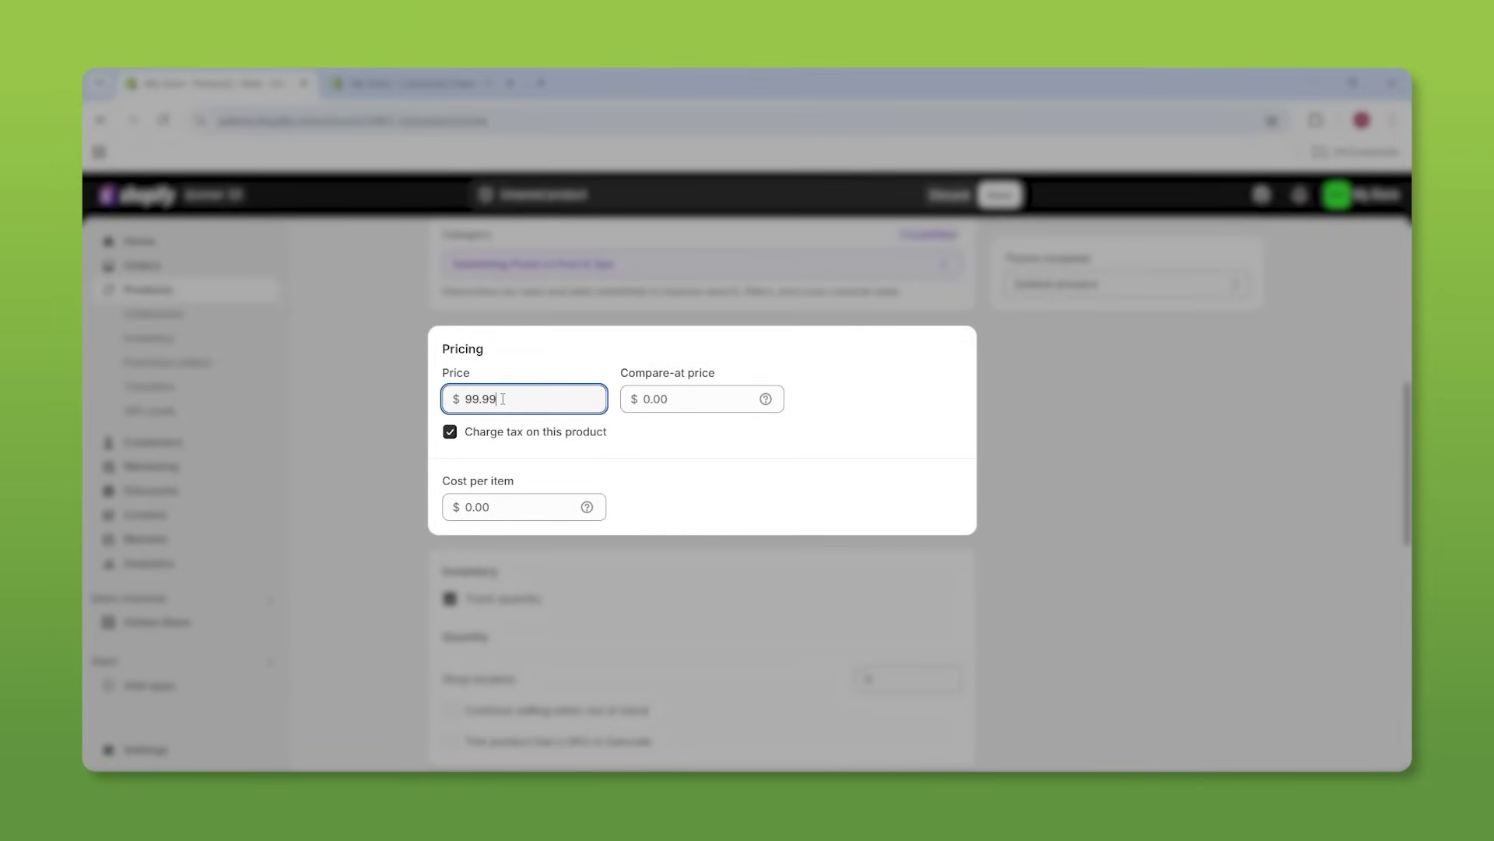
mouse_move(766, 400)
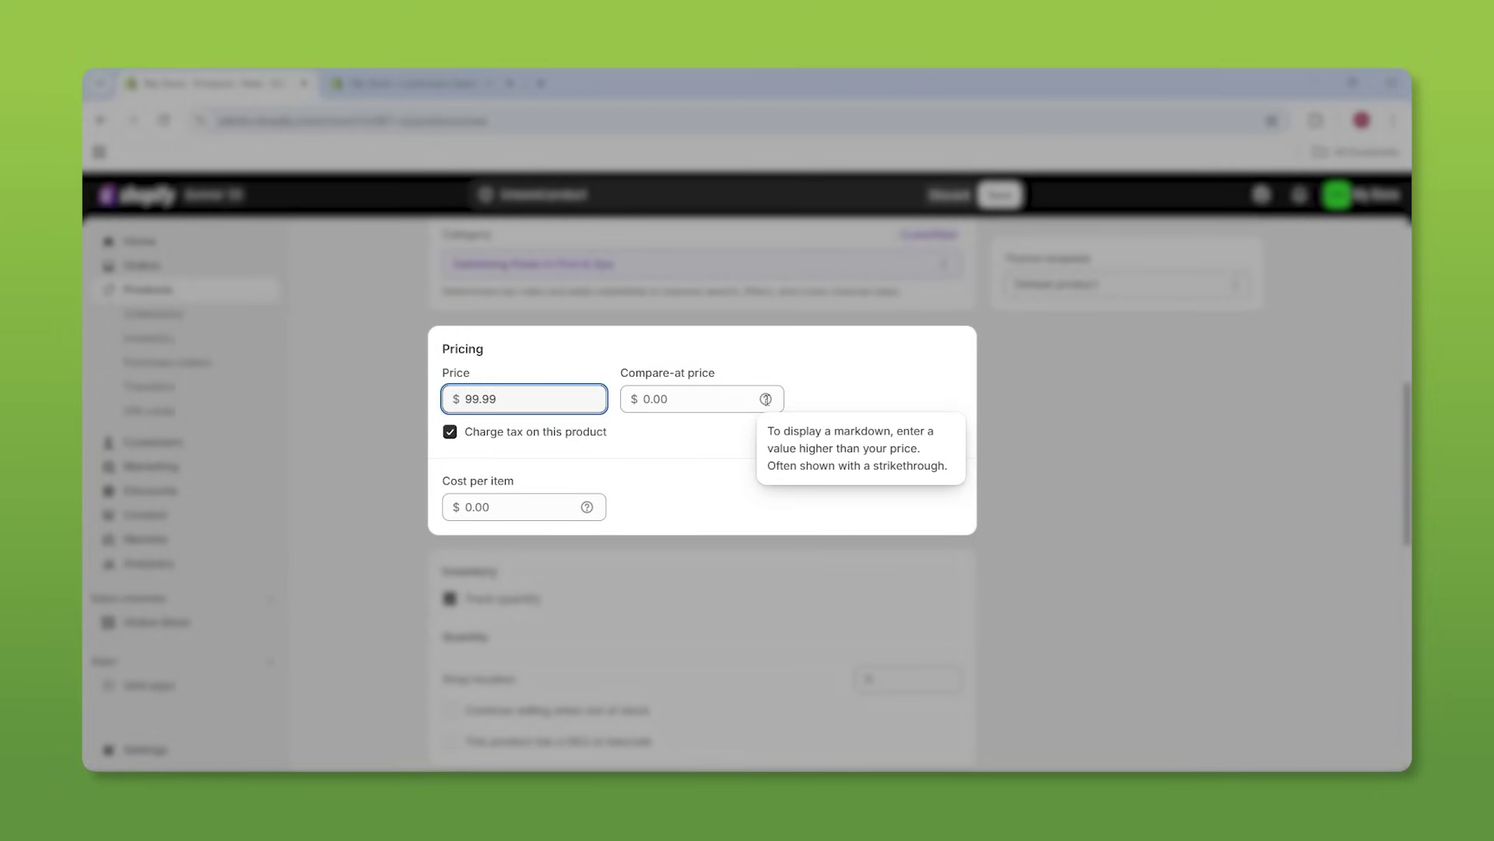
click(674, 398)
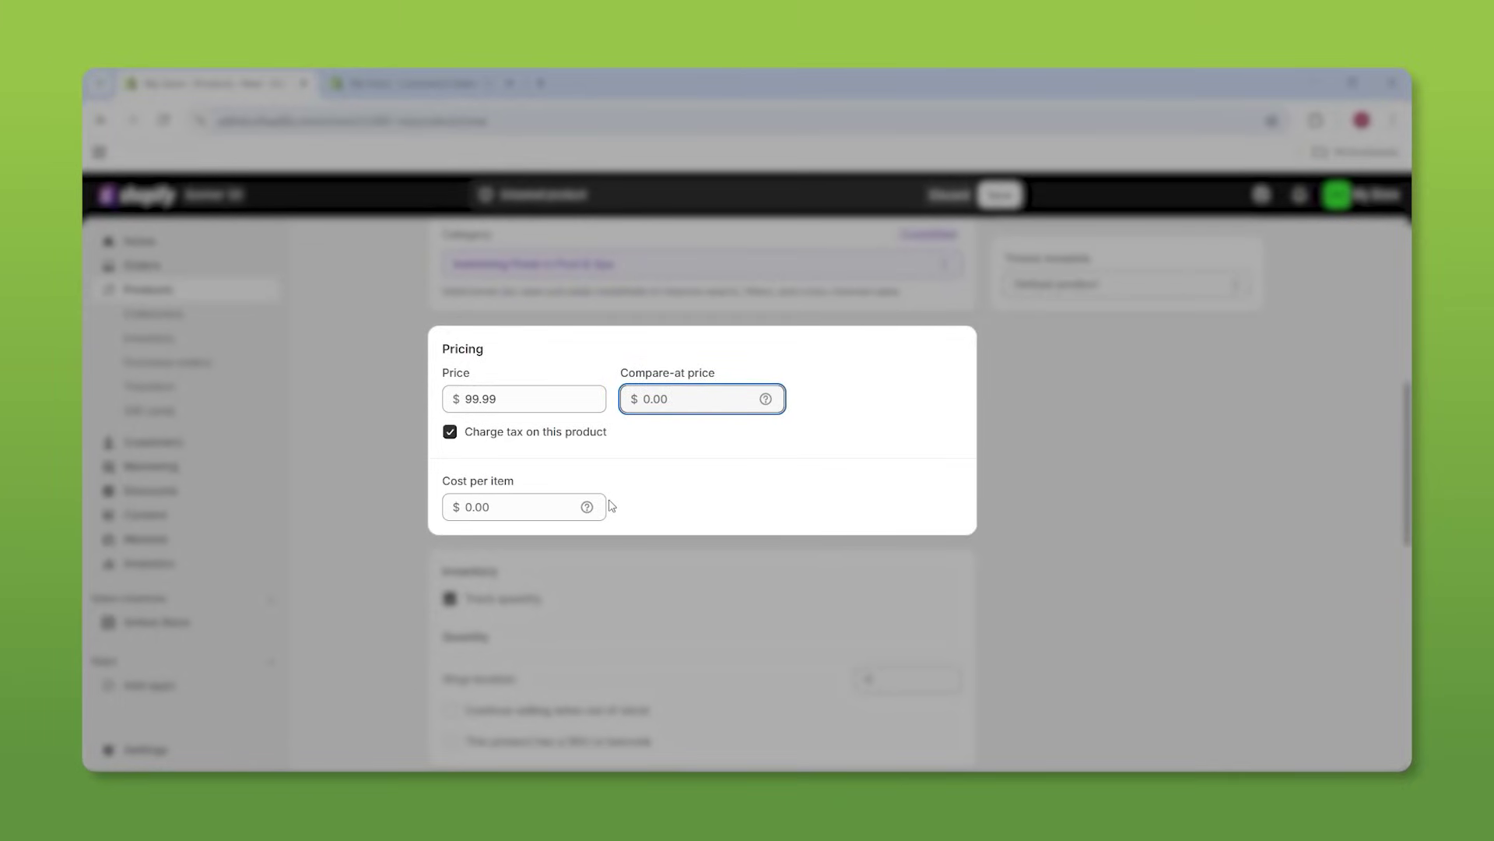
mouse_move(589, 509)
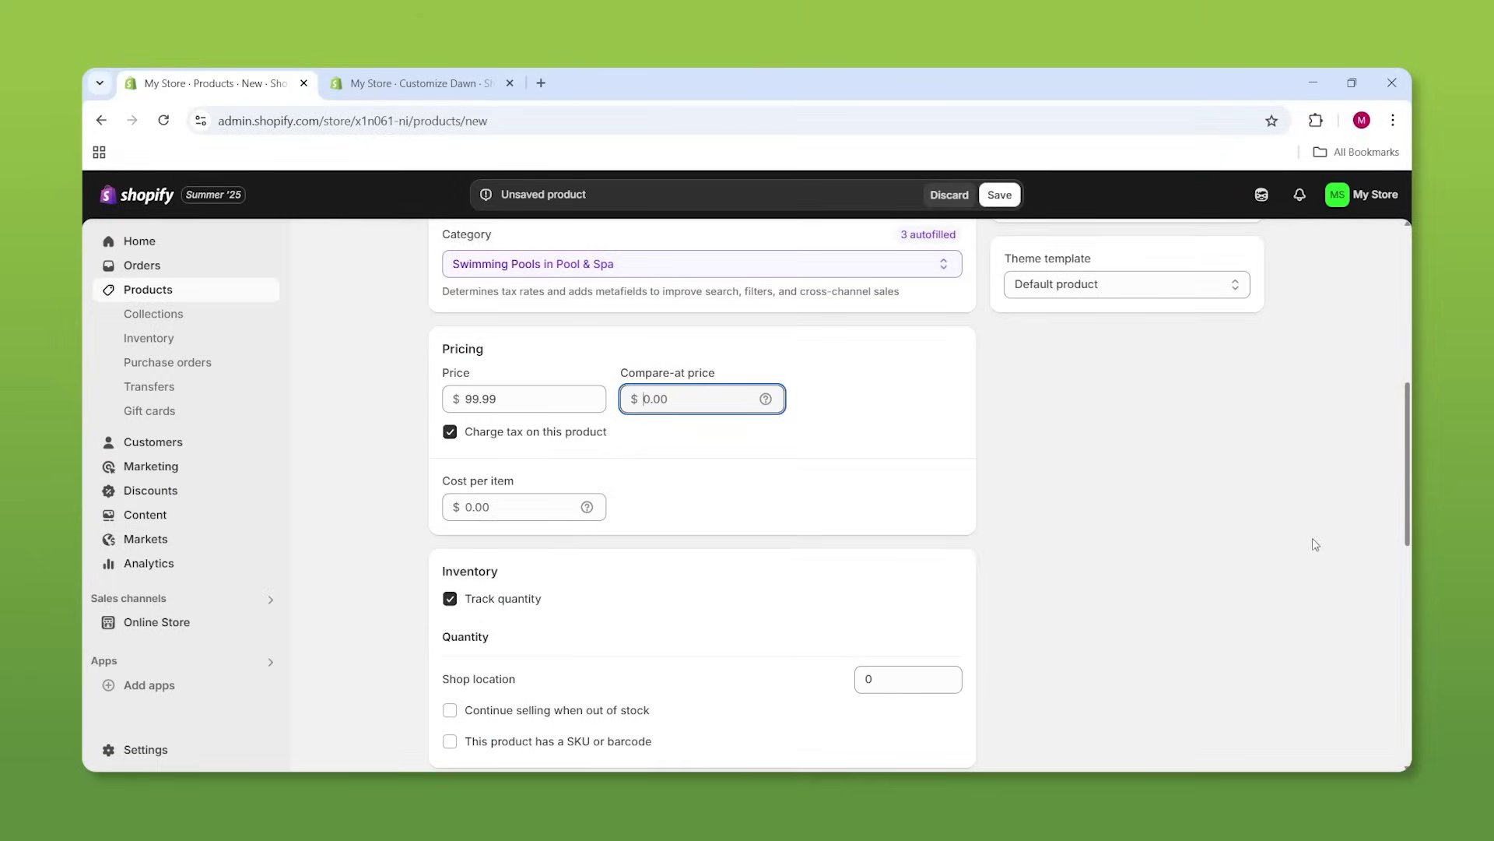
Set the product's available quantity at the shop location to 100
scroll(1117, 497, down, 1)
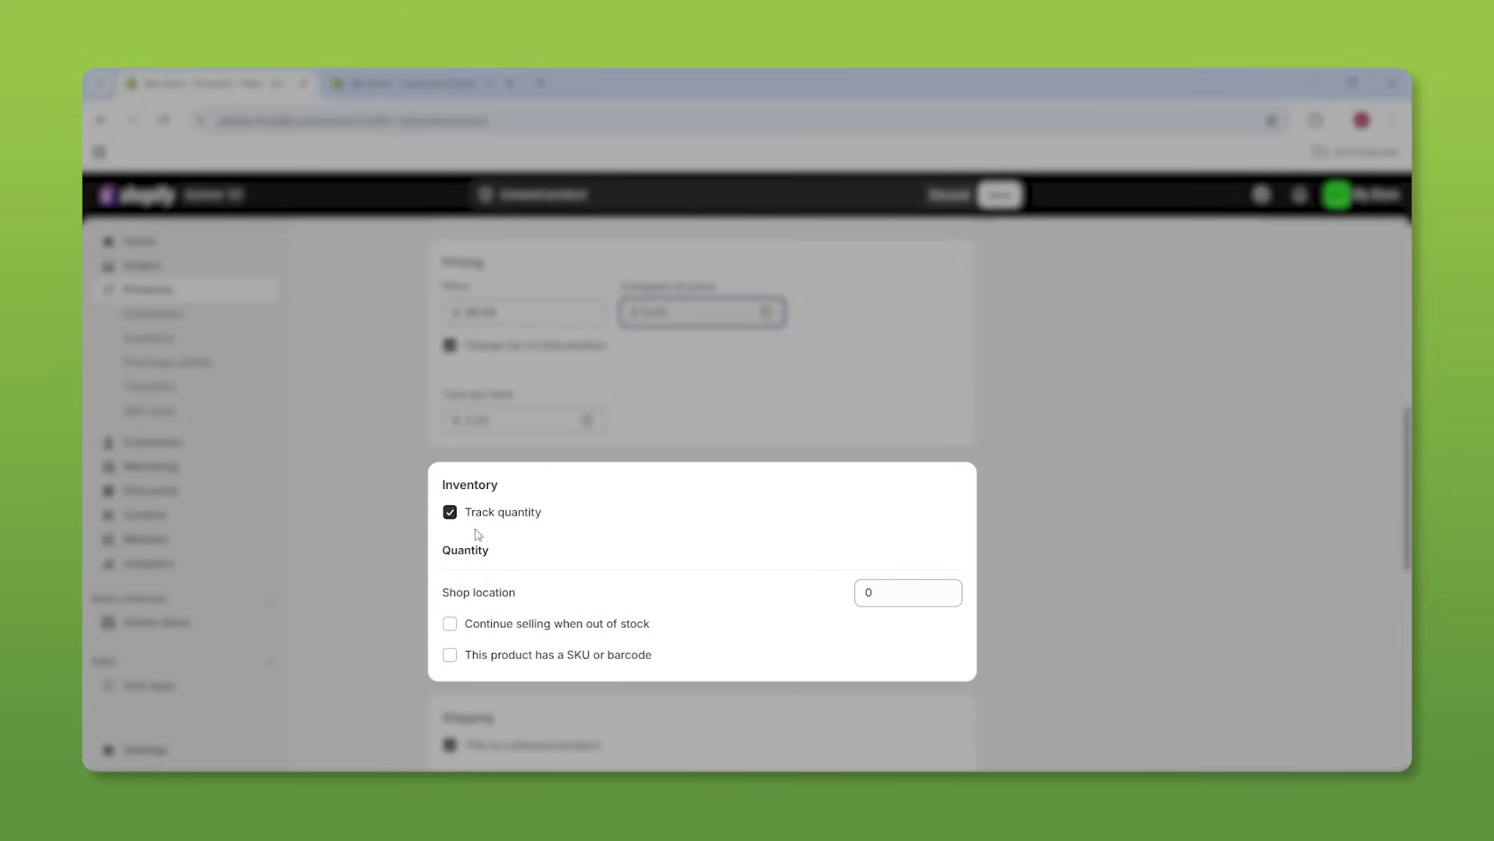
double_click(876, 598)
text(100)
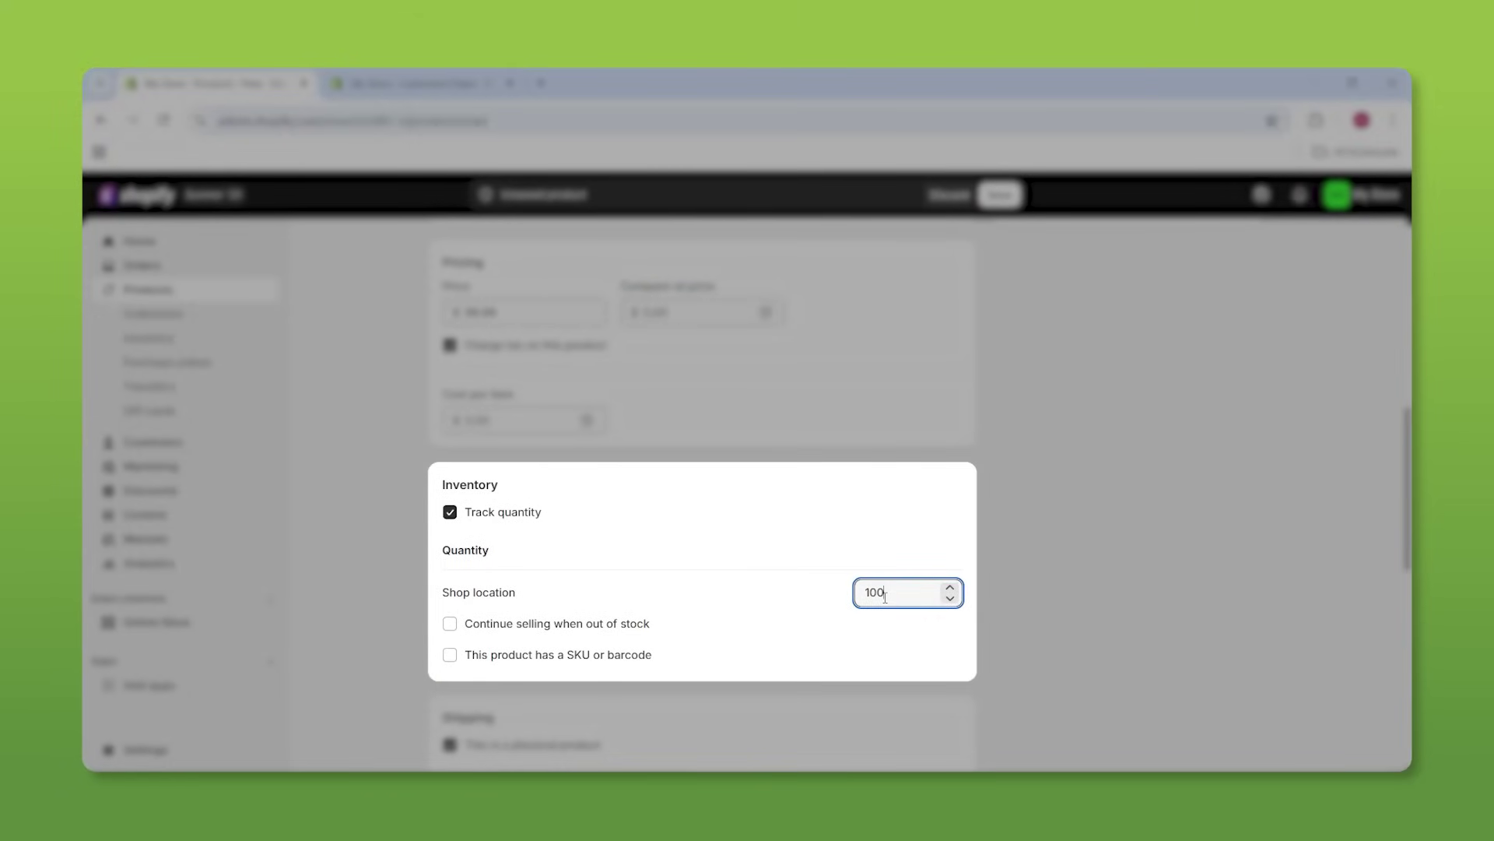
Add a Color variant option with the value Blue to the pool product
scroll(857, 576, down, 3)
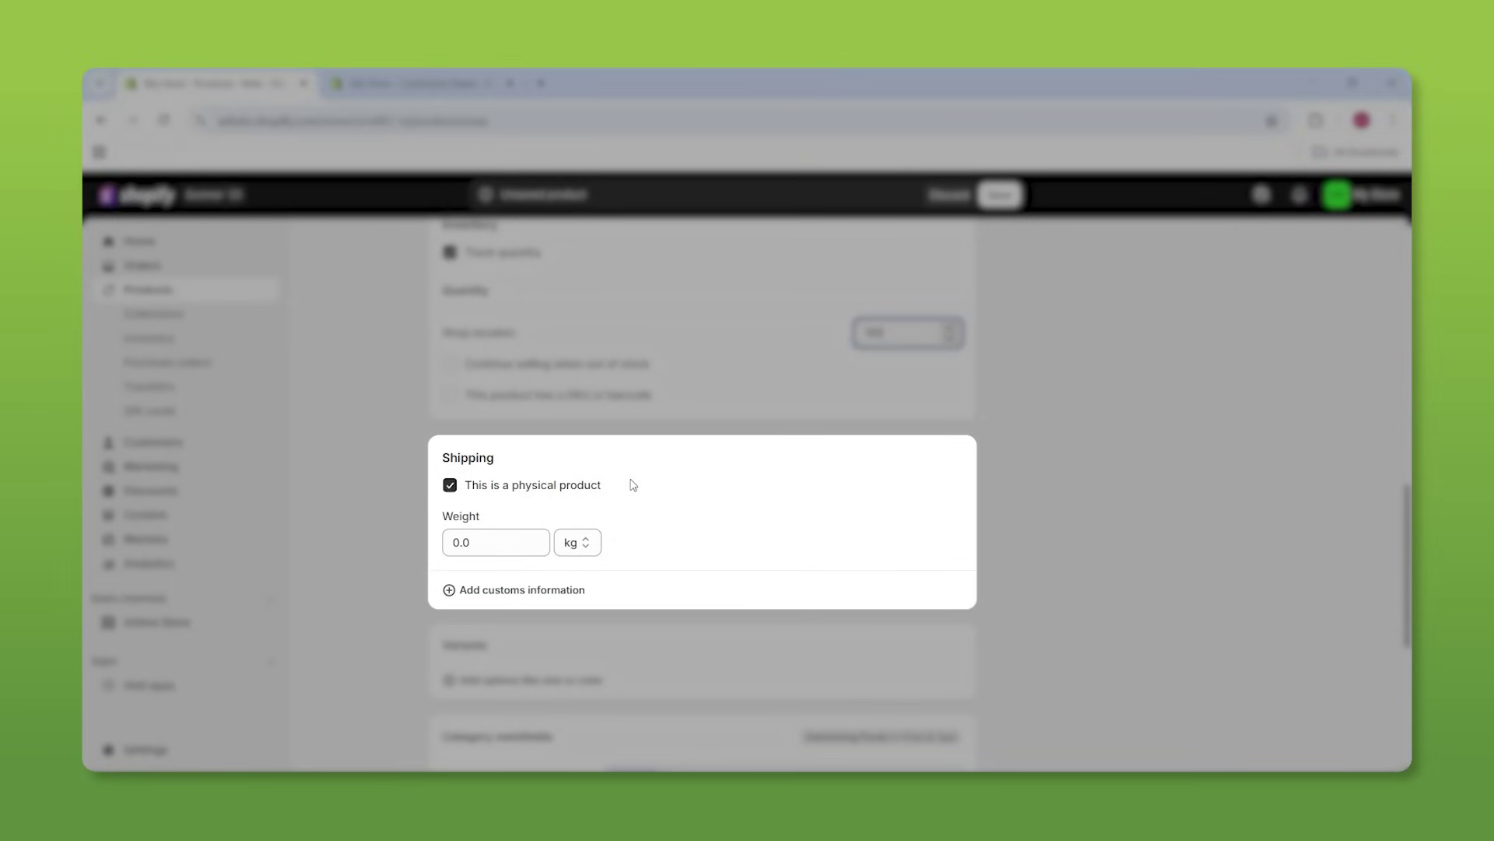
scroll(545, 502, down, 1)
scroll(486, 548, down, 1)
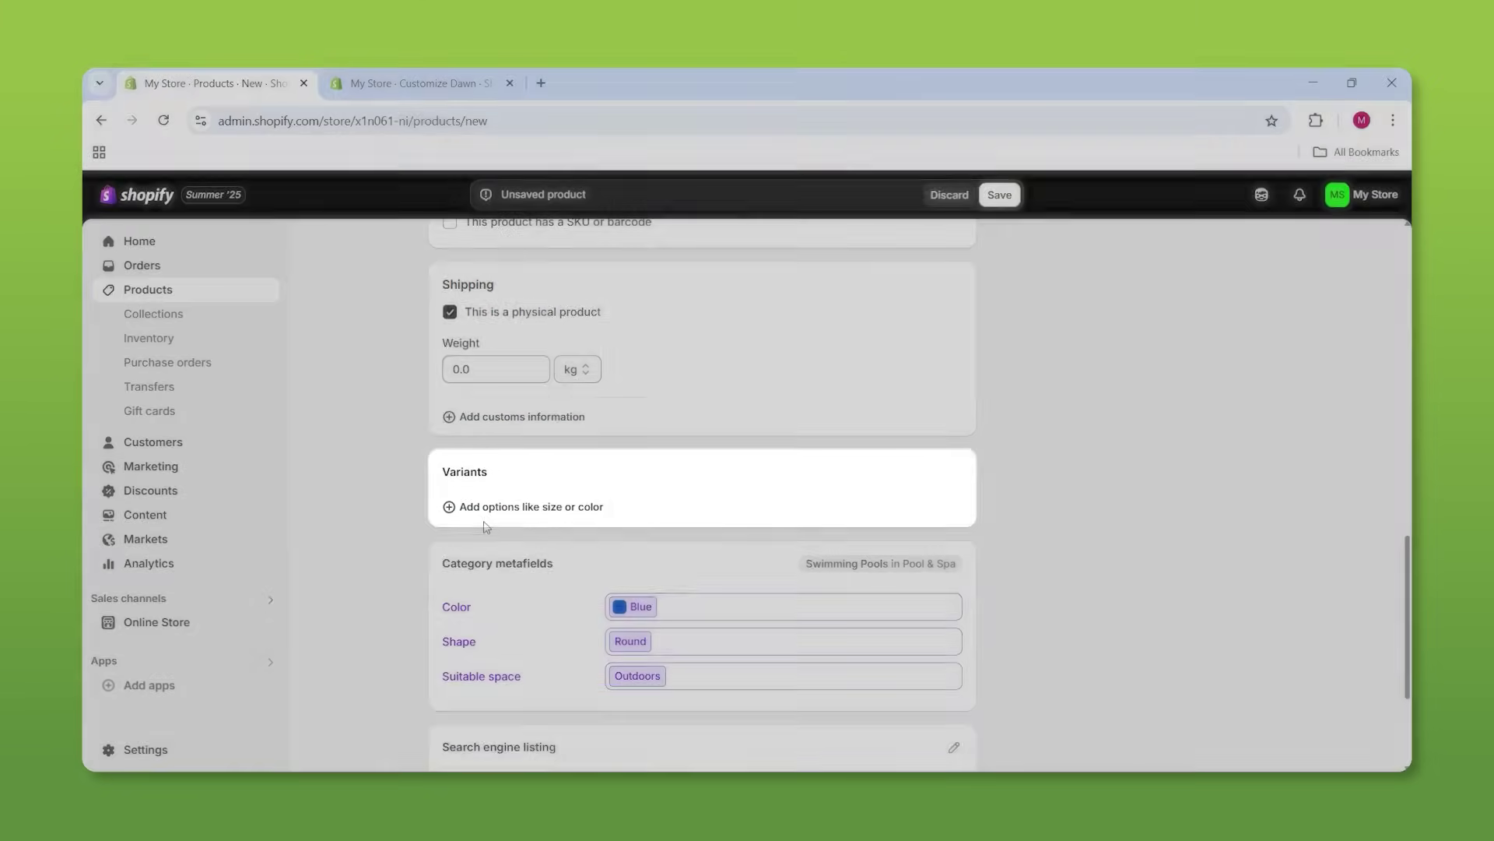
click(543, 517)
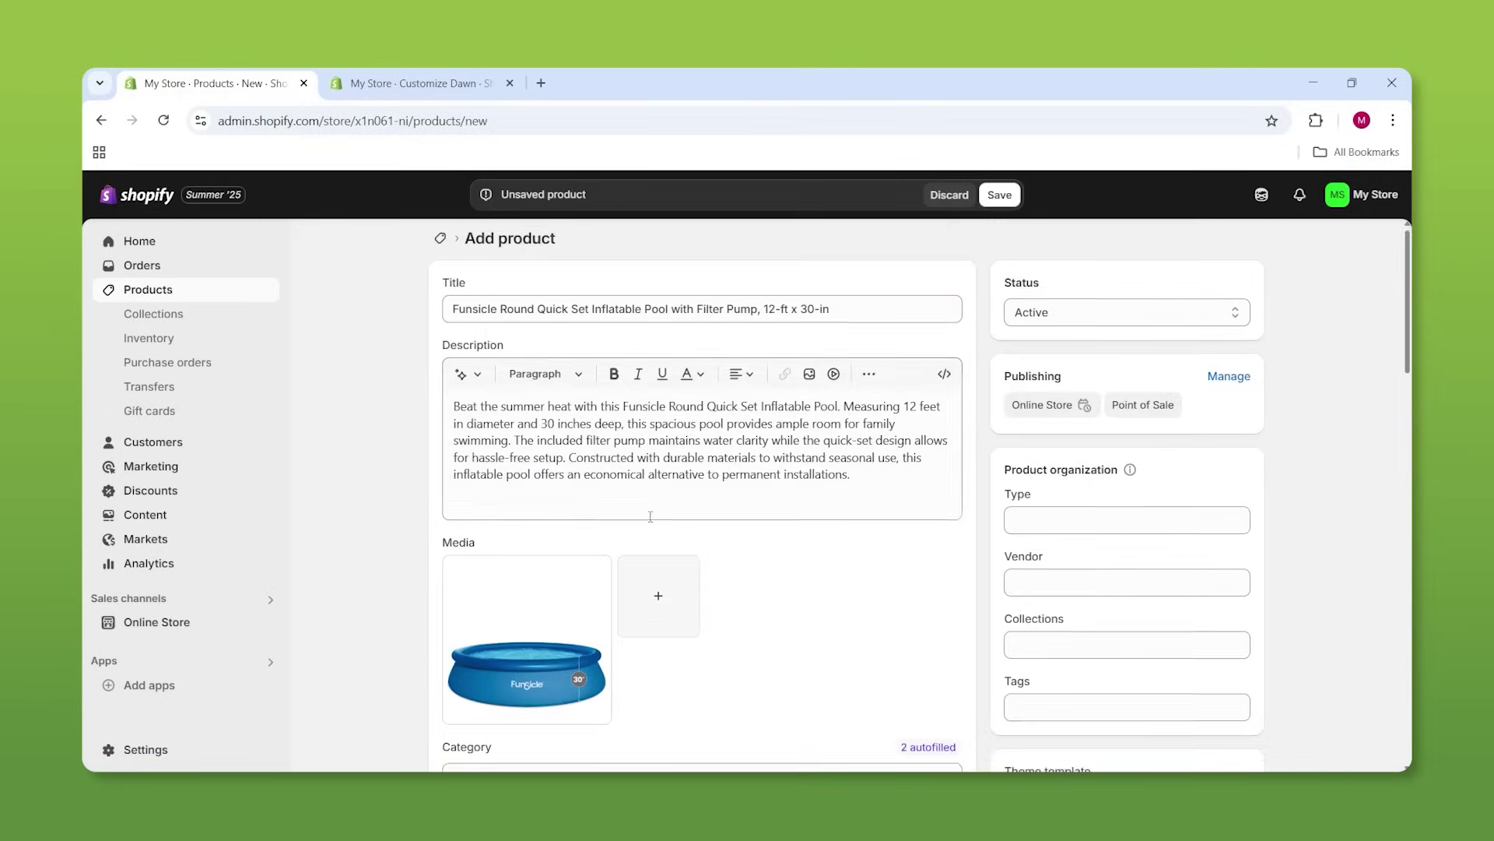
scroll(508, 554, down, 2)
scroll(508, 554, down, 15)
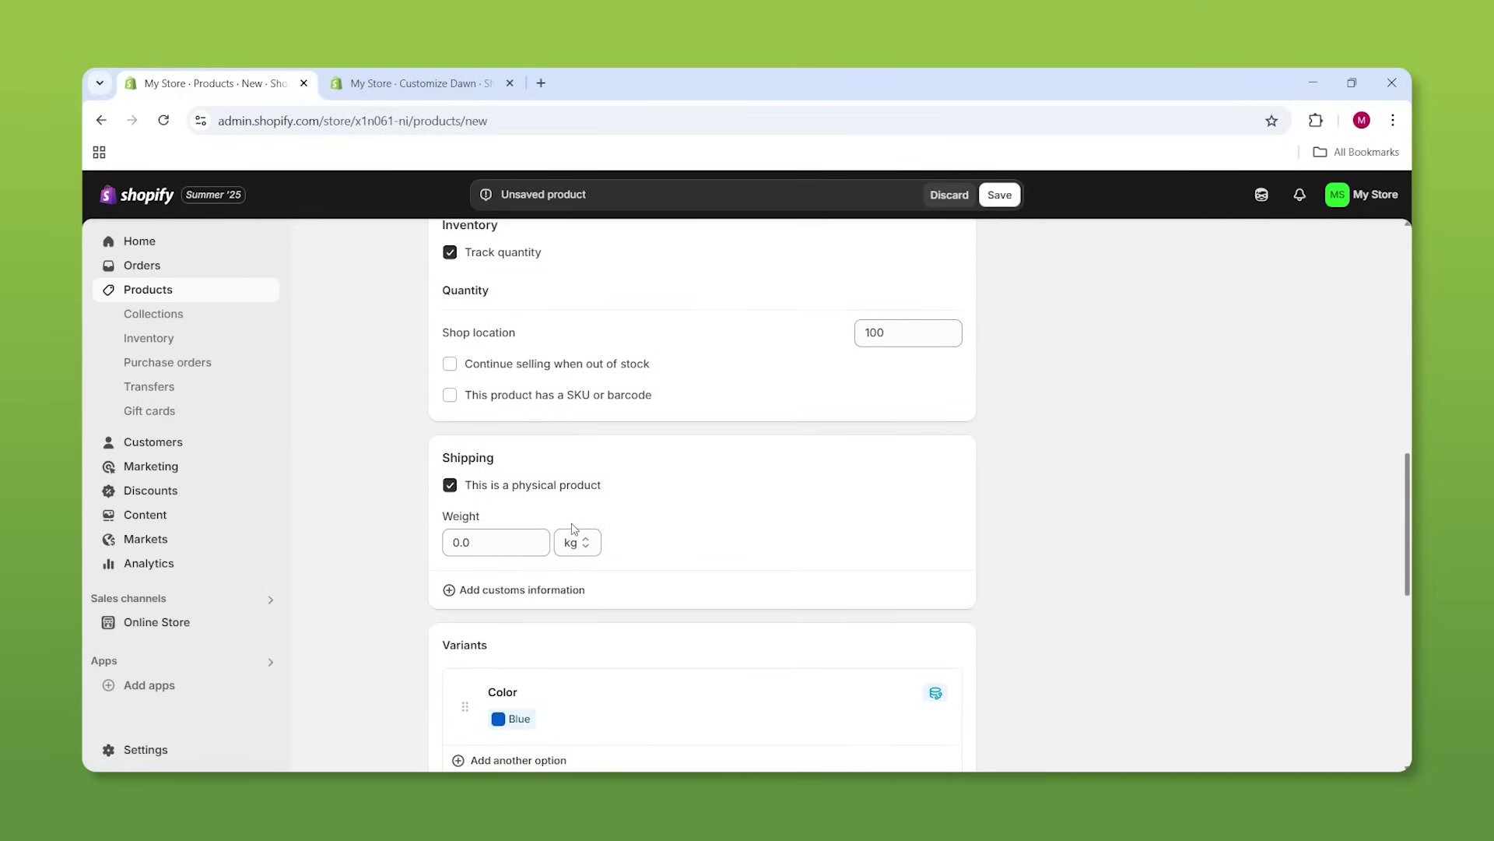
scroll(499, 438, up, 2)
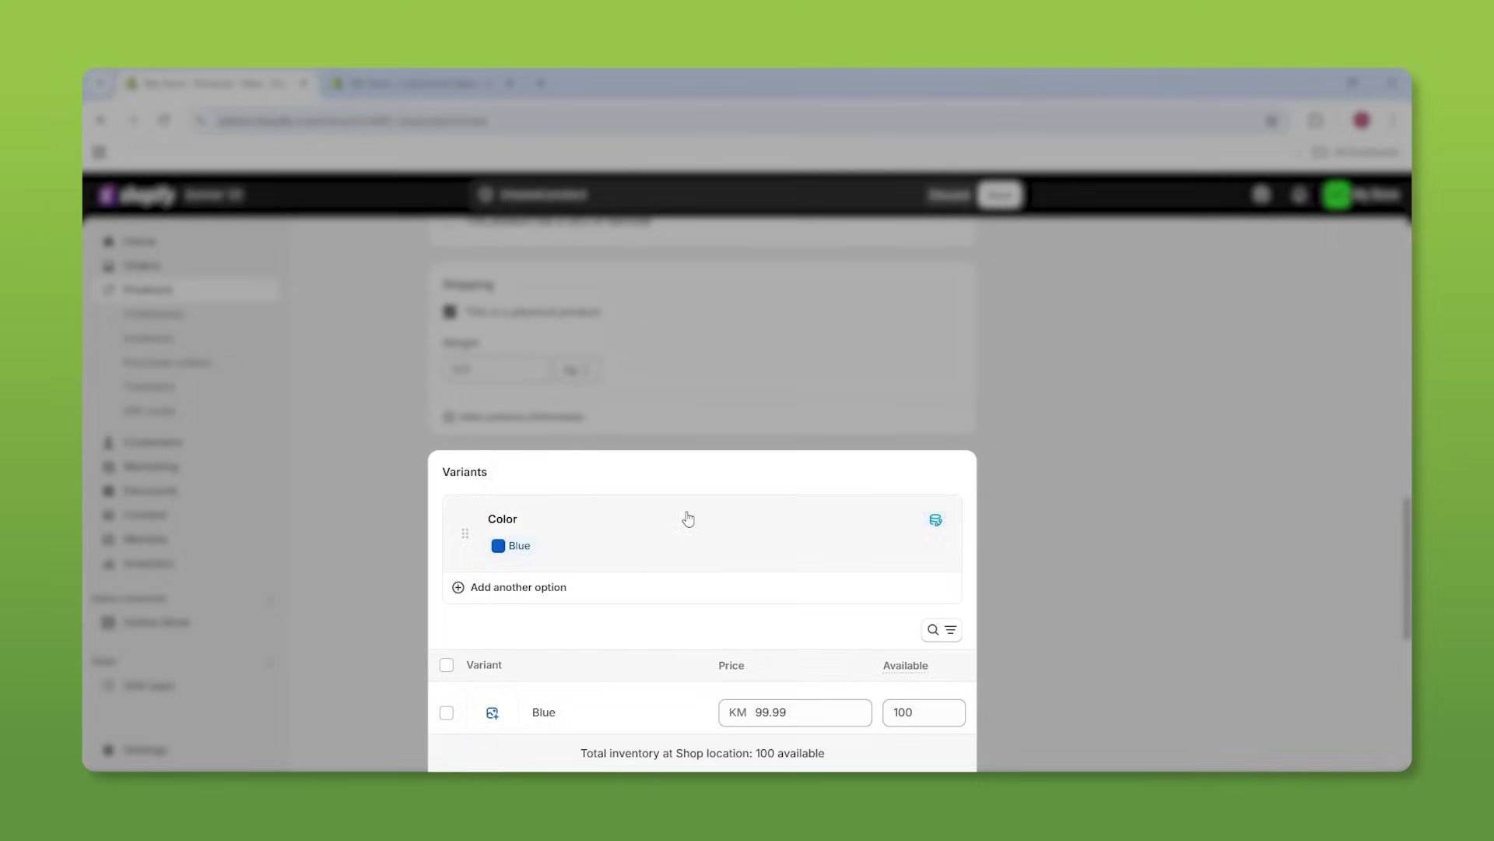
Create a second, custom variant option named Brand below the Color option
click(496, 592)
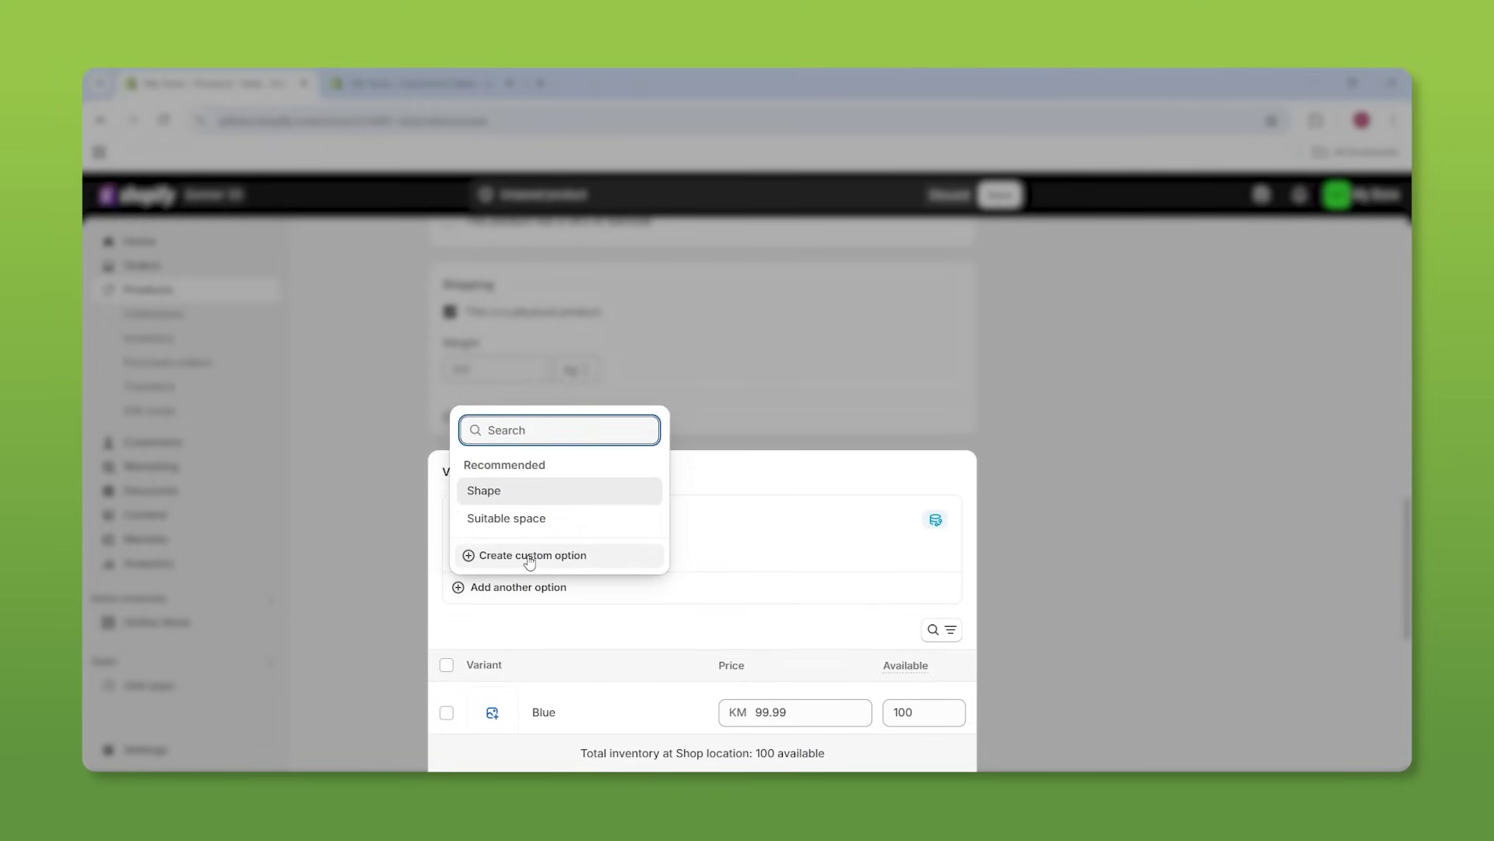
click(528, 561)
click(533, 626)
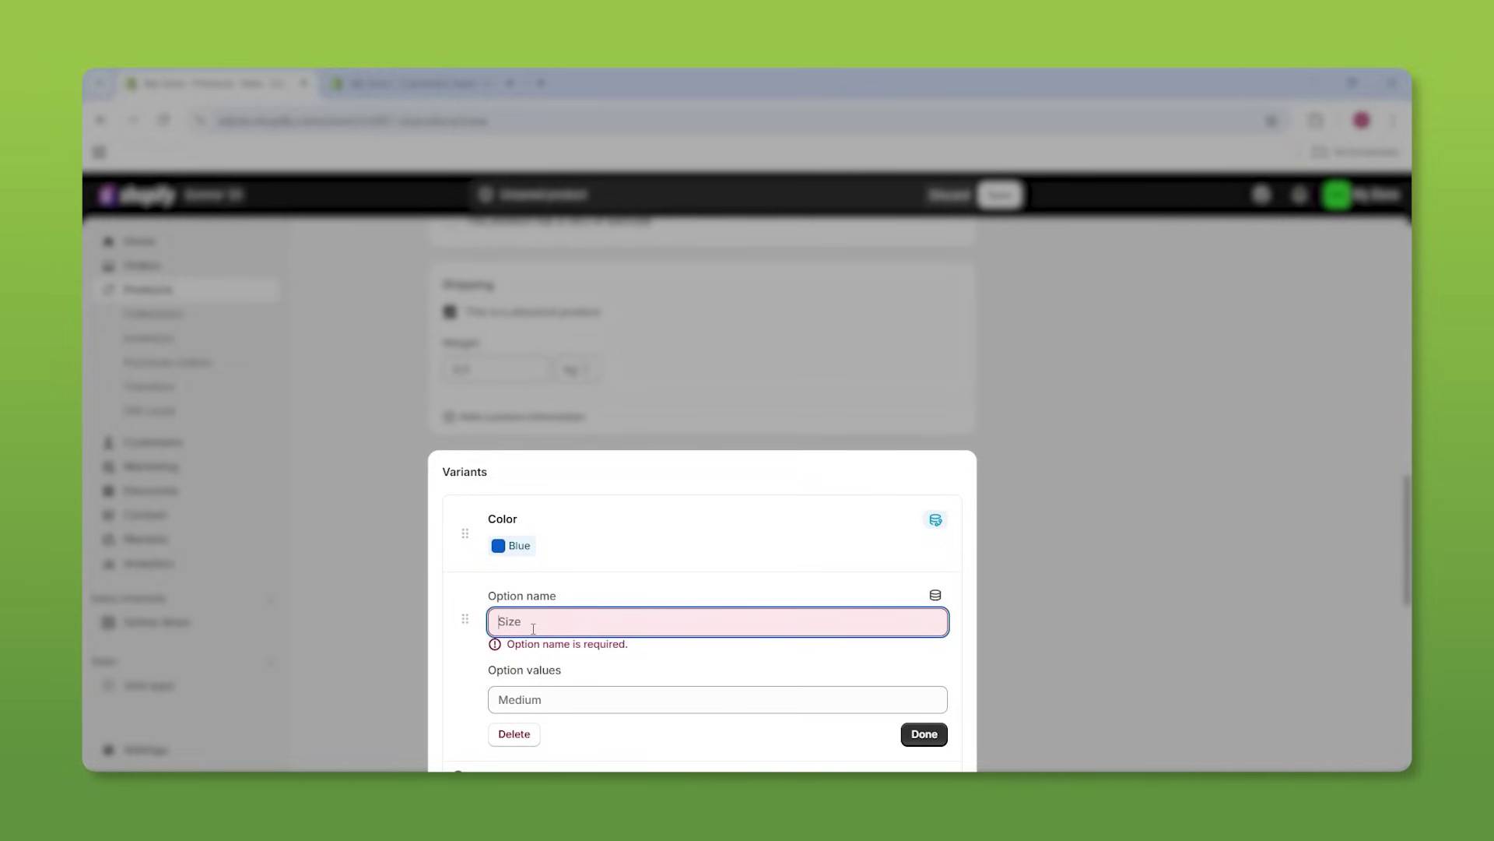
text(B)
key(BackSpace)
text(Brand)
click(525, 688)
click(549, 736)
click(512, 741)
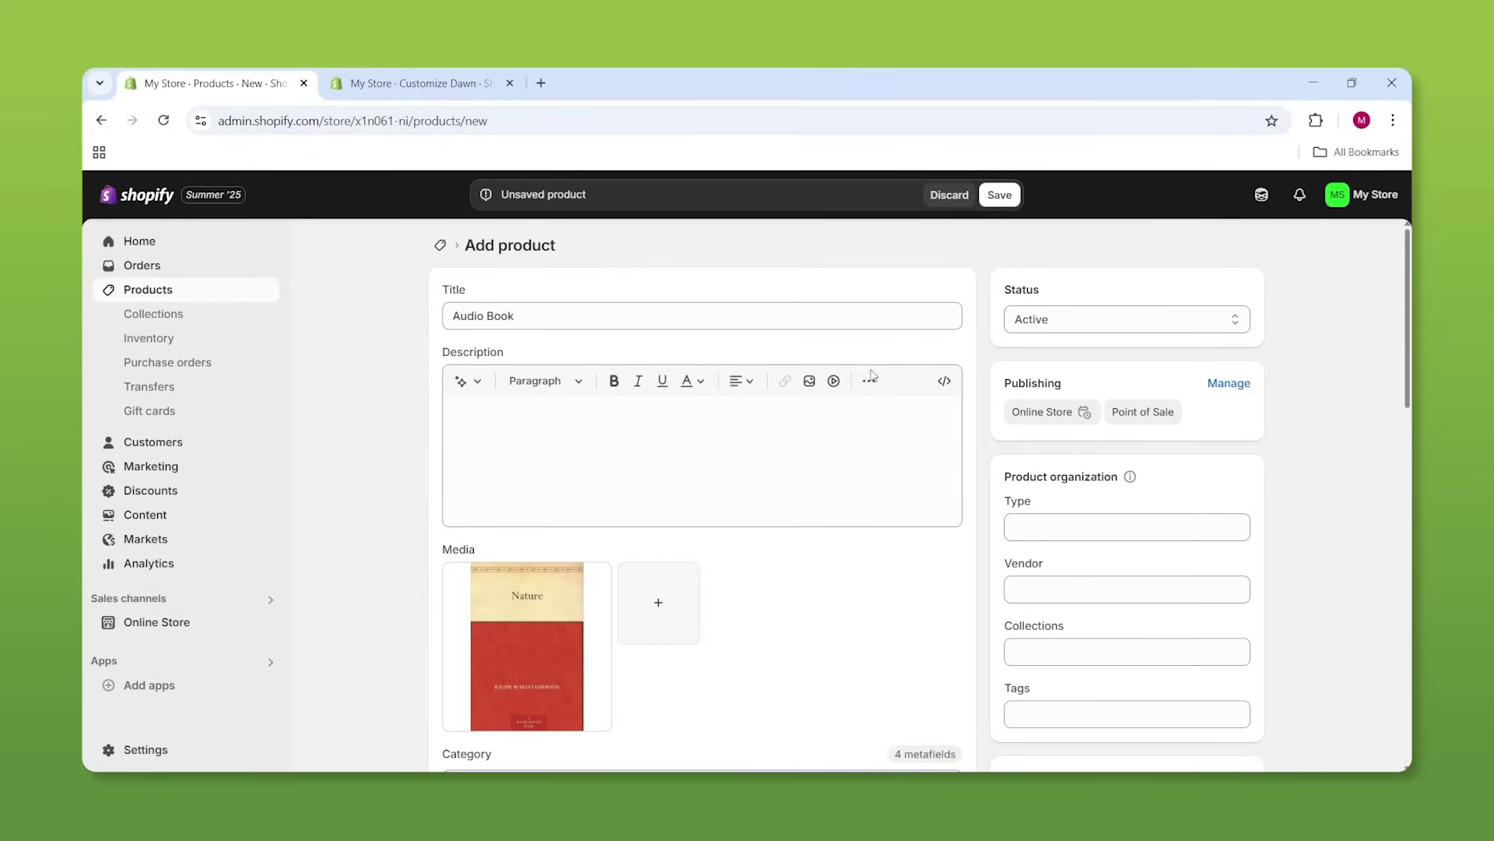
Mark the Audio Book product as not being a physical product in its shipping settings
scroll(560, 323, down, 9)
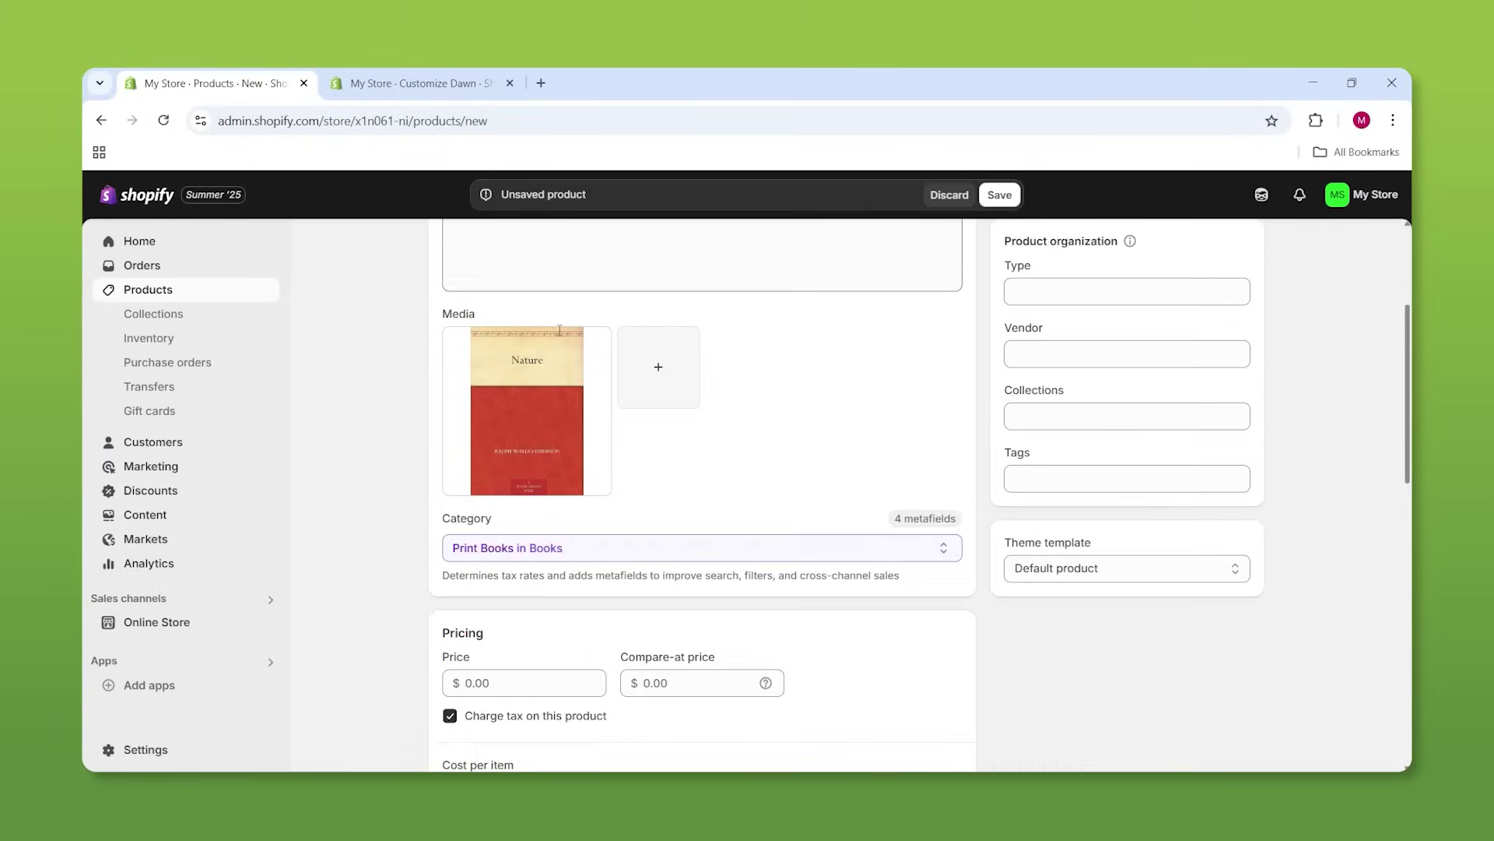
scroll(529, 322, down, 2)
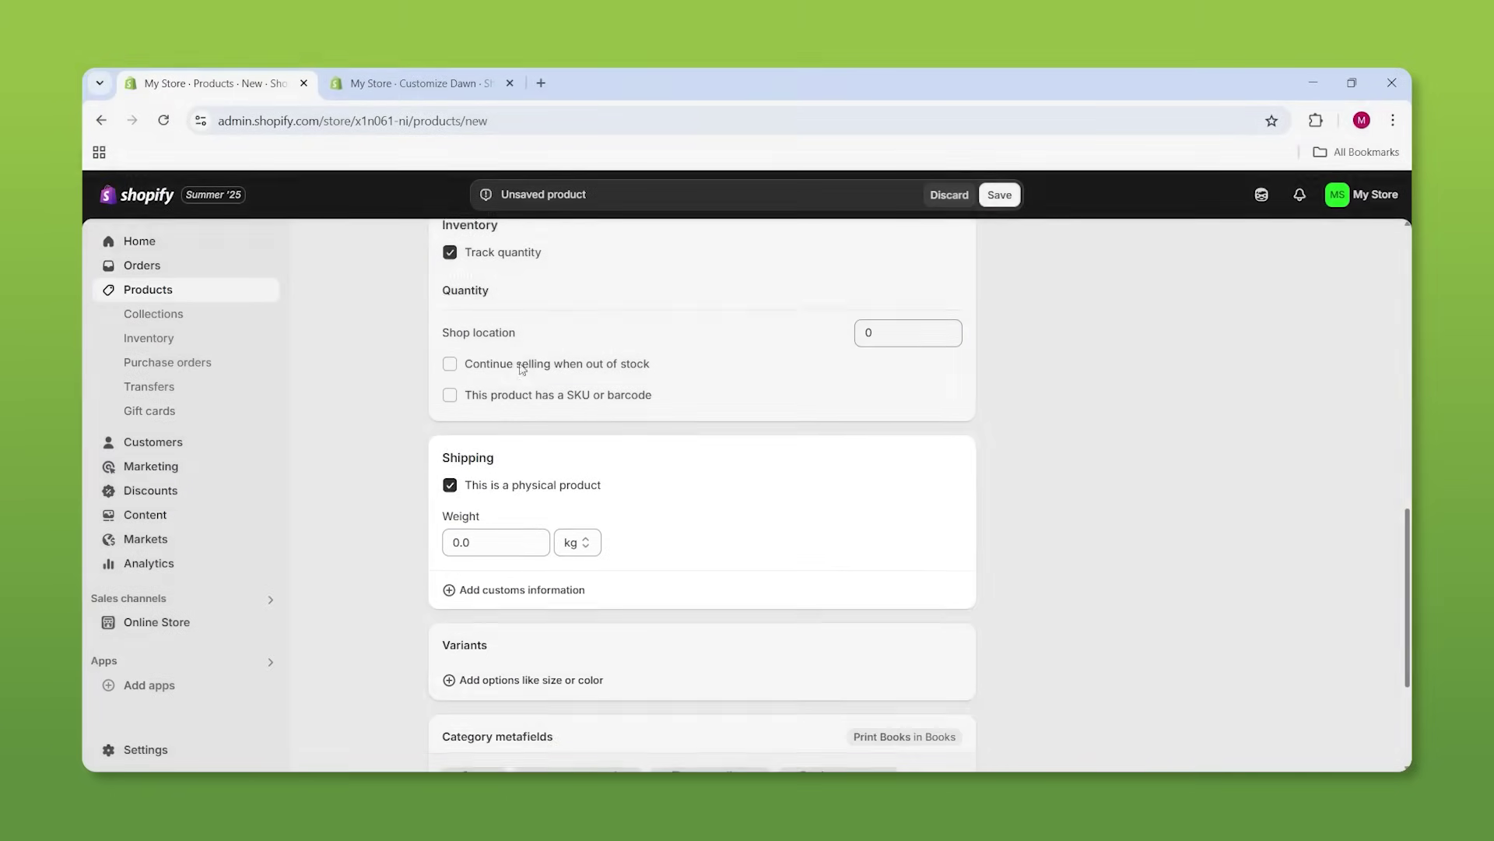
click(458, 491)
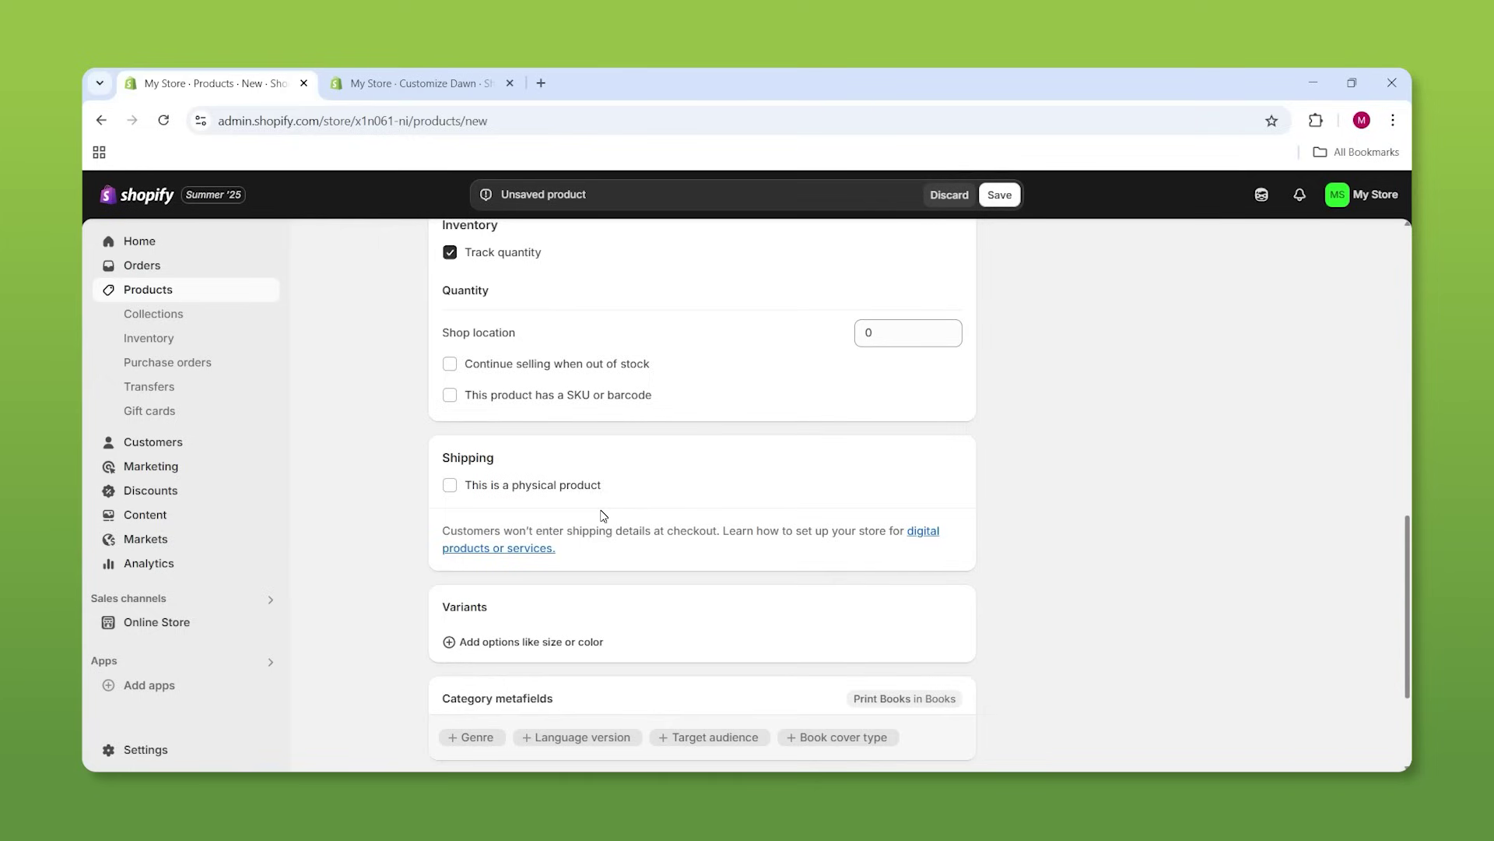
Check the Audio Book's category metafields and search engine listing, and save the product
scroll(830, 438, down, 3)
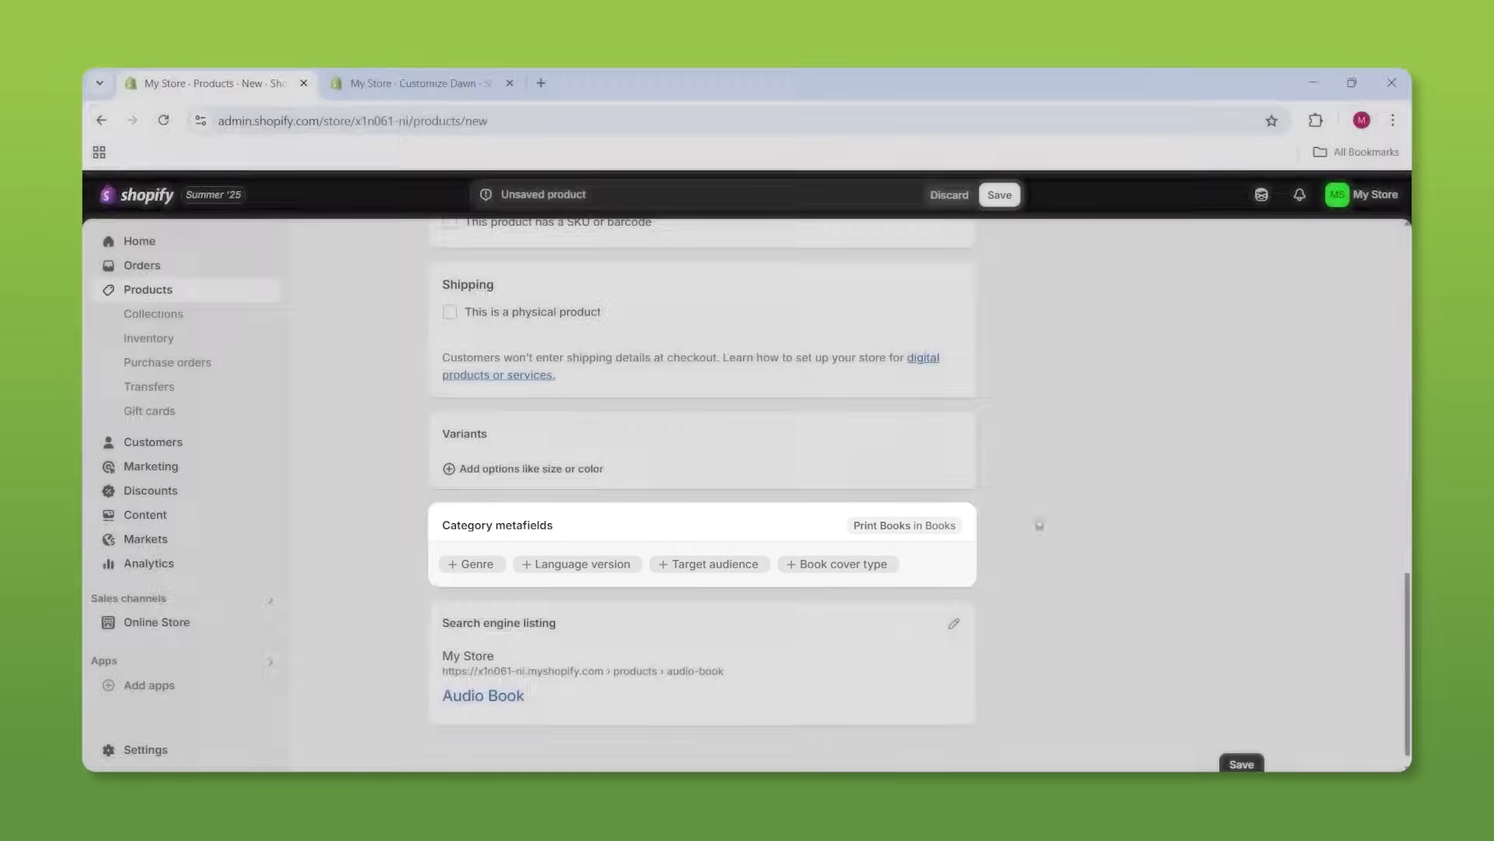
scroll(659, 603, up, 7)
scroll(662, 584, up, 5)
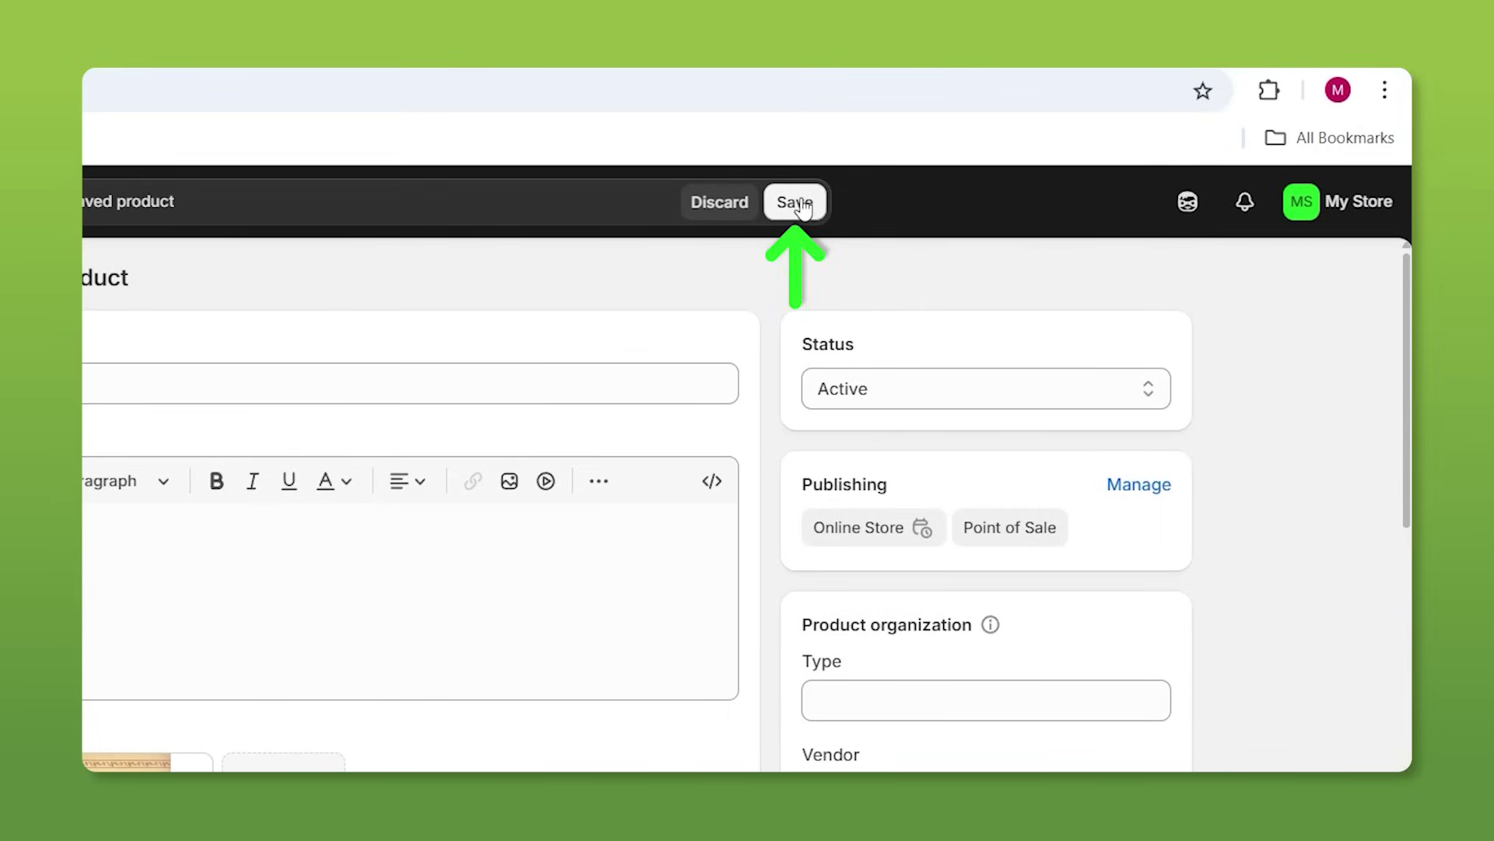
click(795, 202)
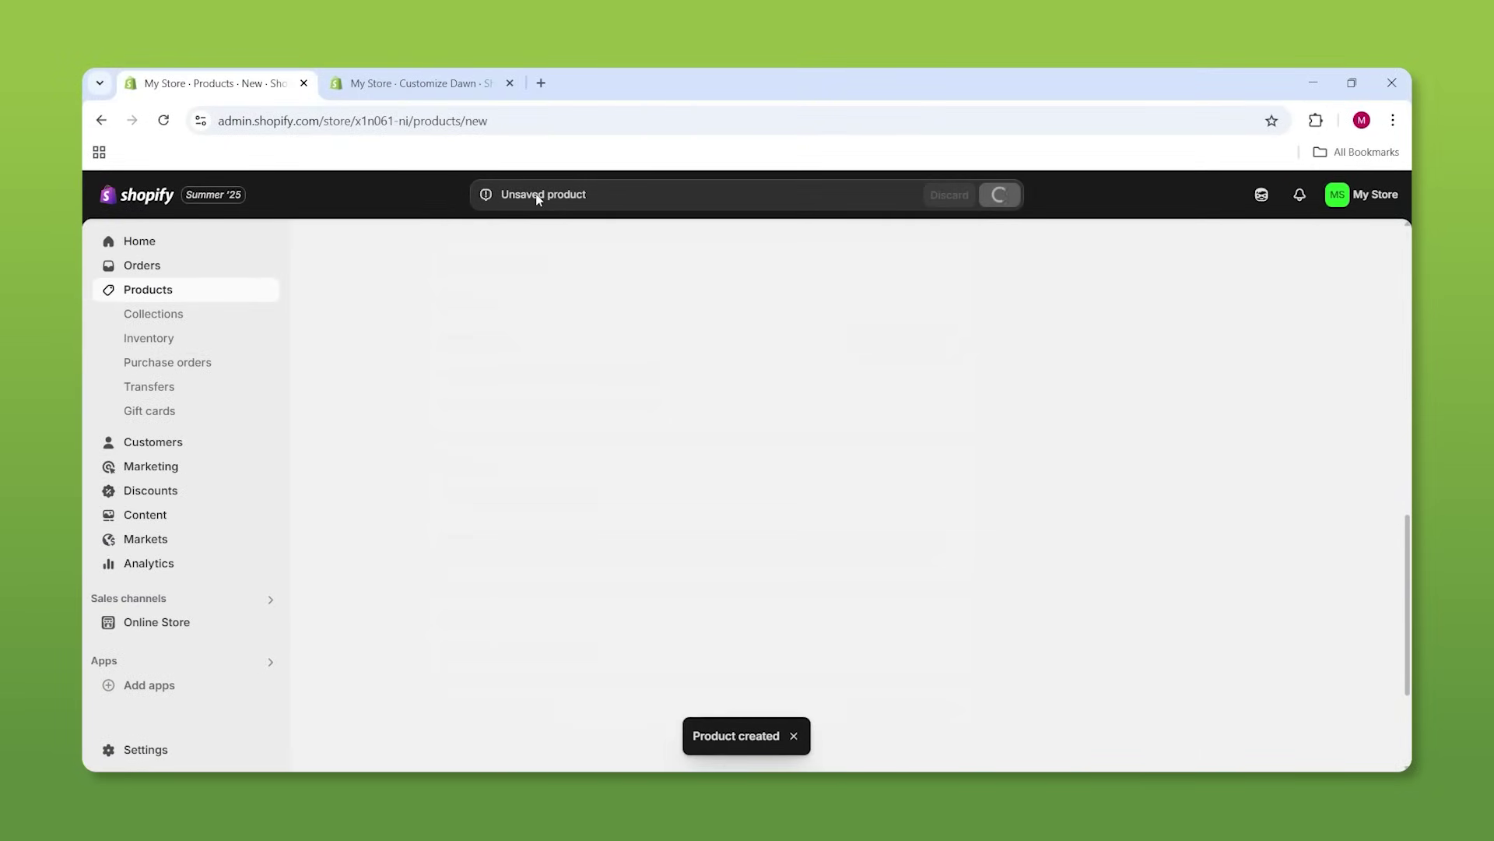
Search the store admin's apps for "digital downloads"
click(550, 198)
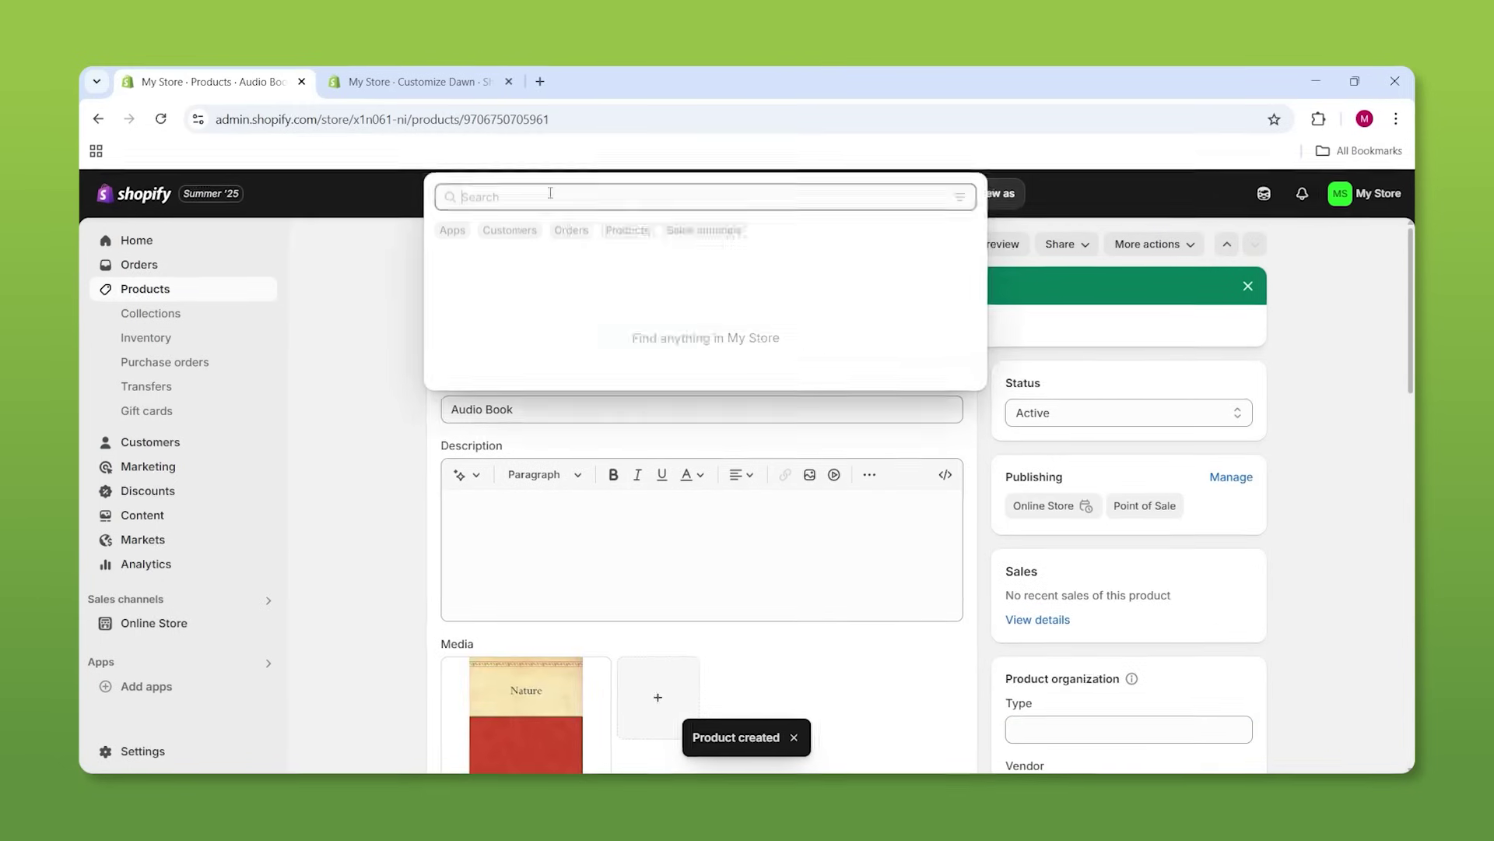
click(458, 232)
text(digita)
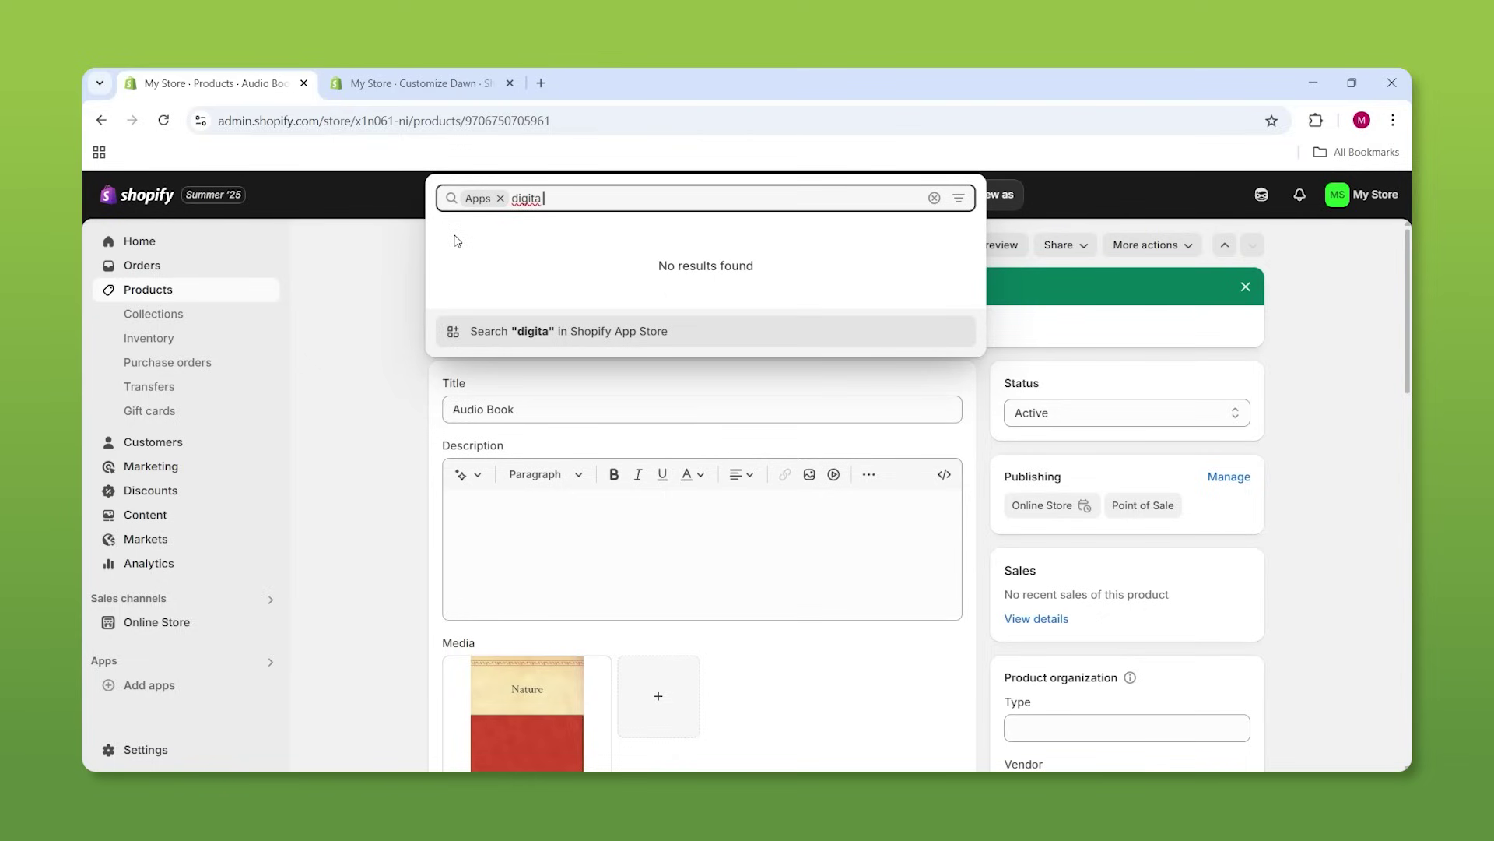
text(l downloads)
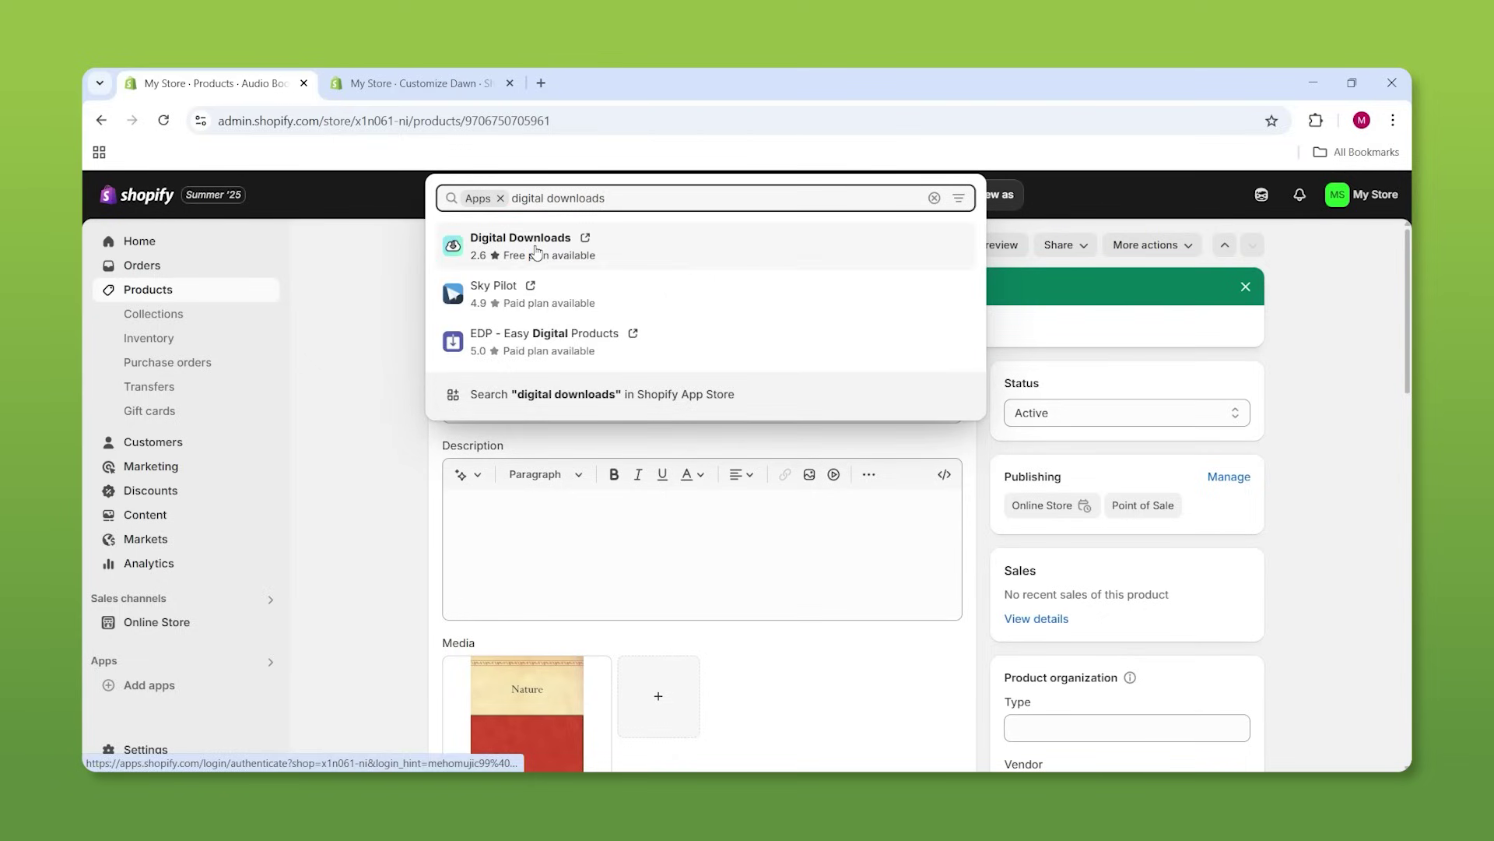
Open the Digital Downloads app listing and install the app in the store
click(536, 245)
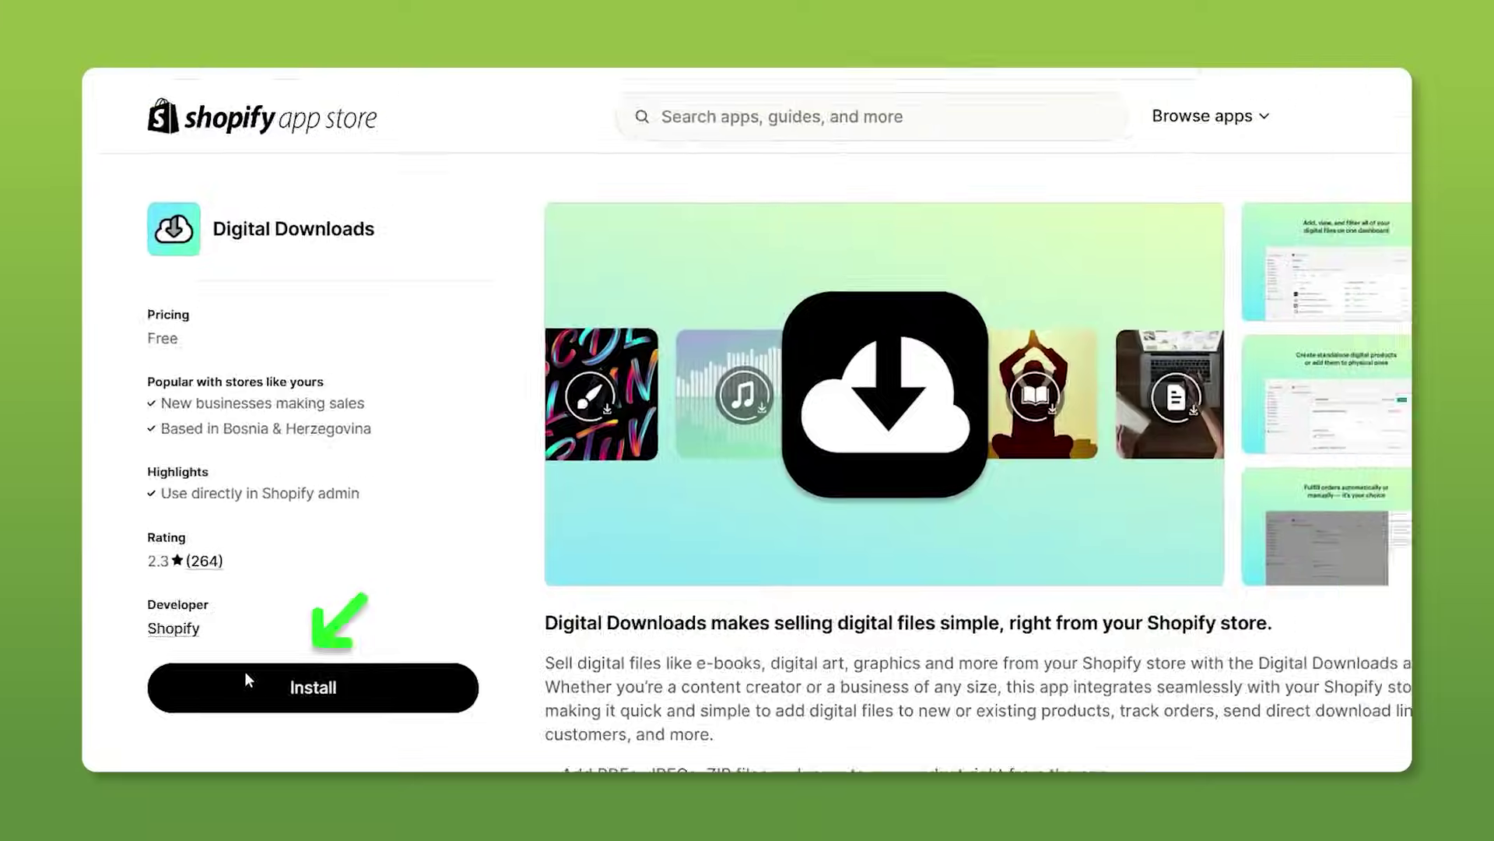
click(246, 679)
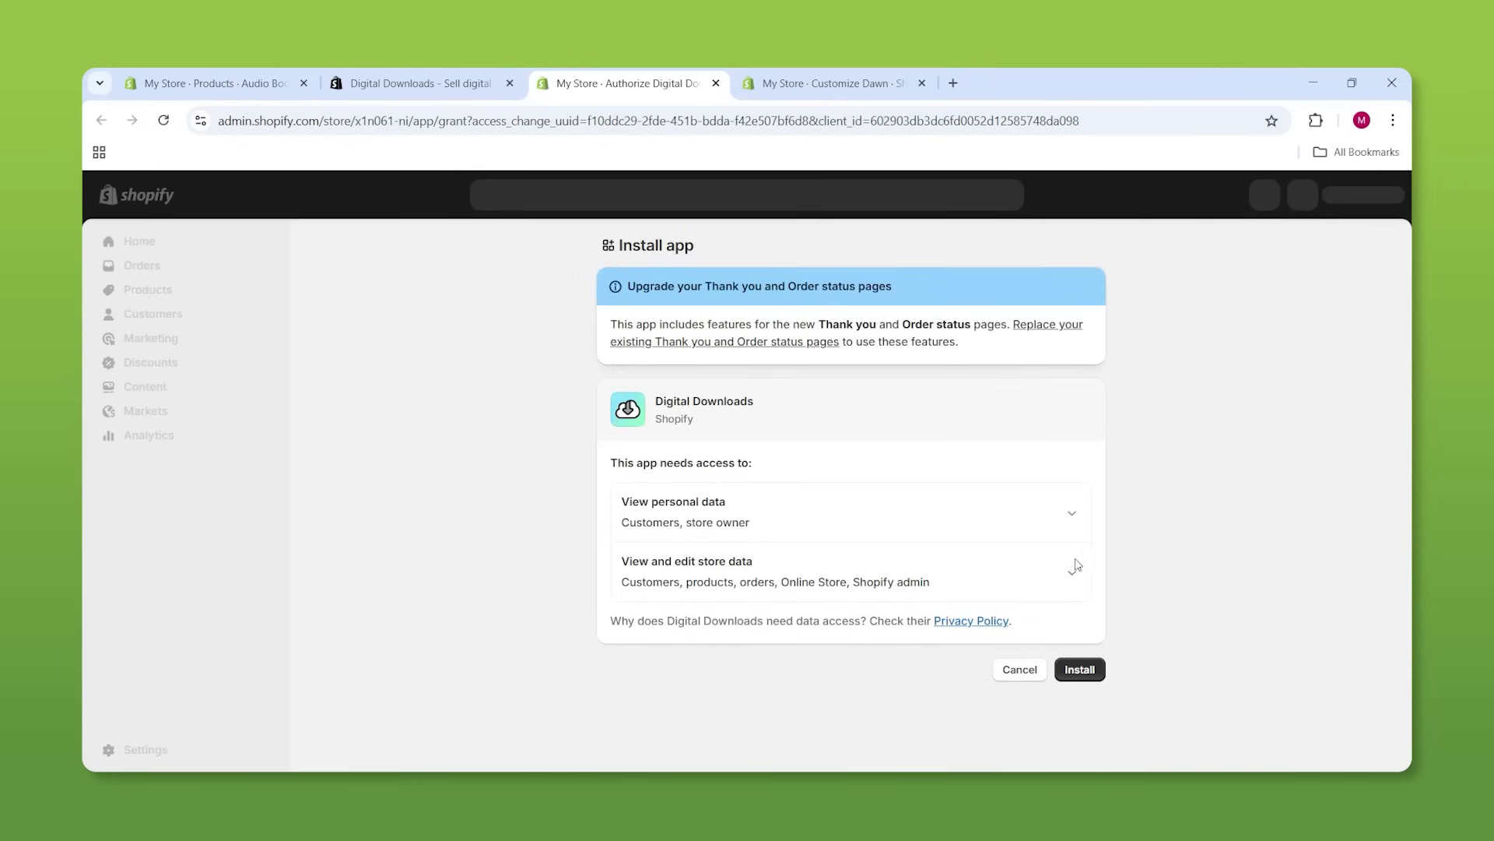
click(1079, 675)
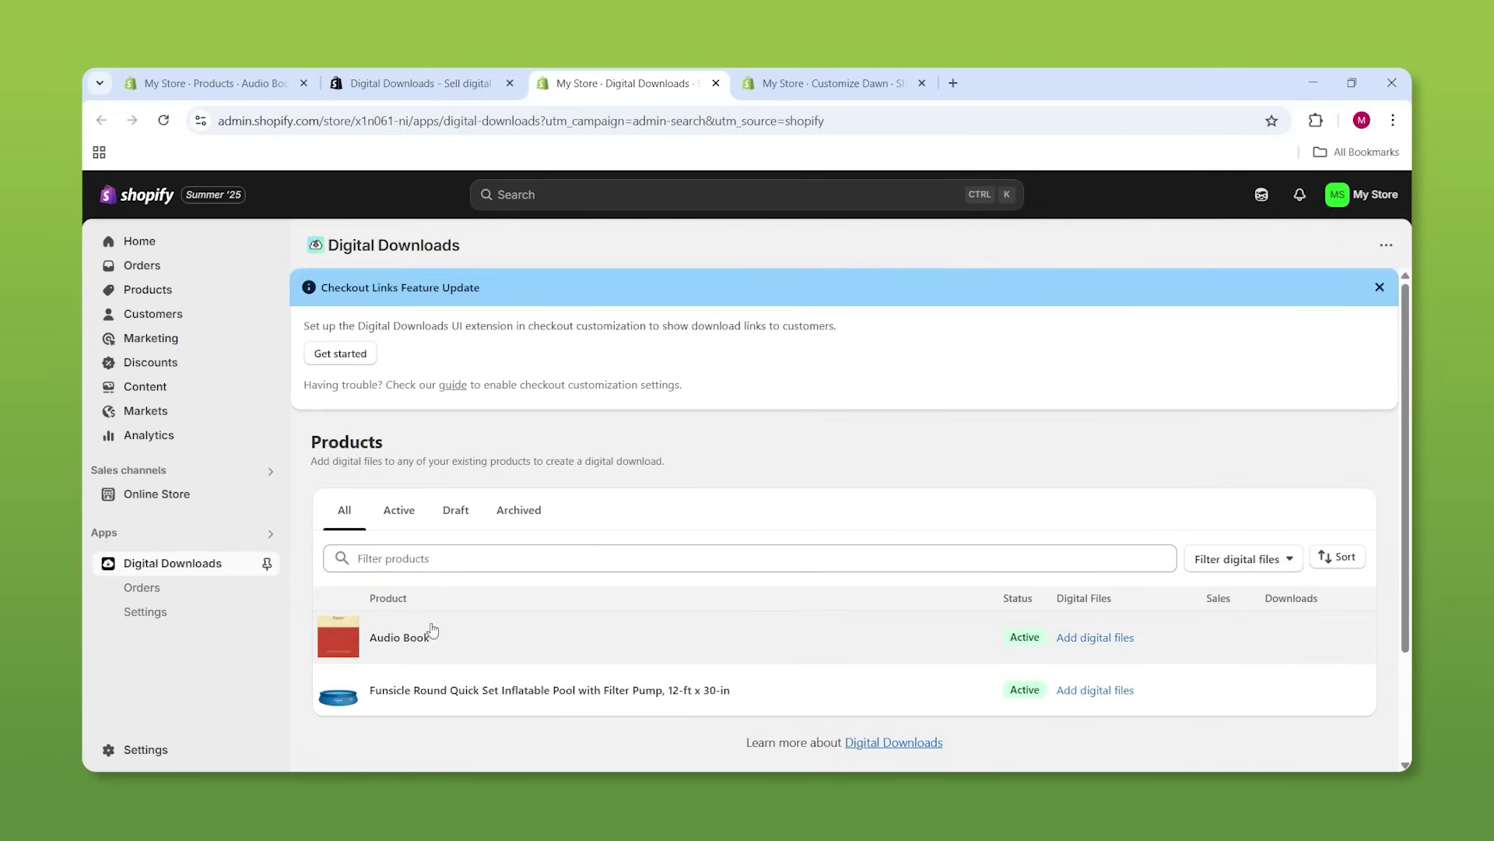
Add the Audio 1.wav file from the desktop to the Audio Book product's digital files
click(549, 629)
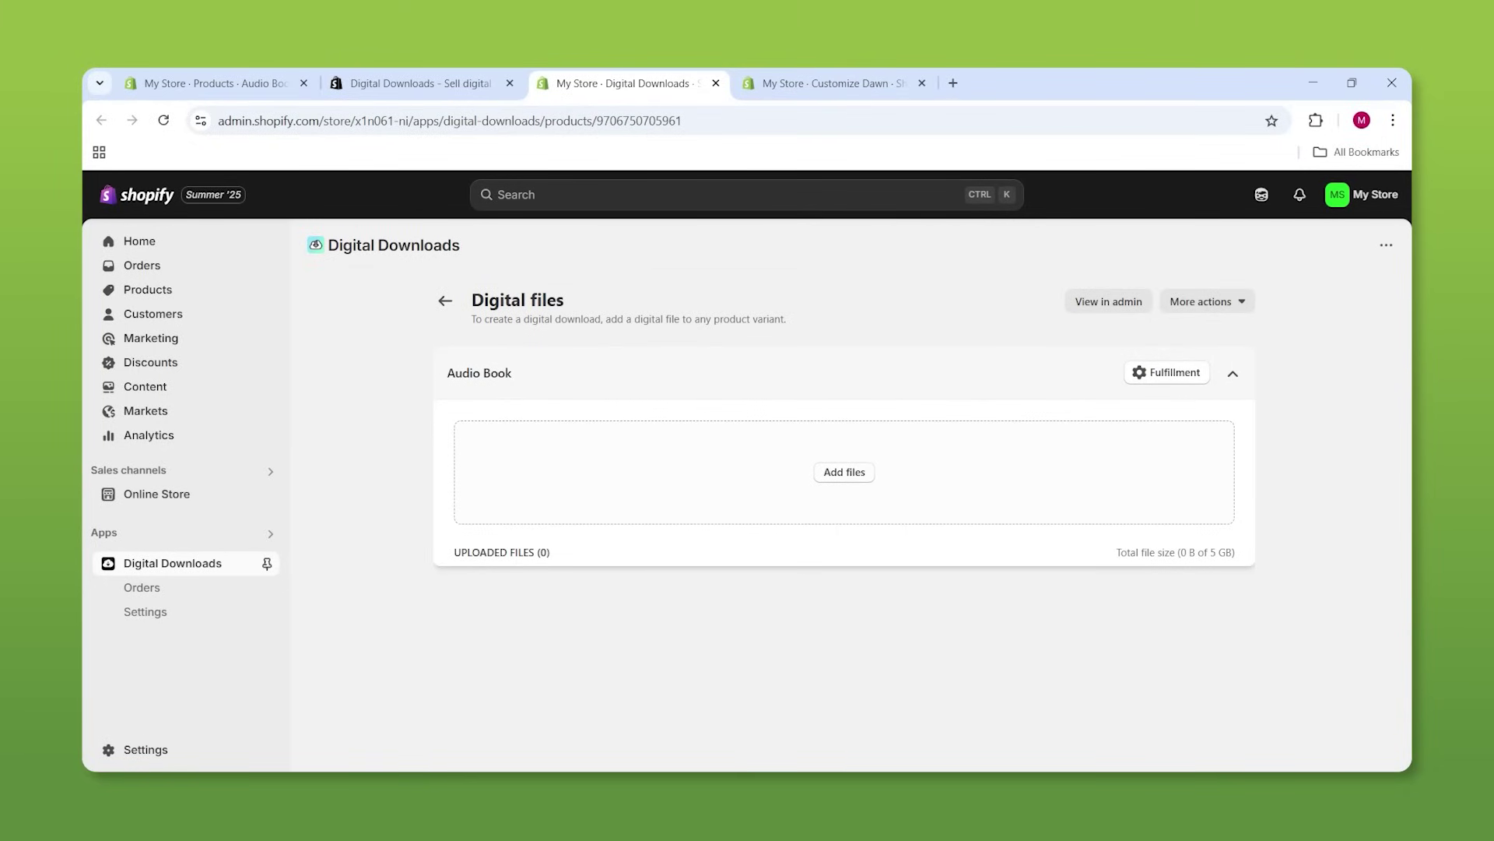
double_click(1070, 90)
drag(1086, 144, 1286, 159)
drag(370, 274, 761, 584)
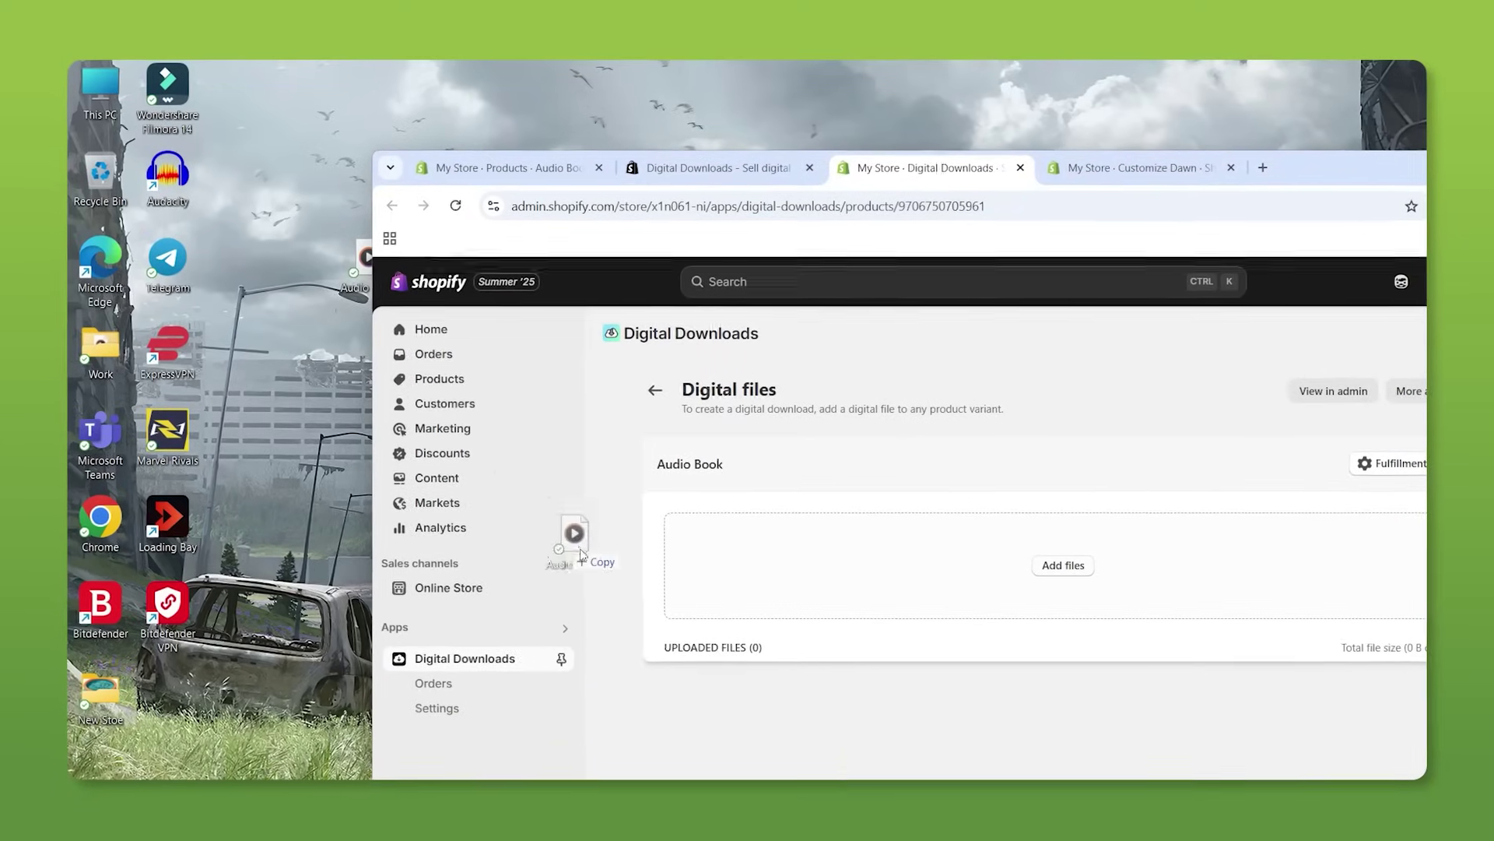
drag(1292, 166, 1150, 146)
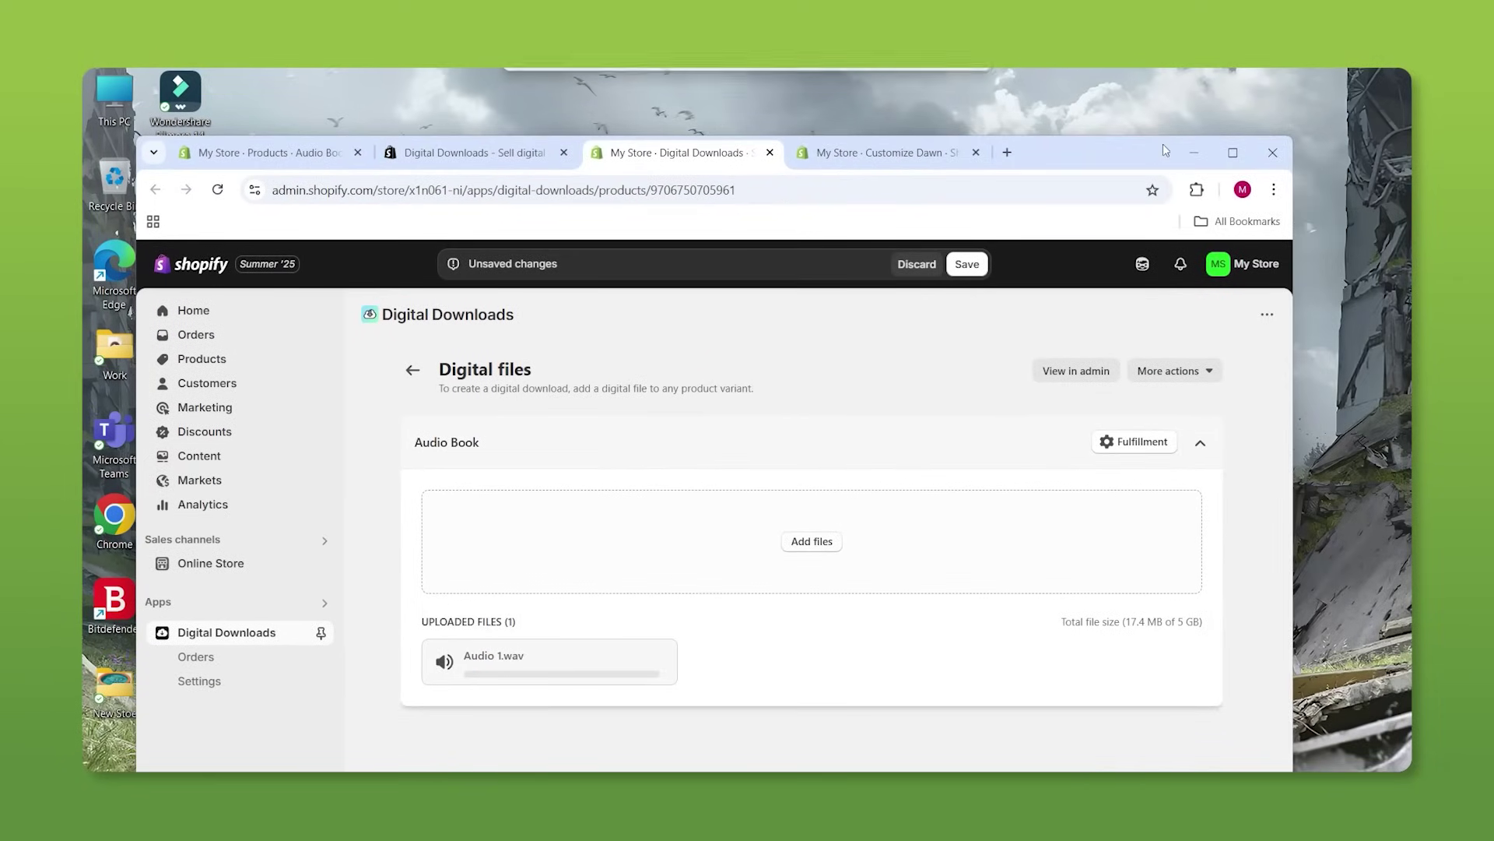
double_click(1150, 146)
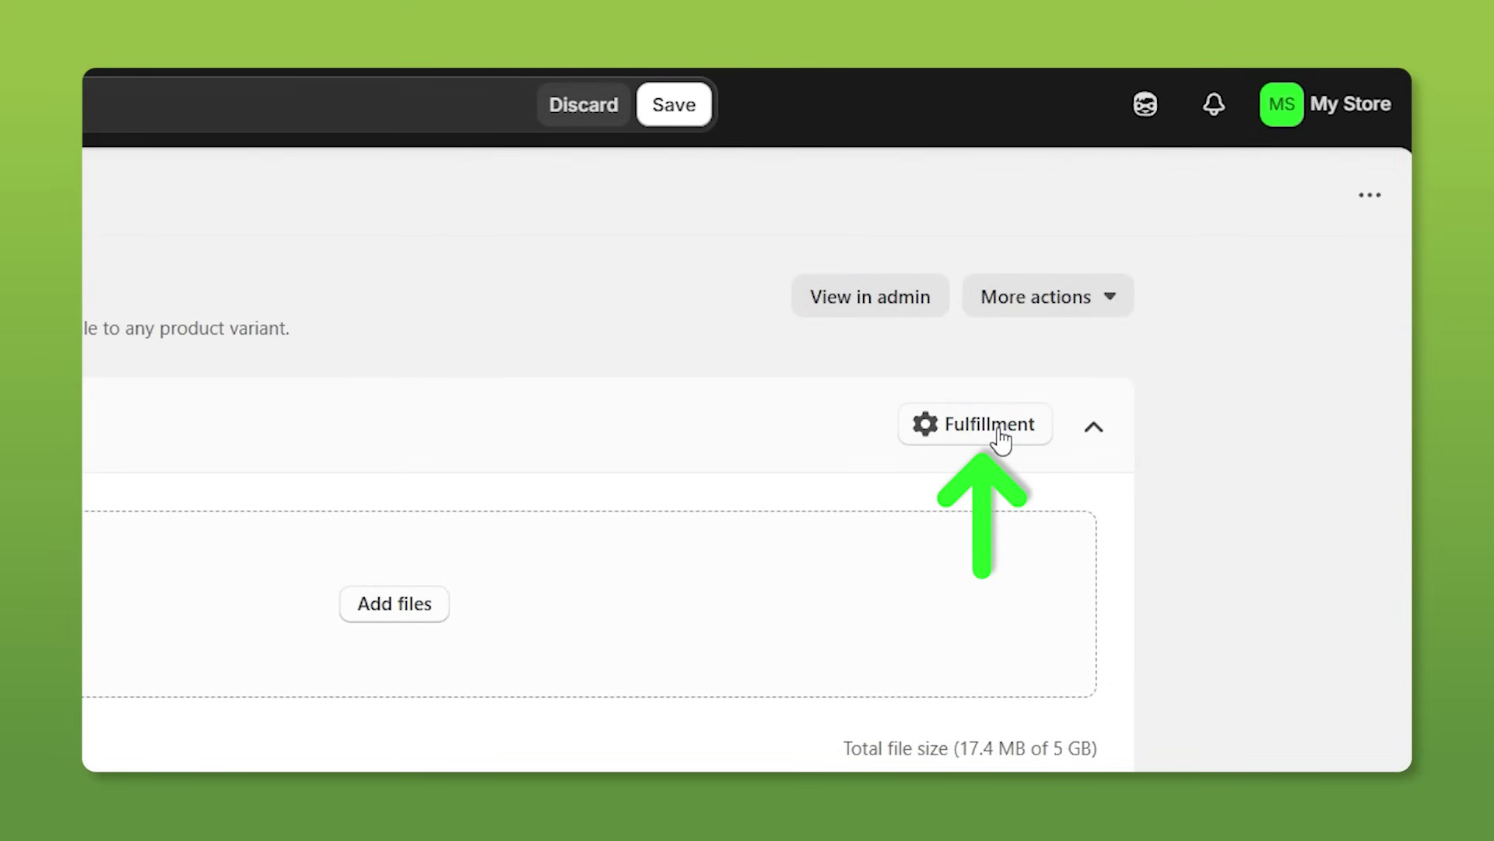
Apply automatic file sending with unlimited downloads in the Audio Book's fulfillment settings
click(1001, 440)
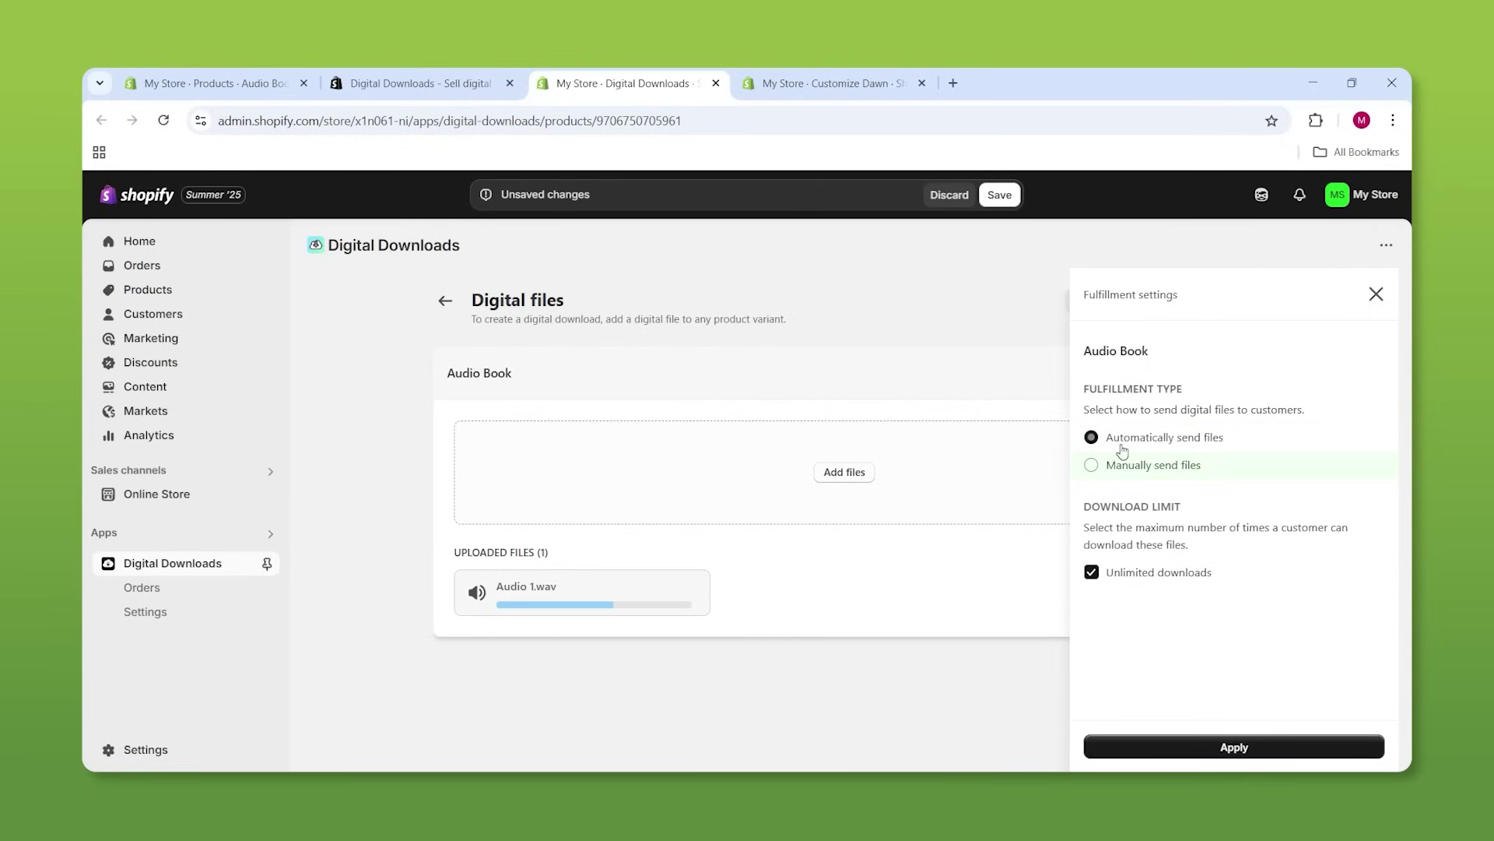
click(1149, 578)
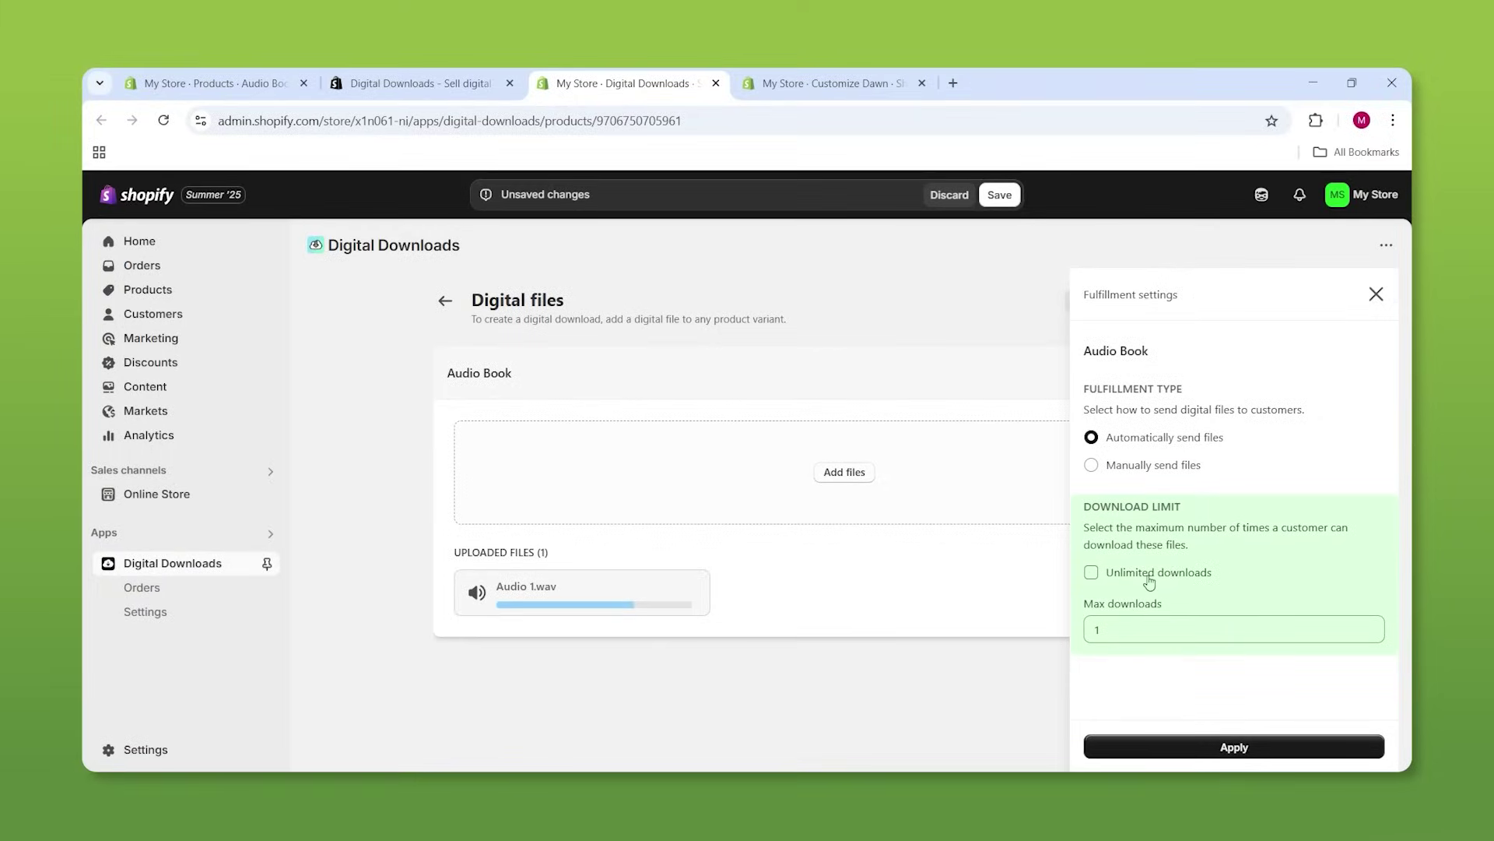
click(1092, 573)
click(1234, 747)
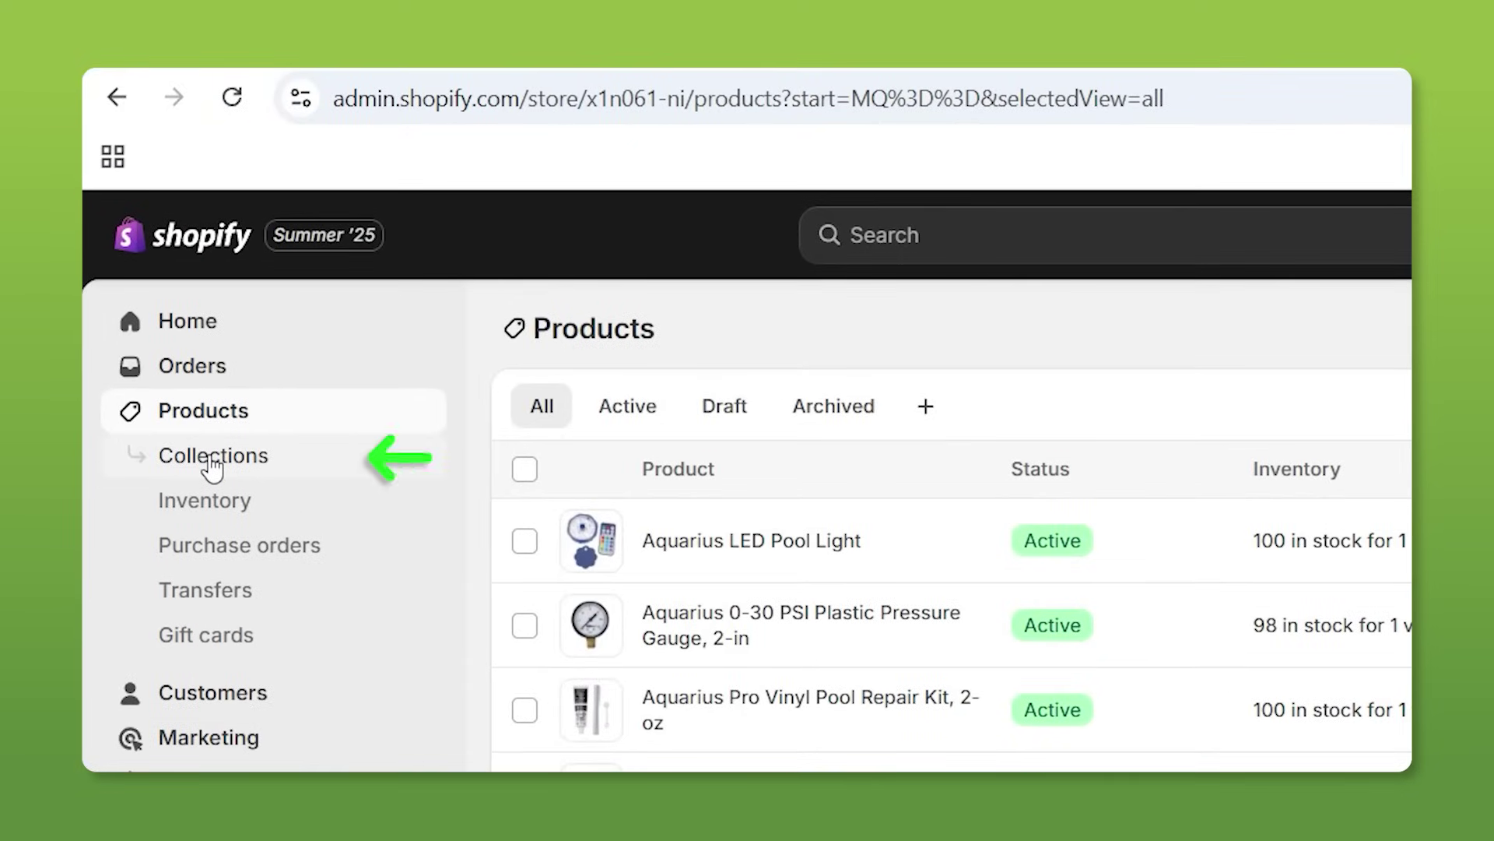
Start a new product collection and title it Pool
click(210, 456)
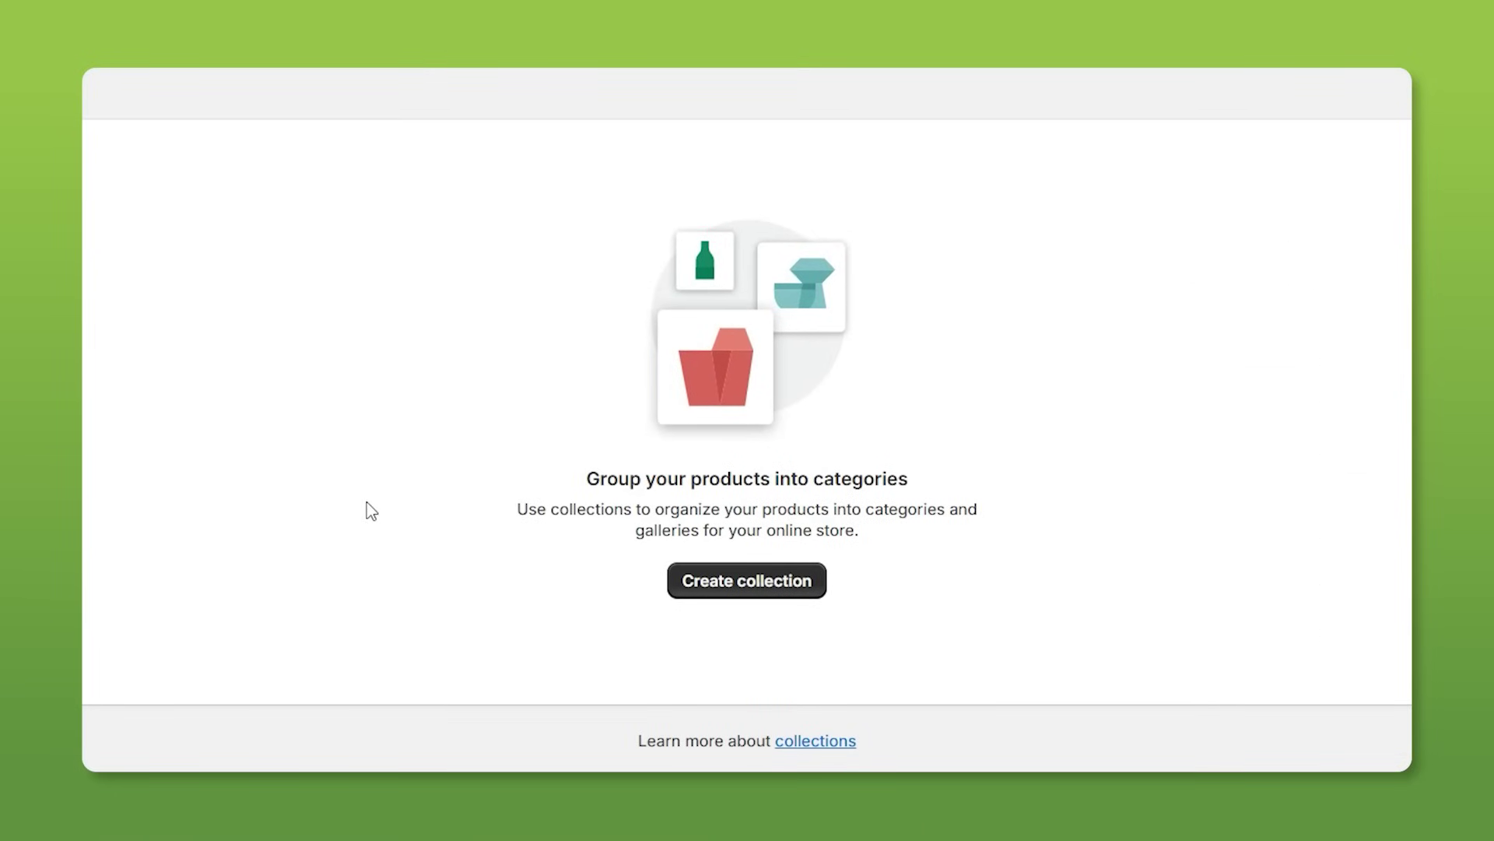
click(710, 585)
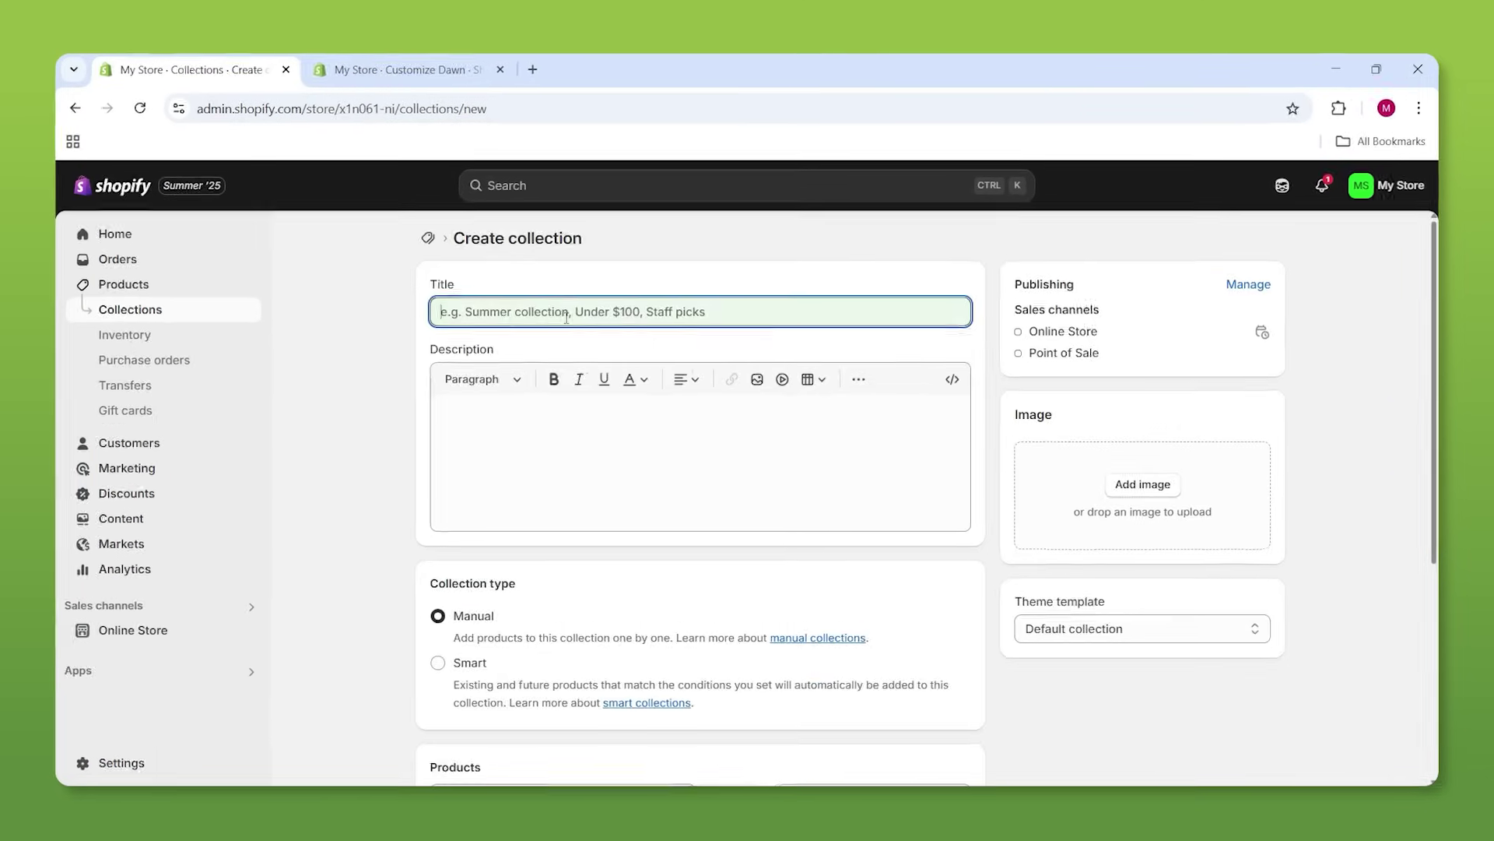
text(Pool)
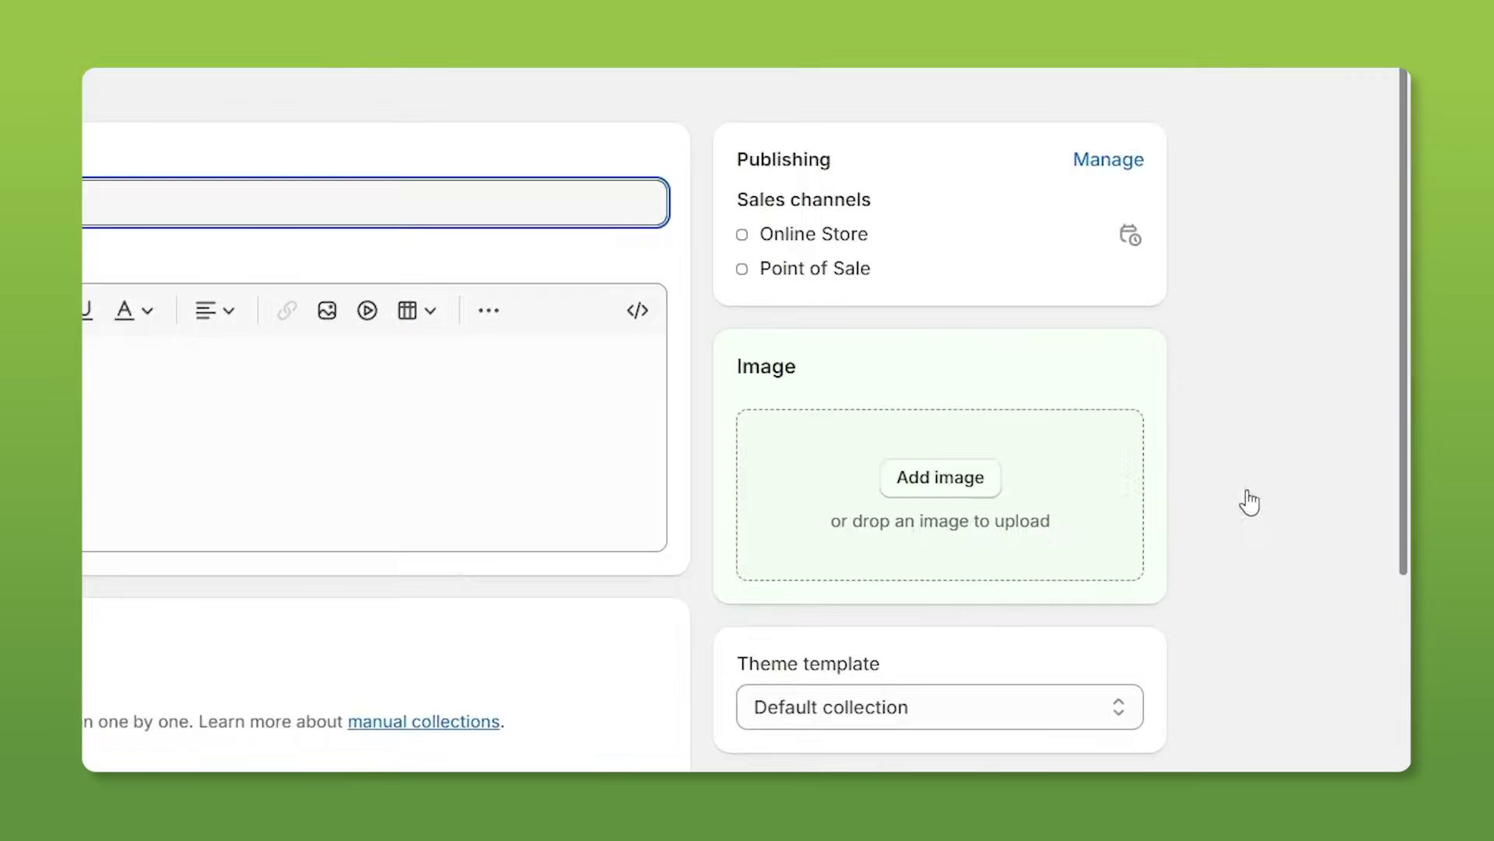
Add the Bestway pool ground sheet, Blue Wave winter cover and Coleman oval swimming pool to the manual Pool collection
scroll(934, 350, down, 2)
scroll(957, 347, up, 2)
scroll(811, 374, down, 2)
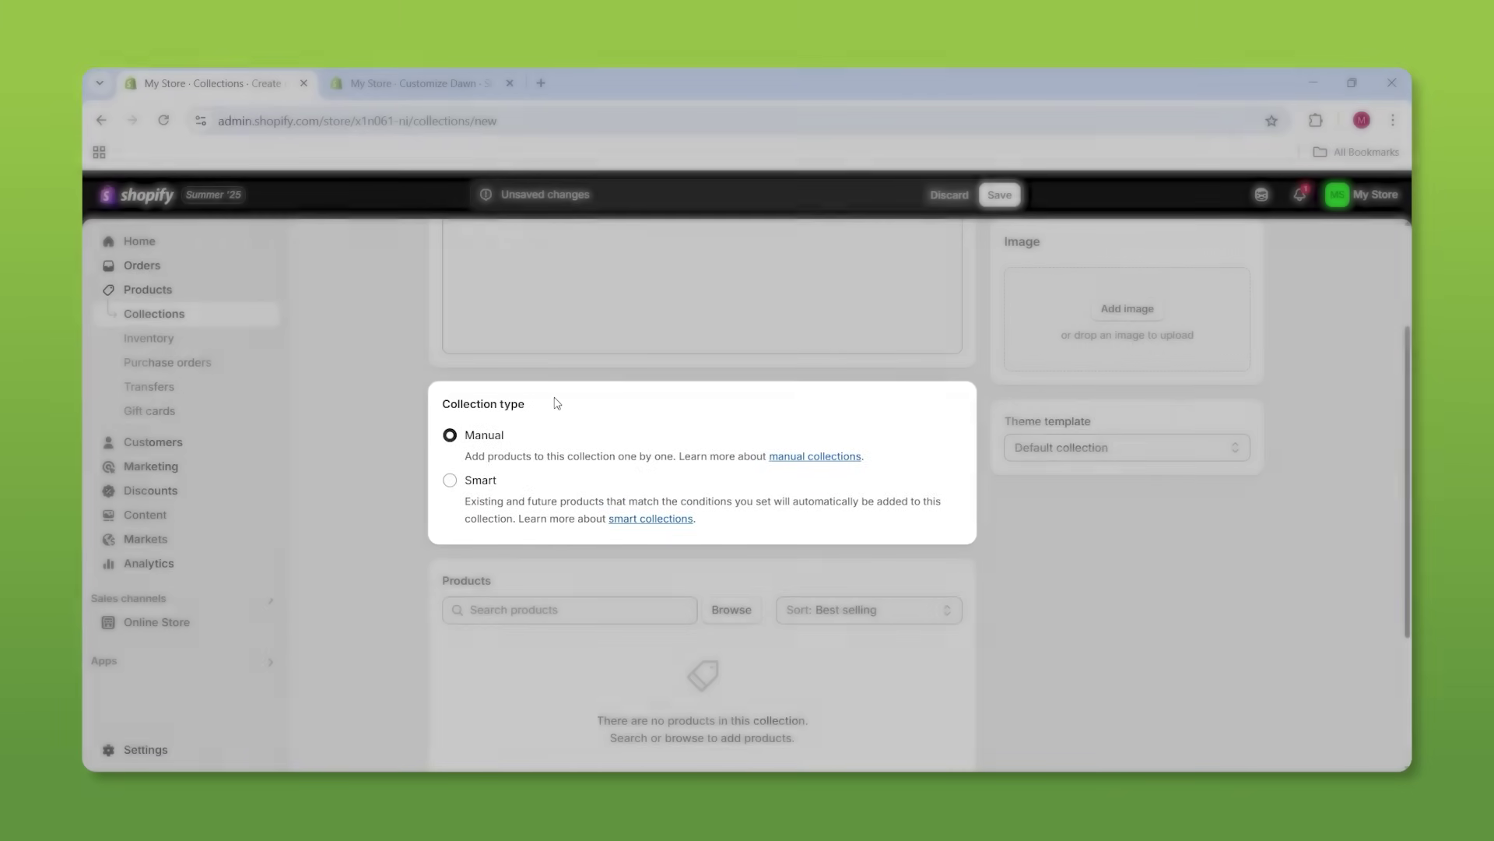
scroll(700, 545, down, 1)
click(729, 524)
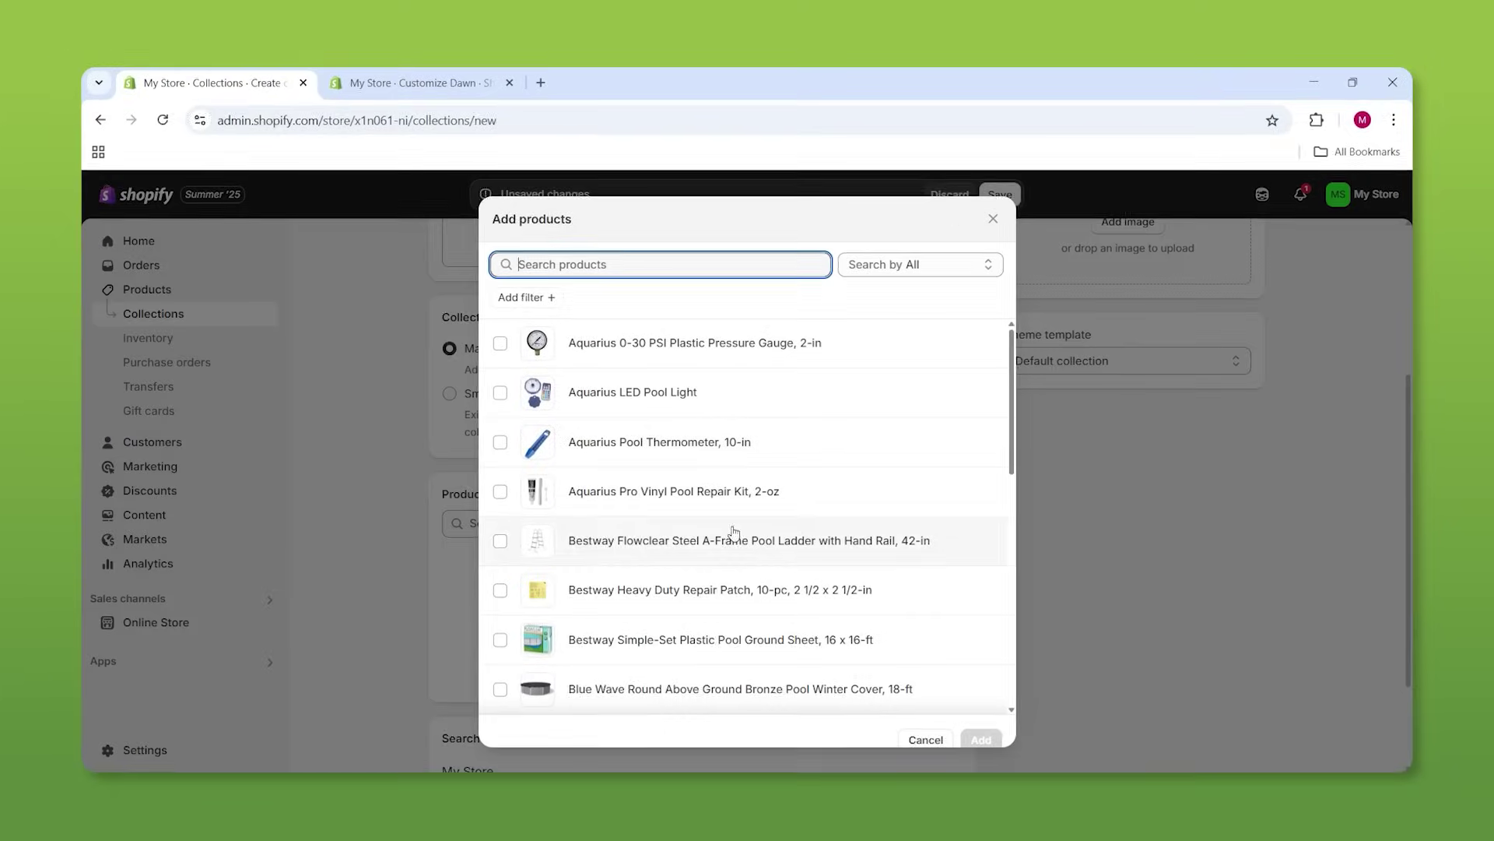
scroll(732, 533, down, 2)
click(584, 479)
click(587, 515)
click(704, 576)
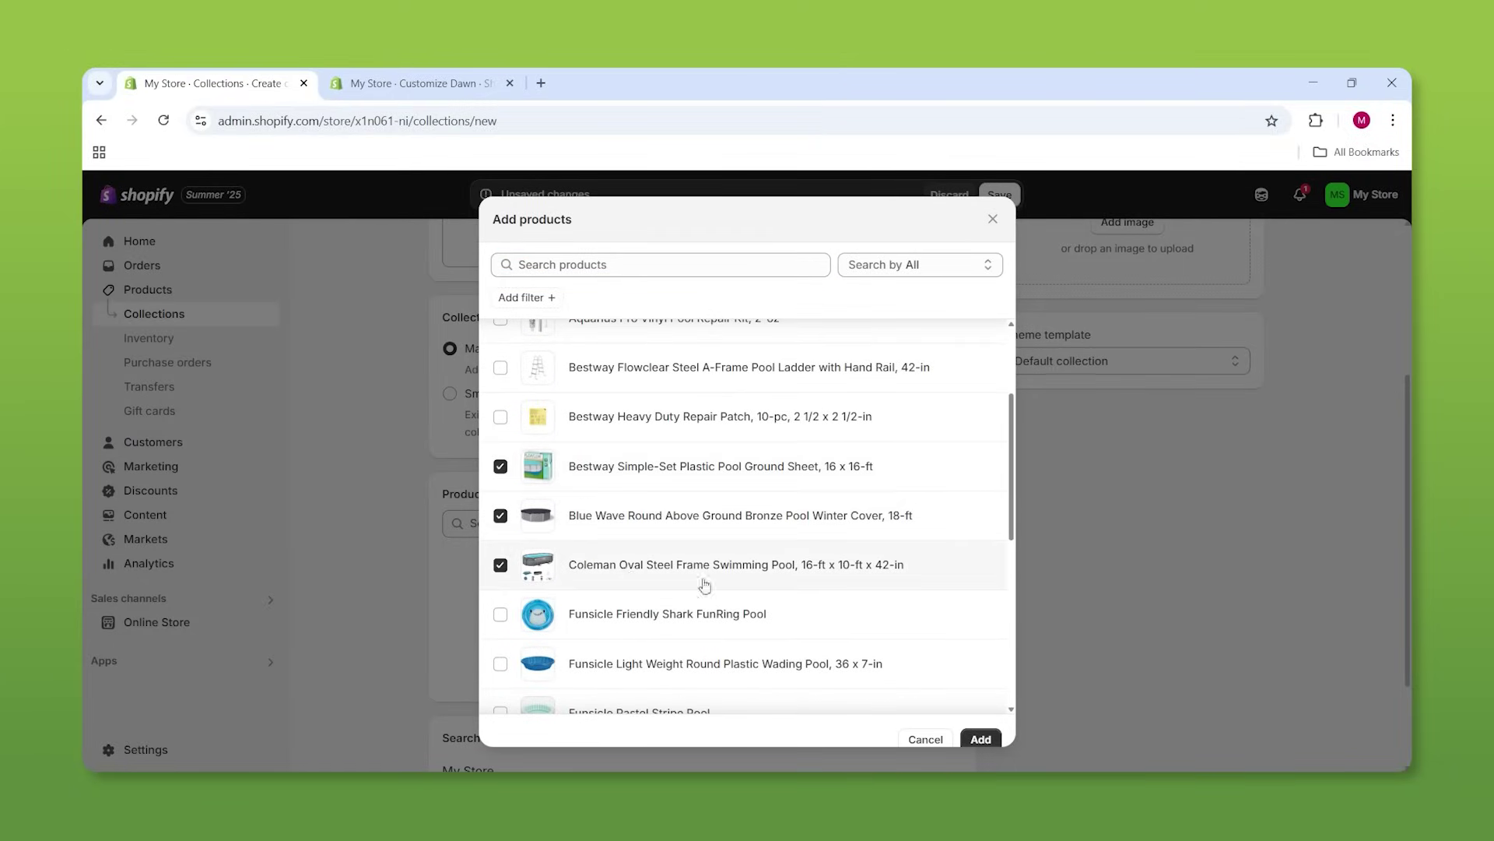
click(981, 738)
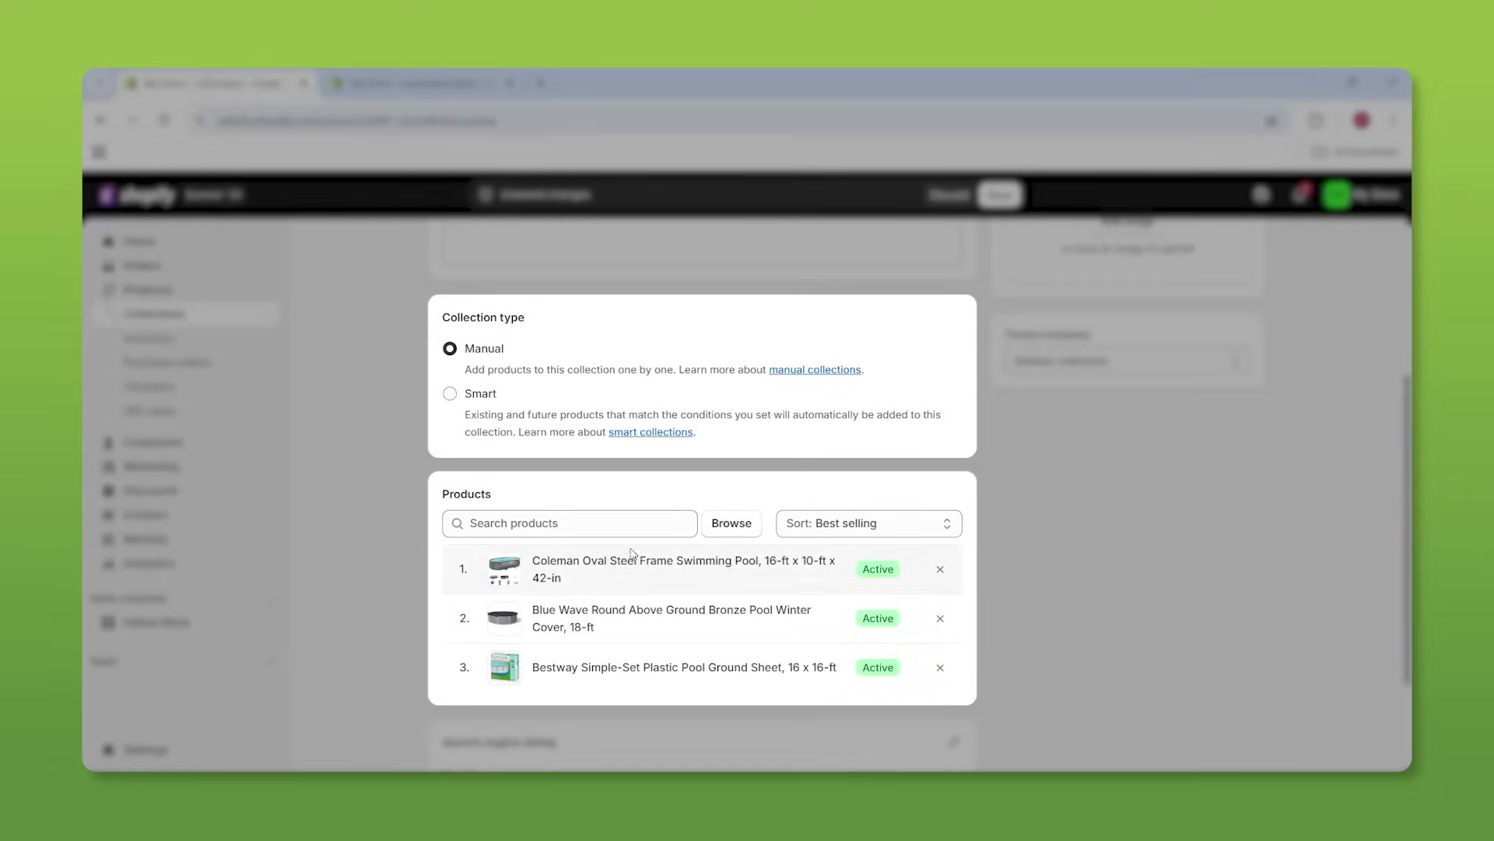
View the conditions of the Smart collection type and set the Pool collection back to Manual
click(450, 393)
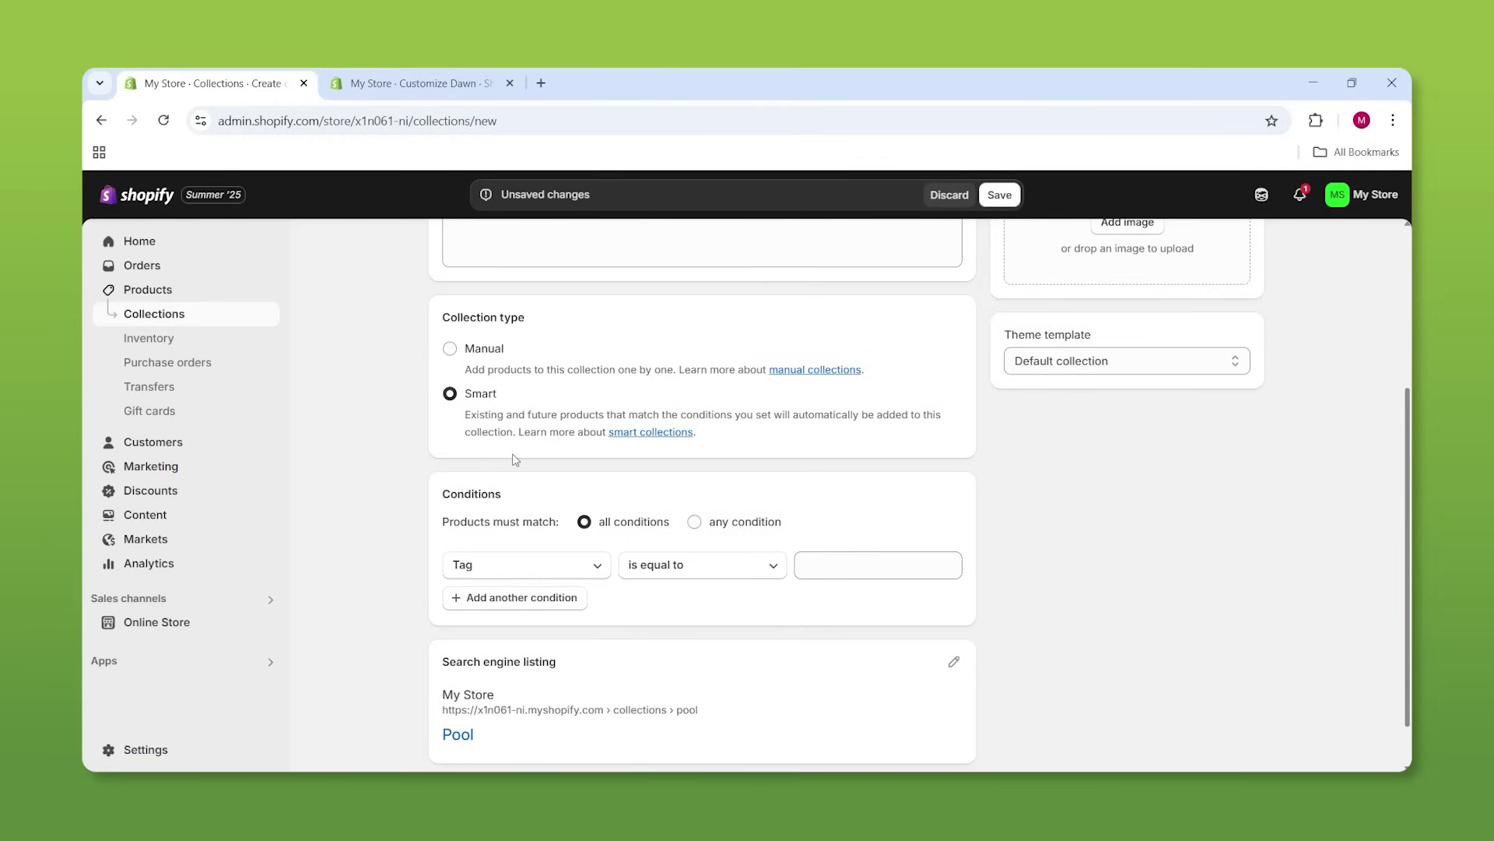
click(450, 348)
scroll(848, 539, up, 3)
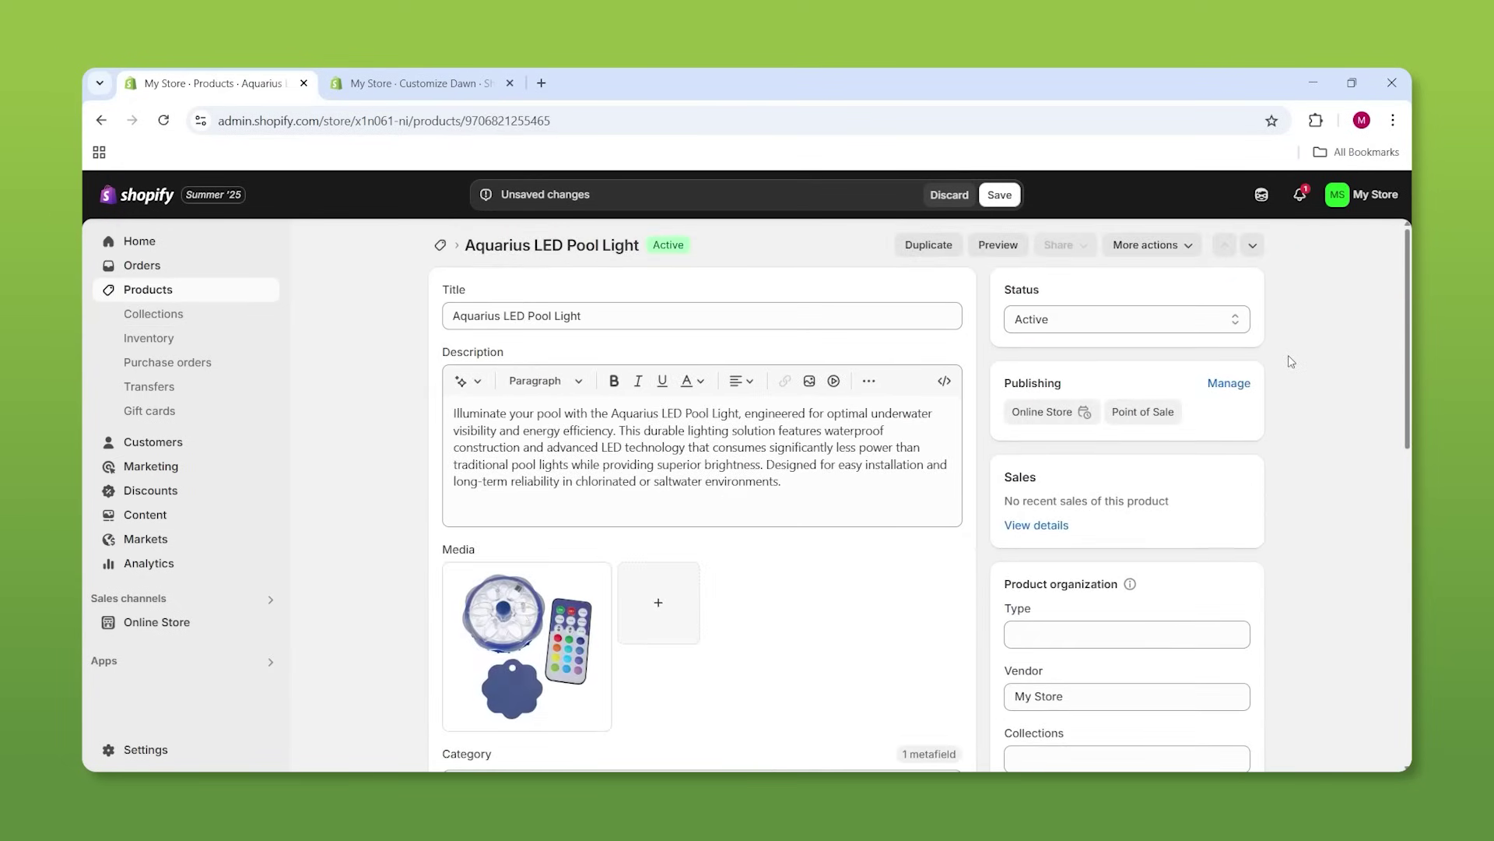
Assign the Aquarius LED Pool Light product to the Accessories collection and save it
scroll(1291, 360, down, 2)
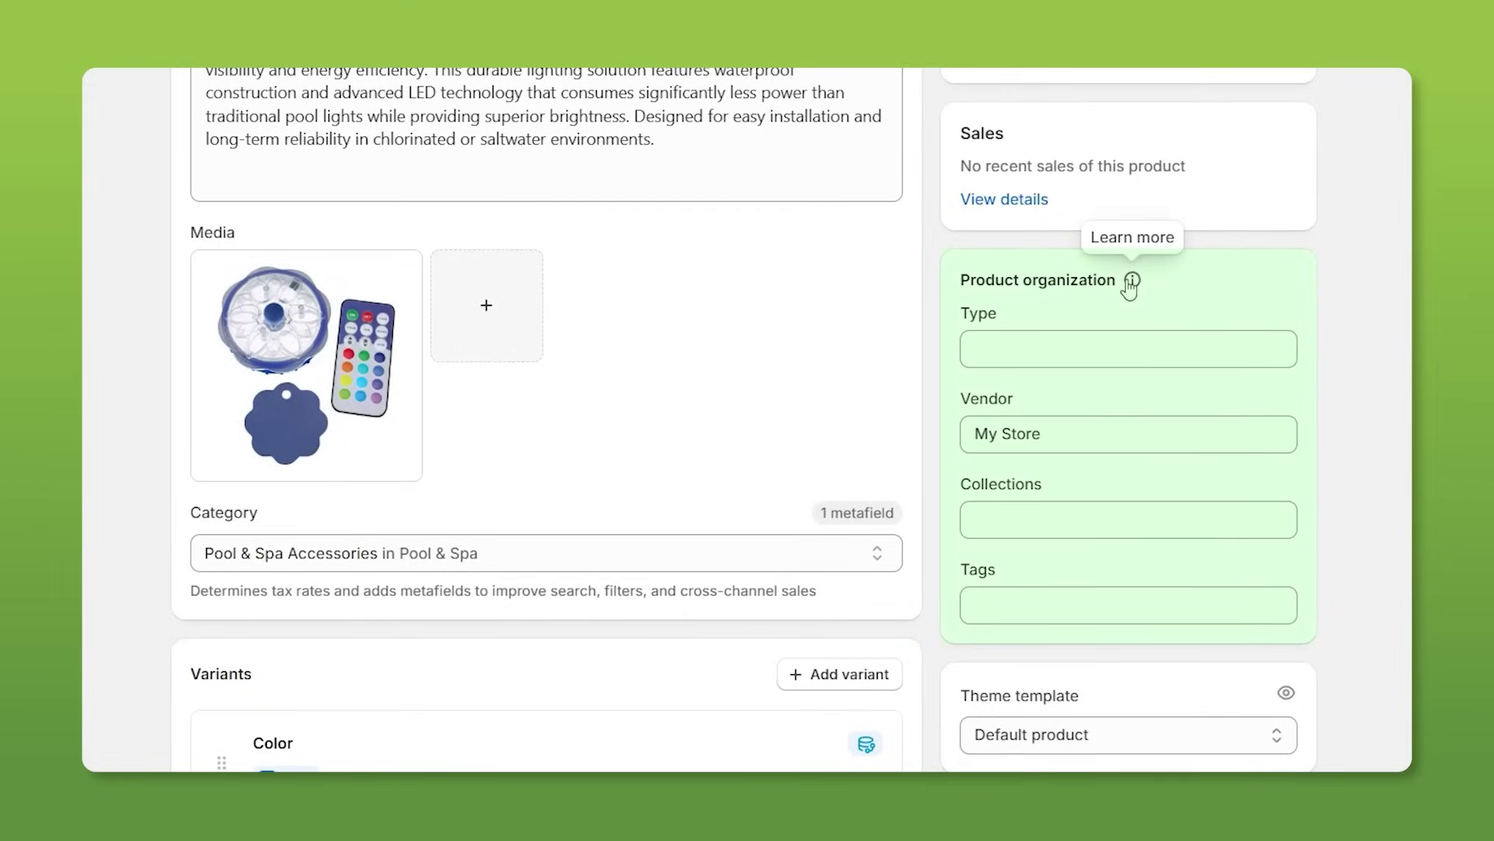
click(1039, 518)
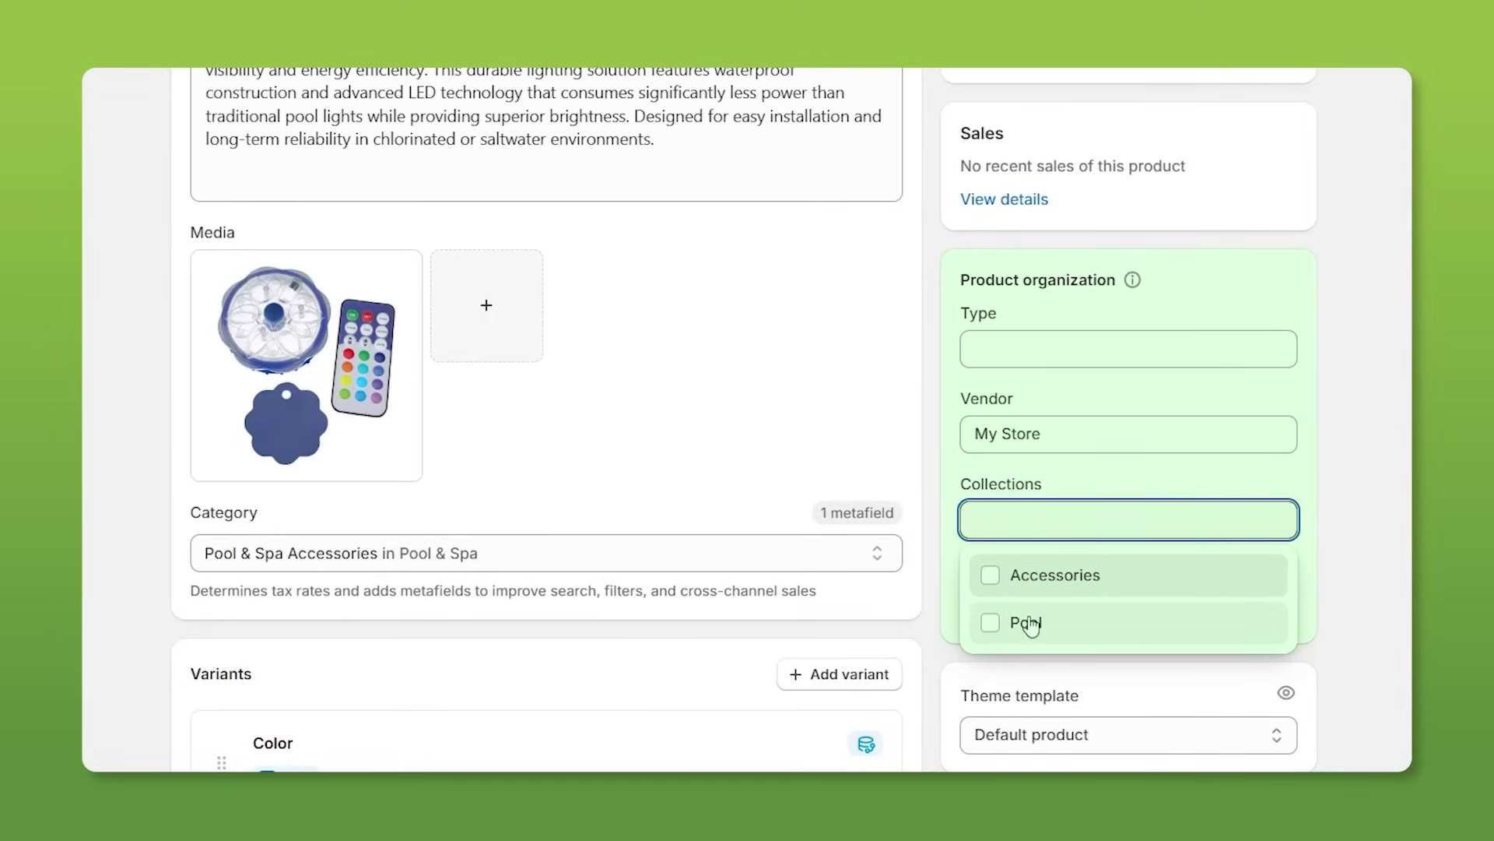
click(1000, 579)
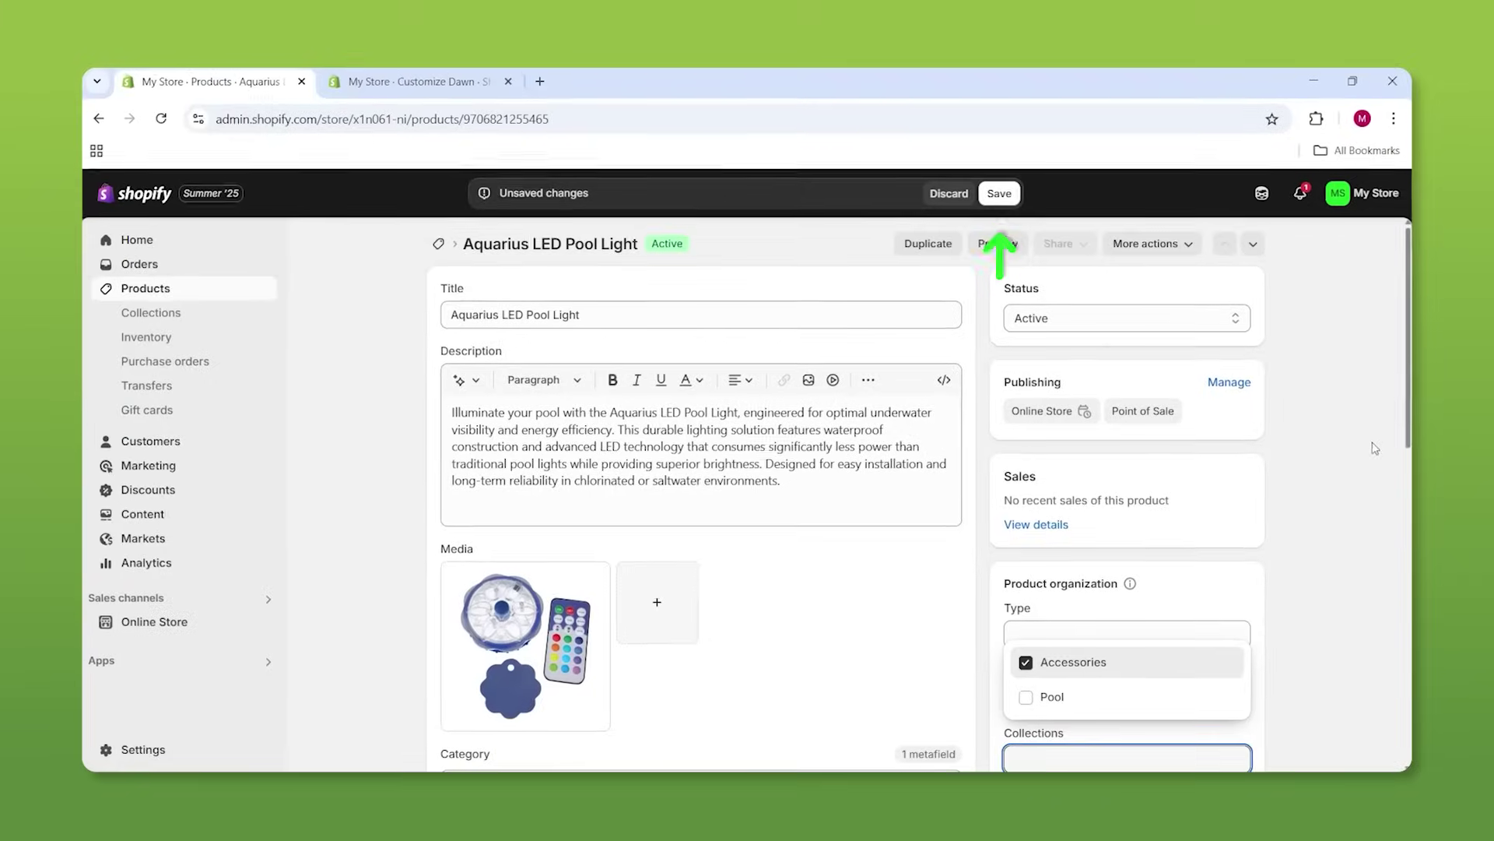
click(1020, 189)
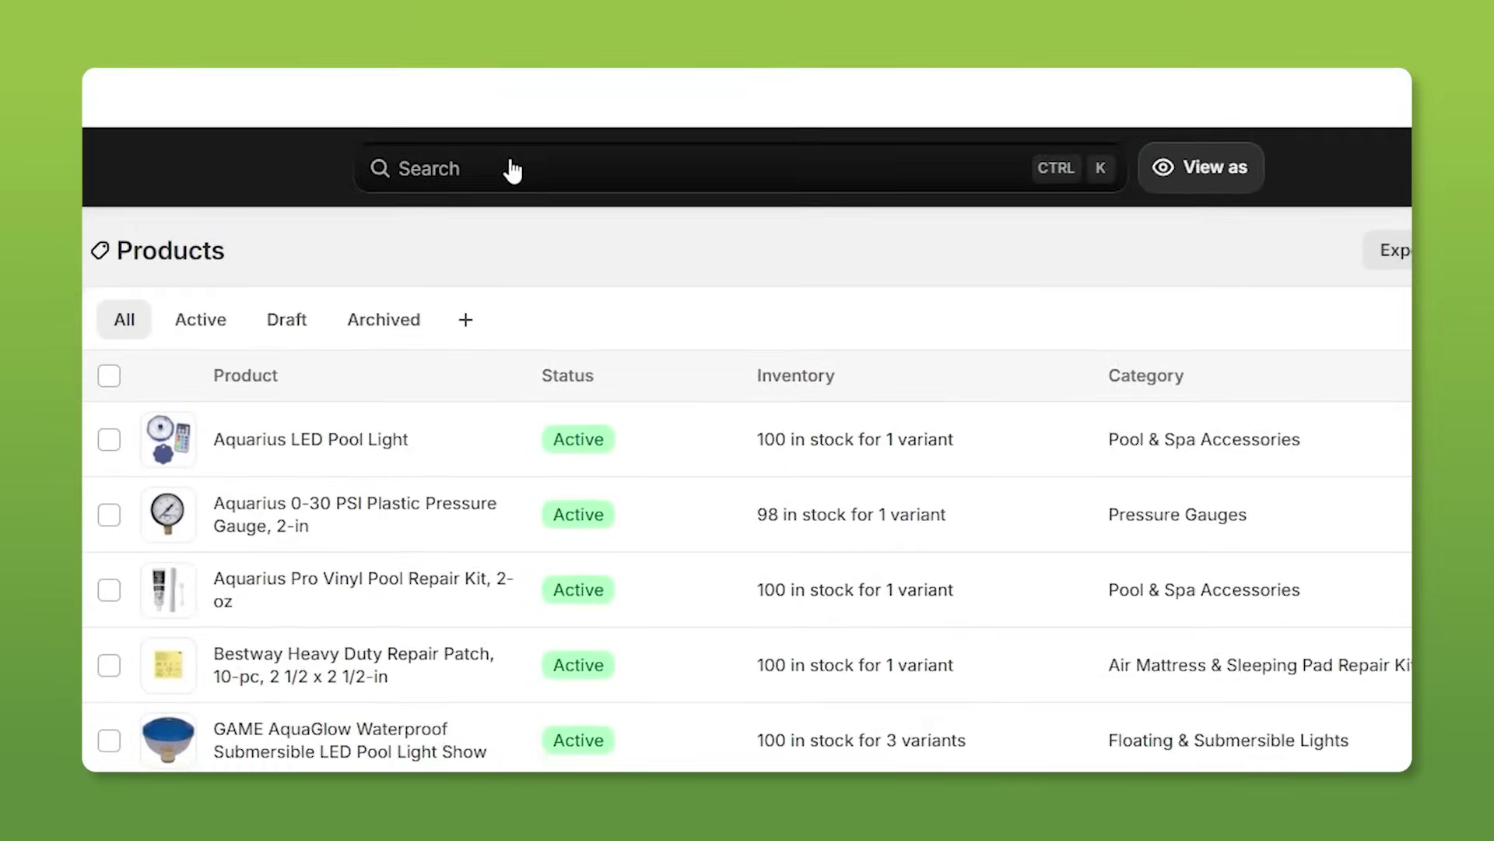
Search the admin for "menu" and open the store's Main menu for editing
click(513, 170)
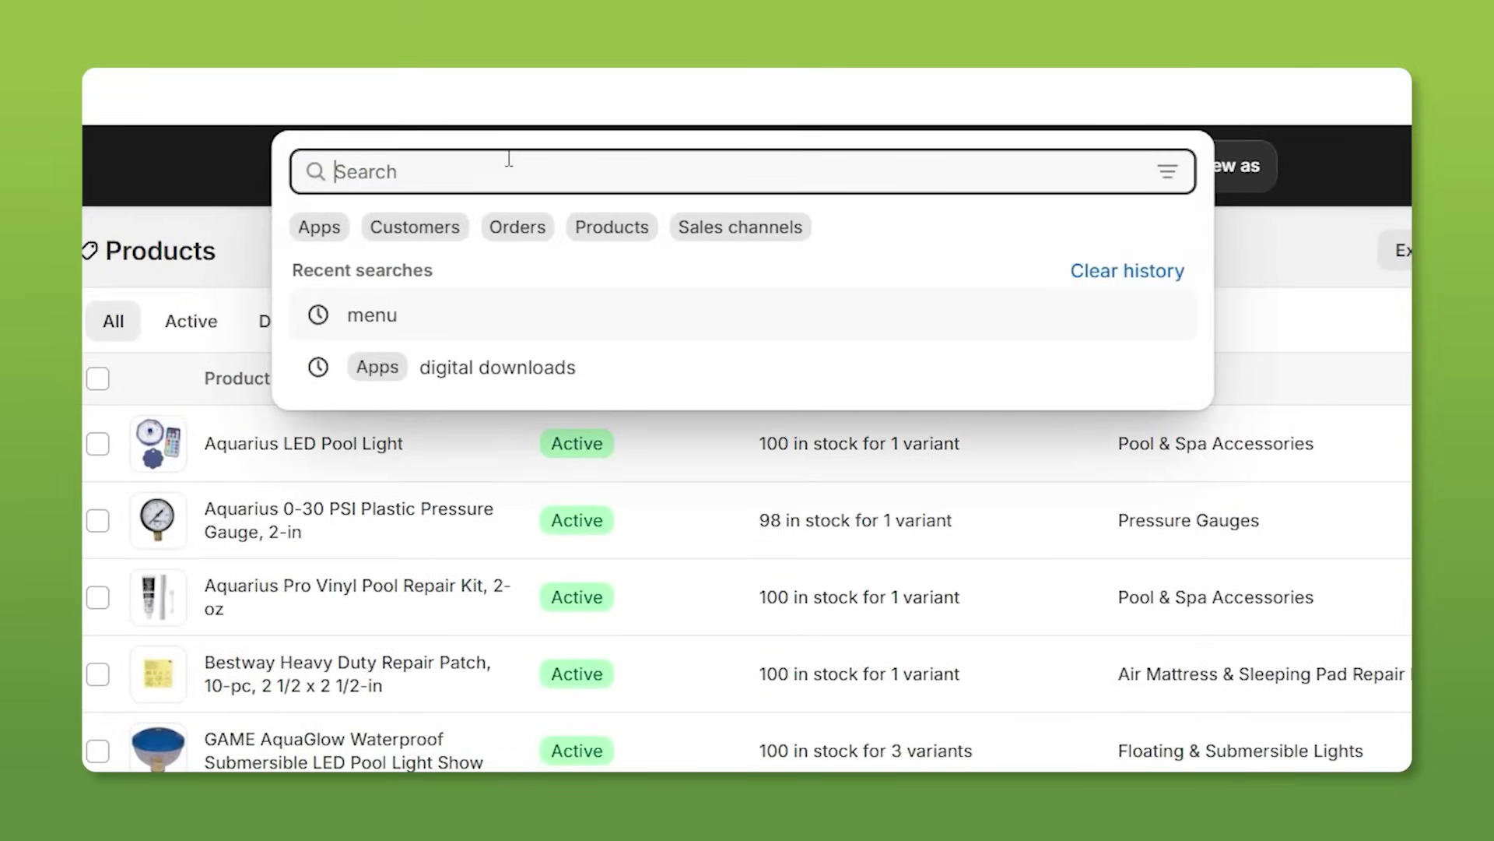
click(418, 327)
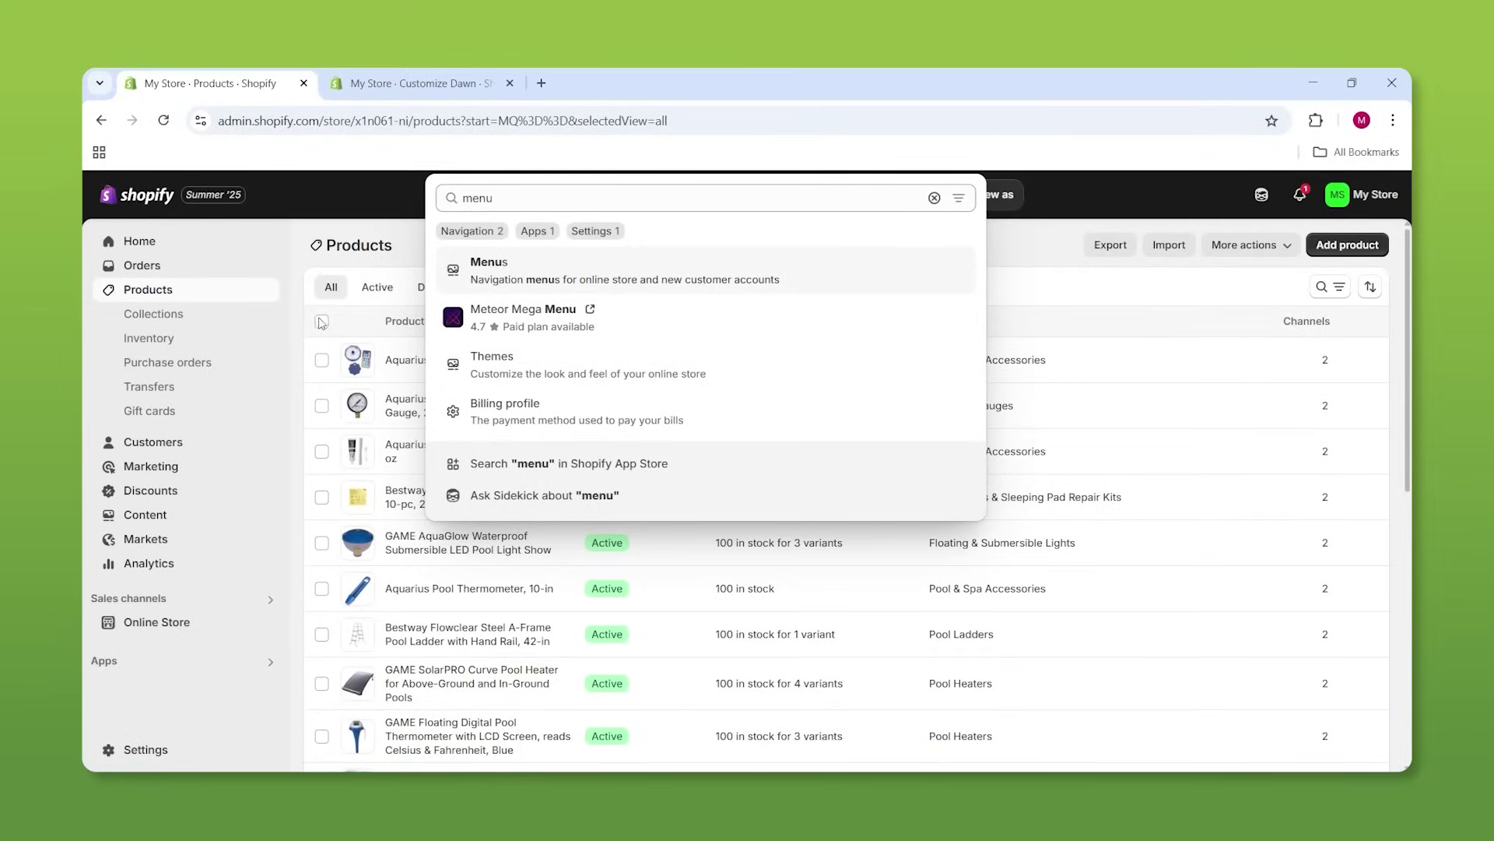
click(590, 277)
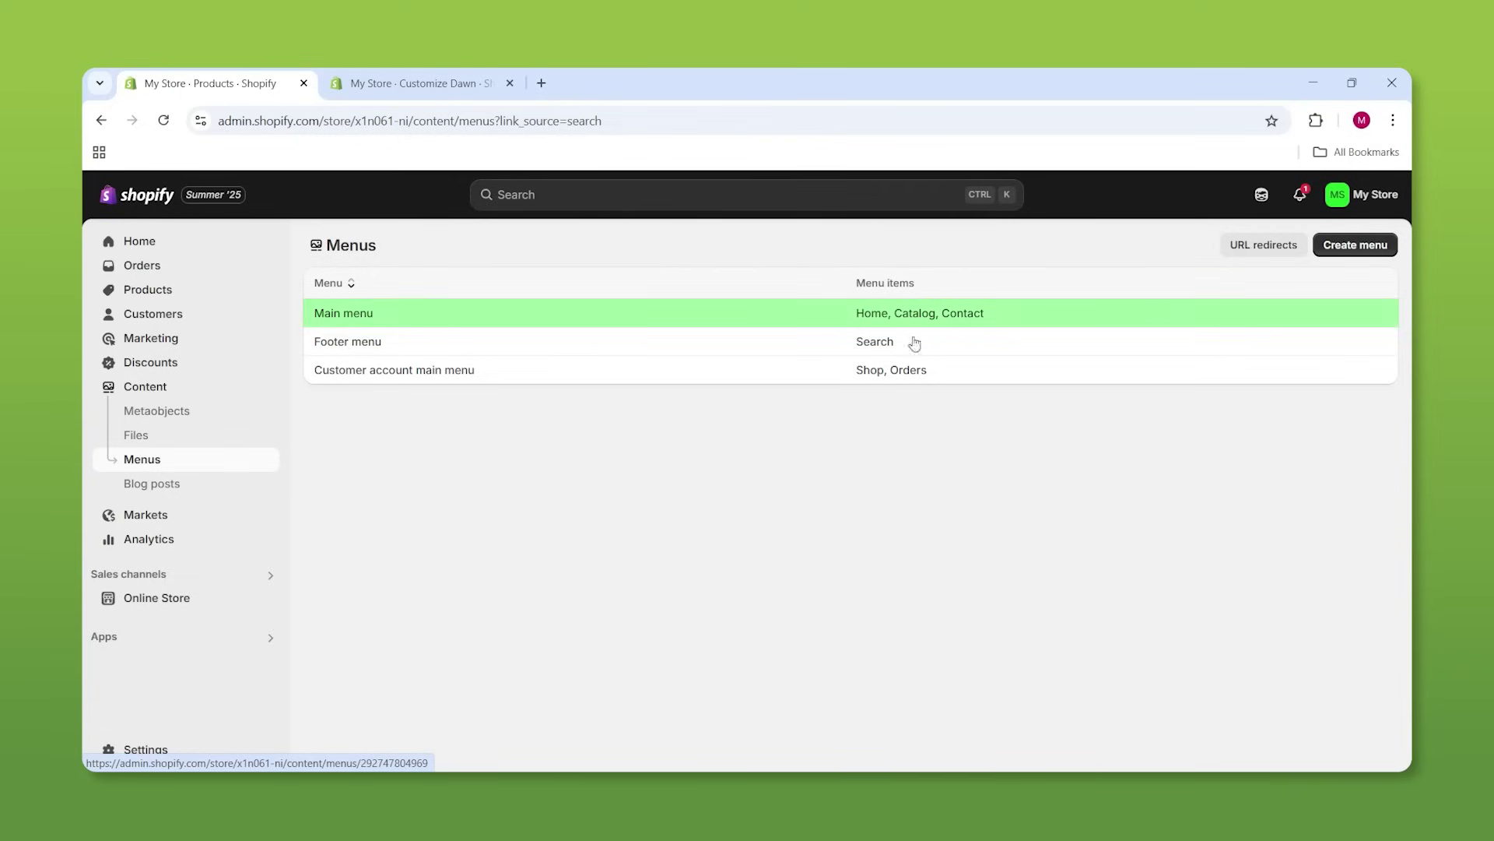
click(490, 315)
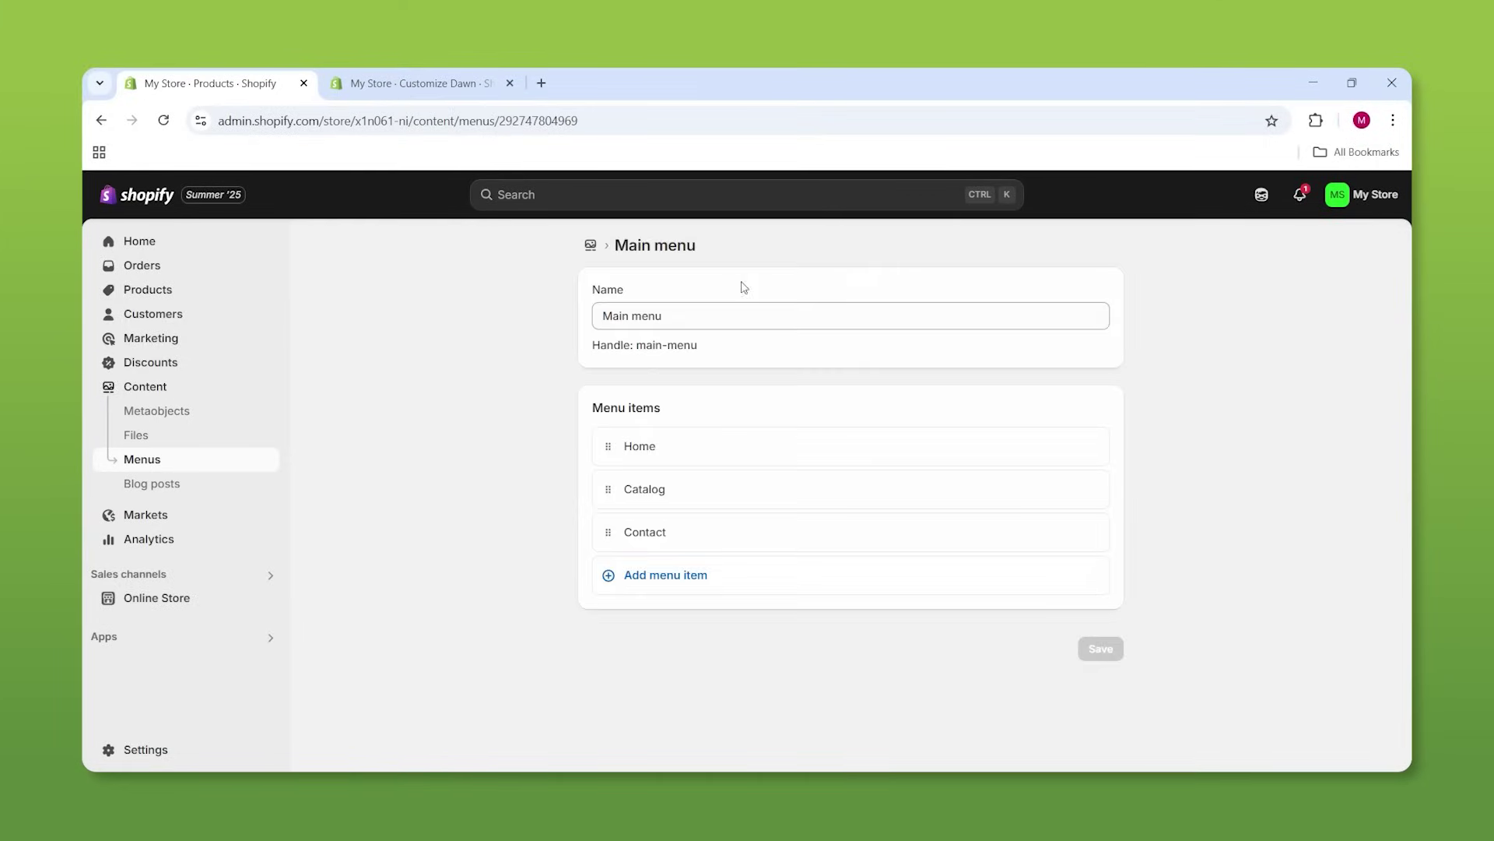
Add a menu item to the Main menu that links to the Accessories collection
click(620, 585)
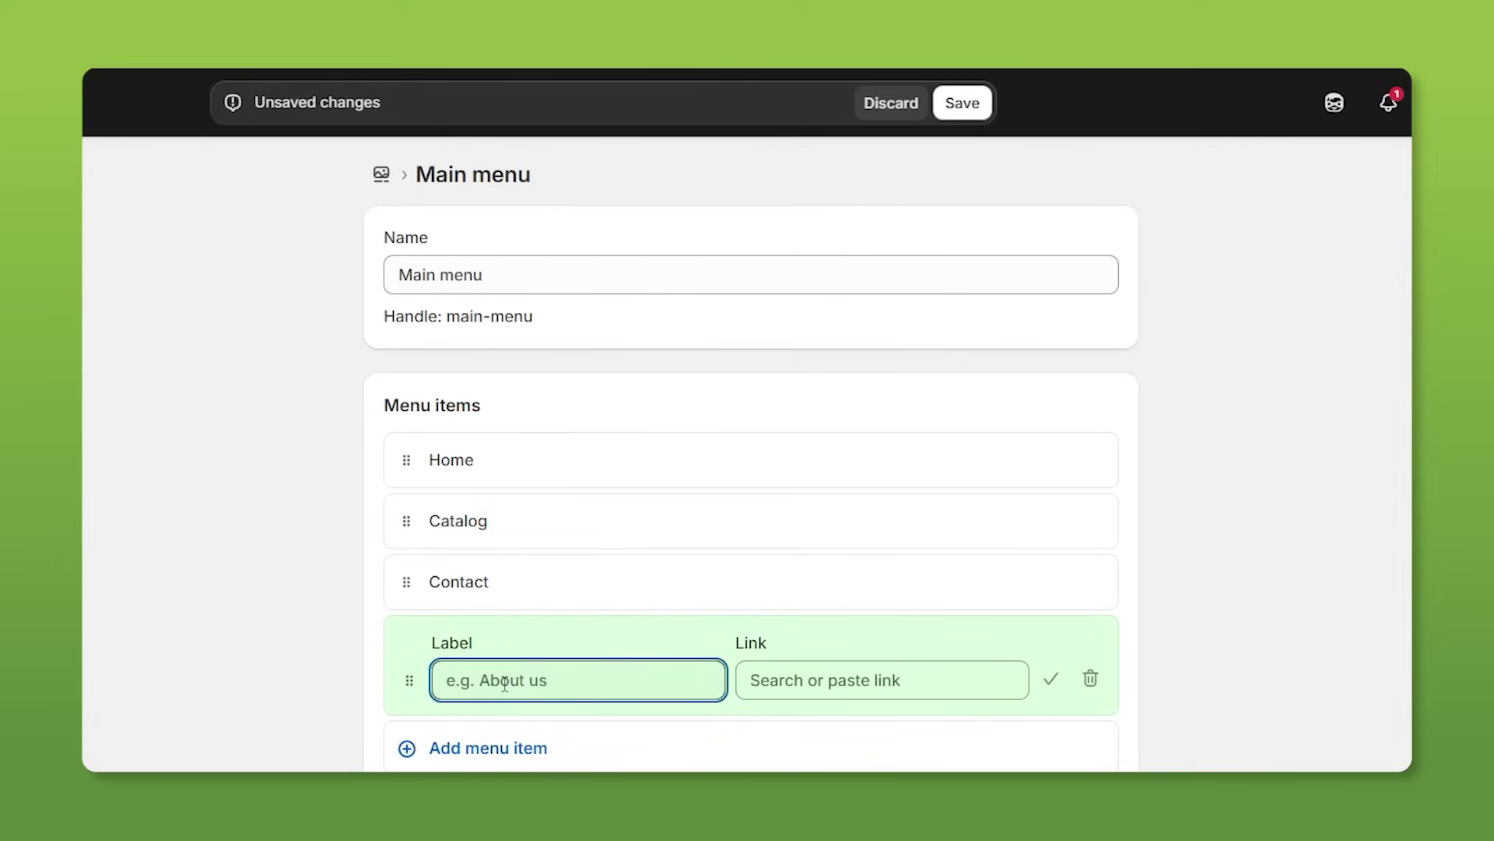
click(767, 683)
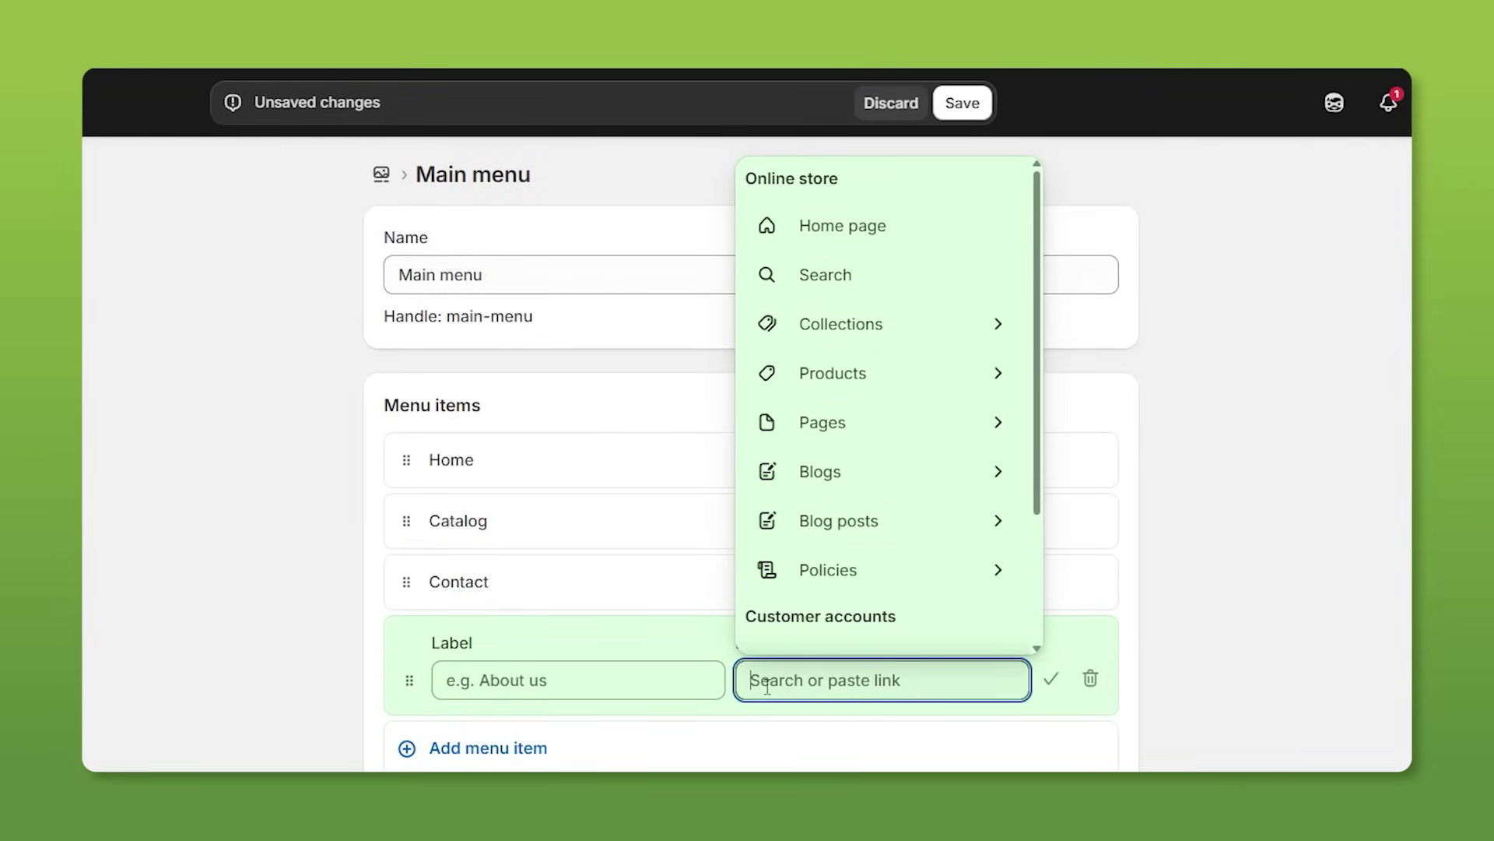
click(997, 324)
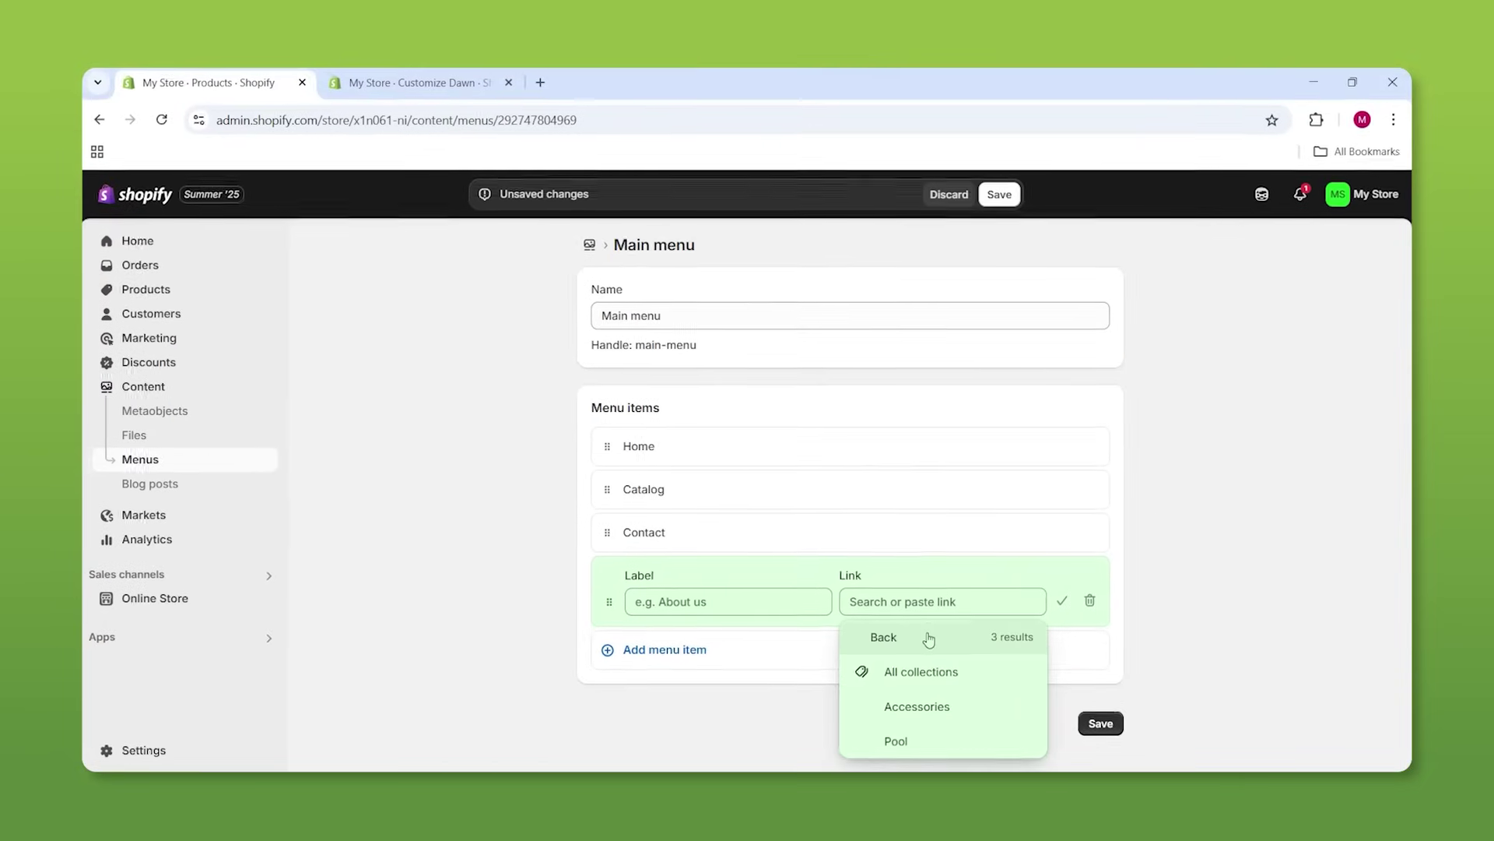
click(918, 705)
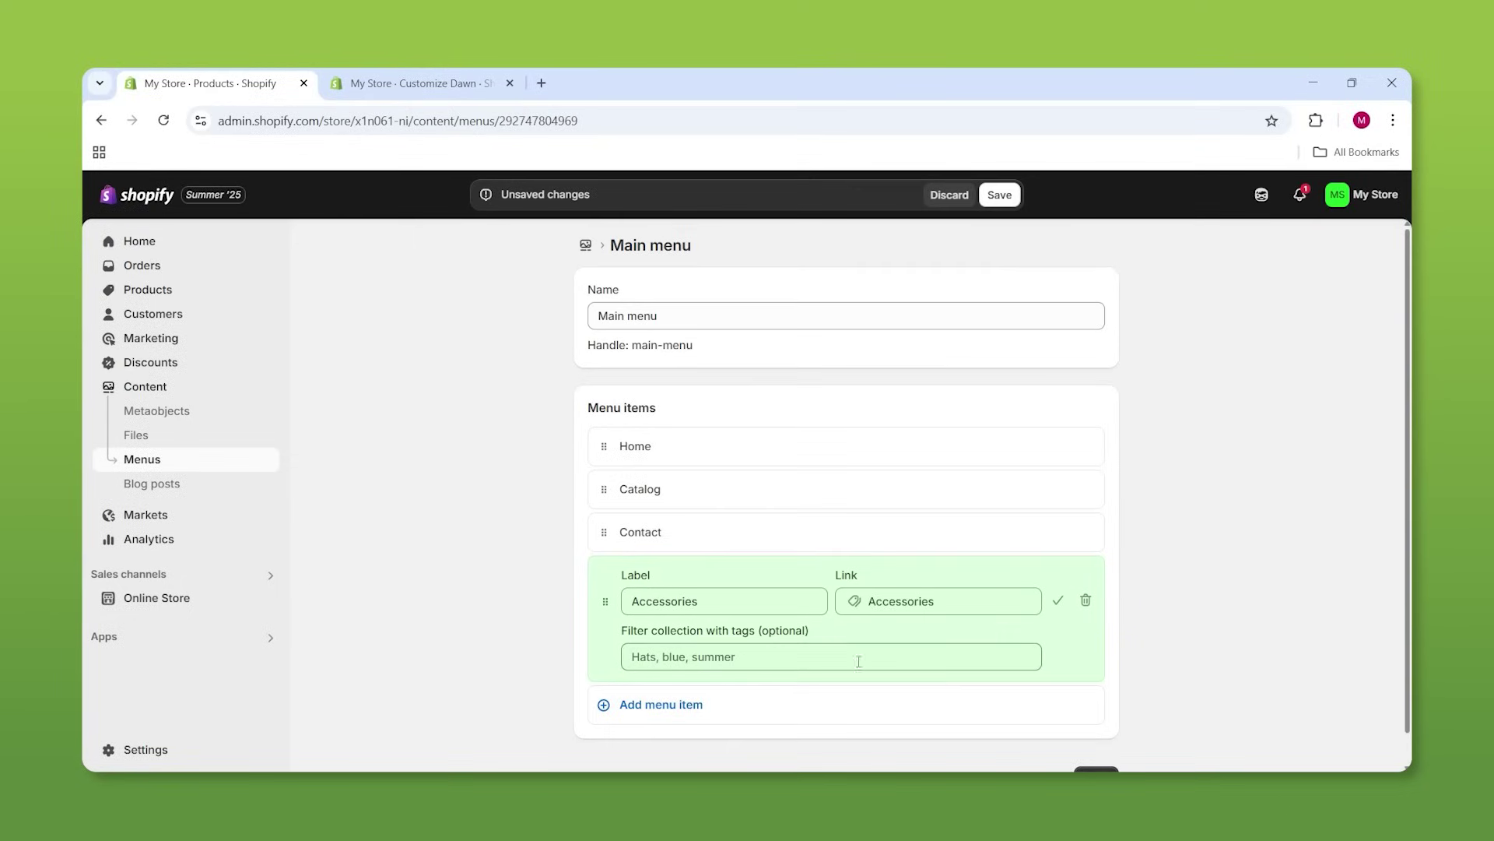
click(769, 572)
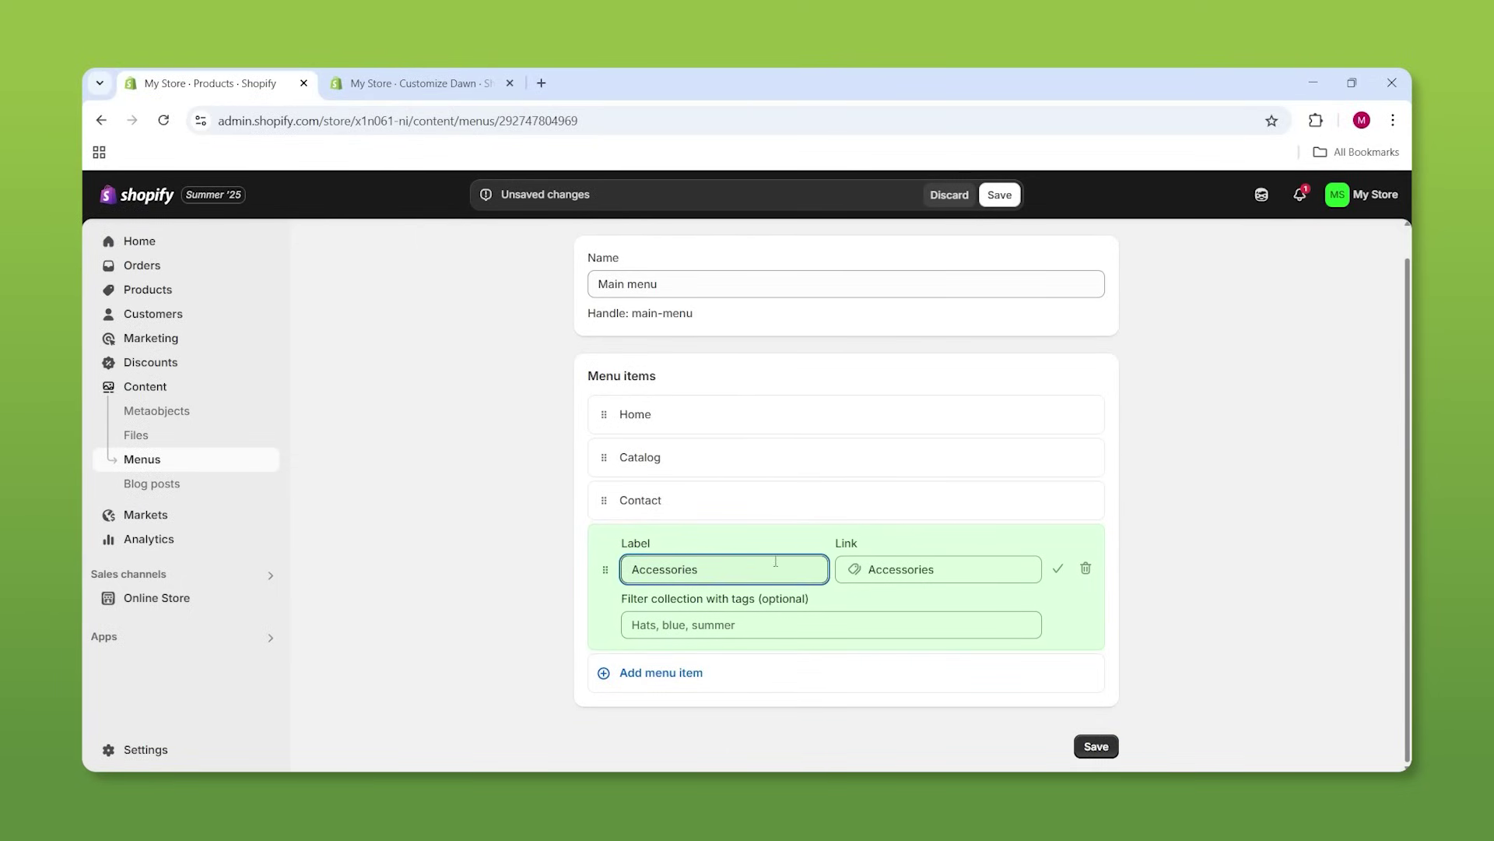
Add another item to the Main menu that links to the Pool collection
click(740, 676)
scroll(856, 669, down, 1)
click(935, 623)
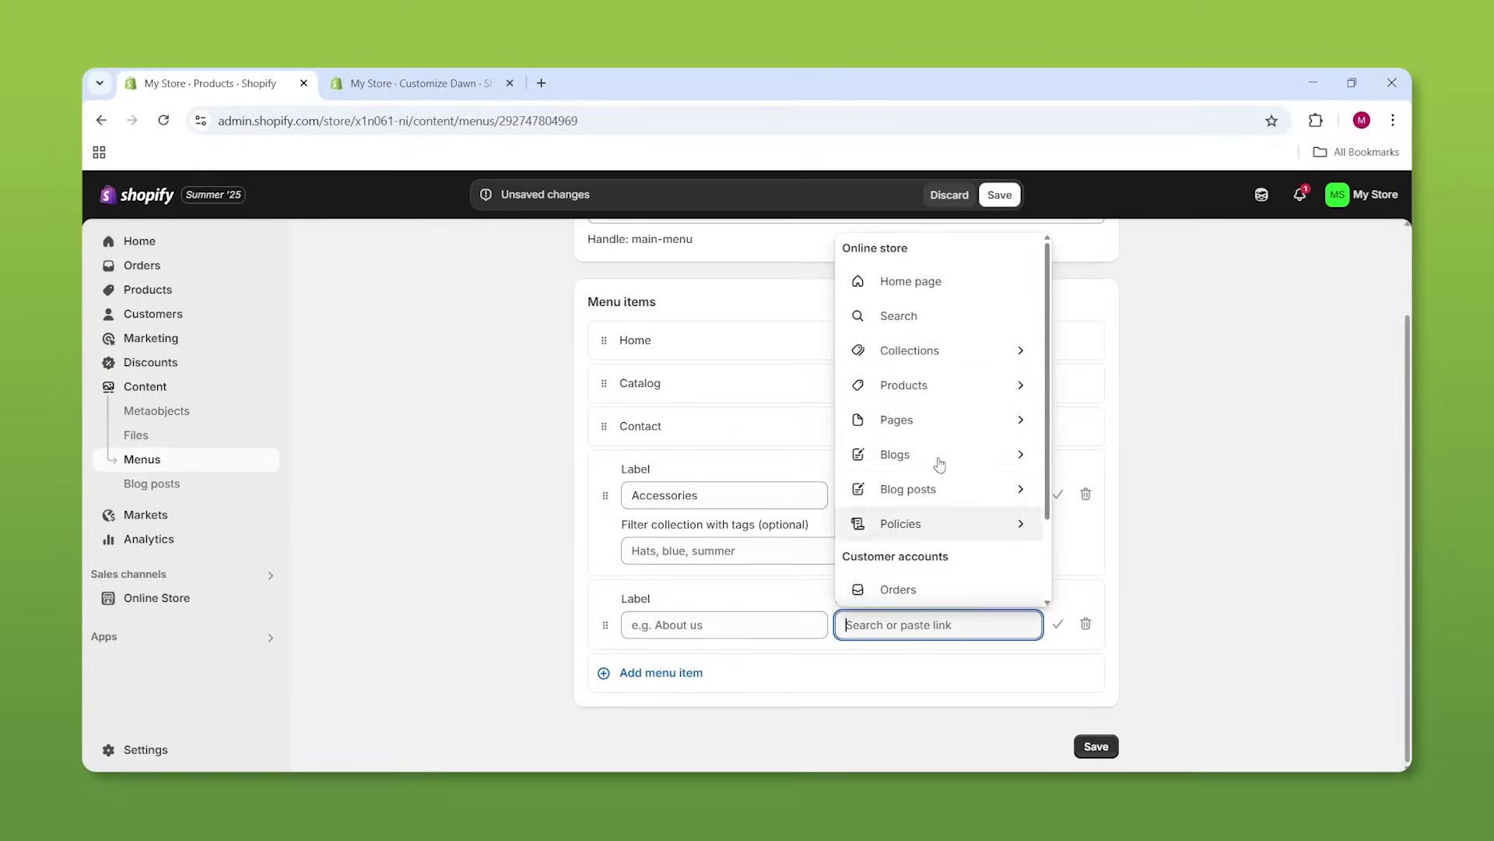
click(937, 349)
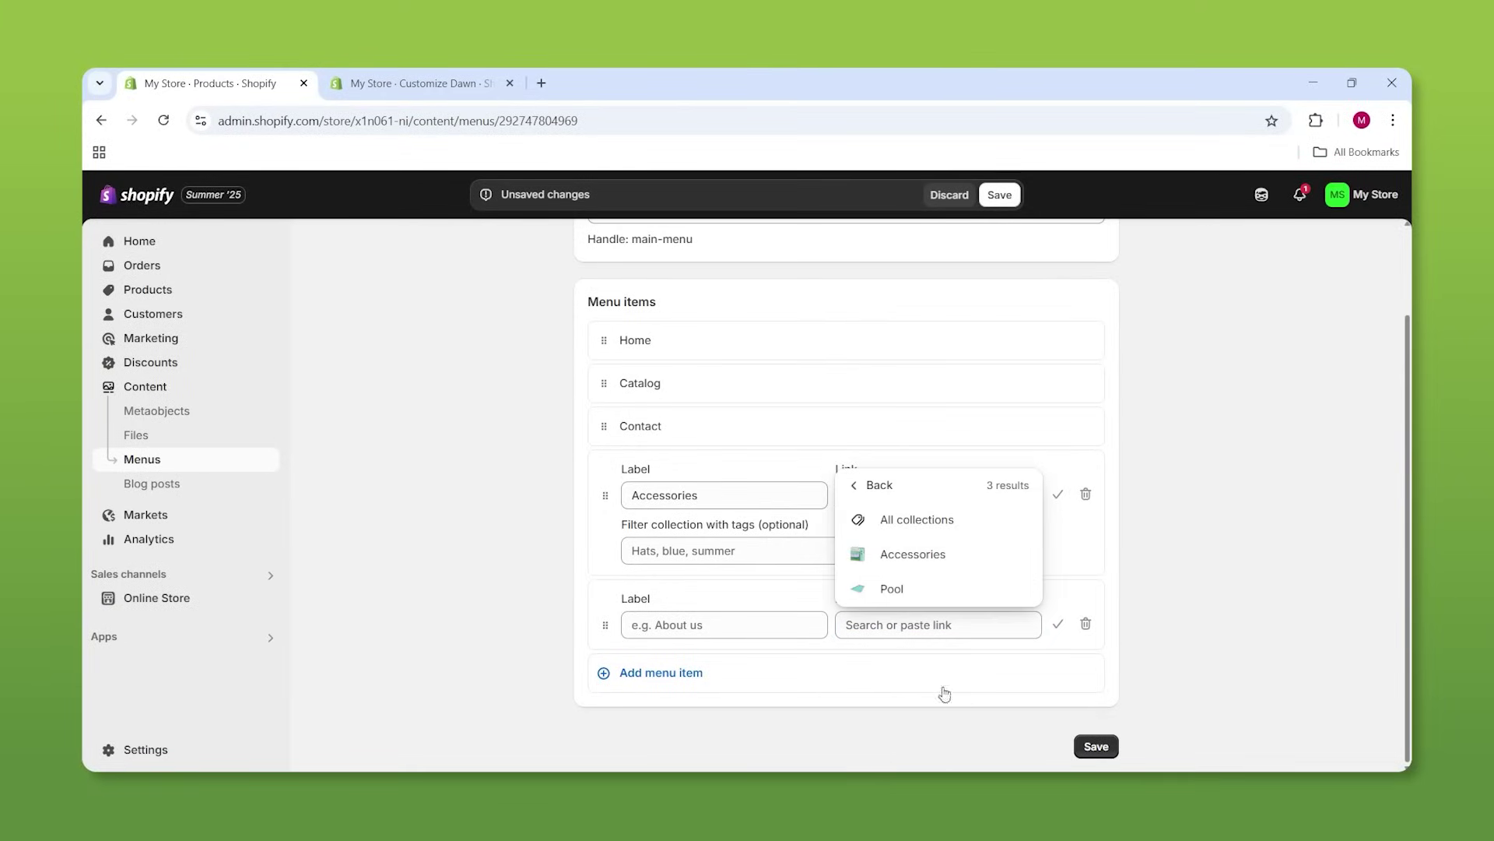
click(897, 588)
Add an extra blank item to the Main menu to view its link options, and remove it
scroll(700, 654, down, 1)
click(659, 671)
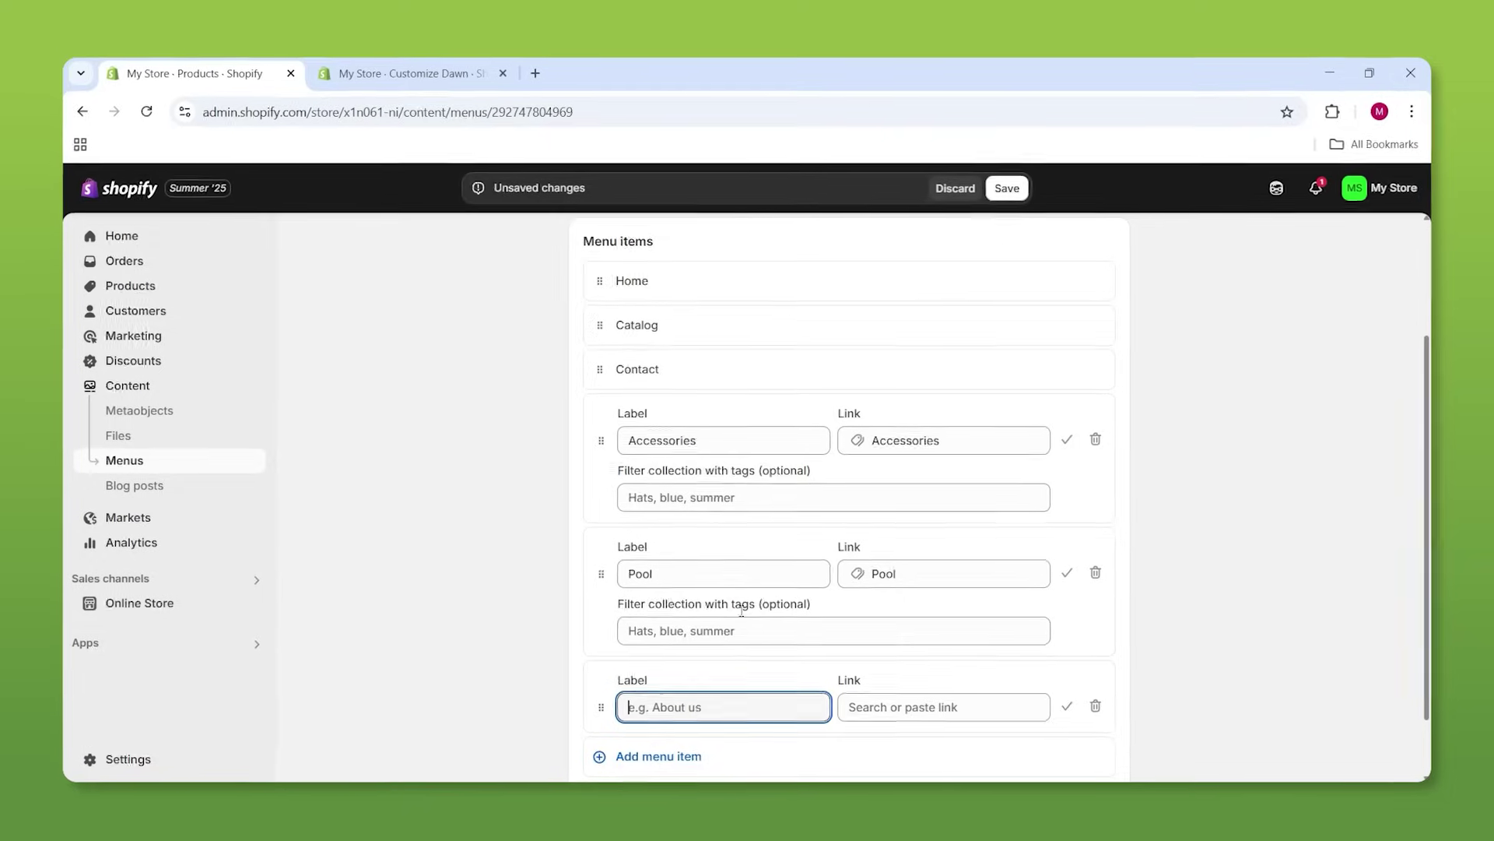
scroll(778, 662, down, 1)
click(890, 623)
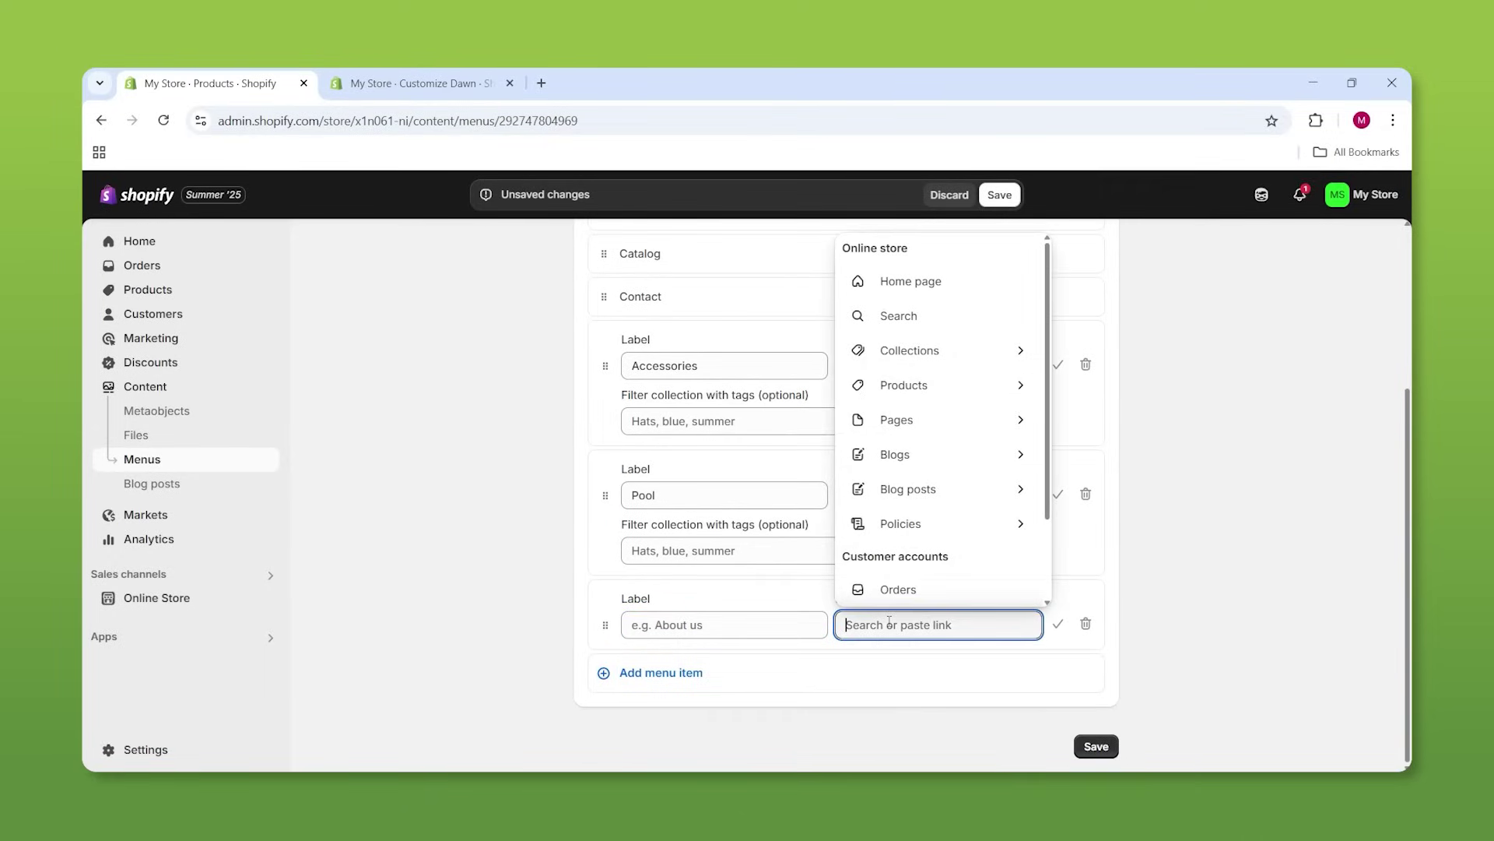
scroll(658, 330, up, 1)
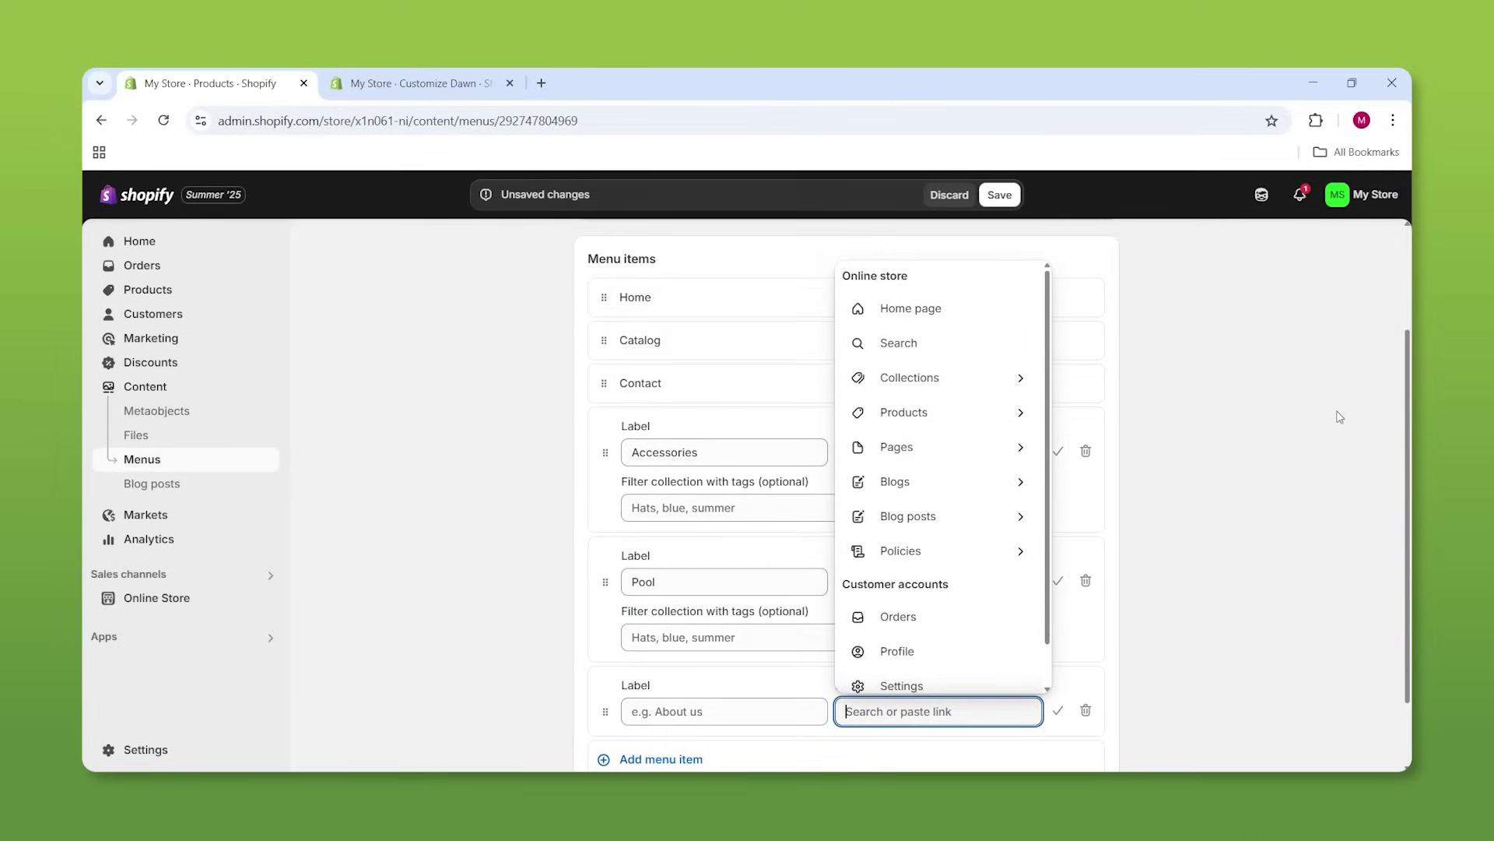
click(685, 383)
scroll(708, 660, down, 1)
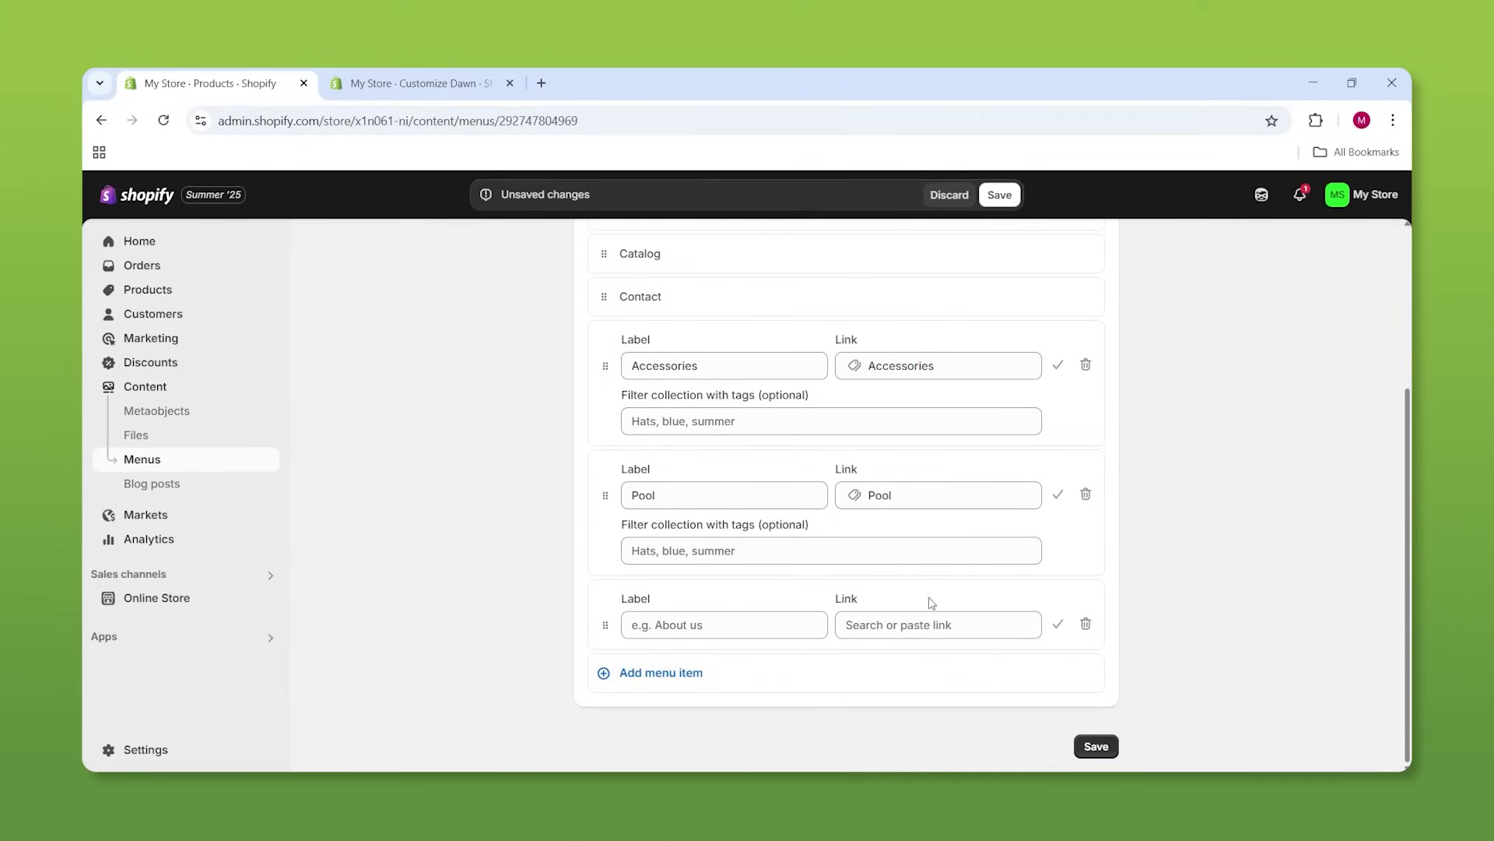
click(1086, 624)
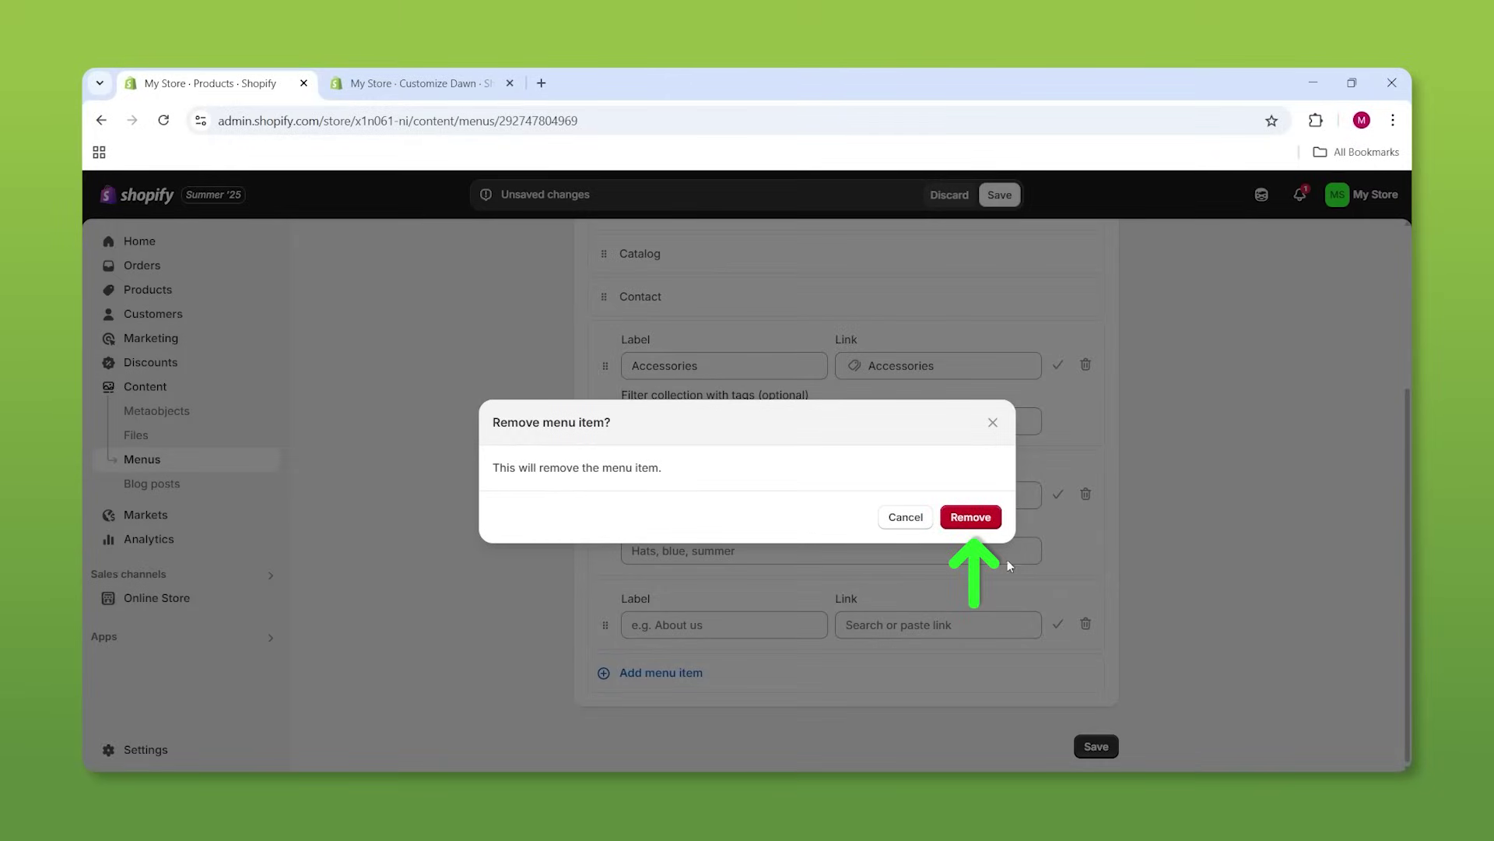
click(965, 518)
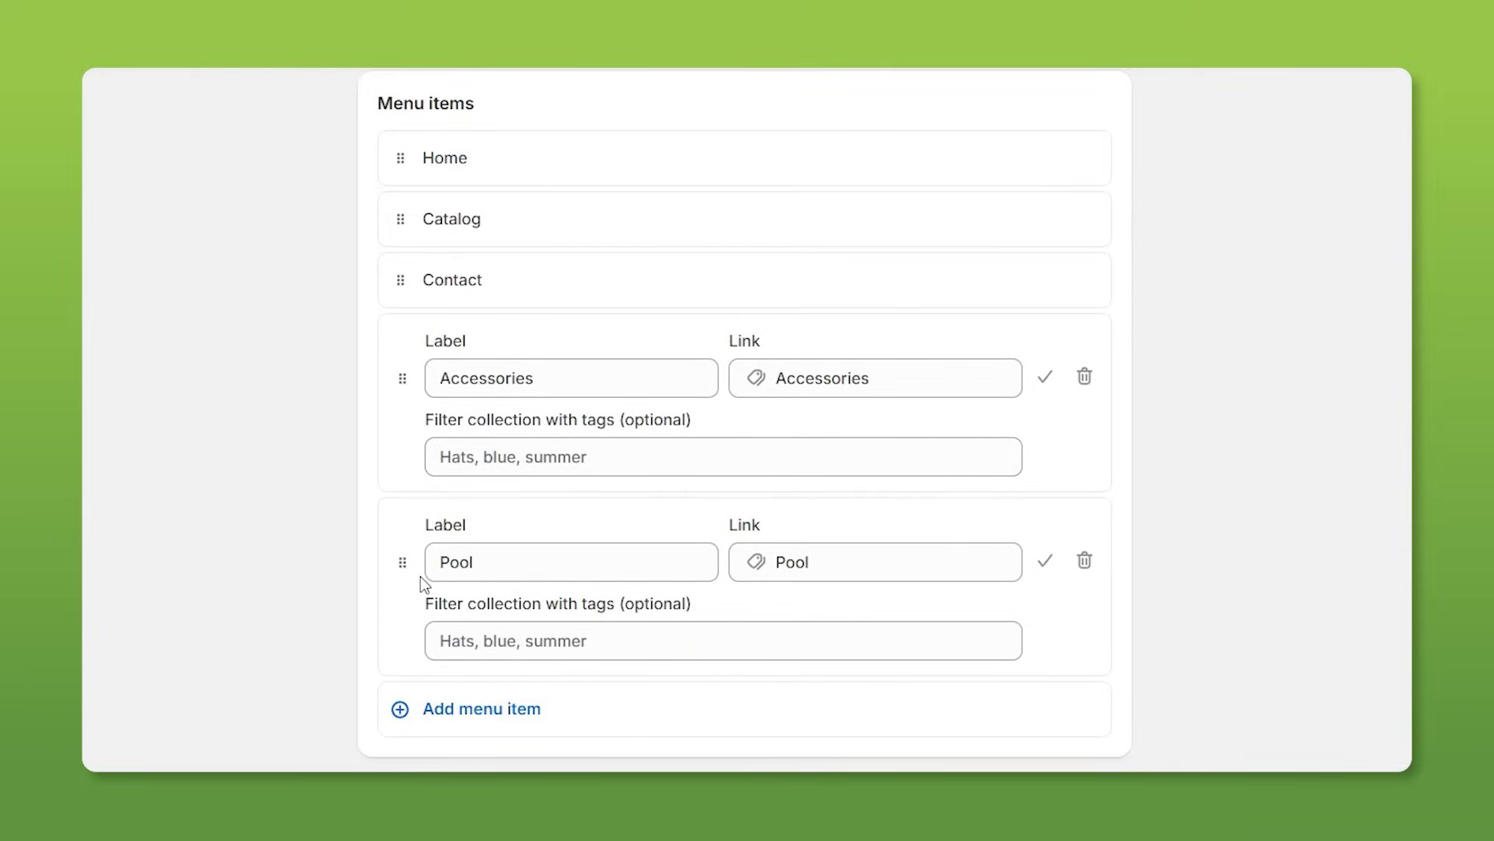
Reorder the Main menu so Pool and Accessories come between Catalog and Contact, and save it
drag(403, 562, 440, 444)
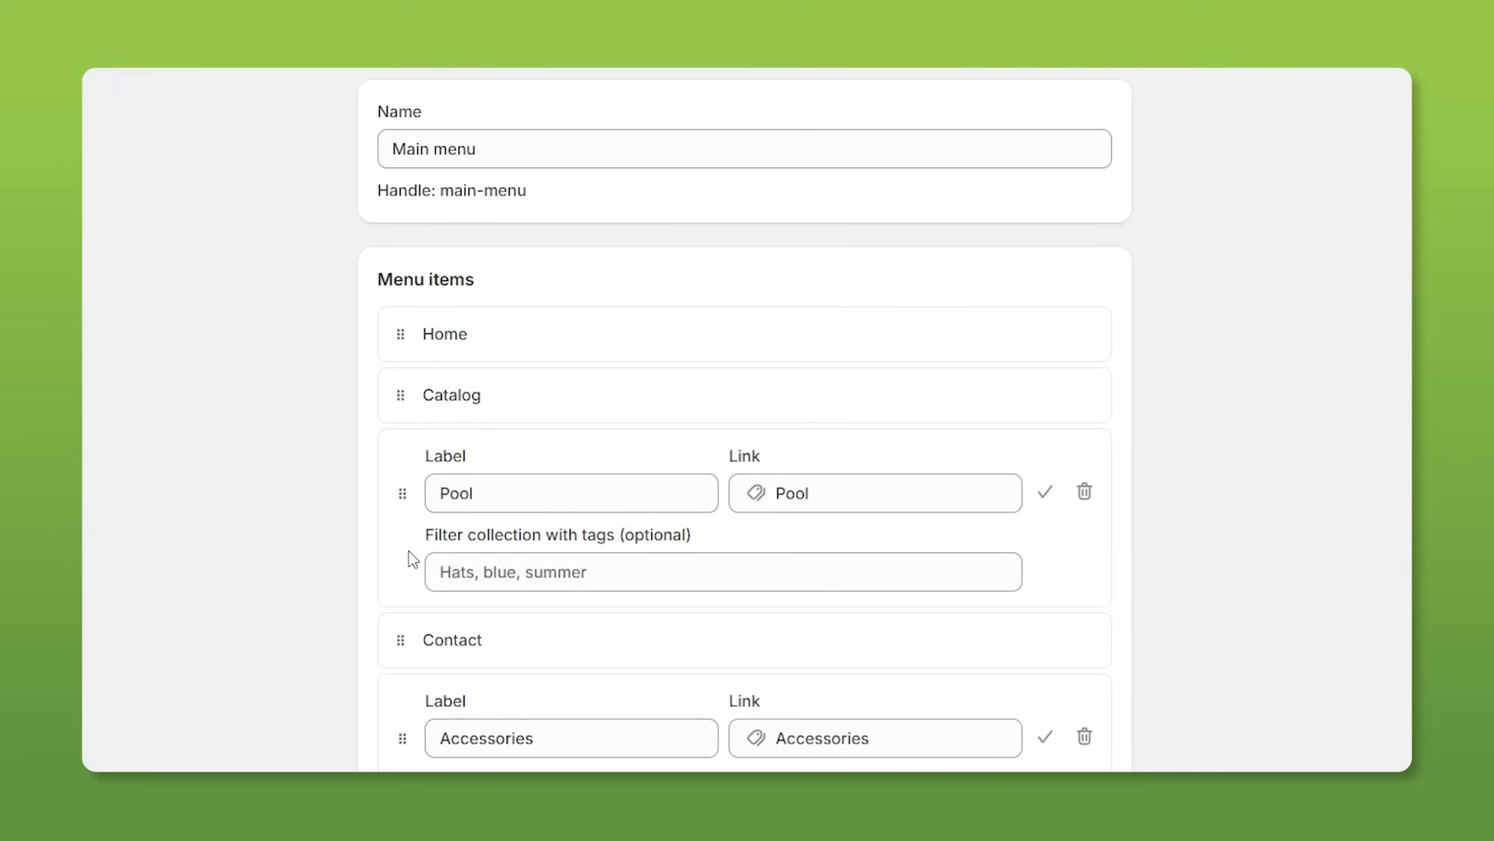
scroll(455, 622, down, 1)
drag(400, 610, 446, 606)
scroll(447, 606, down, 2)
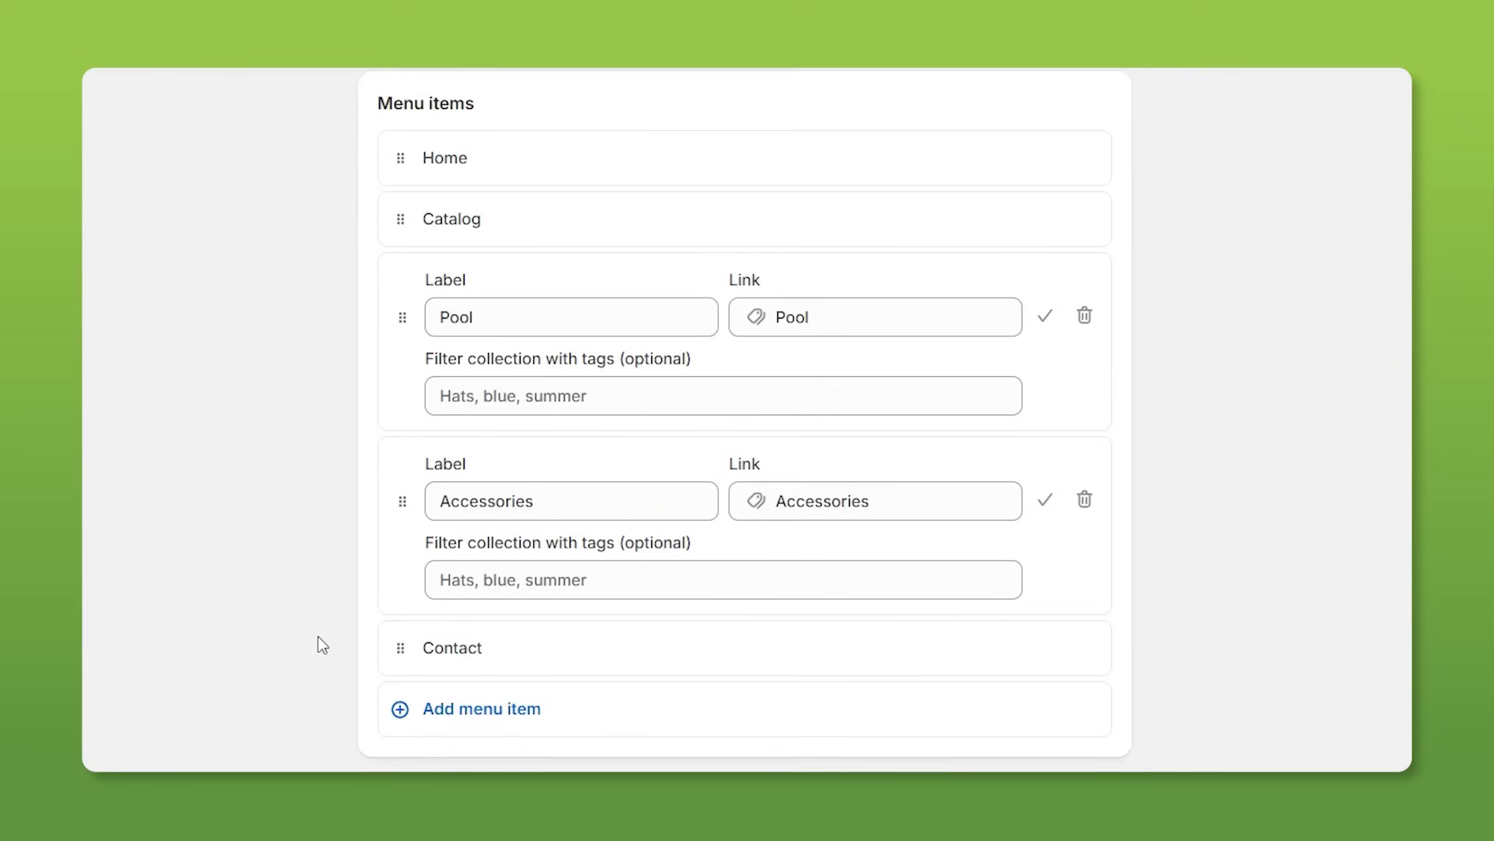
scroll(744, 420, up, 2)
scroll(744, 420, down, 2)
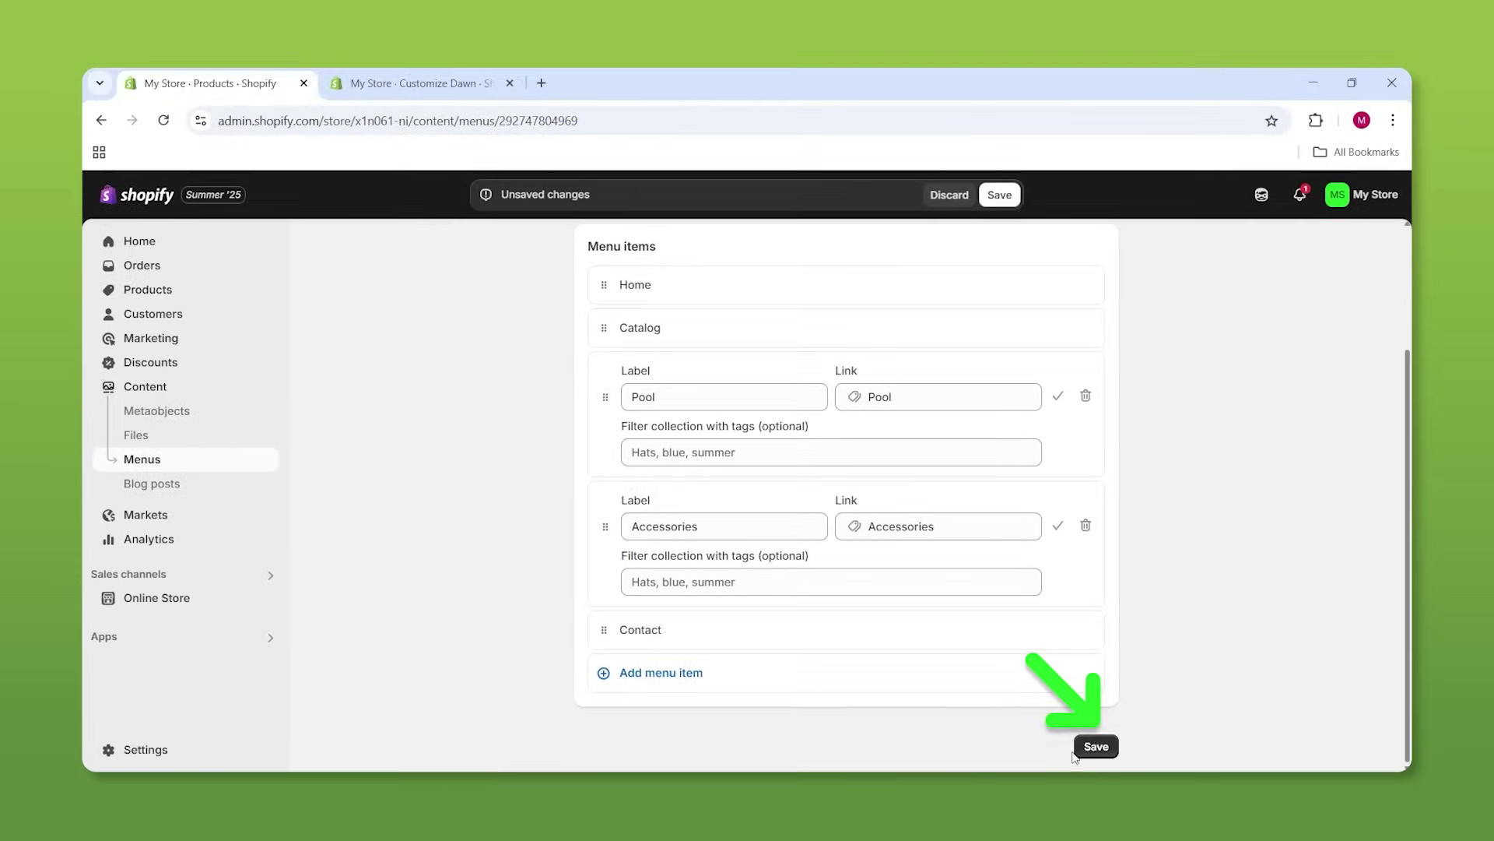
click(1089, 747)
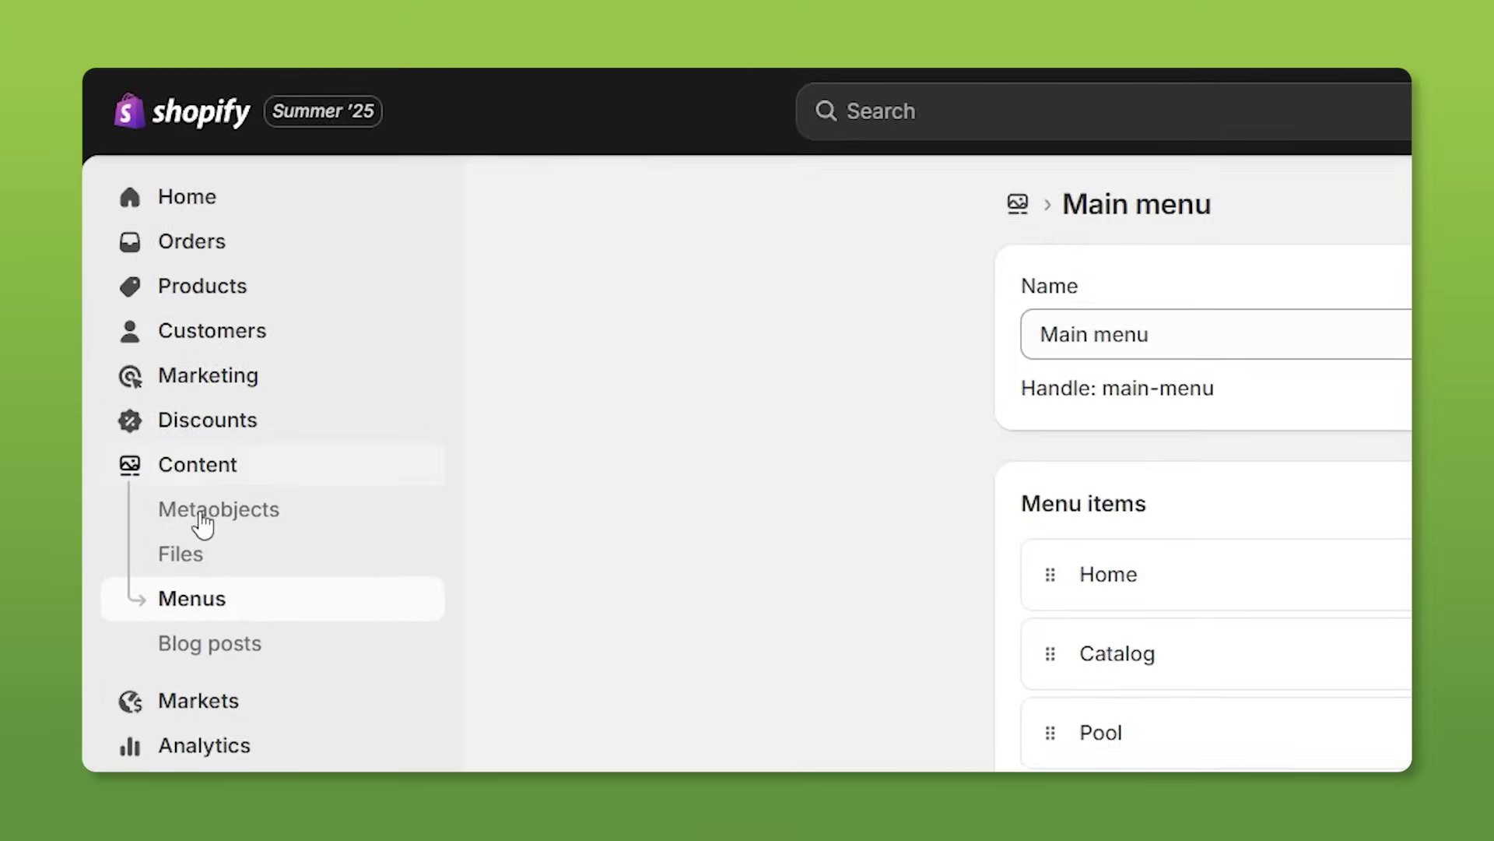
Return to the list of menus, view the blank form for creating a new menu, and discard it
click(212, 619)
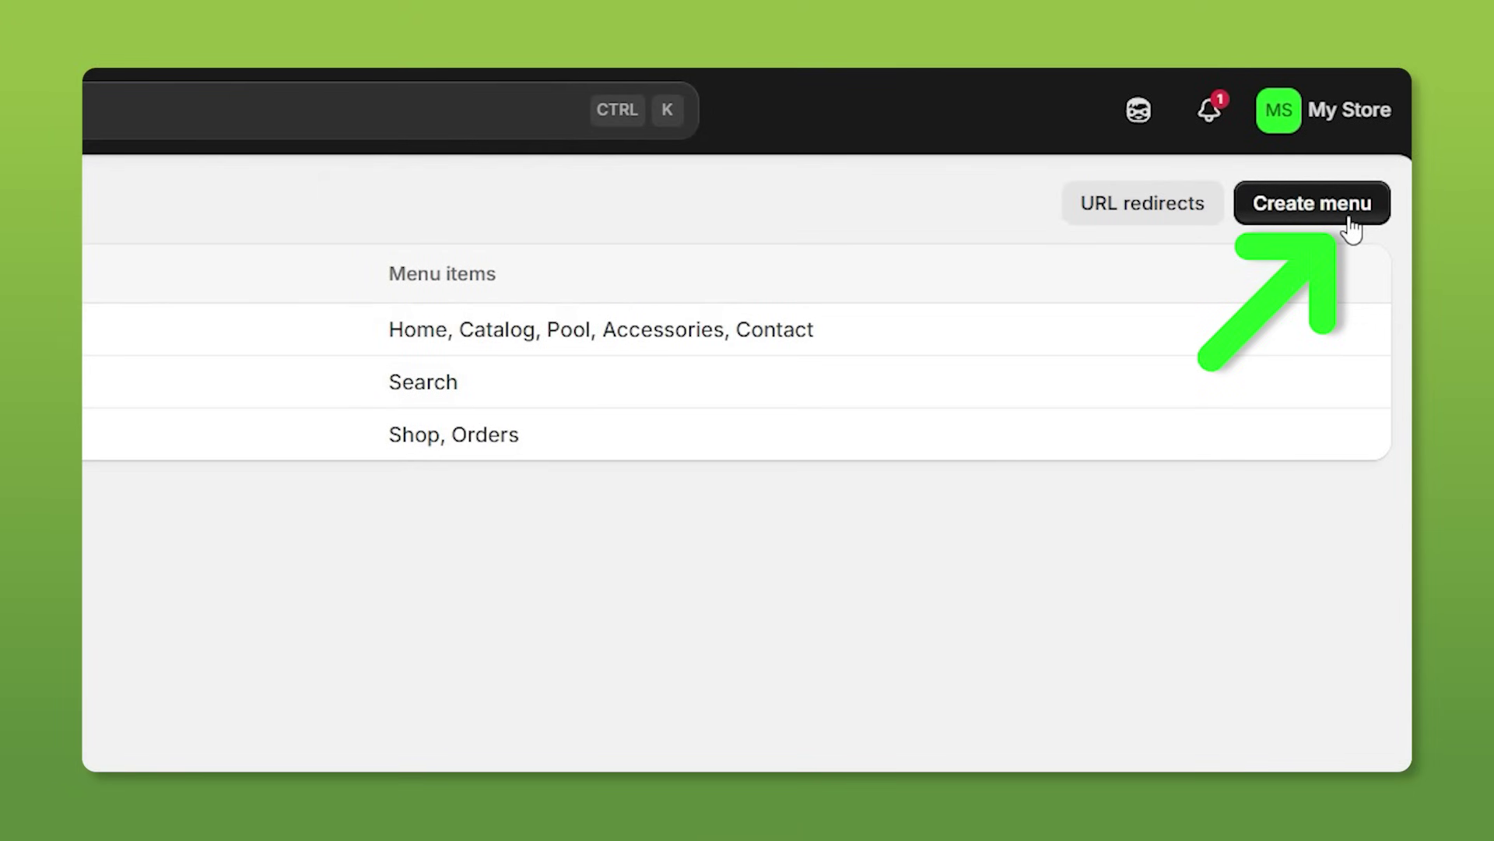
click(1352, 229)
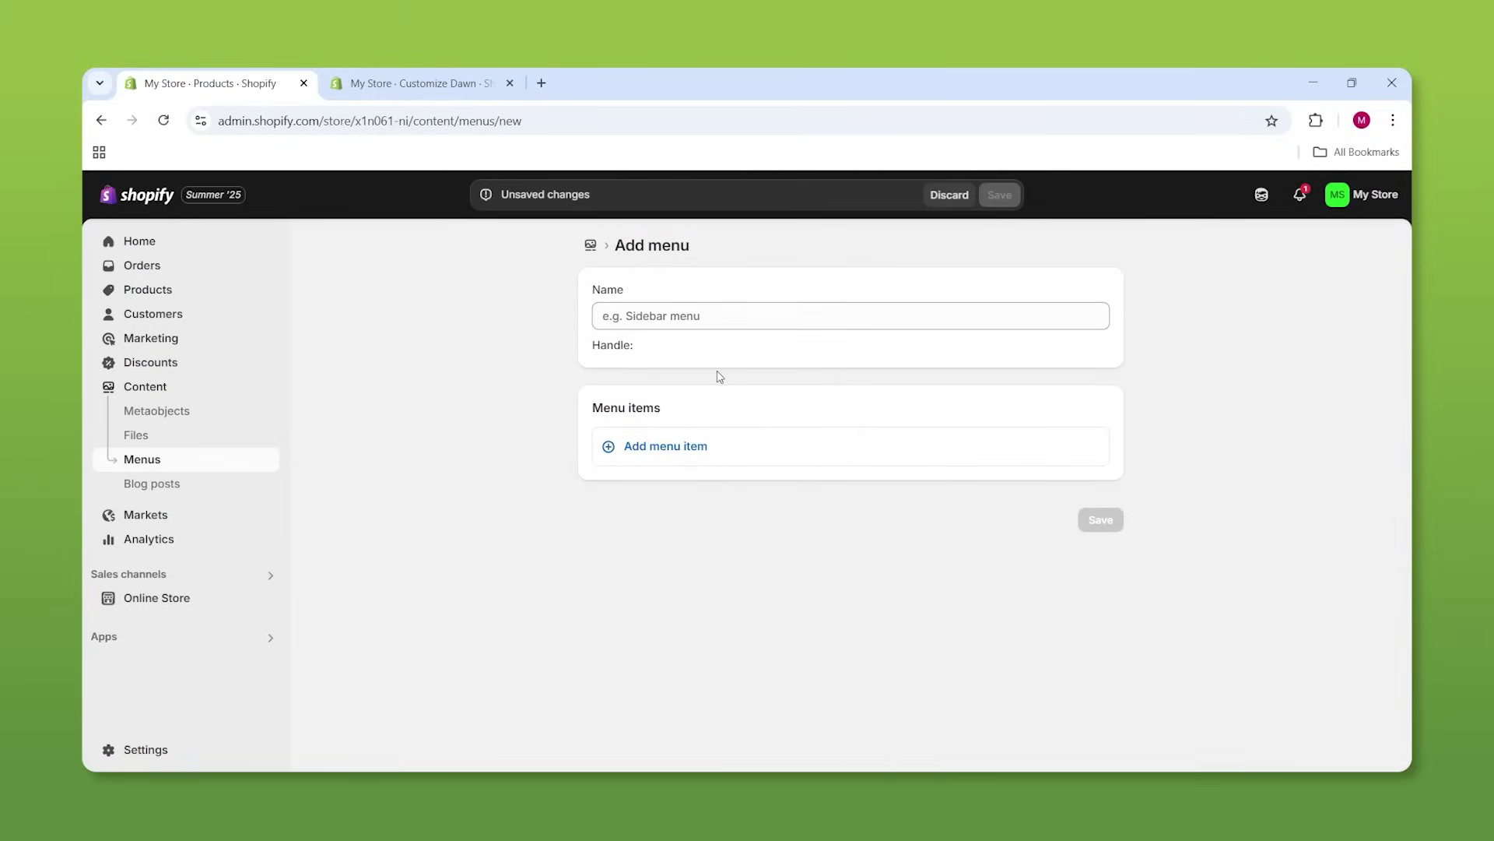
click(948, 194)
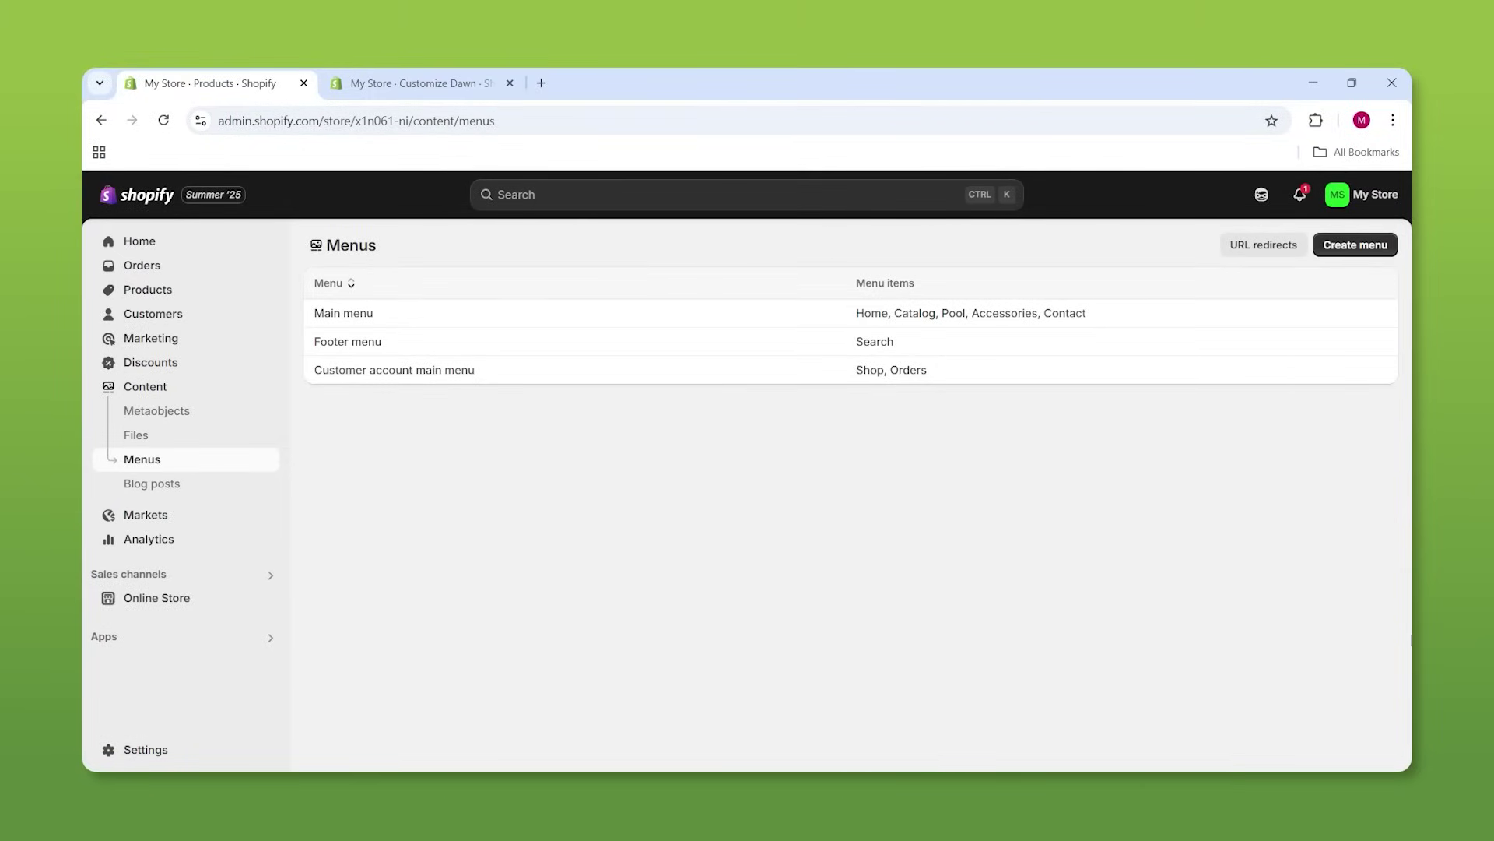
Switch to the Dawn theme editor and set the product image ratio of the home page's Featured collection to Square
key(ctrl+Tab)
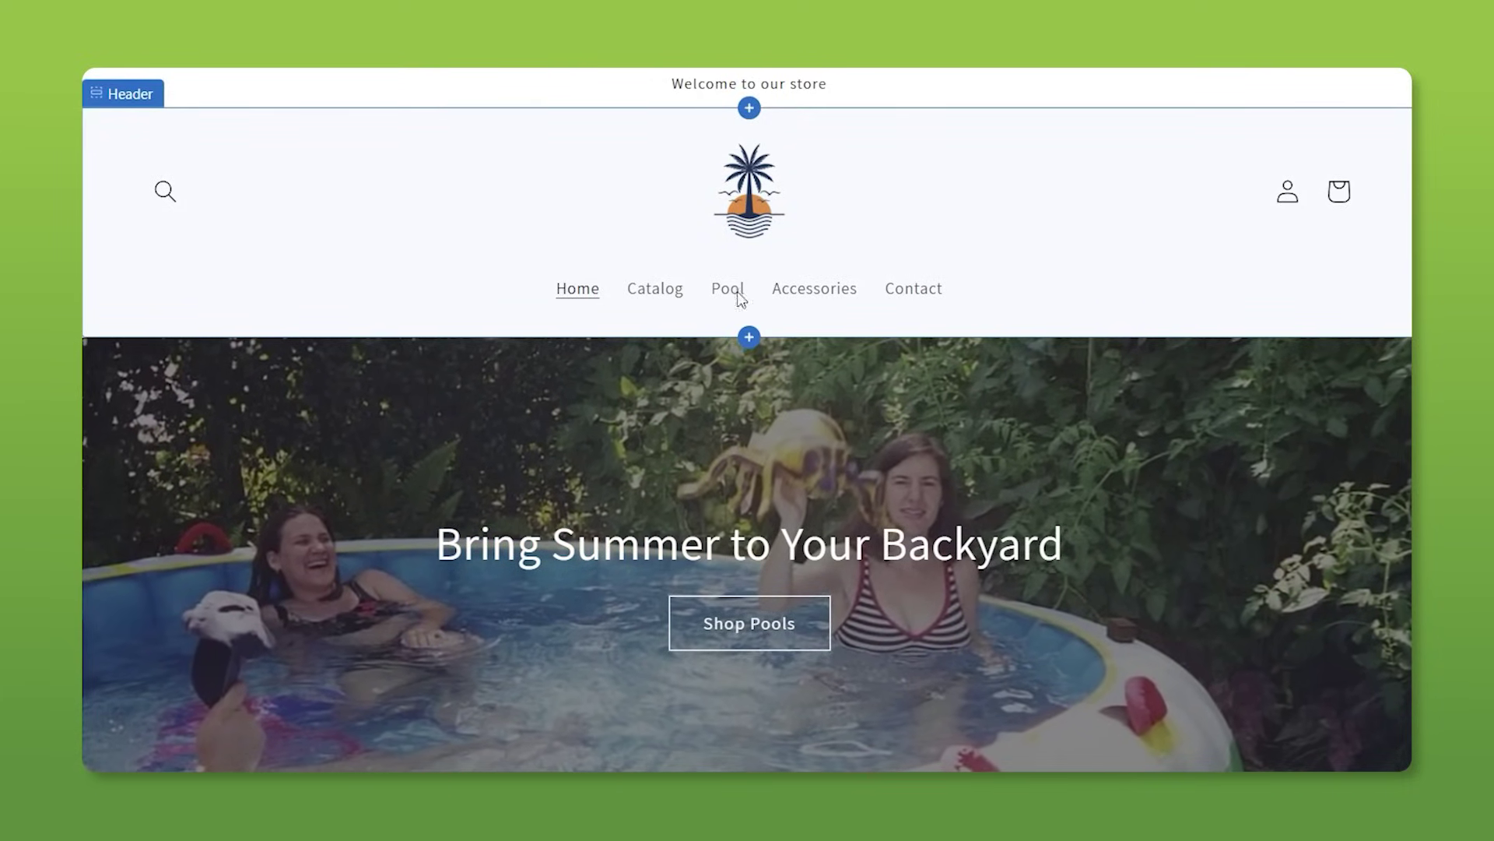
scroll(787, 233, down, 5)
scroll(779, 179, down, 3)
scroll(637, 302, down, 2)
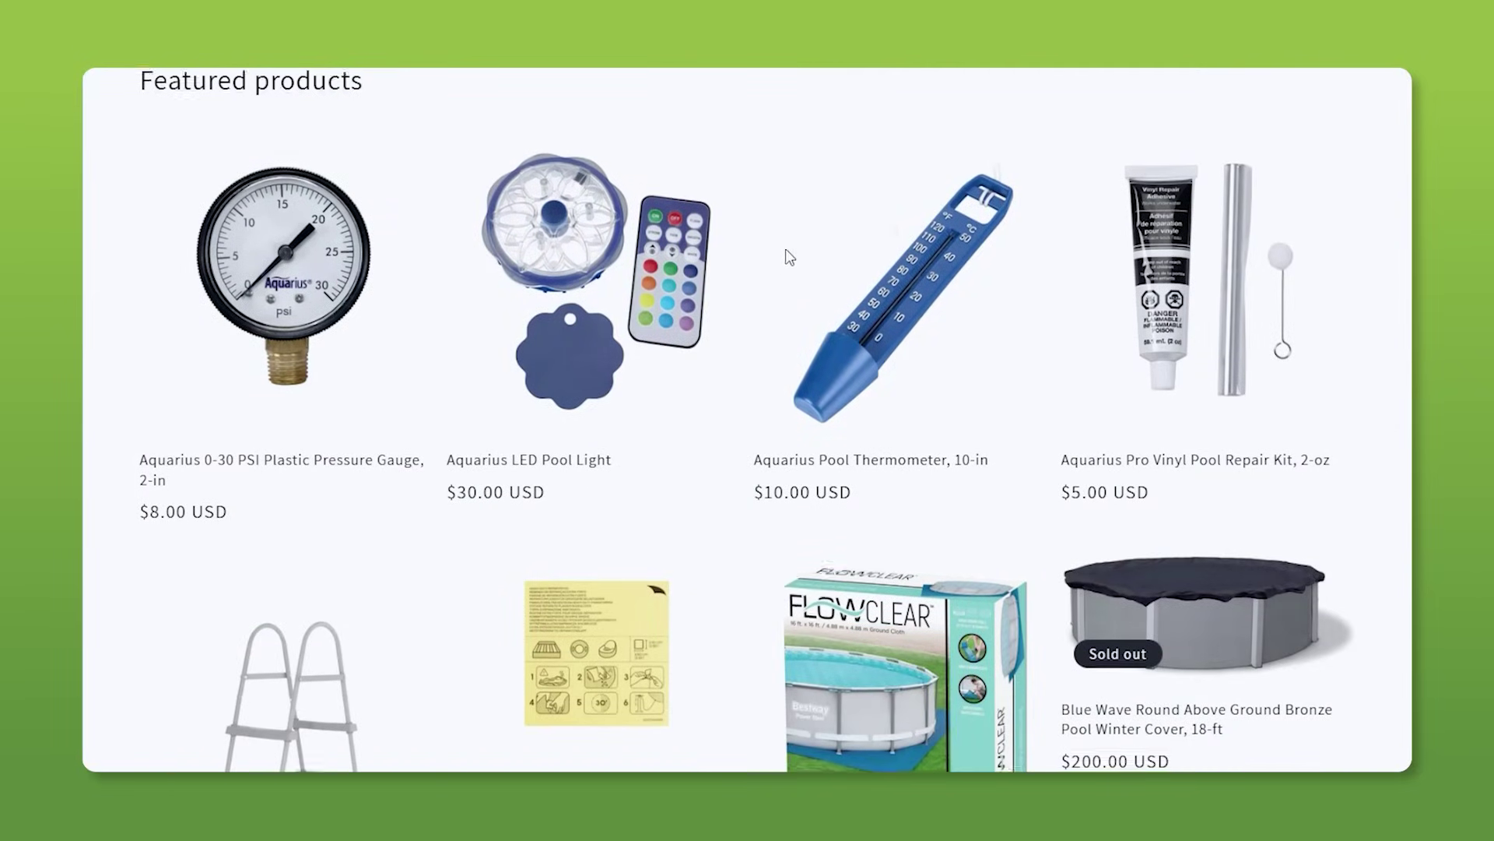
scroll(917, 374, down, 2)
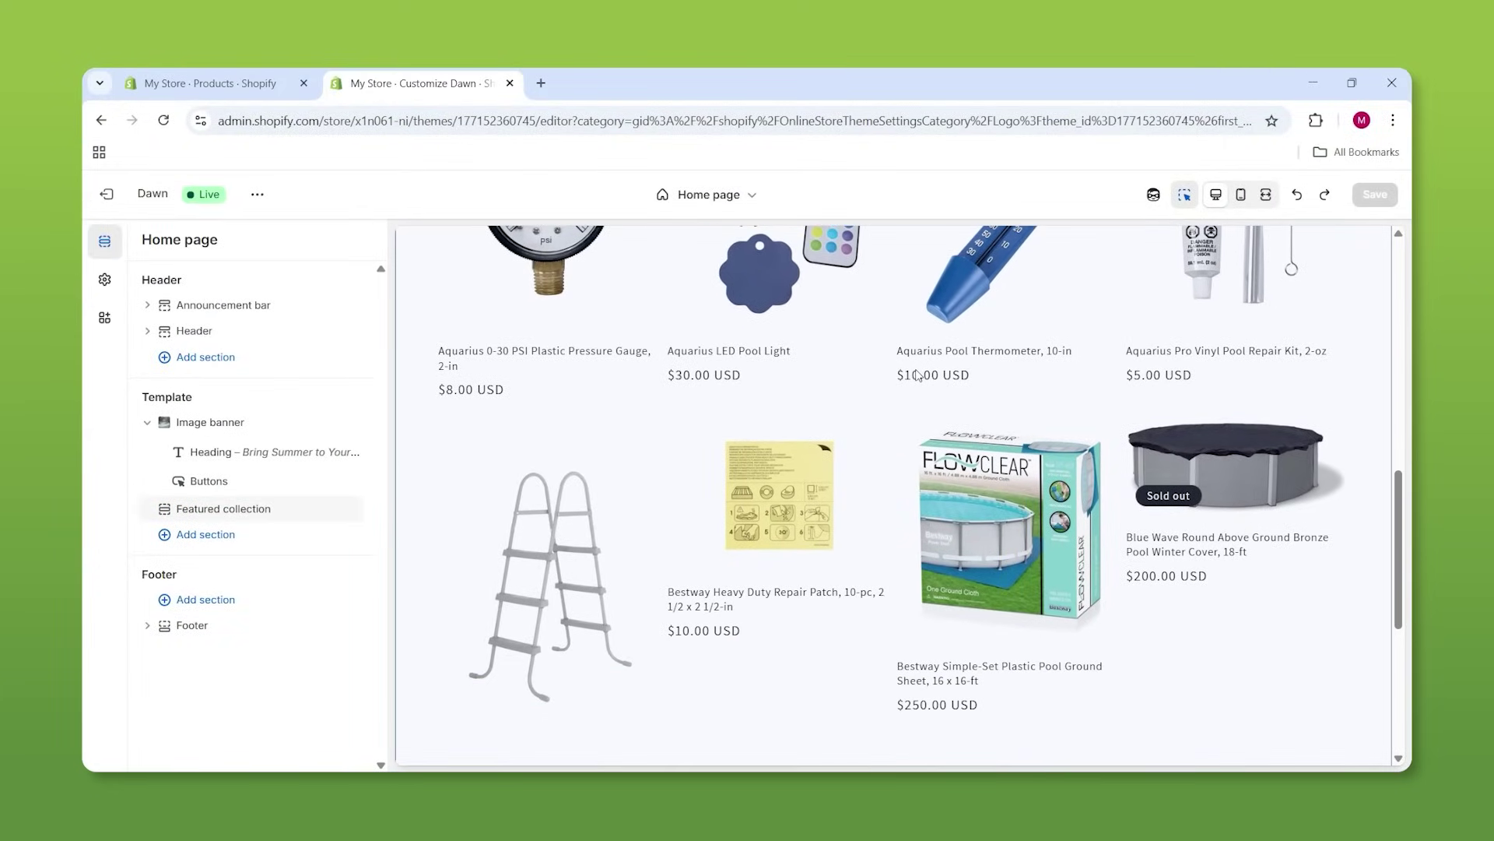
scroll(917, 376, down, 2)
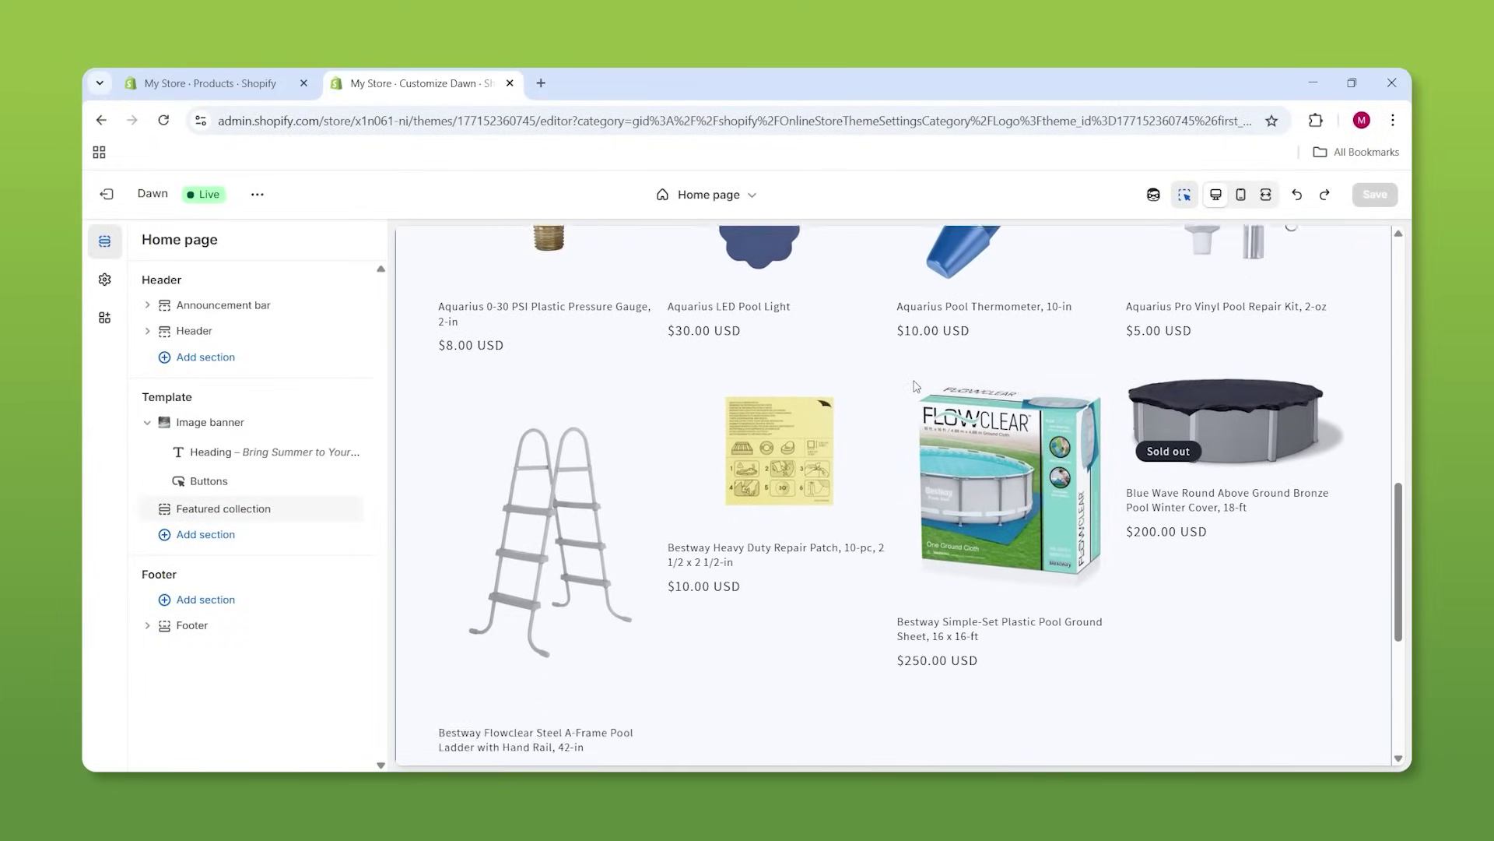
click(827, 643)
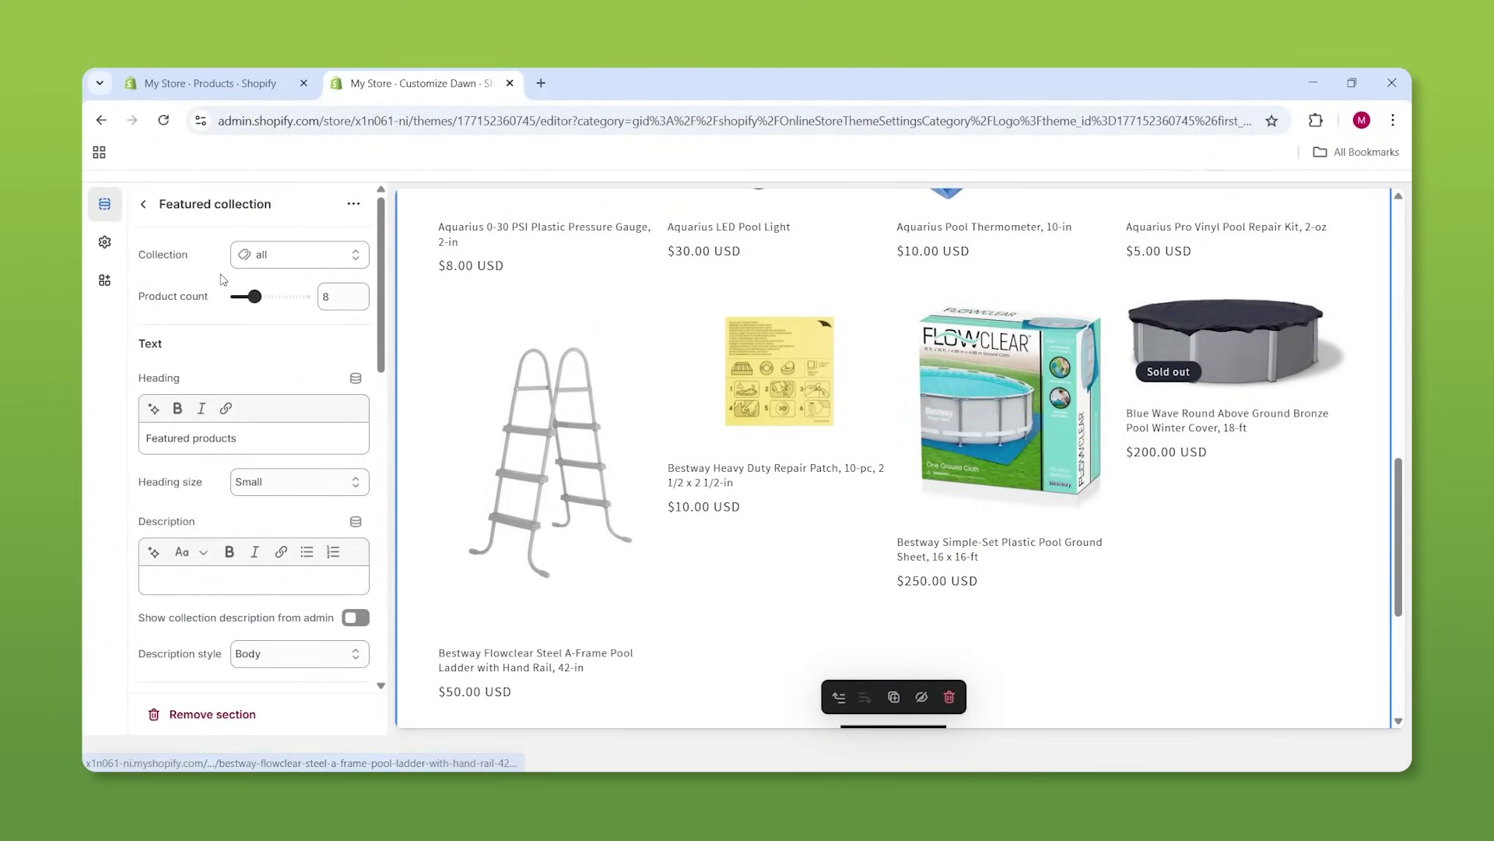
scroll(242, 273, down, 8)
scroll(241, 272, down, 3)
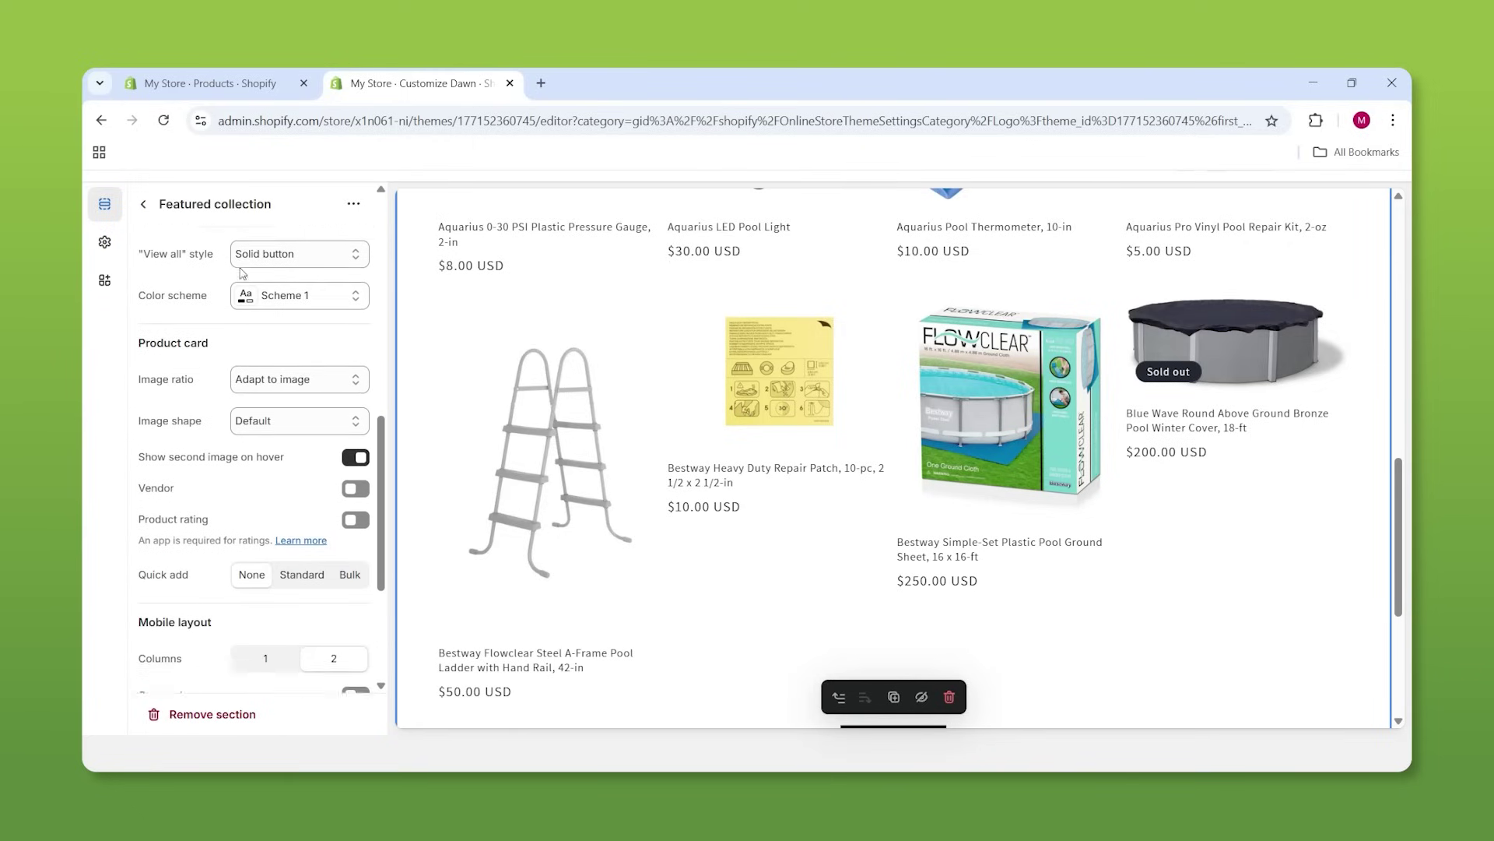
click(273, 326)
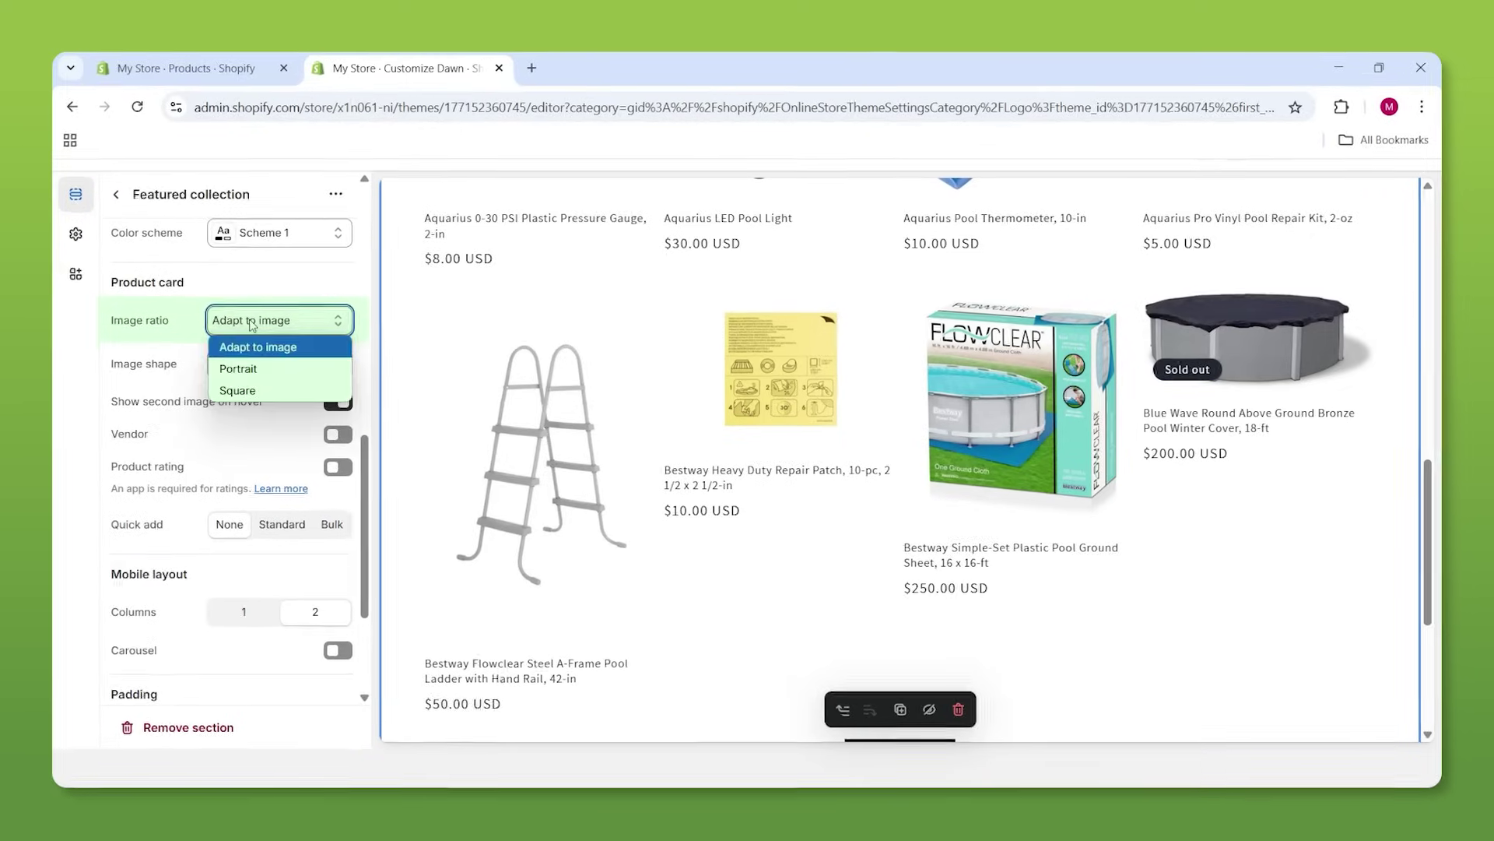
click(268, 391)
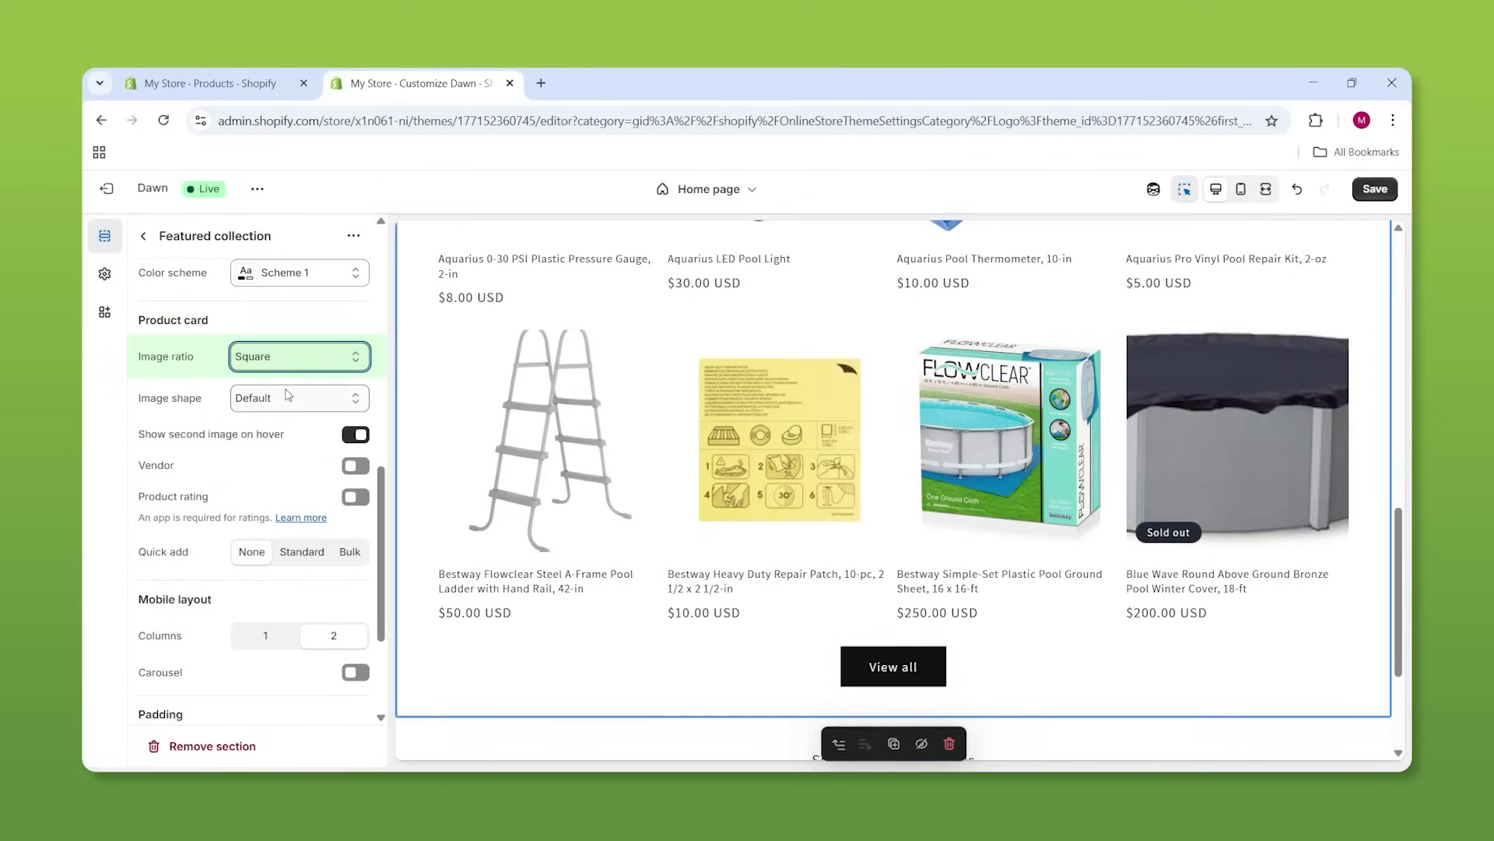
Try the Portrait image ratio on the Featured collection's product cards and set it back to Square
click(287, 366)
click(268, 401)
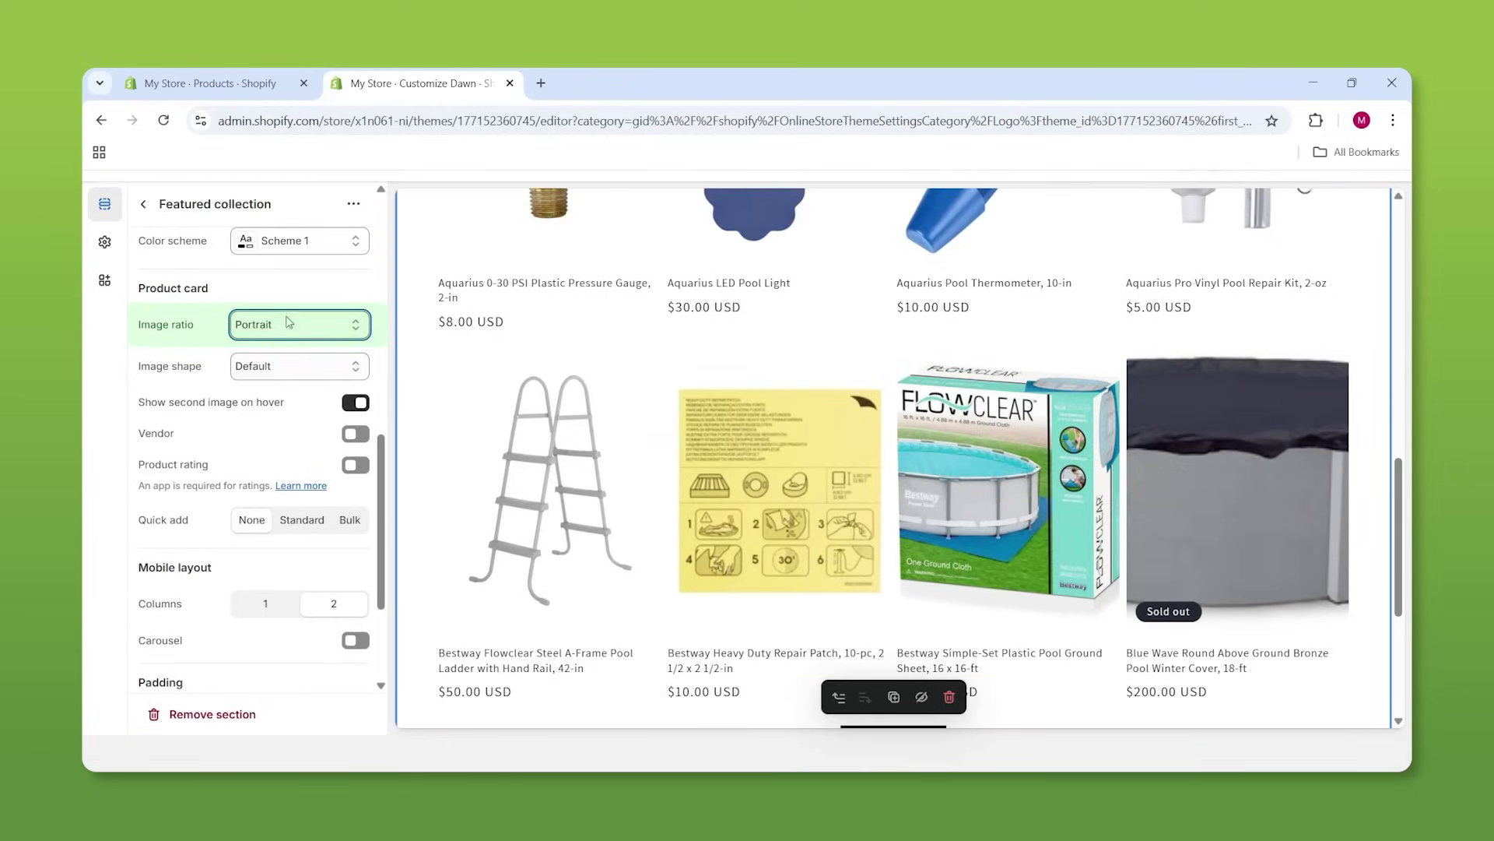
click(286, 322)
click(268, 391)
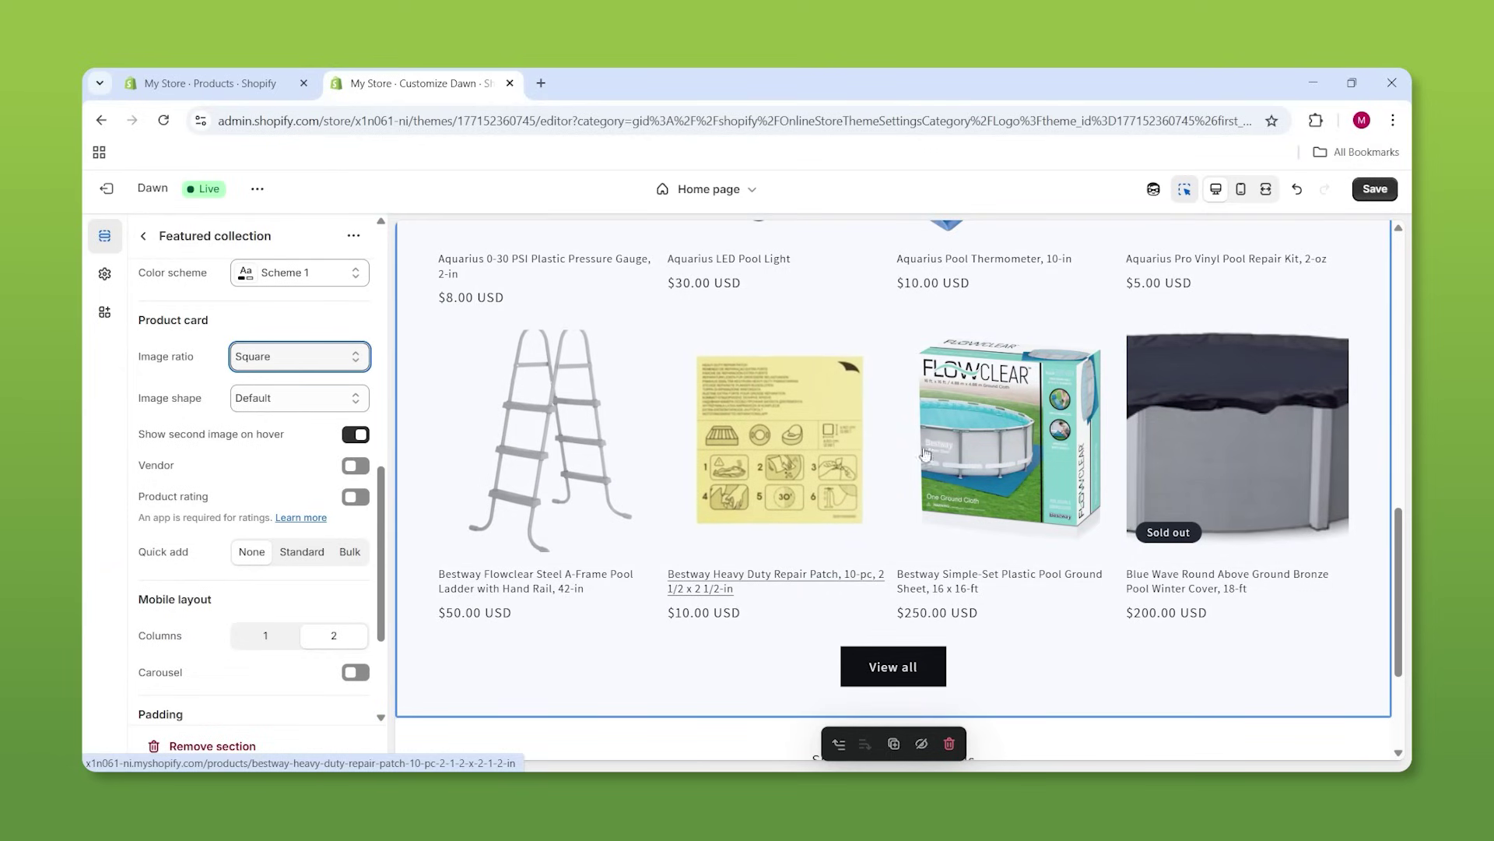
Turn on the desktop carousel in the Featured collection's layout
scroll(332, 402, up, 1)
scroll(333, 397, up, 2)
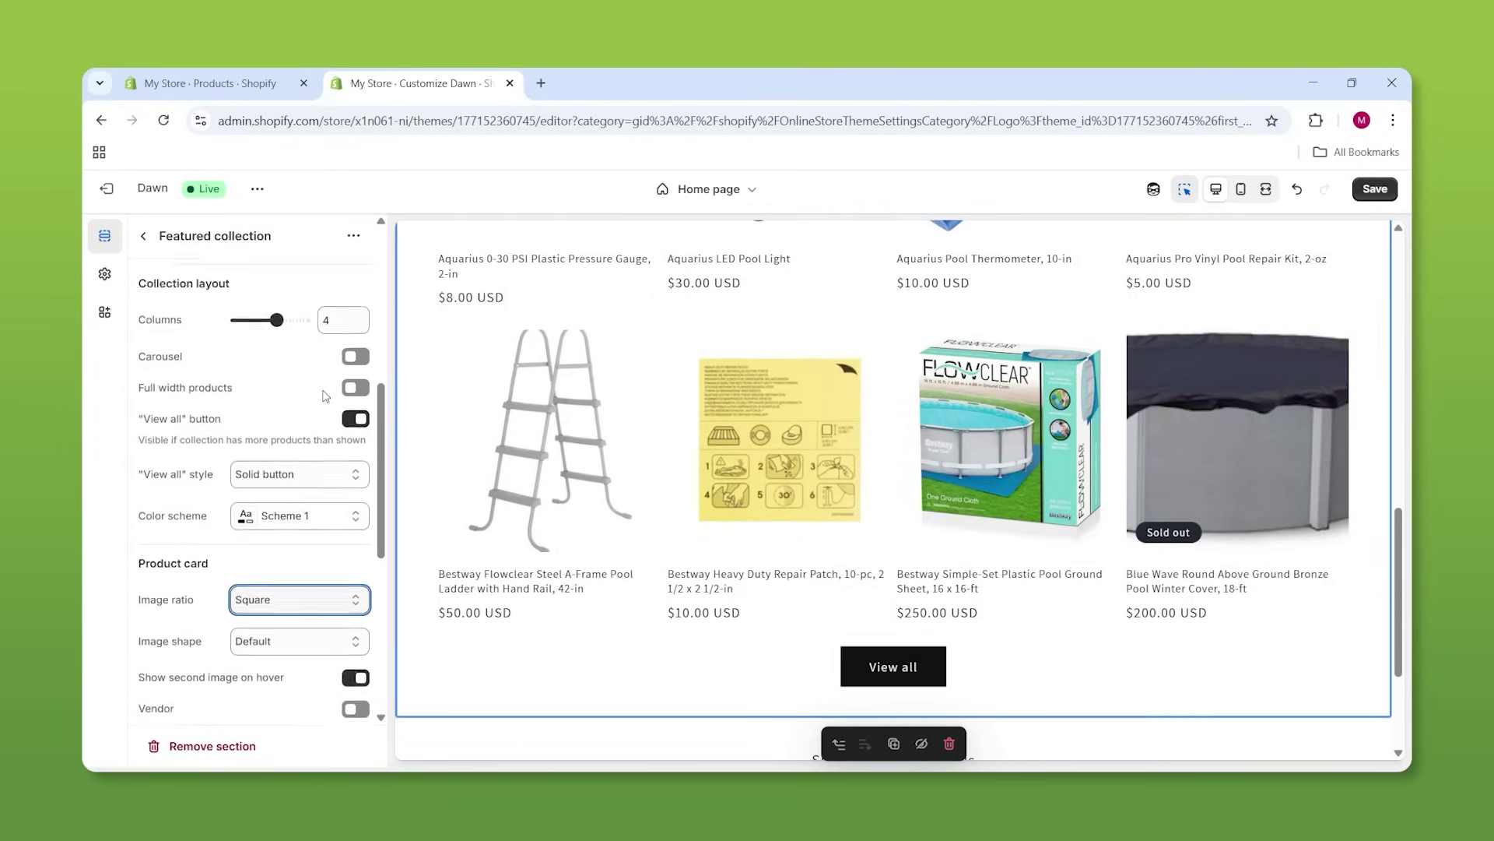
click(357, 375)
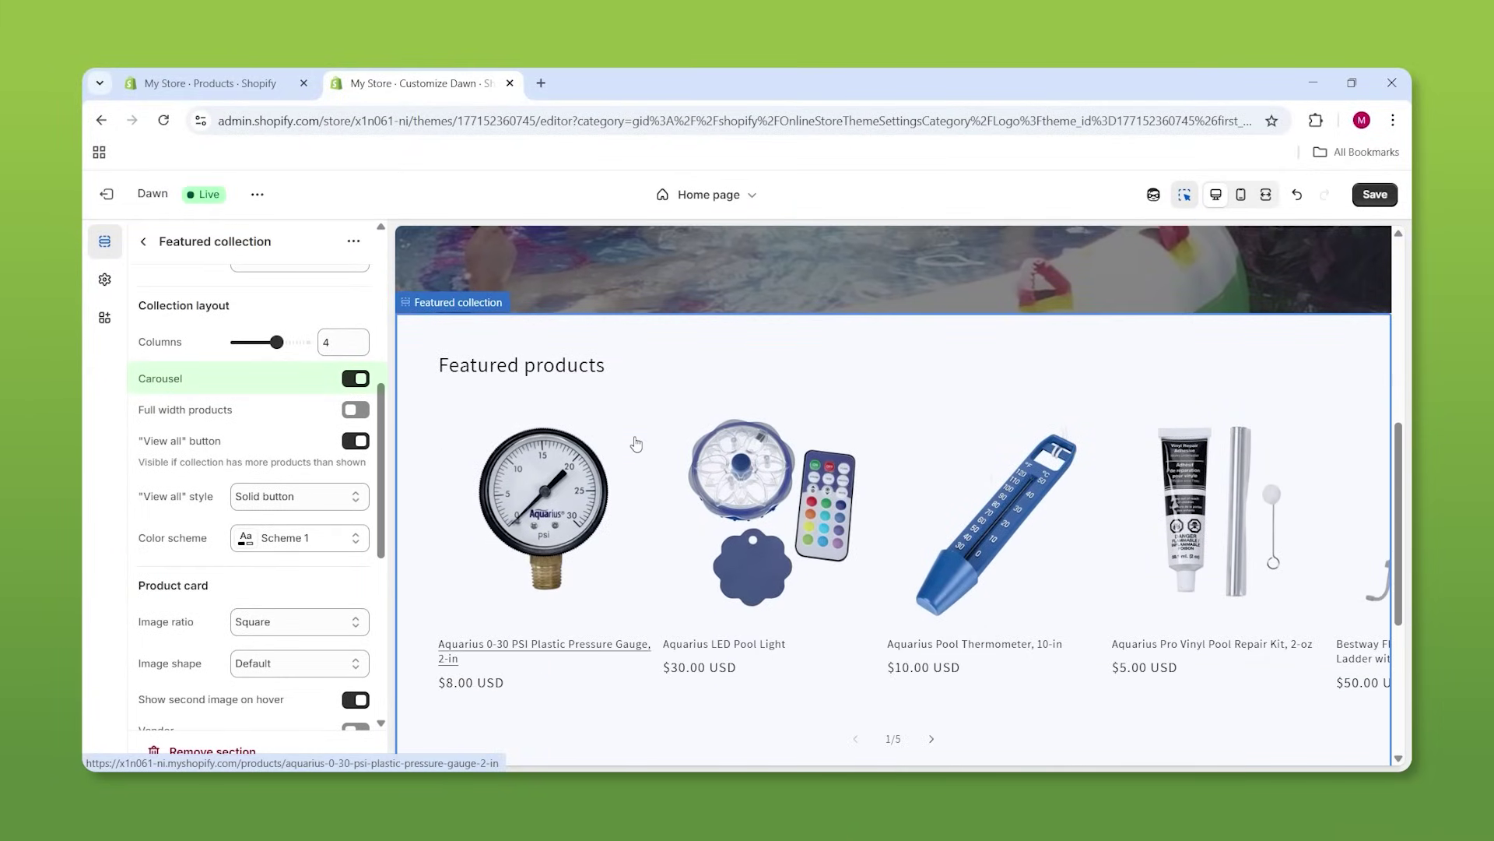
Try 6 columns in the Featured collection's layout and return it to 4 columns
drag(276, 341, 303, 341)
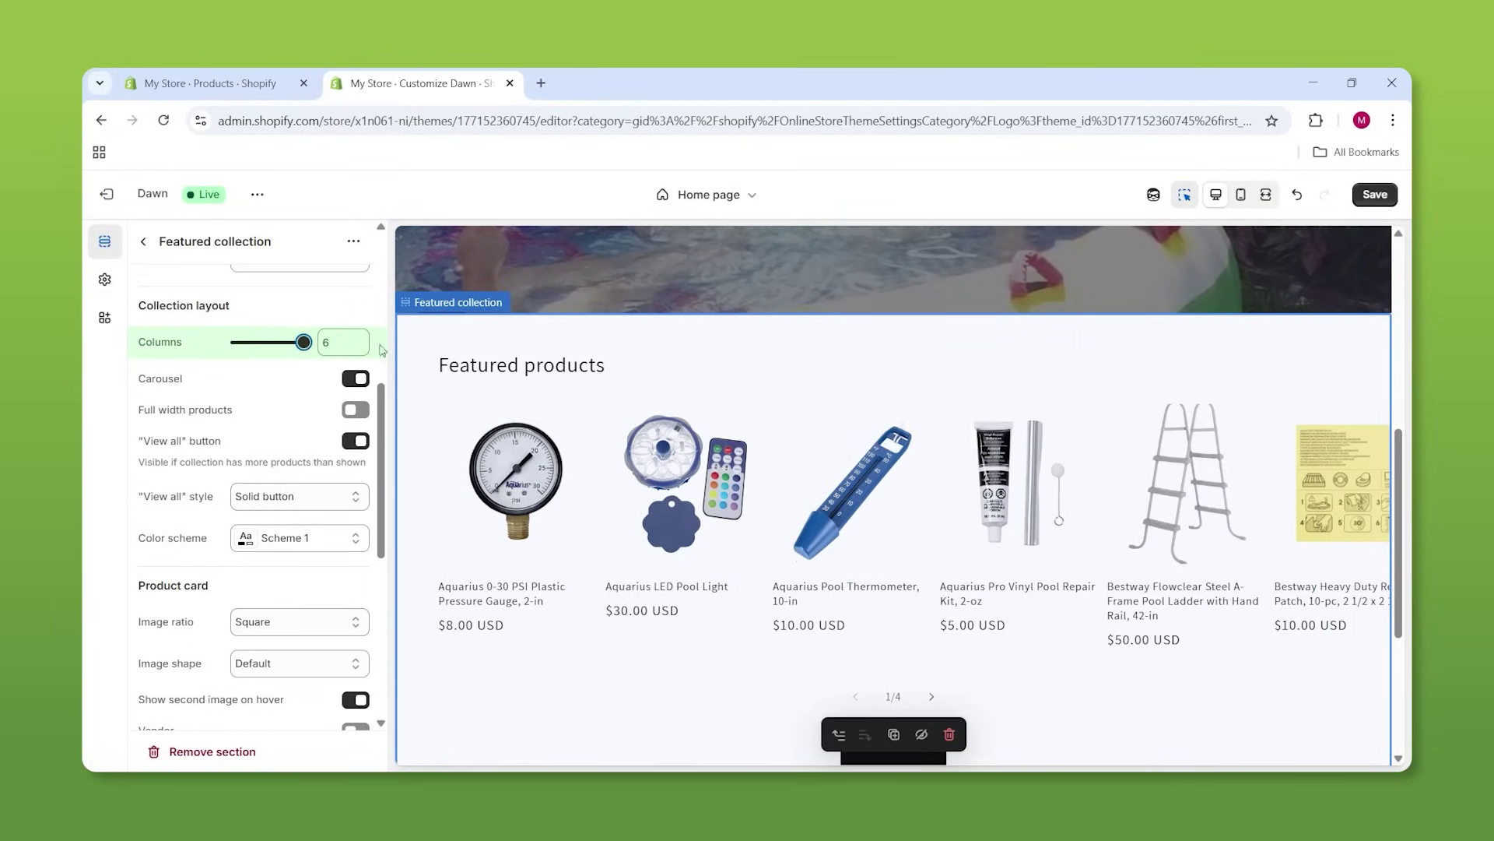
drag(305, 347, 277, 343)
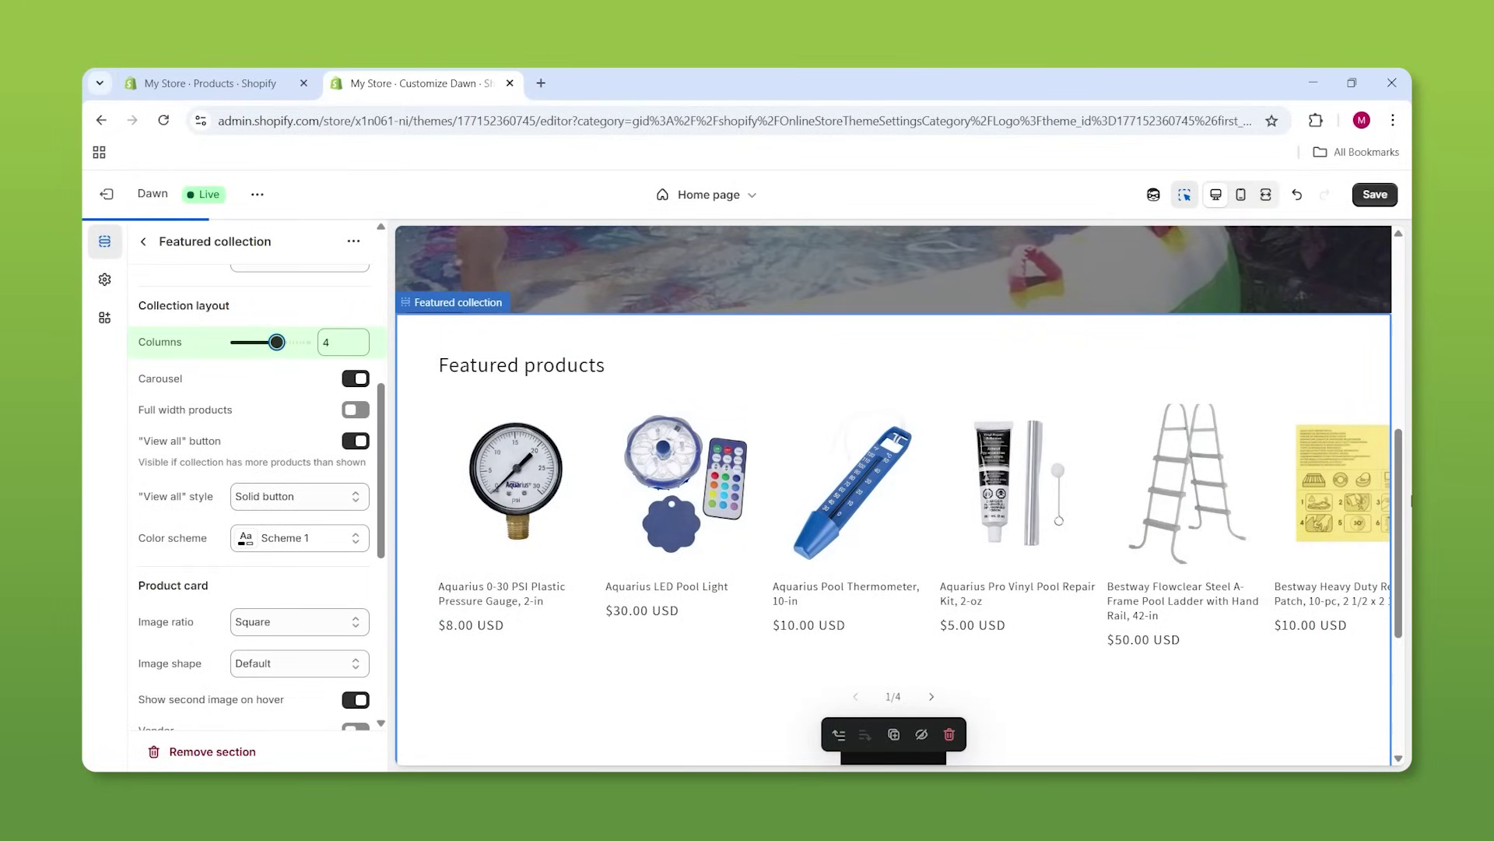
key(ctrl+z)
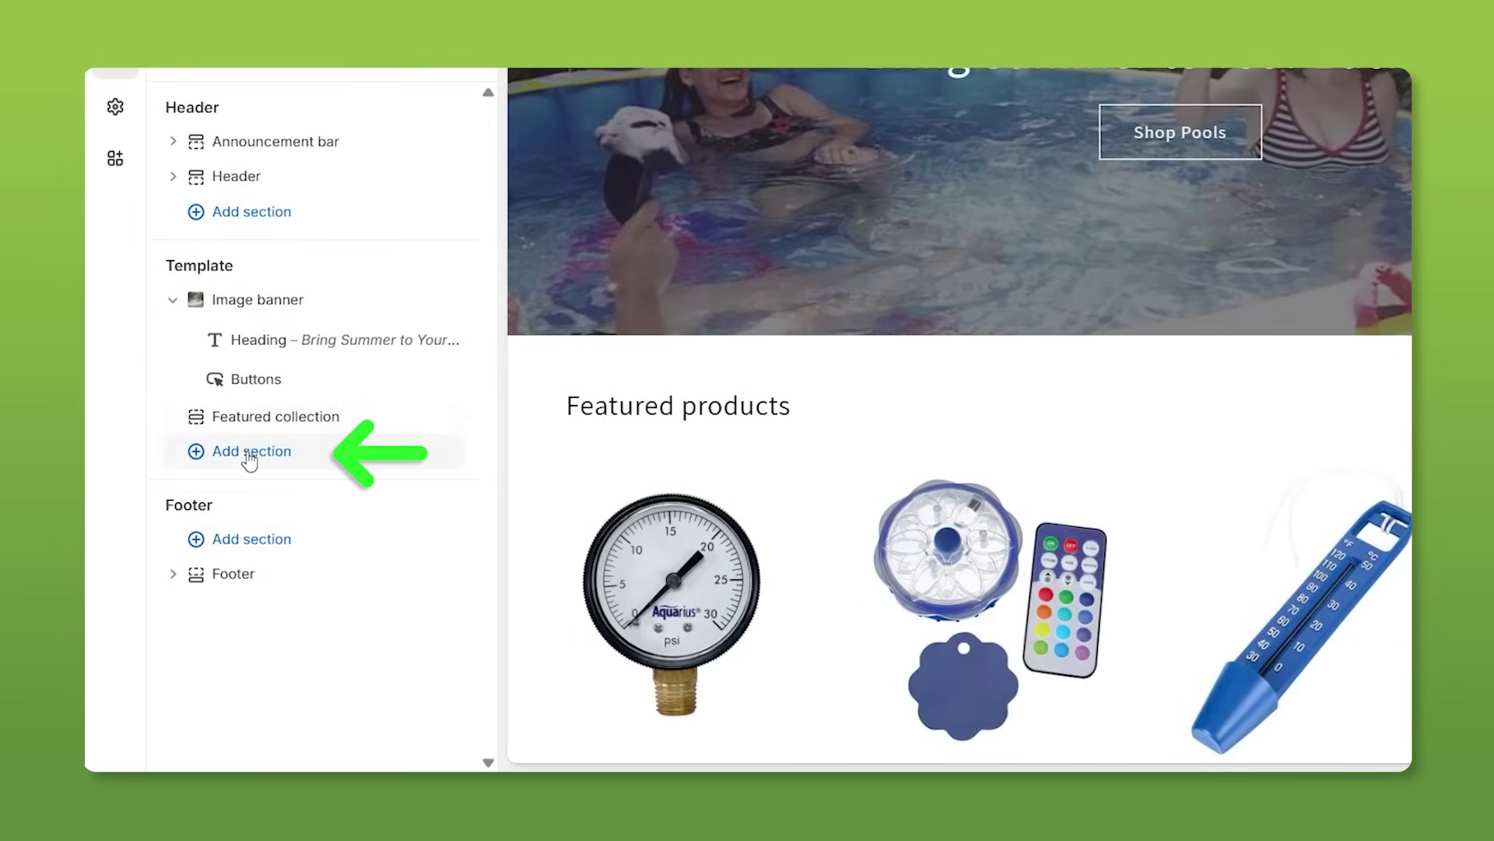
Add an Image with text section to the home page template and move it directly above the Featured collection
click(249, 457)
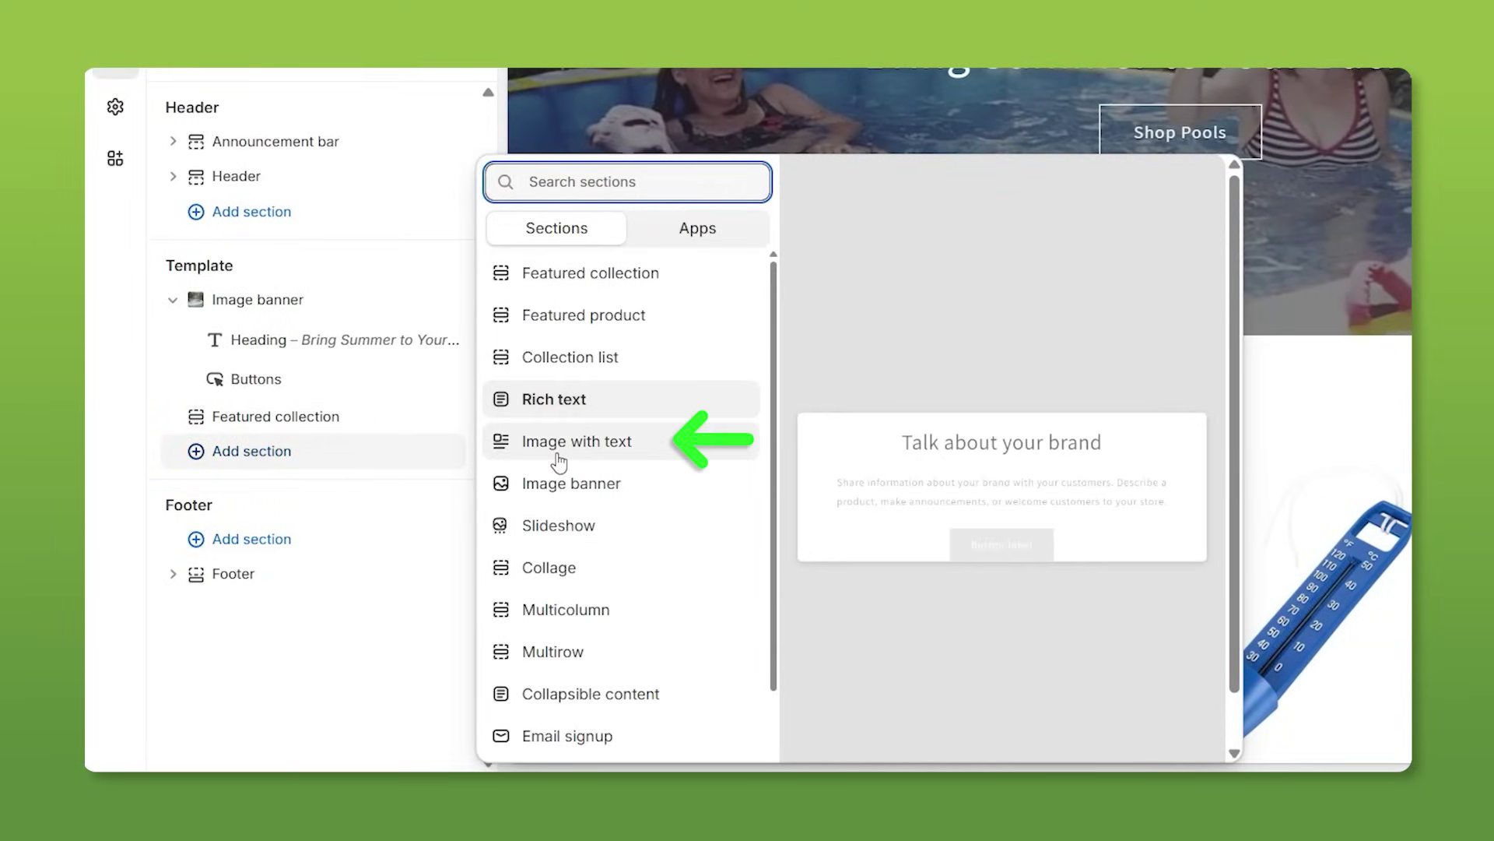
click(592, 450)
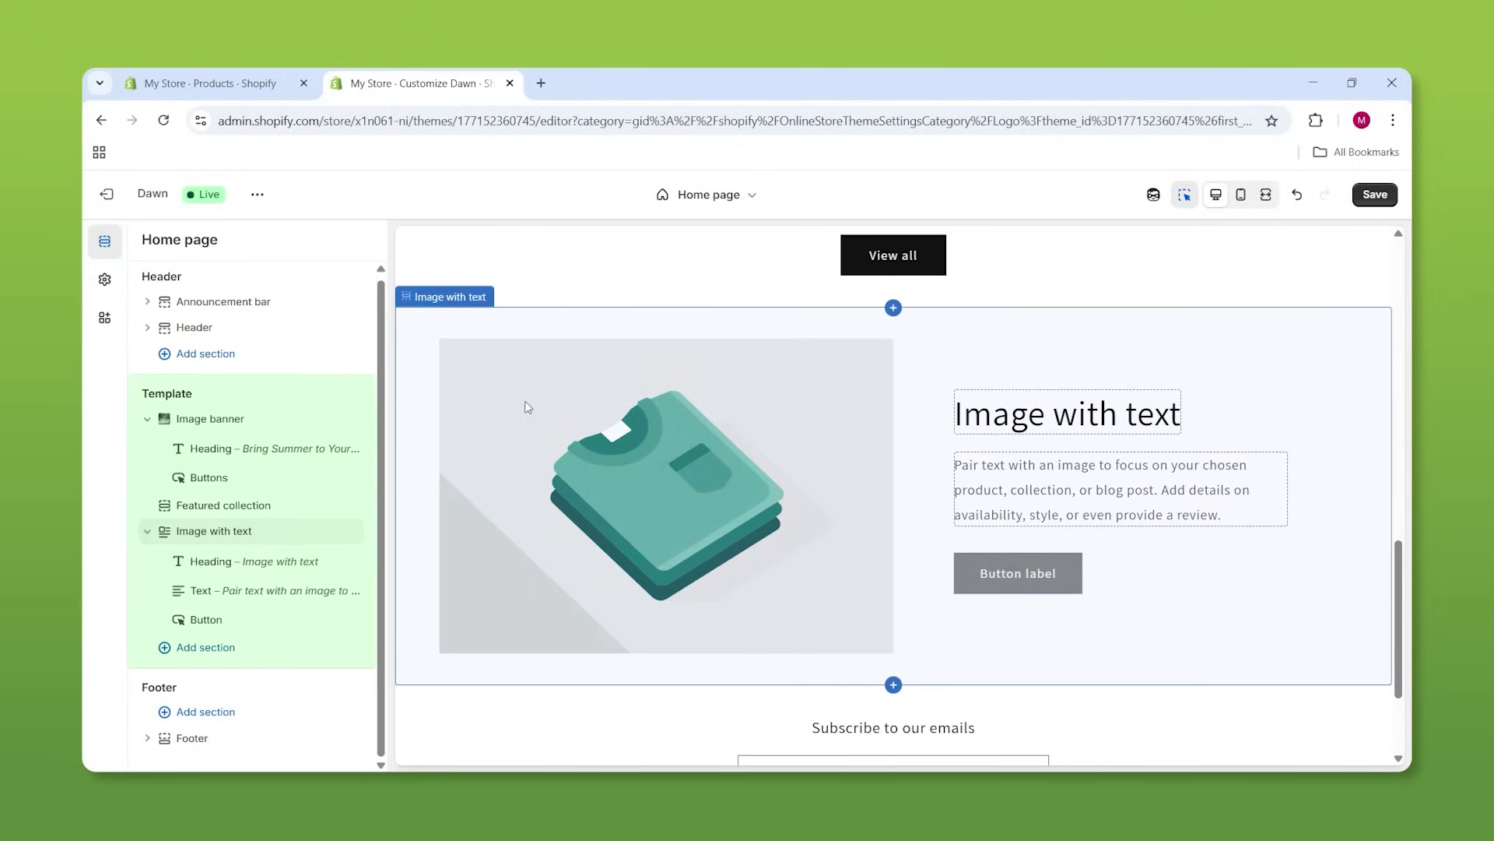
drag(164, 531, 167, 510)
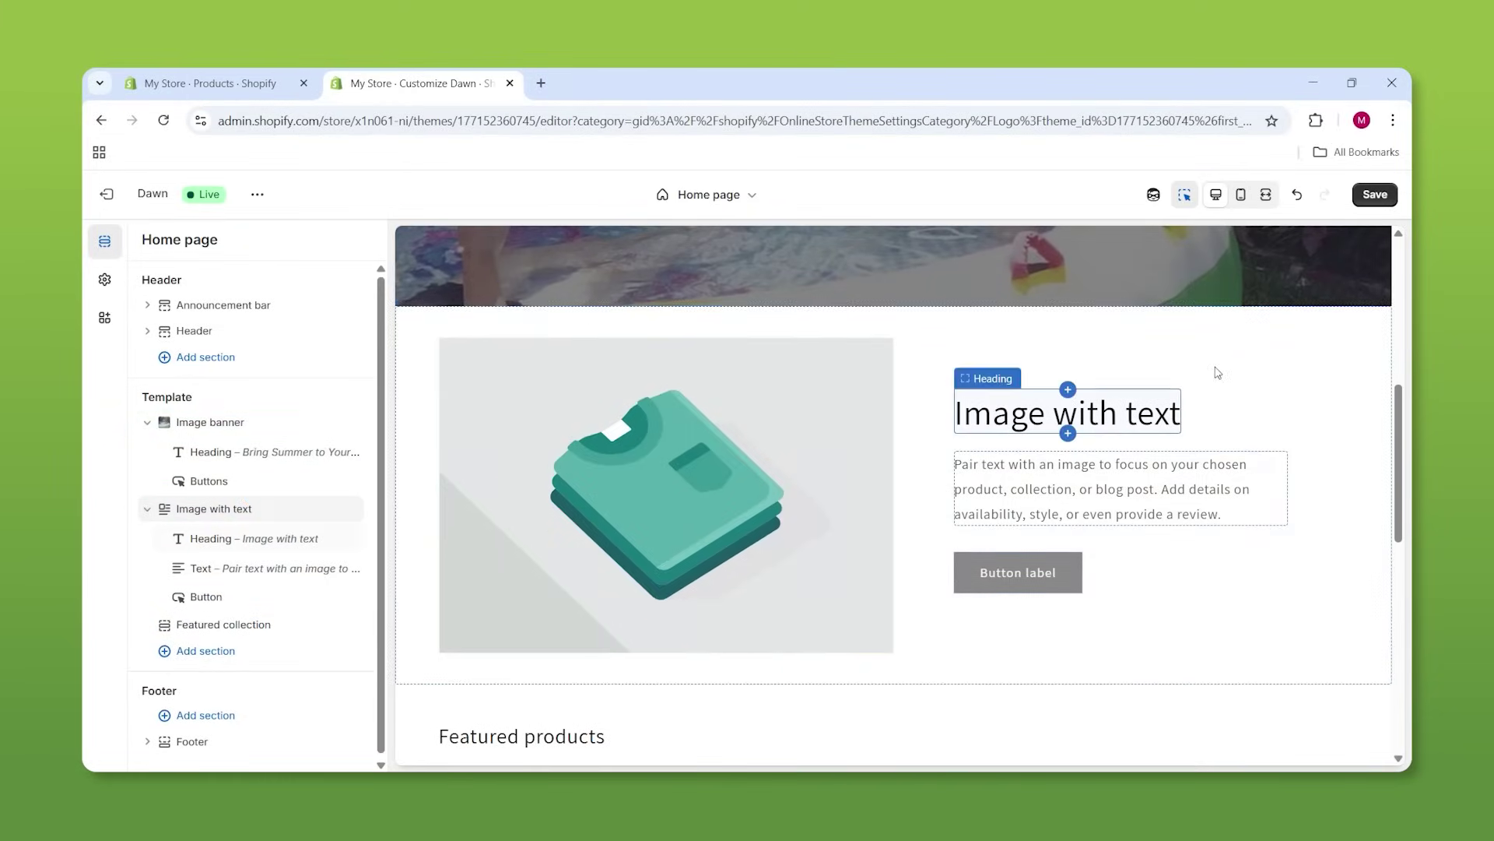
Duplicate the Image with text section on the home page and look over both copies in the preview
right_click(1289, 357)
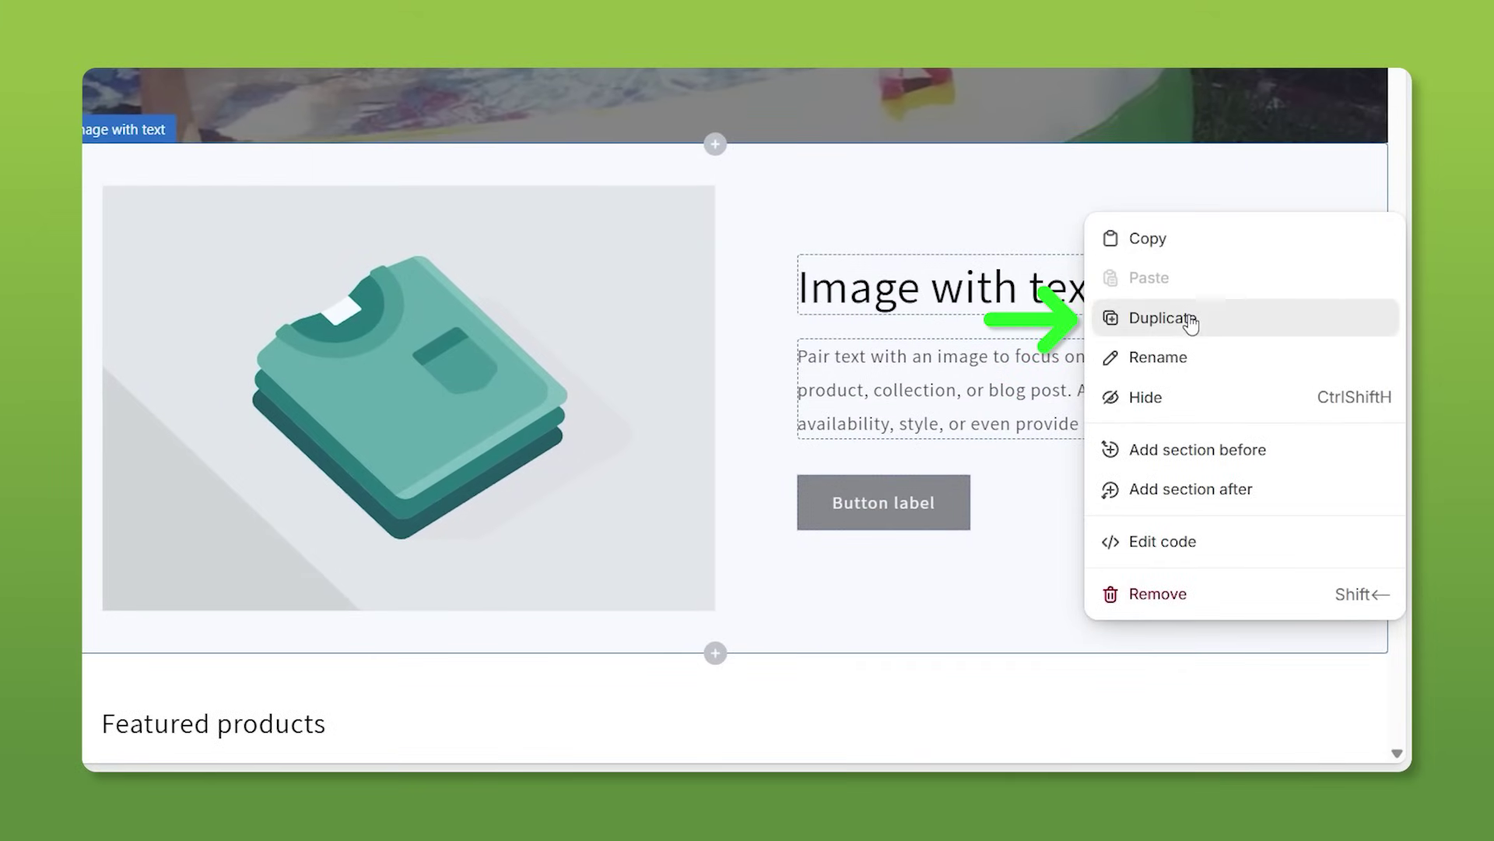
click(1191, 324)
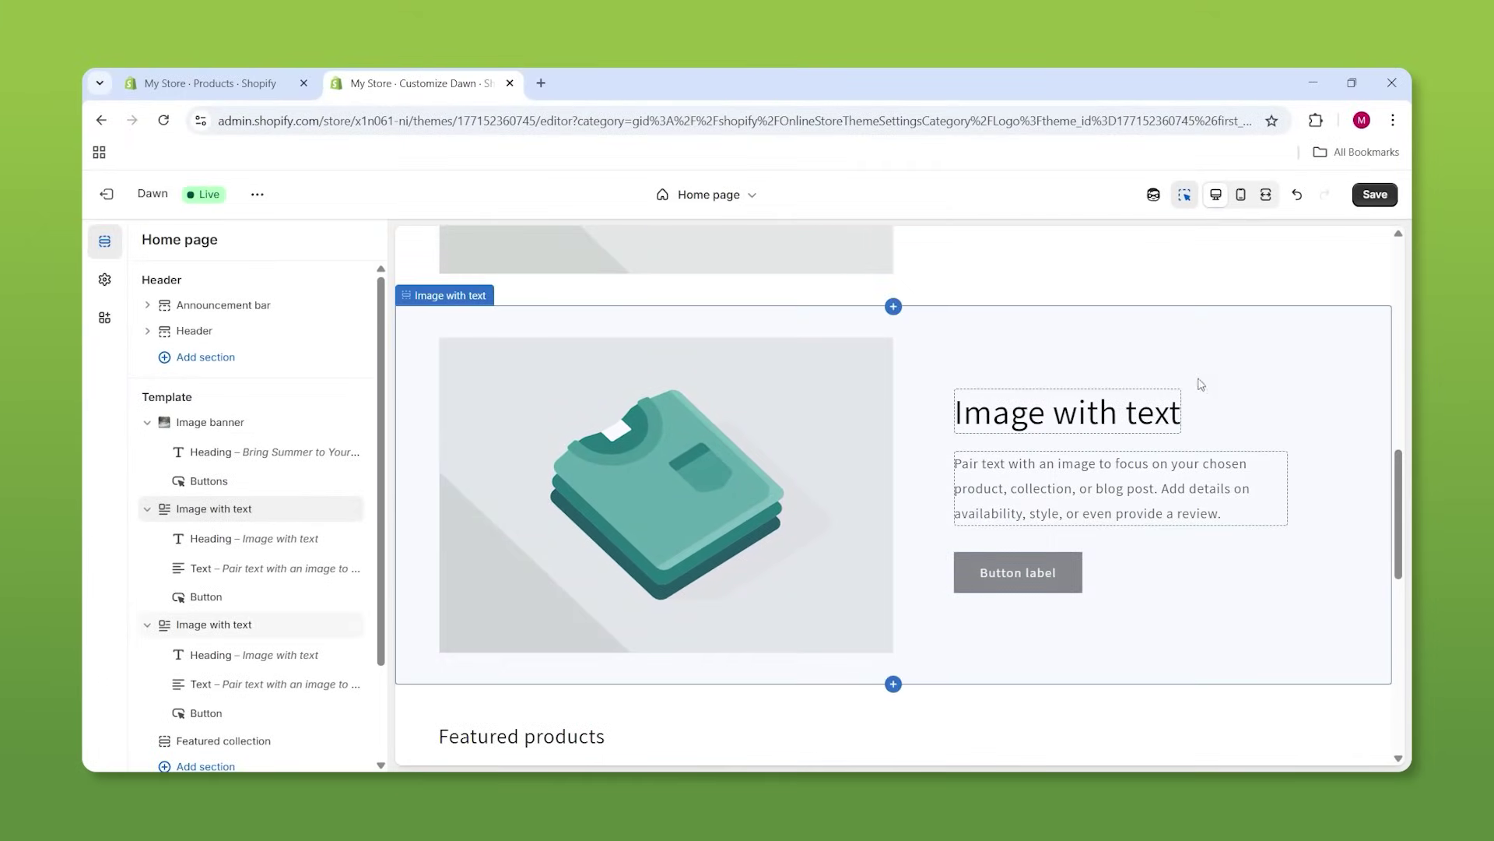
scroll(1015, 496, down, 3)
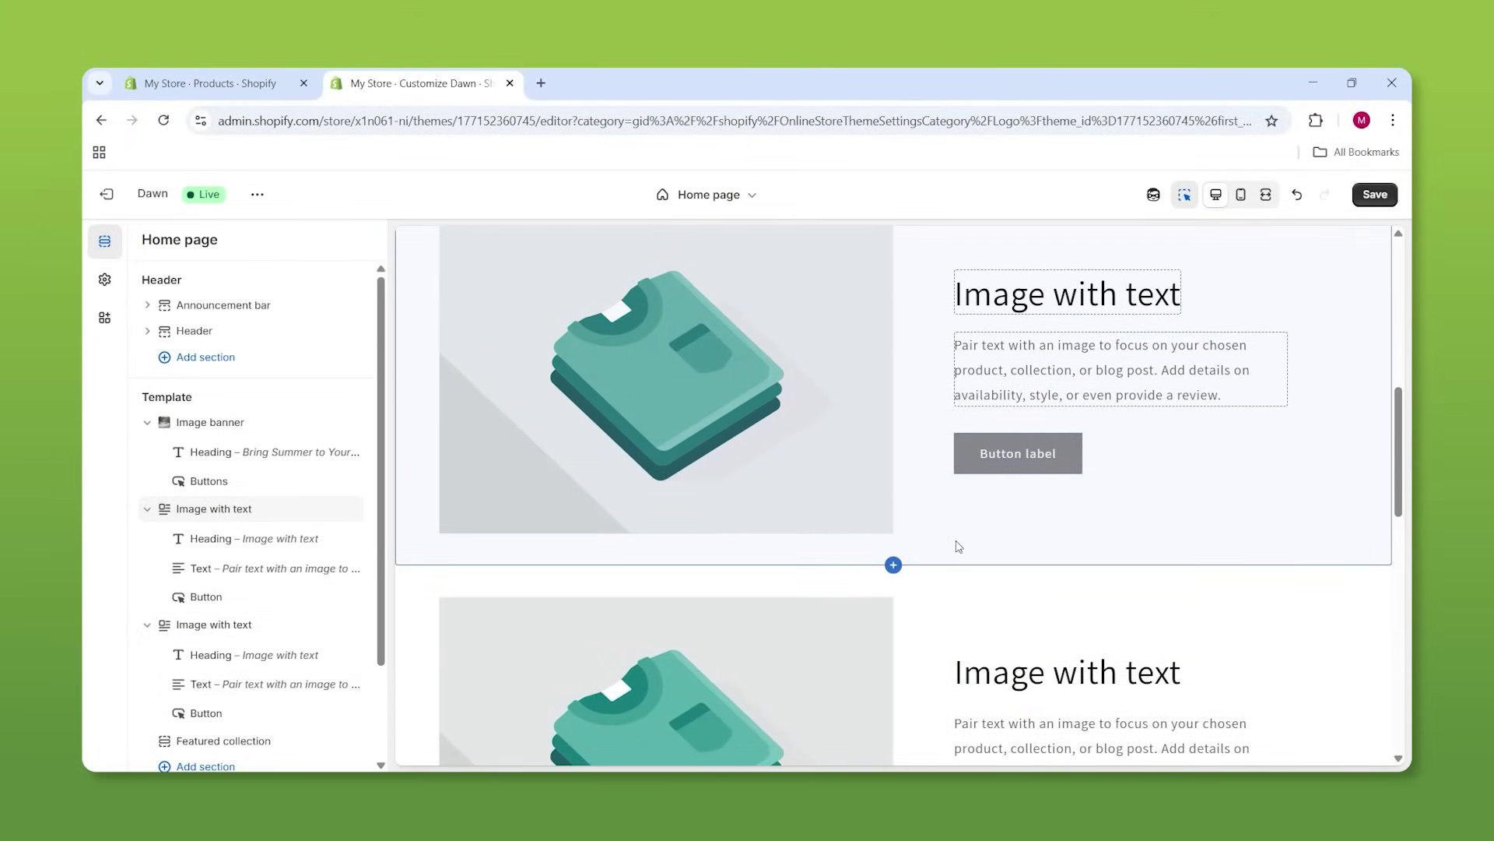
scroll(762, 579, down, 2)
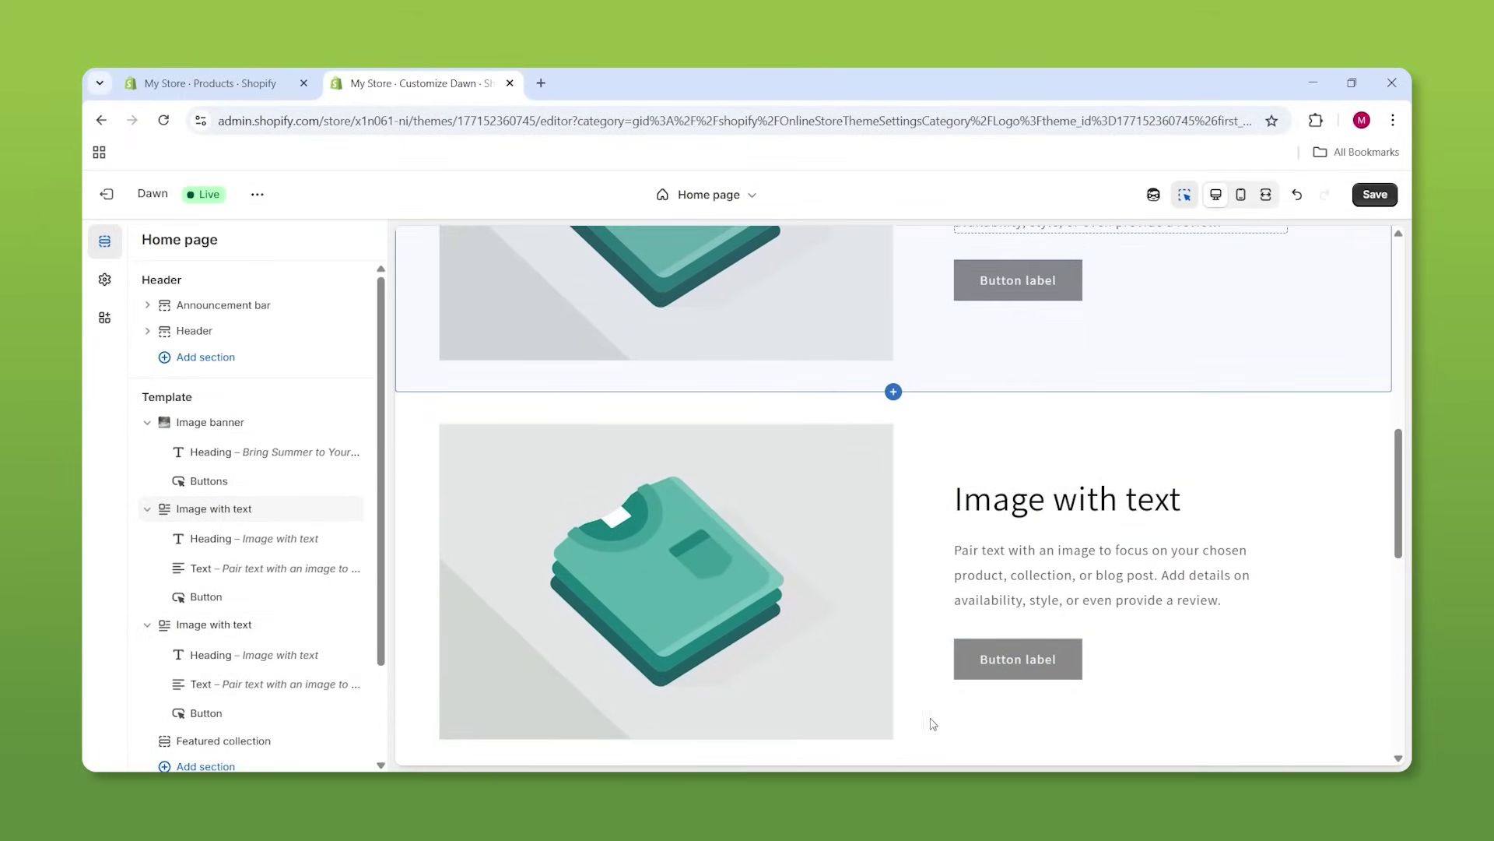
Set the image placement of the second Image with text section to Image second
click(1253, 421)
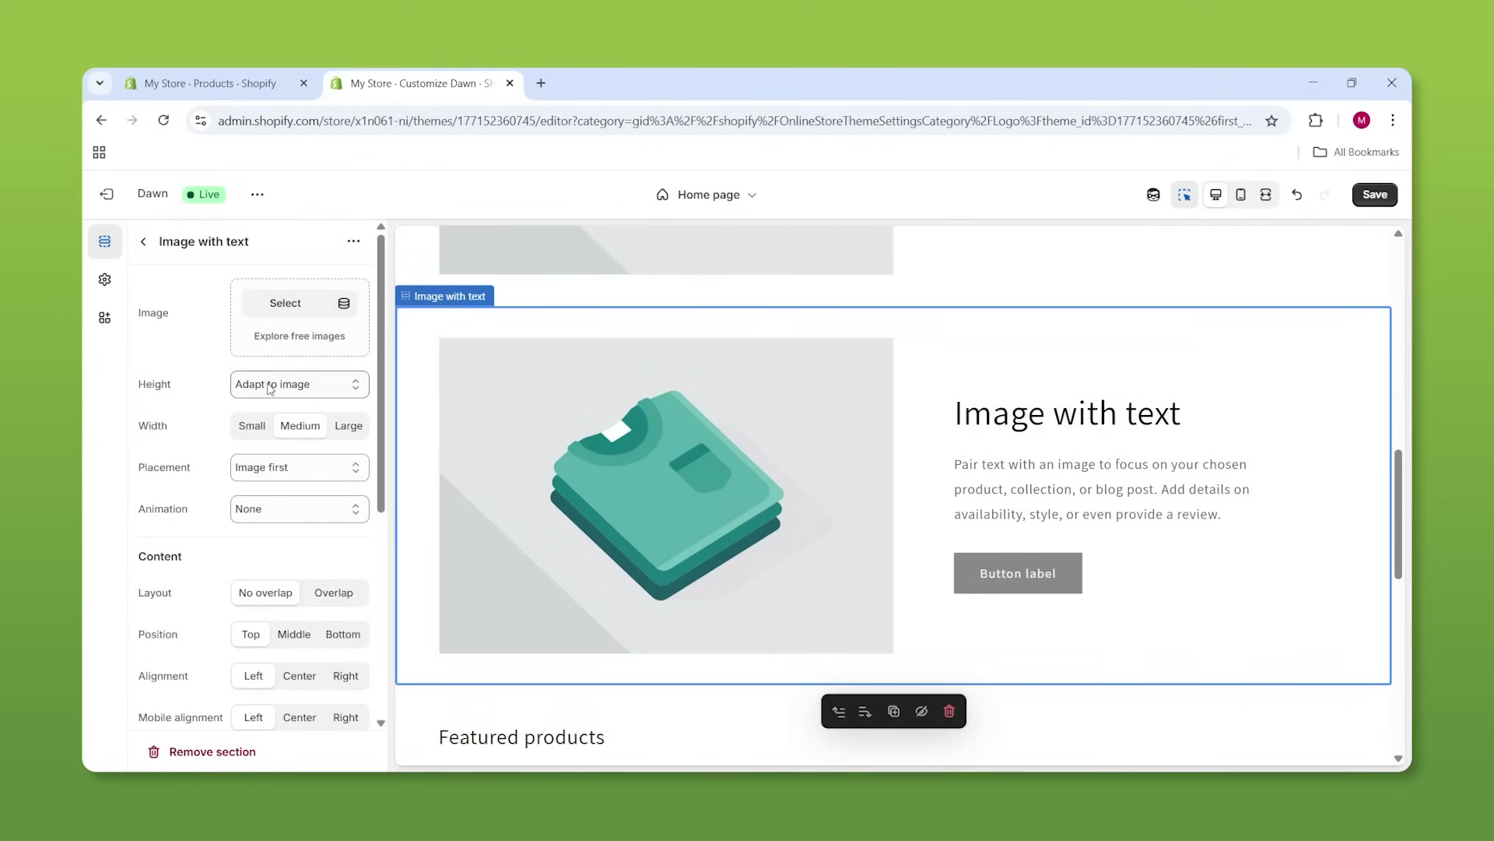
click(263, 467)
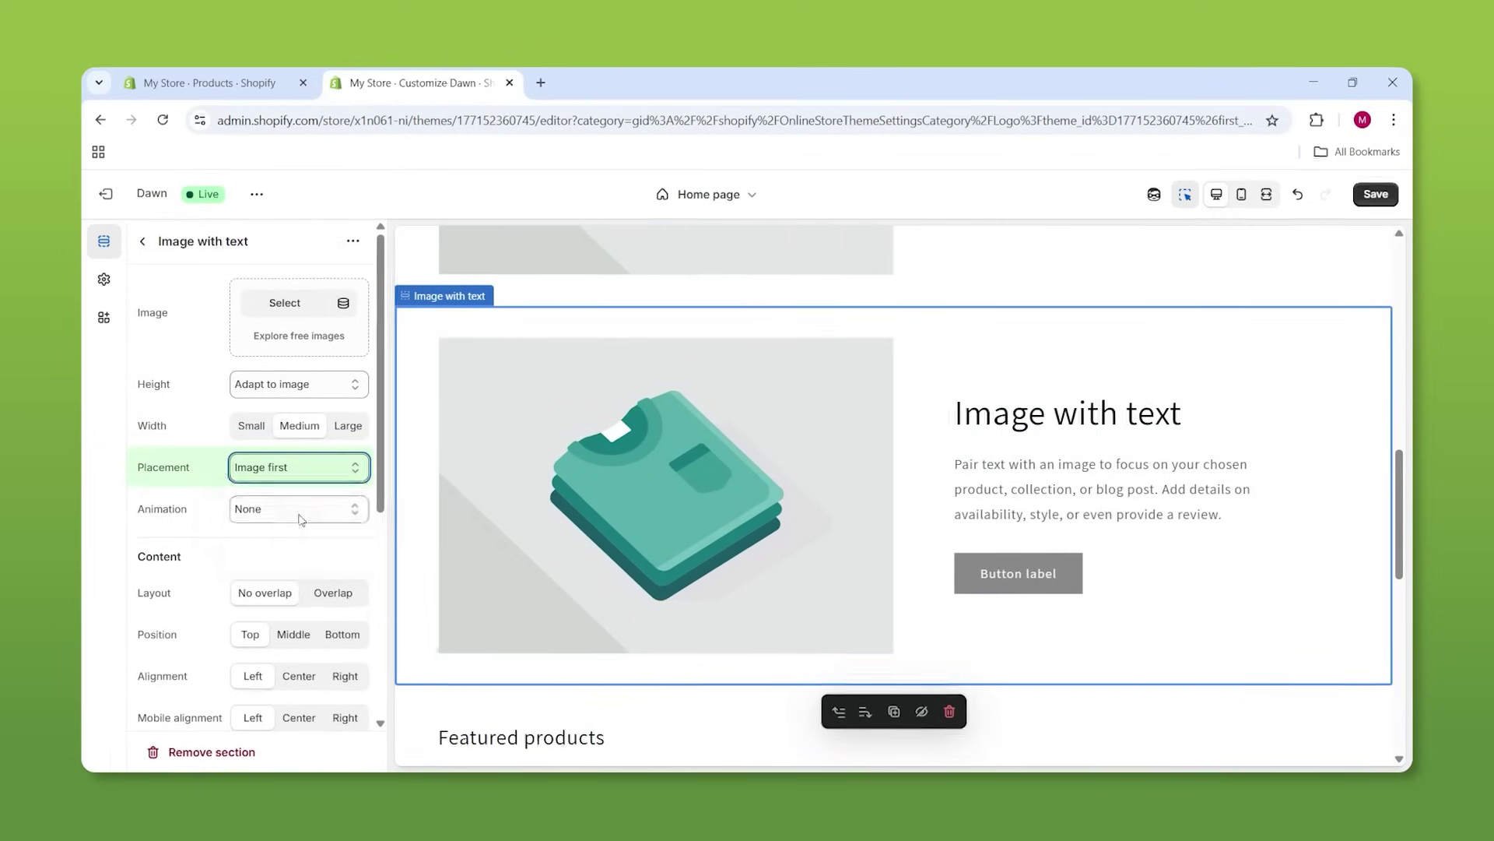
click(299, 514)
scroll(1179, 480, up, 3)
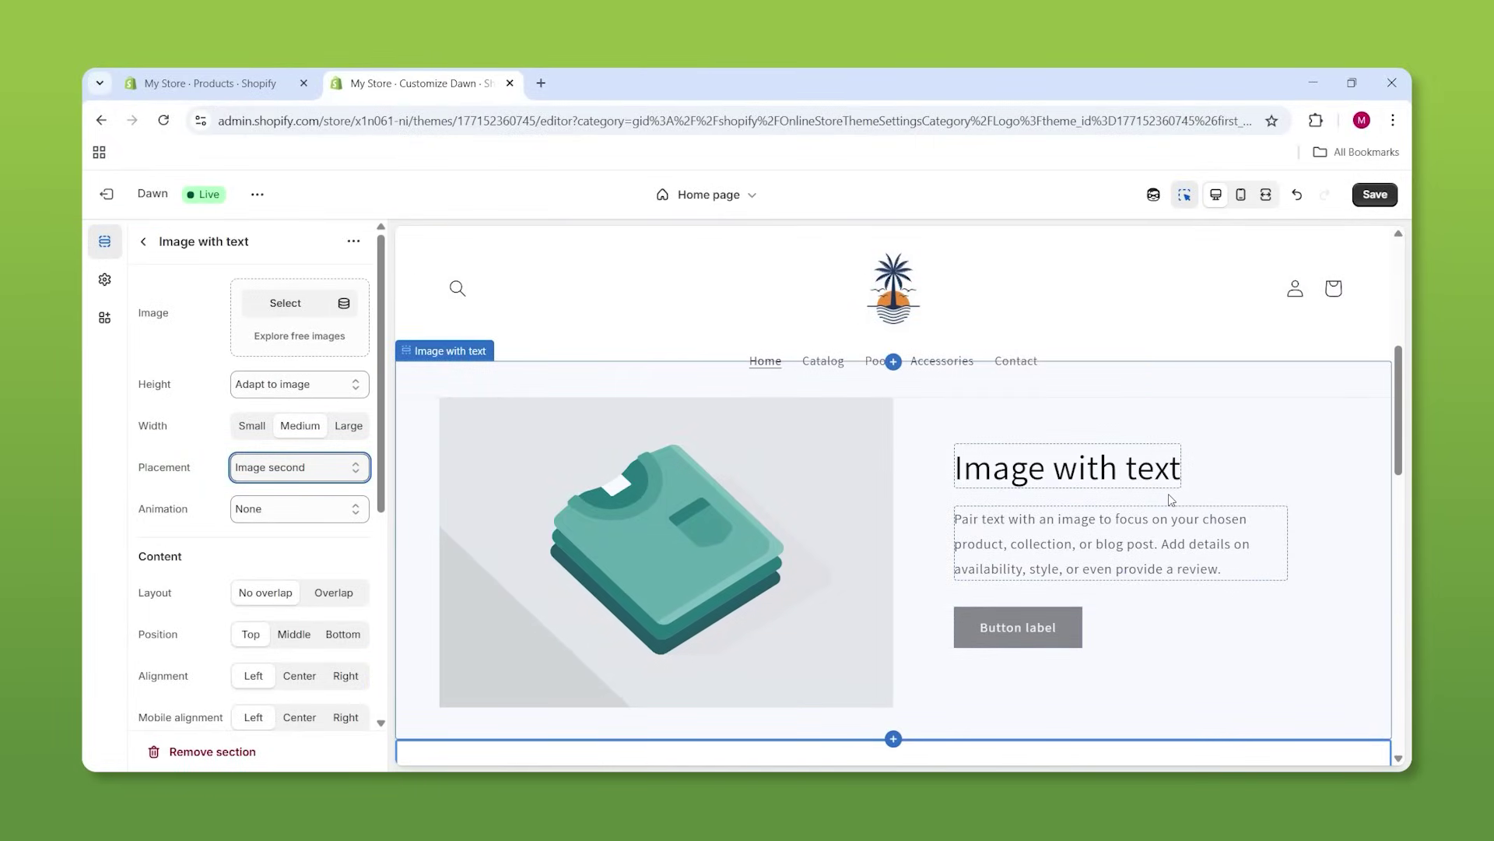
Open the first Image with text section's heading and description text for editing, and return to the home page's section list
click(1043, 479)
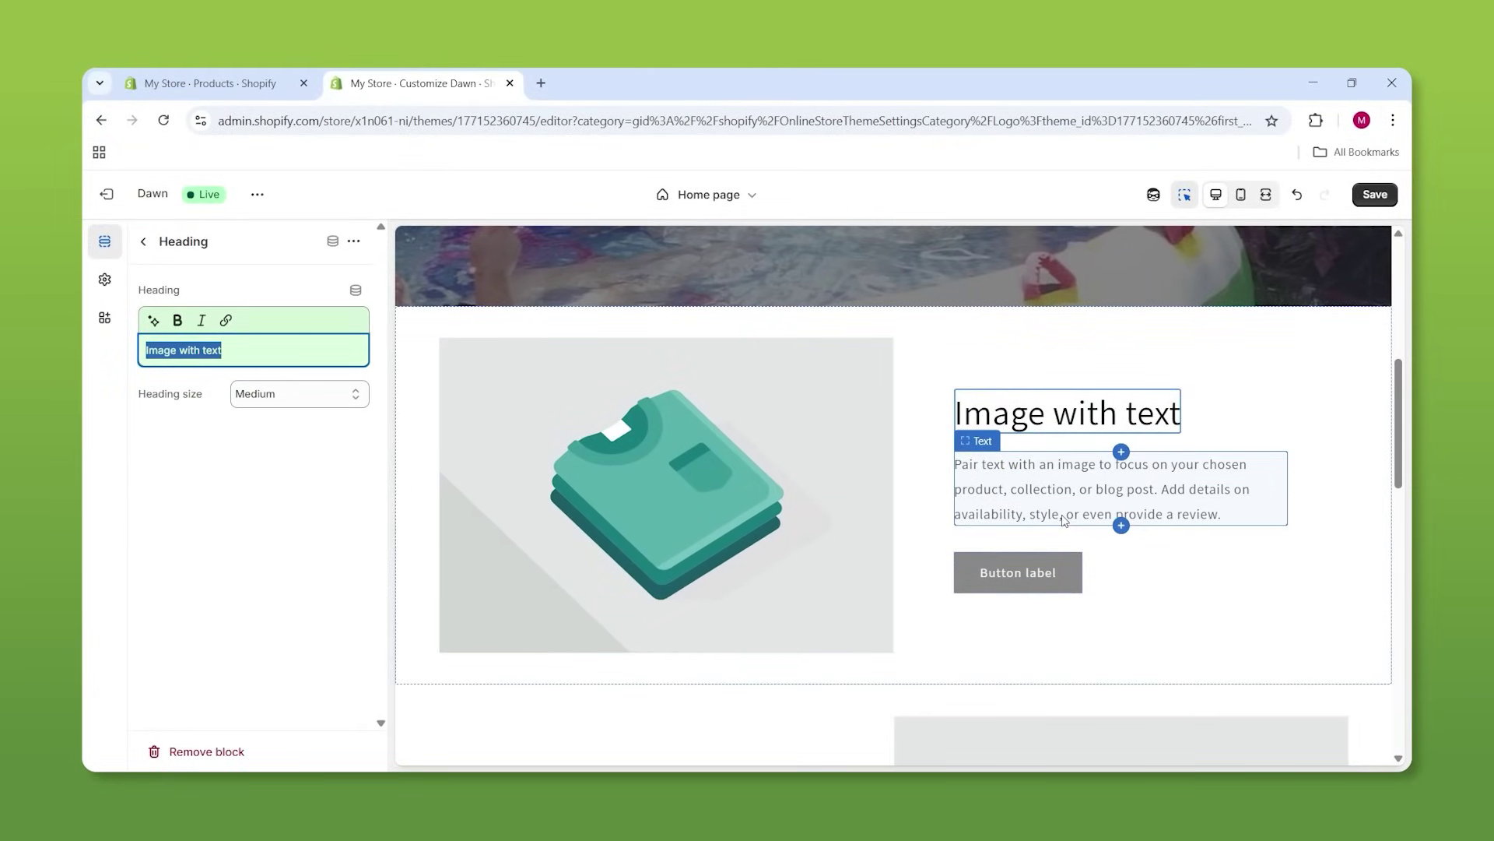
scroll(985, 544, down, 4)
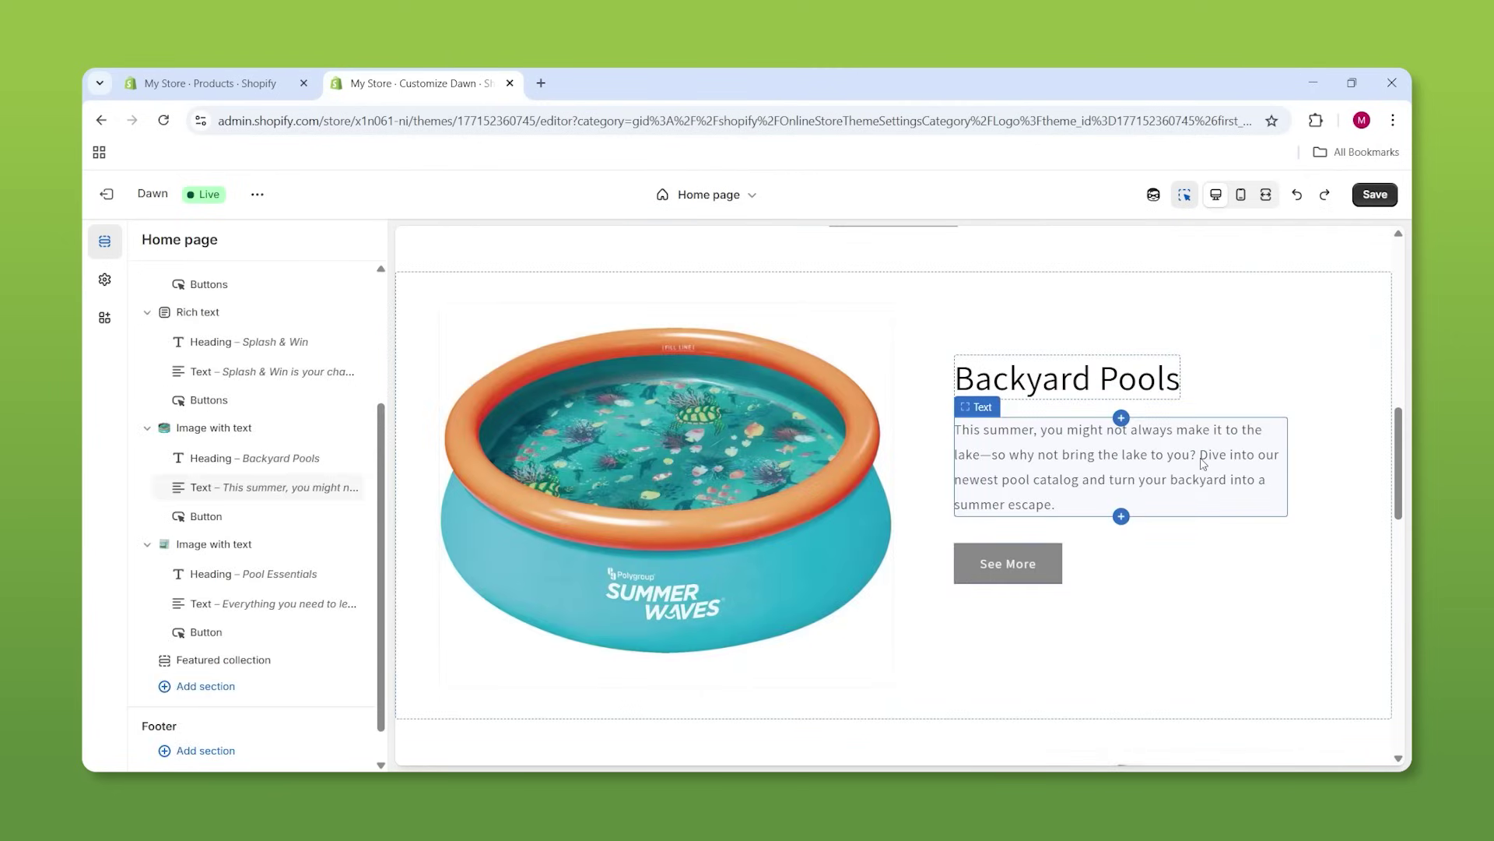
click(1204, 464)
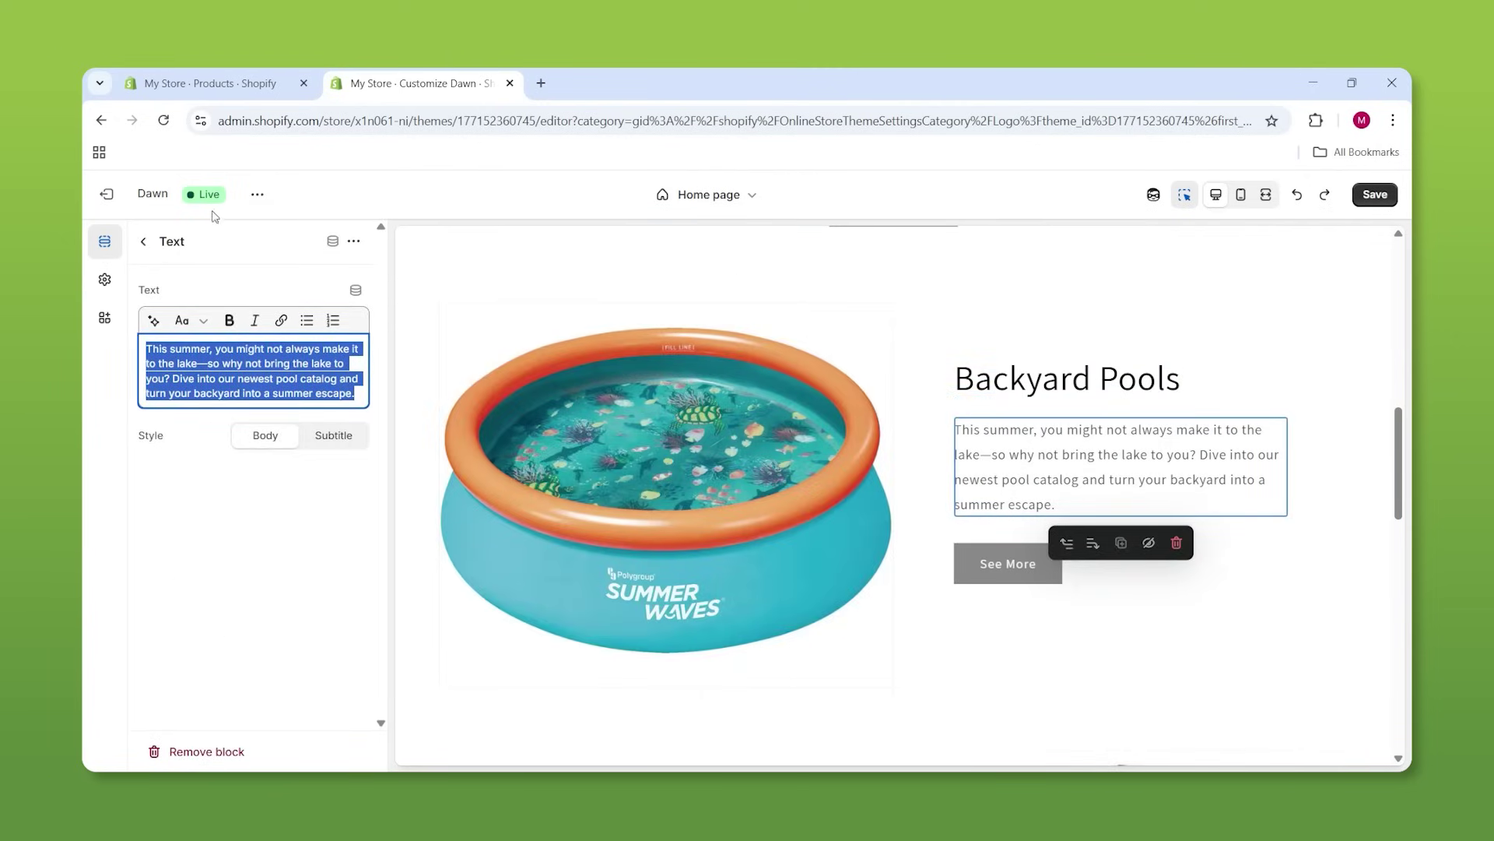
click(143, 241)
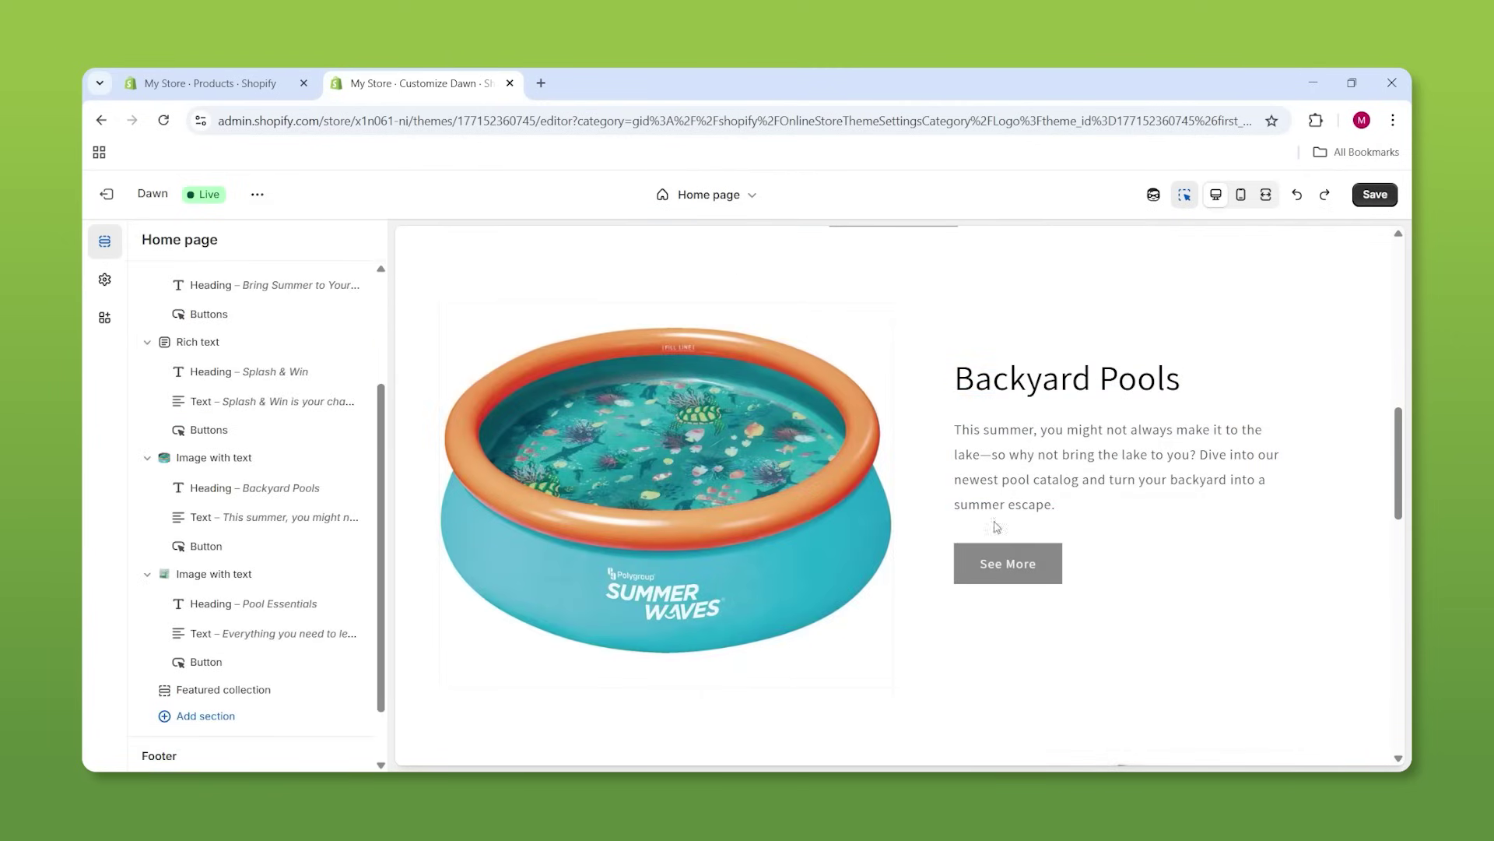
Link the Backyard Pools section's See More button to the Pool collection
click(1020, 562)
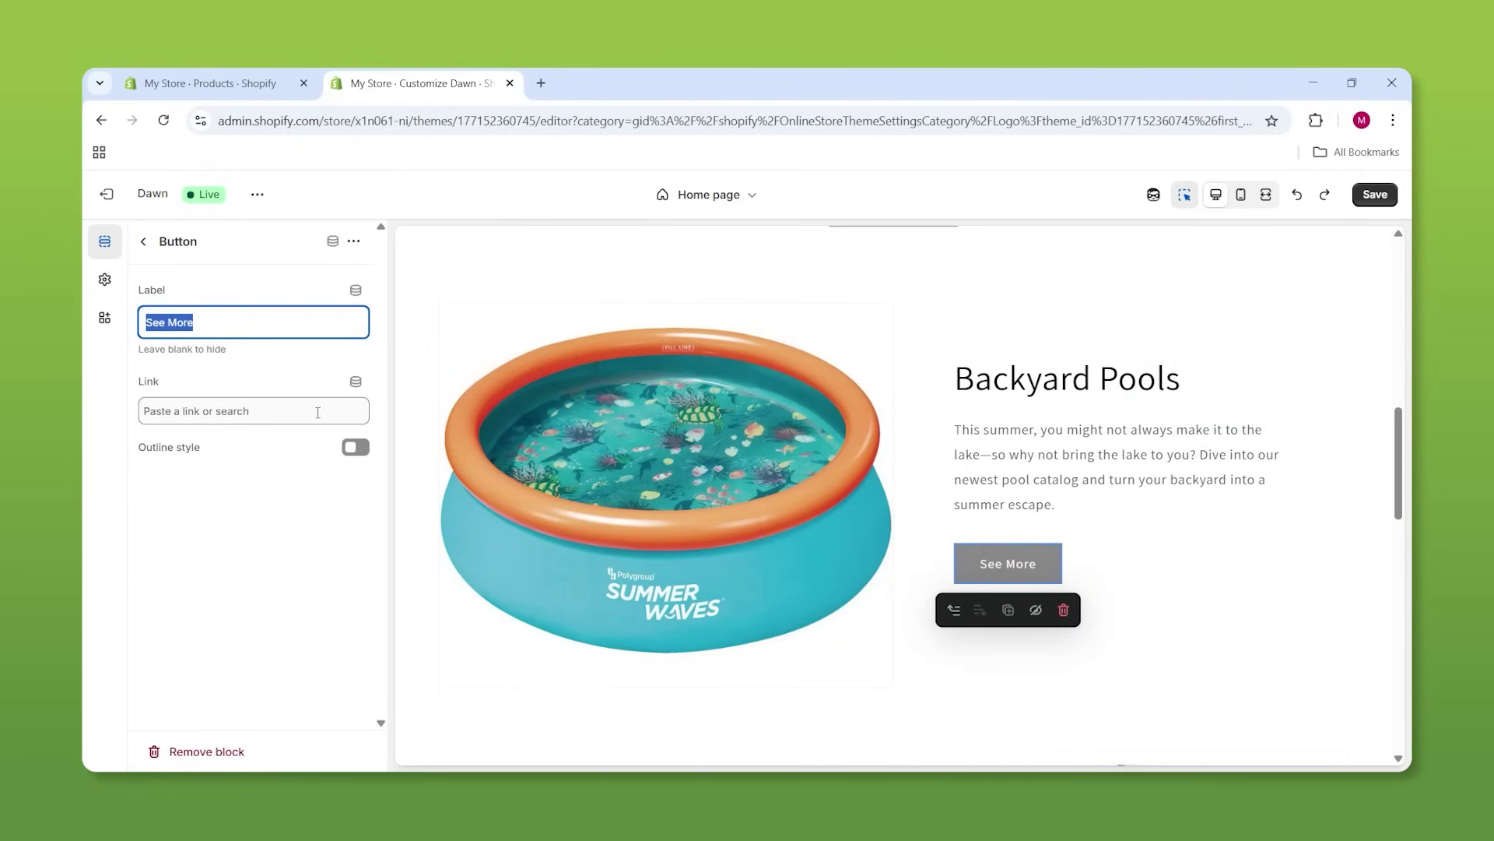
click(259, 412)
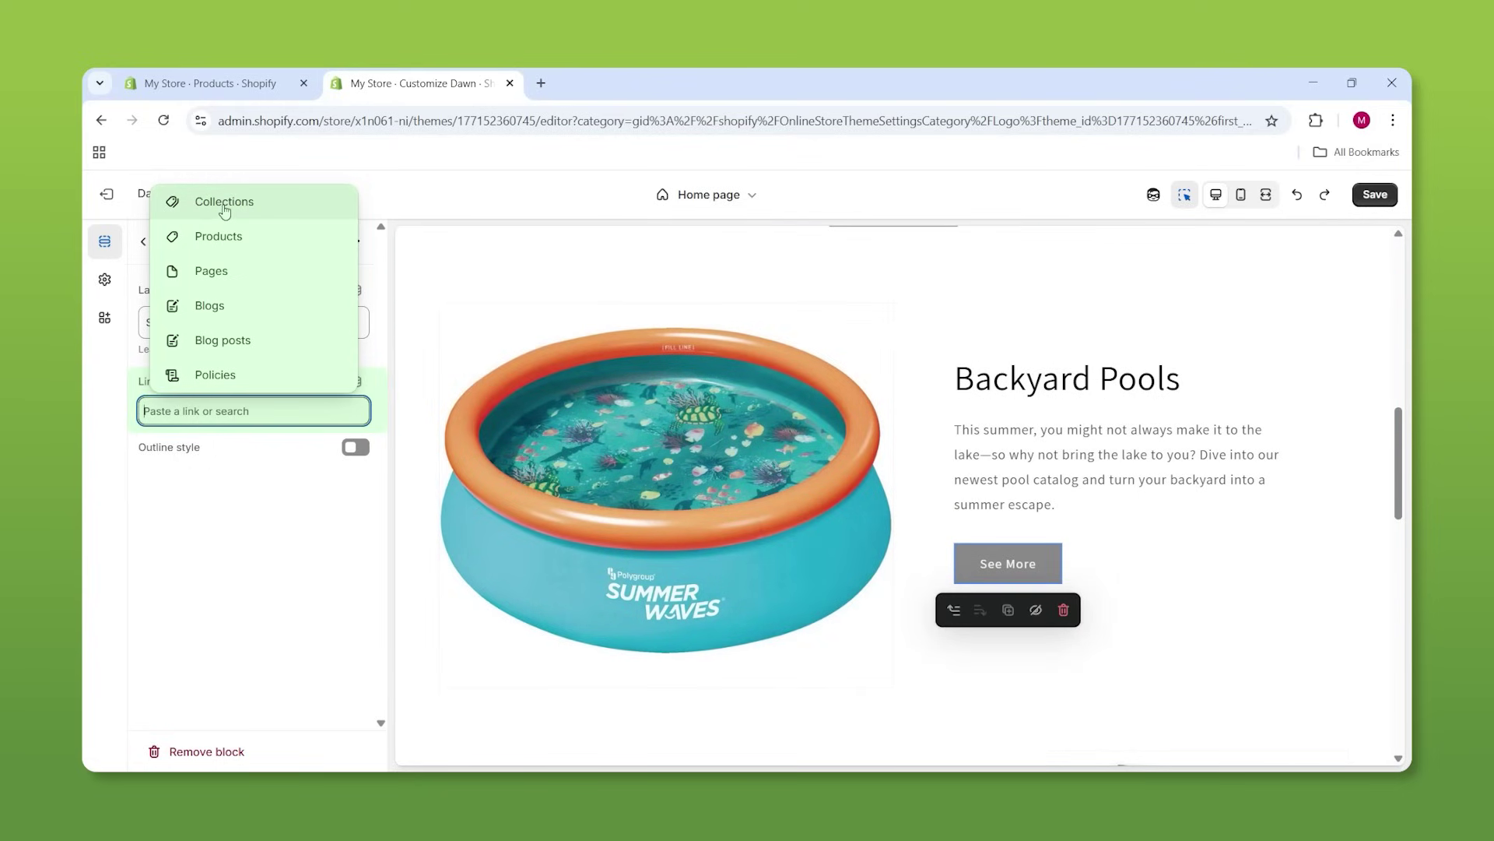
click(223, 204)
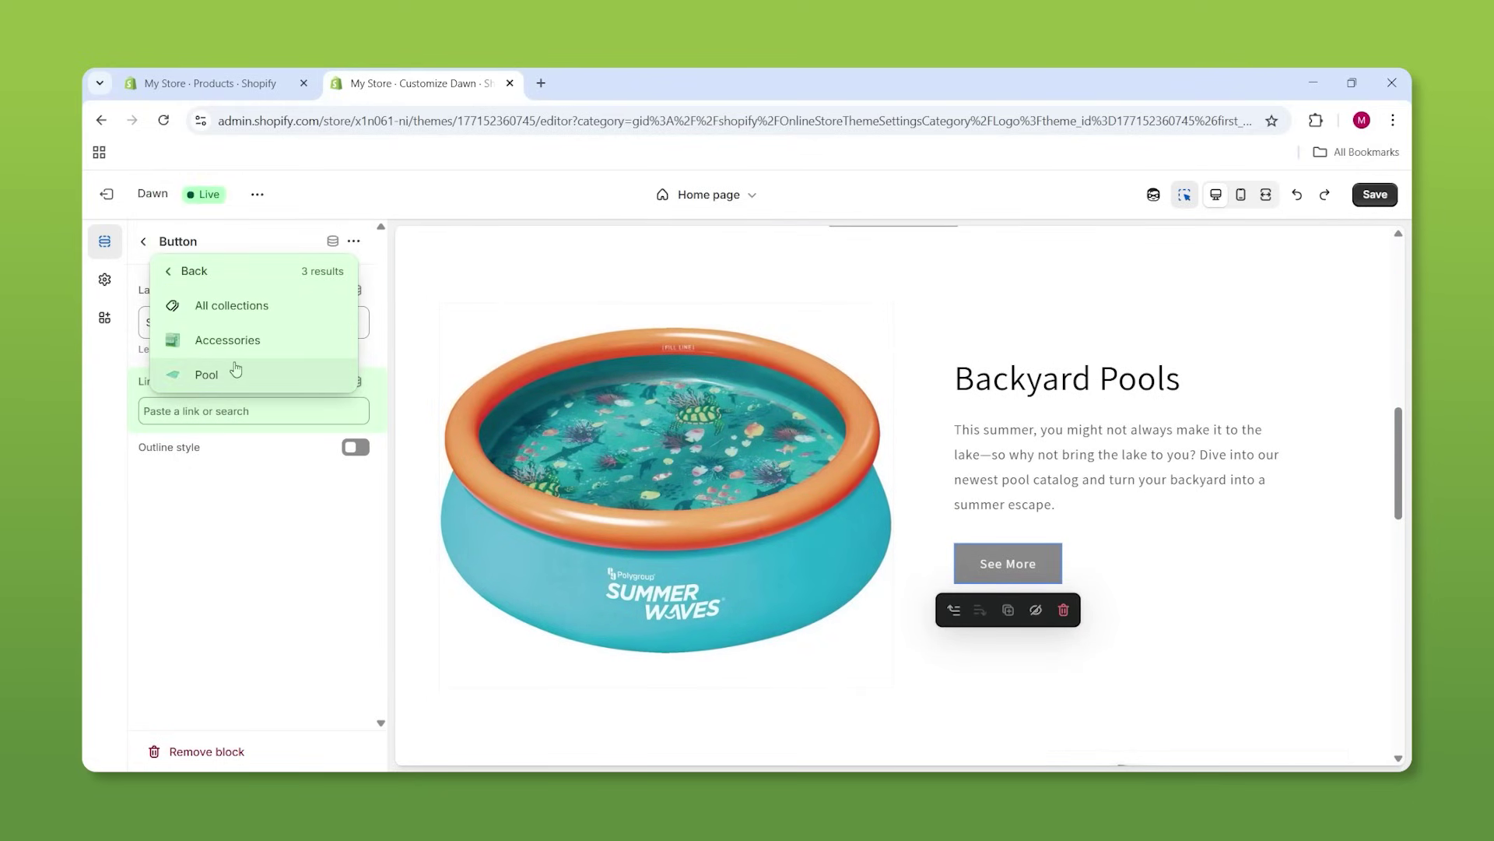
click(236, 369)
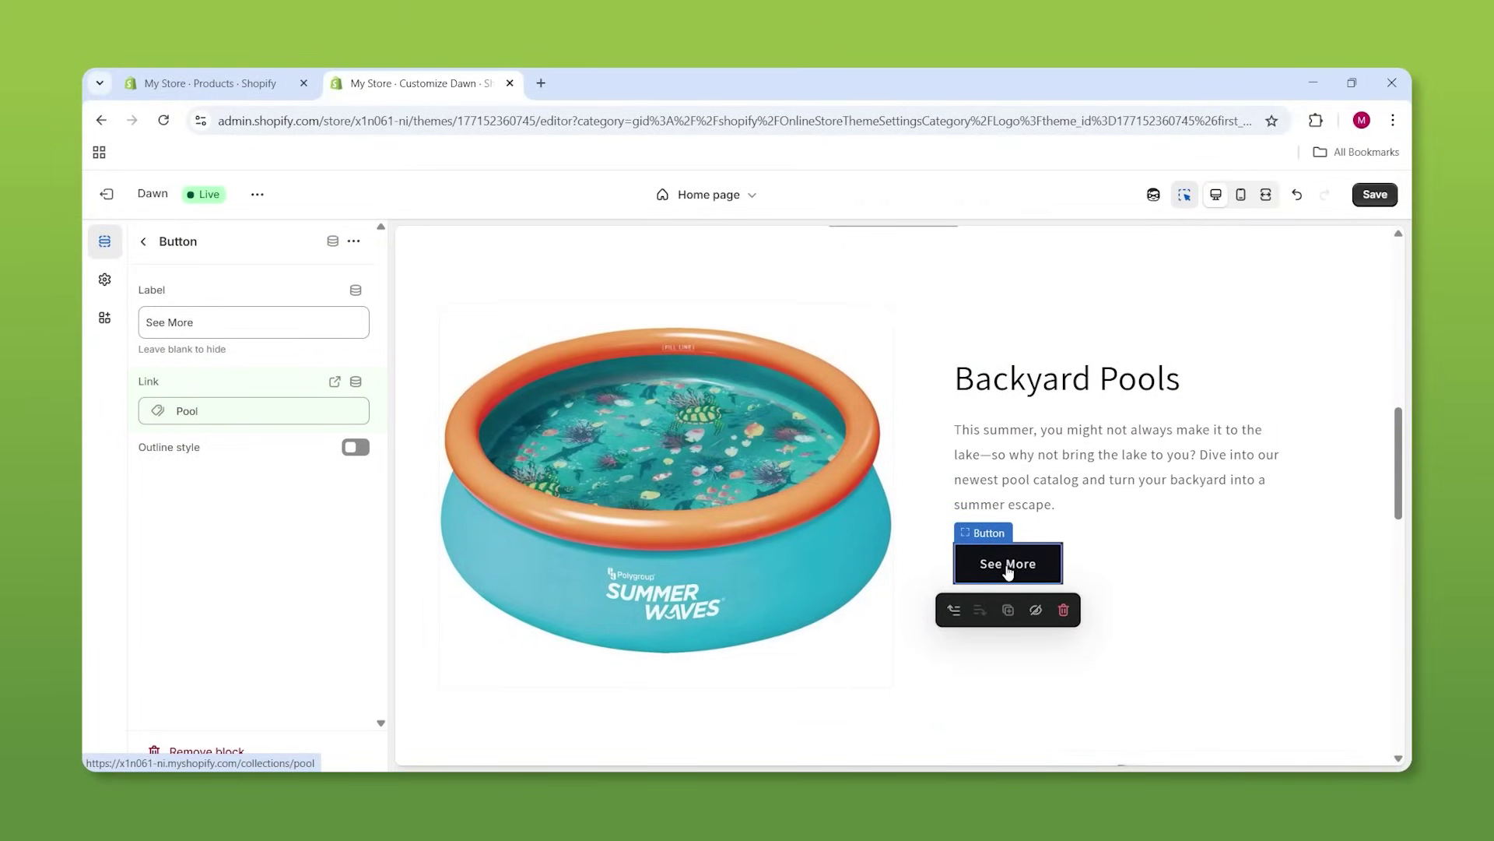
Set the Backyard Pools section's content alignment to Center and its content position to Middle
click(1007, 569)
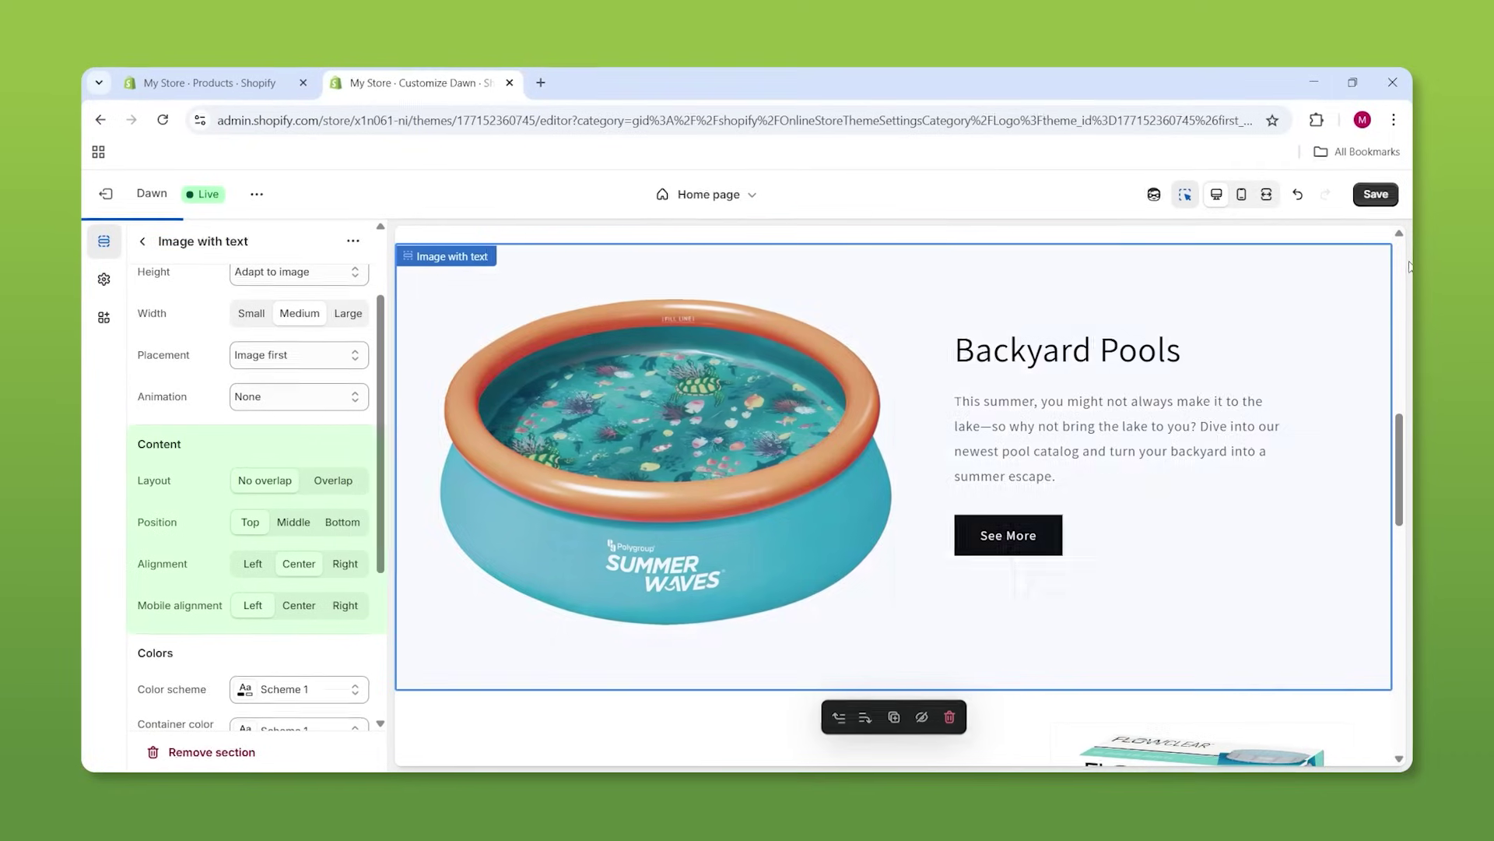
click(300, 565)
click(281, 530)
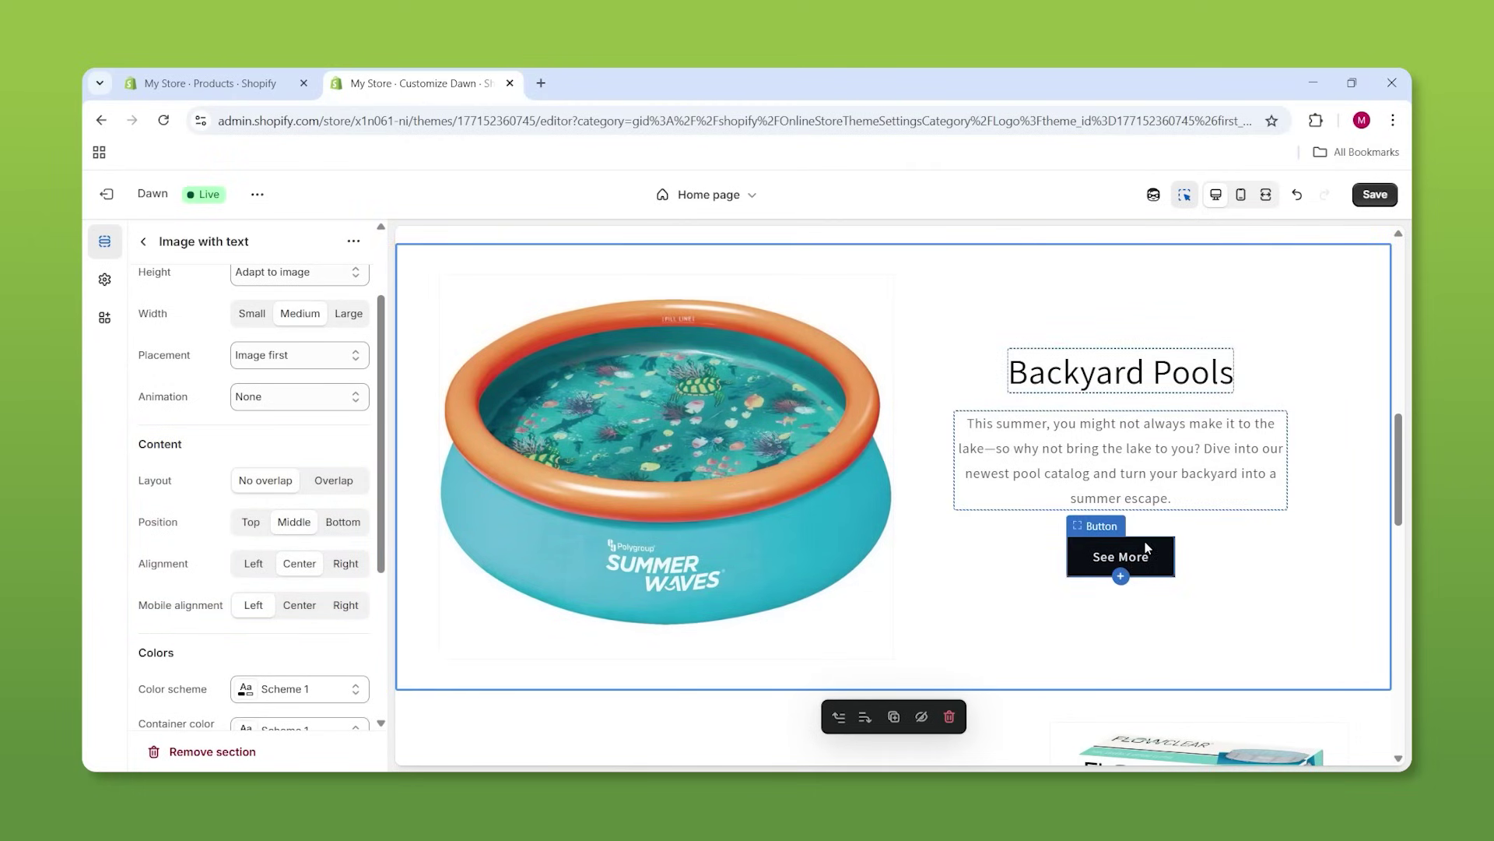
Remove the Buttons block from the Splash & Win rich text section
scroll(1148, 547, up, 10)
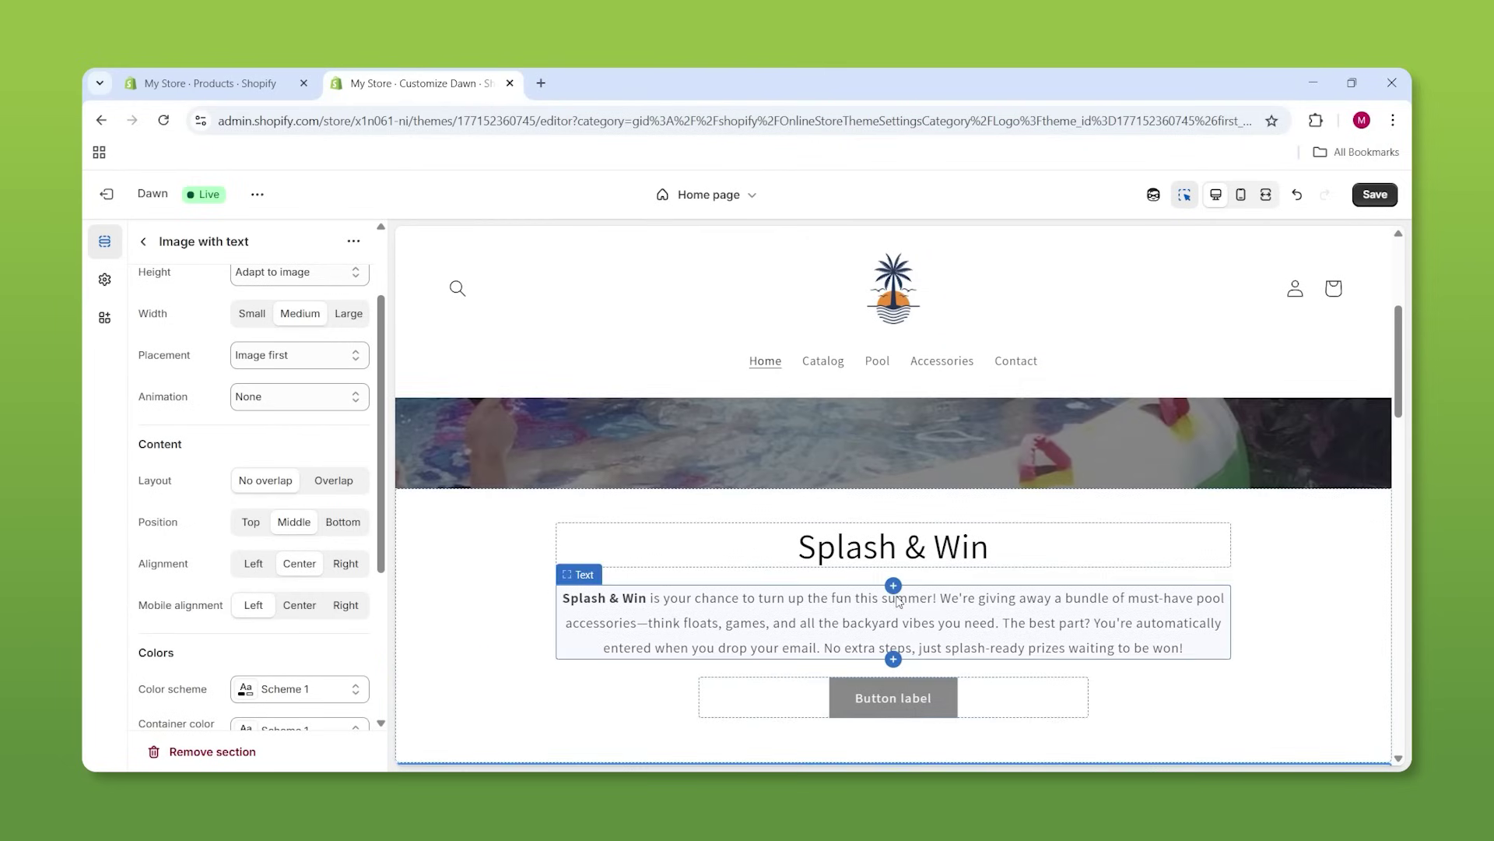
scroll(898, 602, down, 1)
click(1003, 620)
click(353, 241)
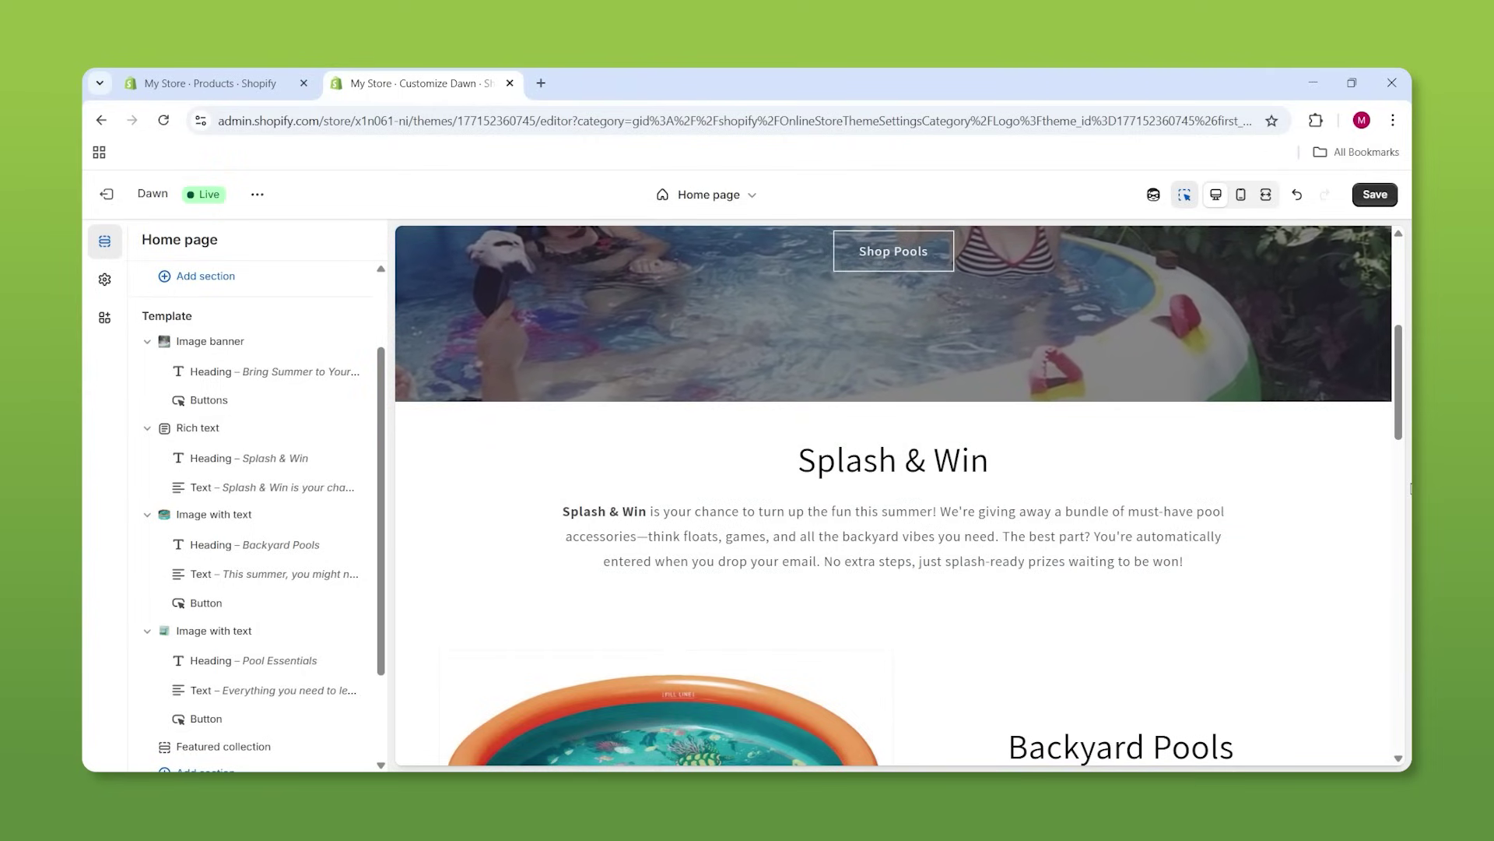
key(ctrl+z)
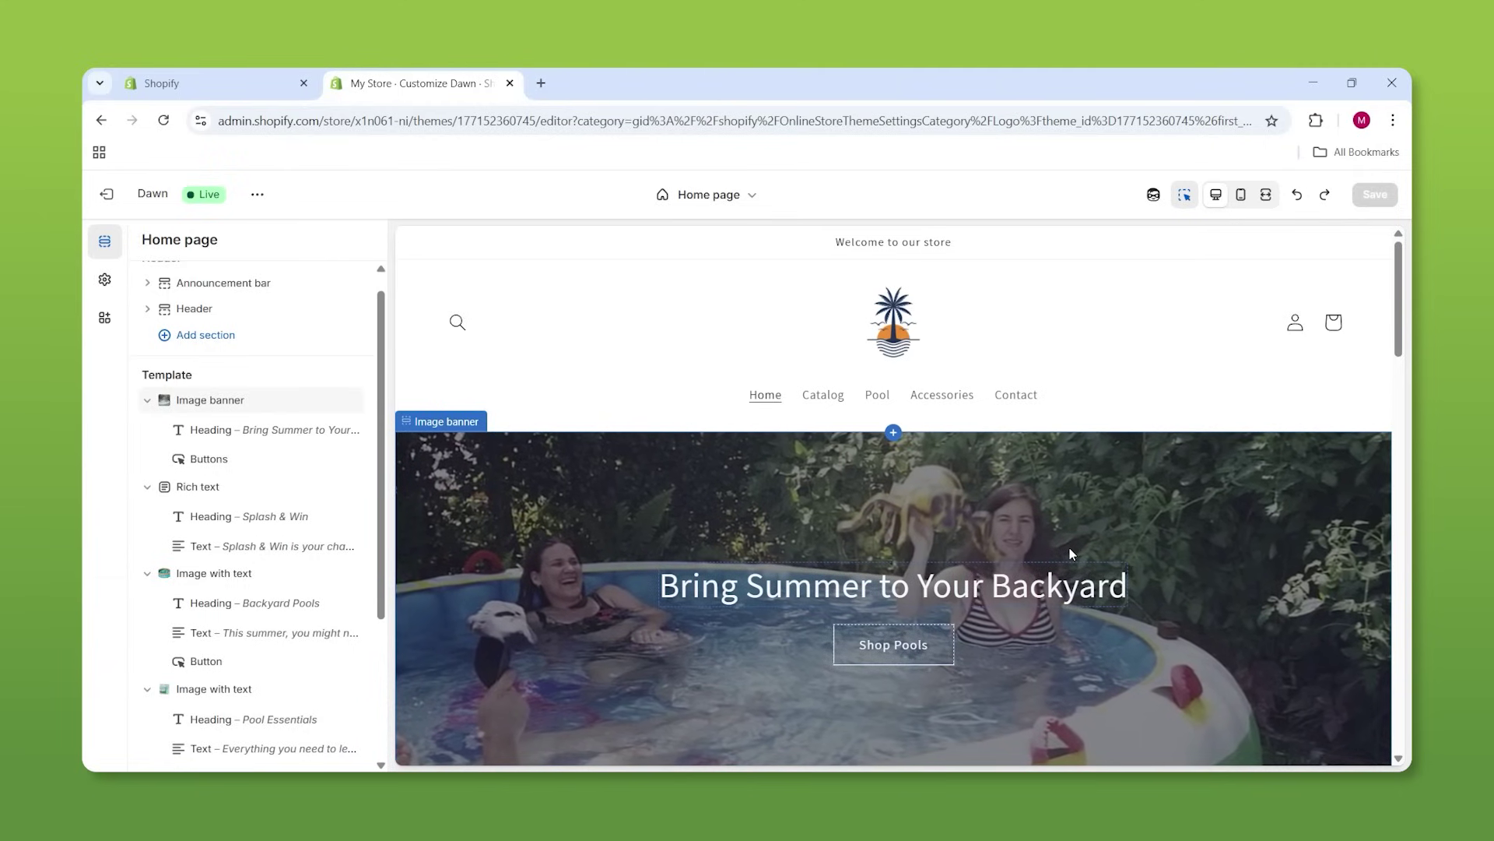
Apply color scheme Scheme 3 to the Splash & Win rich text section
scroll(1082, 467, down, 5)
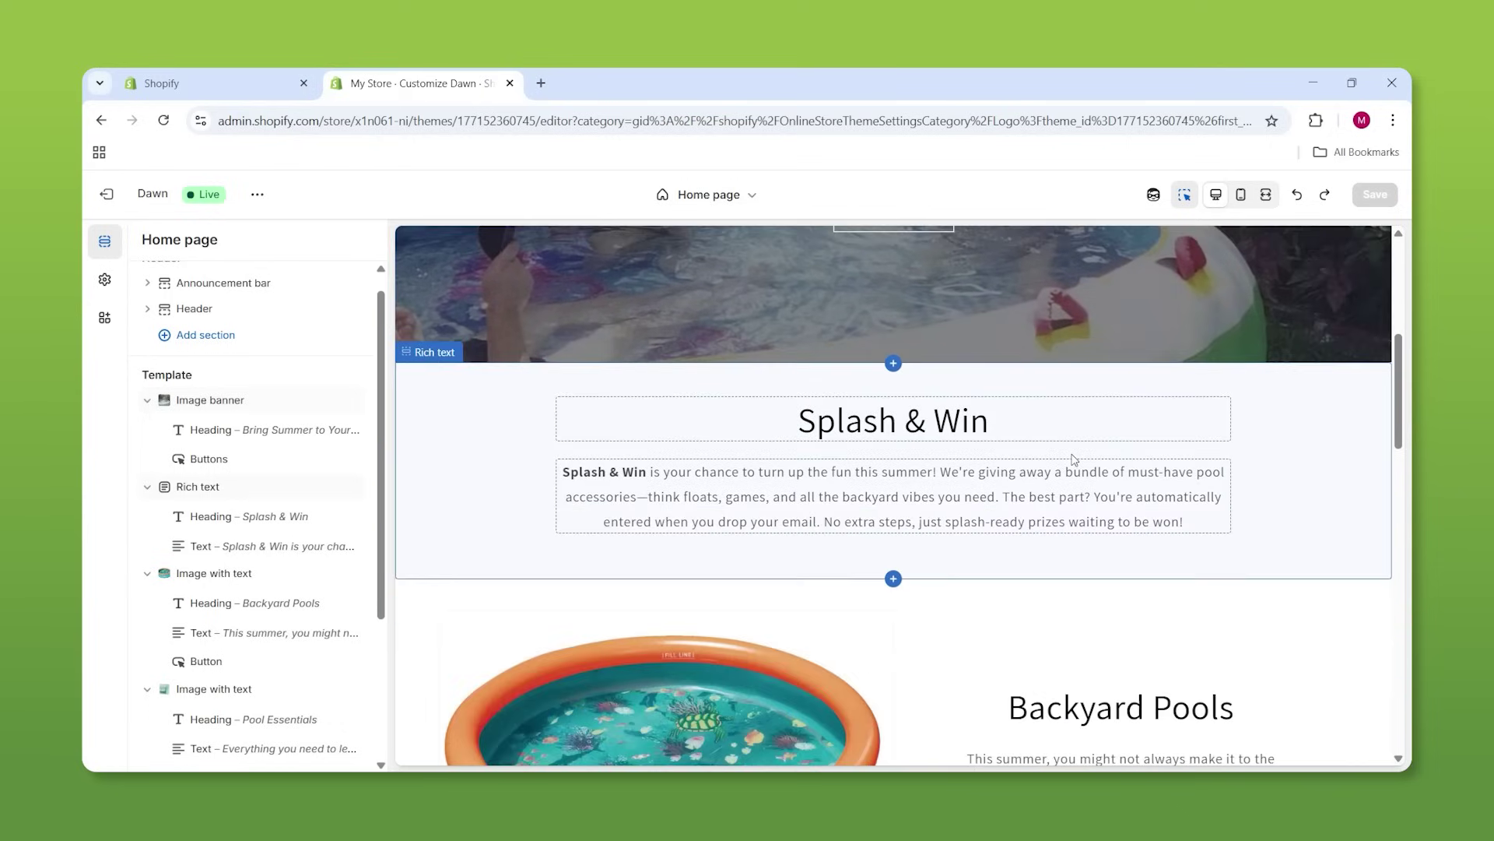
click(1302, 431)
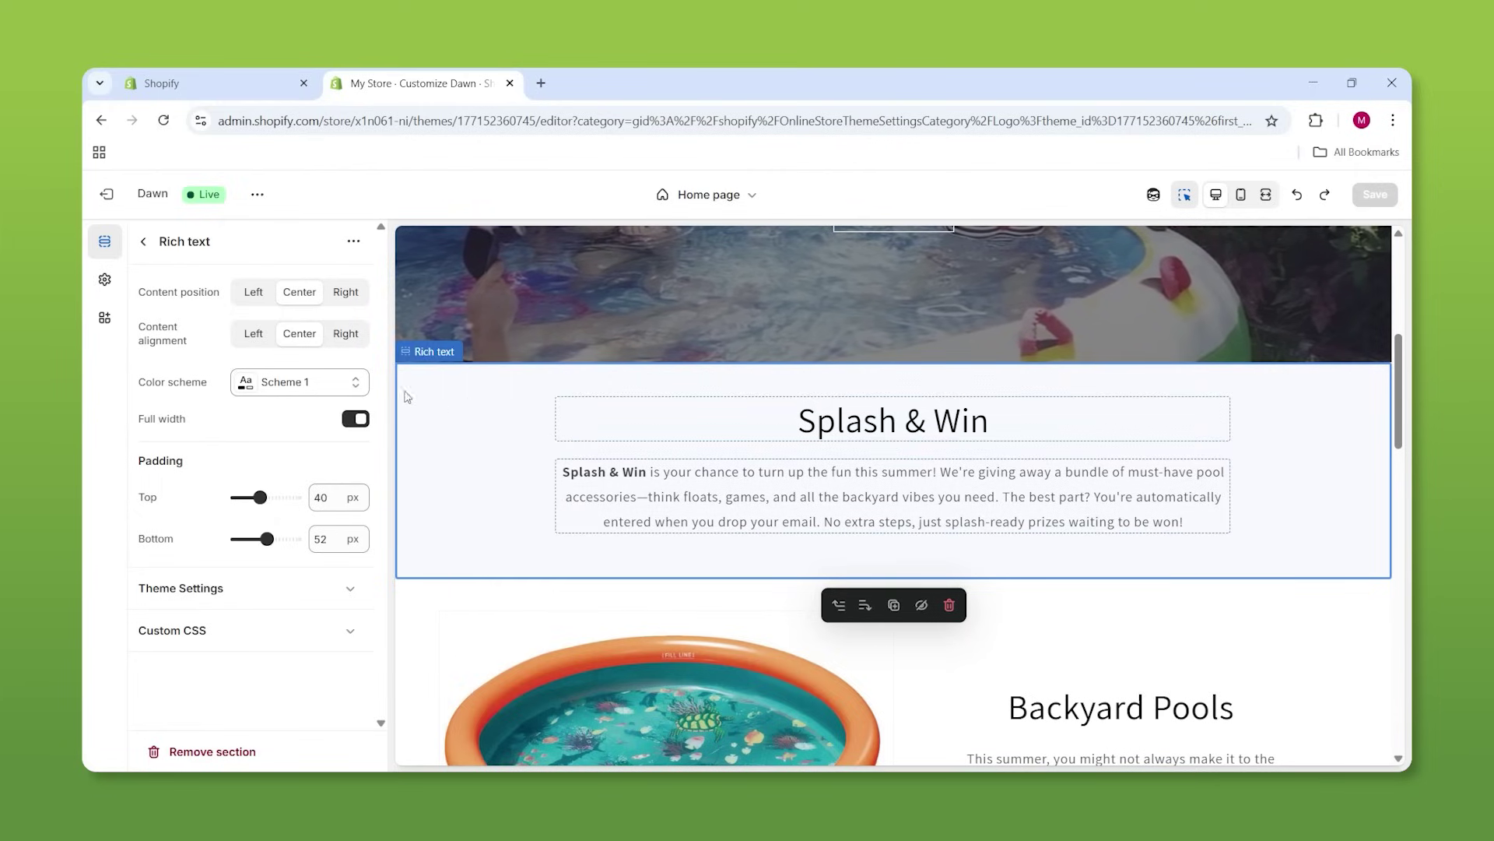
click(294, 382)
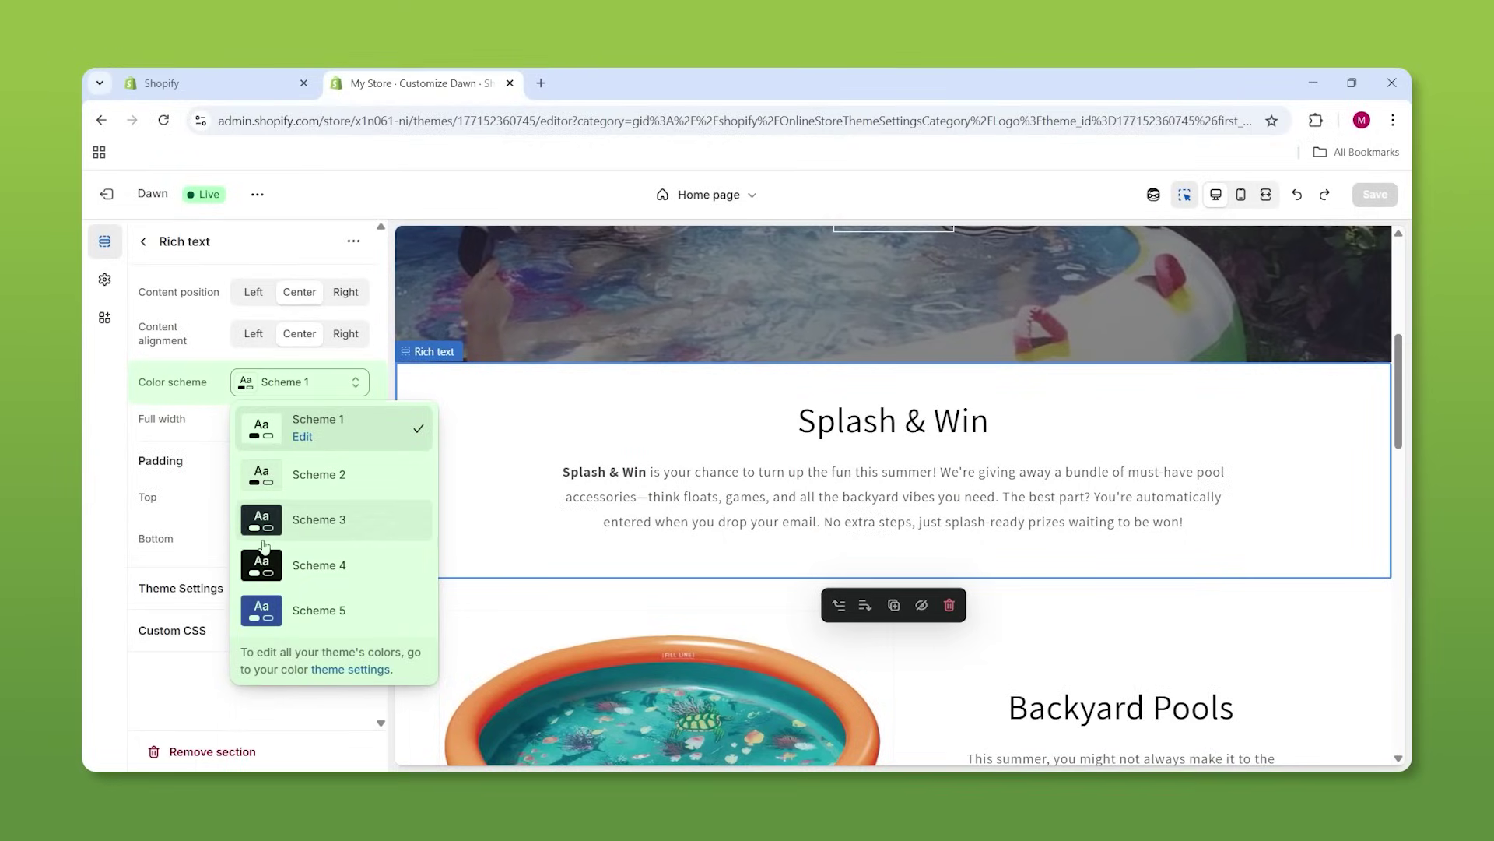
click(294, 517)
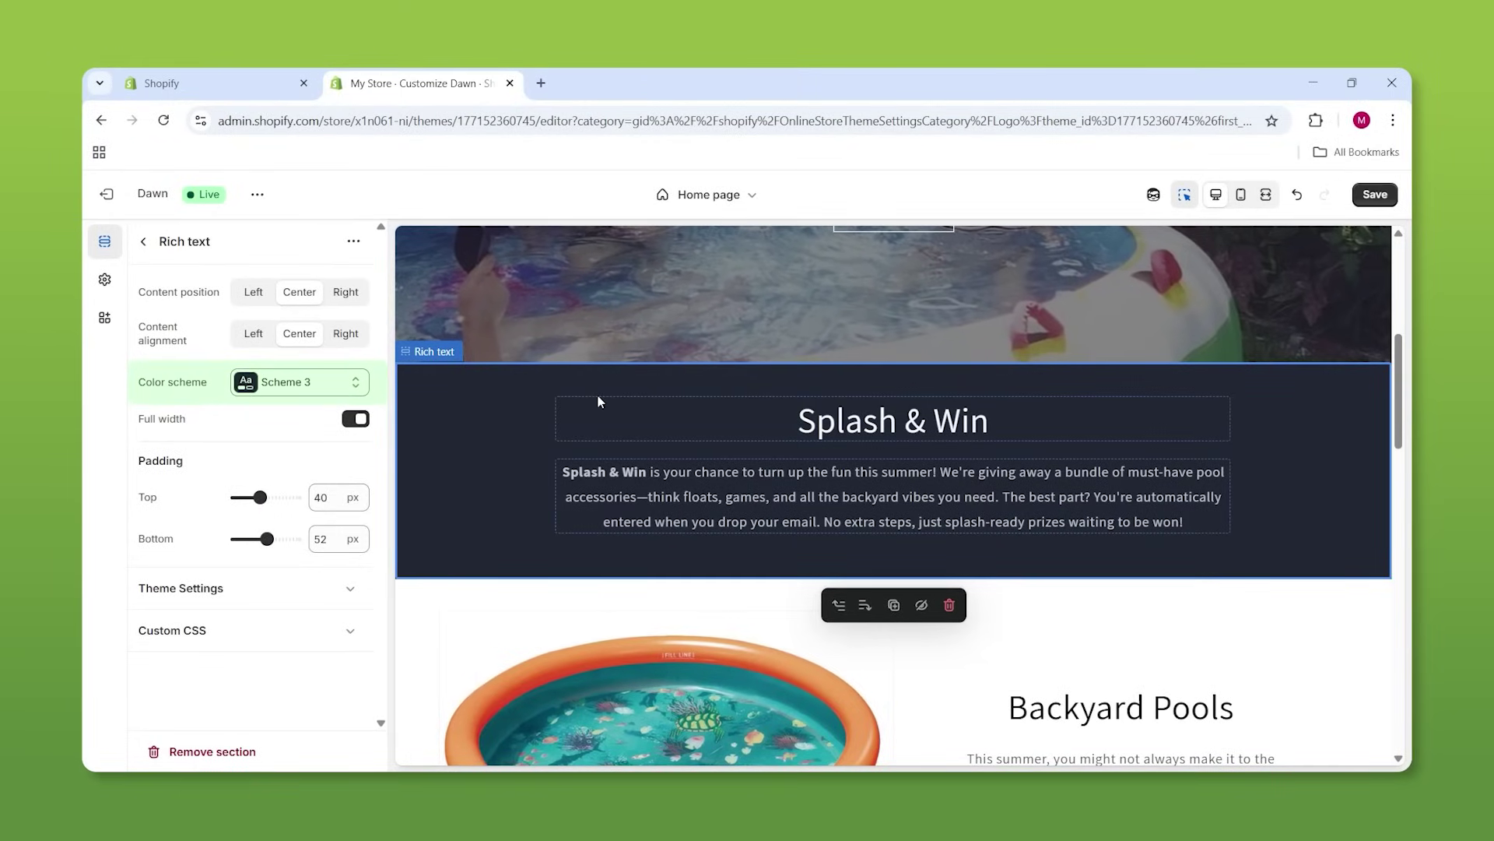
Open the editable colors of Scheme 3 for review and close them without making changes
click(258, 398)
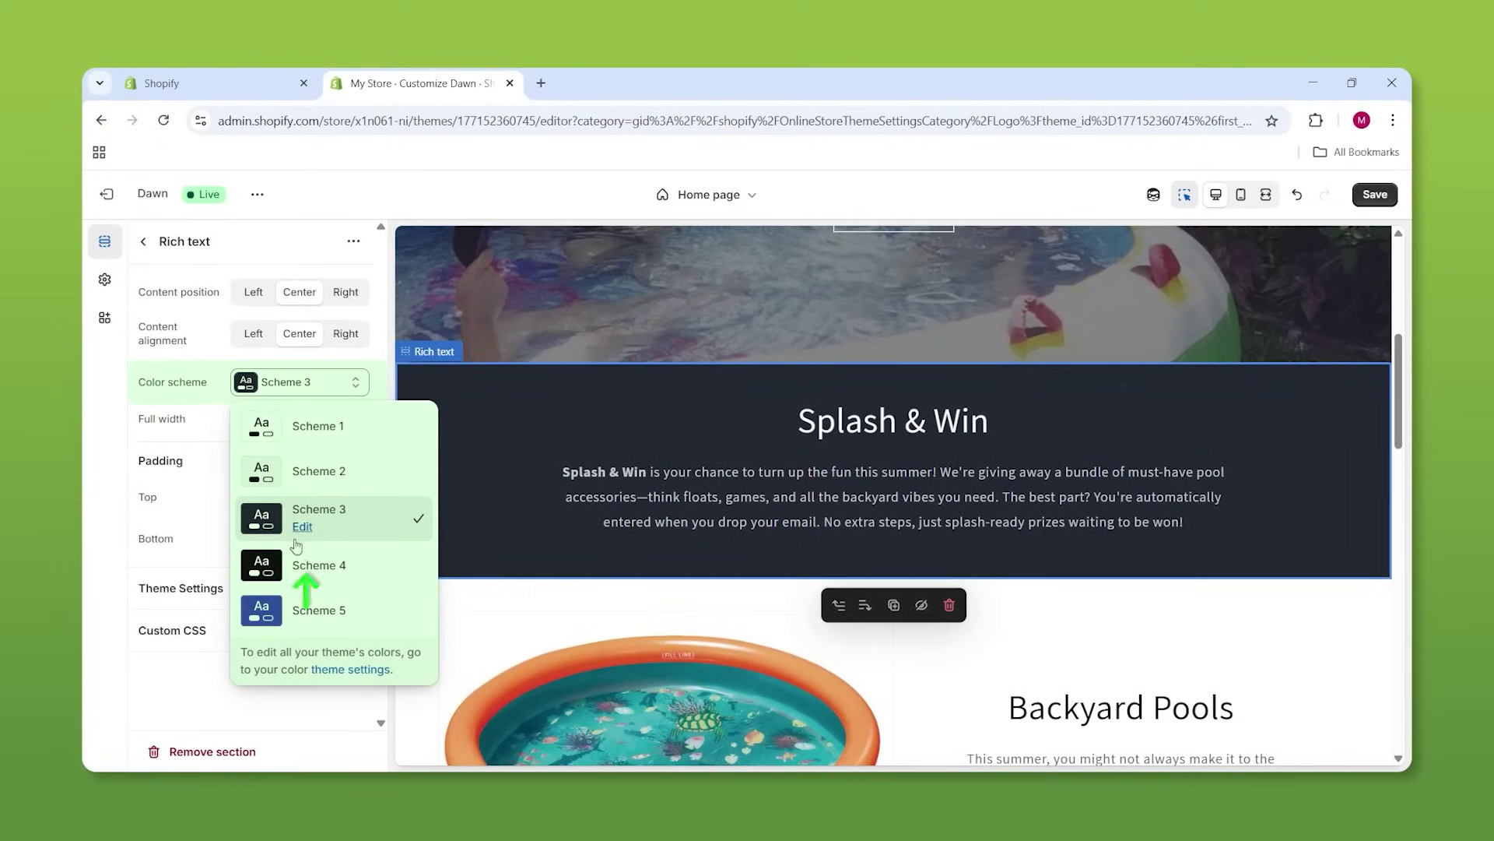
click(296, 528)
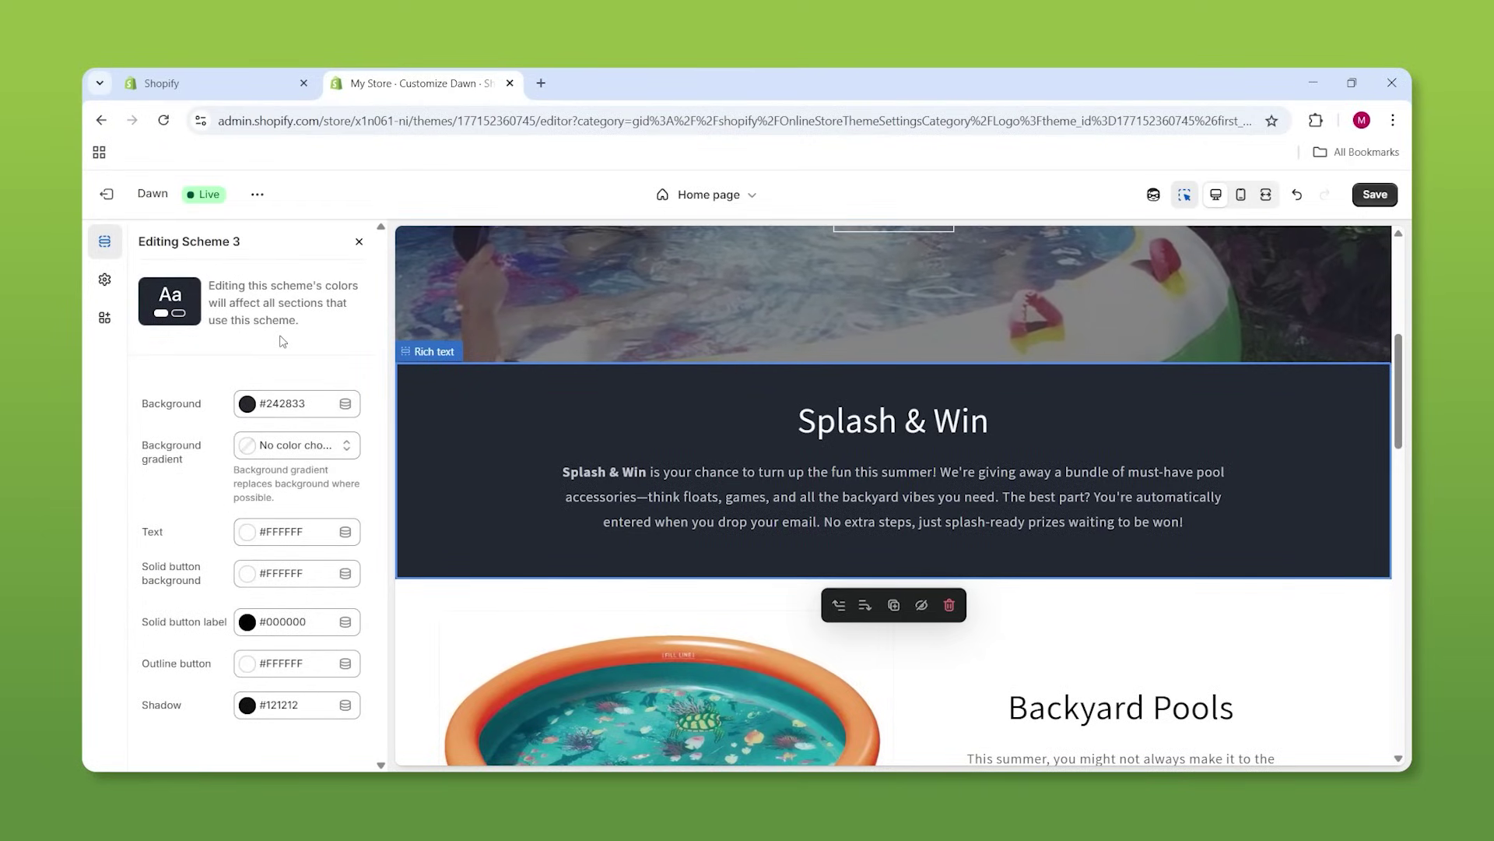
click(359, 241)
Apply color scheme Scheme 2 to the Backyard Pools image-with-text section
scroll(645, 436, down, 2)
scroll(1254, 423, down, 1)
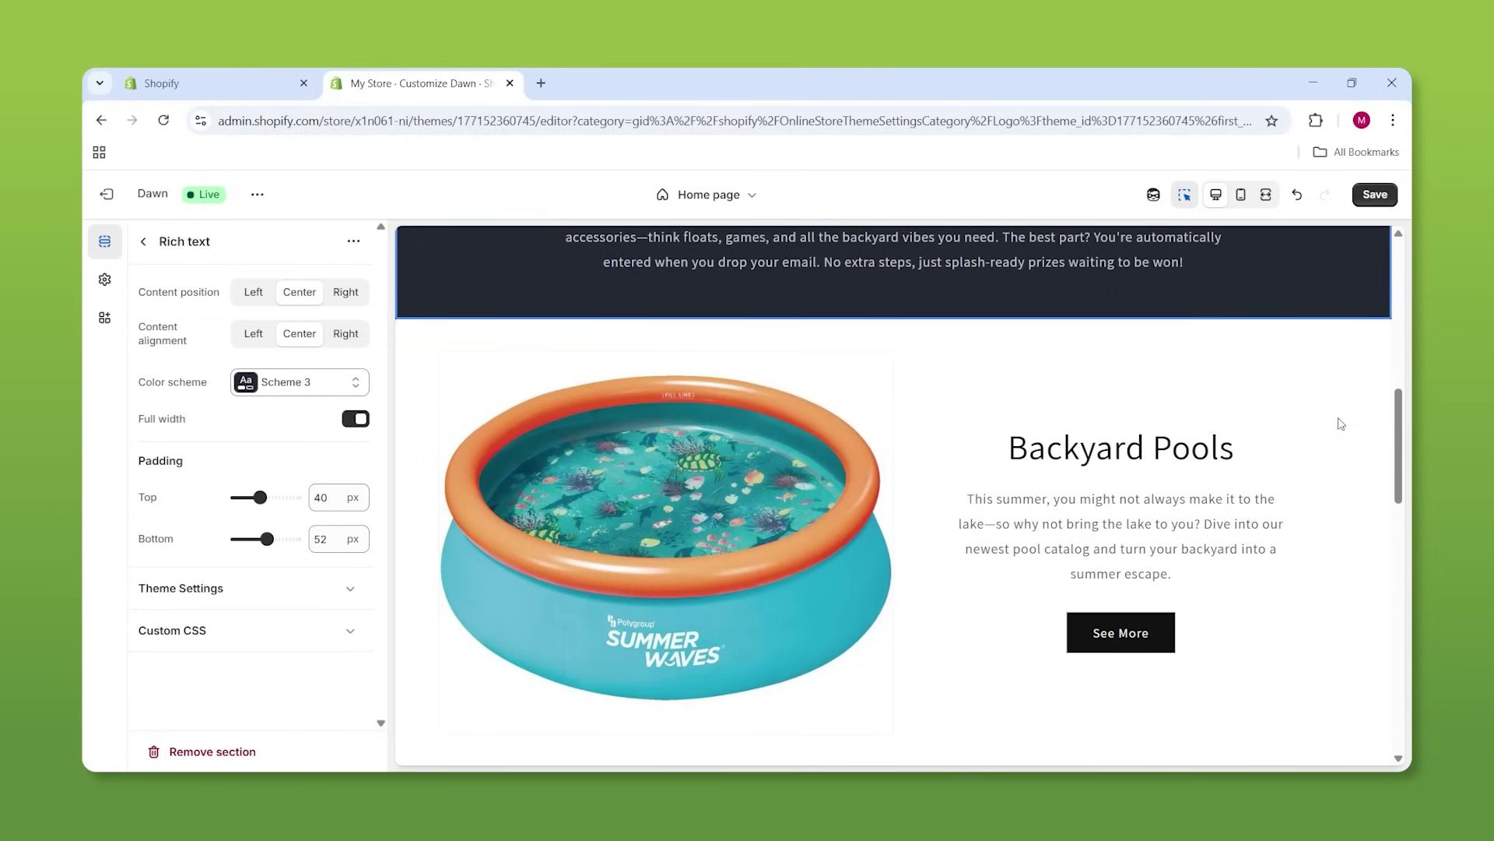
click(1337, 411)
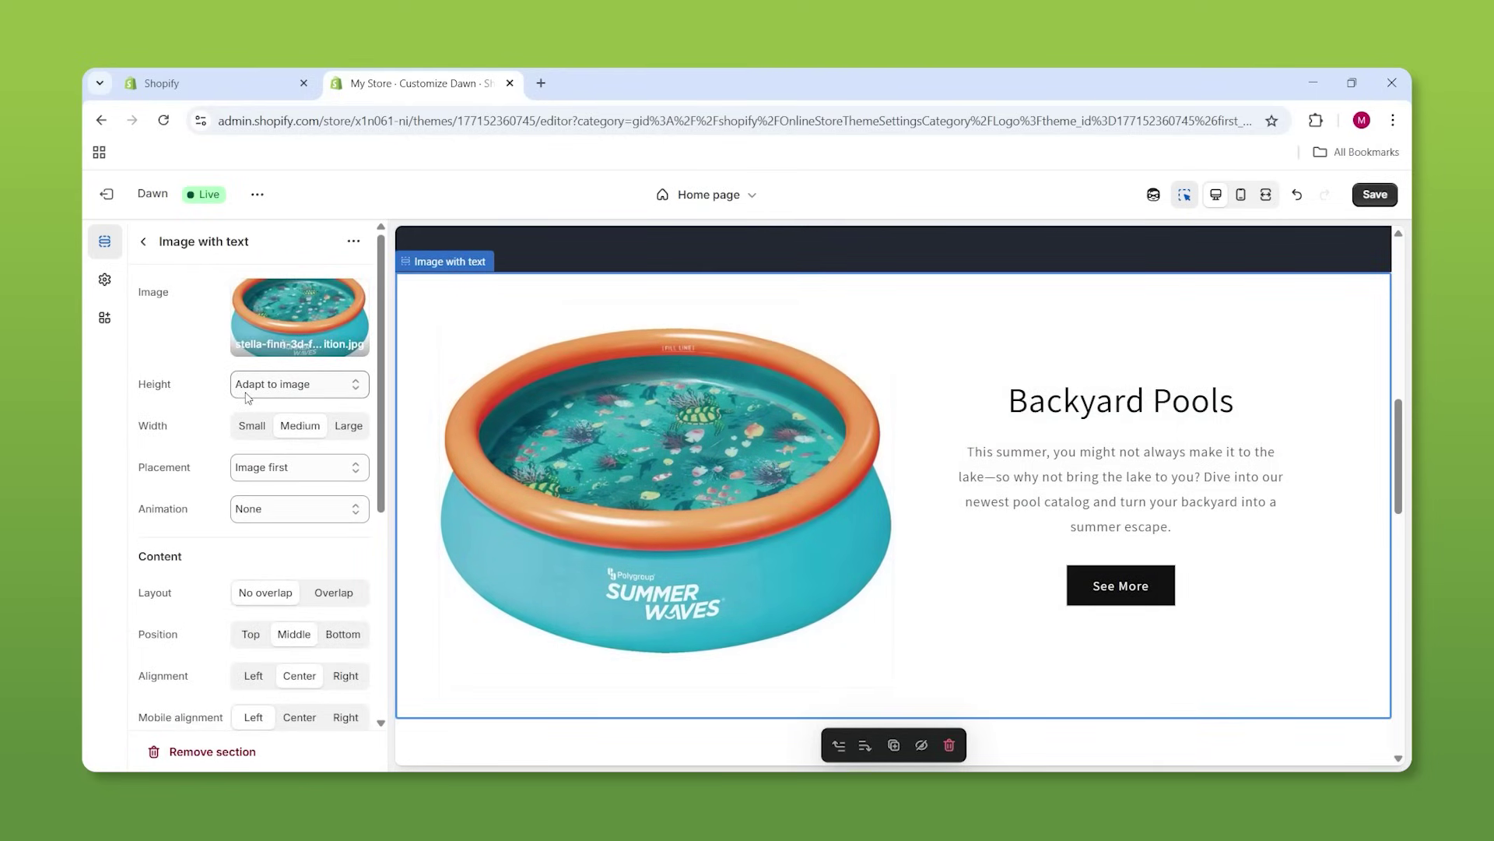
scroll(280, 429, down, 5)
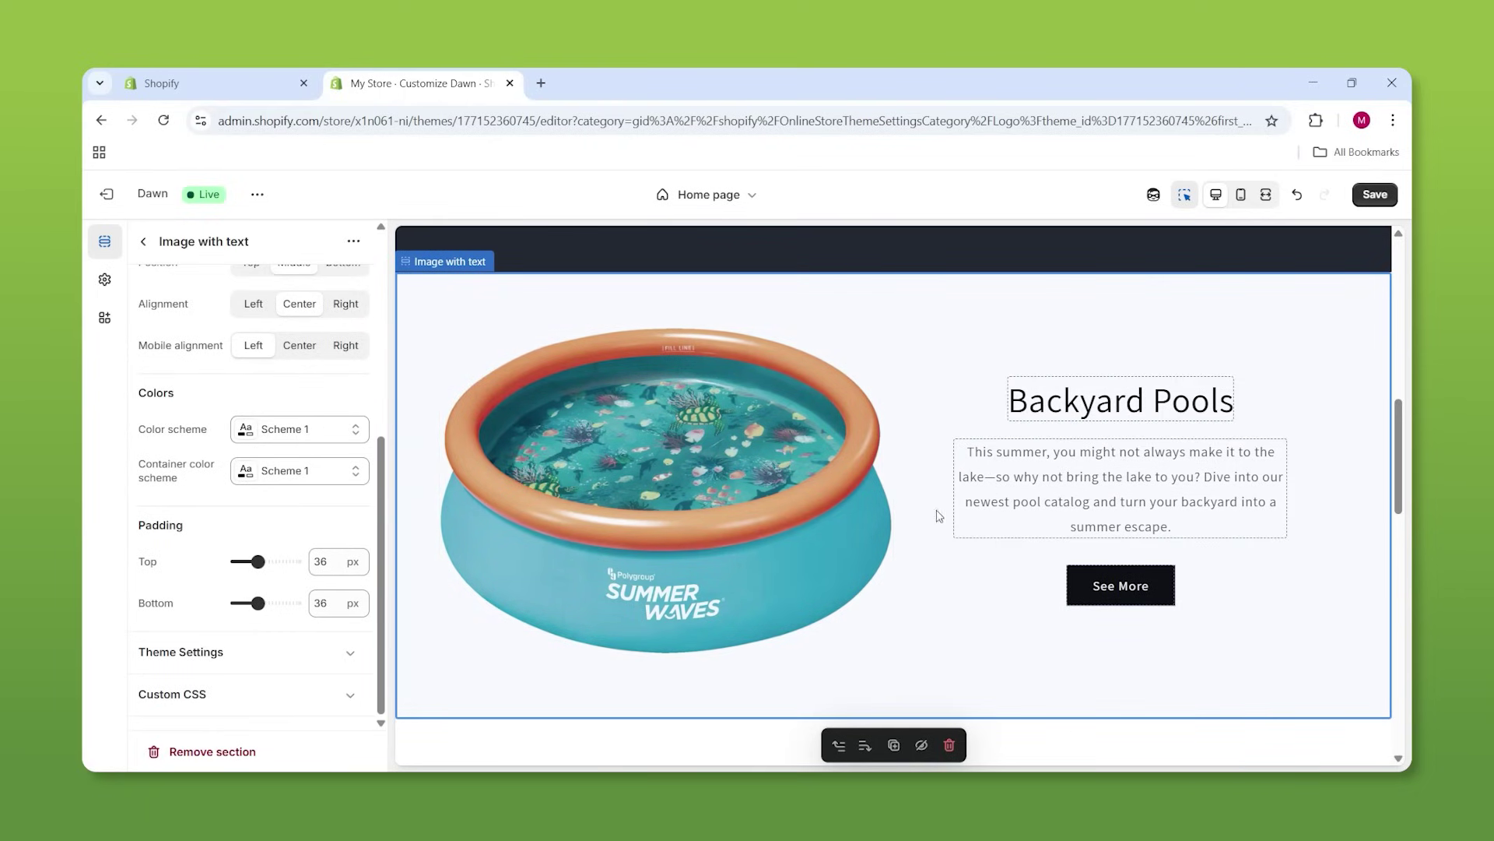
click(308, 429)
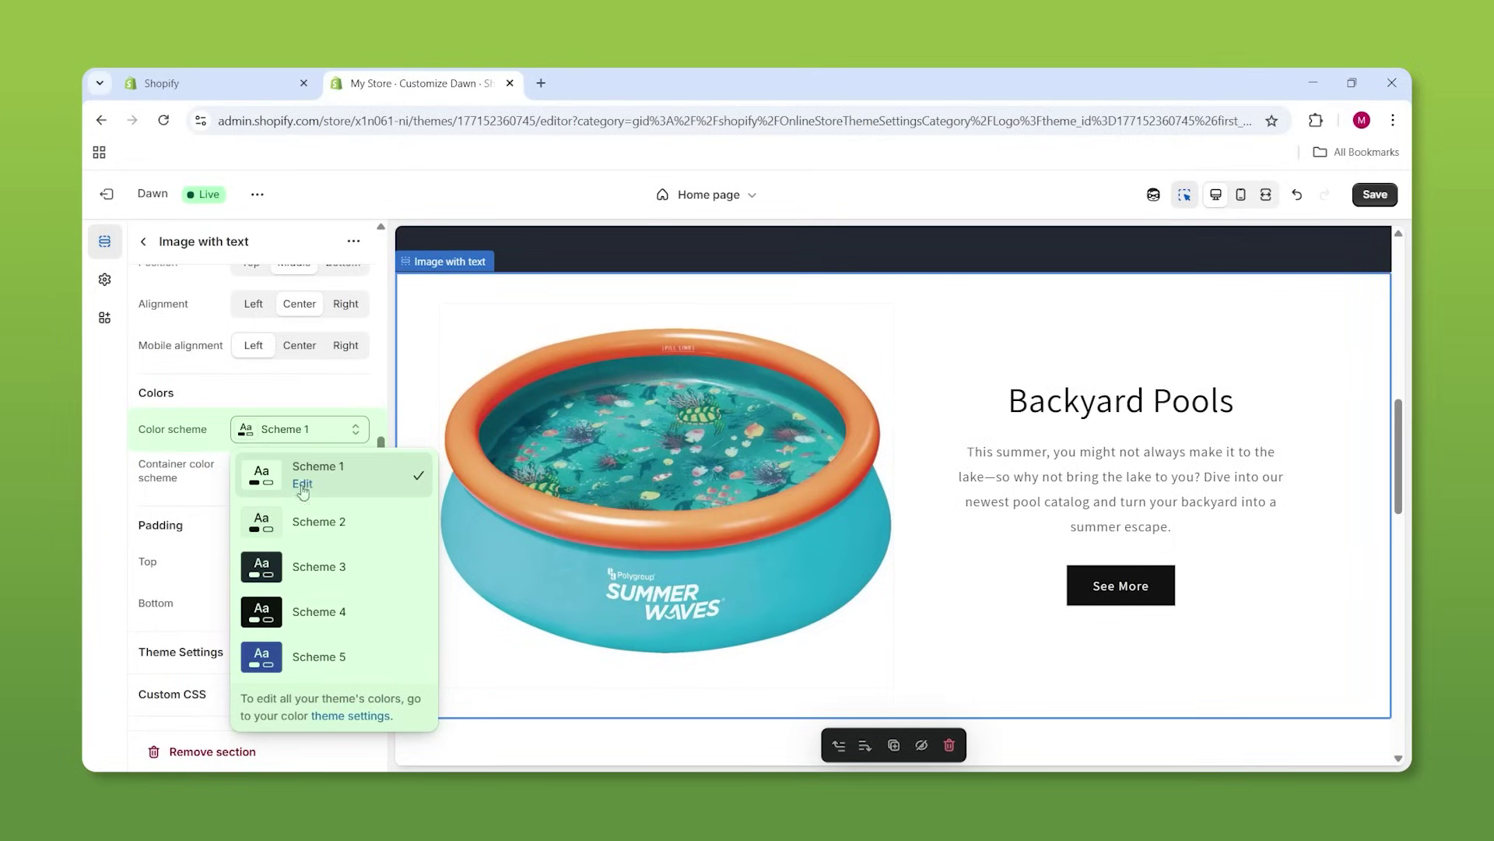
click(307, 529)
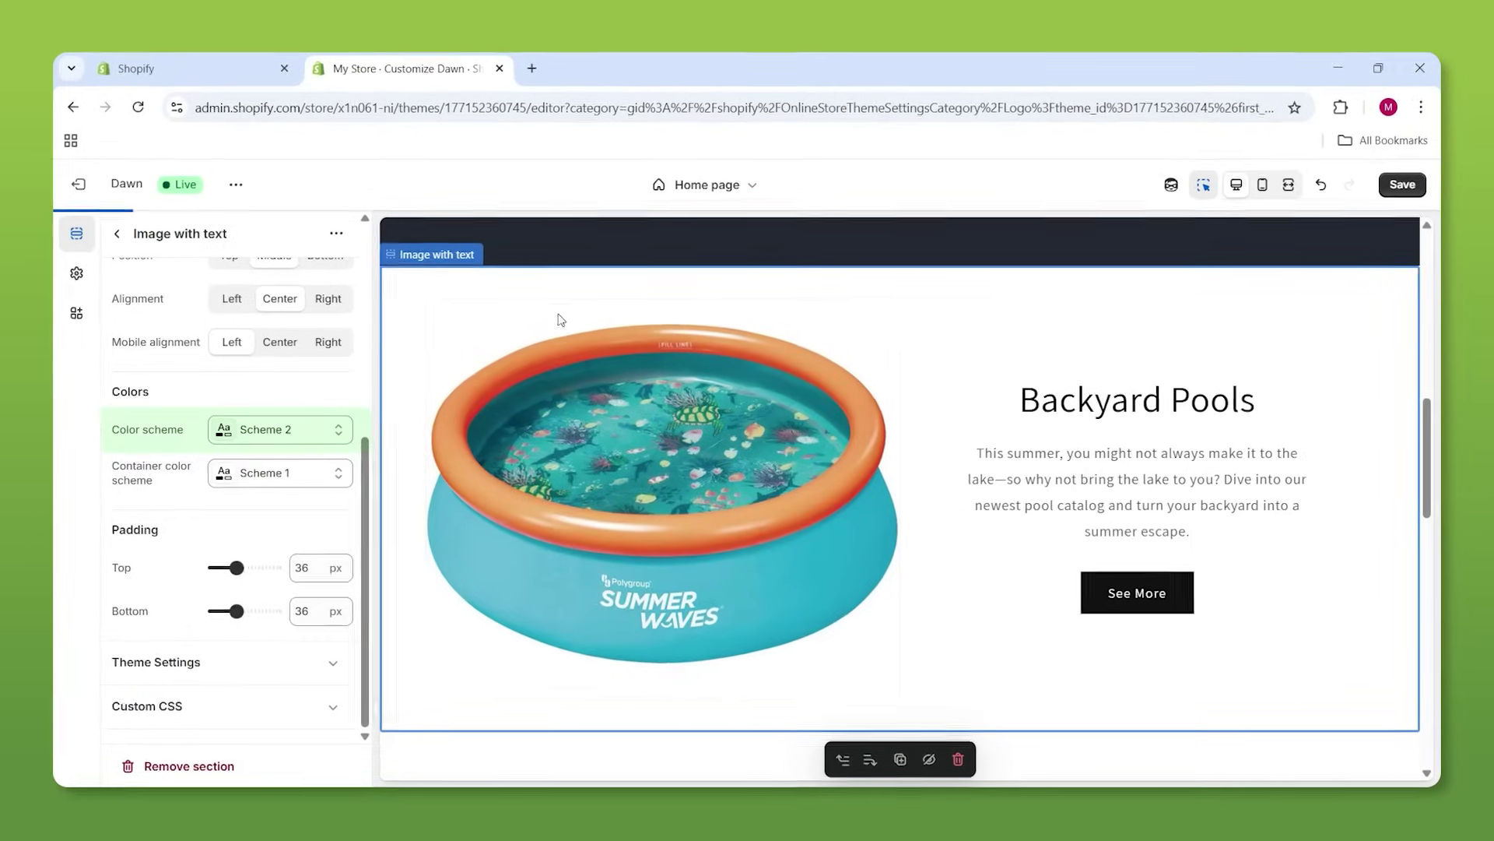
click(315, 434)
click(315, 403)
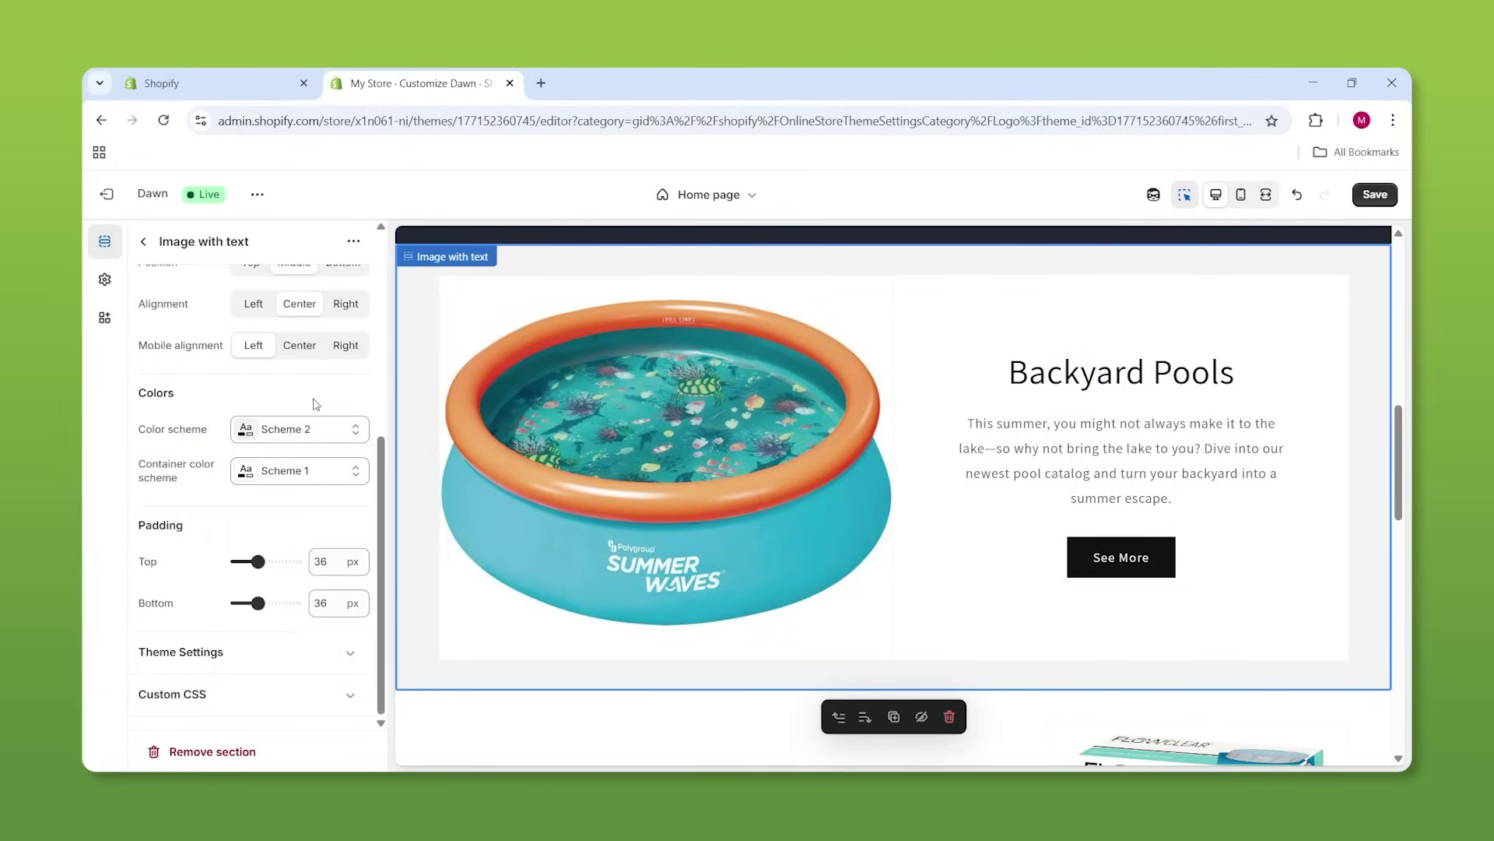
Apply container color scheme Scheme 3 to the Backyard Pools image-with-text section and compare it with the Splash & Win section
click(303, 470)
click(303, 606)
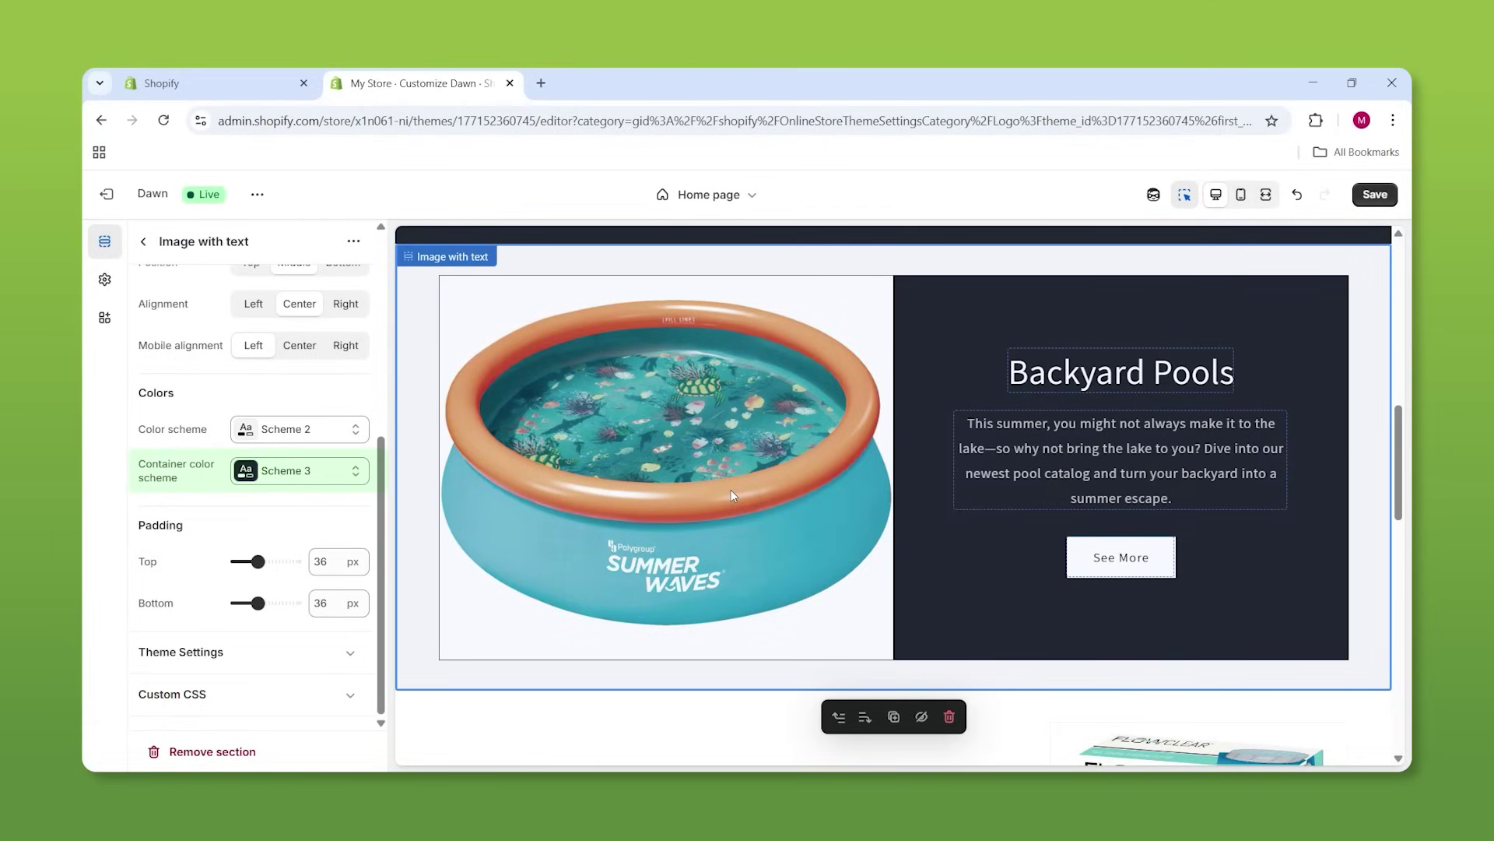
scroll(731, 489, up, 6)
scroll(652, 498, down, 3)
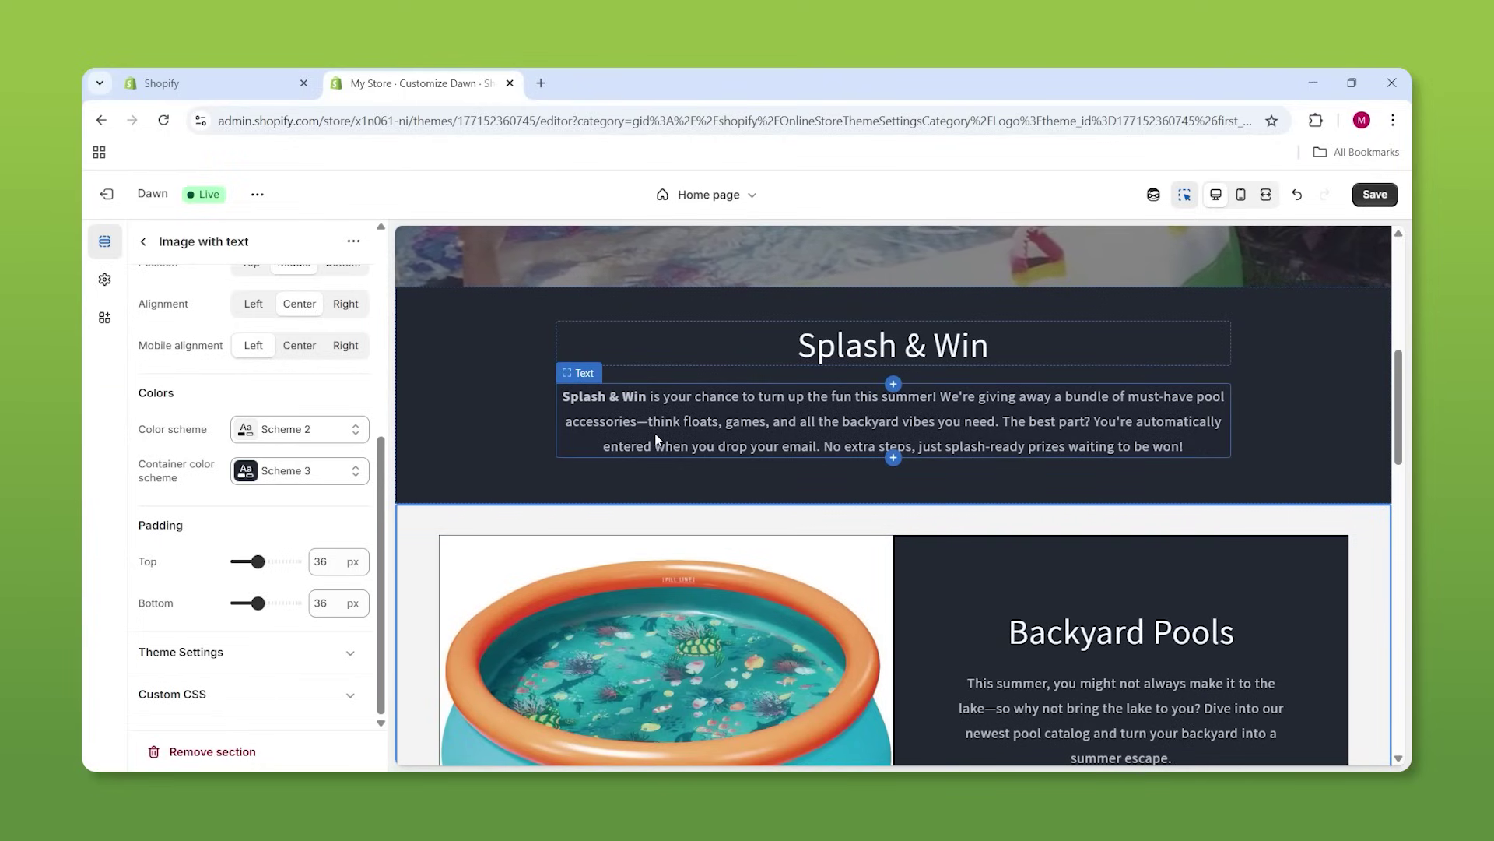
scroll(656, 439, down, 1)
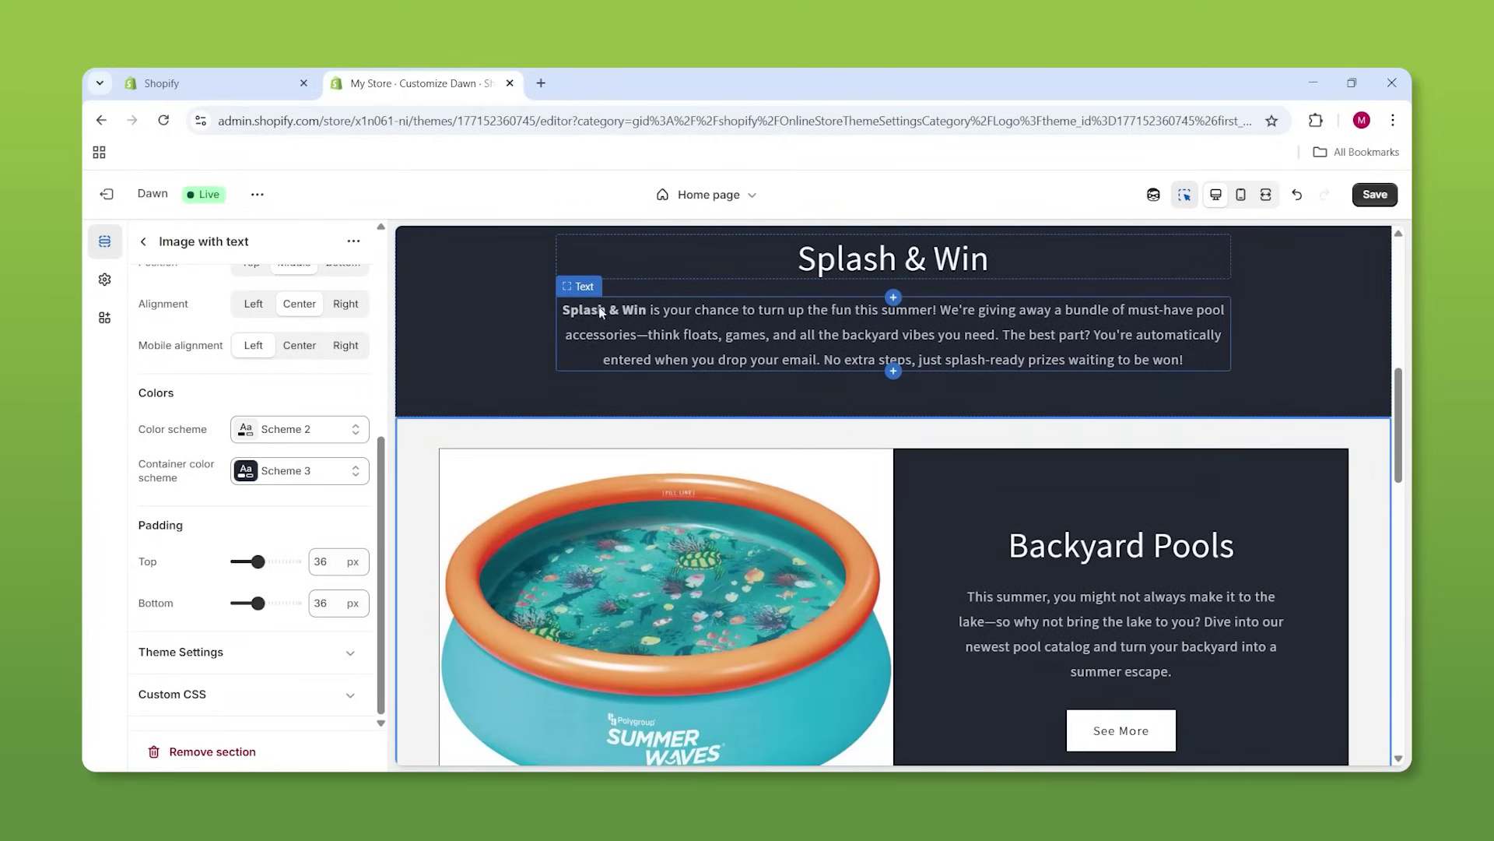
scroll(592, 459, up, 1)
scroll(580, 483, down, 3)
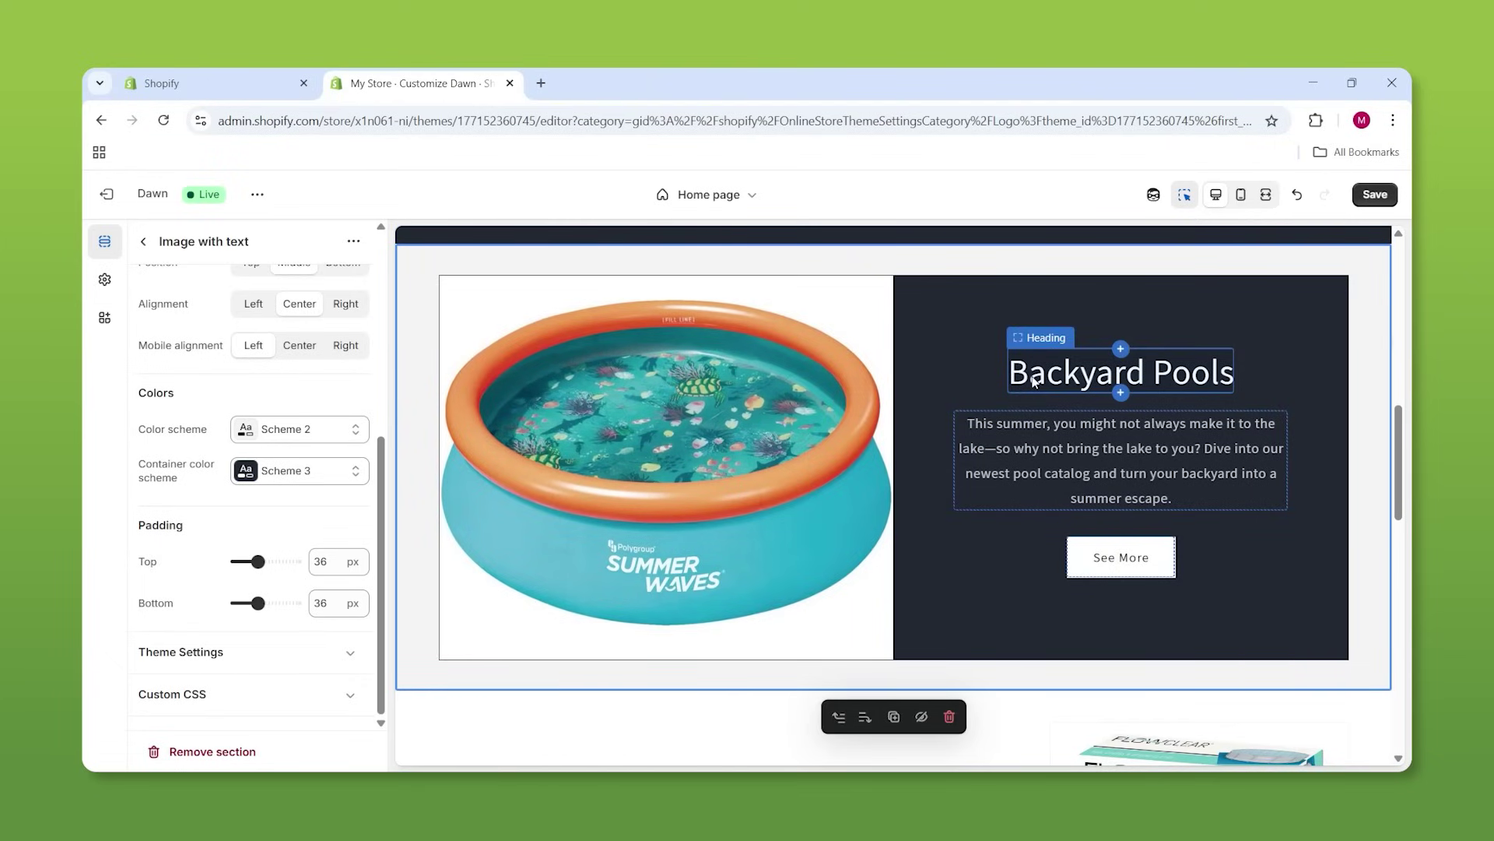
scroll(1043, 436, up, 4)
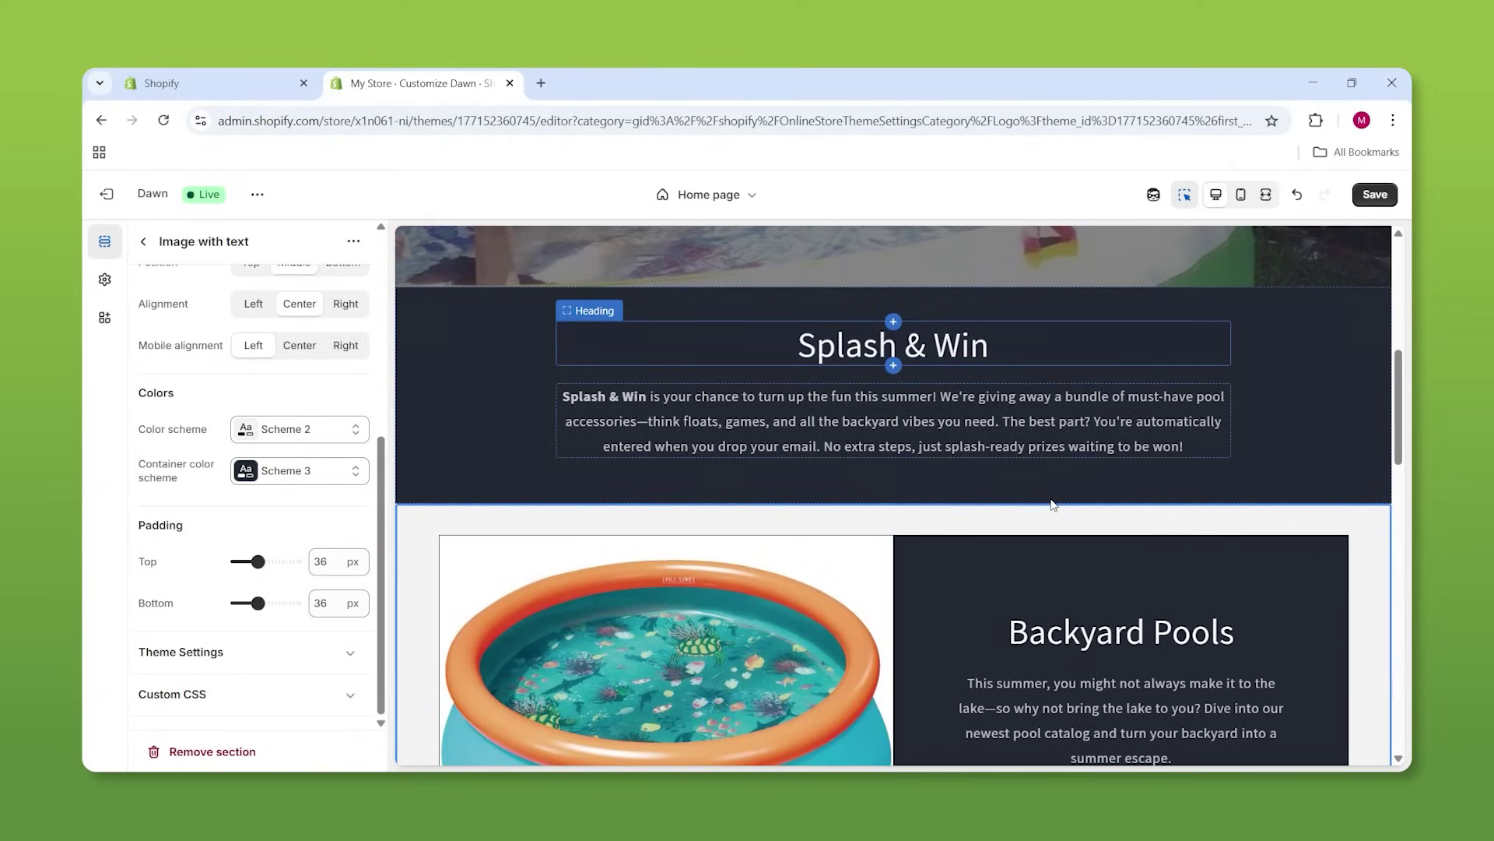
scroll(1050, 502, down, 3)
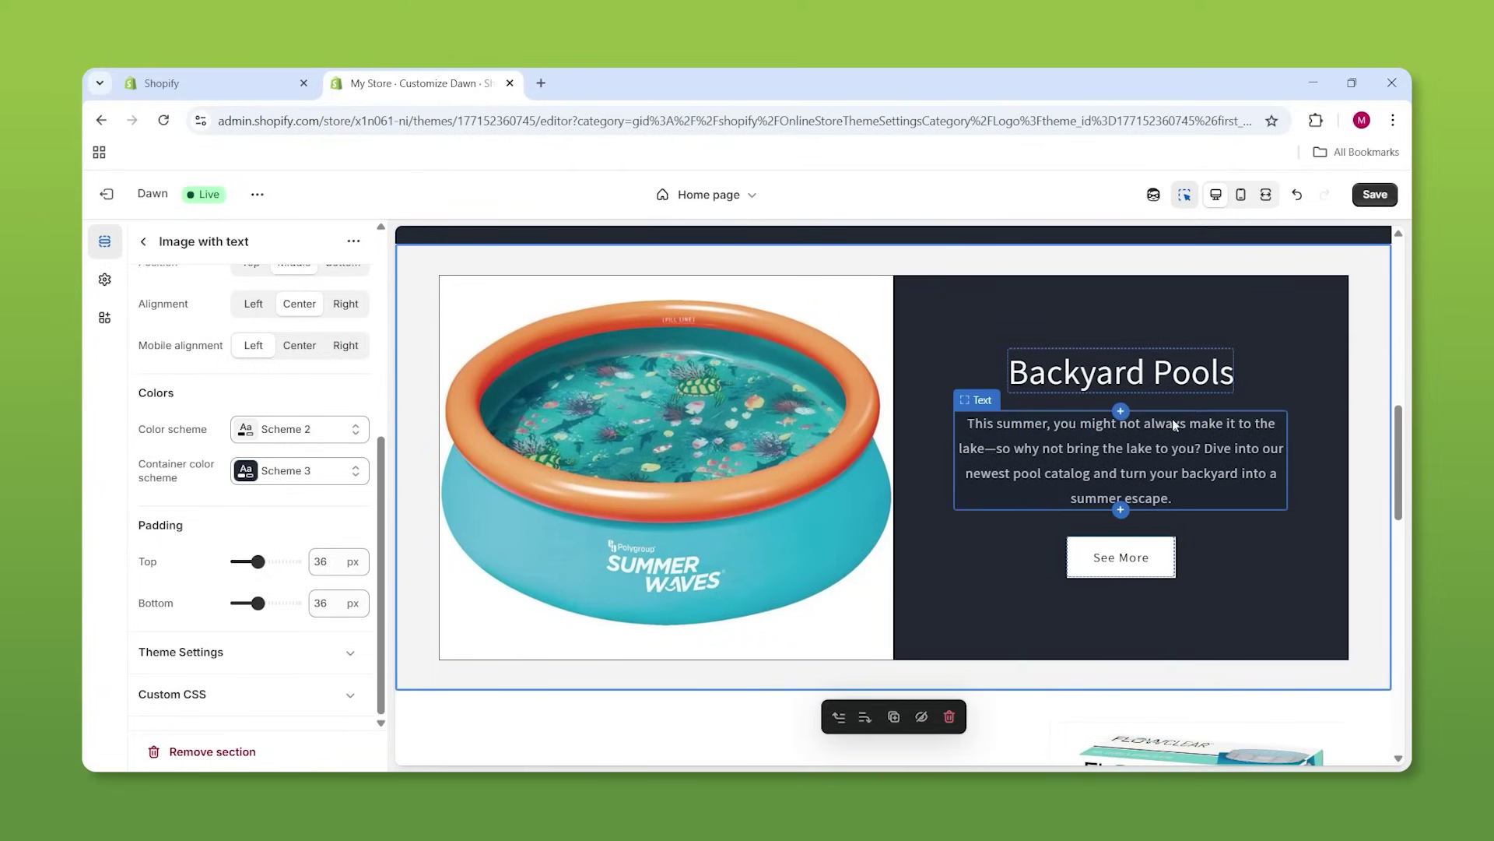
Set the Pool Essentials image-with-text section's color scheme to Scheme 2 and its container color scheme to Scheme 3
scroll(1191, 422, down, 5)
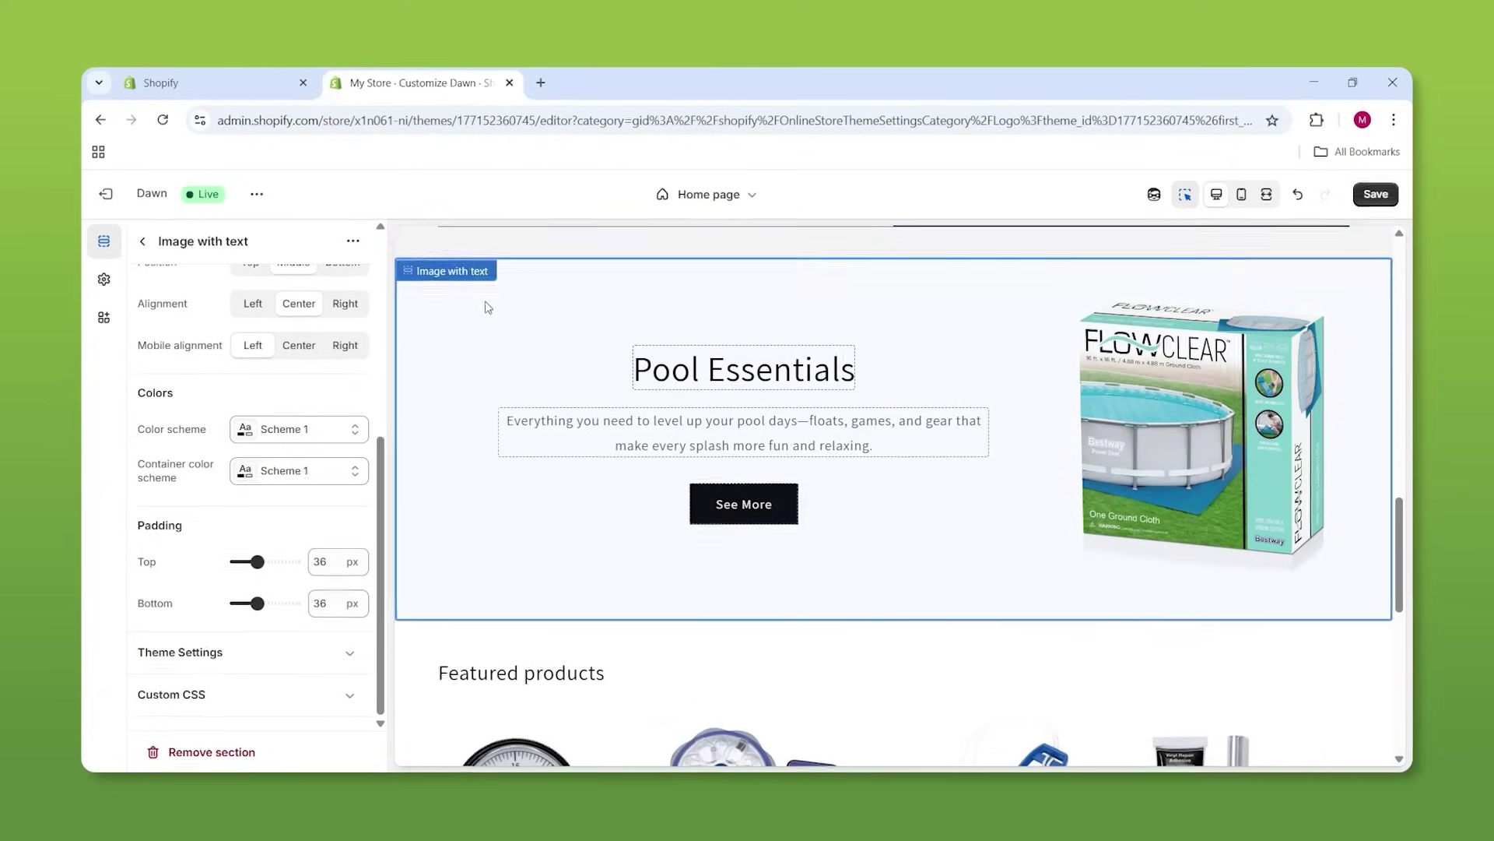
click(310, 430)
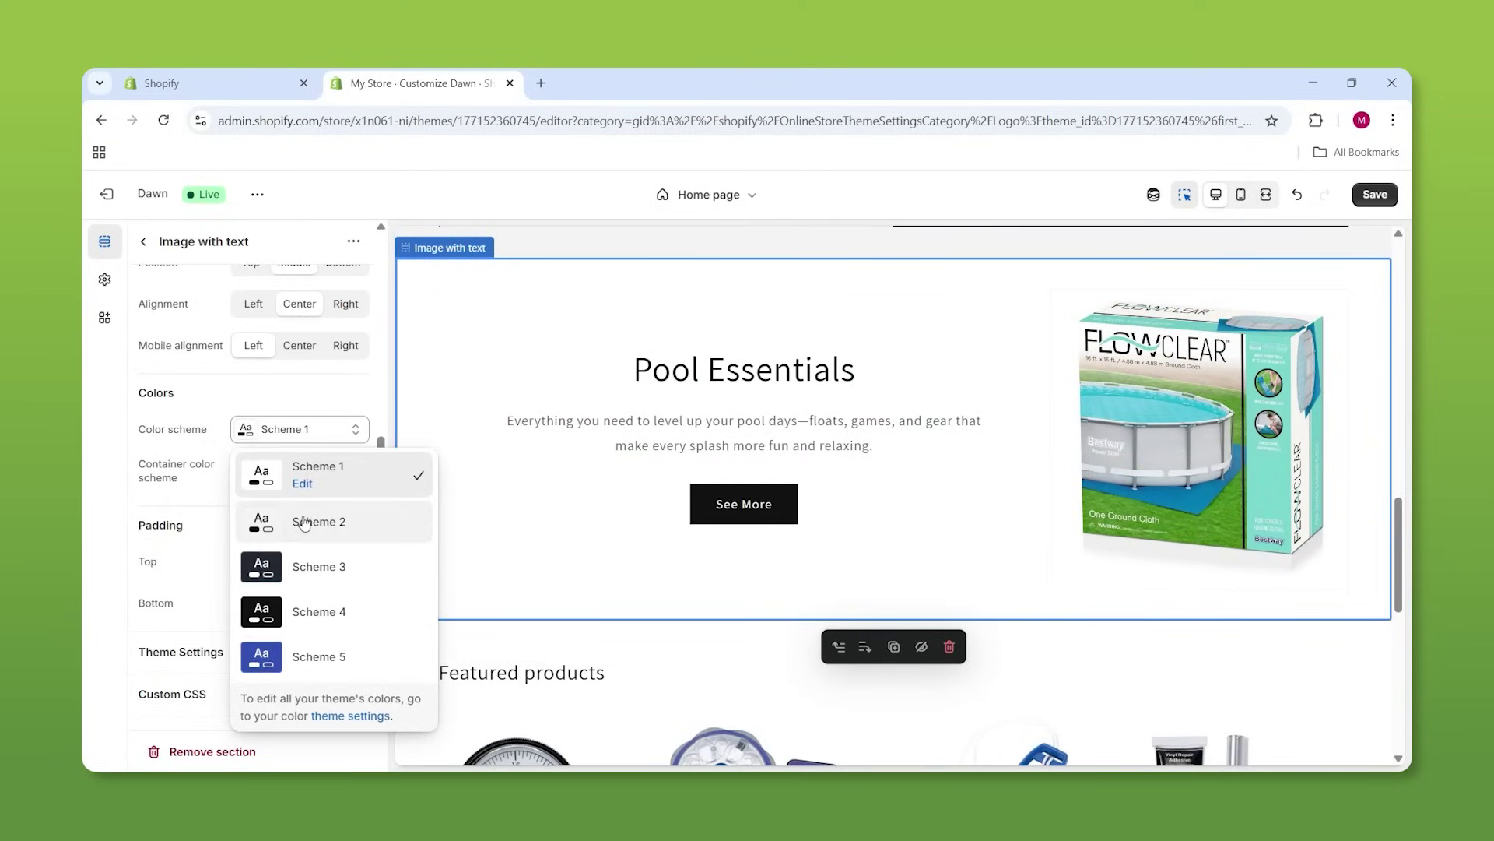
click(303, 523)
click(300, 472)
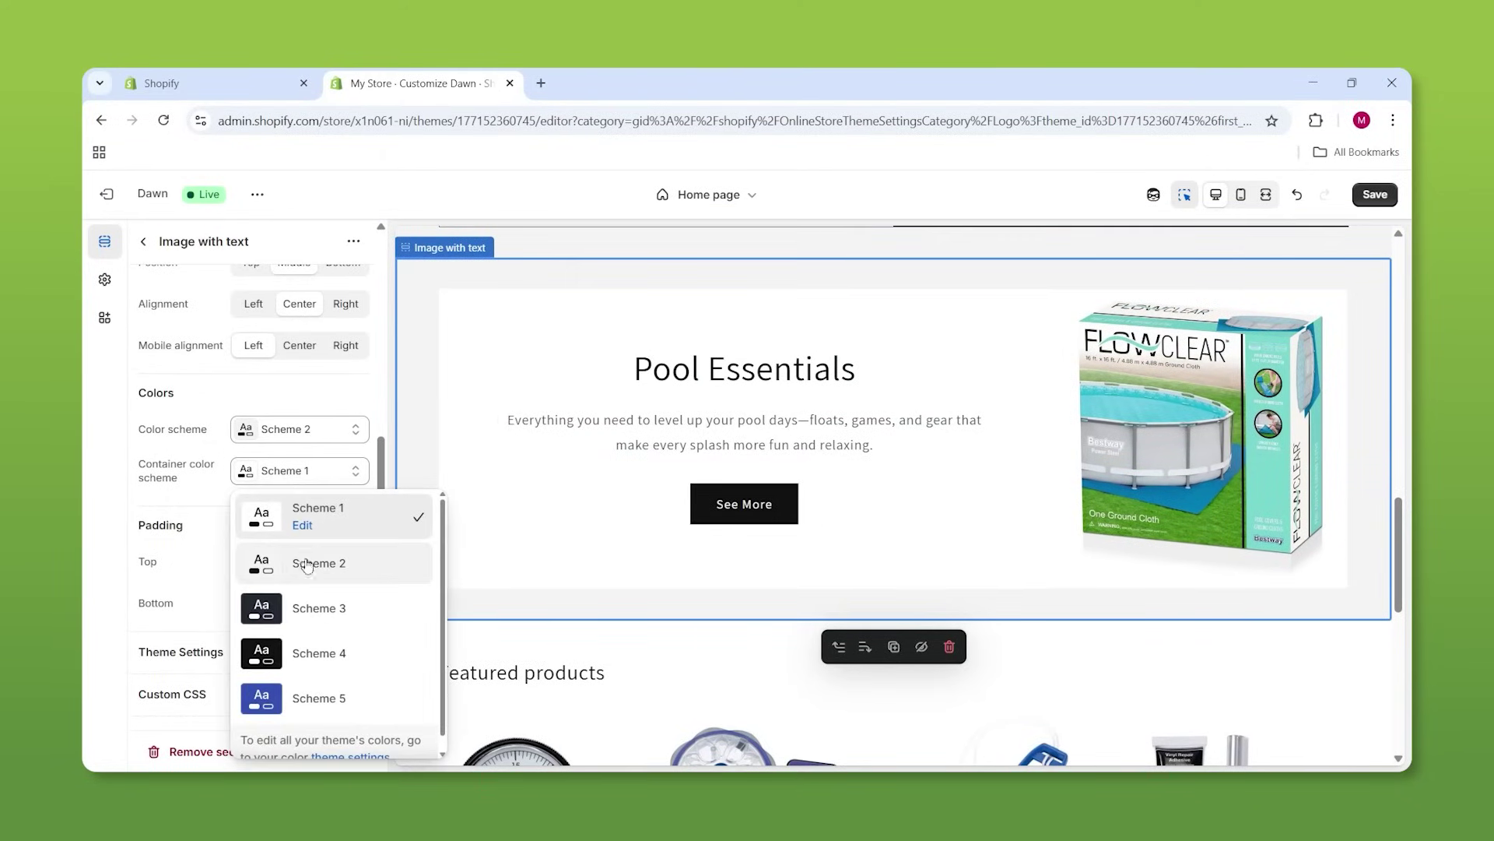
click(299, 611)
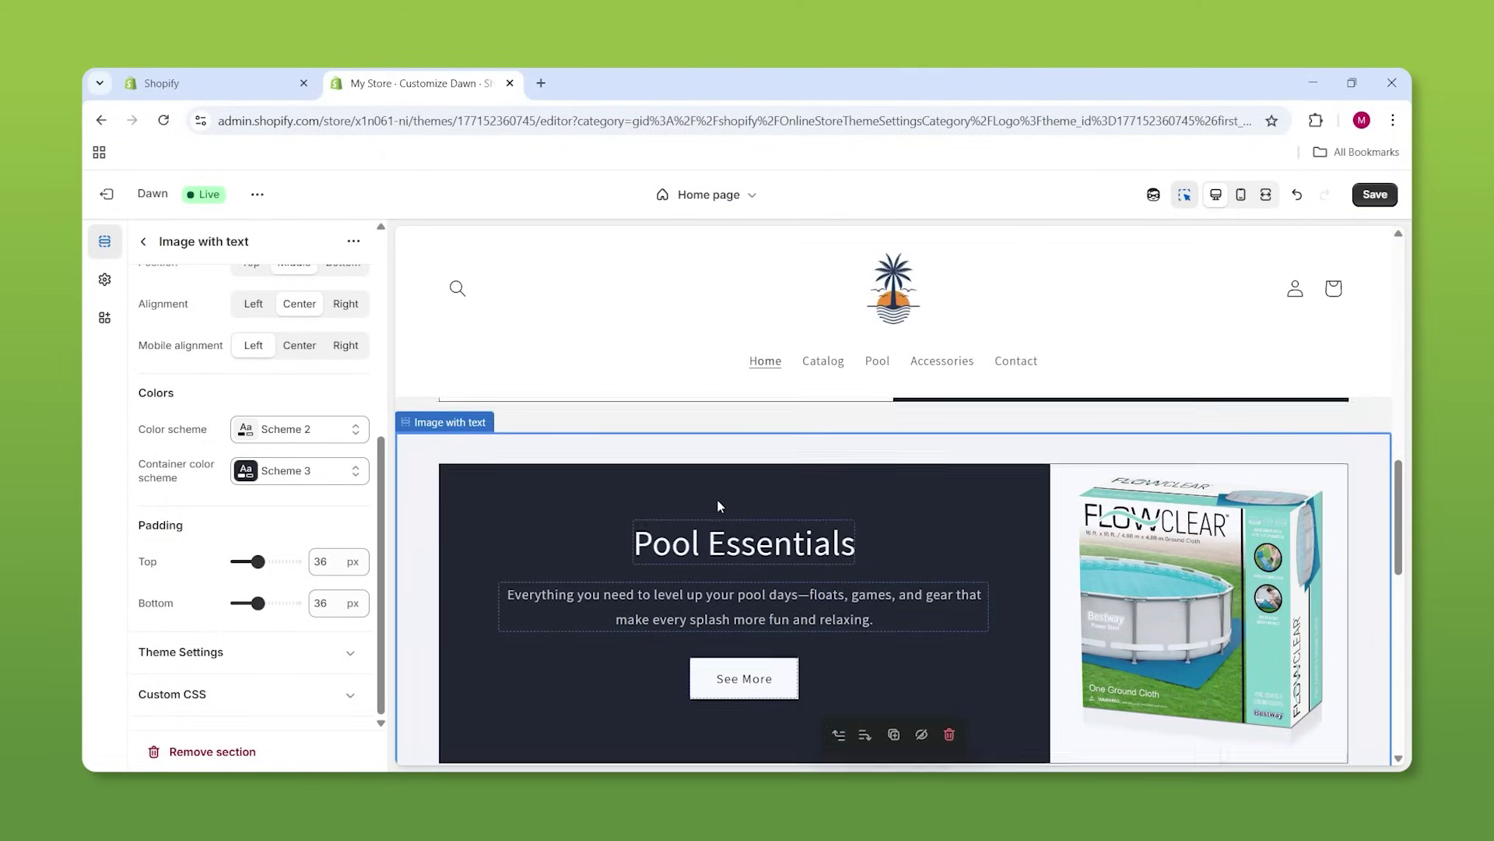
Open the Featured collection section's settings and save the theme changes
scroll(778, 467, down, 6)
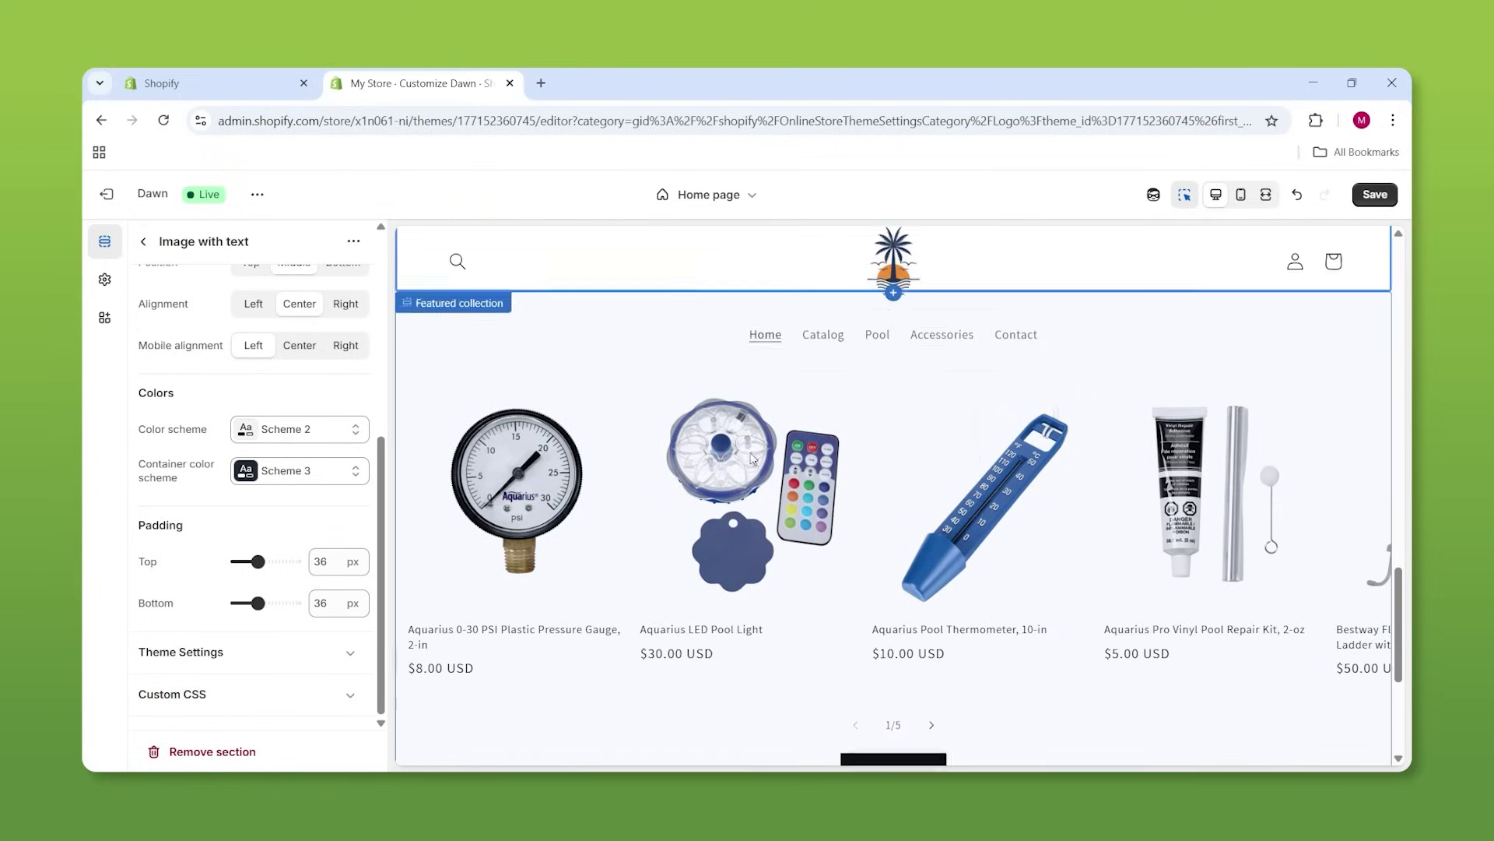
click(679, 305)
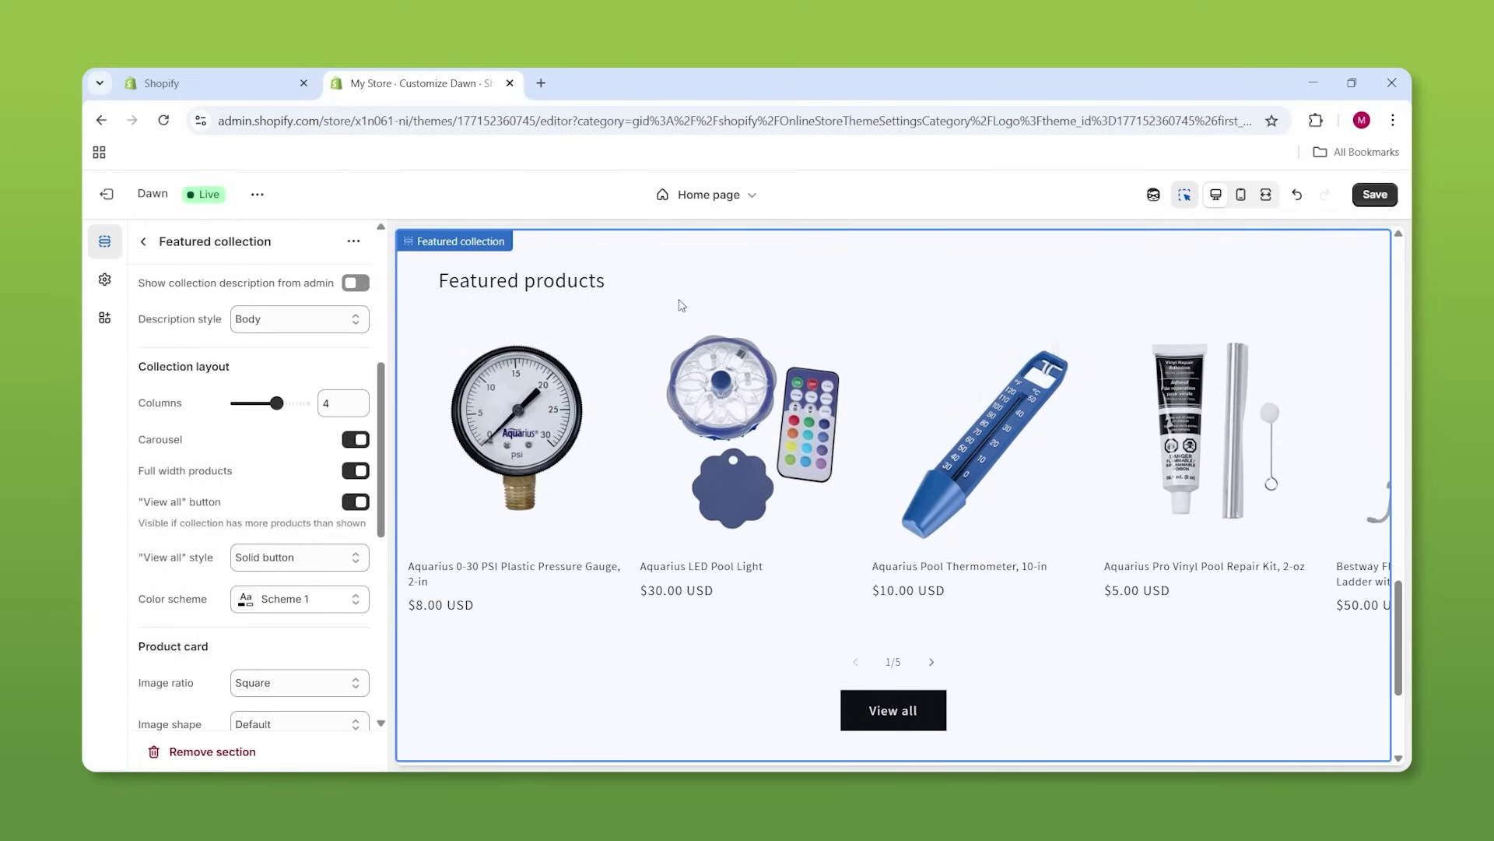
key(ctrl+s)
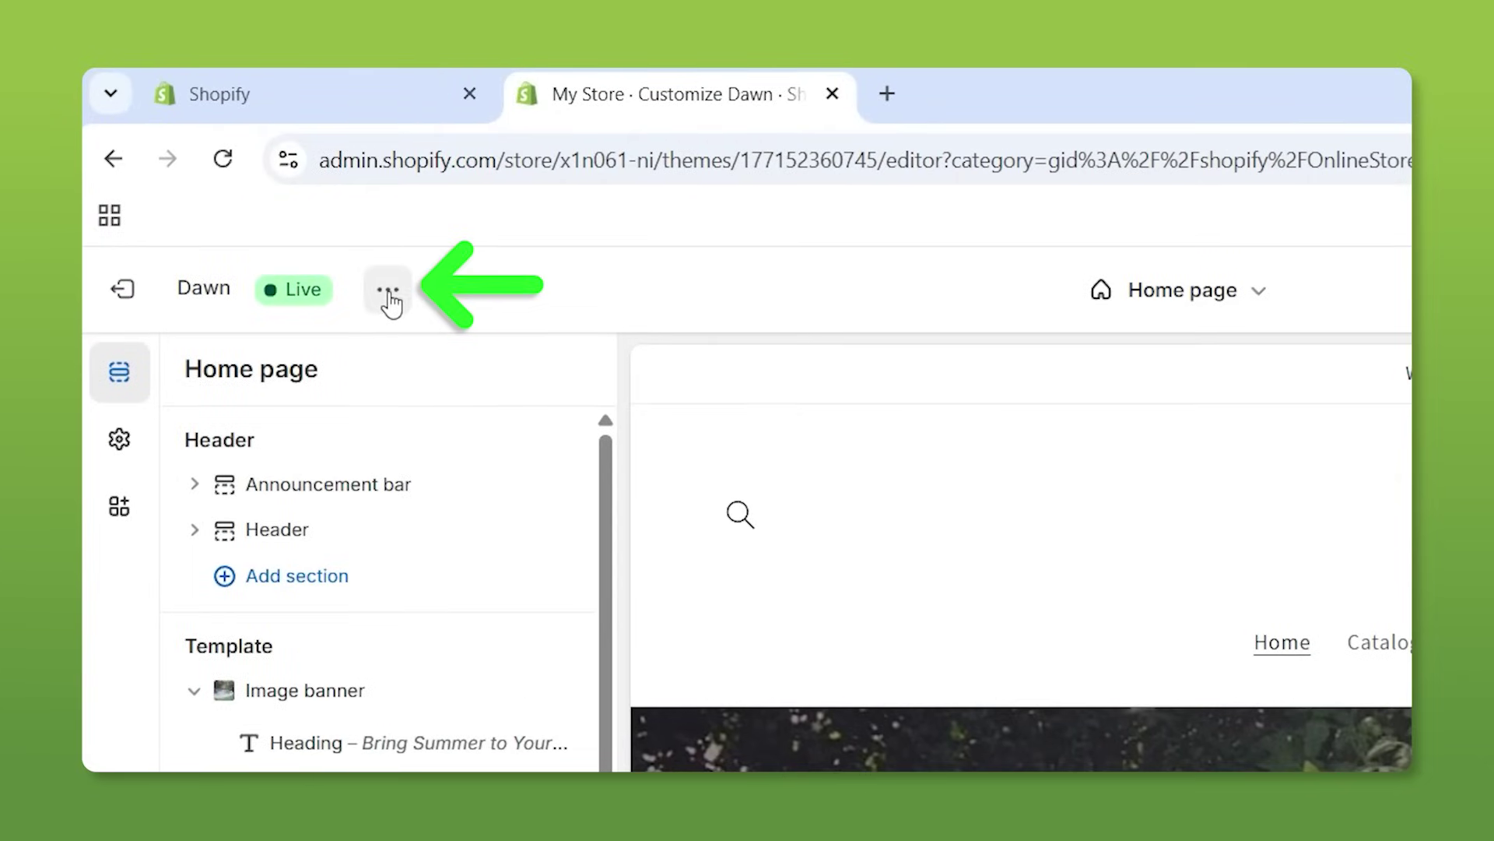
View the Dawn theme's live storefront, review the home page's sections from banner to featured products, and close the preview
click(257, 194)
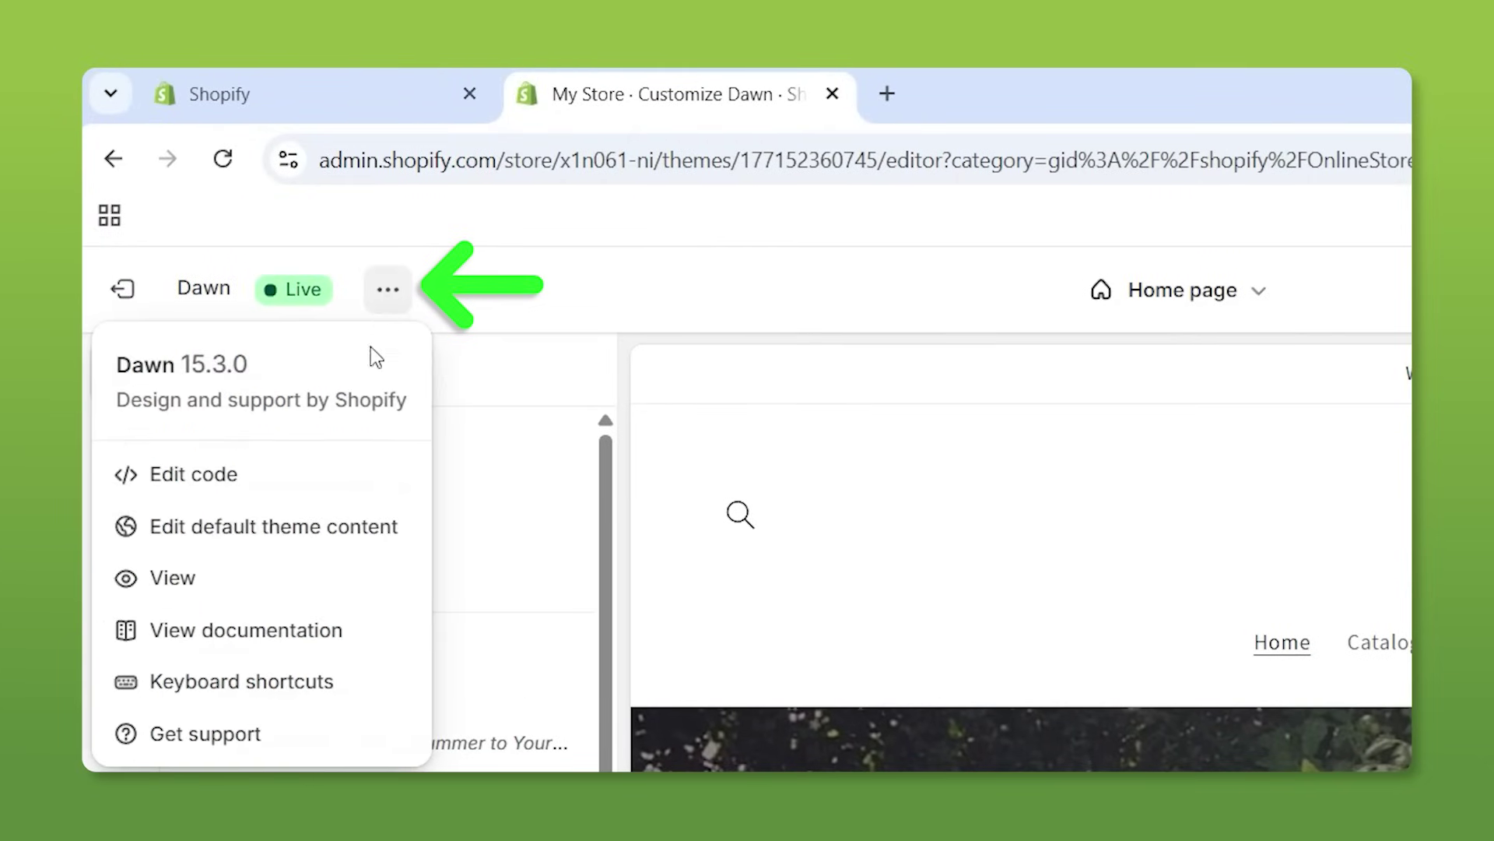
click(282, 598)
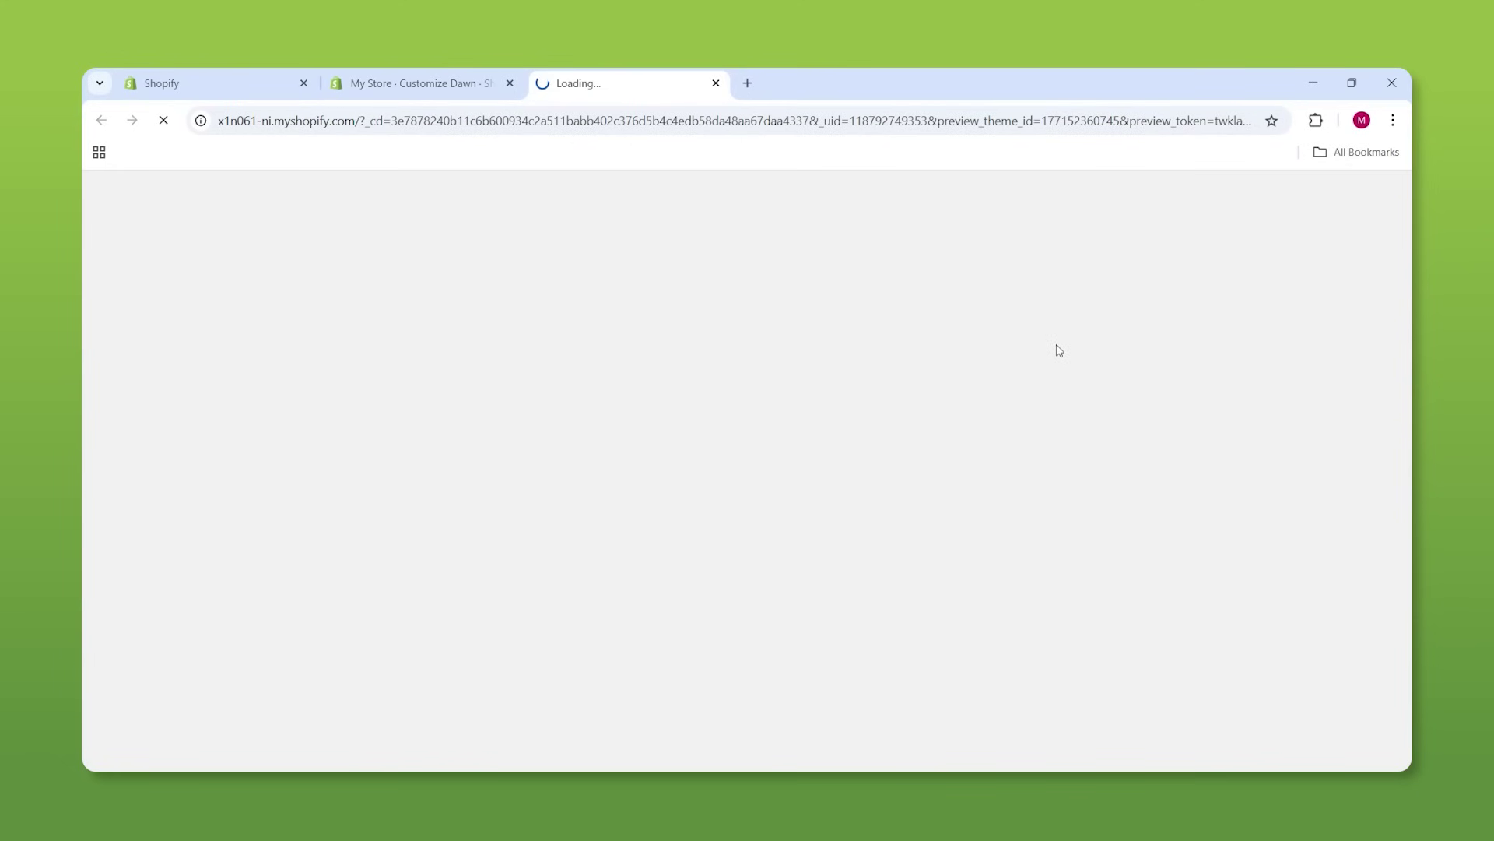
scroll(1004, 347, down, 8)
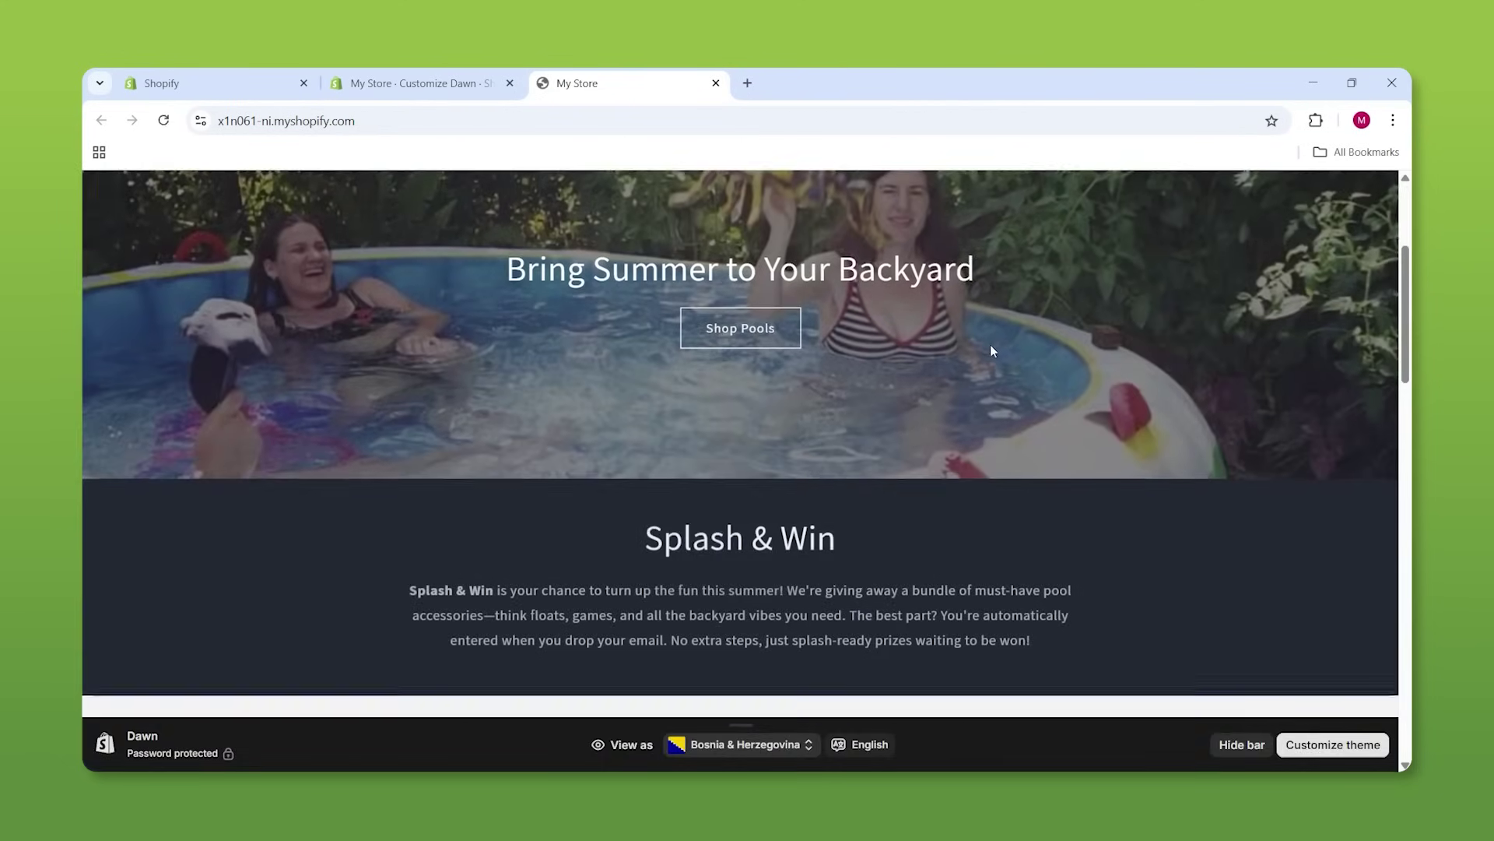
scroll(986, 344, down, 7)
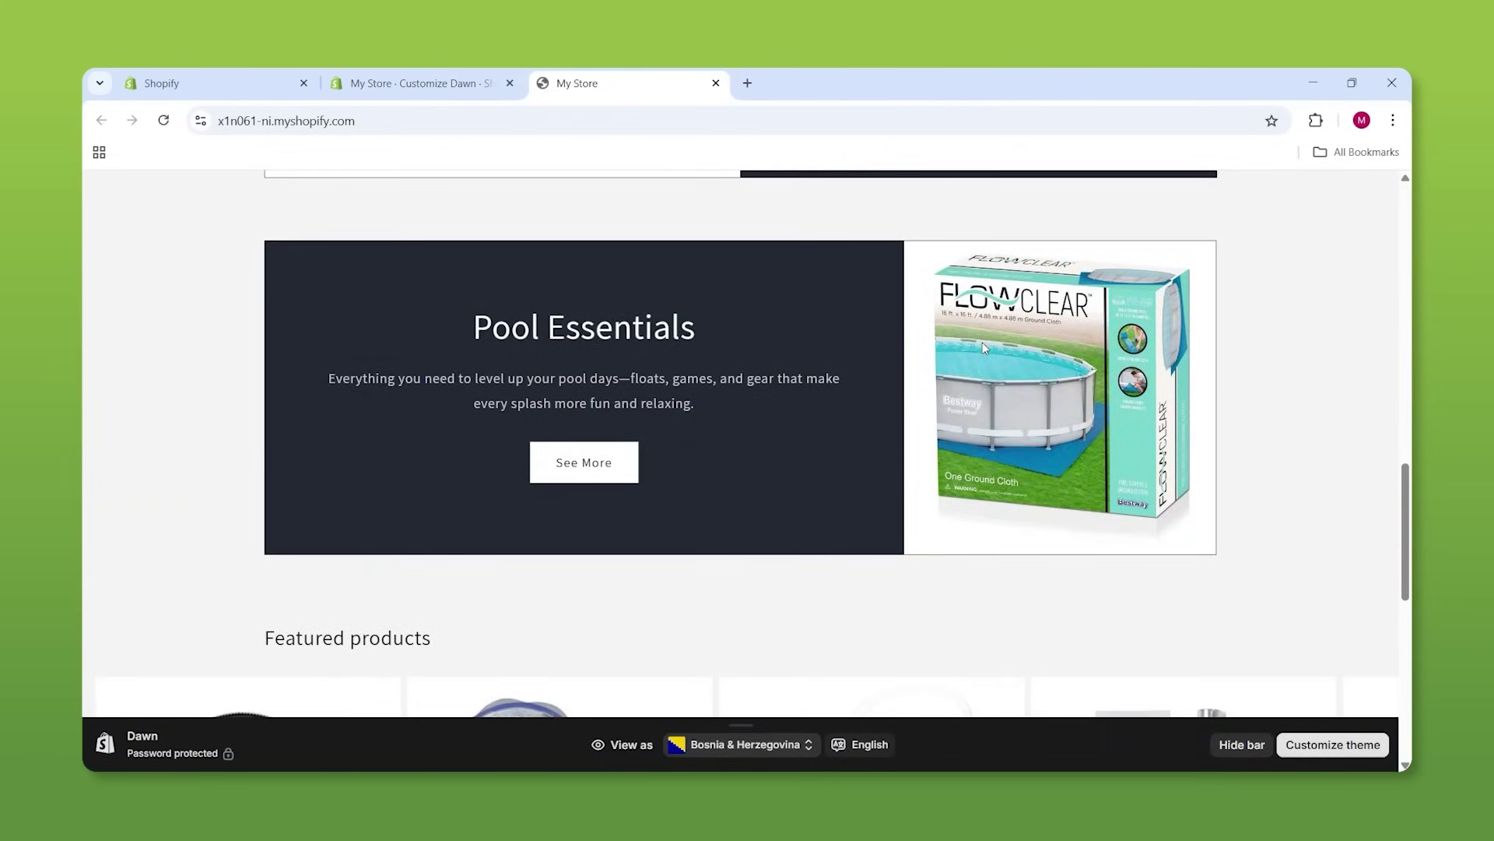
click(420, 83)
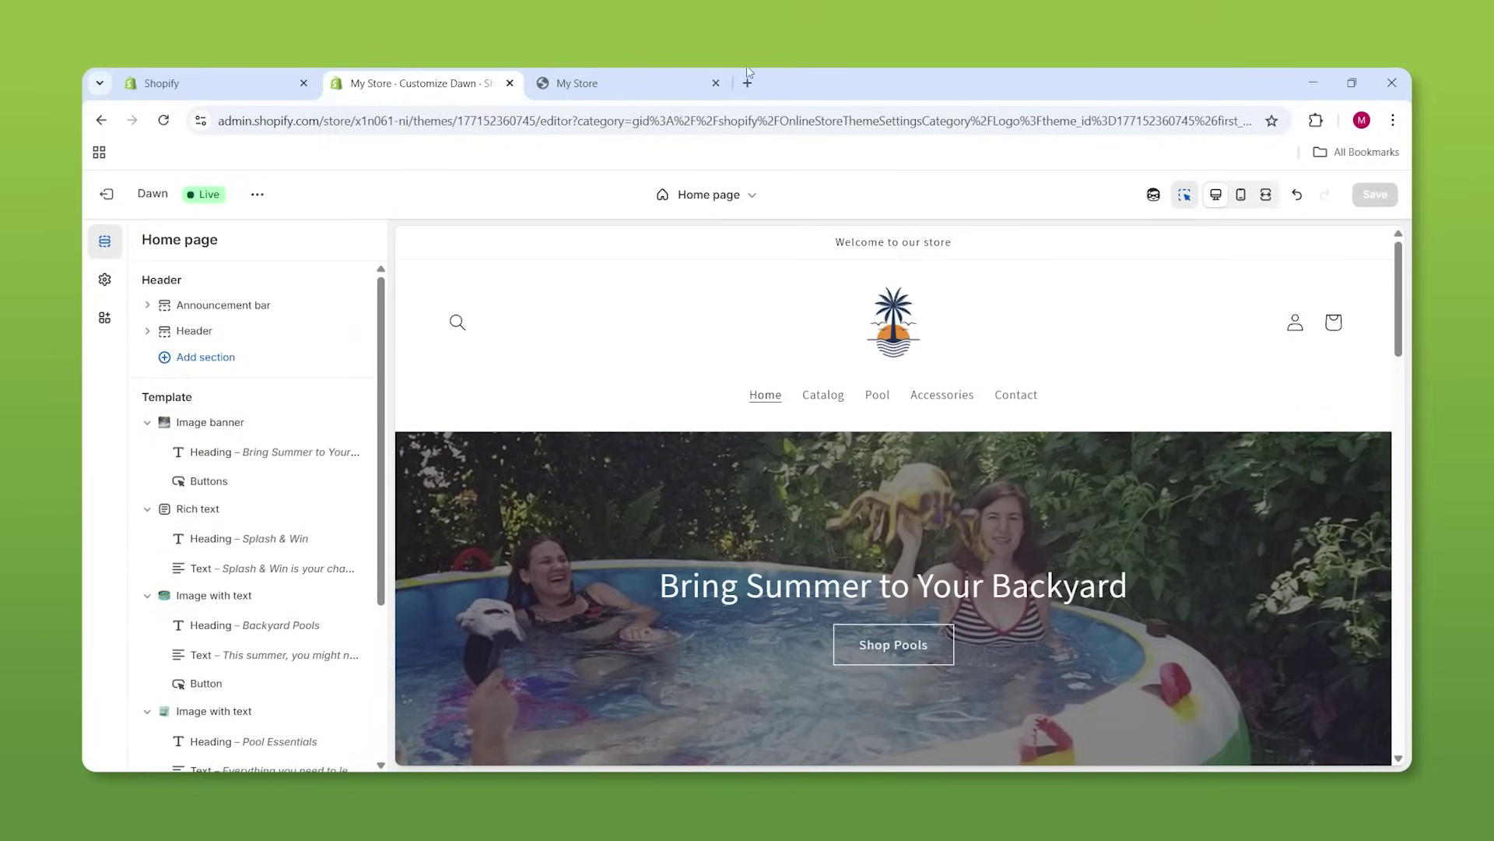
click(599, 81)
scroll(1078, 437, down, 5)
scroll(1115, 411, down, 4)
scroll(1110, 467, up, 8)
scroll(1222, 448, up, 8)
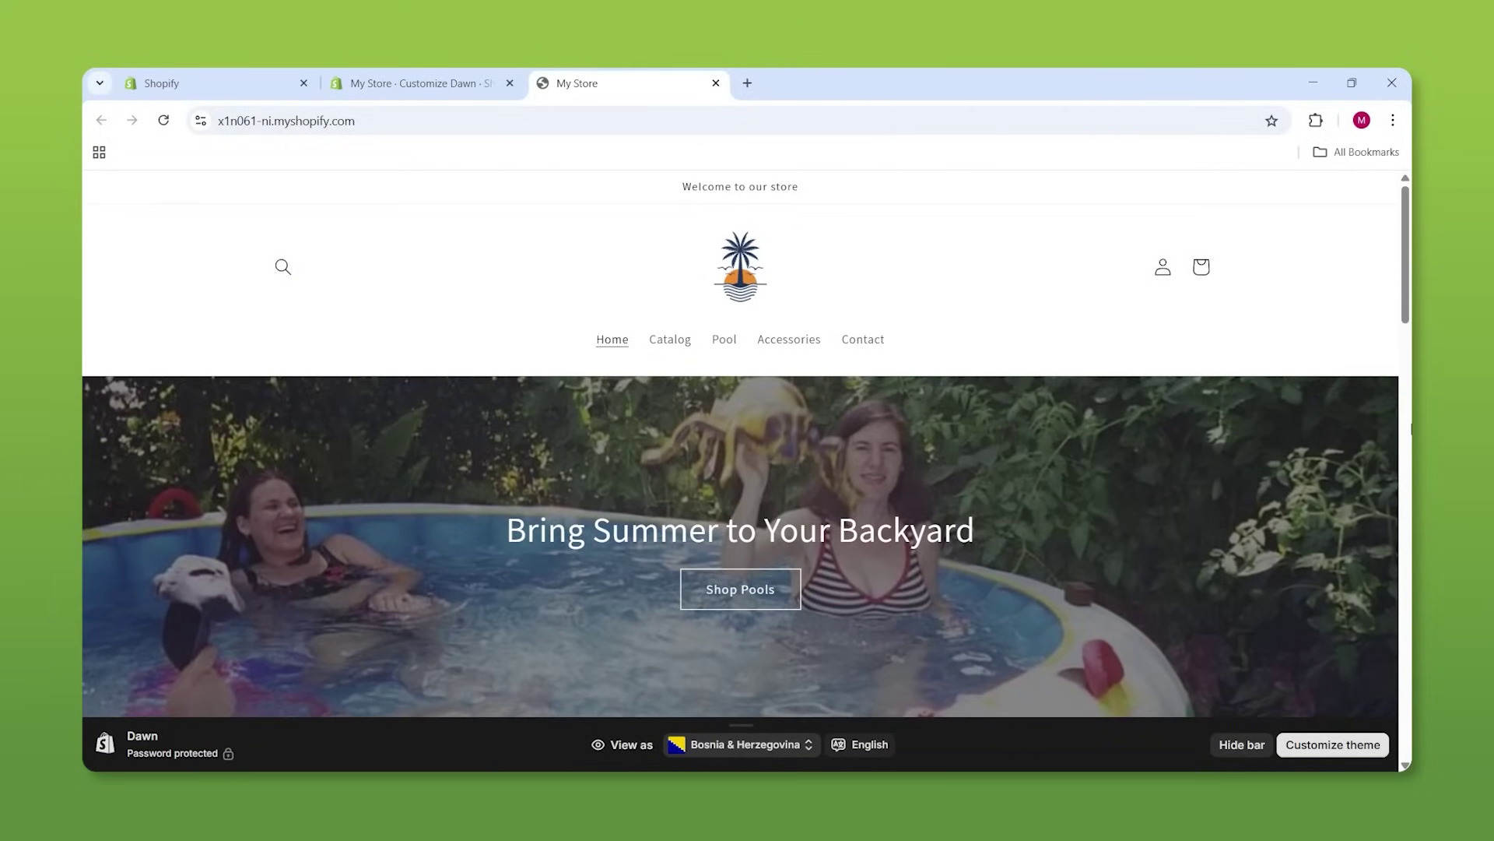
key(ctrl+w)
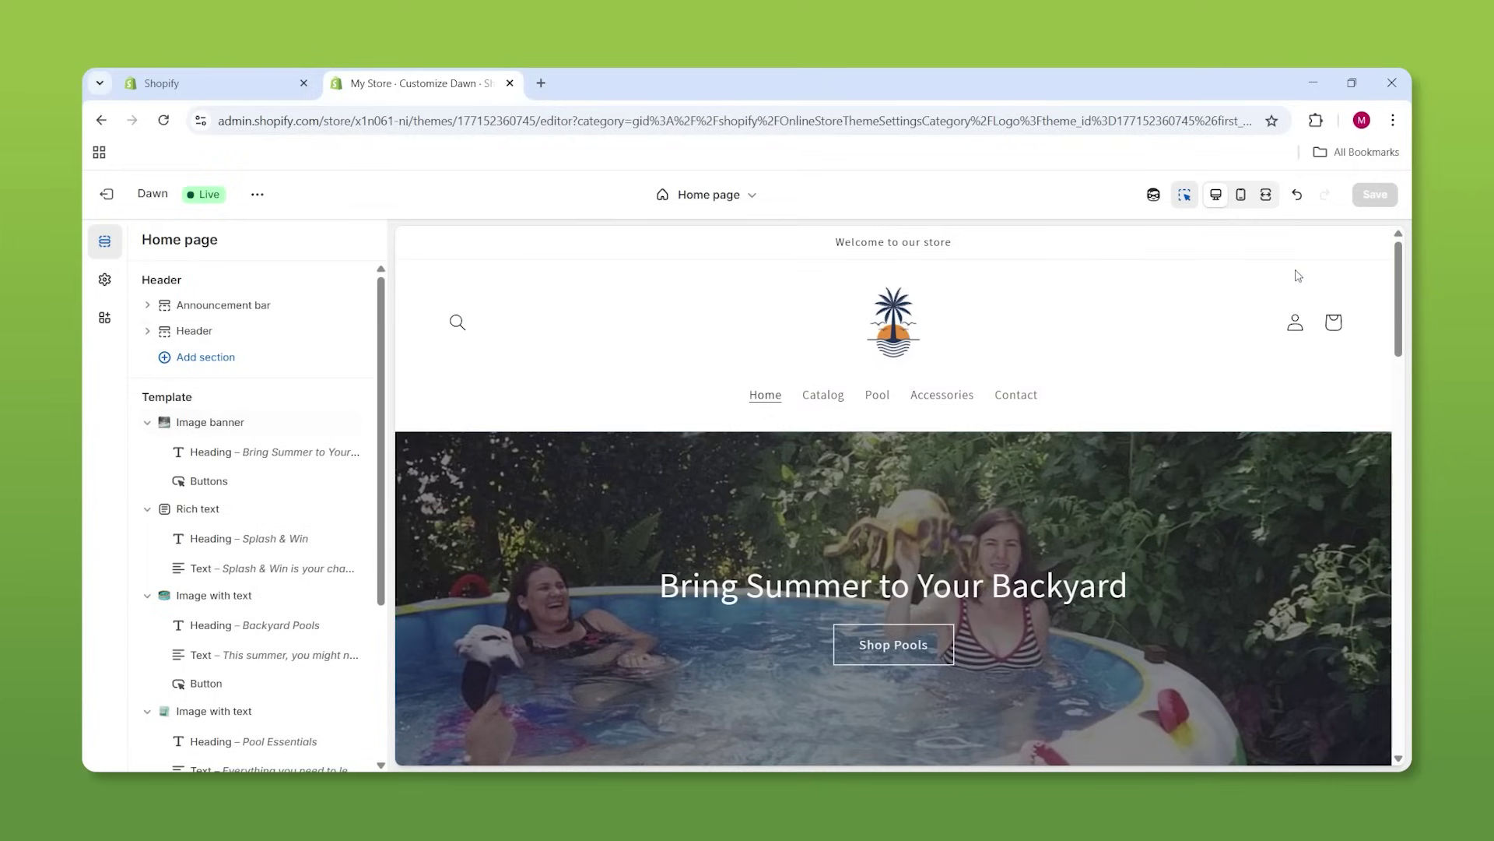
Switch back to the store admin and open the store's Payments settings
click(220, 83)
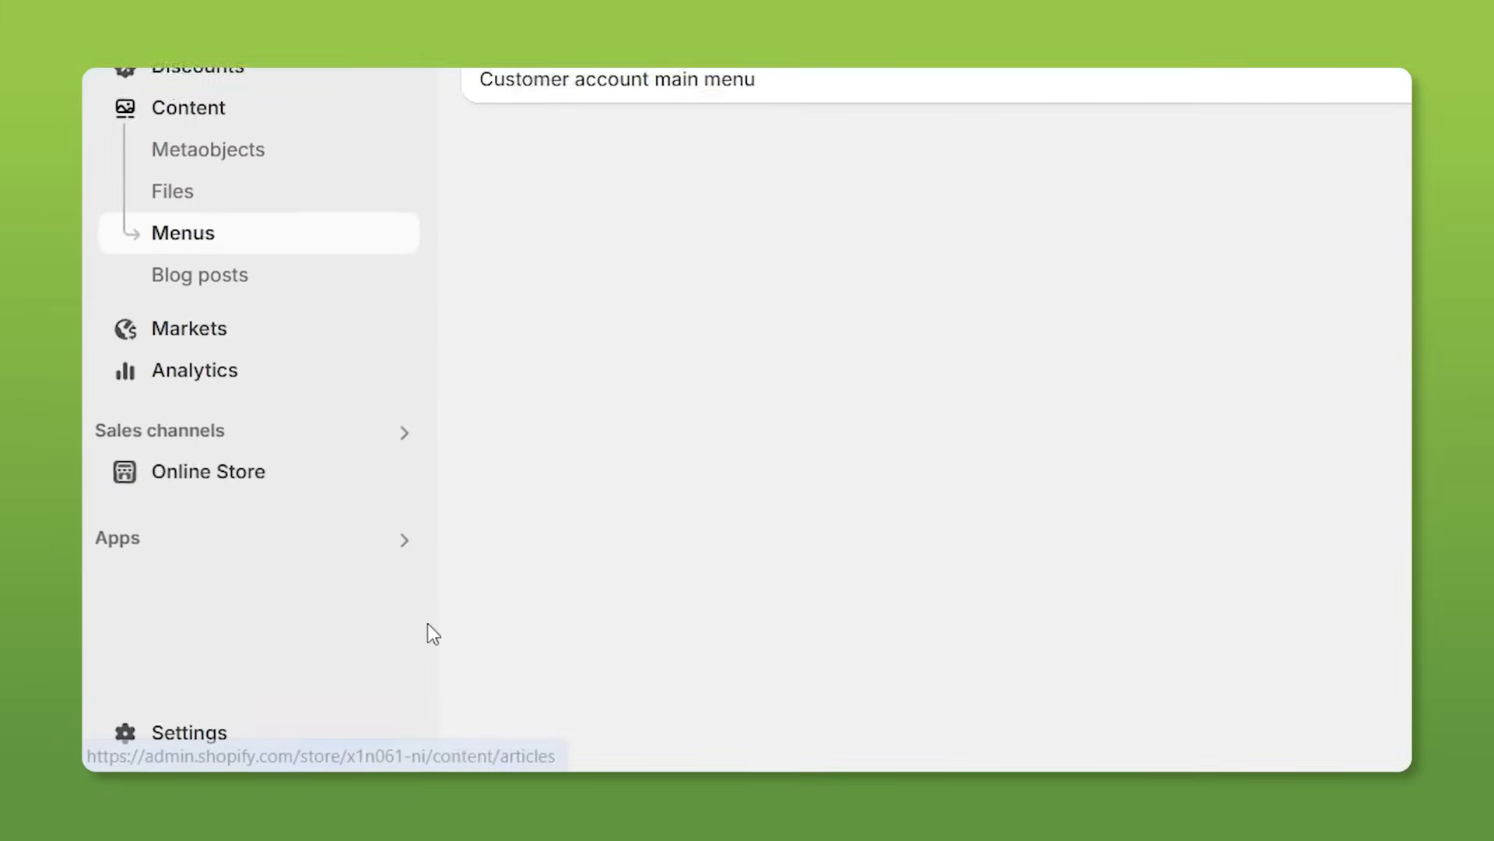
click(286, 729)
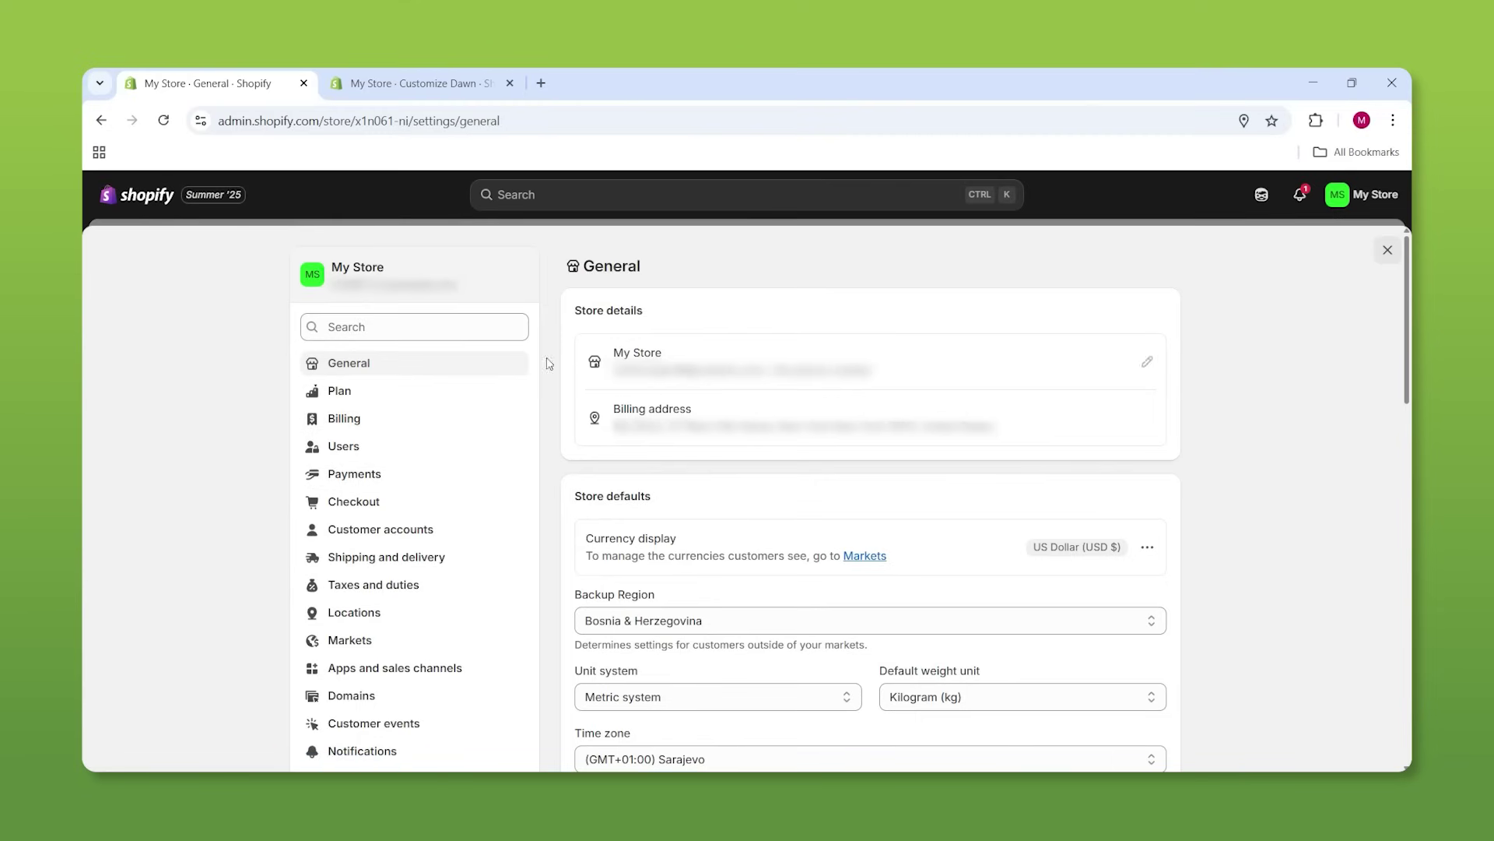
drag(381, 479, 387, 477)
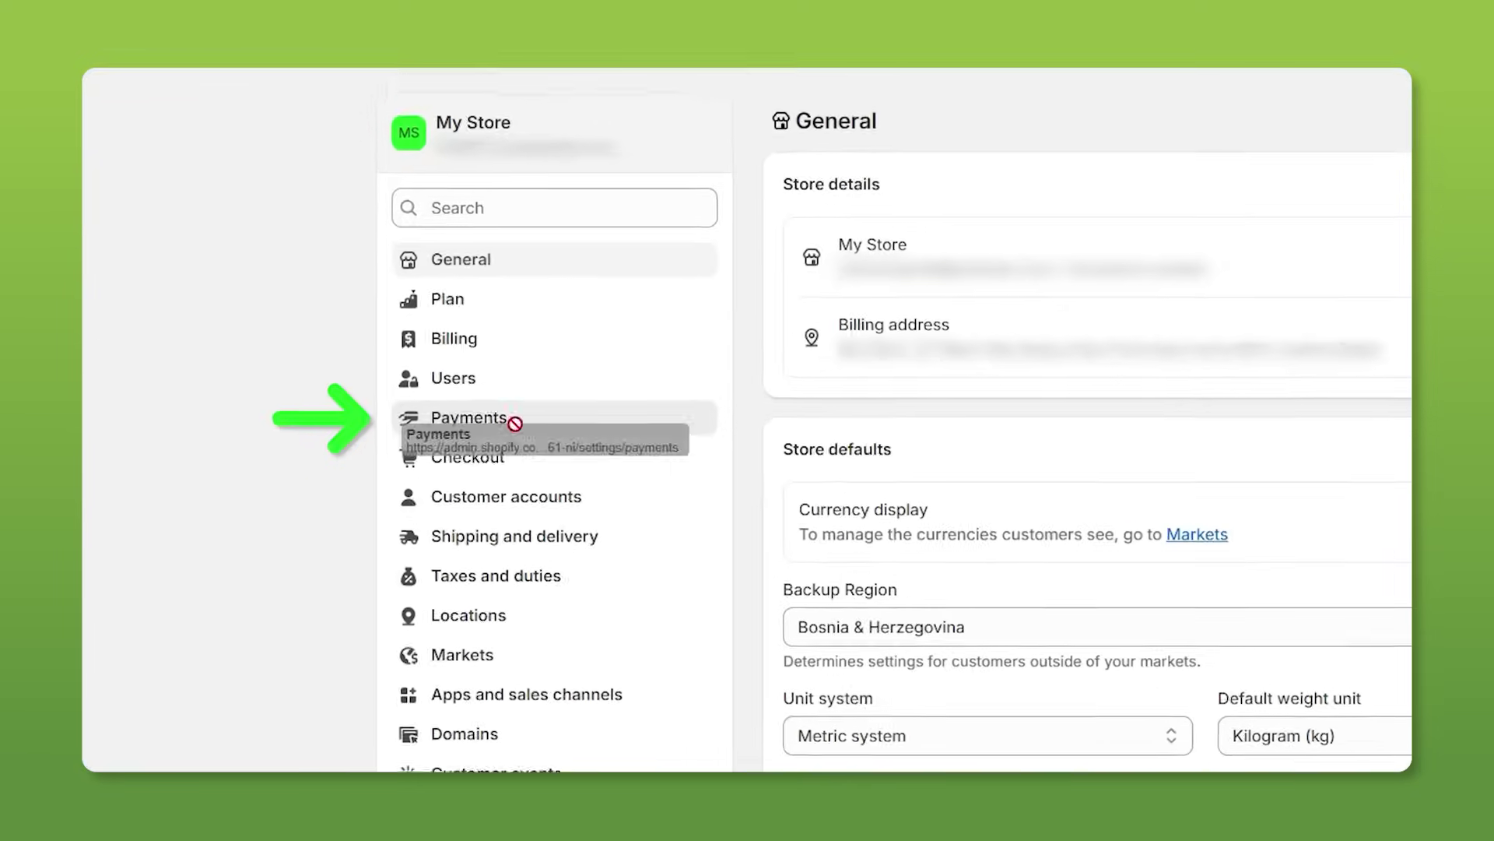
drag(514, 423, 514, 428)
click(513, 428)
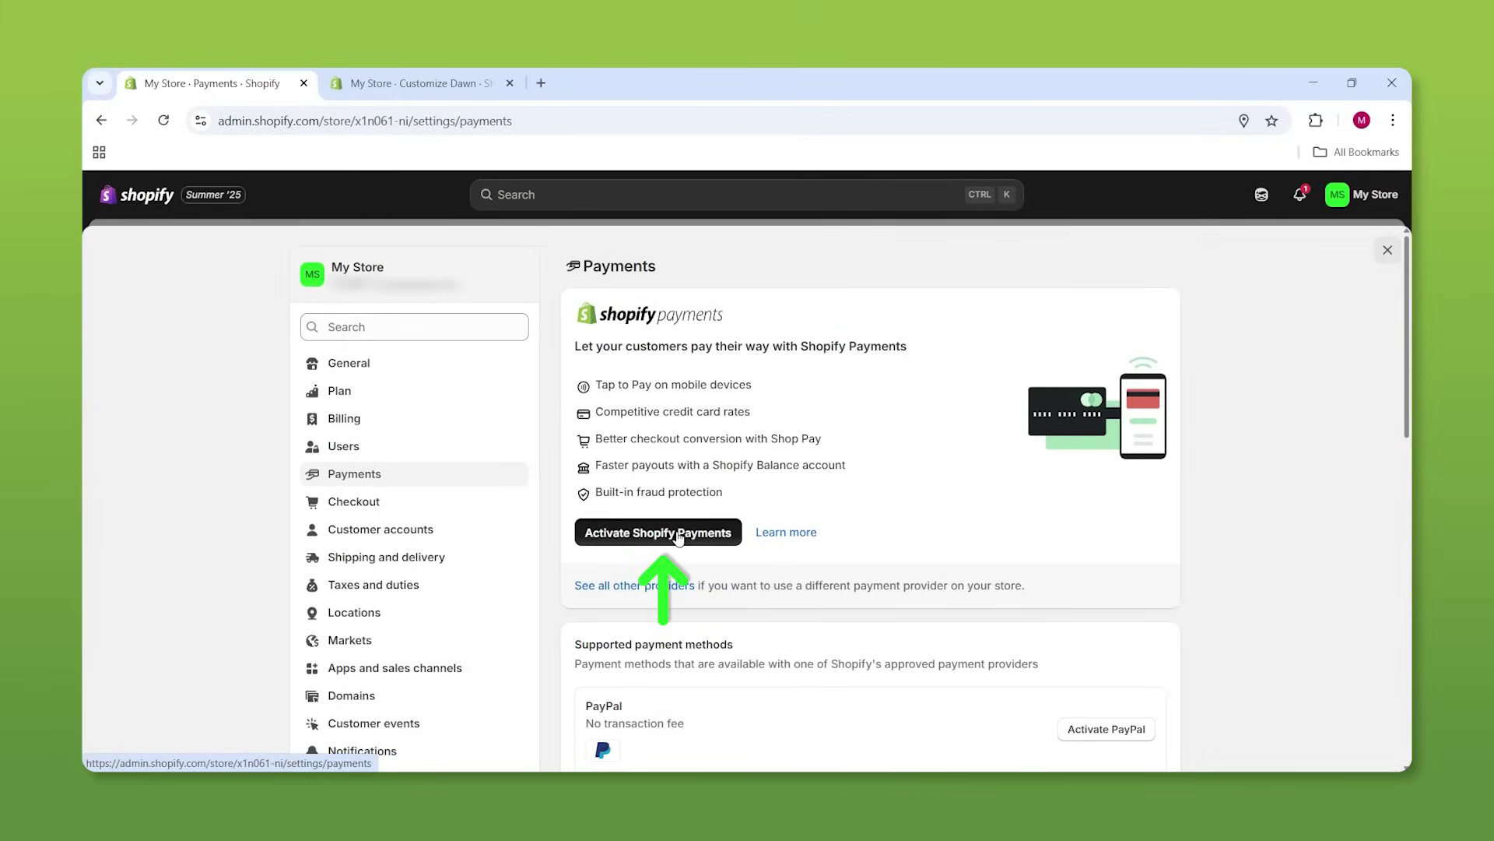
Start the Shopify Payments account setup as an individual and review the account representative and residential address form
click(772, 524)
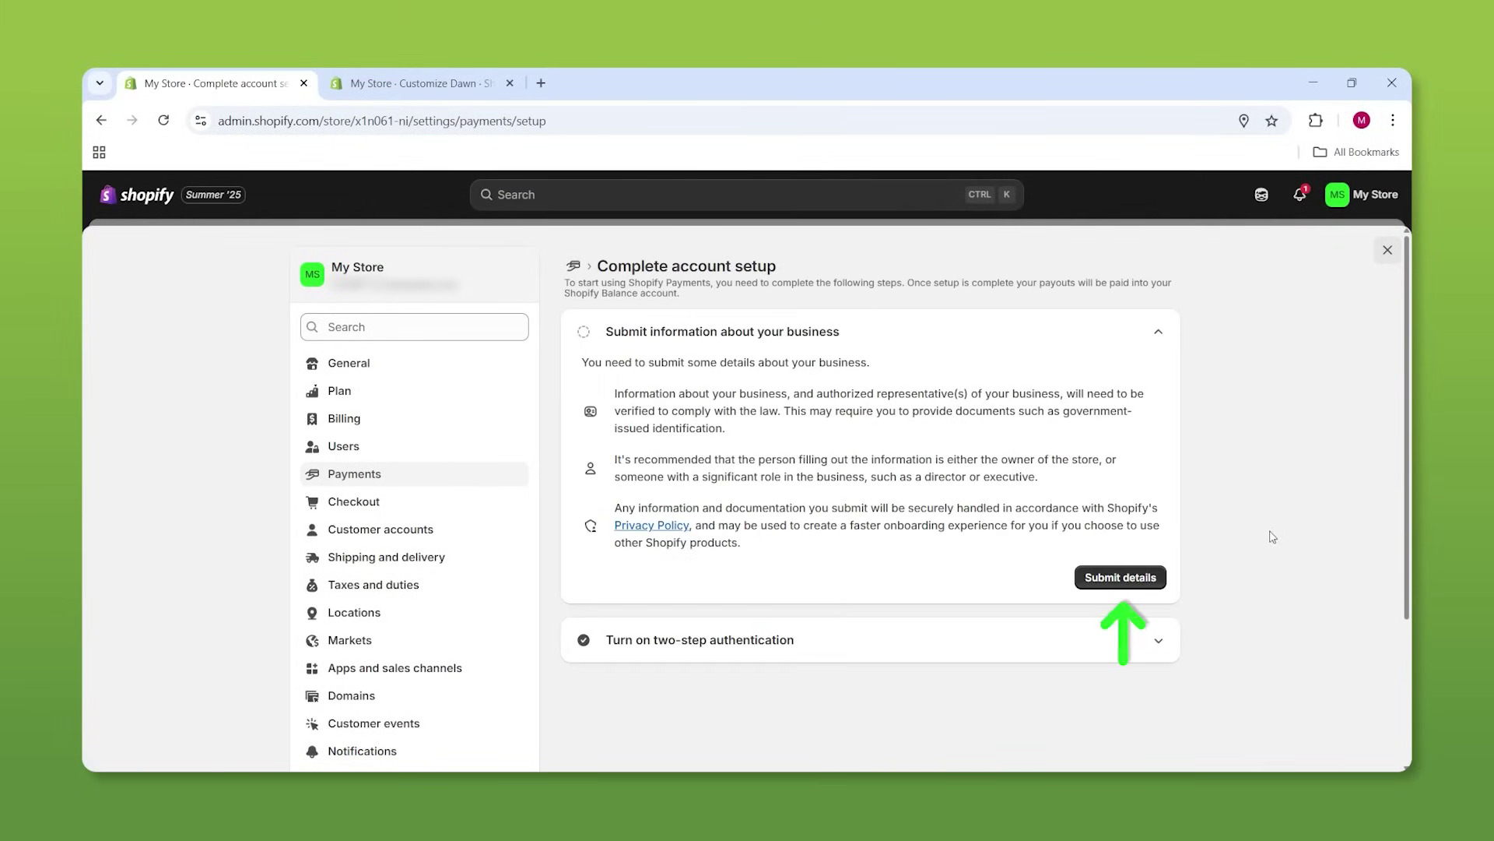
click(1135, 576)
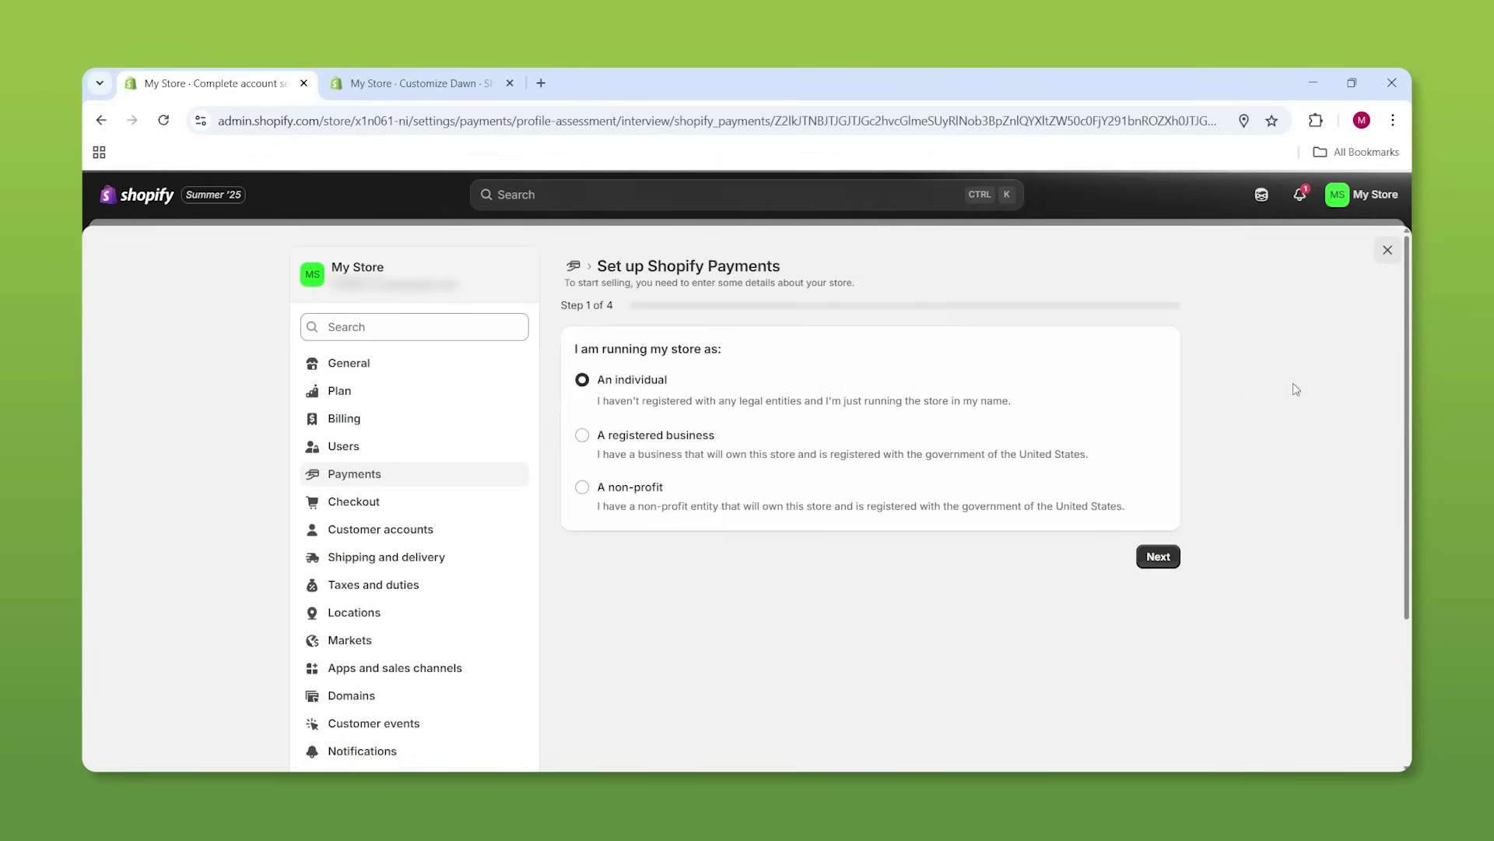
click(1162, 558)
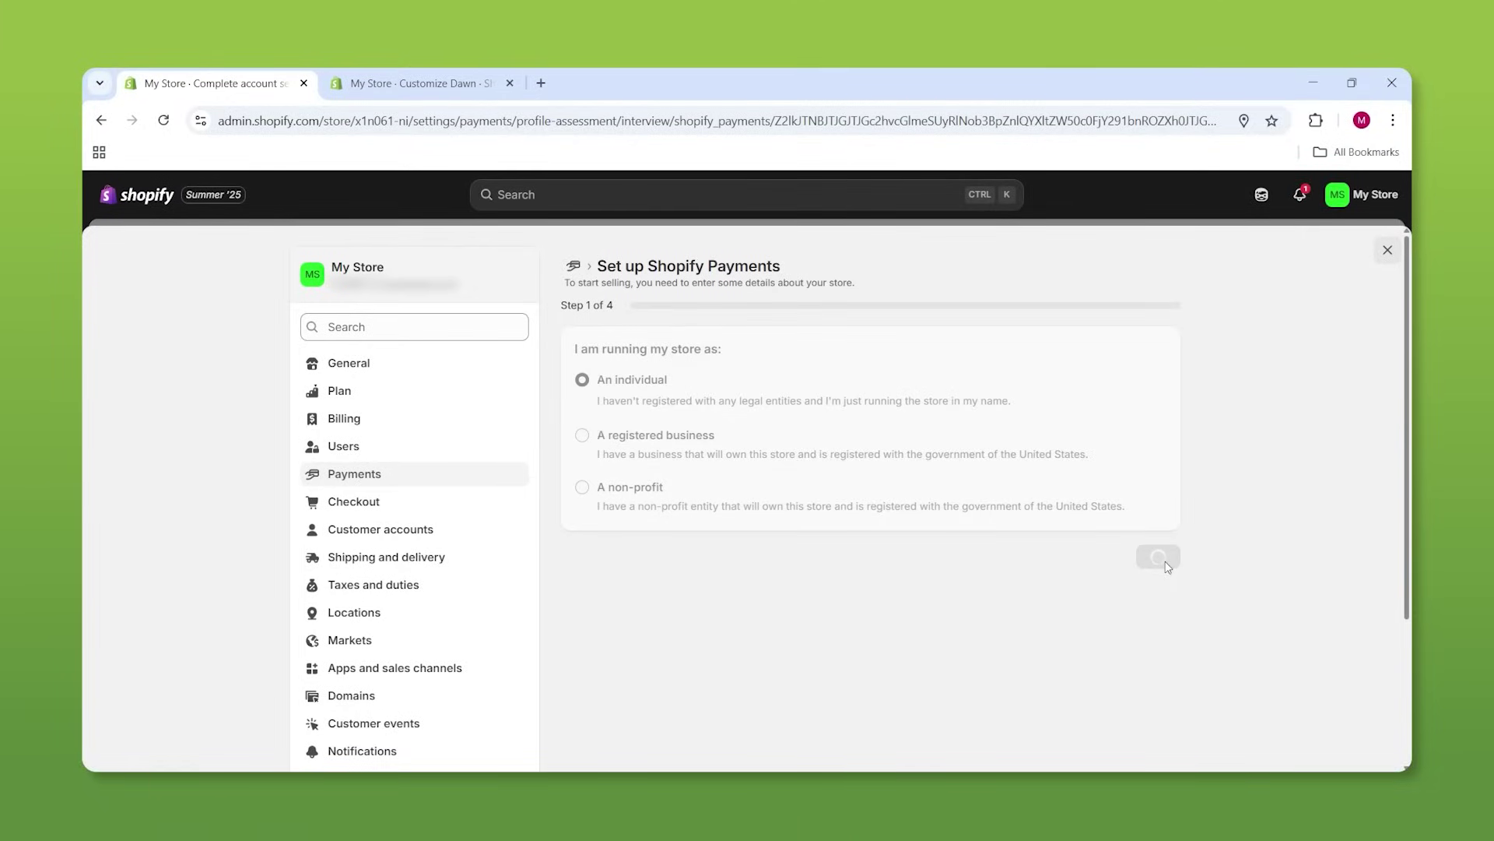
scroll(760, 377, down, 5)
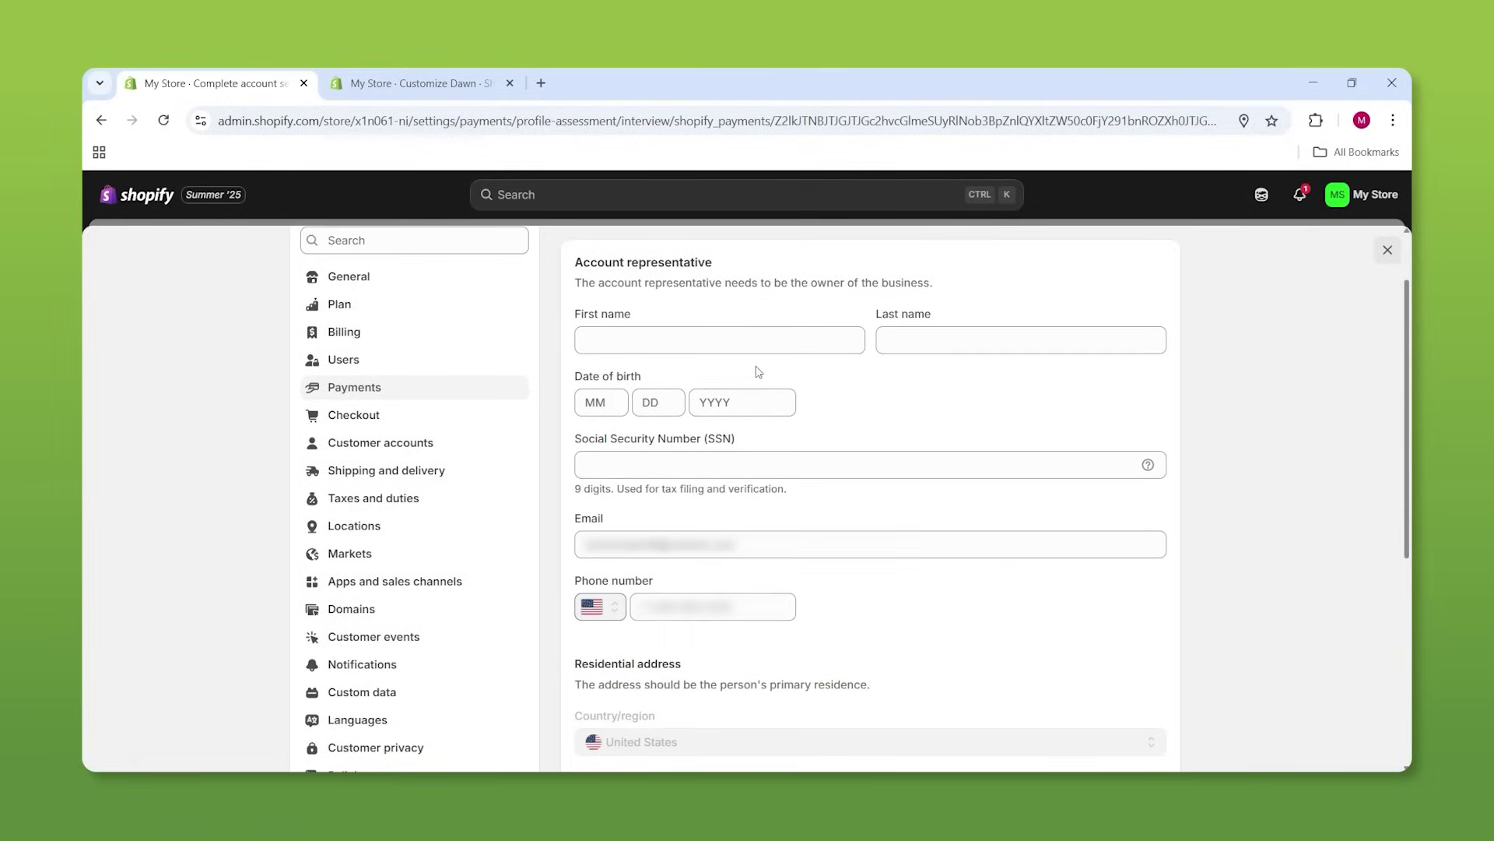
scroll(714, 368, down, 2)
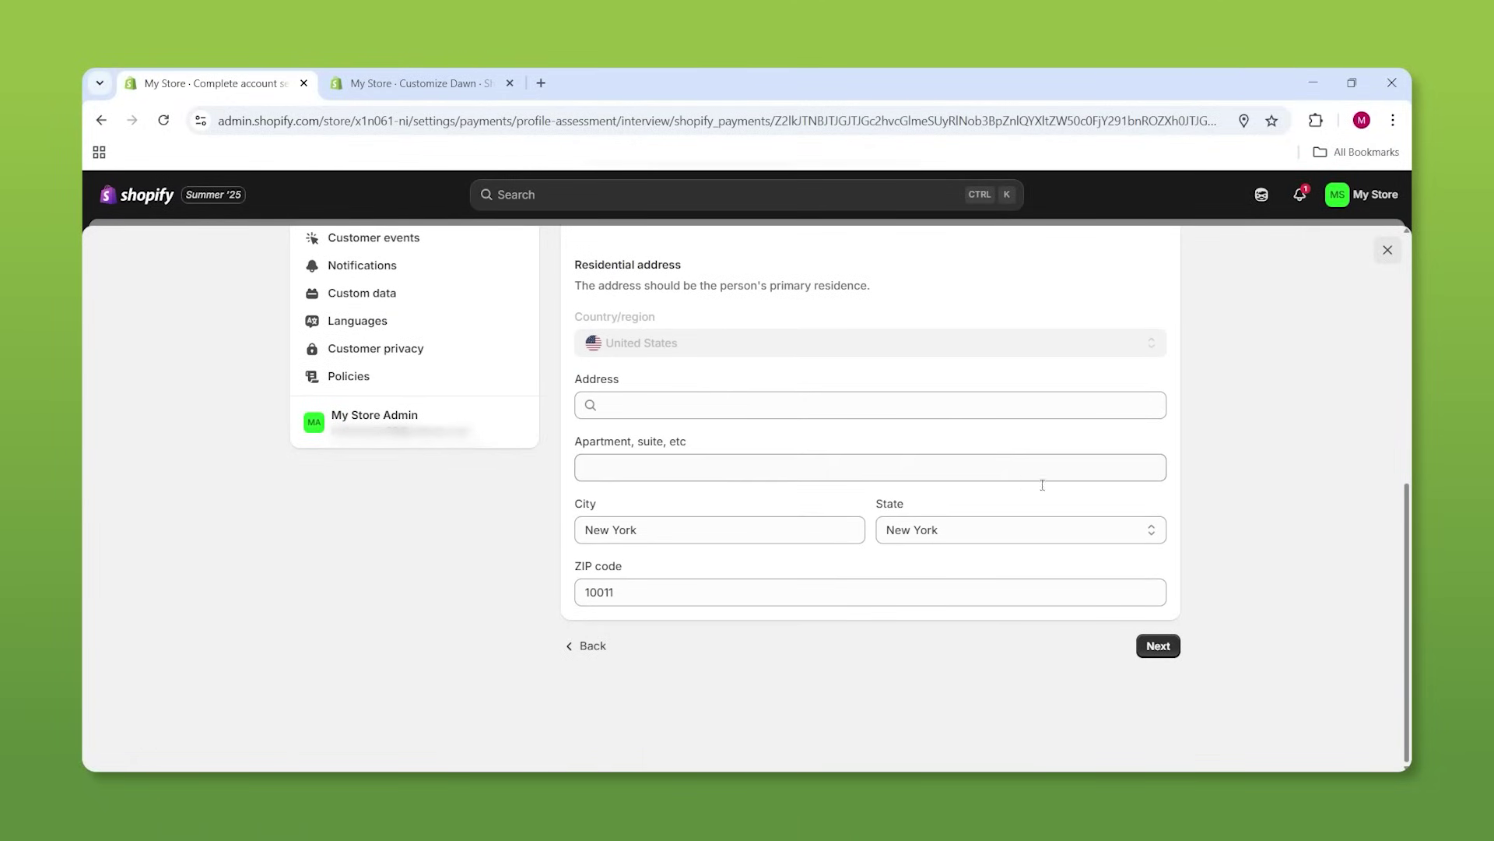
scroll(1276, 522, up, 3)
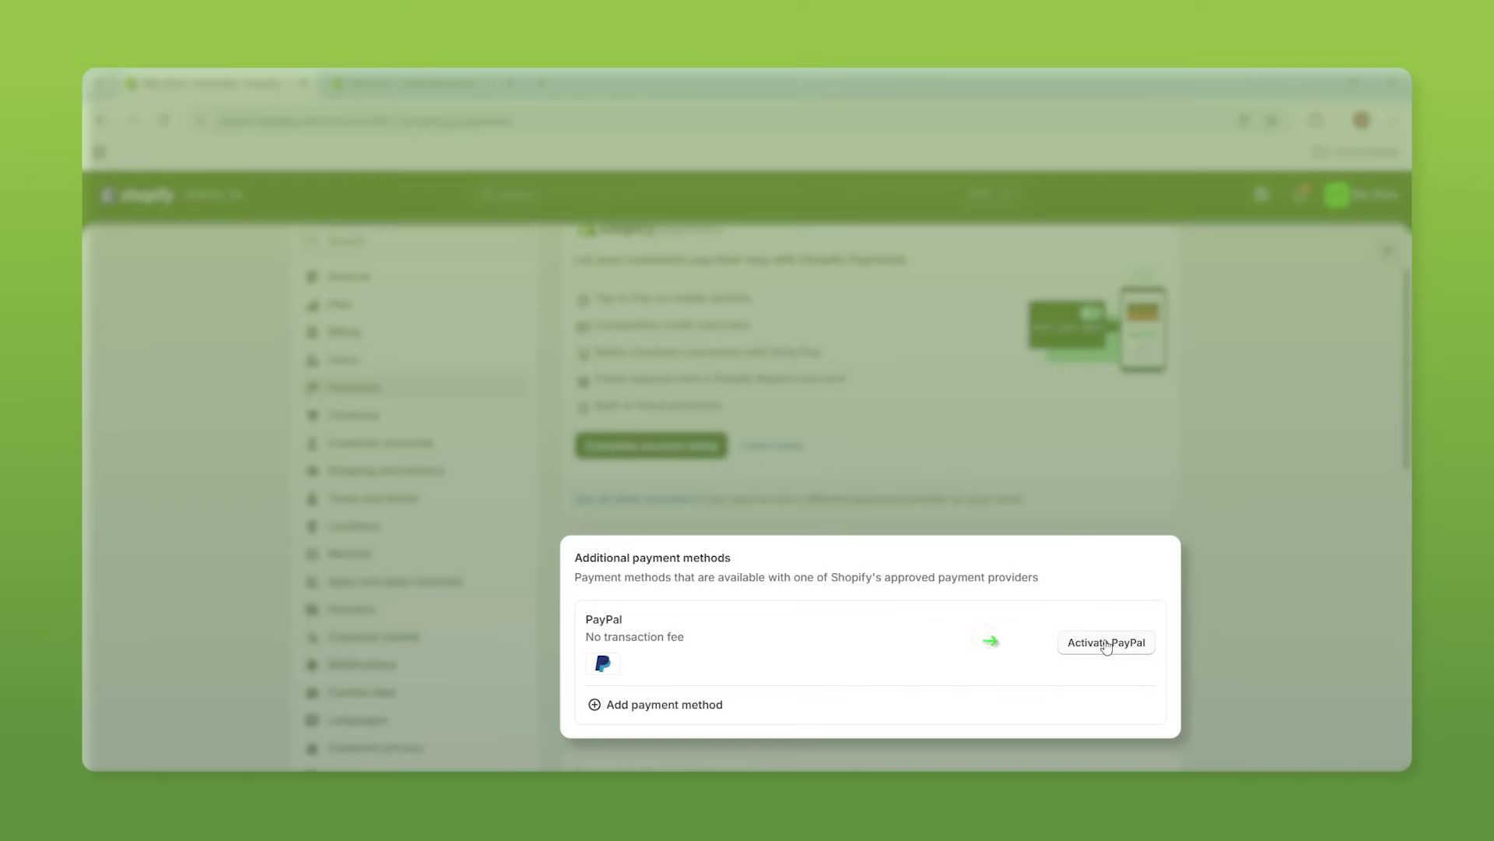
Start activating PayPal as an additional payment method
click(1106, 643)
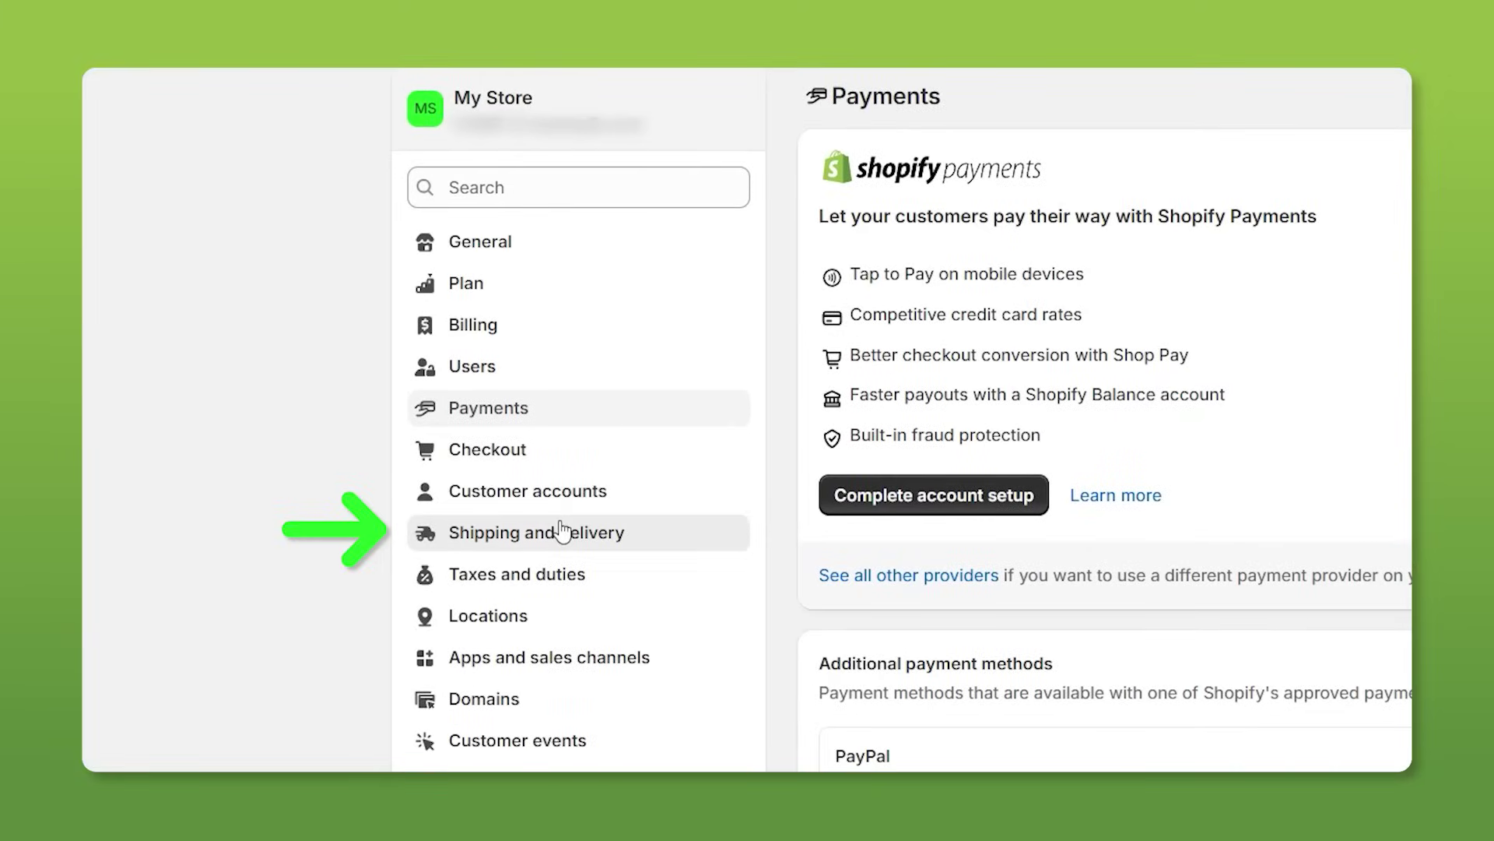
Open the general shipping rates profile in the Shipping and delivery settings and examine its domestic and international zones and rates
click(400, 554)
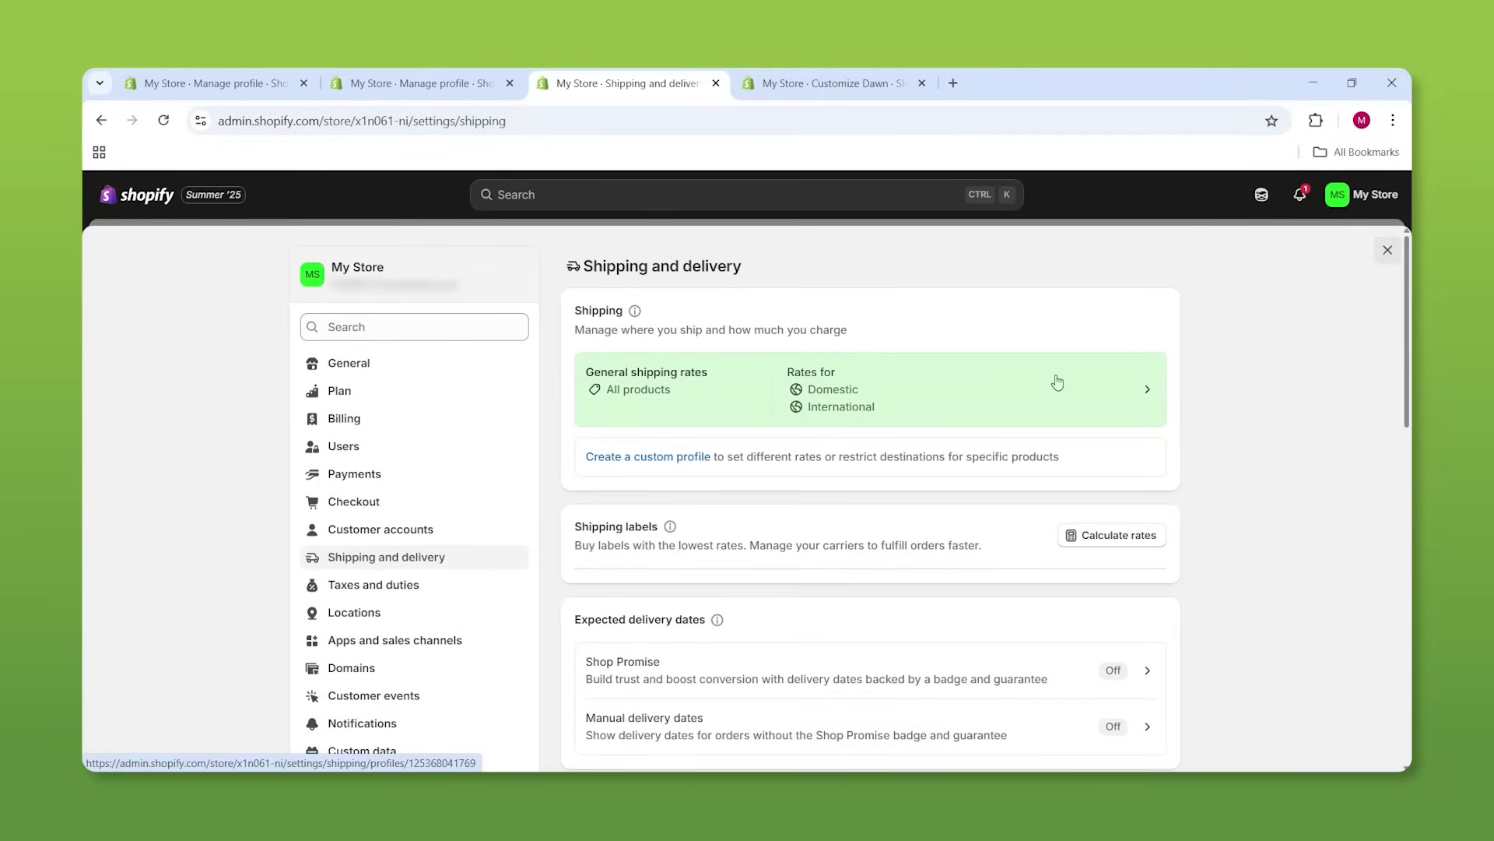
click(1057, 381)
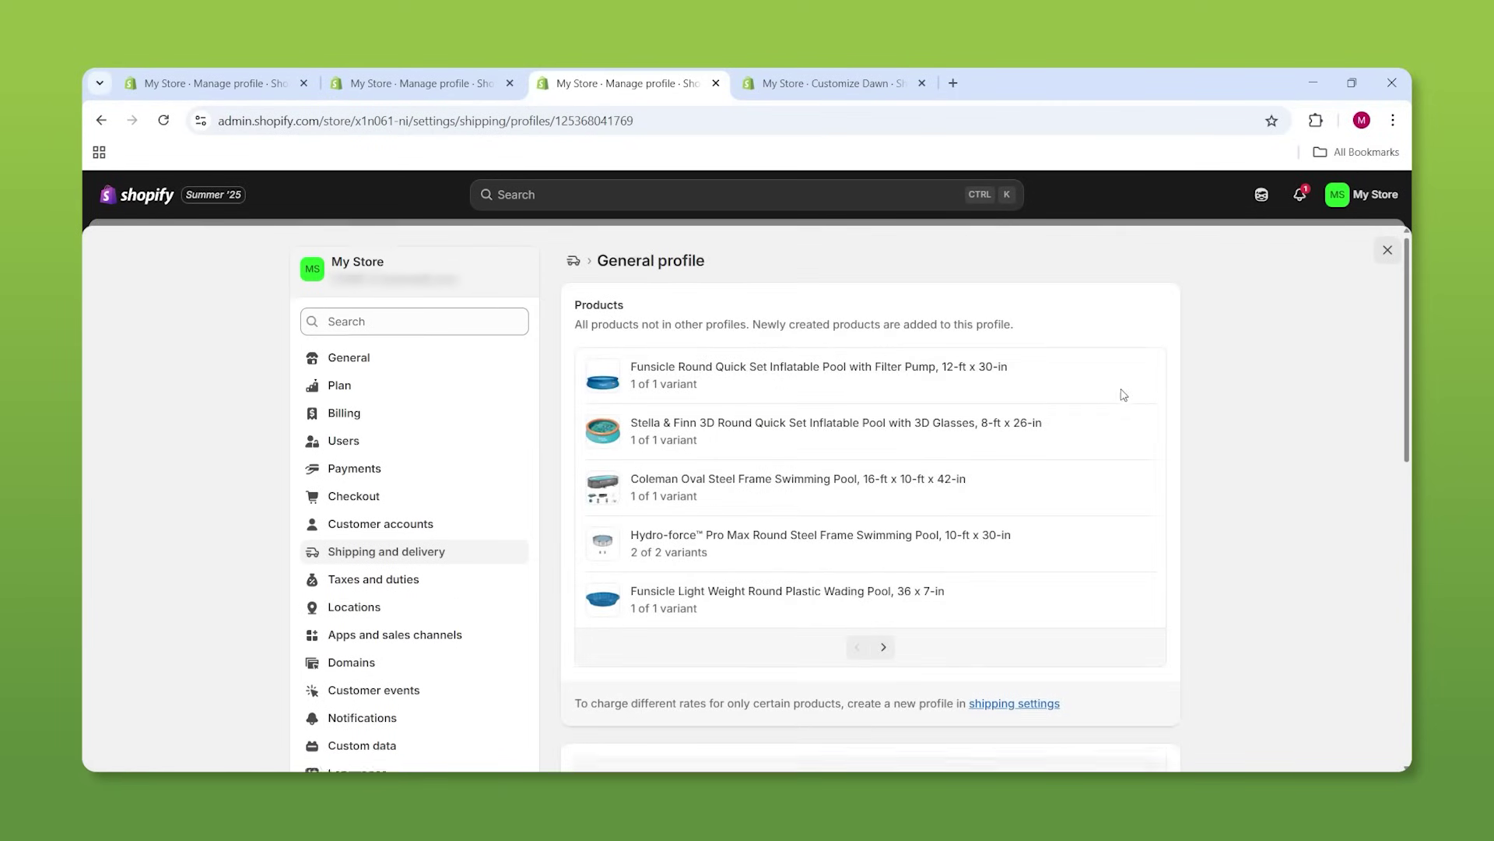
scroll(1118, 395, down, 5)
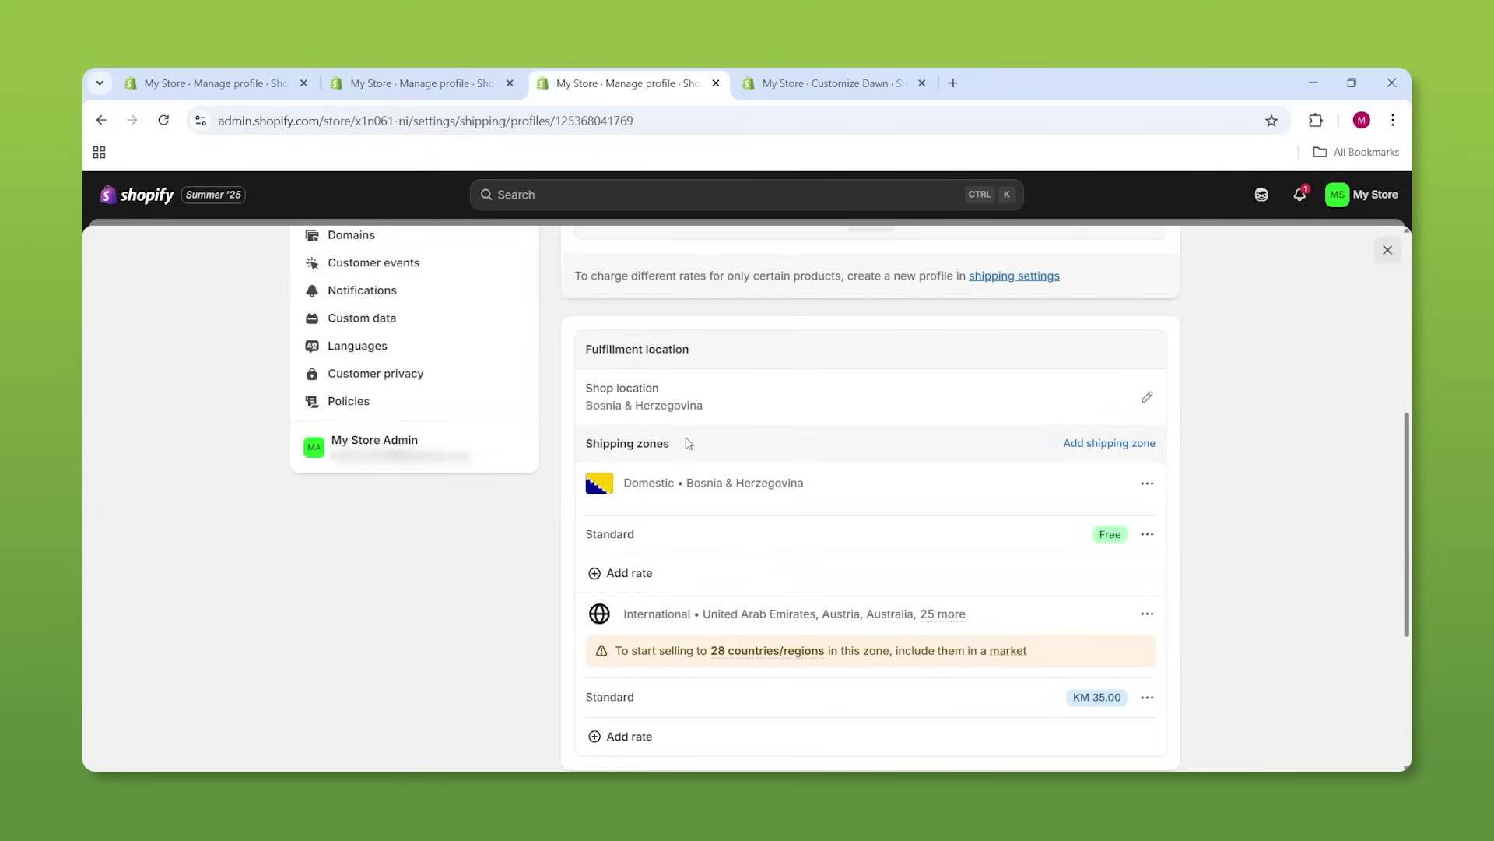
scroll(688, 442, down, 1)
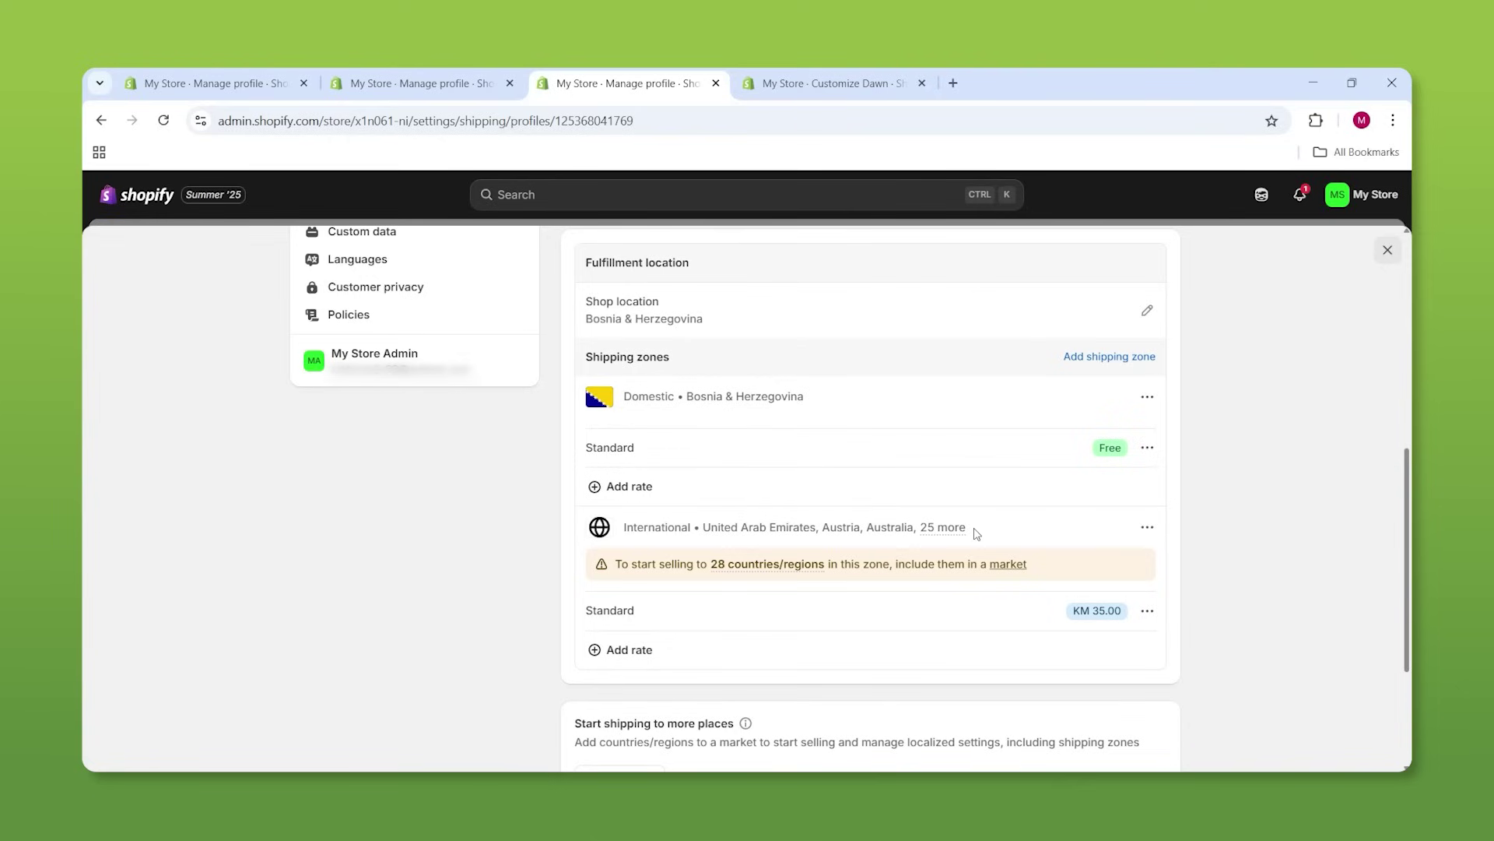
Start adding a shipping zone, go to Markets from it to add more countries, and create a market named Test Market
scroll(985, 536, up, 1)
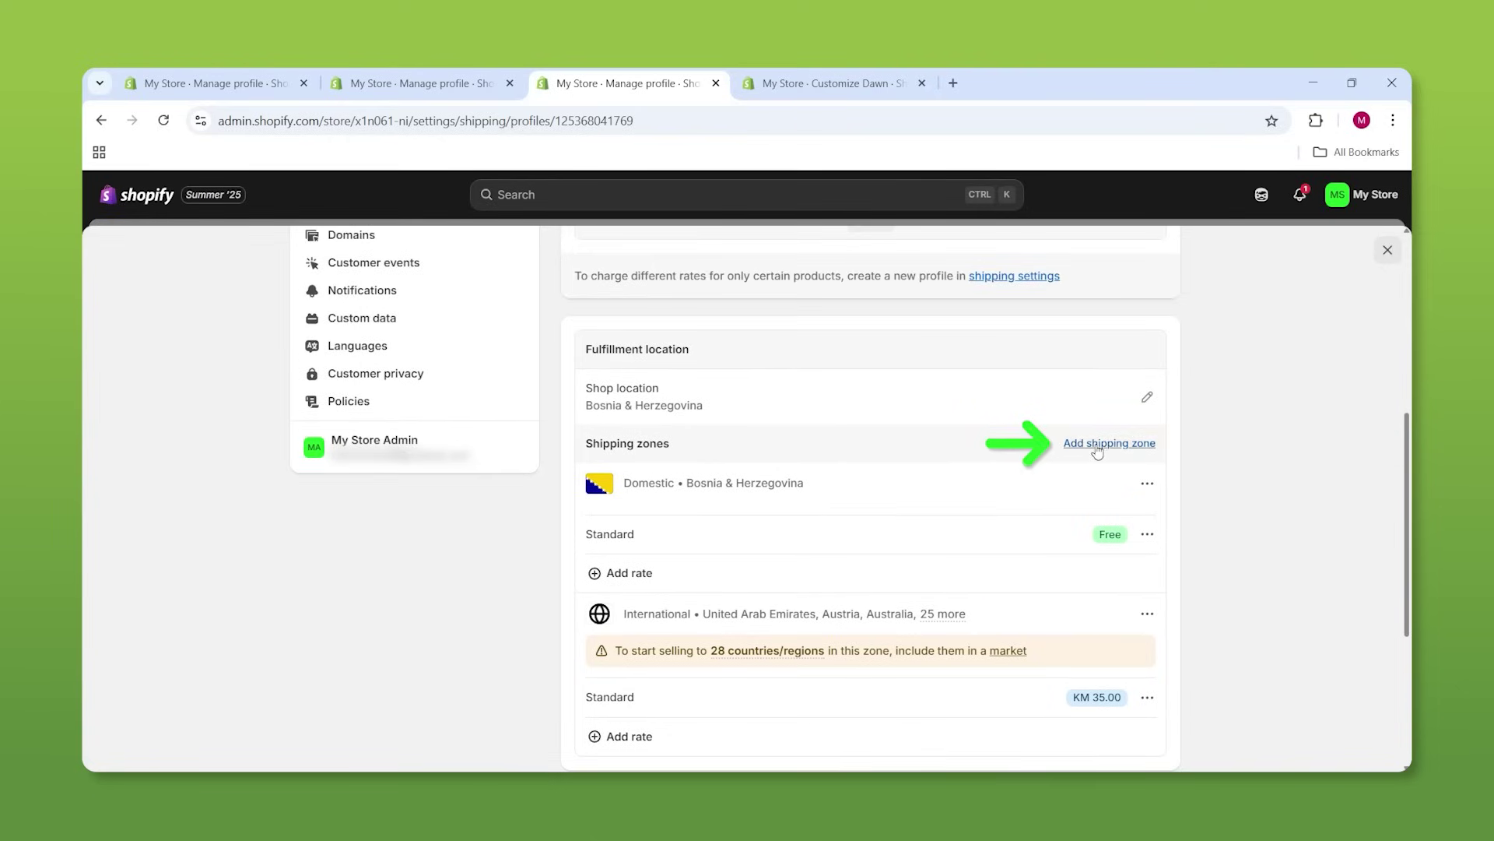
click(1098, 446)
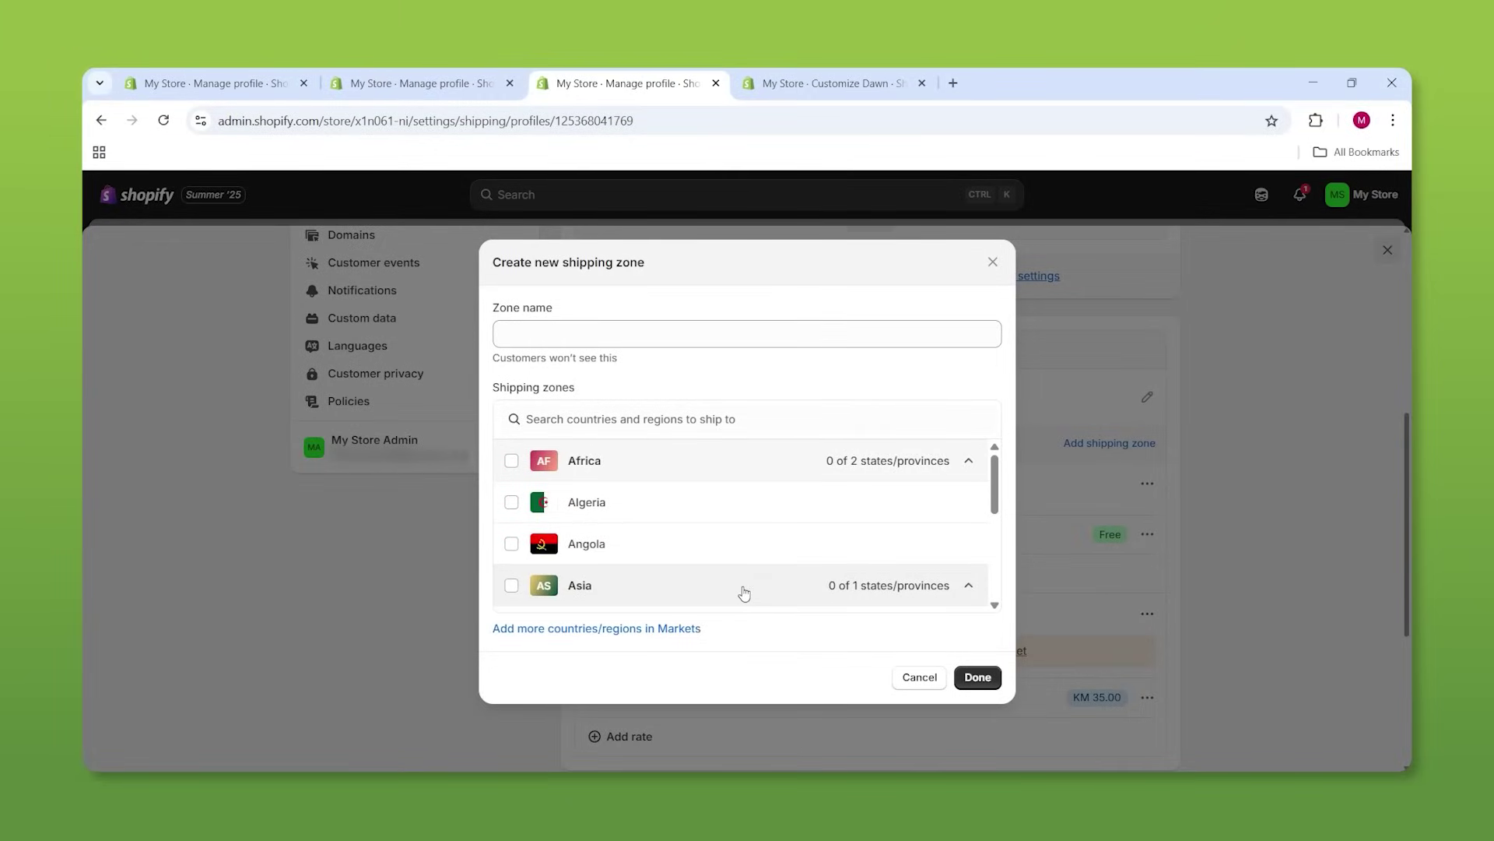
click(615, 629)
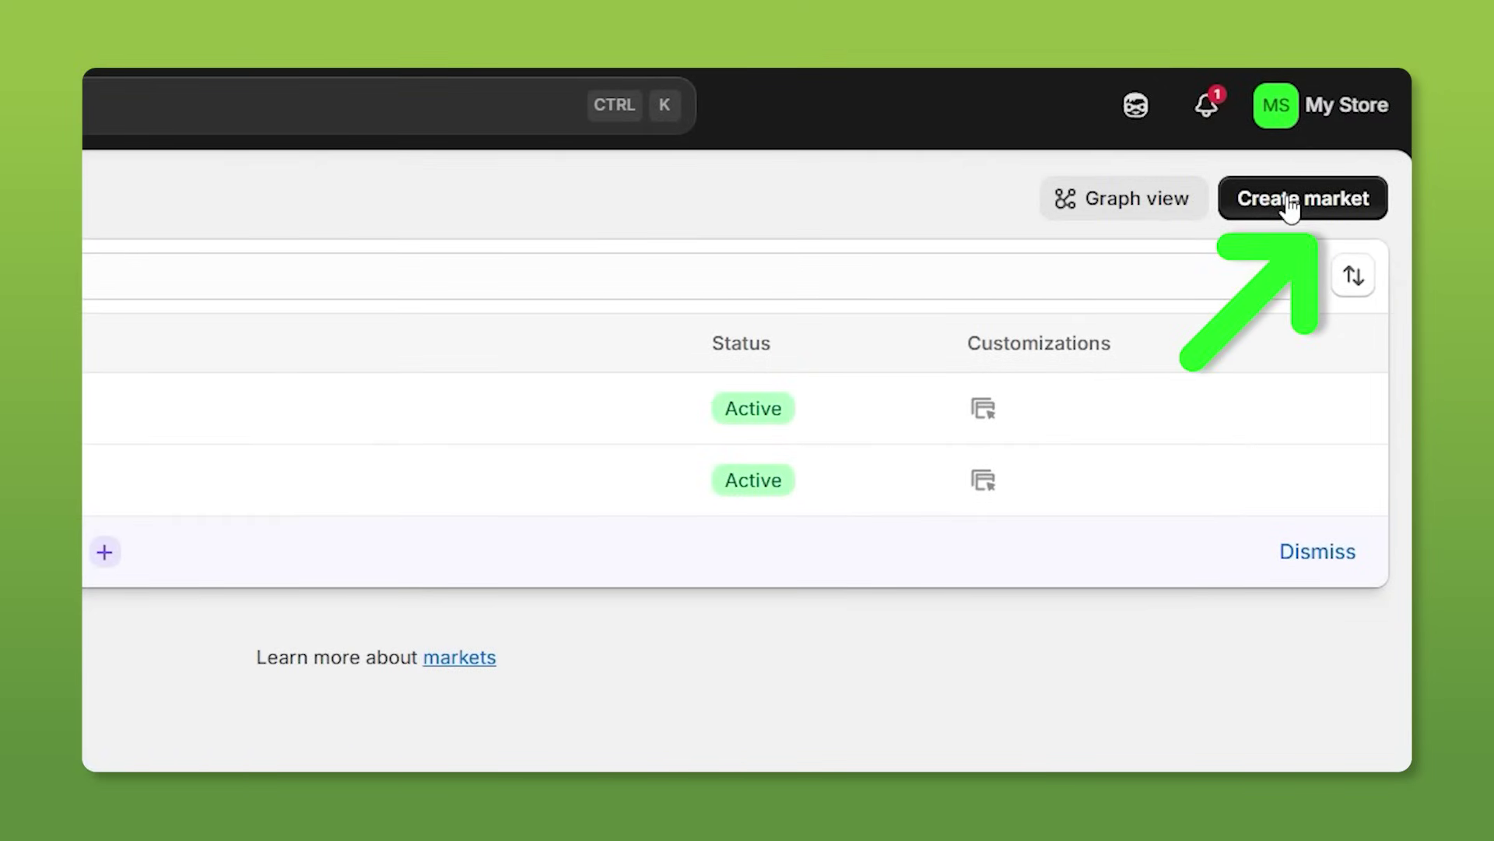
click(1290, 201)
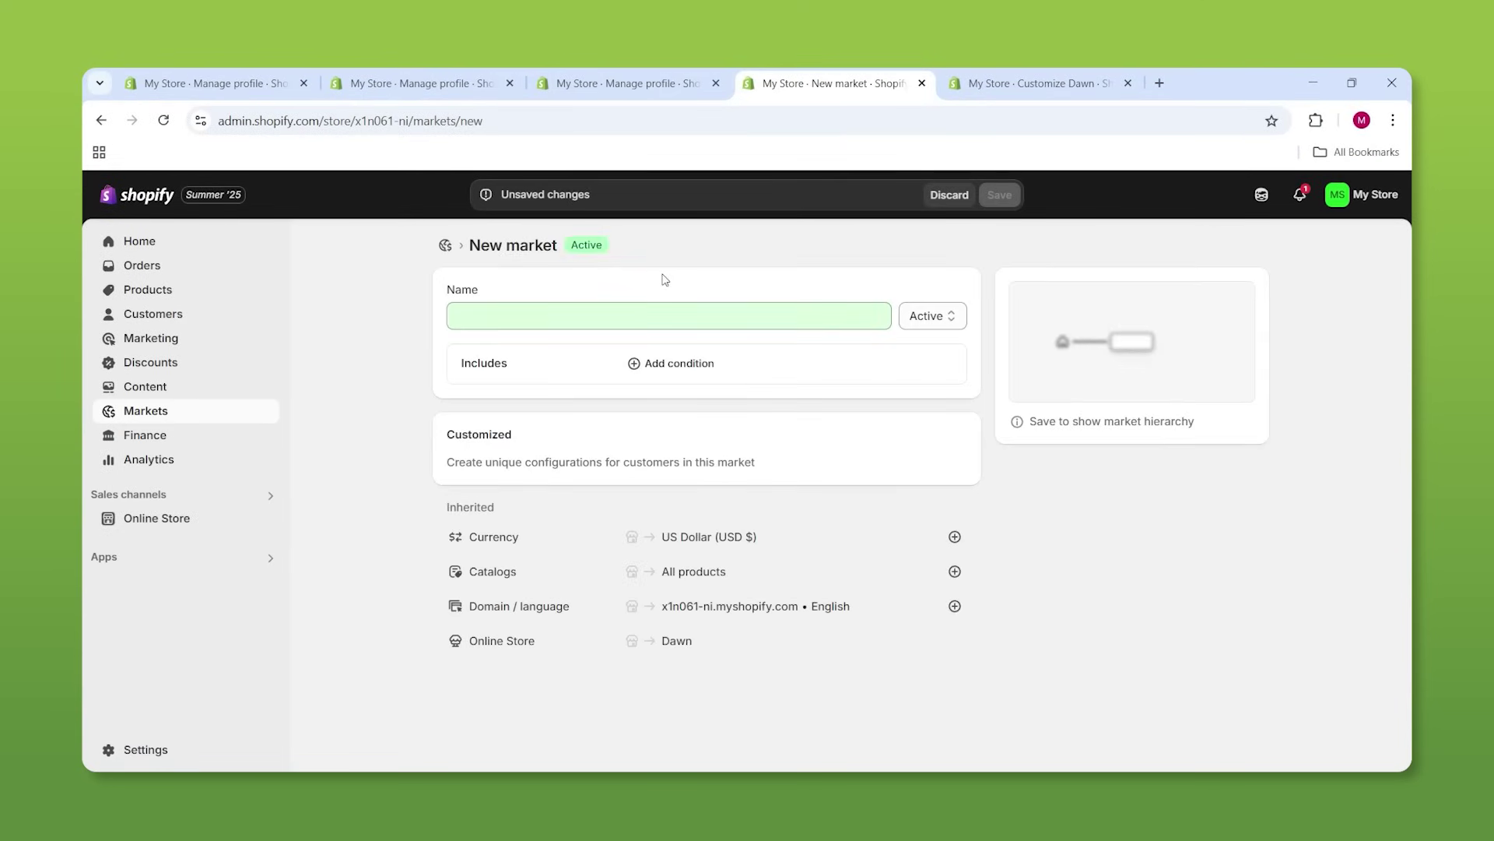
click(622, 311)
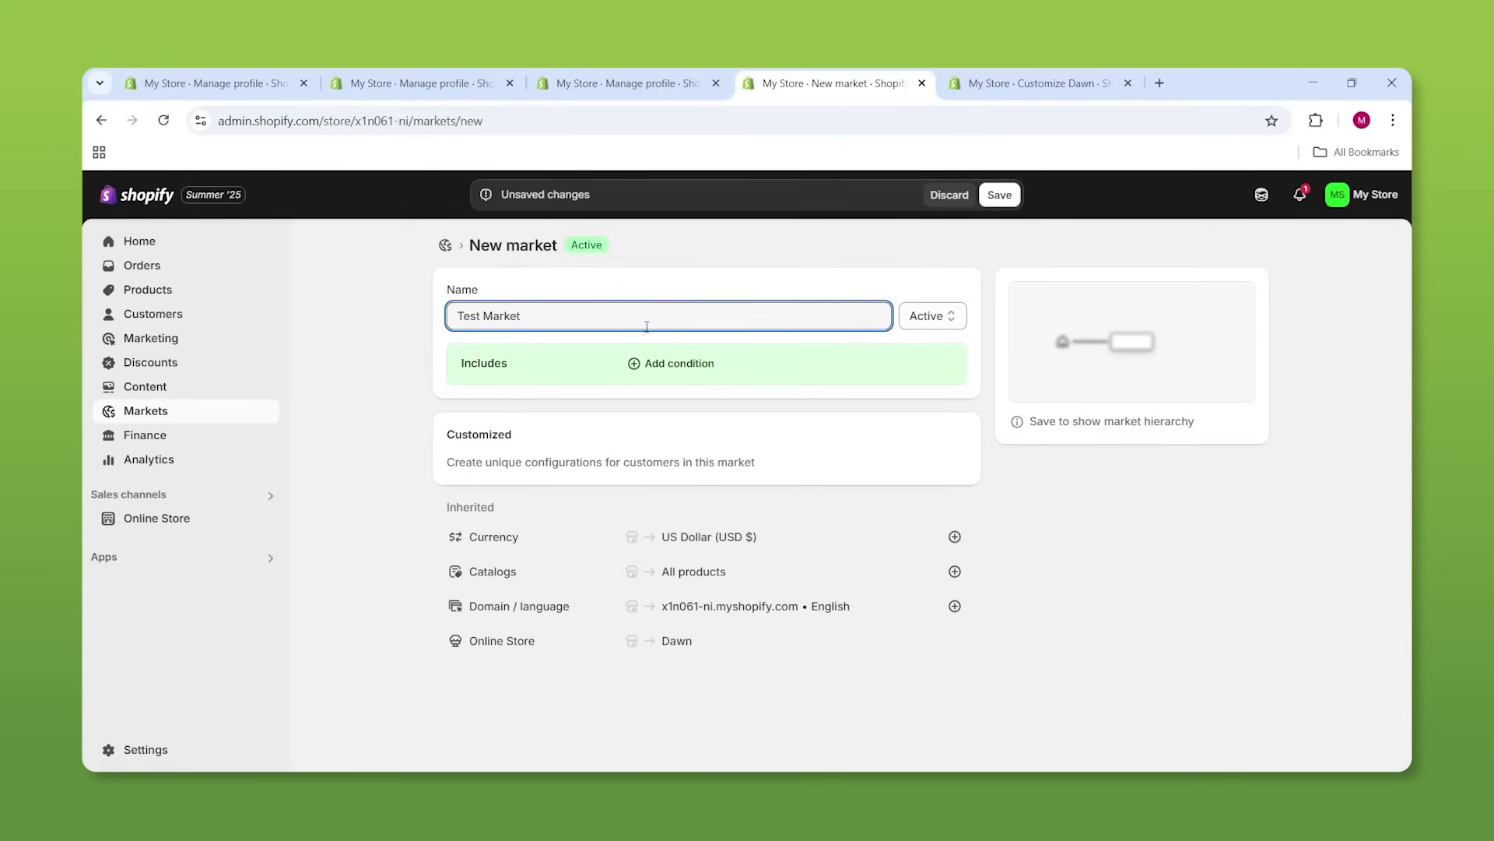
Add Canada and United States as the included regions of Test Market and save the market
click(653, 360)
scroll(580, 444, down, 1)
scroll(580, 444, down, 3)
scroll(576, 450, down, 3)
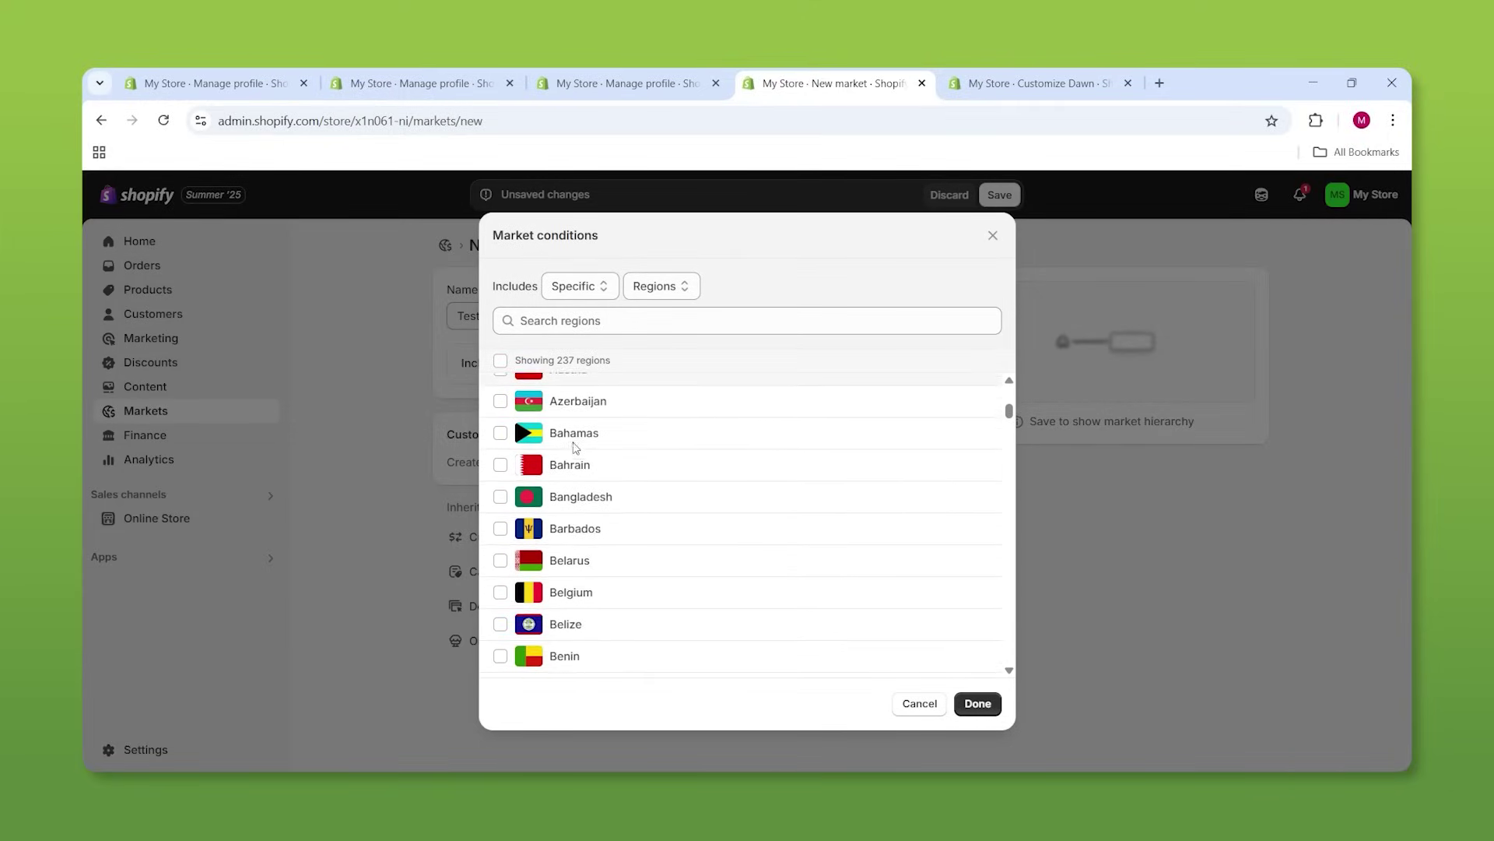
scroll(572, 460, down, 6)
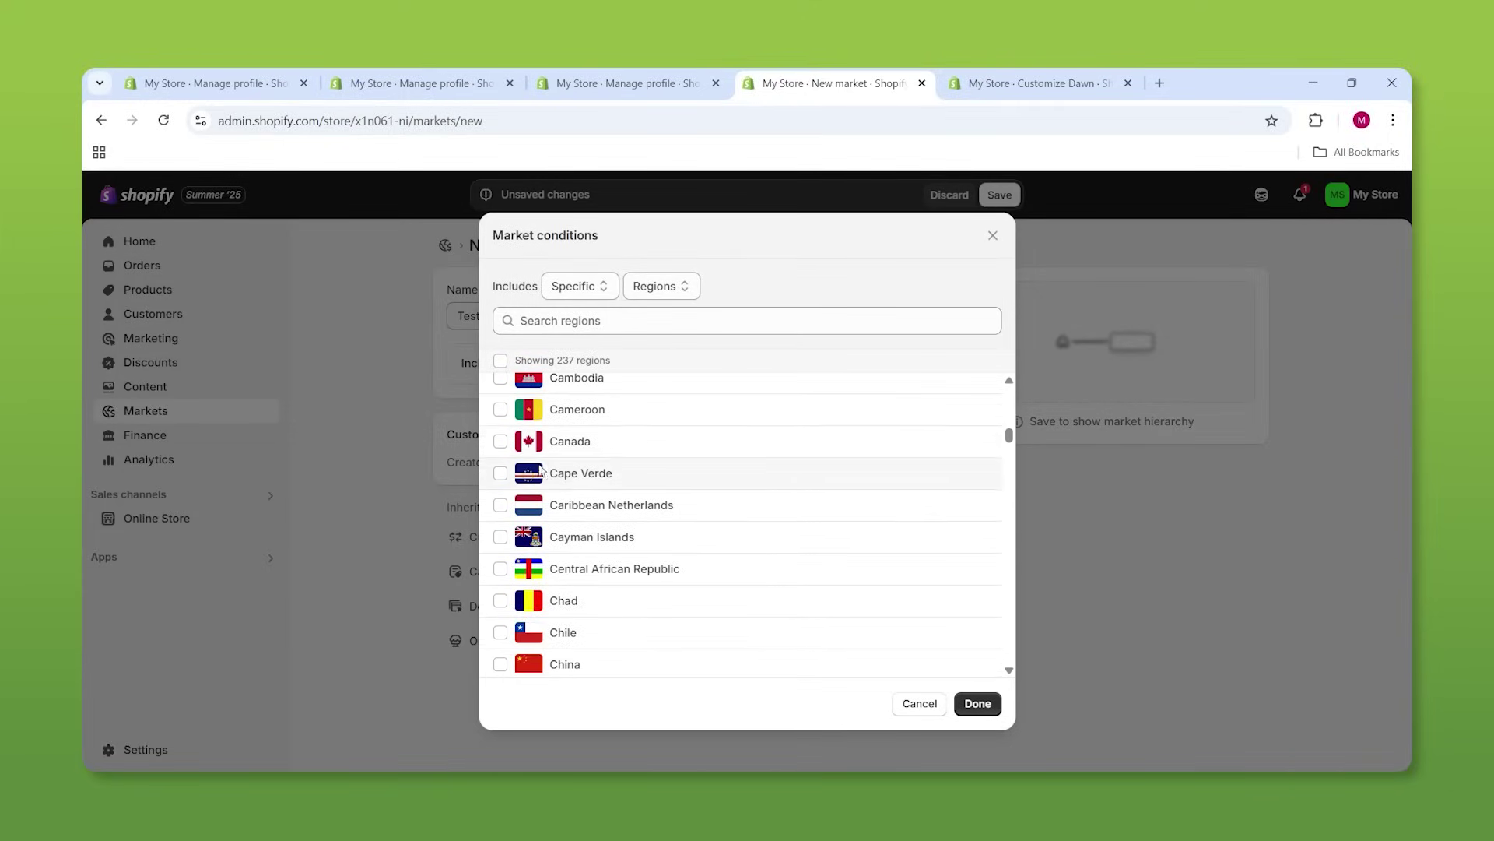
click(500, 442)
scroll(521, 447, down, 7)
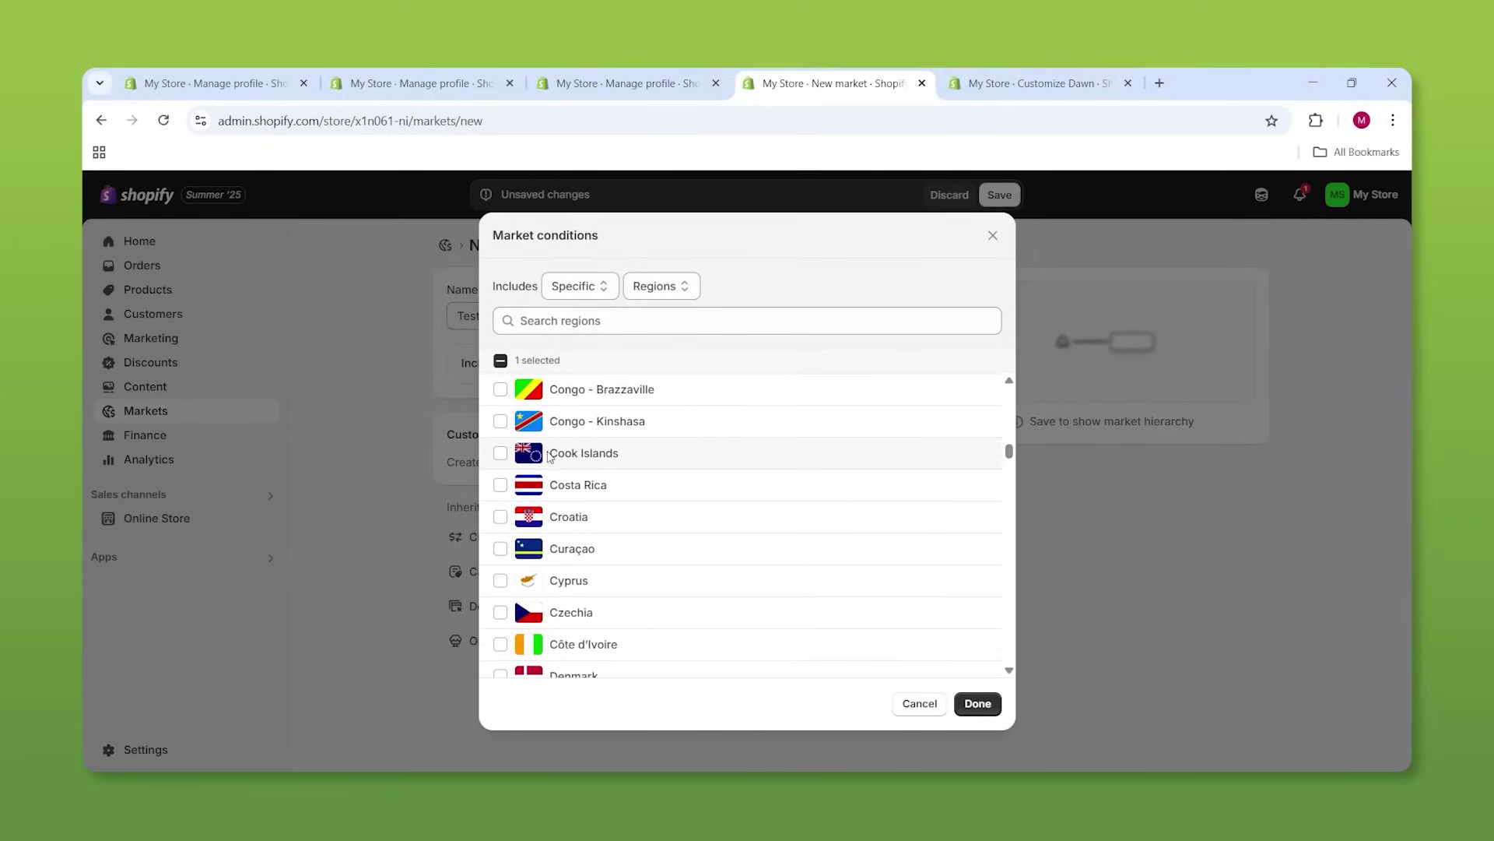
scroll(584, 490, down, 20)
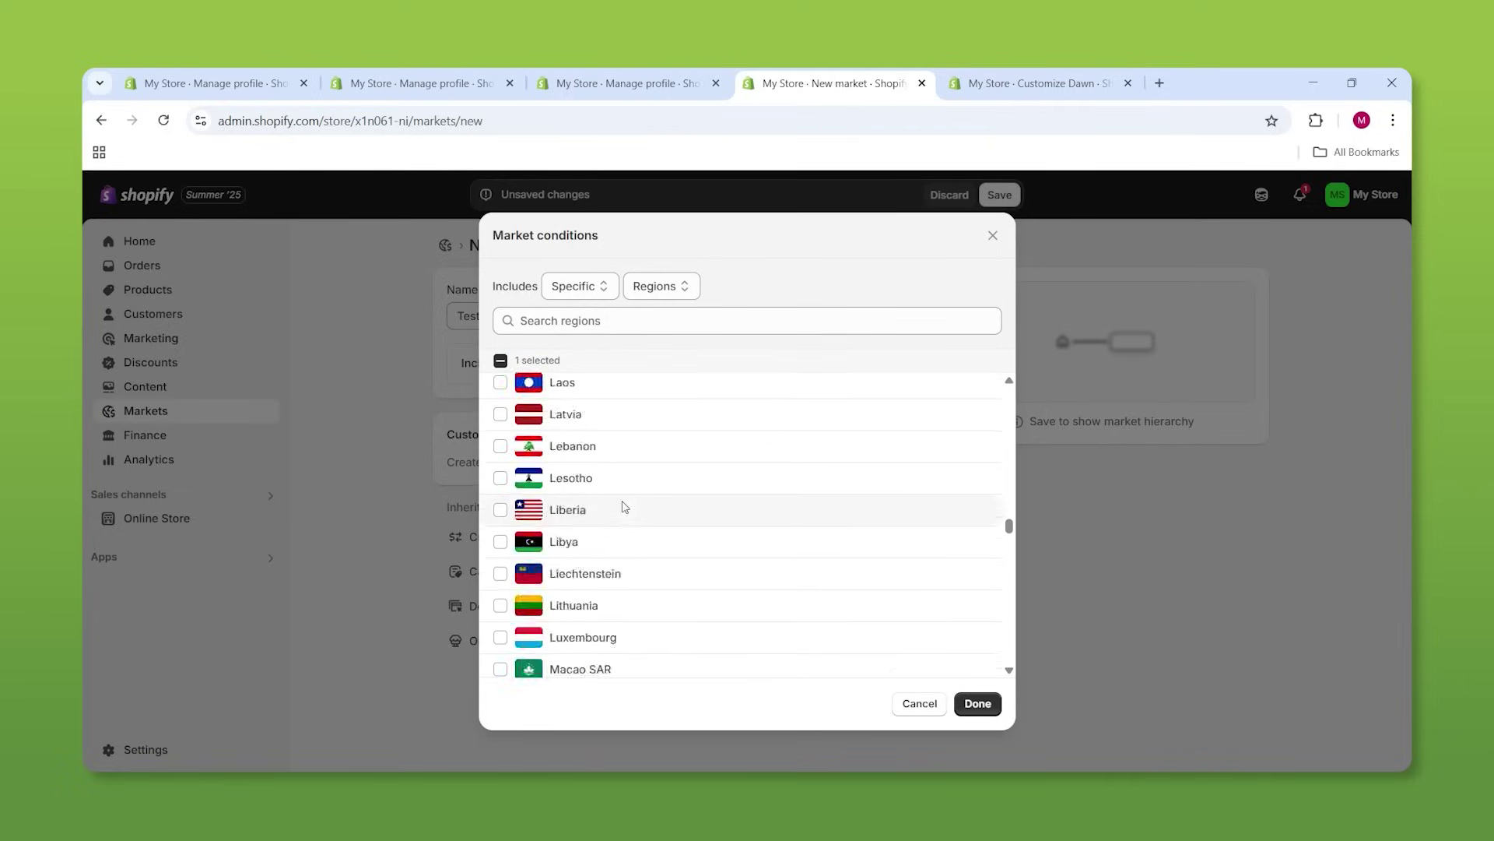
scroll(631, 531, down, 20)
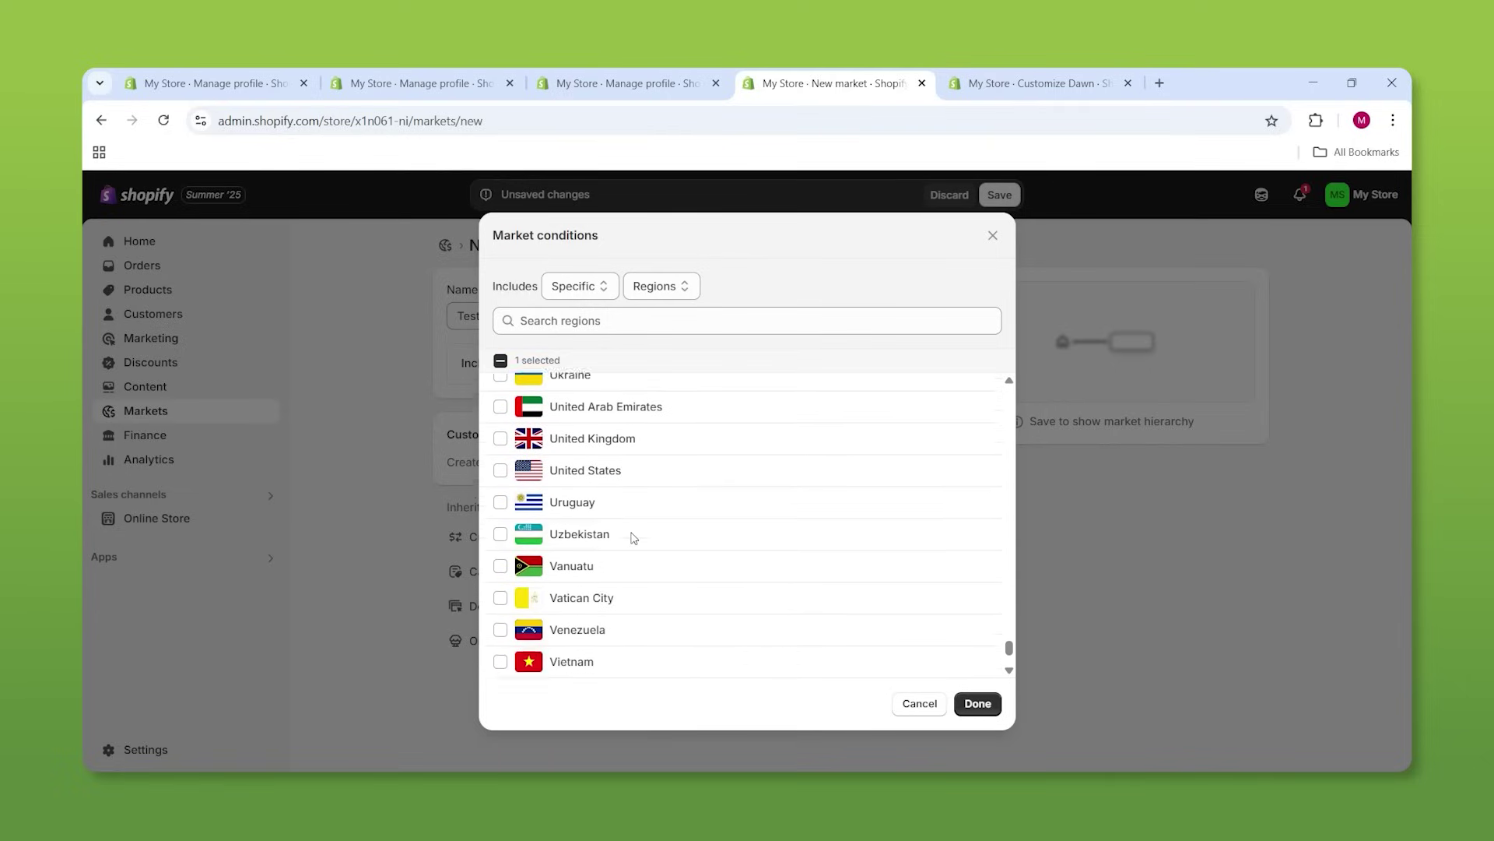
click(501, 457)
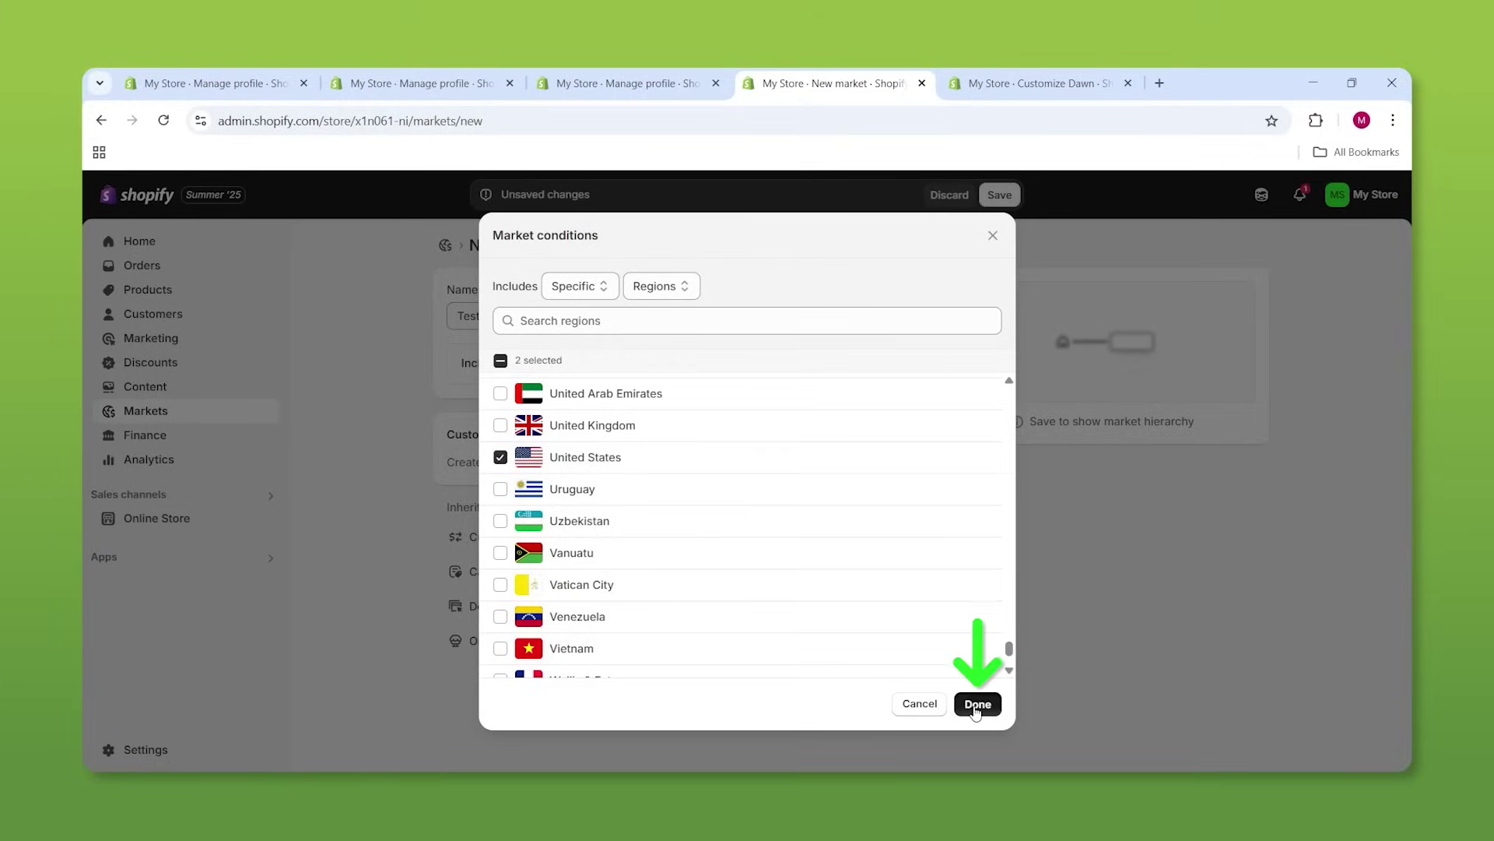
click(978, 703)
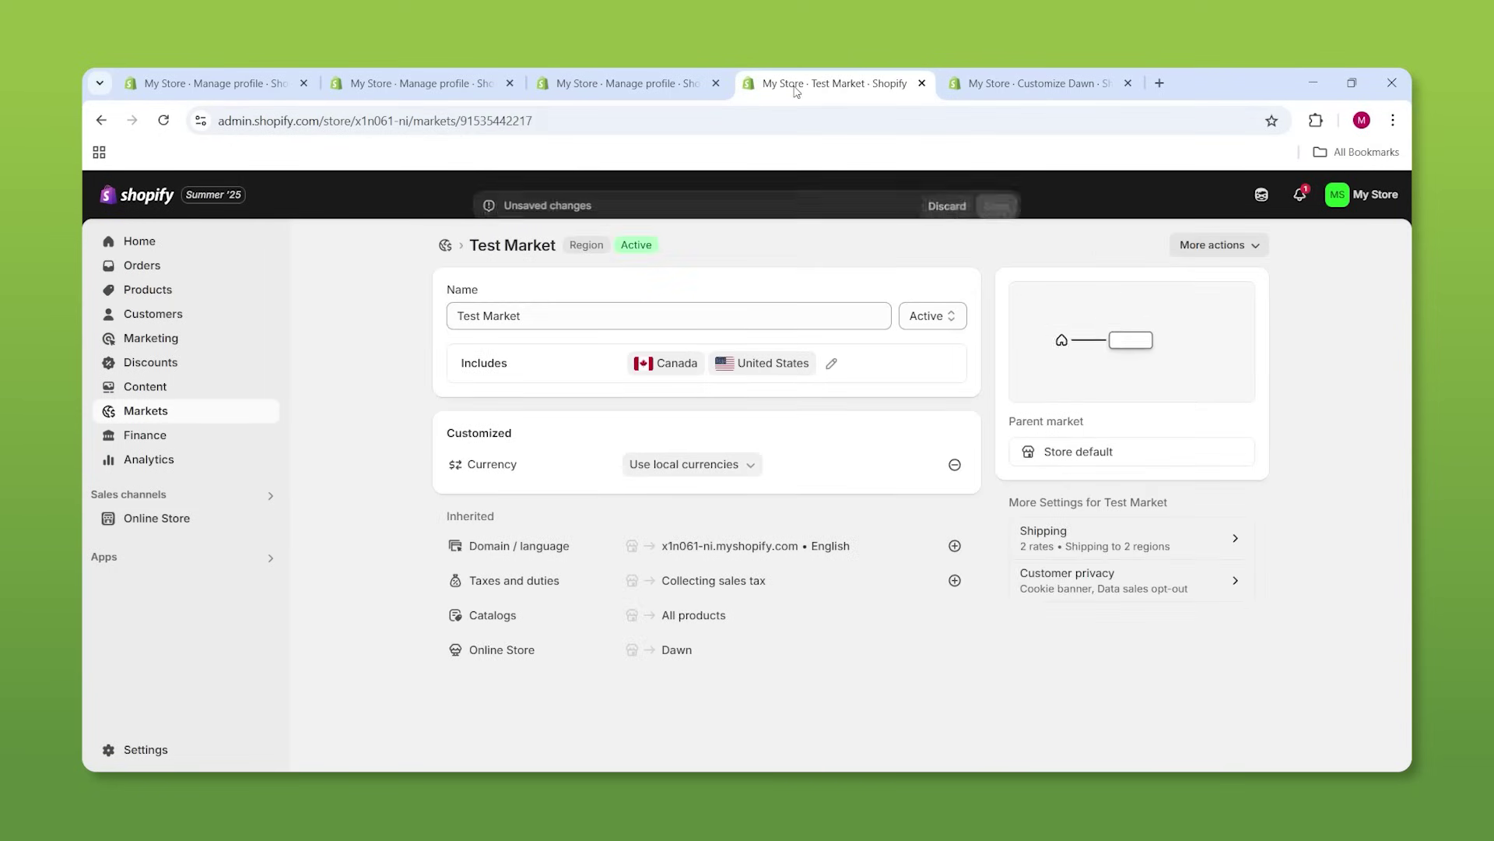
Close the market page, dismiss the pending new-zone dialog, and return to the shipping zones of the refreshed shipping profile
click(923, 84)
click(989, 266)
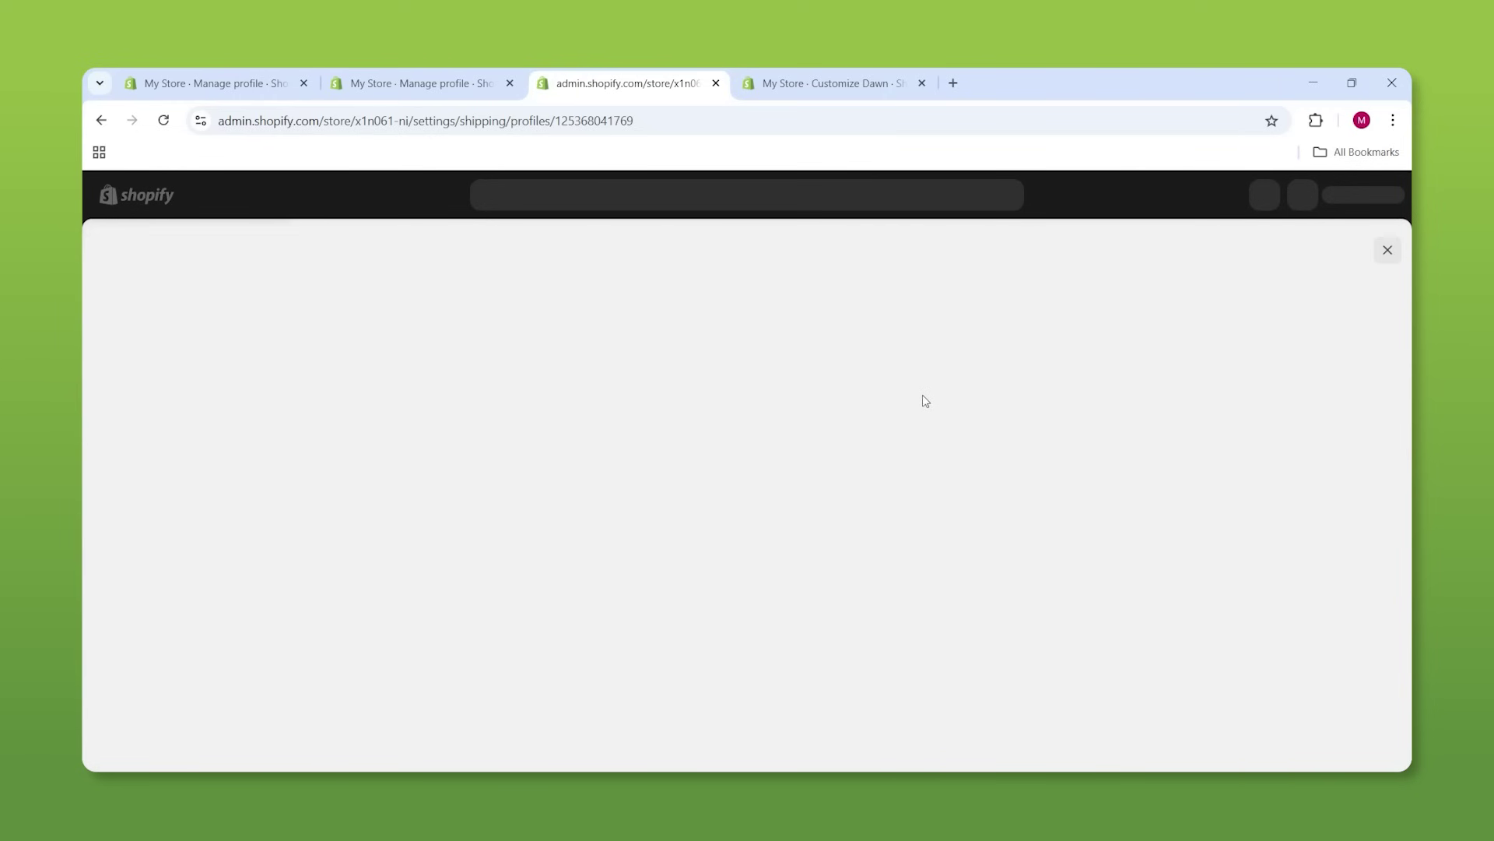
scroll(957, 404, down, 3)
scroll(938, 432, down, 5)
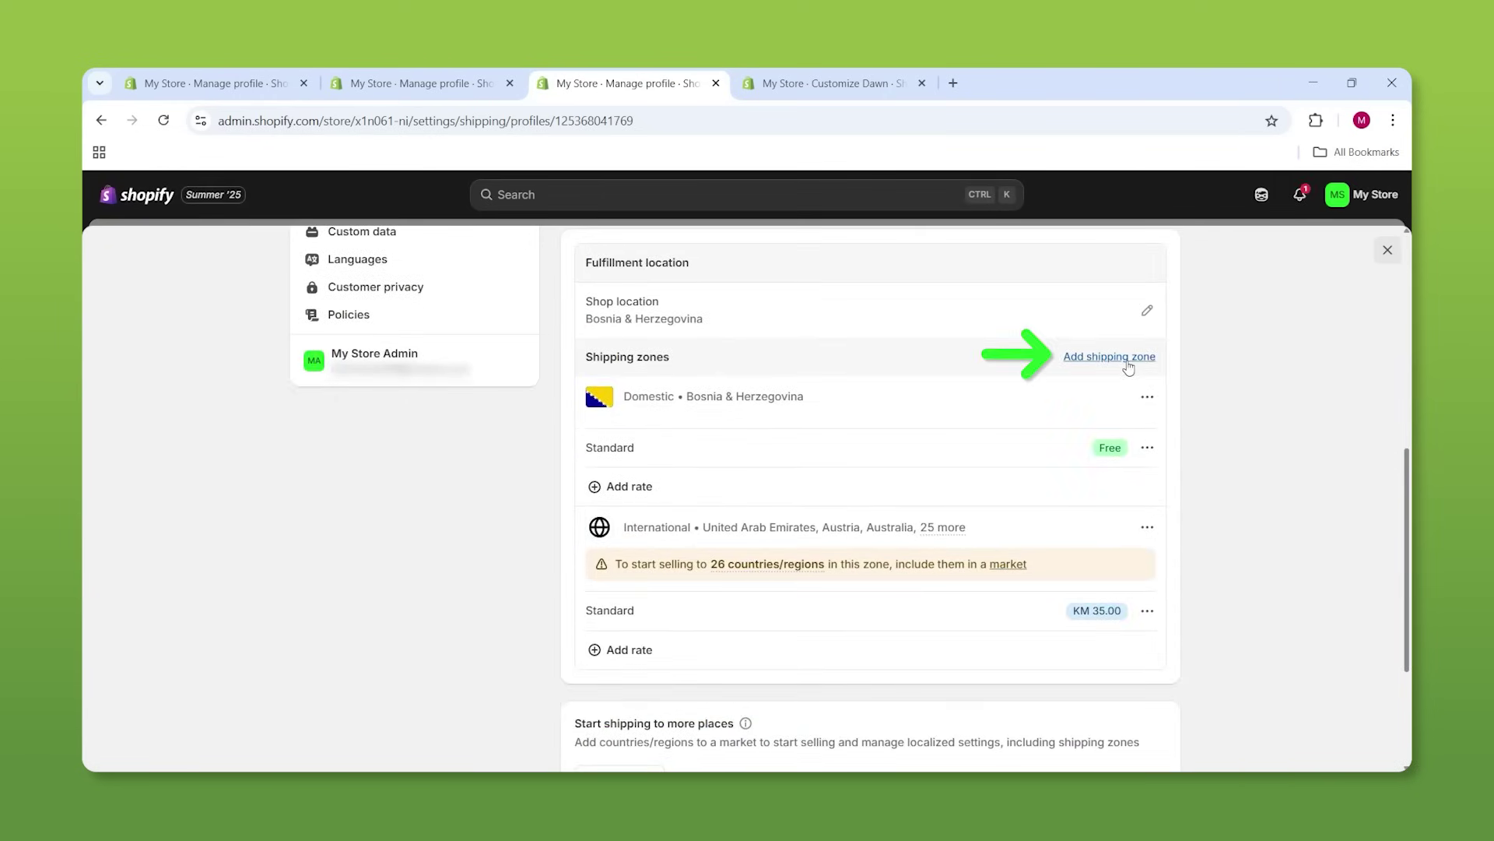
click(1128, 364)
scroll(810, 463, down, 2)
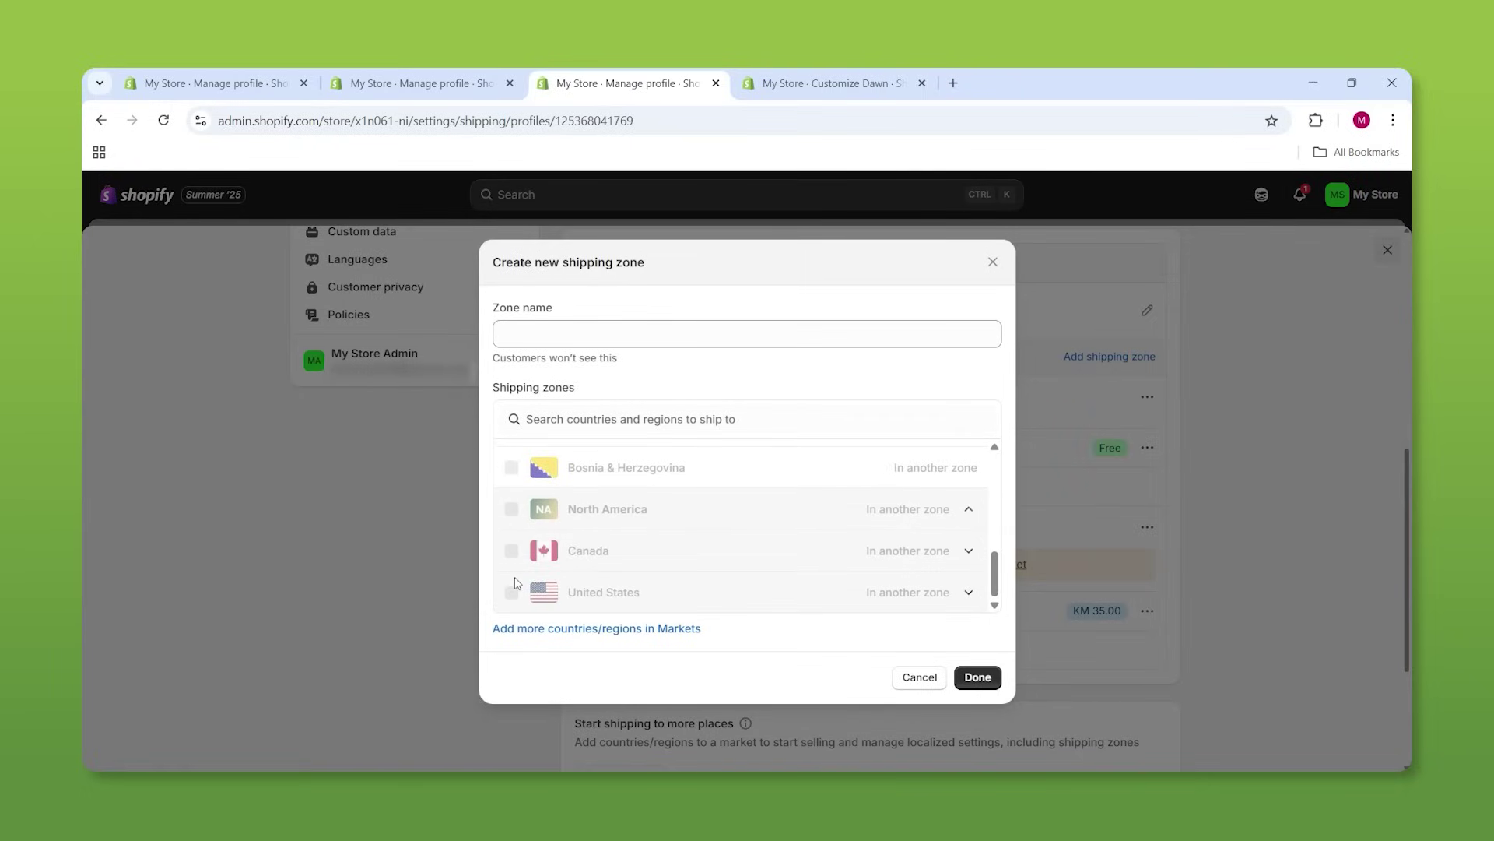
click(913, 677)
Delete the International shipping zone and save the shipping profile
scroll(686, 448, down, 1)
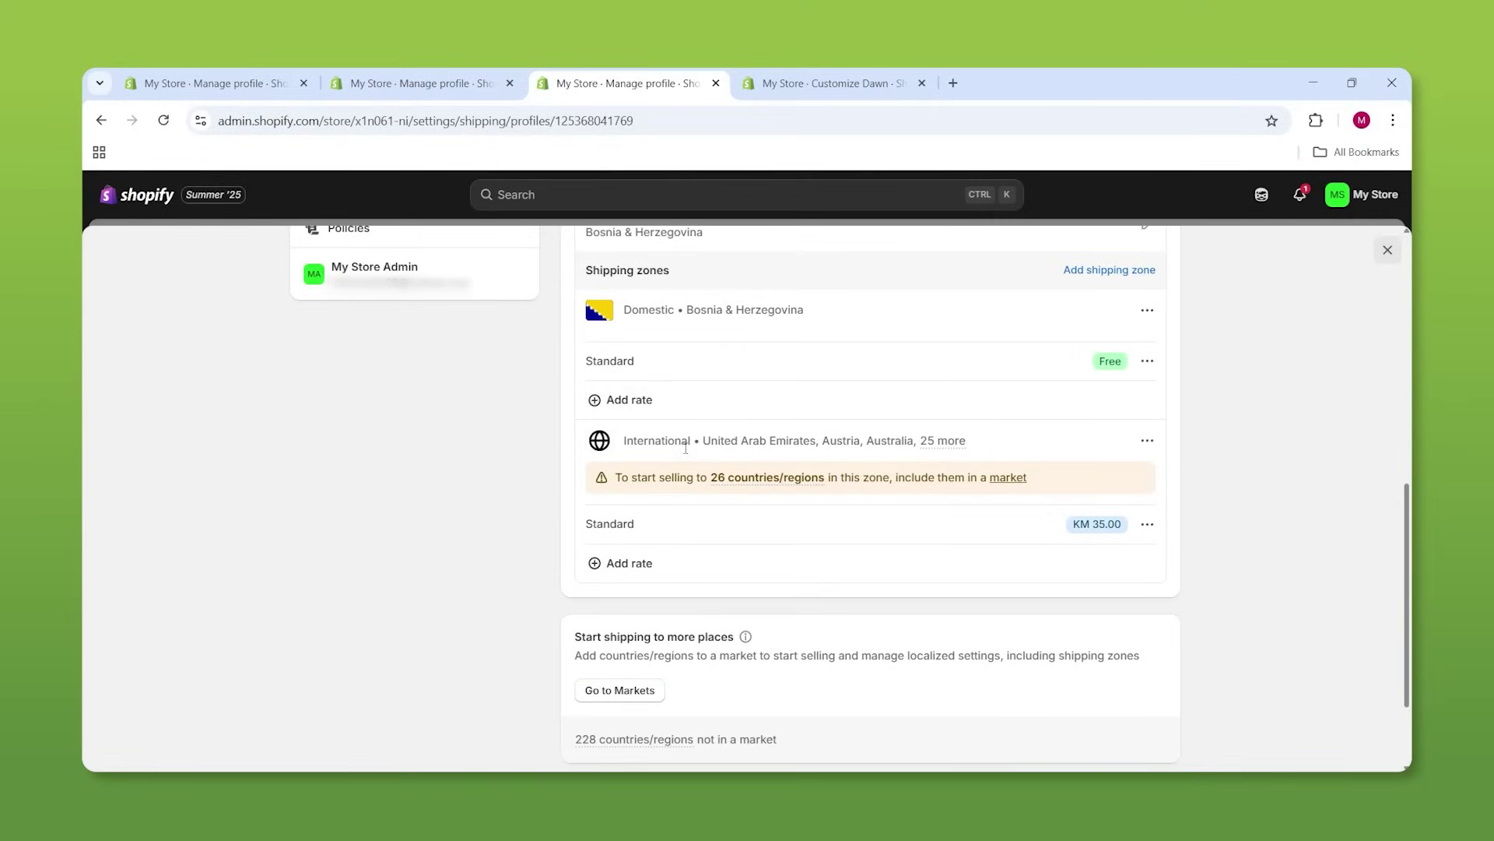
mouse_move(962, 447)
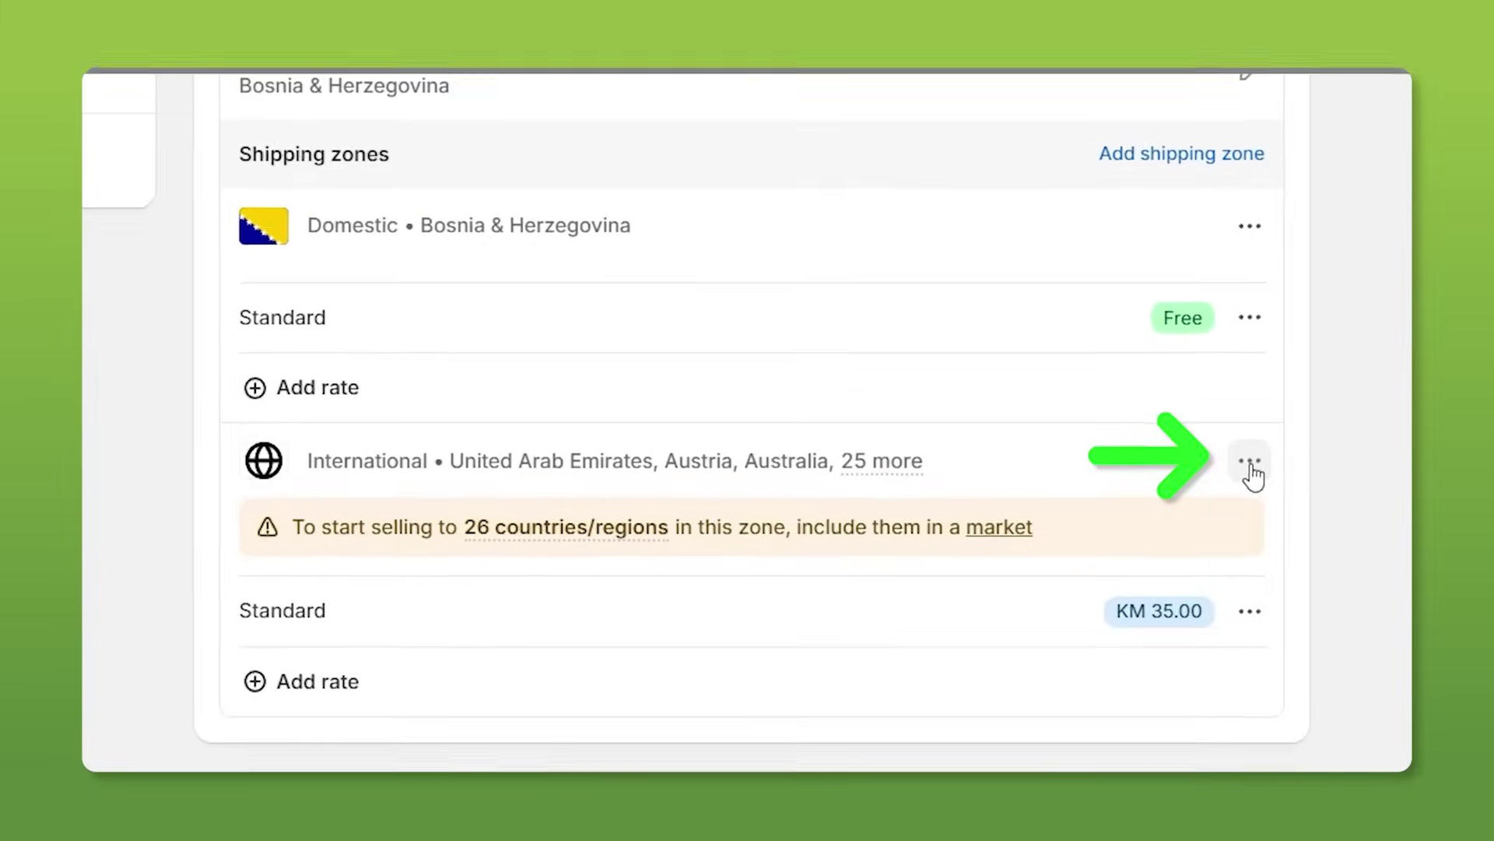
click(1147, 441)
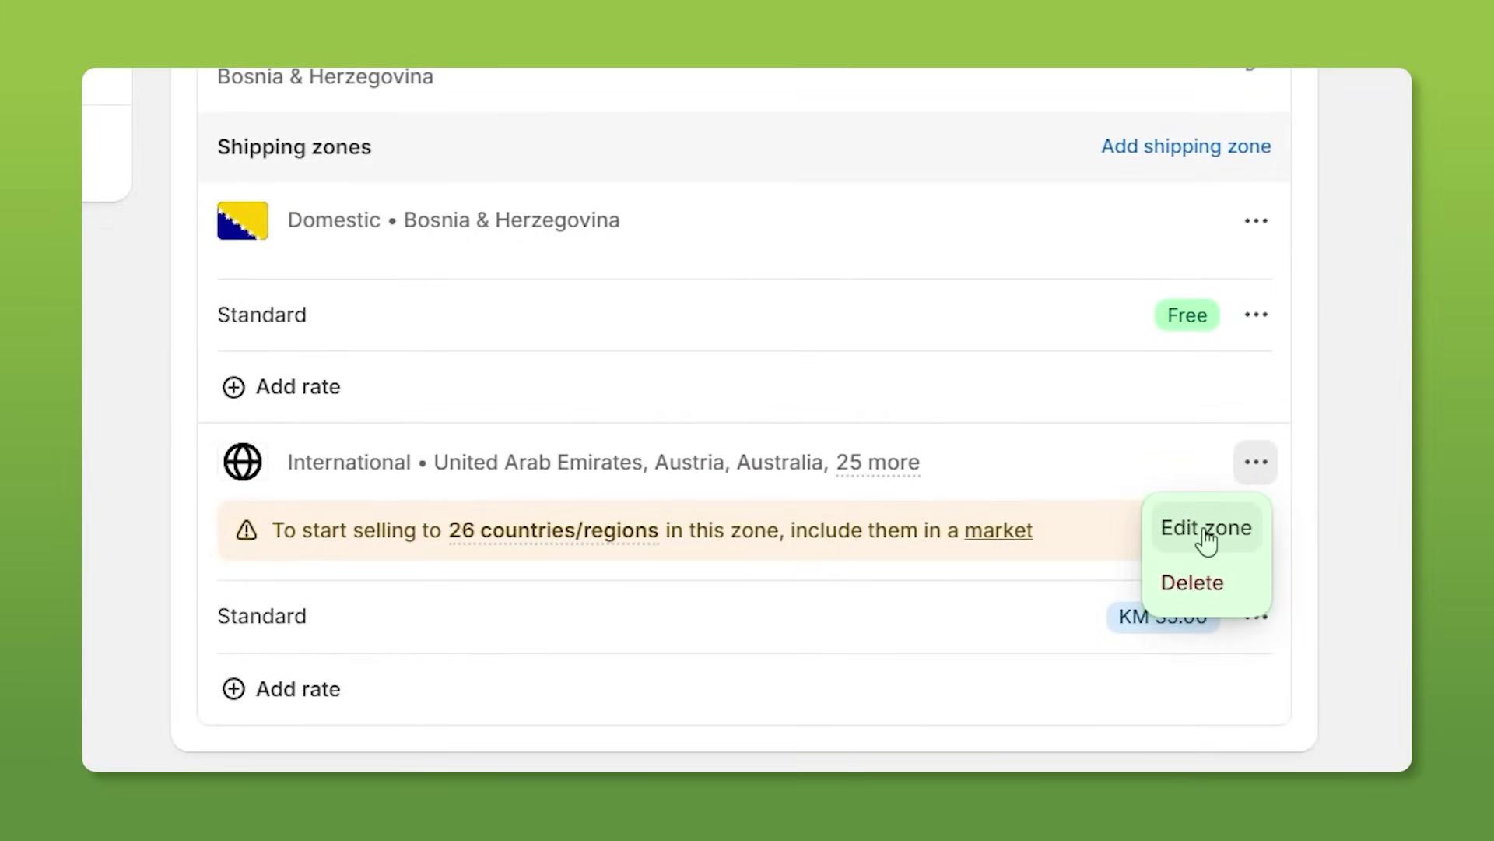
click(1217, 585)
scroll(977, 492, up, 3)
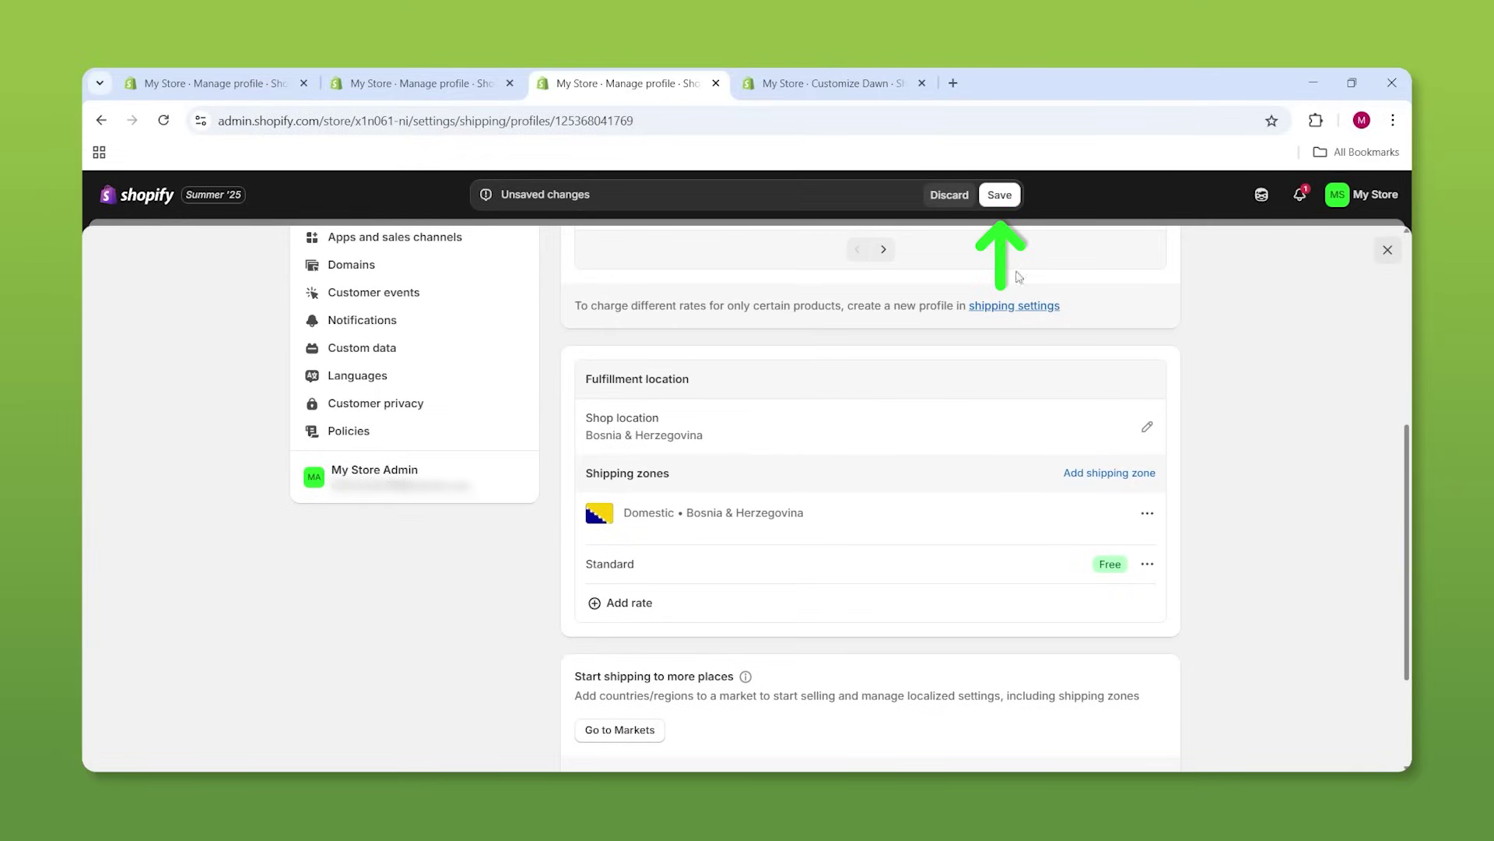
click(998, 194)
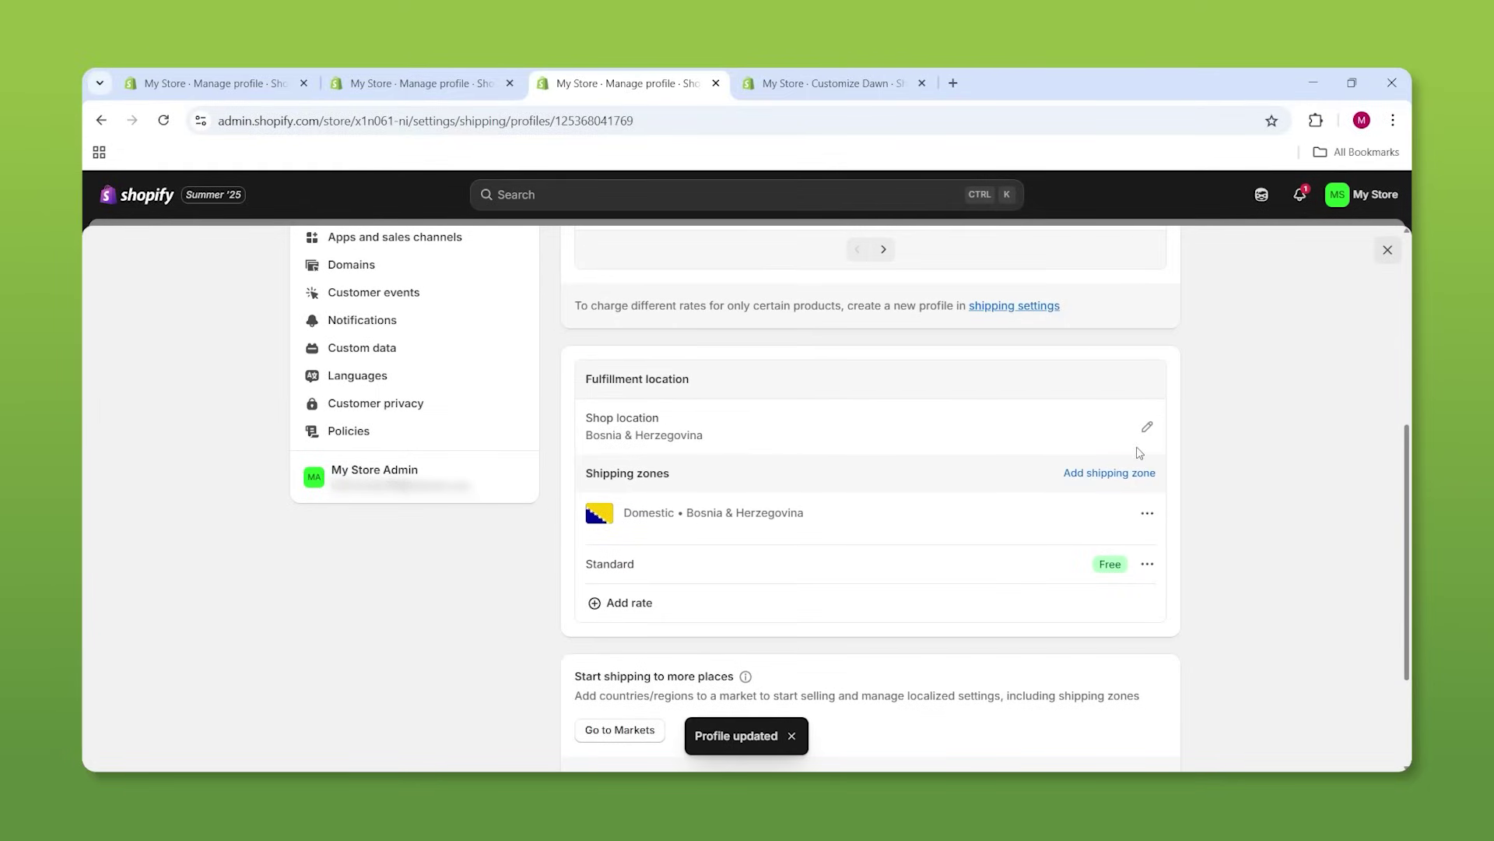
Start a new shipping zone named NA and include Canada from the North America group
click(1120, 473)
click(736, 324)
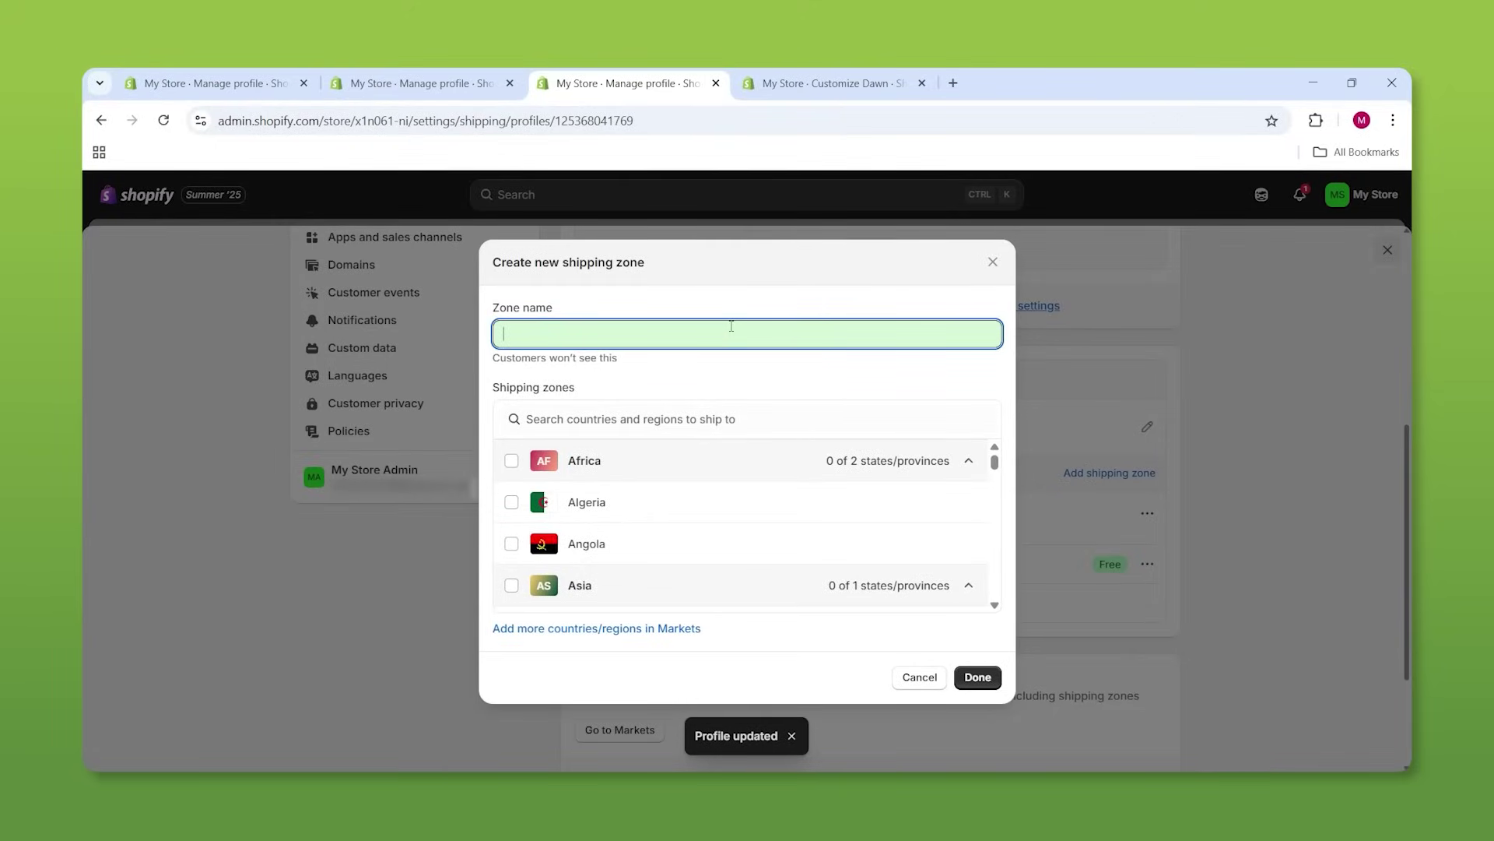
text(NA)
scroll(689, 459, down, 8)
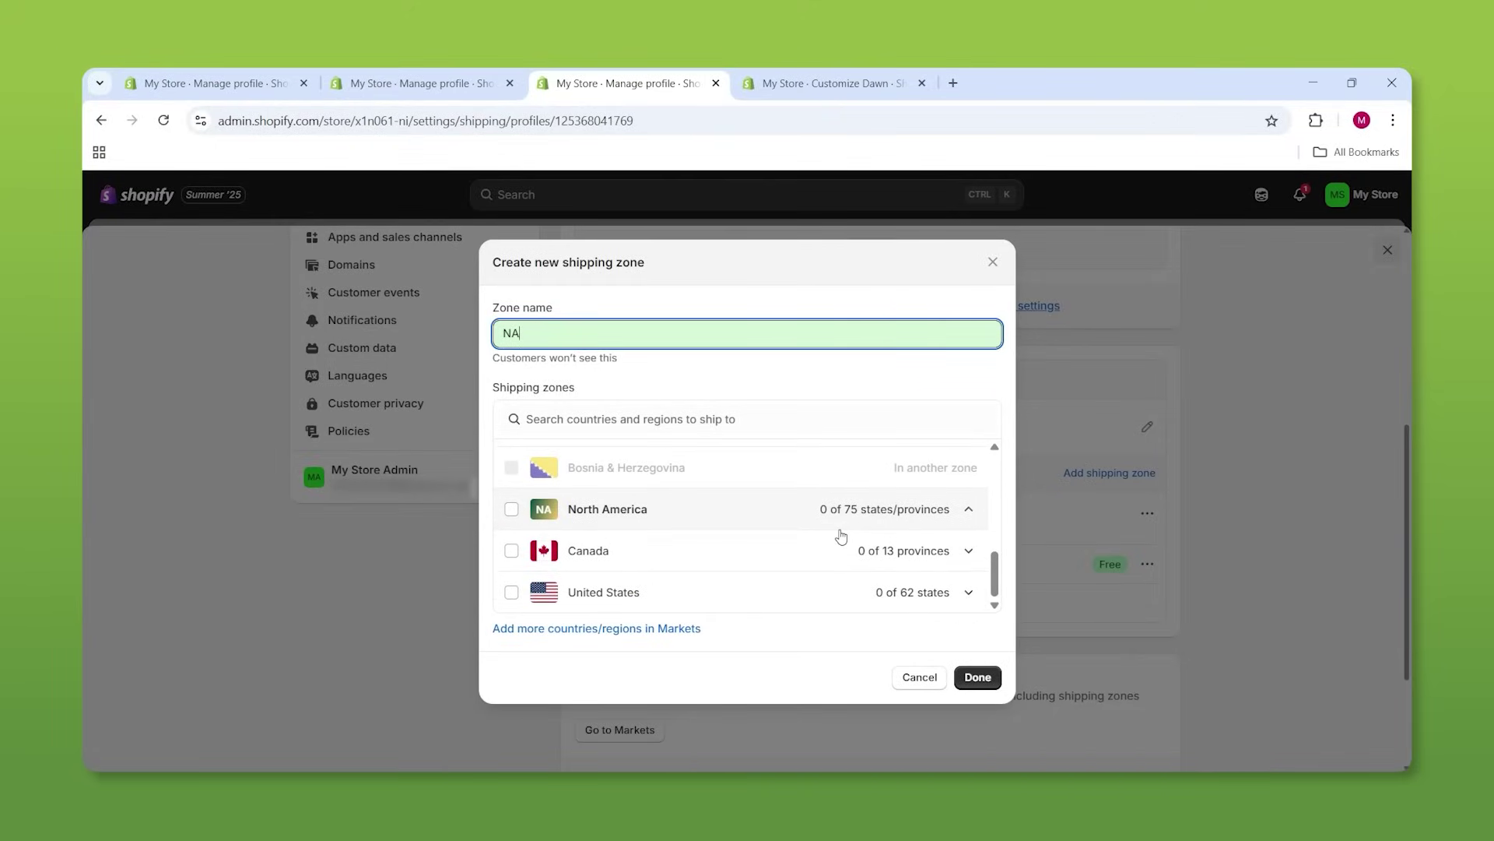
click(511, 509)
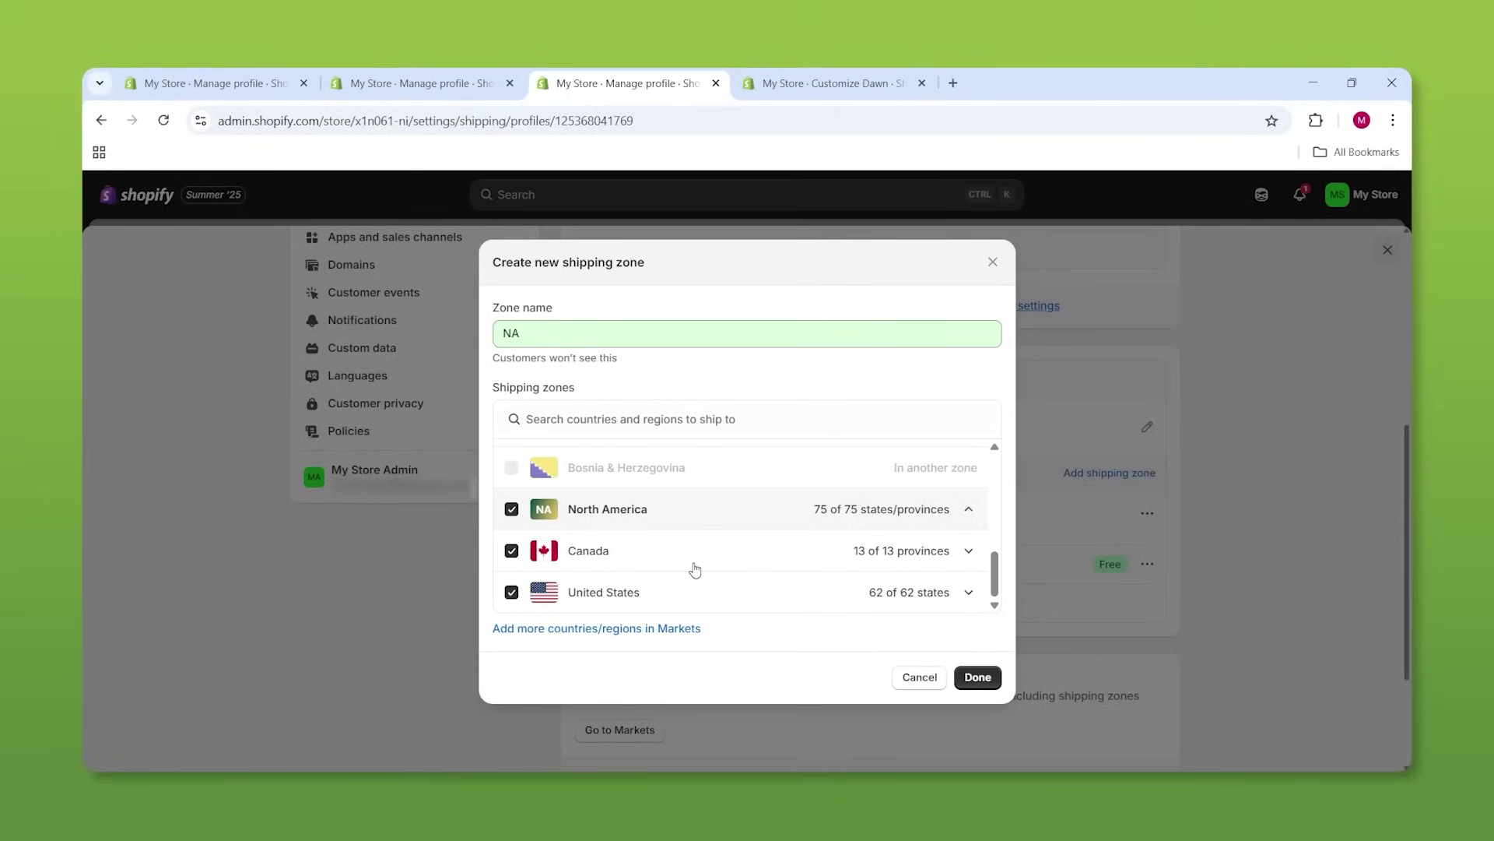
click(515, 512)
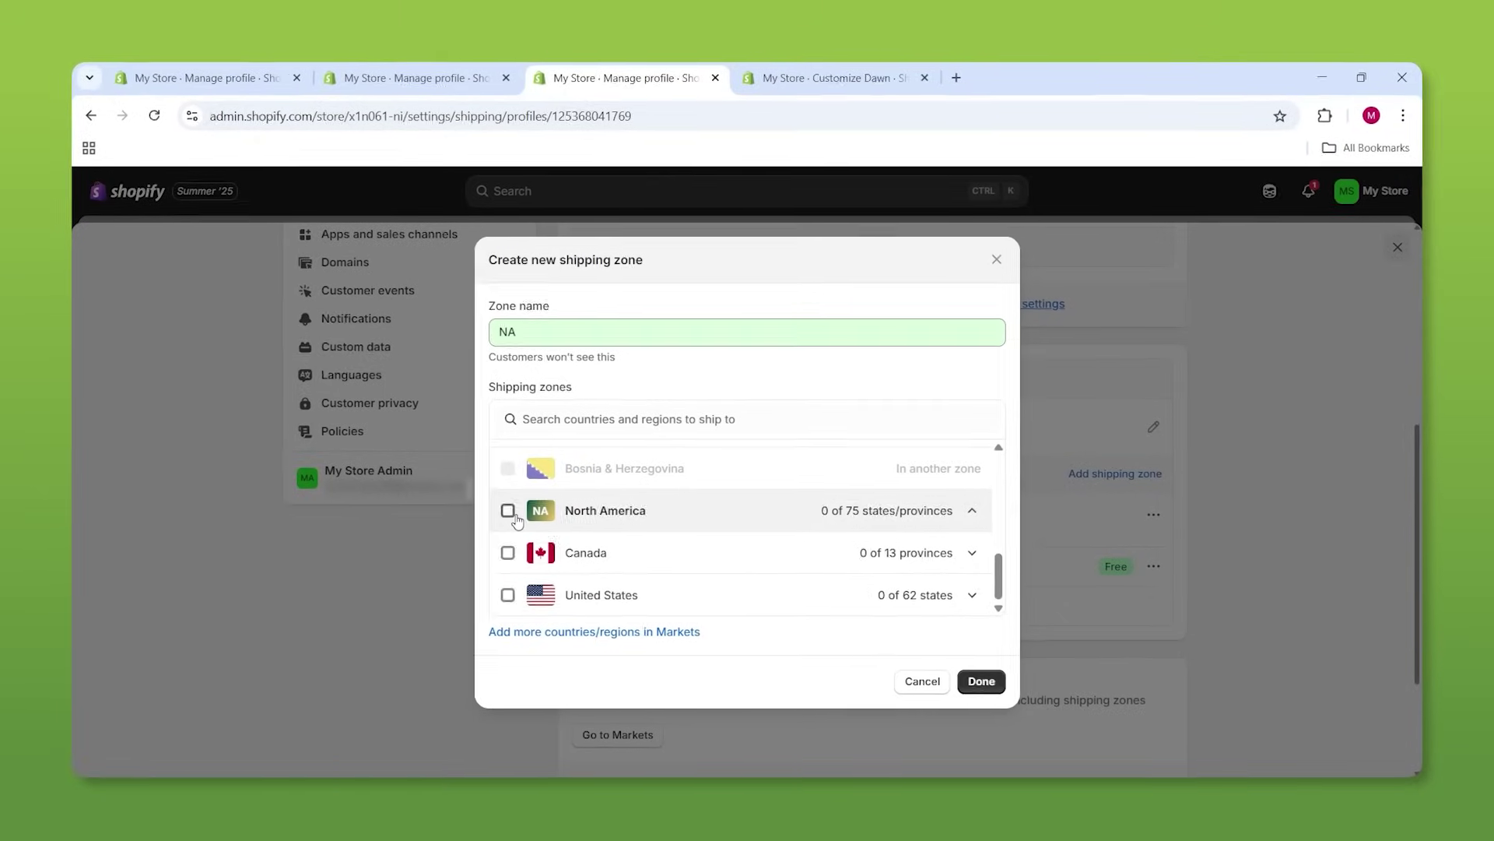
click(512, 551)
Exclude Nunavut, Ontario and Prince Edward Island from the Canadian provinces in the NA zone
click(902, 556)
scroll(564, 544, down, 2)
scroll(589, 537, up, 1)
scroll(600, 567, down, 4)
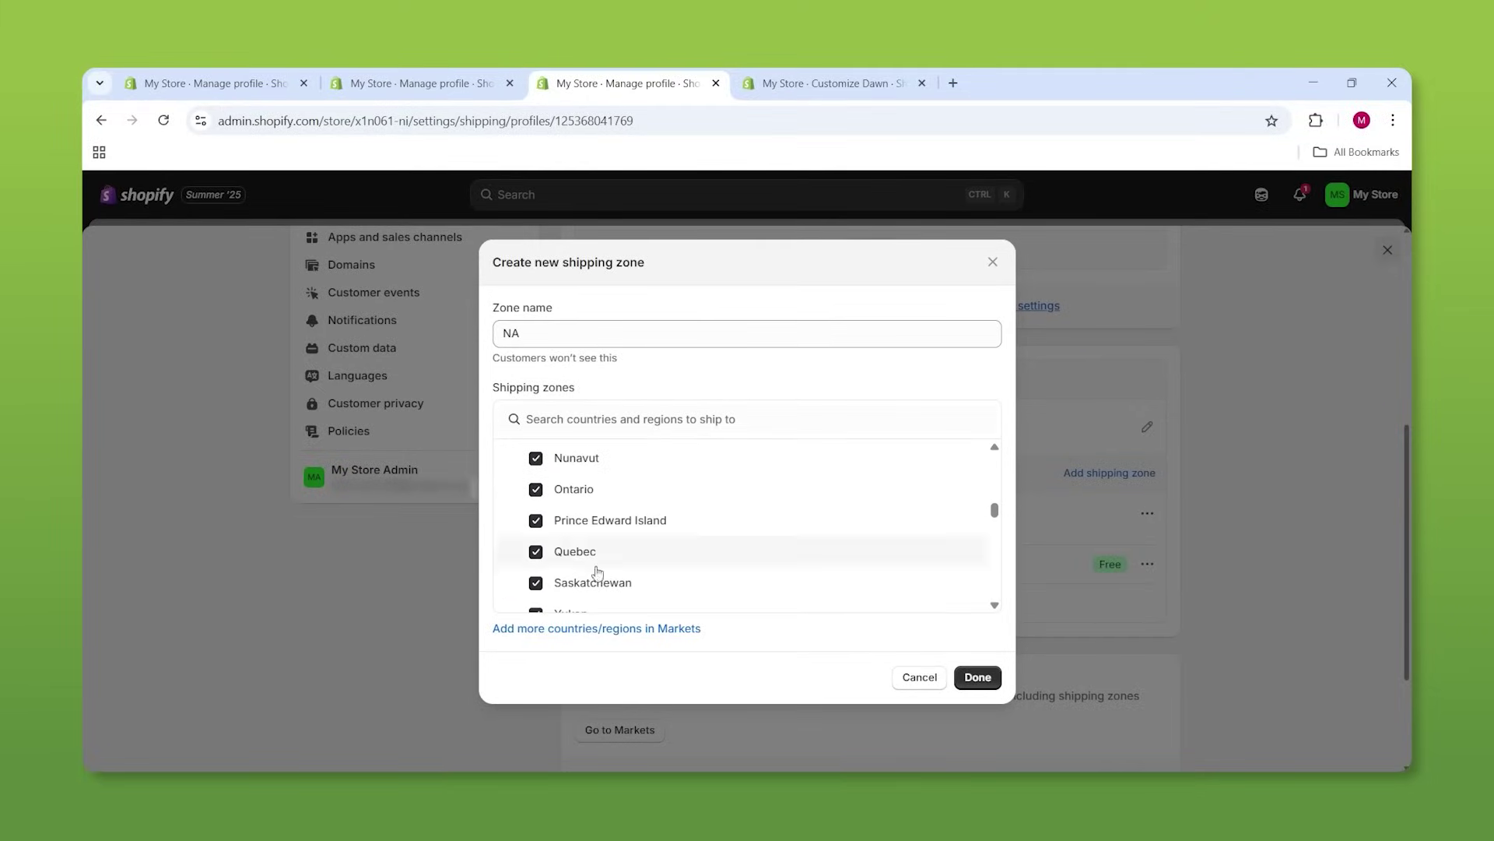
scroll(544, 577, up, 3)
scroll(544, 582, up, 2)
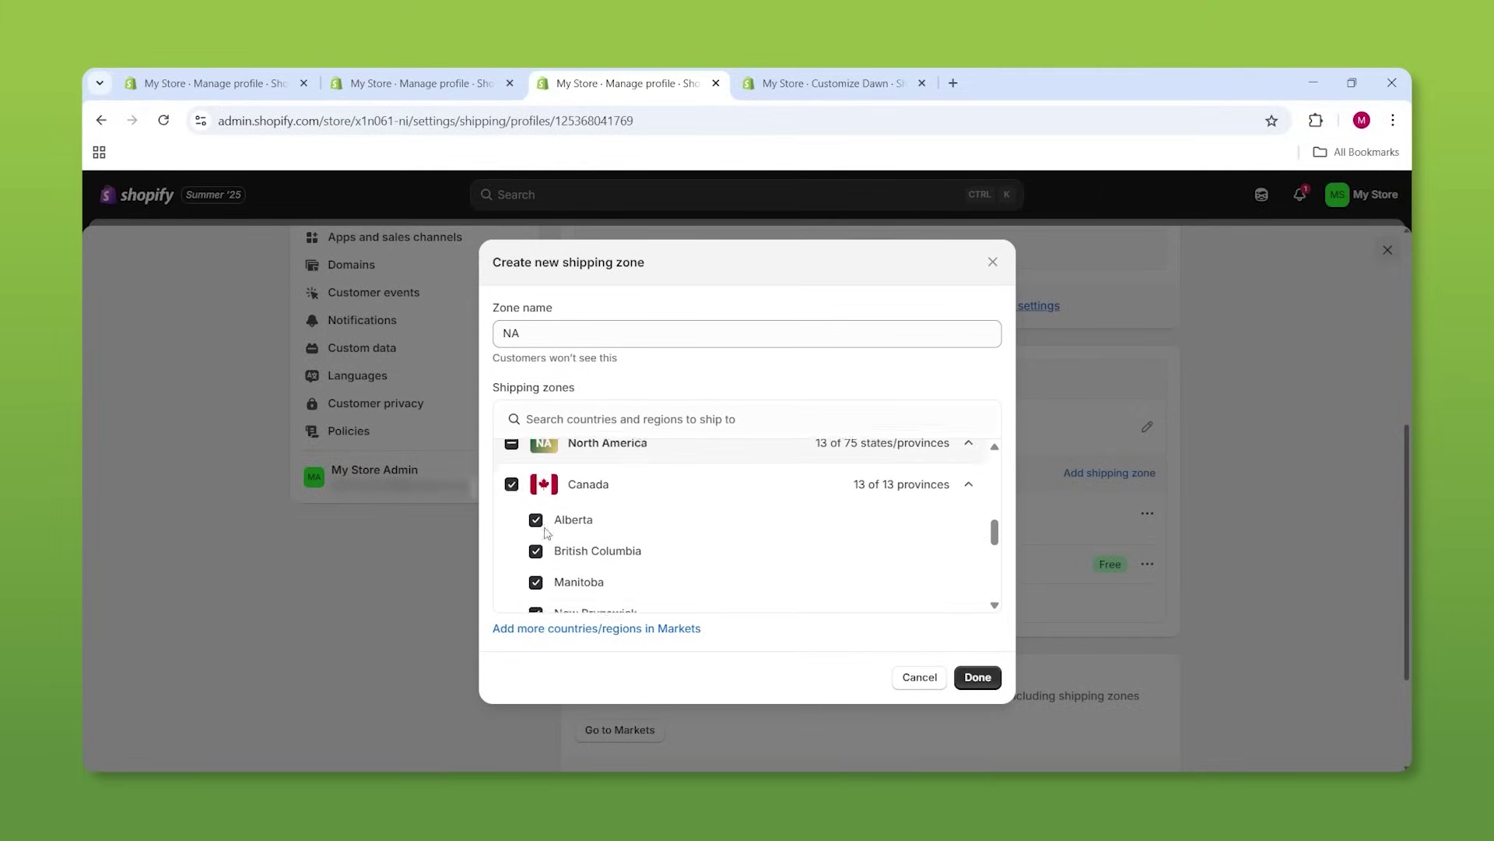
scroll(541, 543, down, 2)
scroll(538, 537, down, 4)
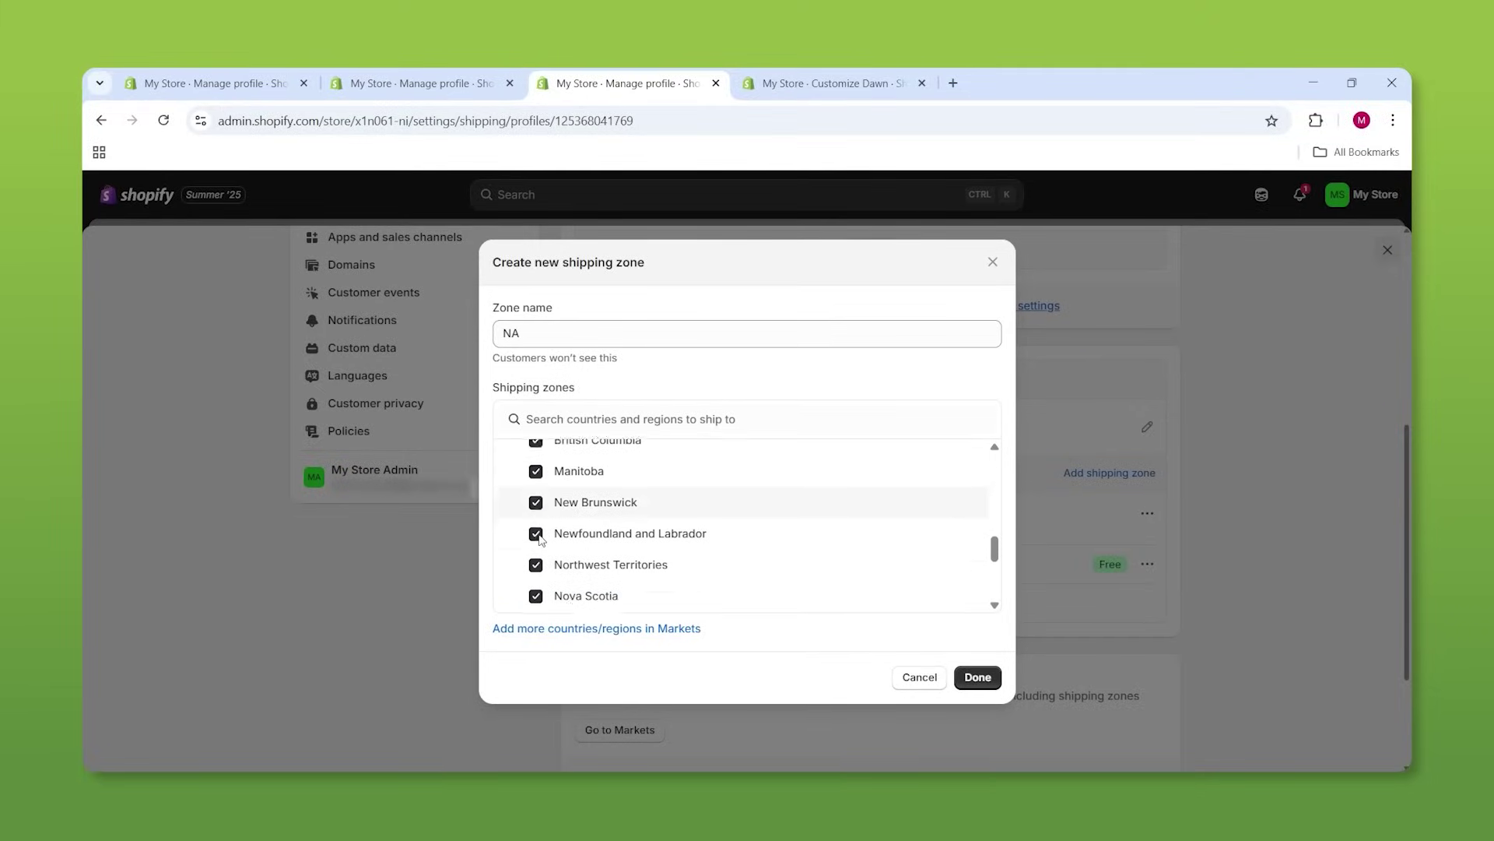
click(536, 486)
click(537, 518)
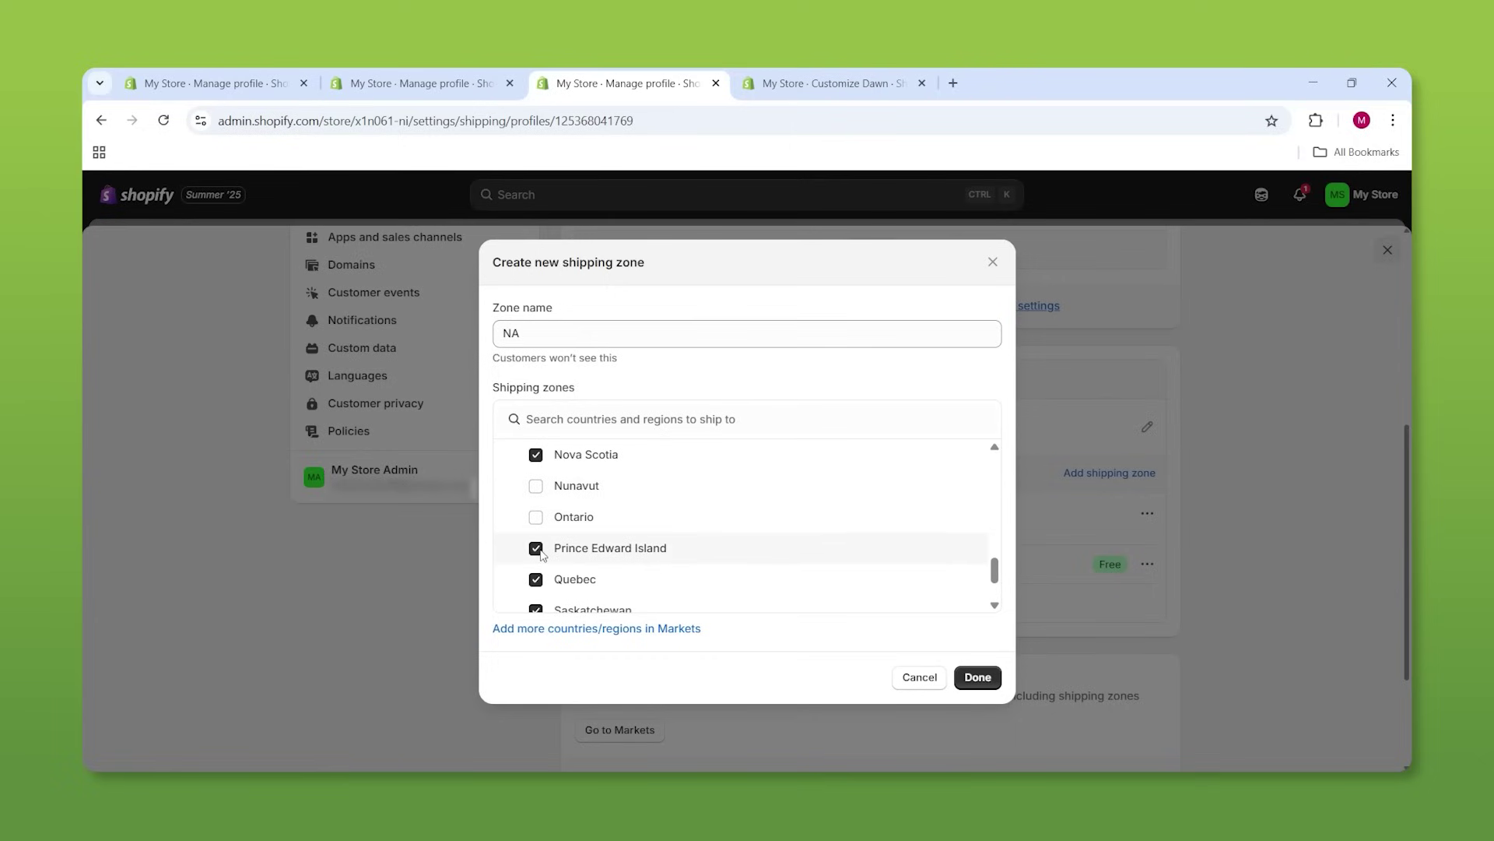
click(536, 549)
scroll(833, 561, down, 2)
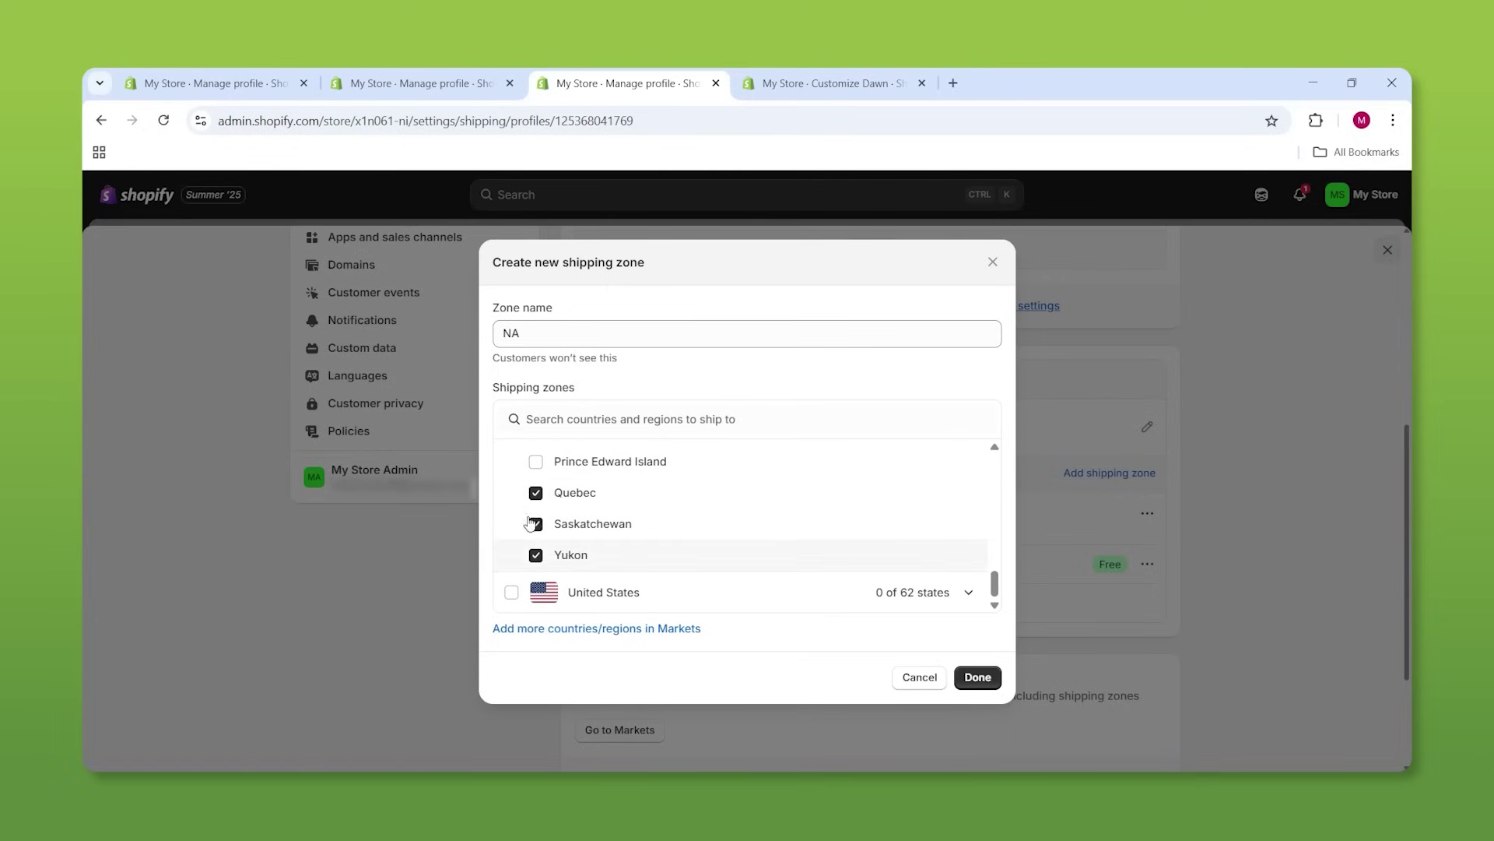
Include the US states Arizona, Arkansas, California and Colorado in the NA zone and finish creating it
scroll(532, 545, up, 5)
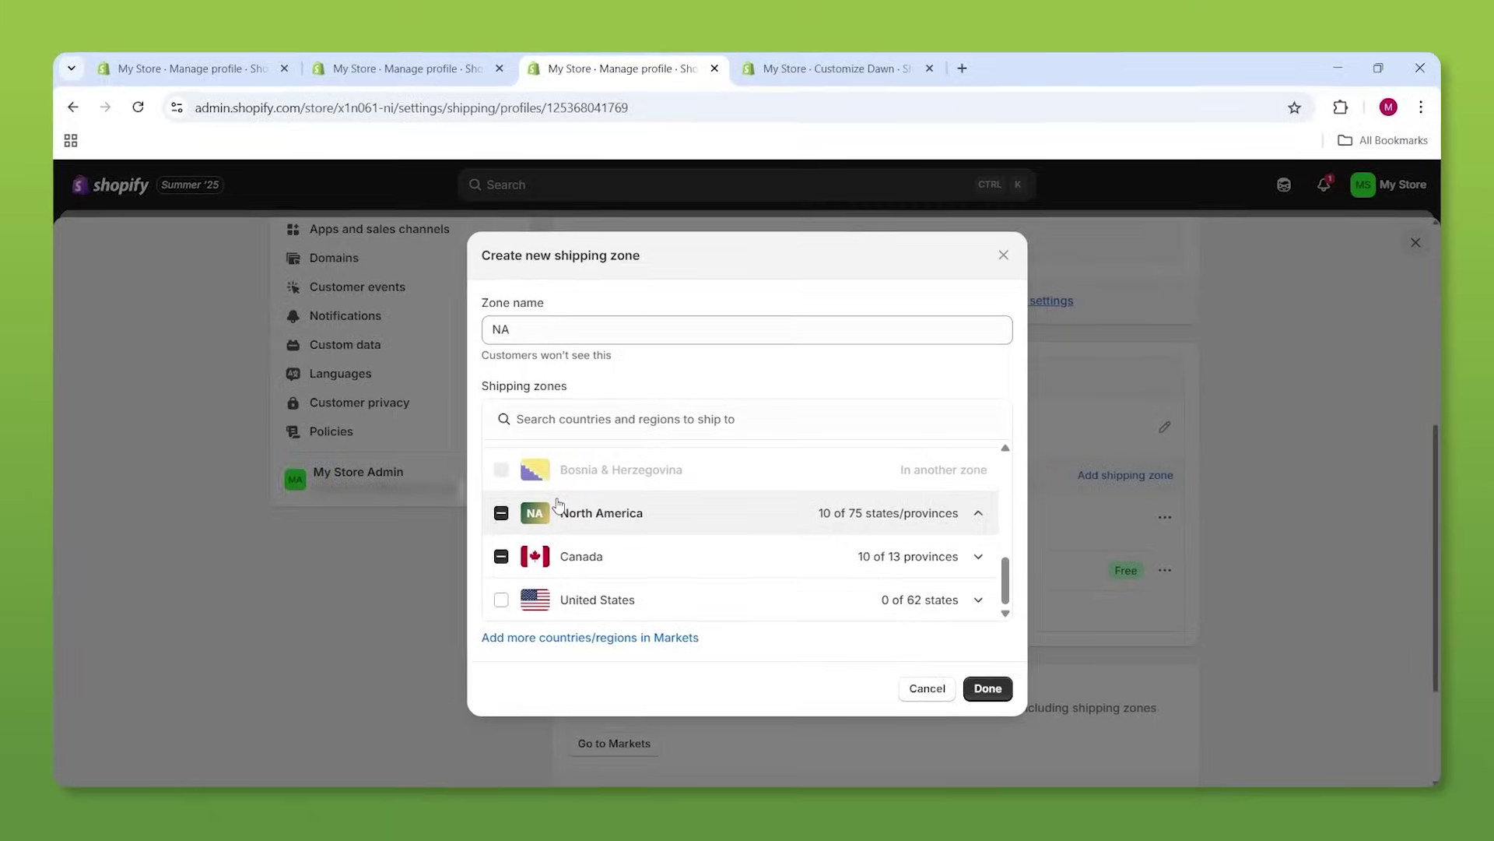
click(587, 600)
scroll(541, 522, down, 1)
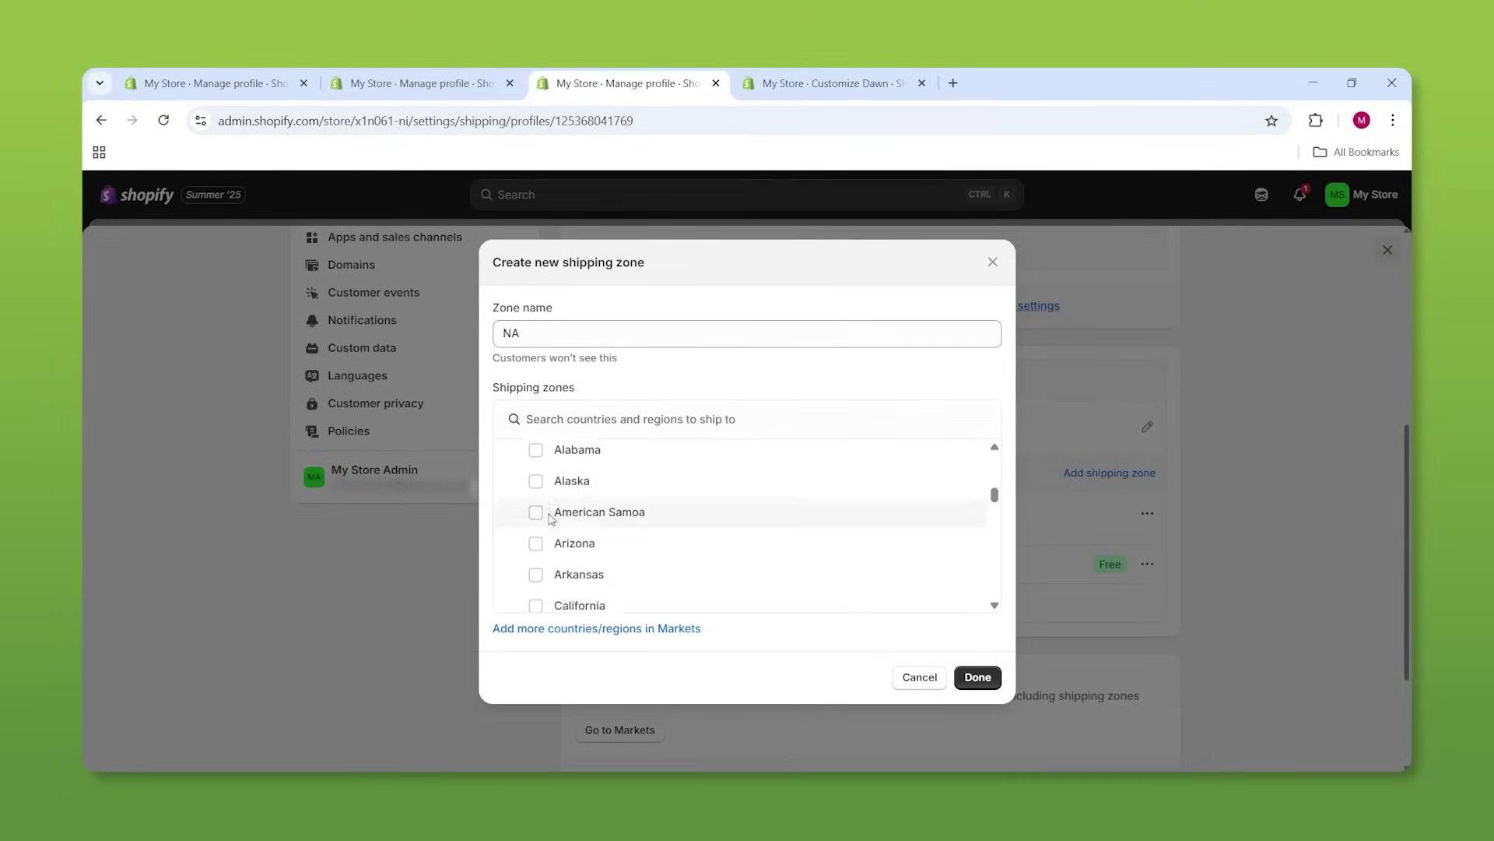
scroll(551, 524, down, 5)
scroll(604, 550, up, 5)
scroll(601, 555, up, 4)
scroll(560, 530, down, 3)
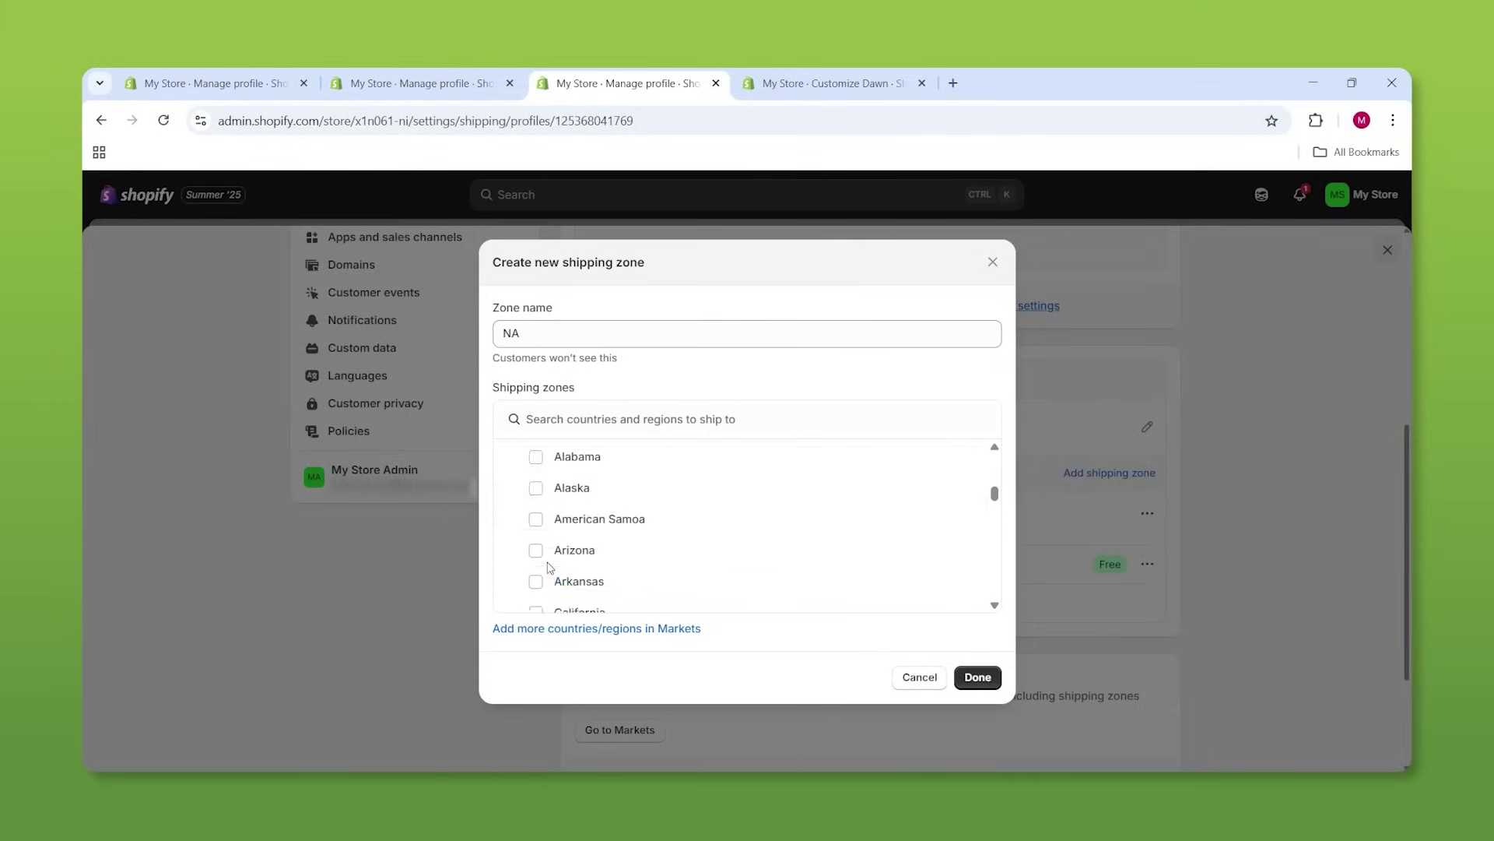
scroll(540, 505, down, 1)
click(535, 463)
click(536, 493)
click(536, 524)
click(535, 555)
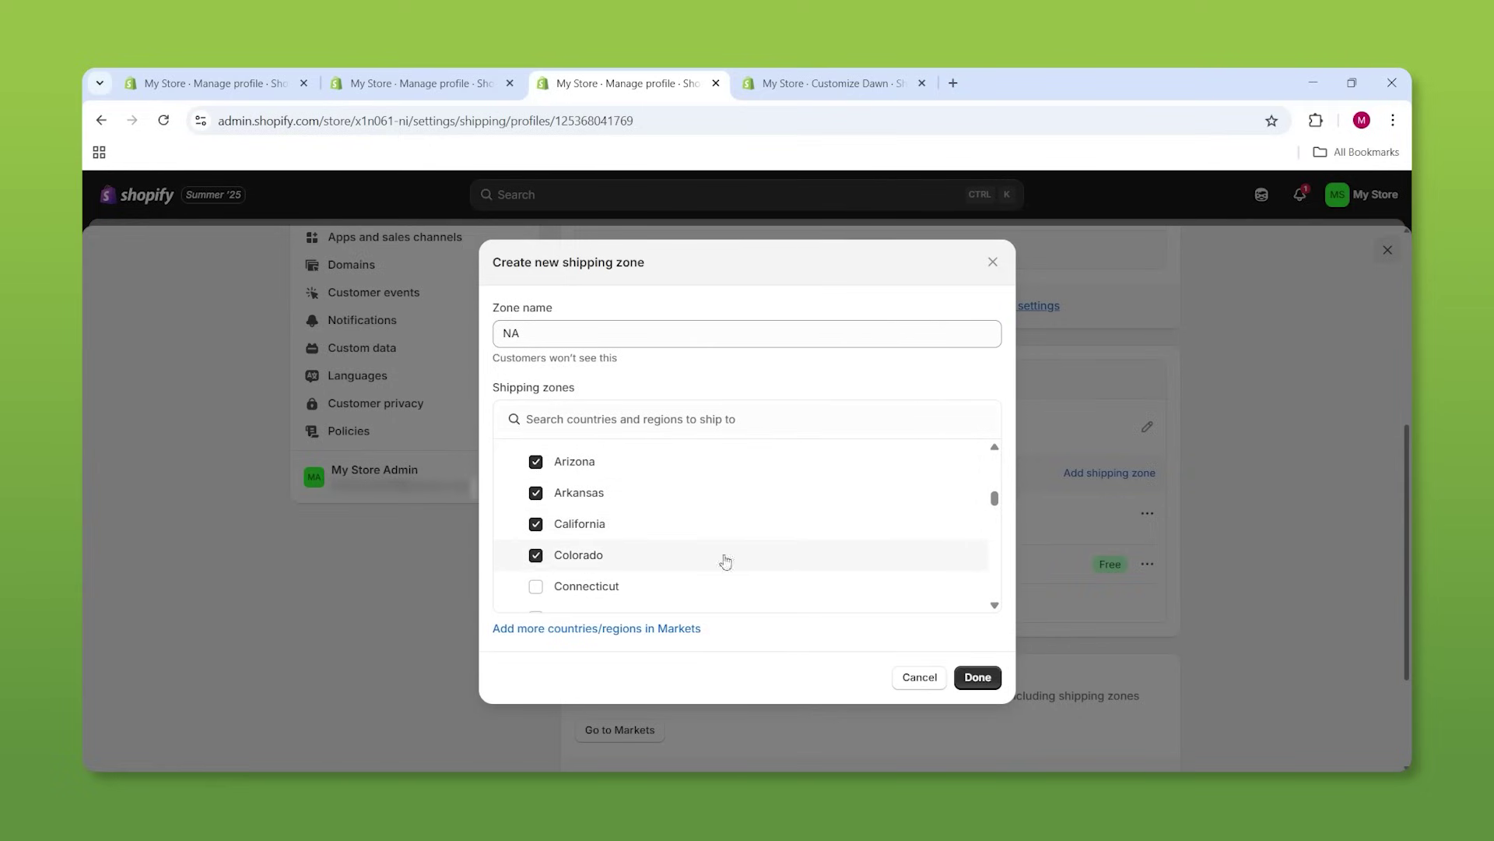
click(978, 676)
Start a flat, custom shipping rate named Rate for the NA zone, leaving the delivery description empty
scroll(871, 572, down, 1)
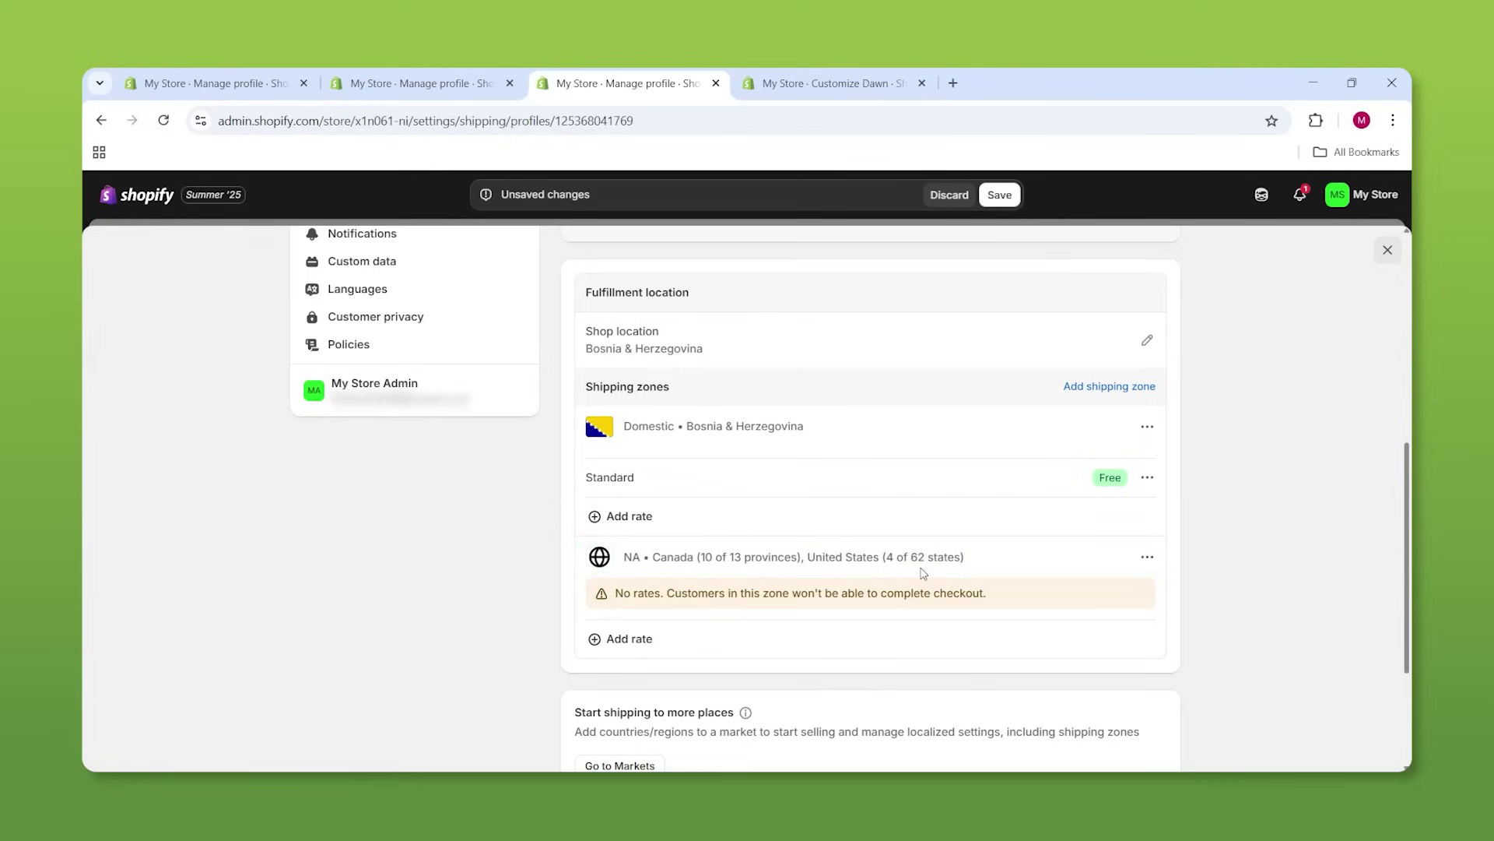
click(630, 639)
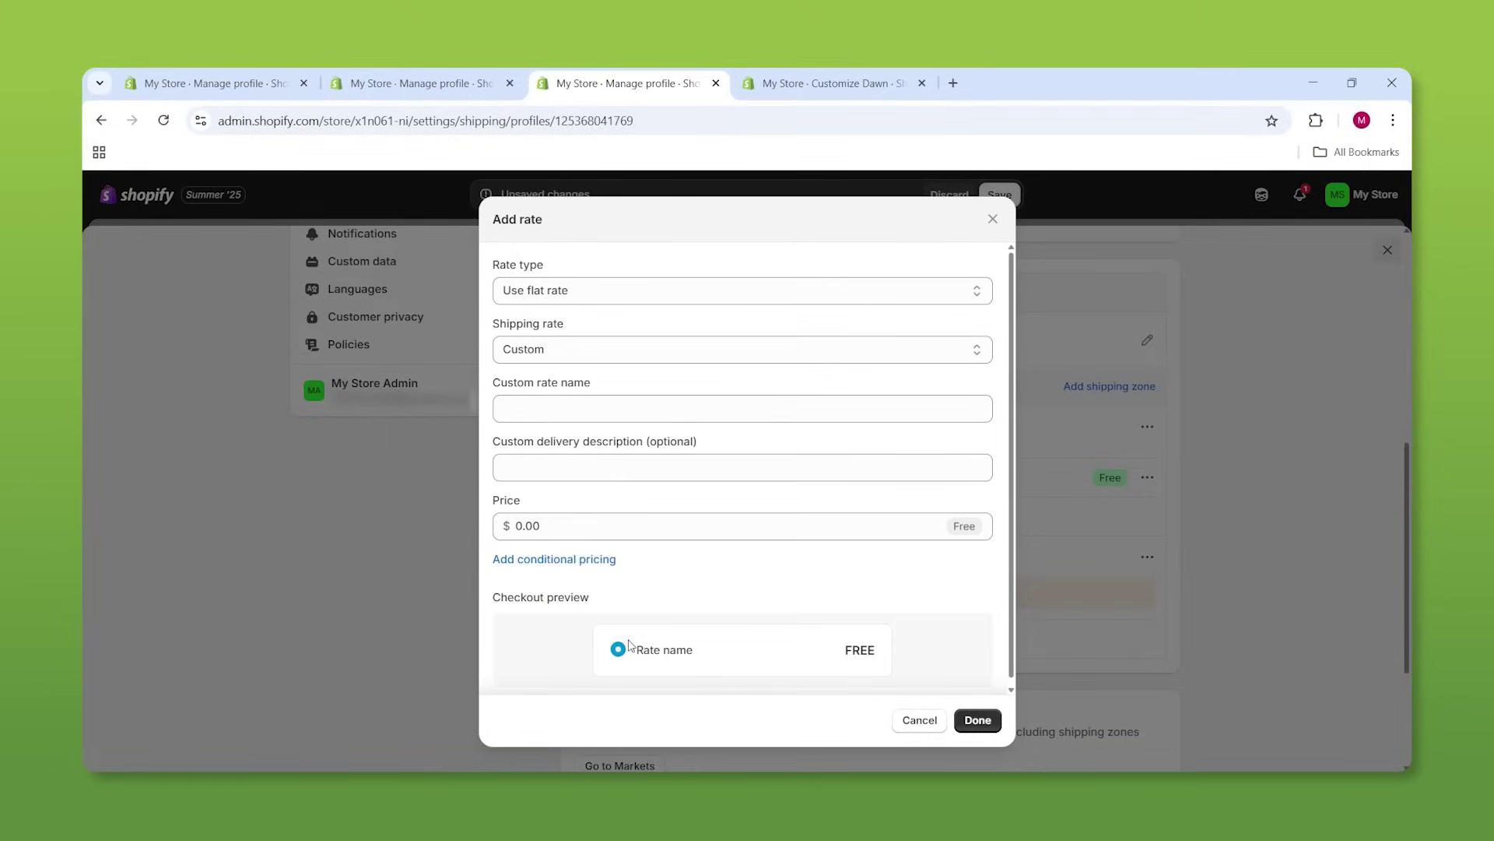
click(665, 288)
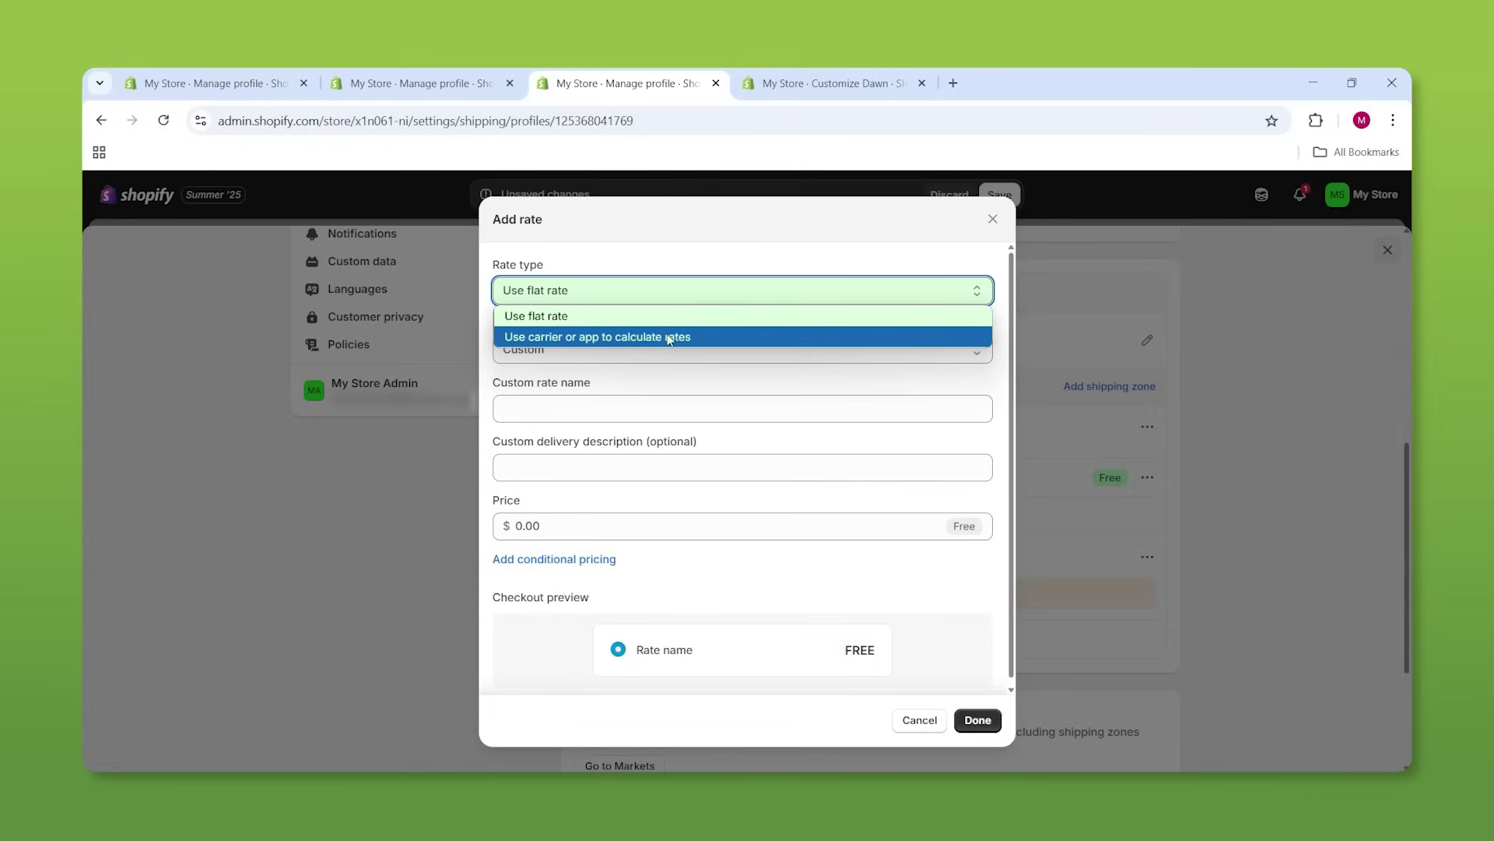
click(724, 243)
click(611, 347)
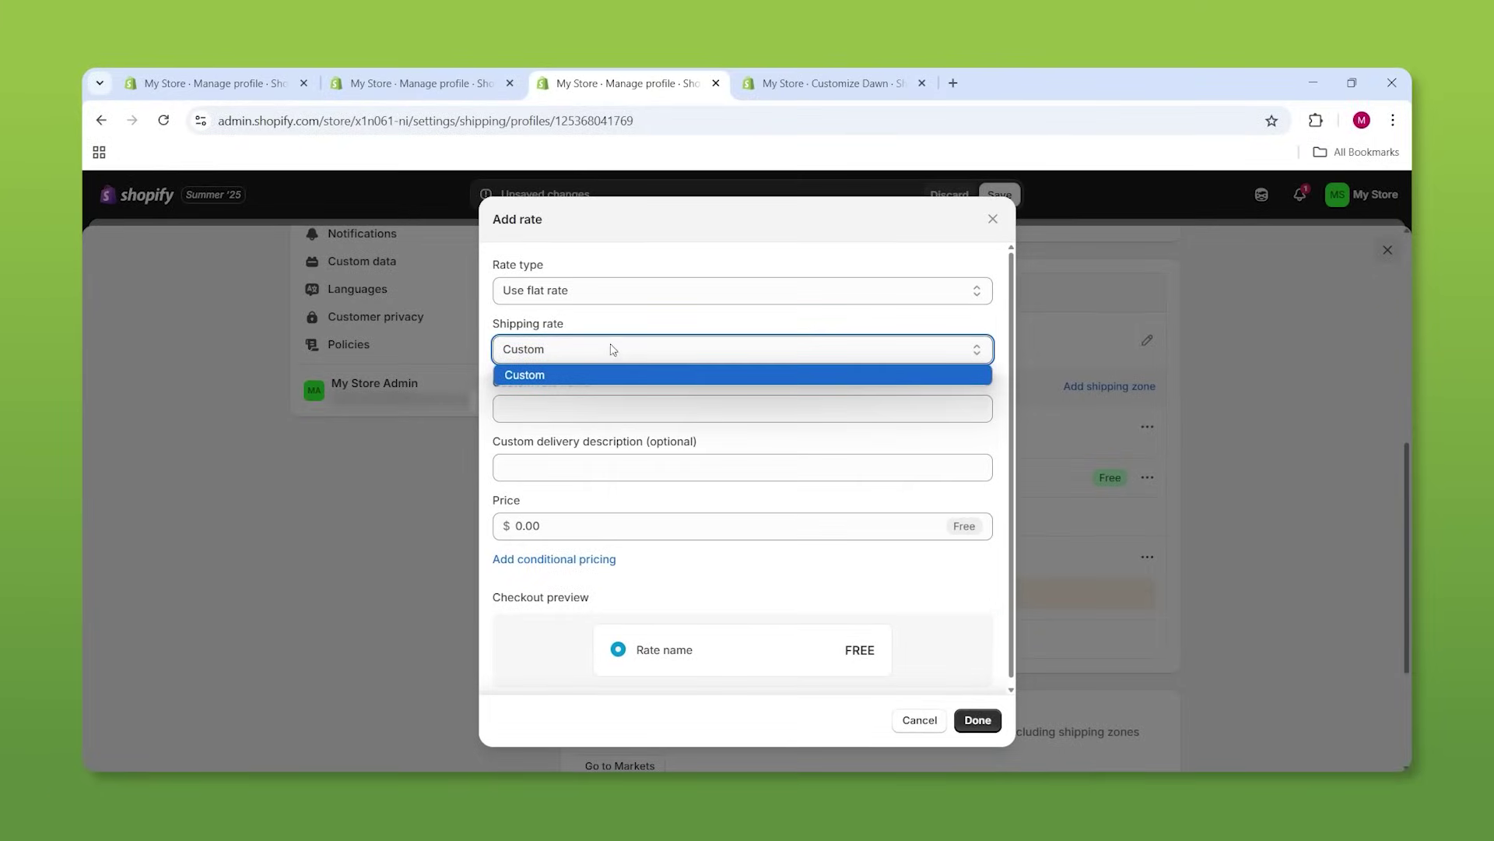
click(547, 379)
click(541, 404)
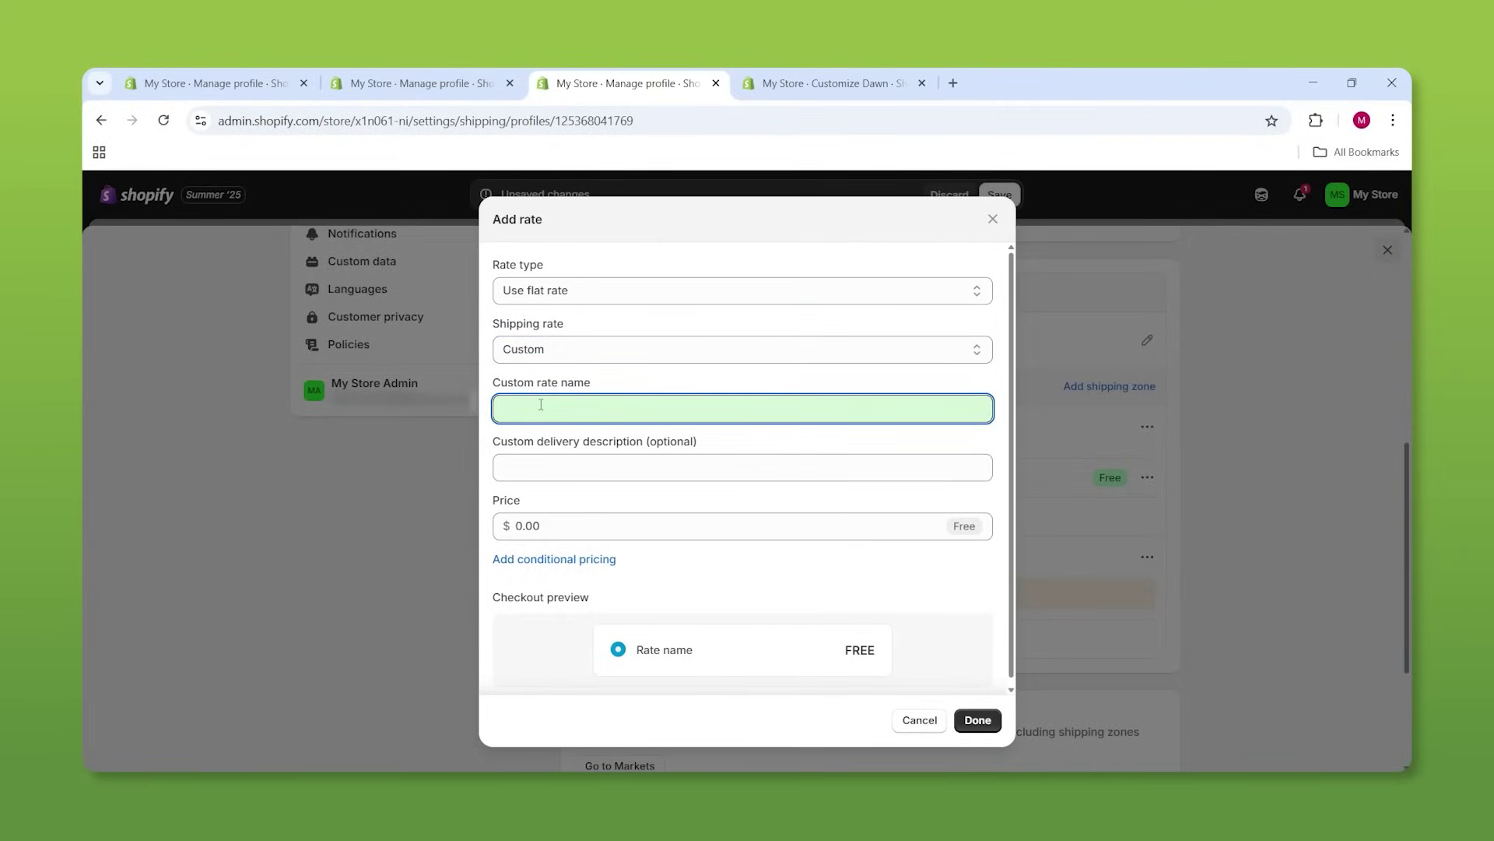
text(Rate)
click(559, 470)
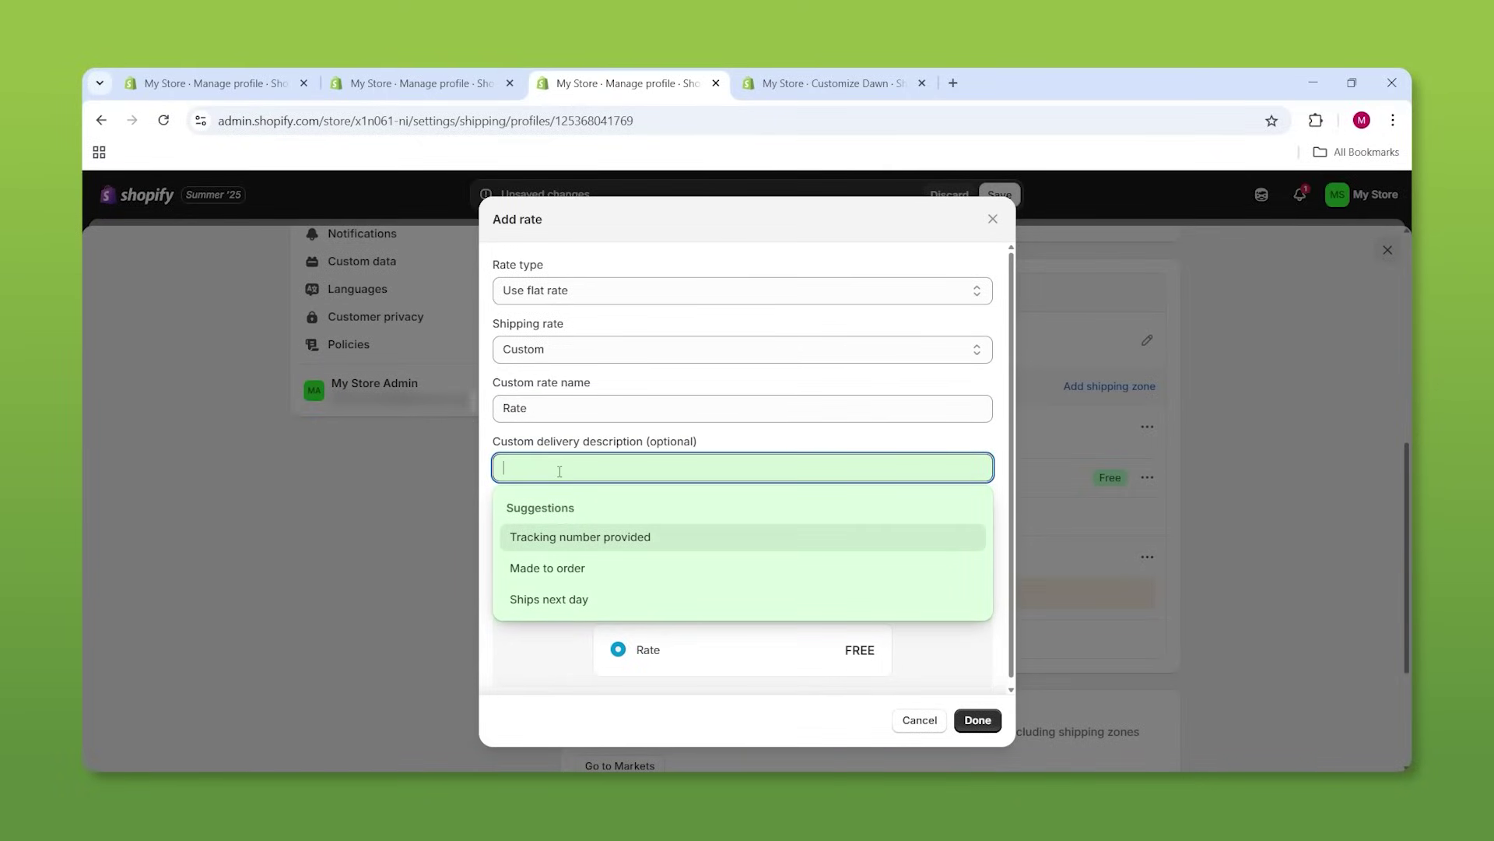
click(795, 441)
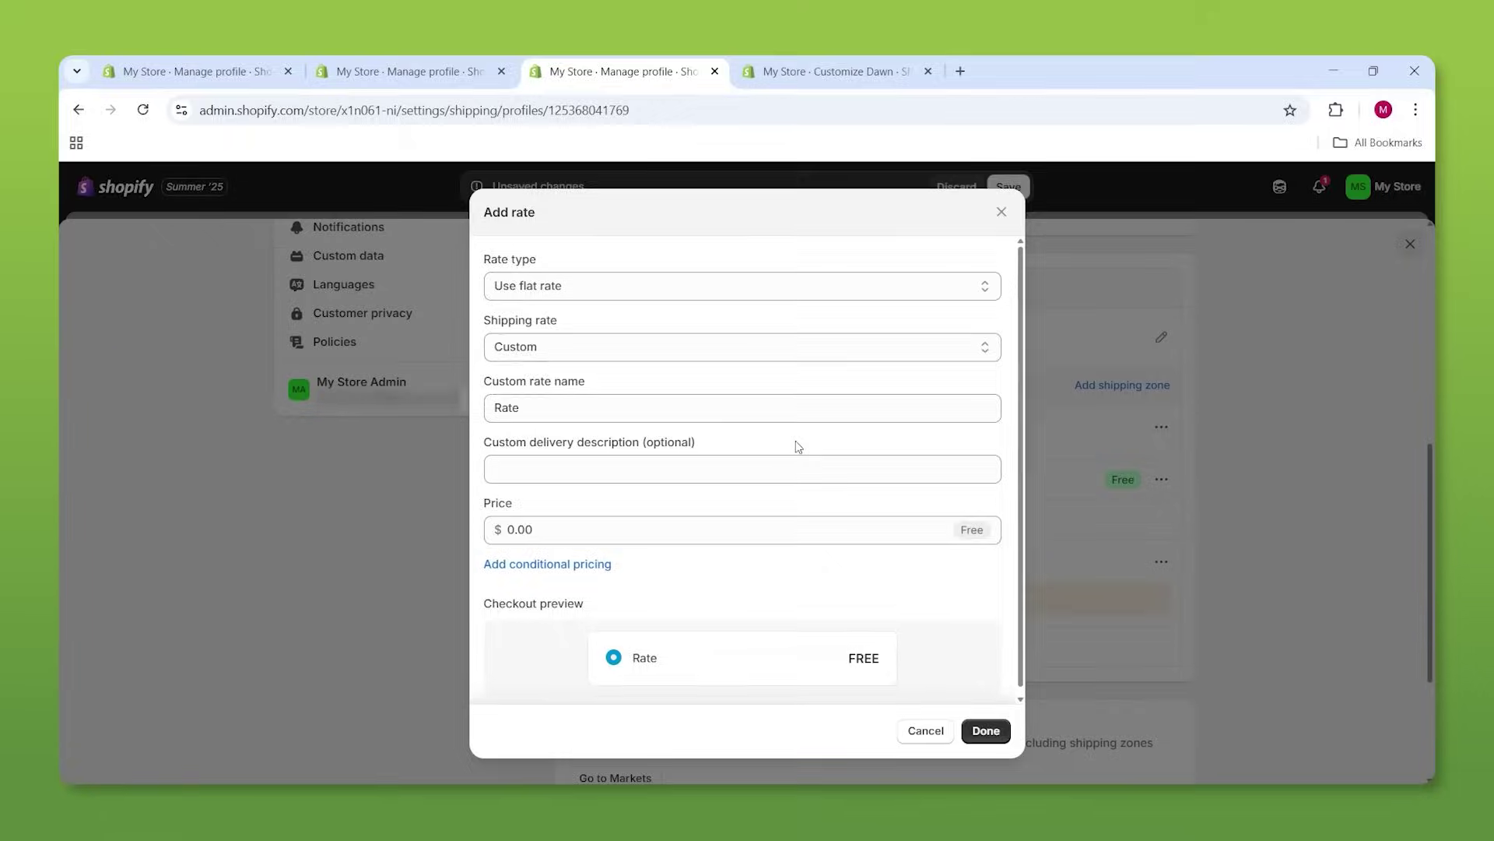
Set the NA zone rate's price to $2.00, finish the rate and save the shipping profile
click(634, 524)
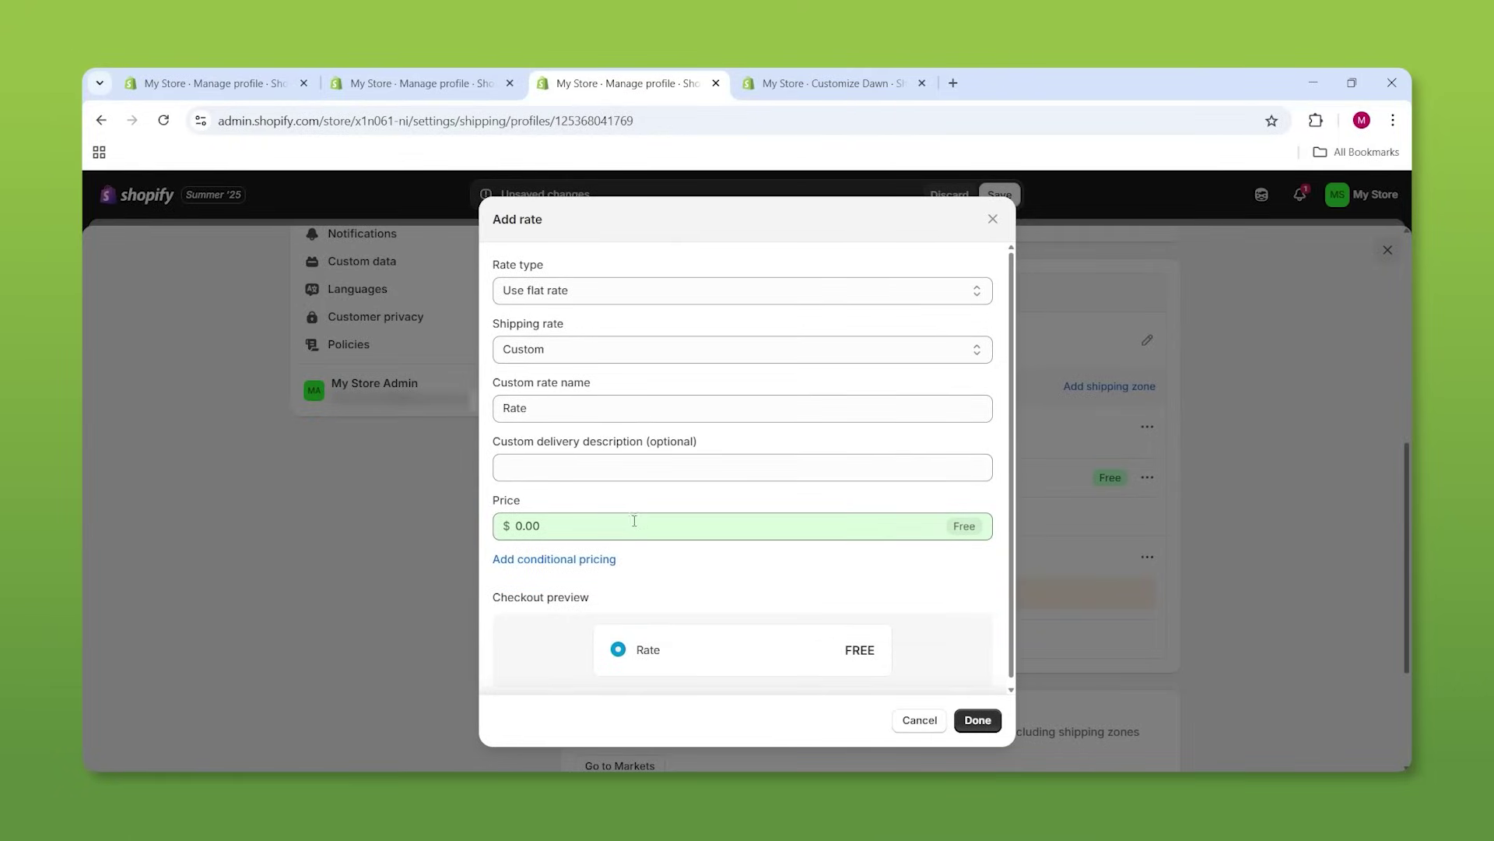
click(630, 521)
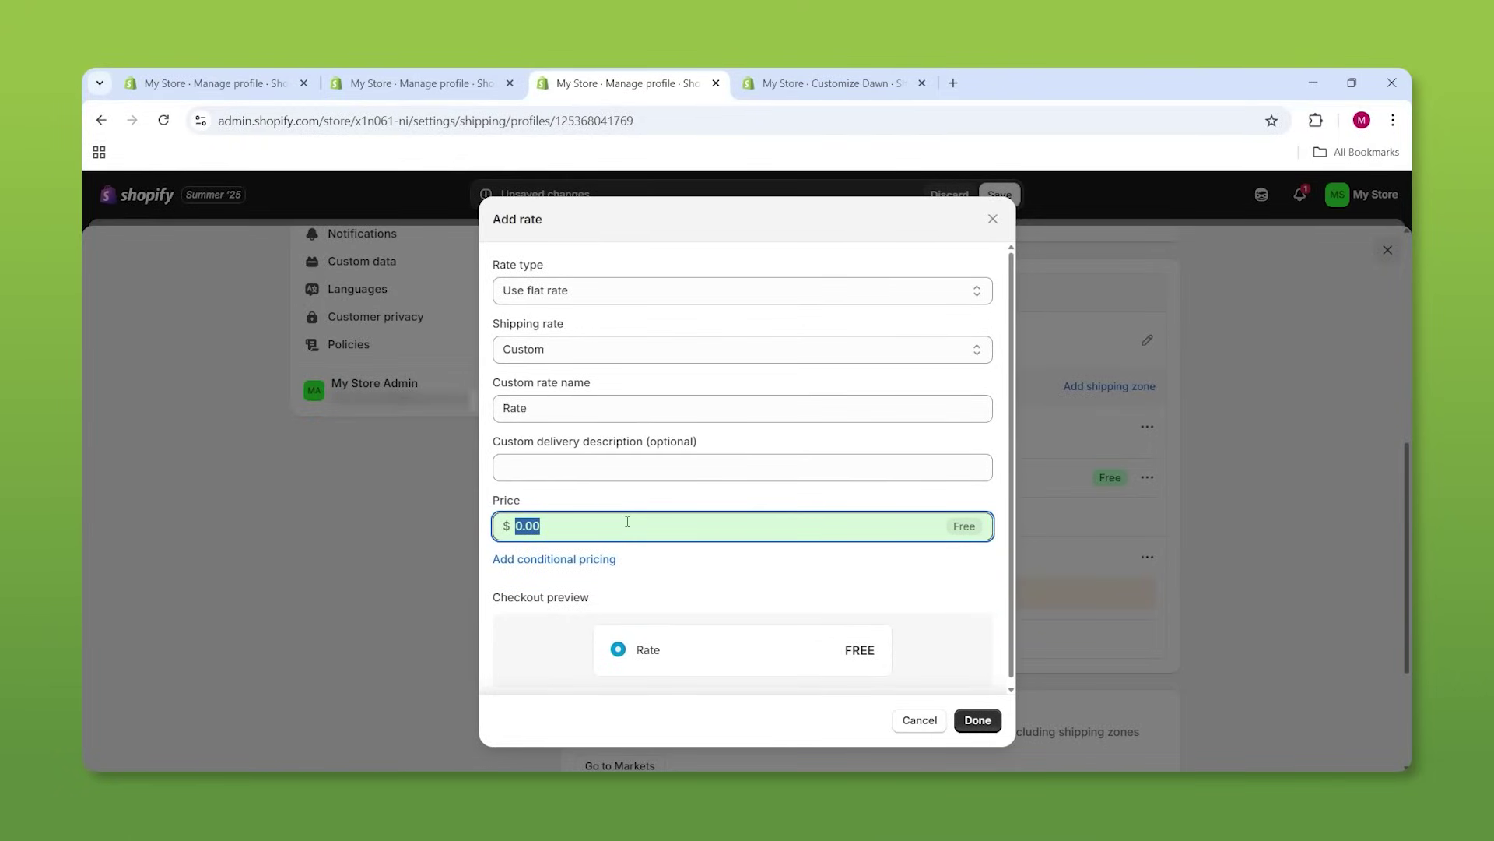
text(20)
key(BackSpace)
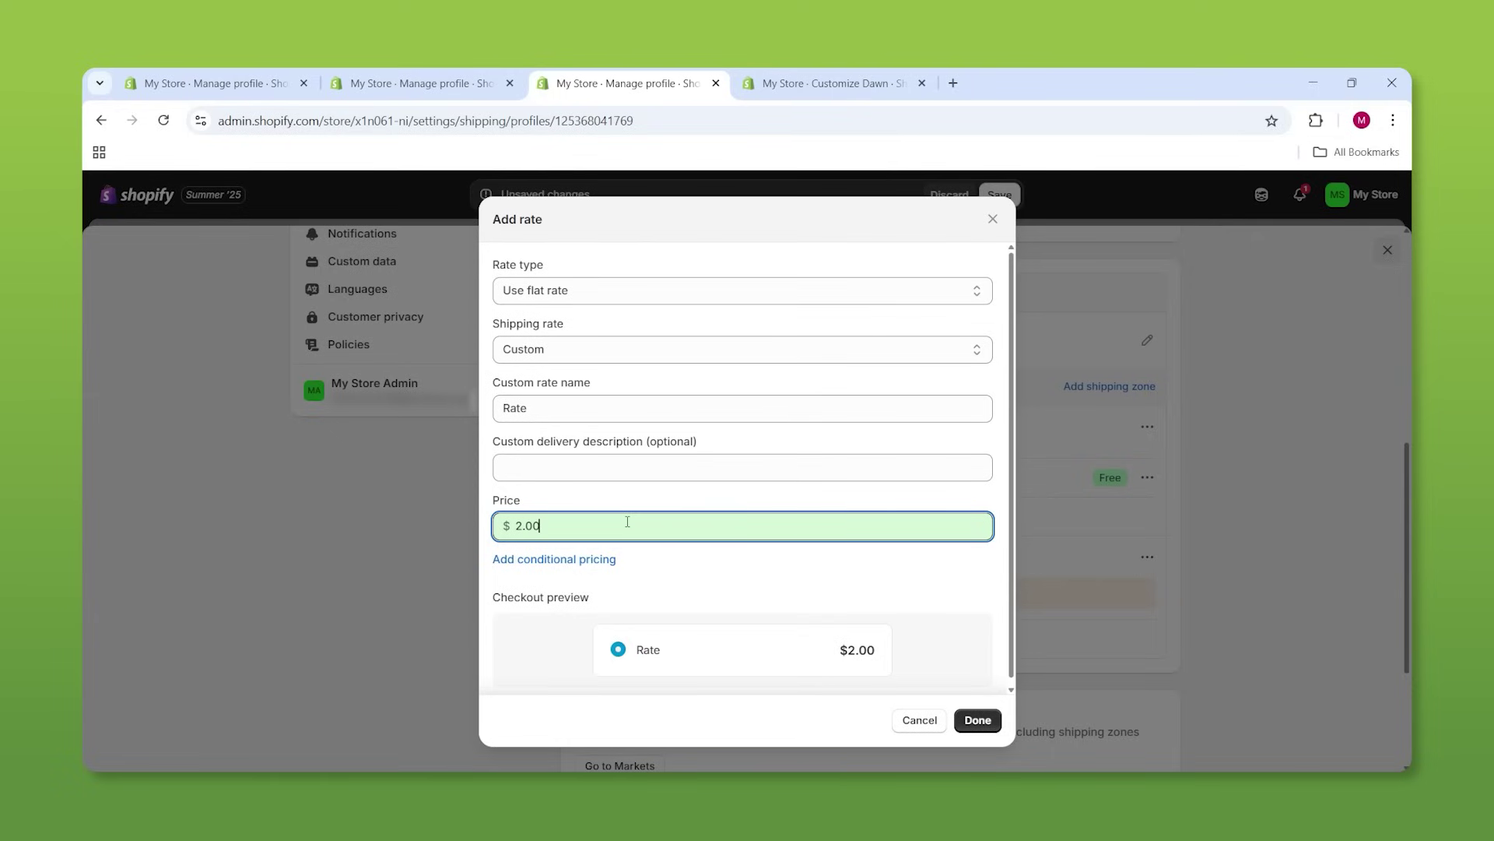
click(977, 719)
click(999, 195)
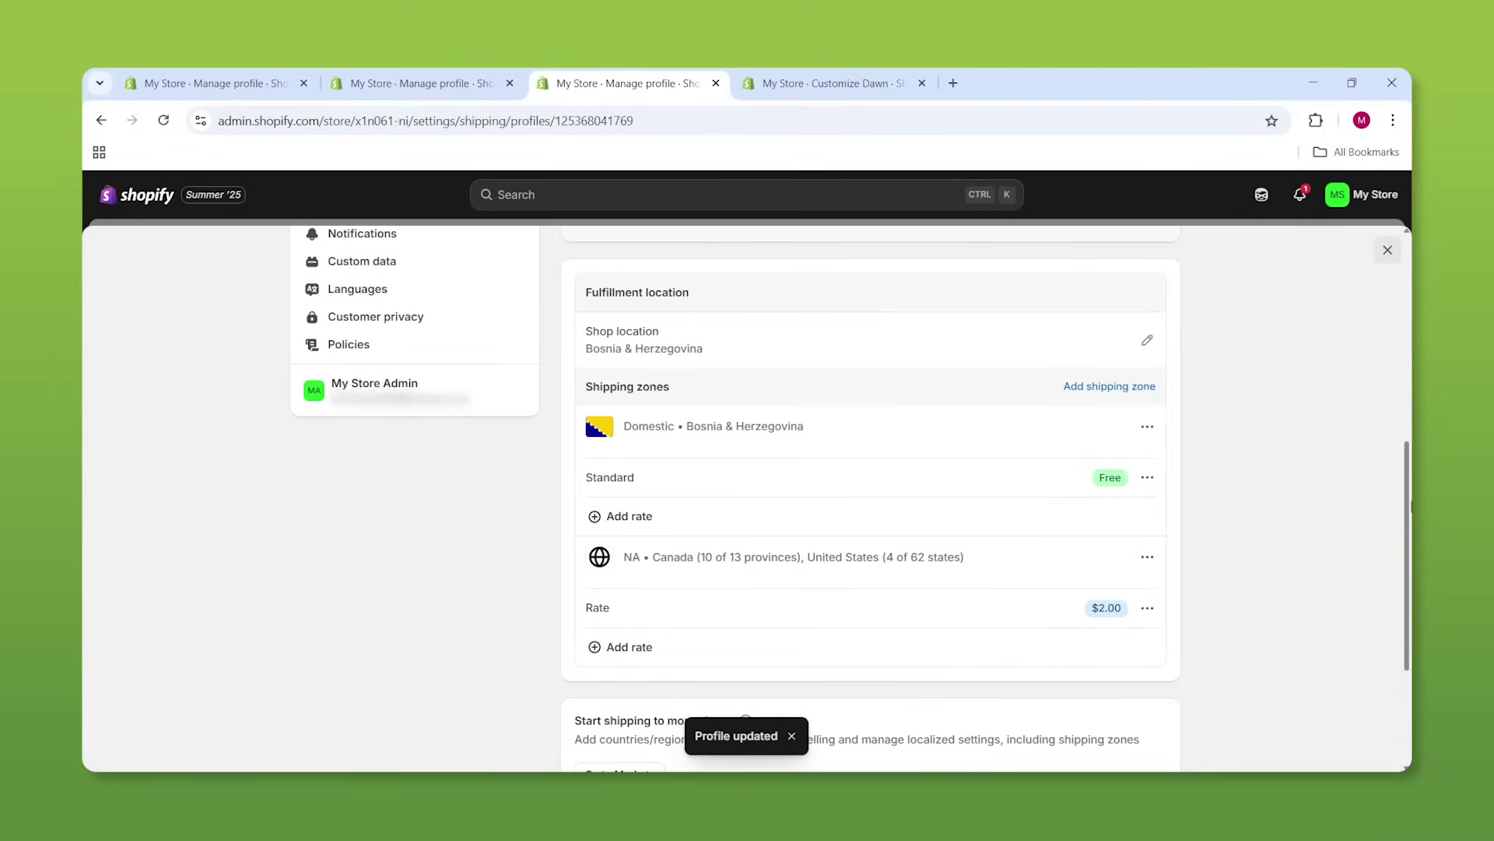
In the store's policy settings, fill the return and refund policy from the template and publish it
scroll(1362, 529, up, 6)
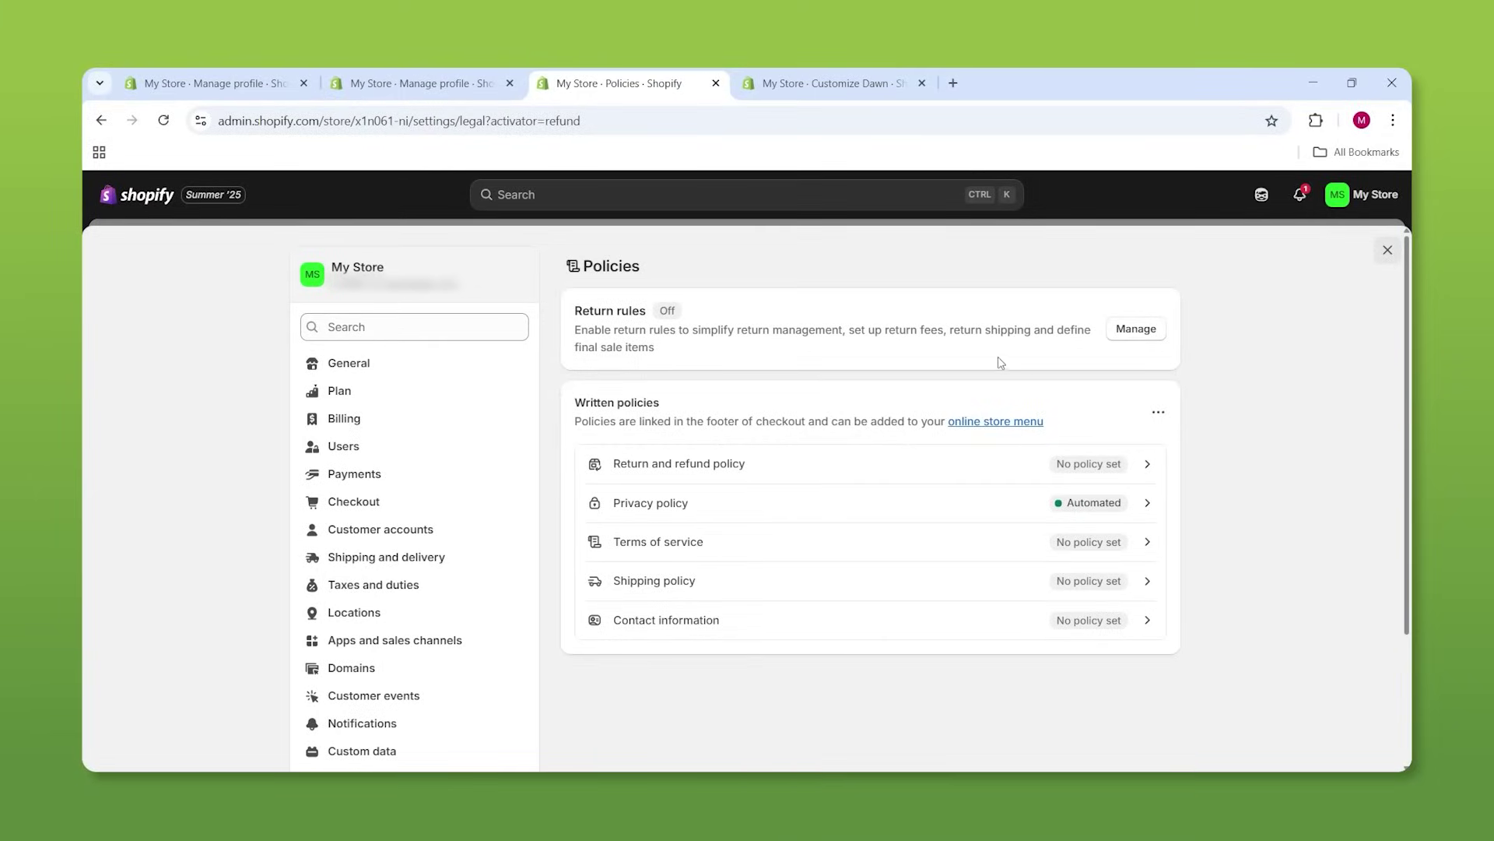
scroll(421, 389, down, 3)
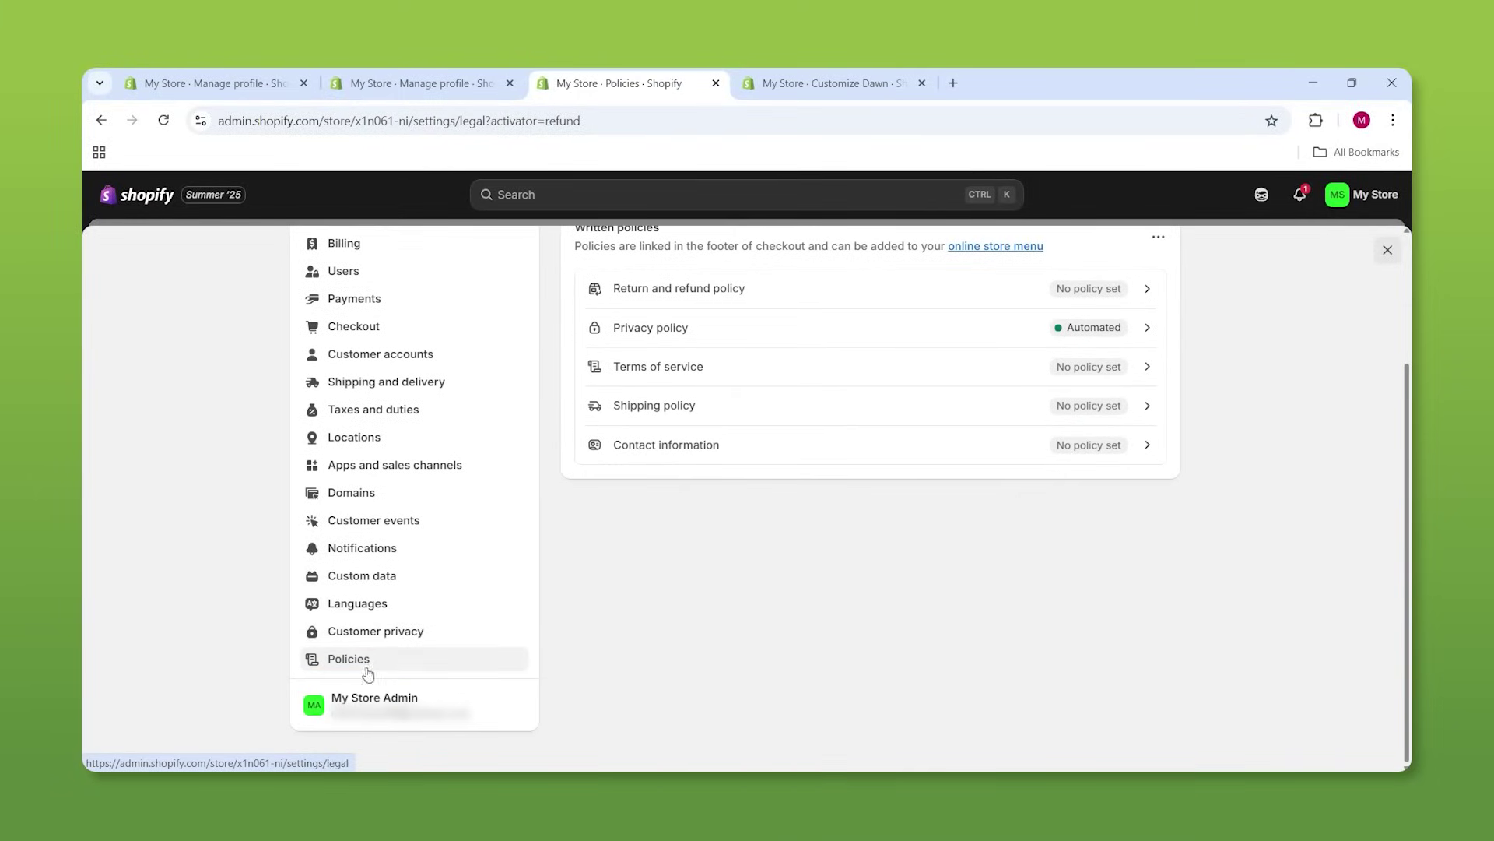
scroll(1168, 545, up, 3)
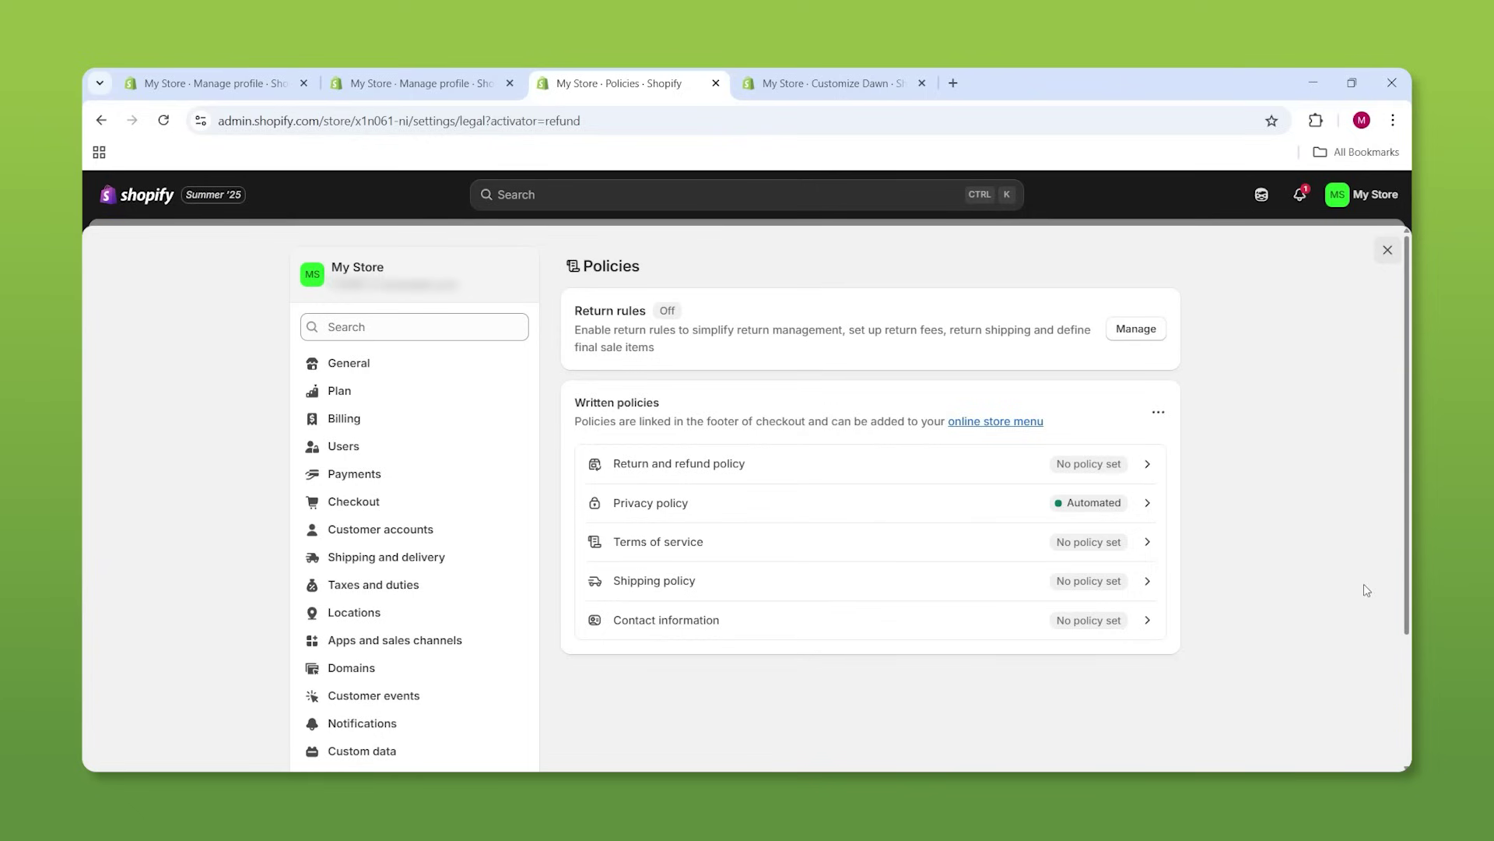
click(1129, 478)
click(954, 385)
scroll(799, 568, up, 5)
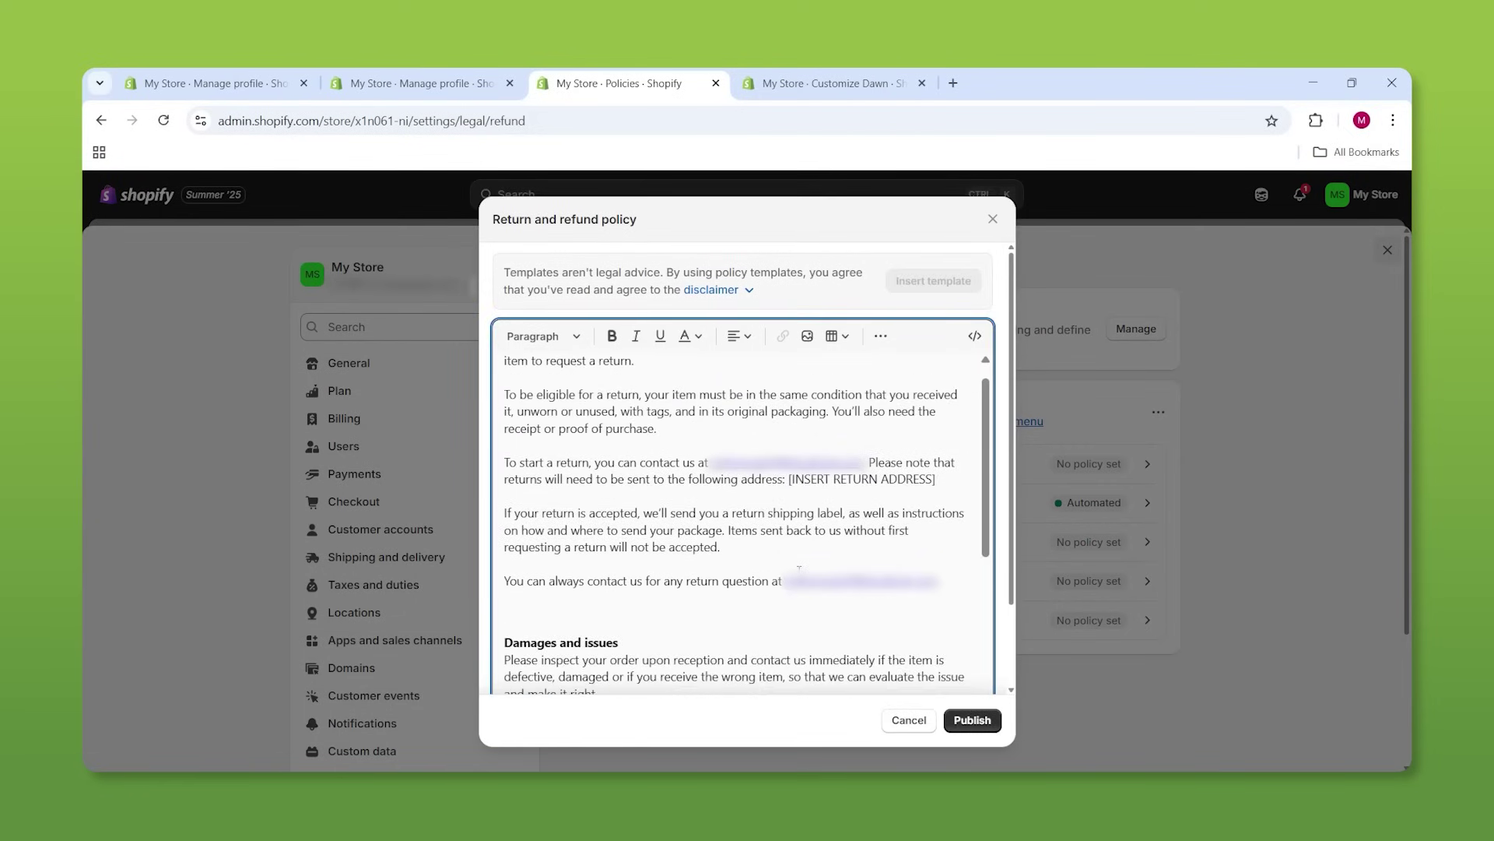
scroll(799, 568, up, 1)
click(969, 718)
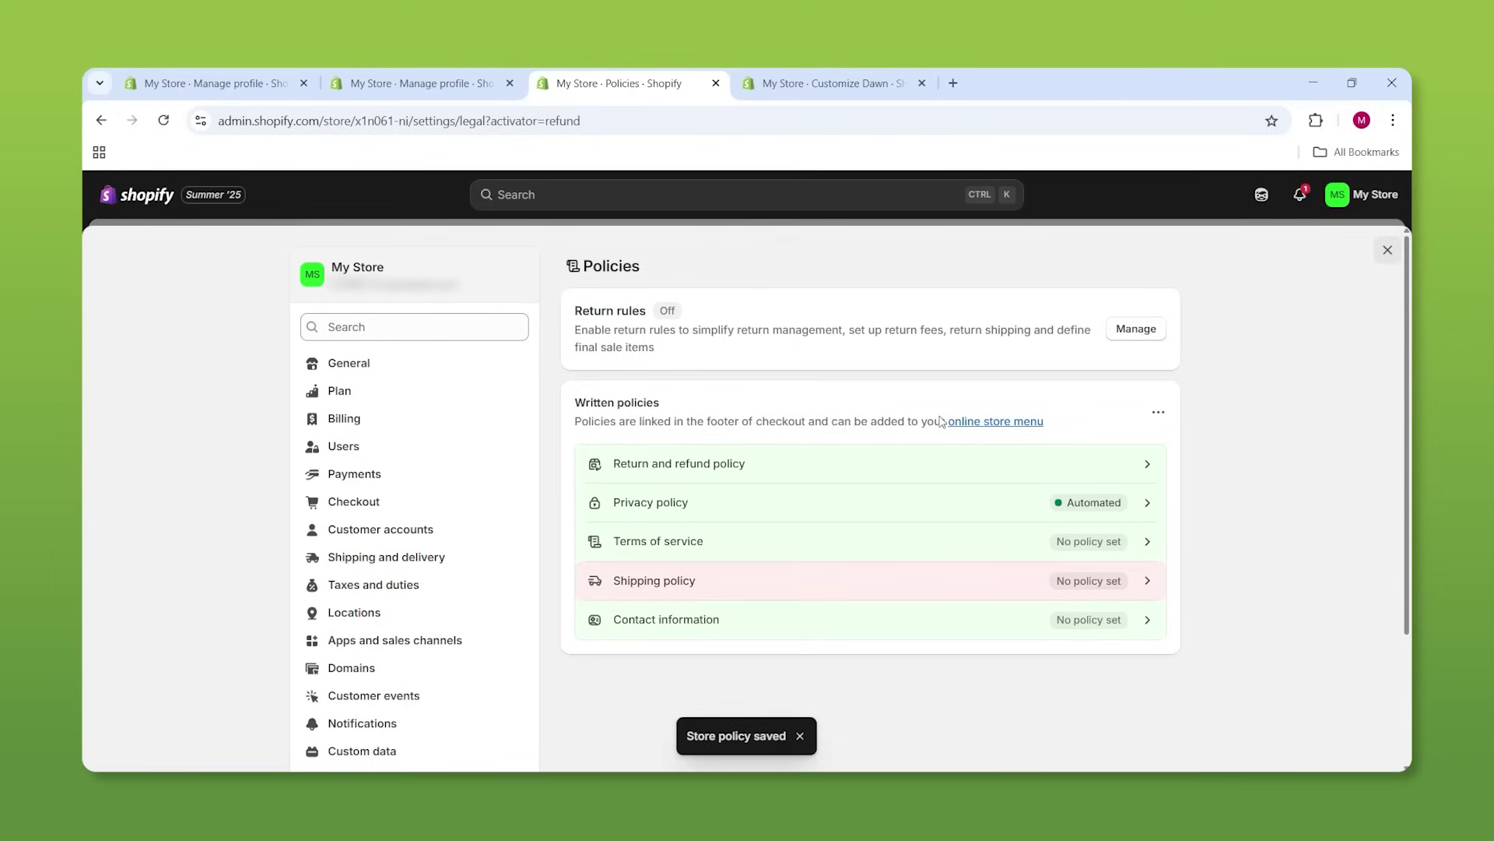
View the shipping policy editor and close it without writing a policy
click(843, 590)
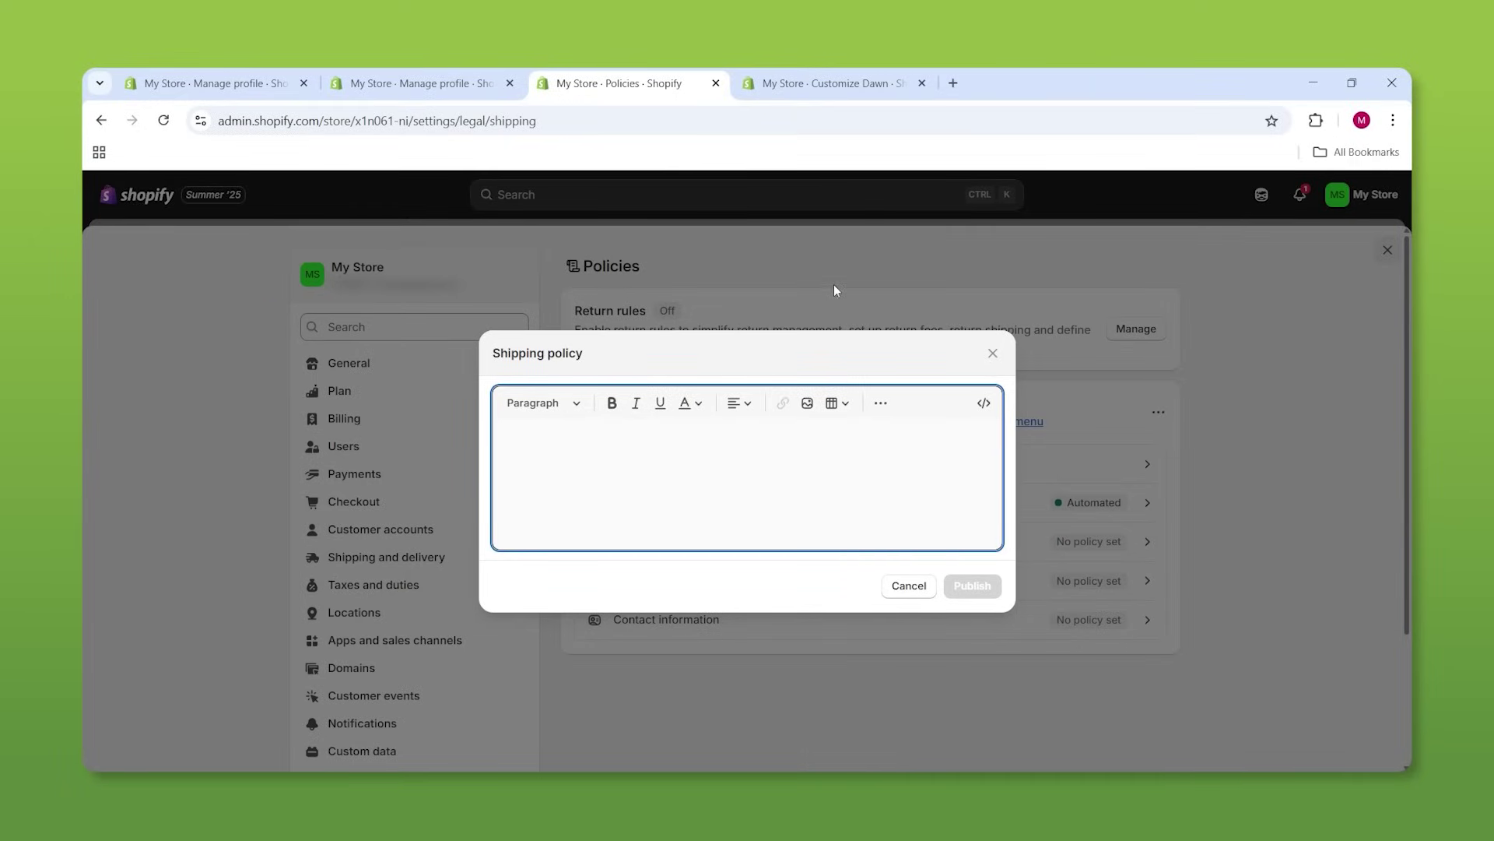
click(992, 353)
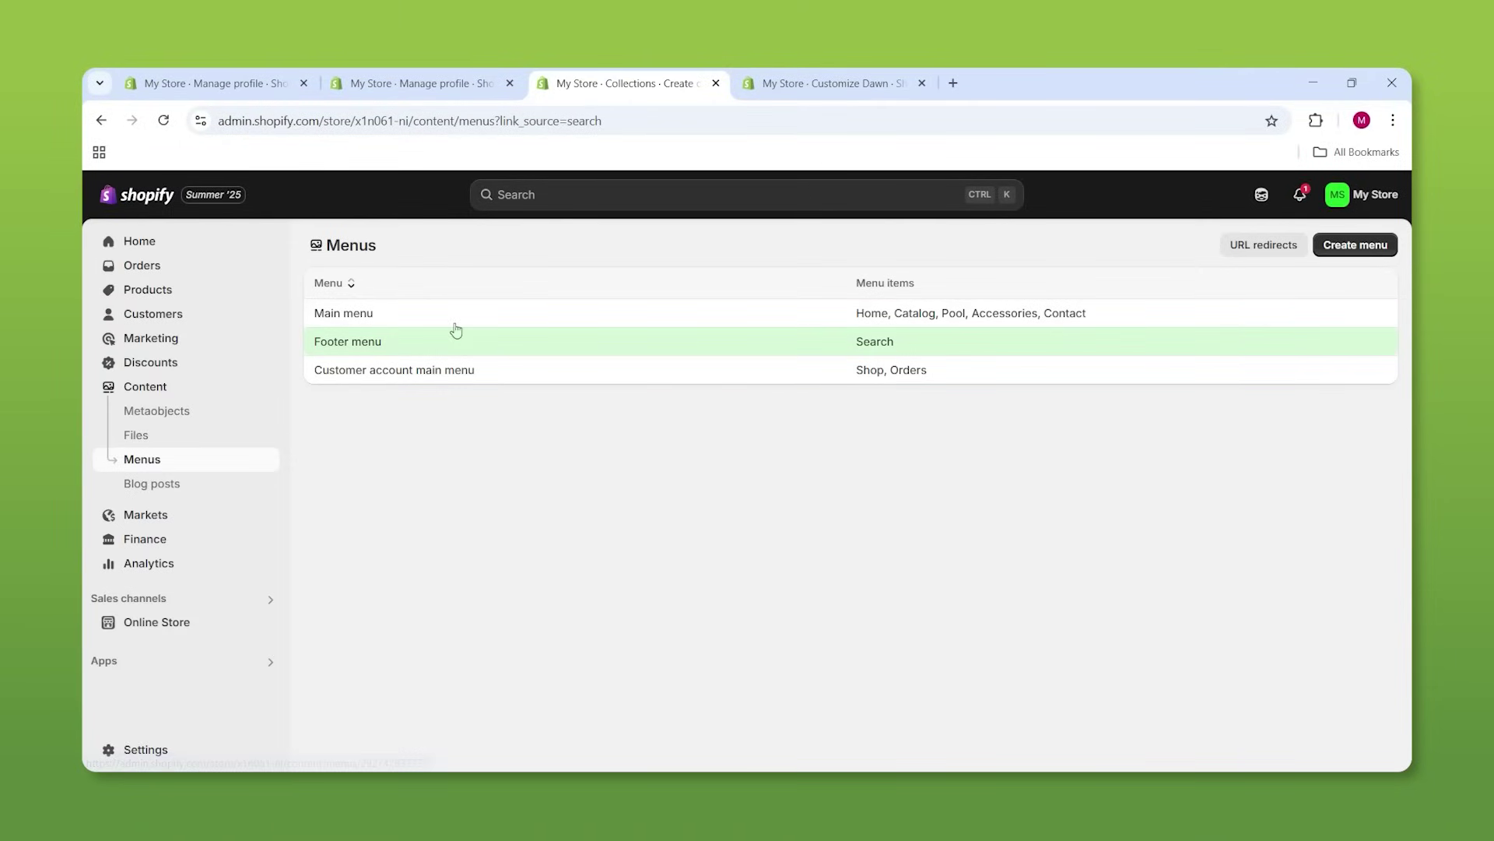
Remove the "Do not sell or share my personal information" item from the Footer menu
click(470, 347)
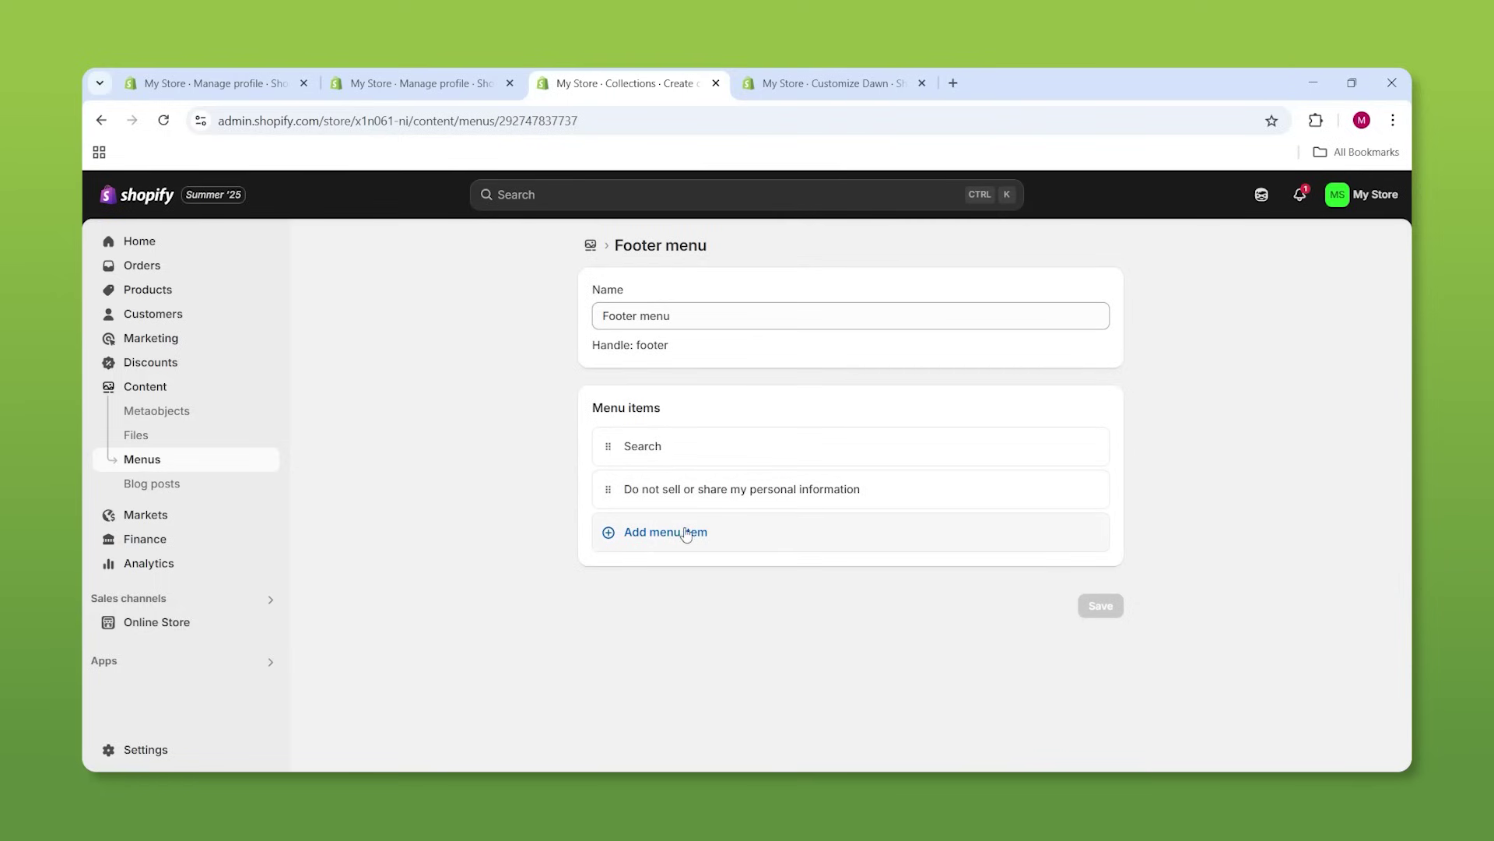
click(1090, 489)
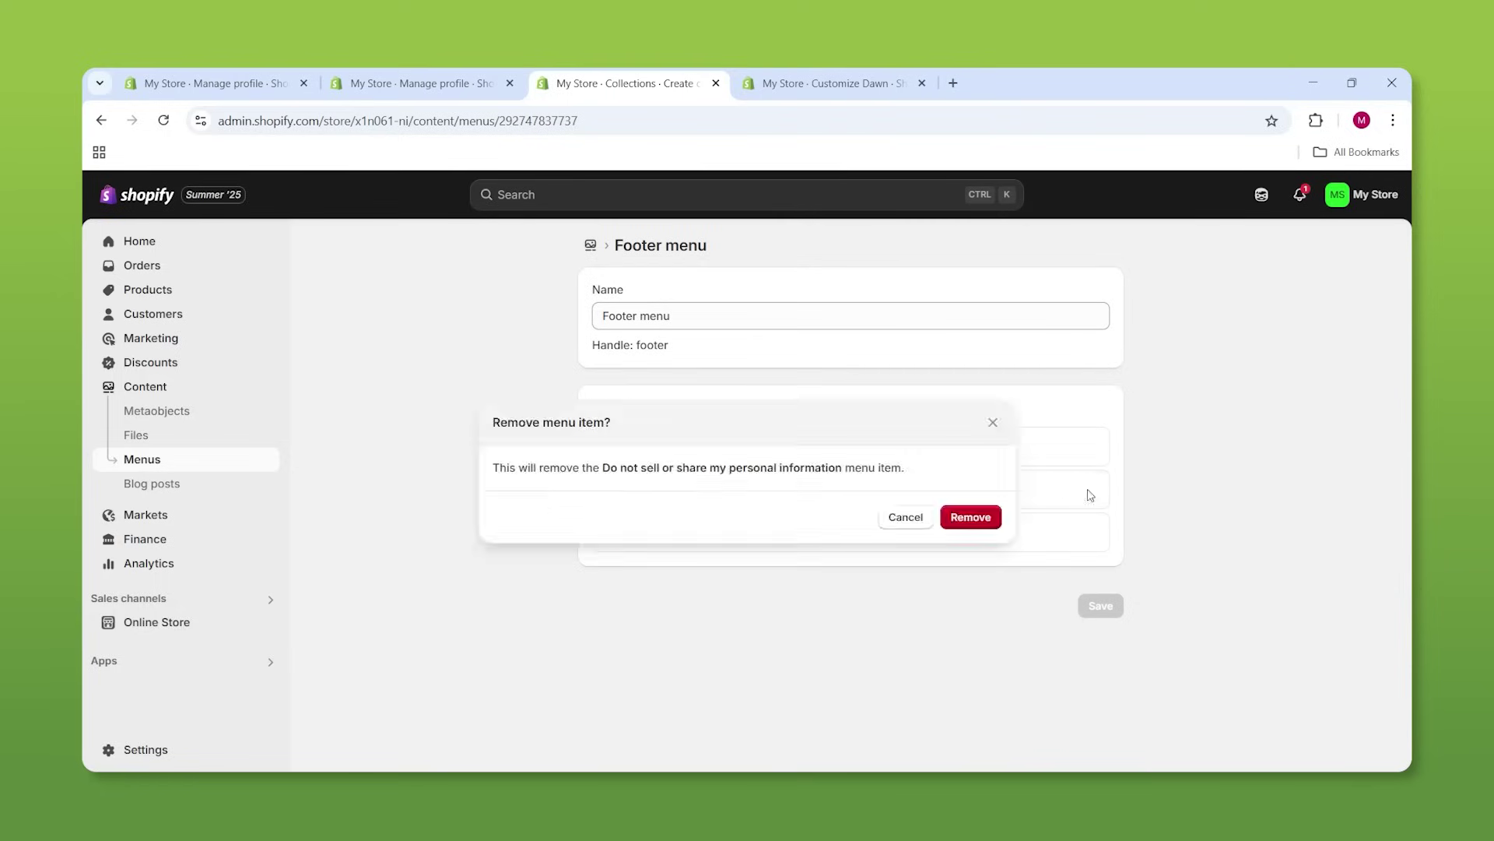
click(969, 516)
Add a Footer menu item linking to the Contact Information policy and save the menu
click(656, 498)
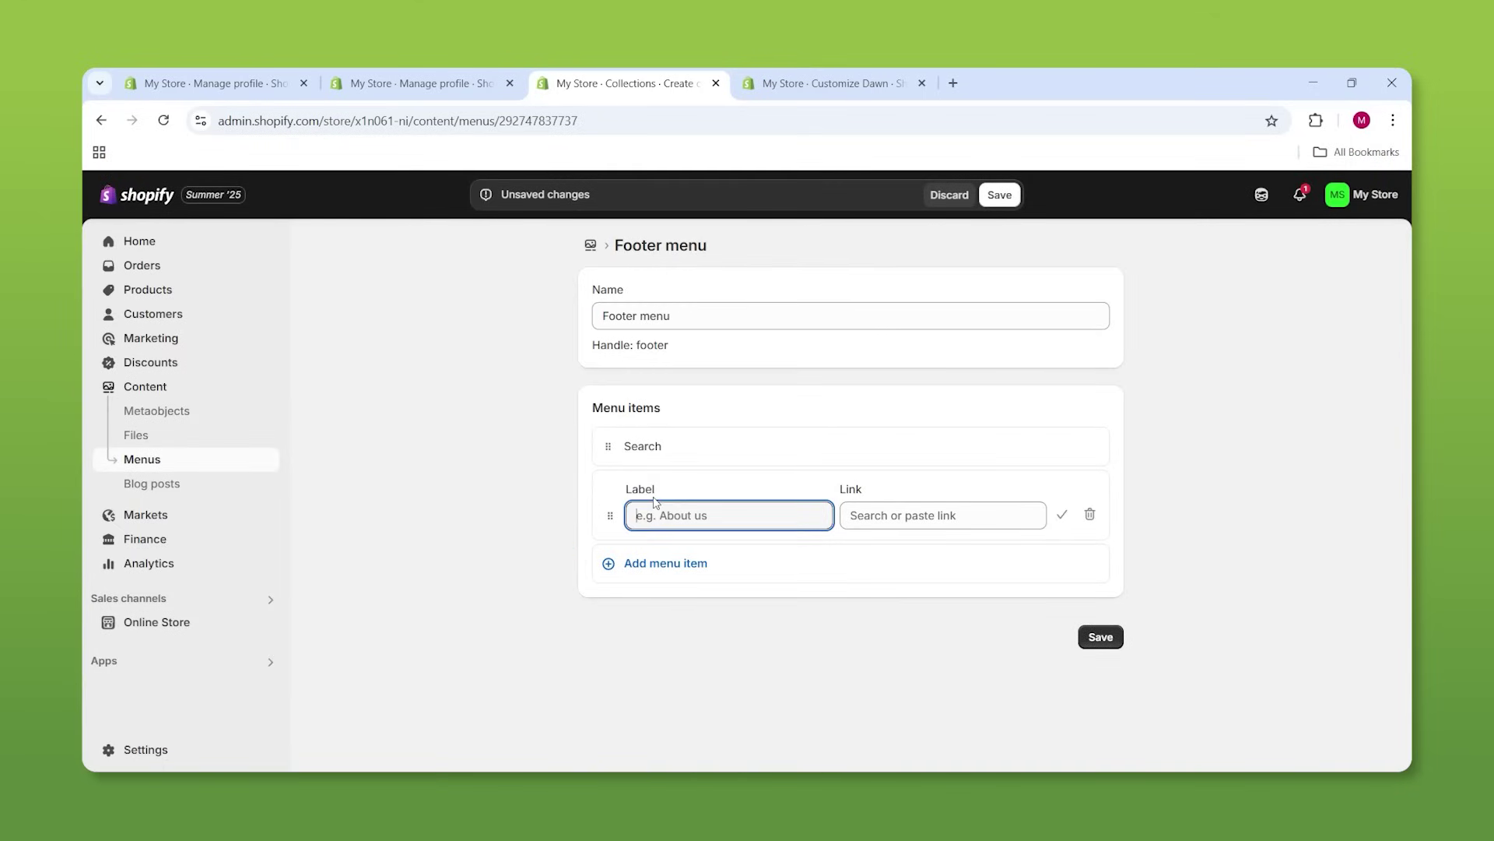
click(895, 515)
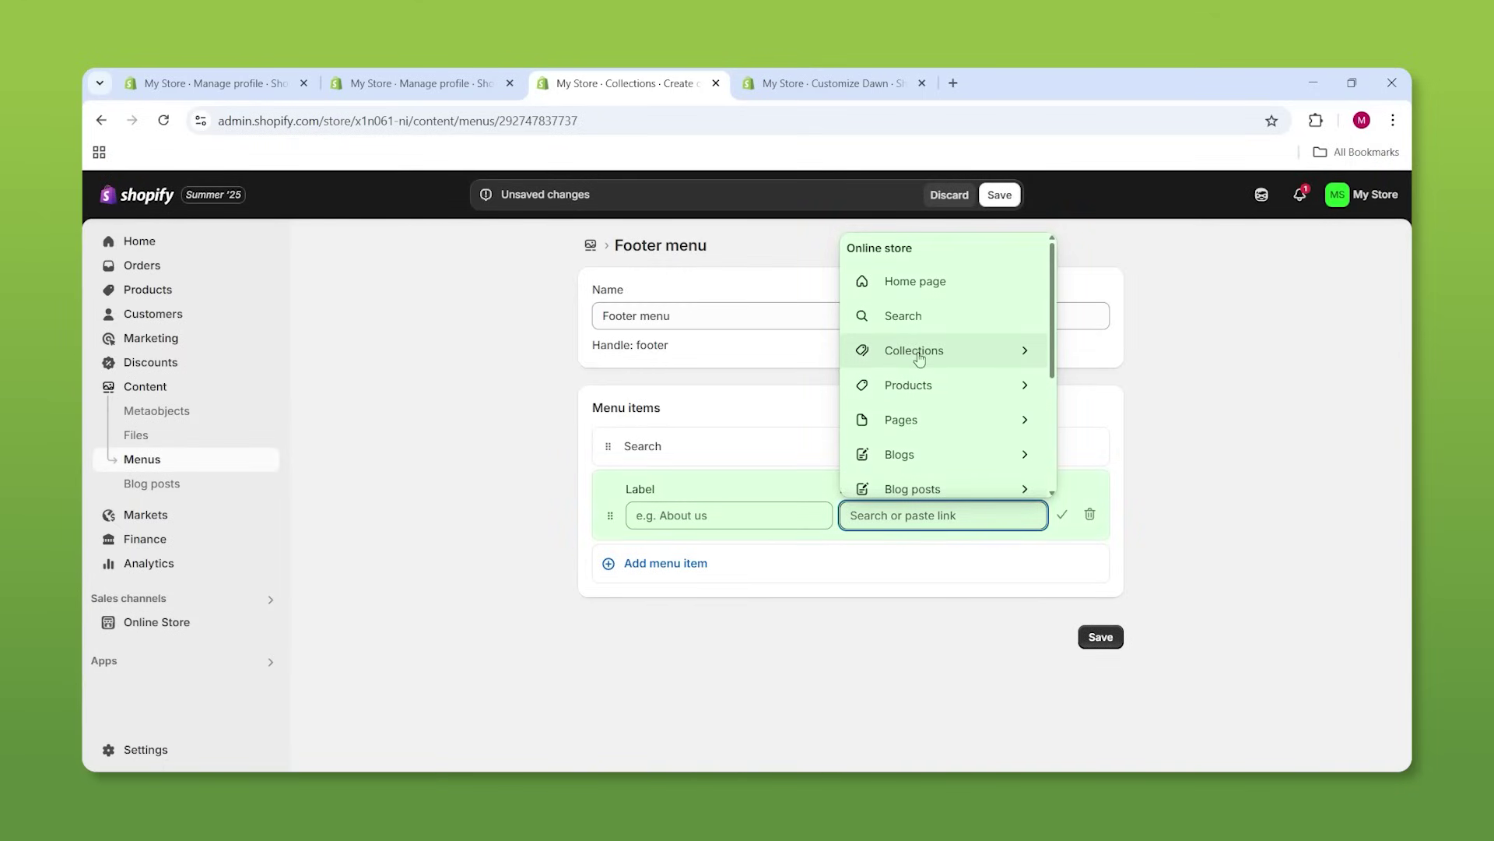
scroll(919, 358, down, 1)
click(915, 433)
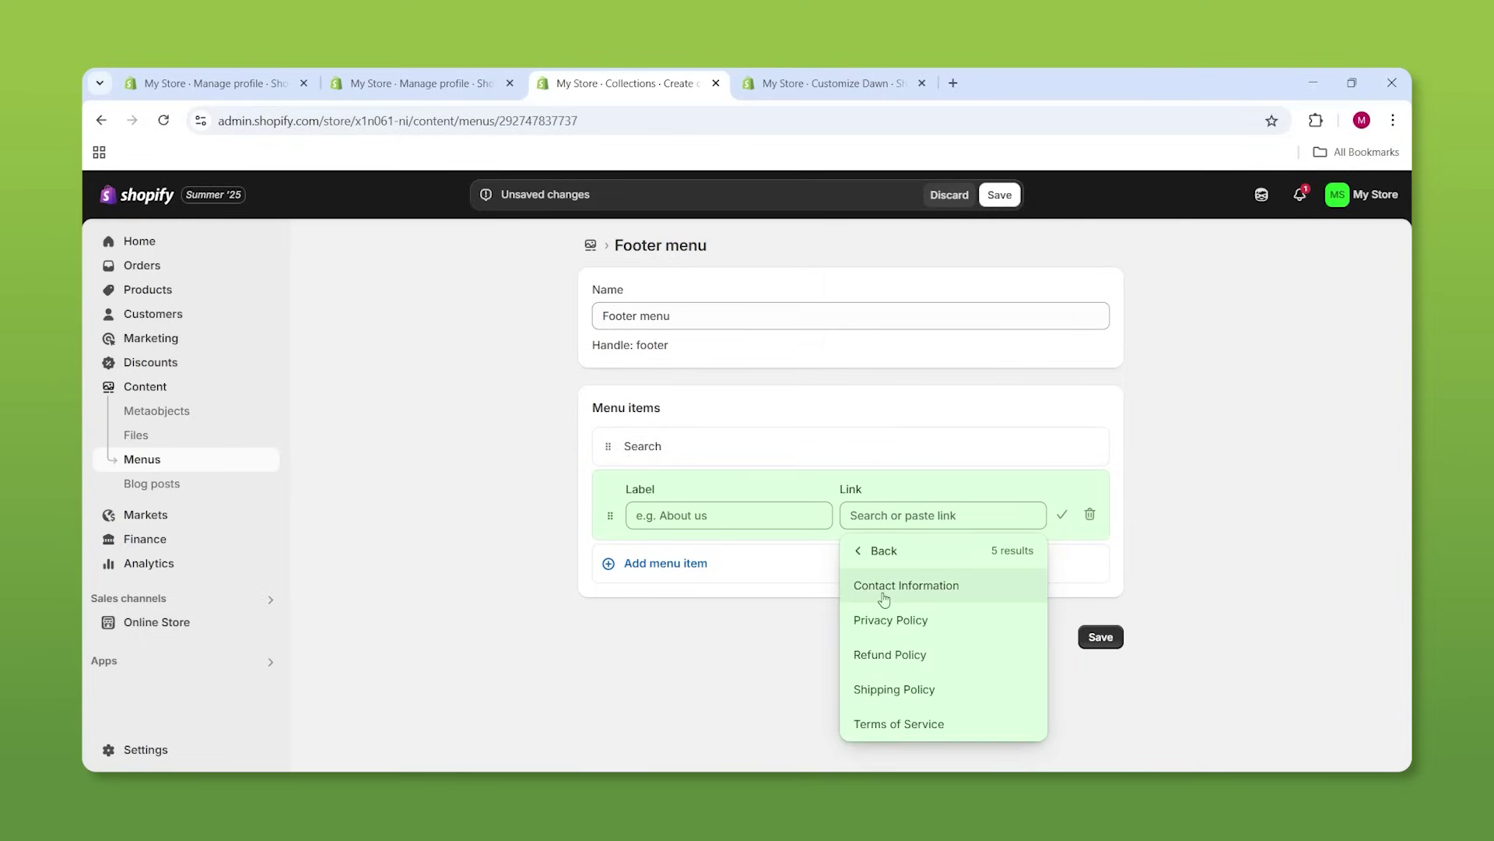
click(885, 596)
click(1100, 637)
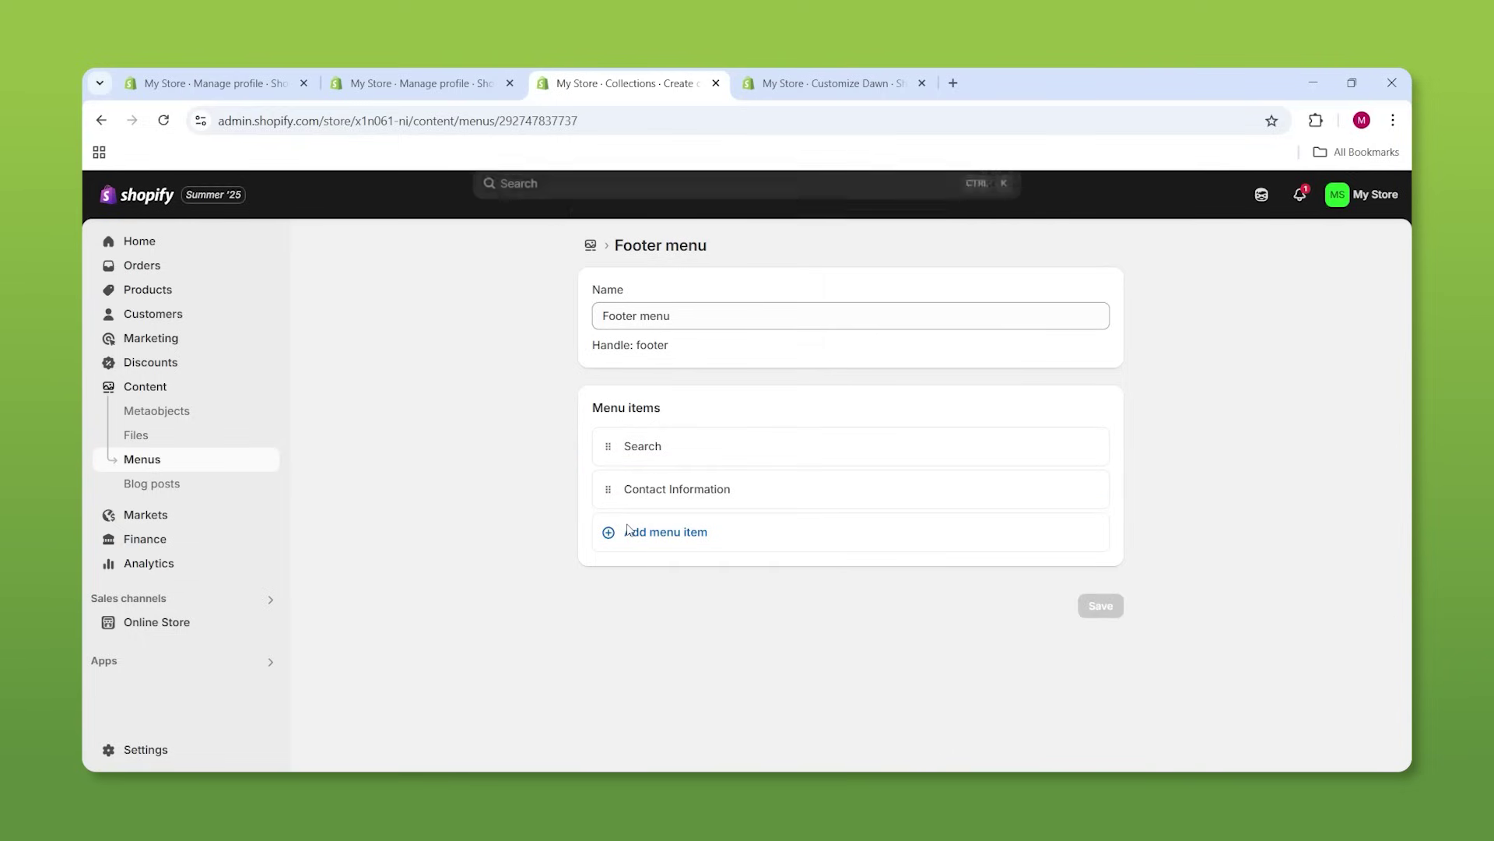
Add a Footer menu item linking to the Shipping Policy and save the menu
click(627, 532)
click(930, 558)
scroll(902, 467, down, 2)
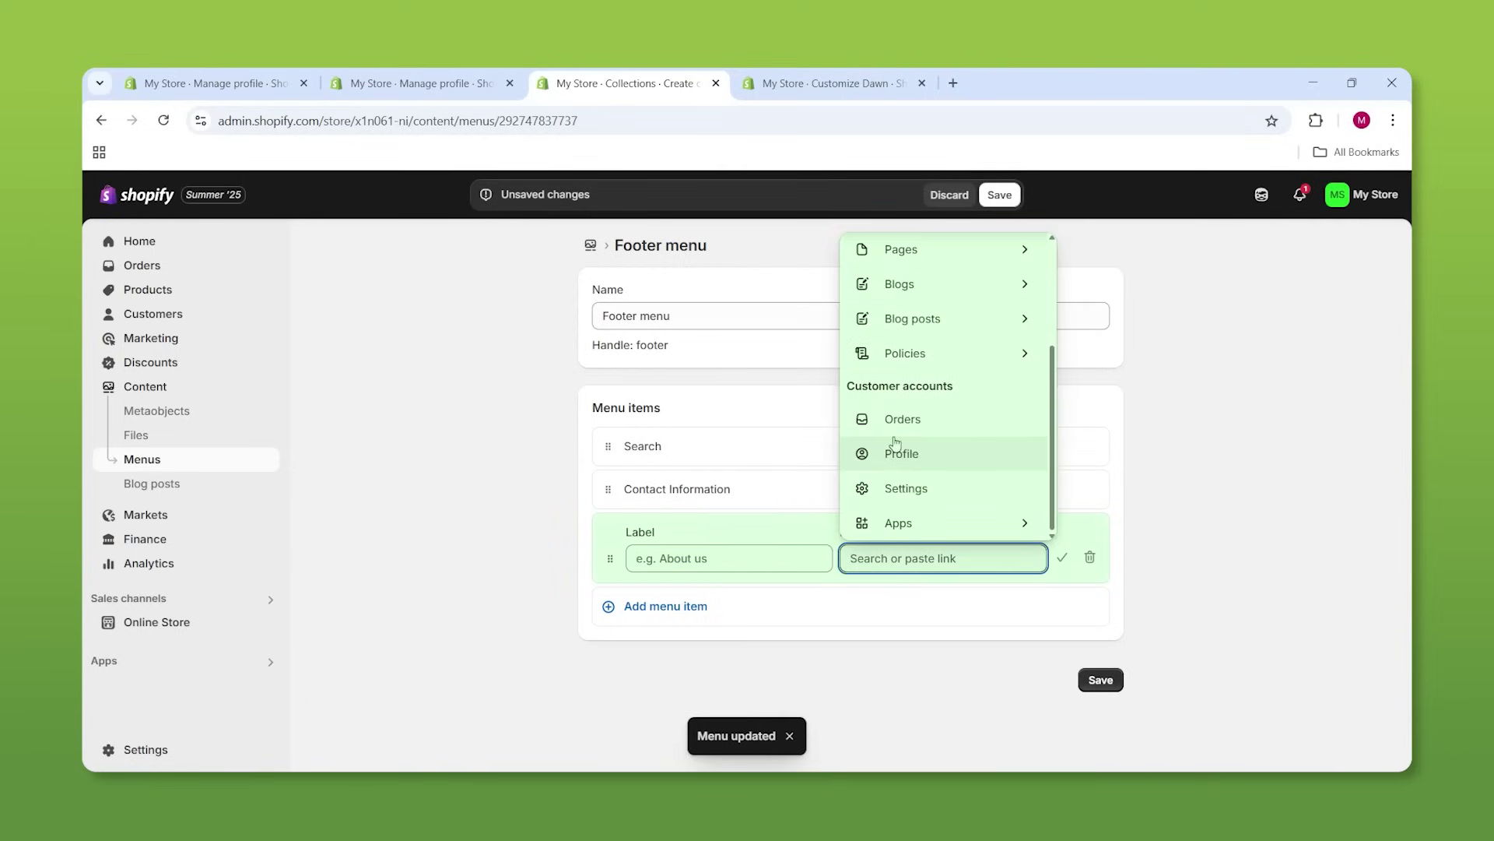
click(906, 353)
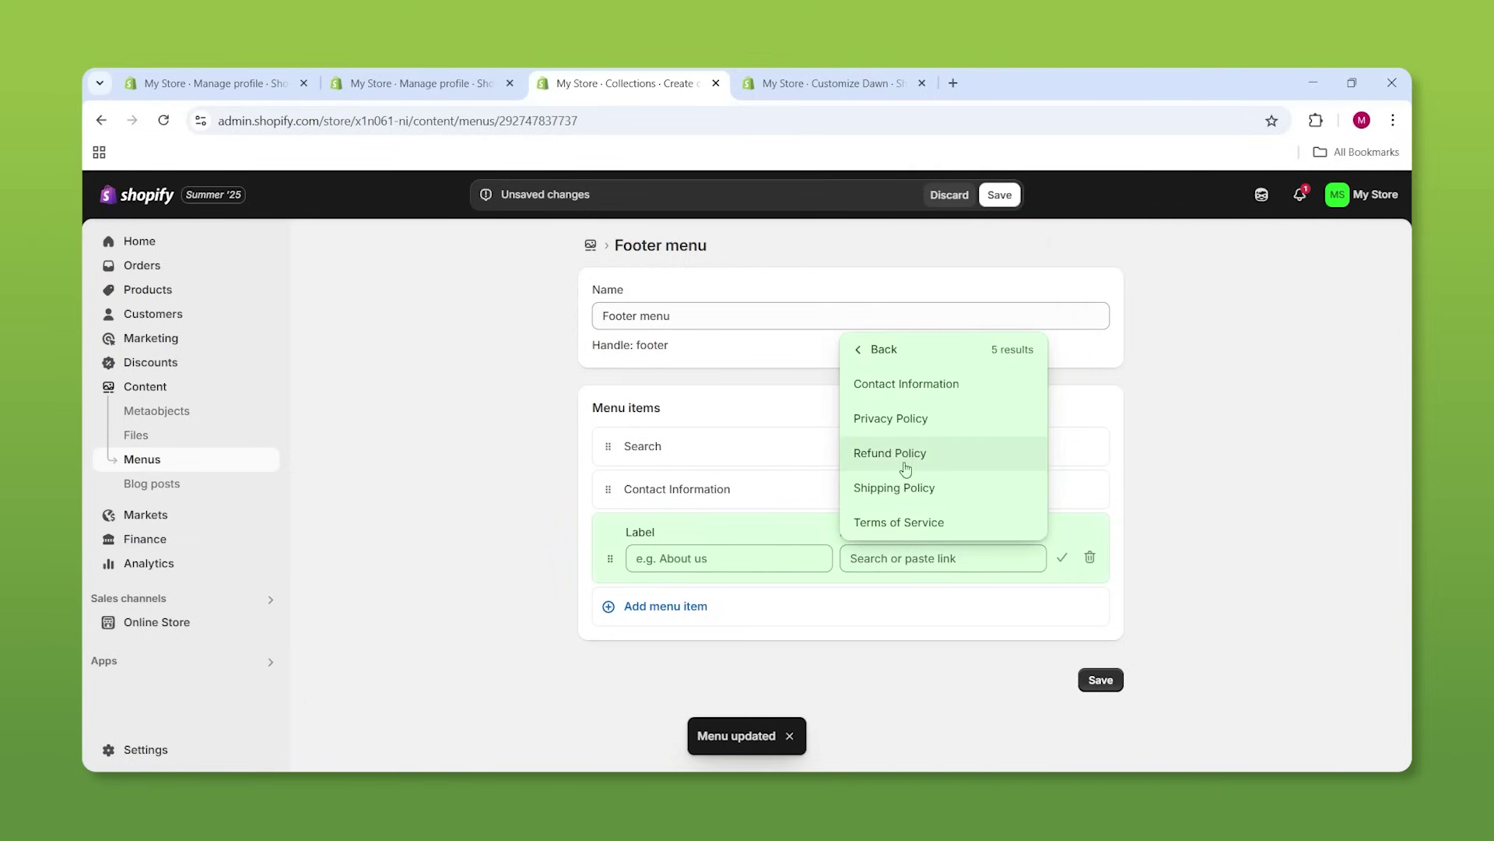
click(897, 487)
click(1100, 679)
Switch to the Dawn theme editor and view the privacy policy page through its link in the footer preview
key(ctrl+Tab)
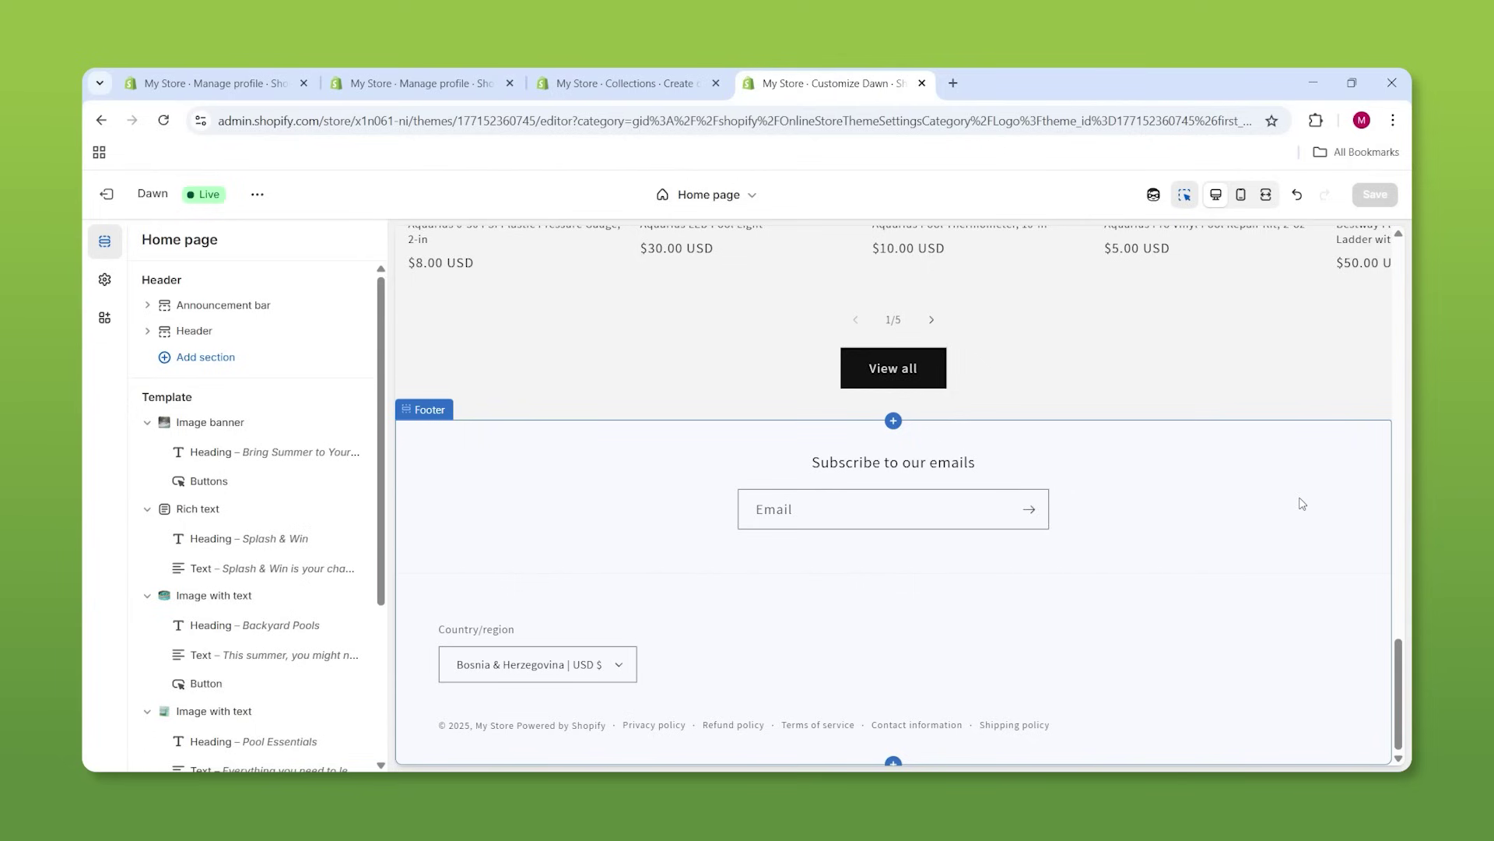
click(653, 730)
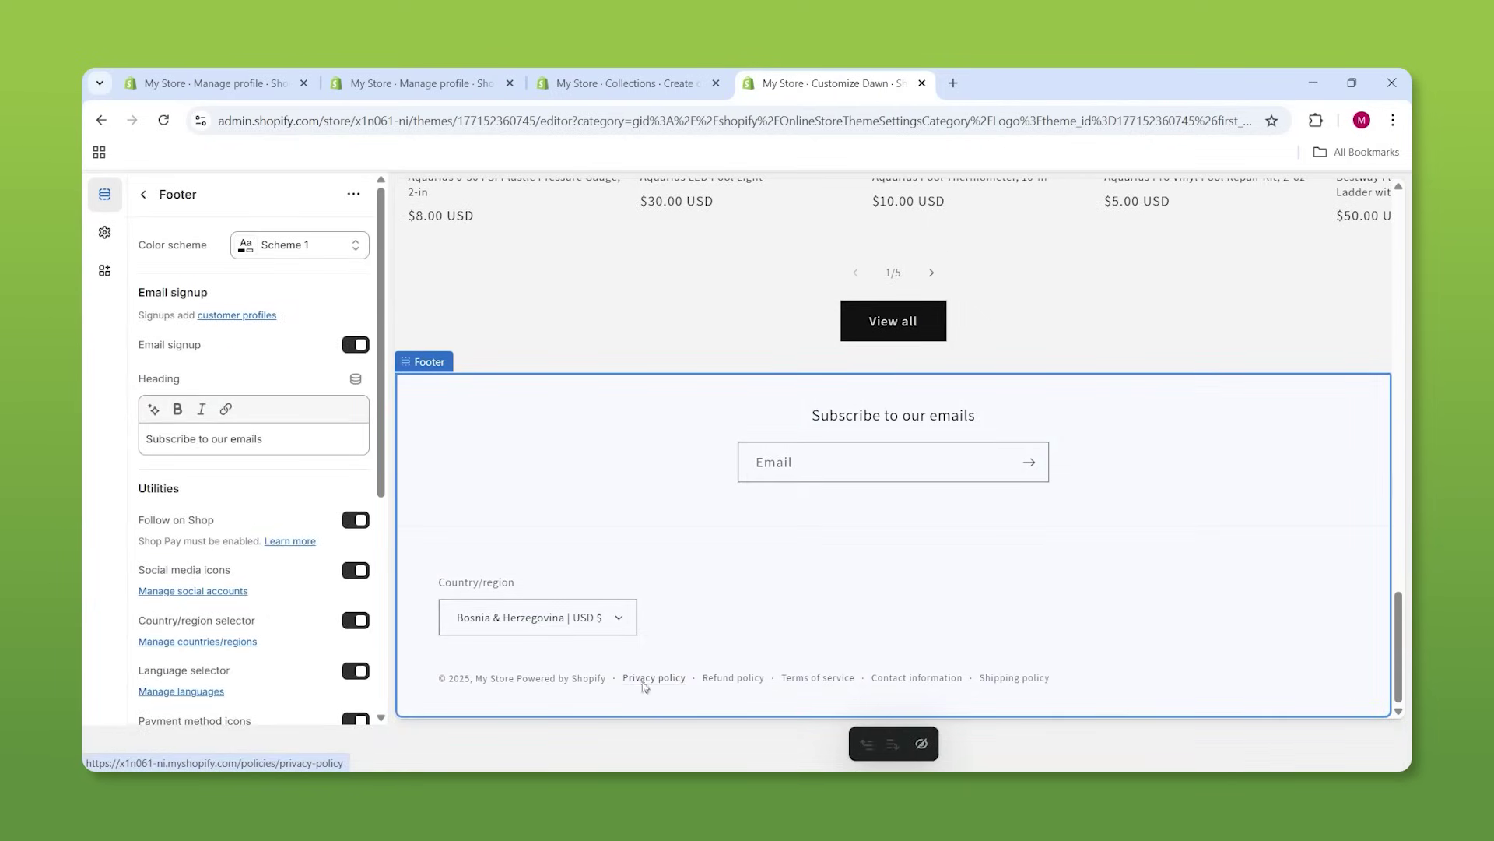
click(642, 682)
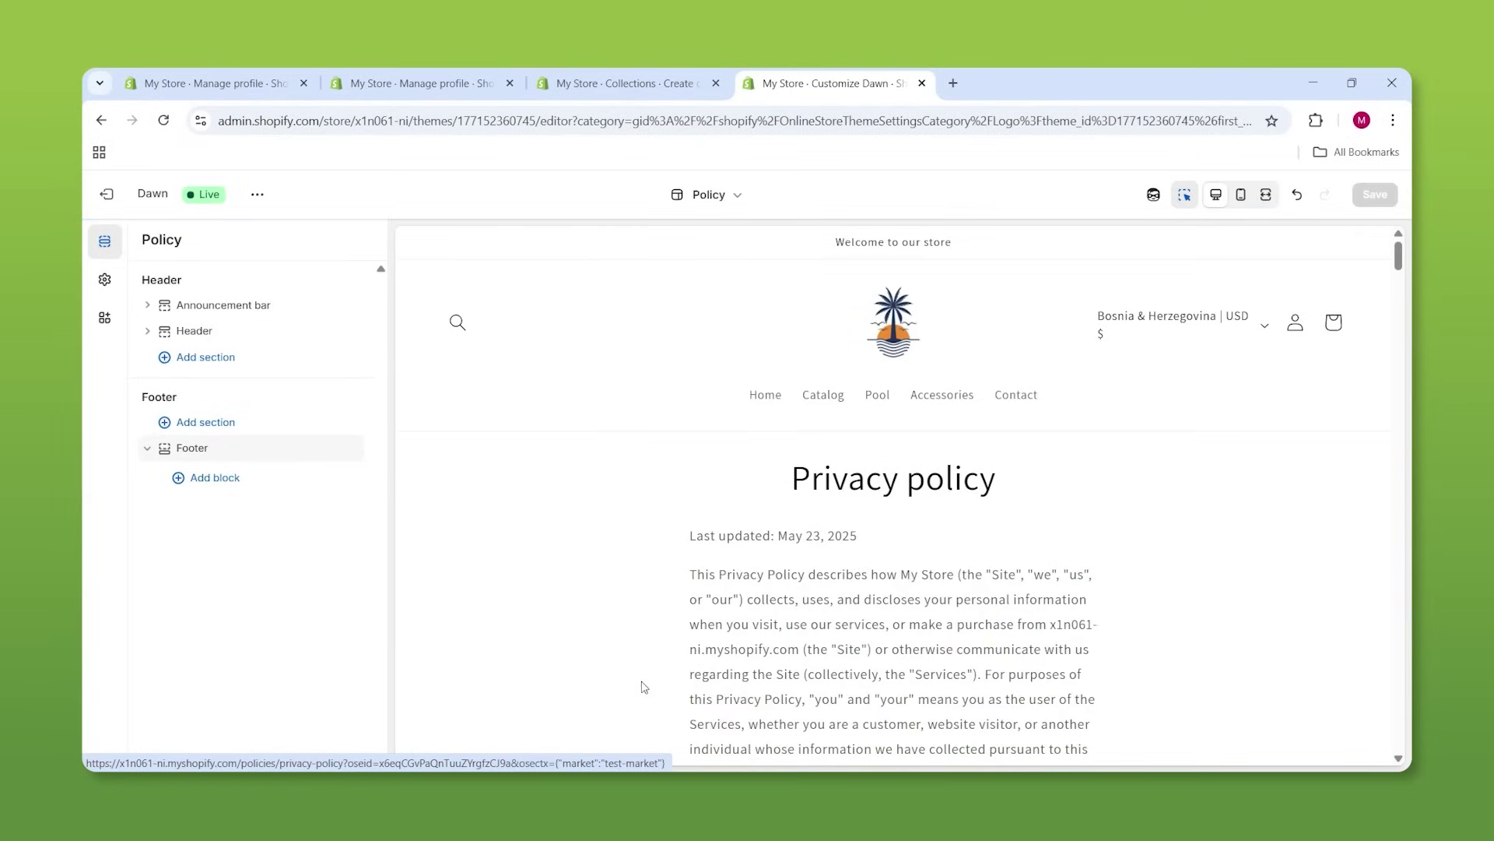
scroll(804, 490, down, 2)
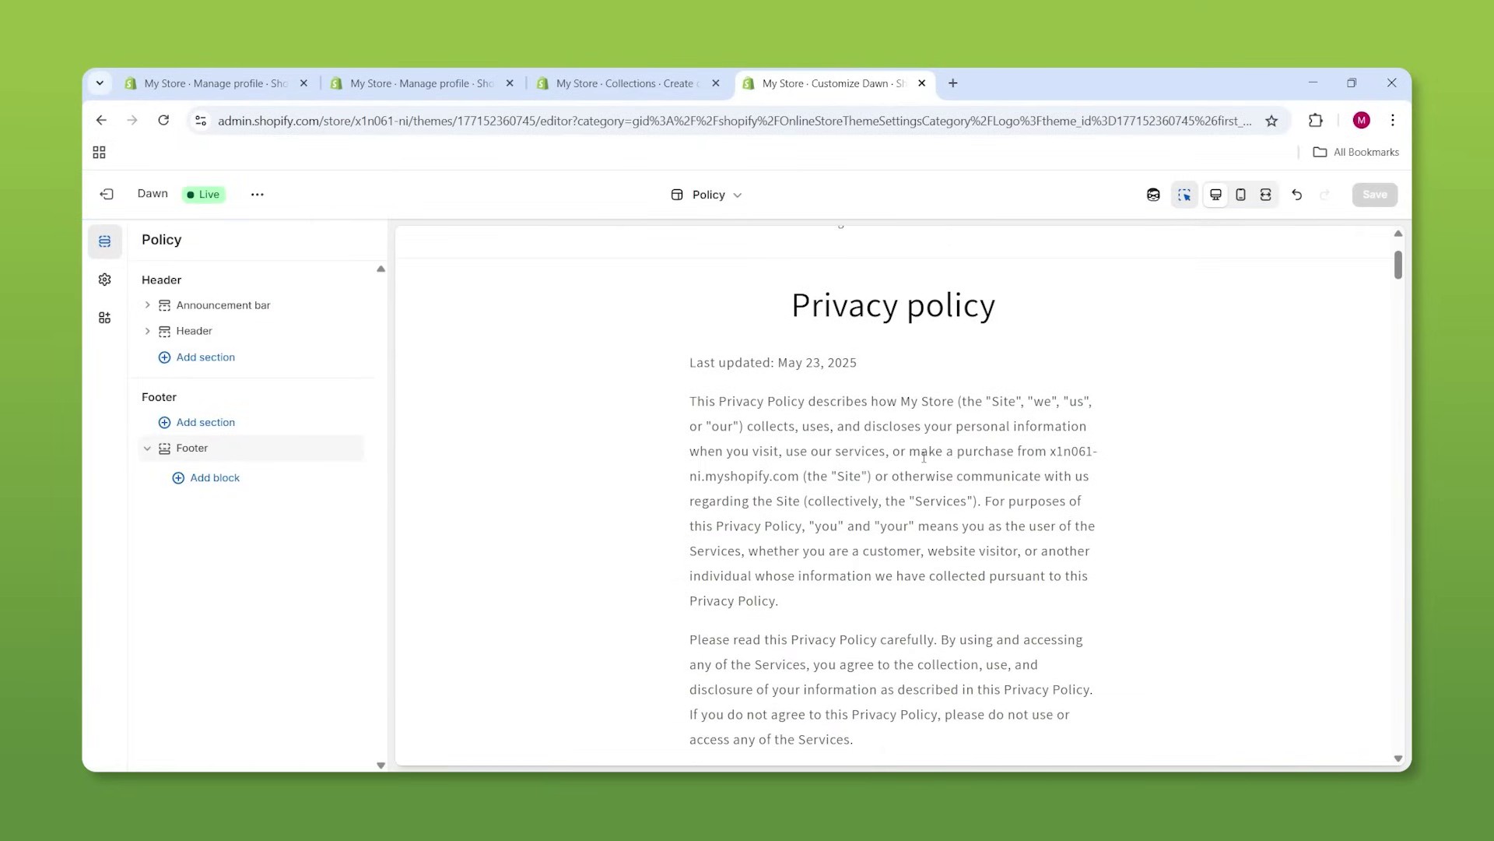
scroll(925, 457, up, 2)
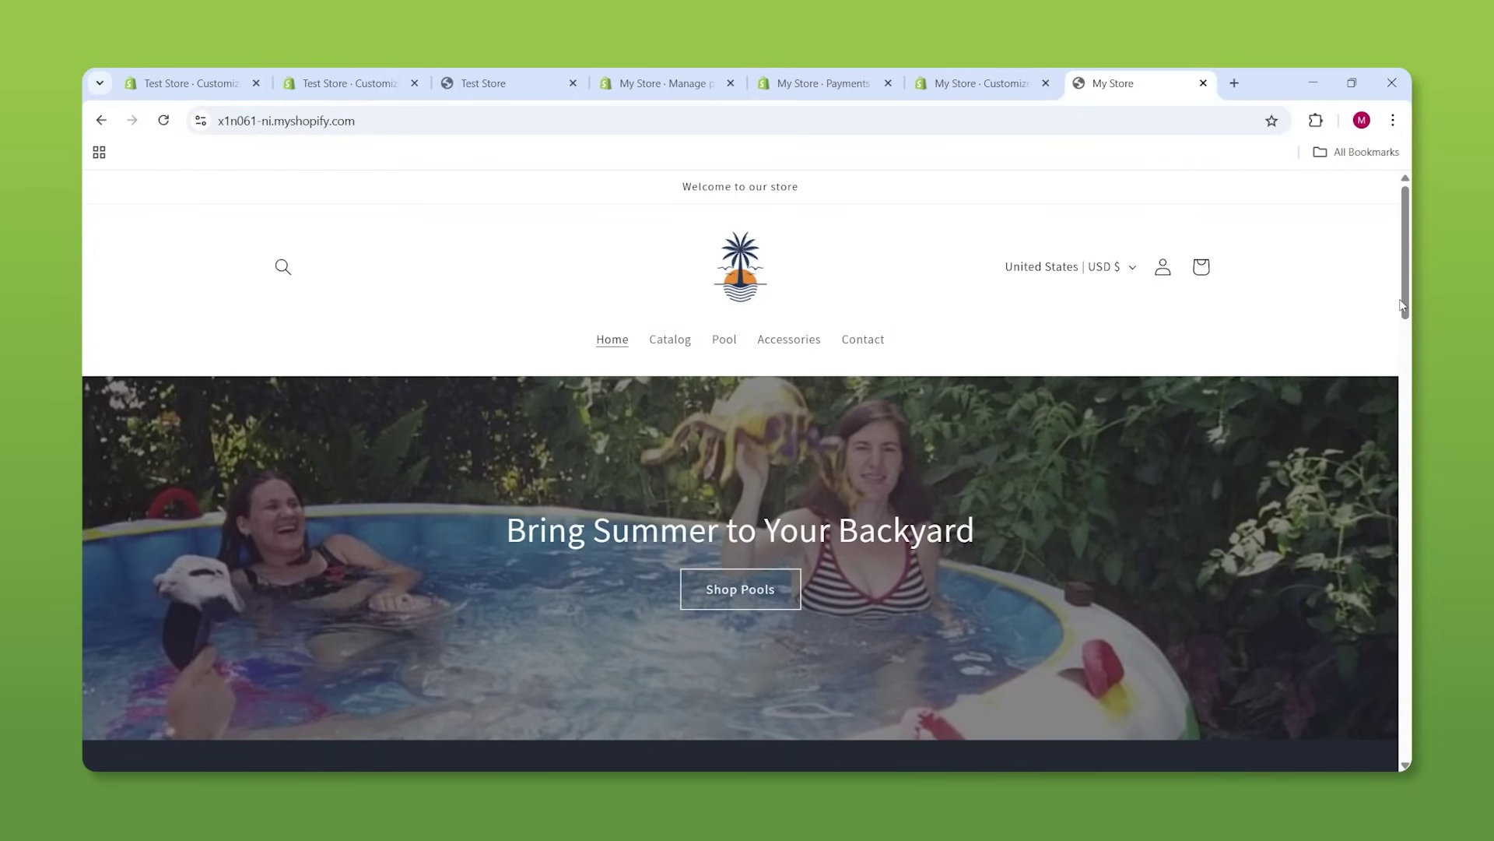
On the live storefront, open the Pool collection from the Backyard Pools section and add the Saluspa Glacier Dip ice bath pod to the cart
scroll(1185, 323, down, 7)
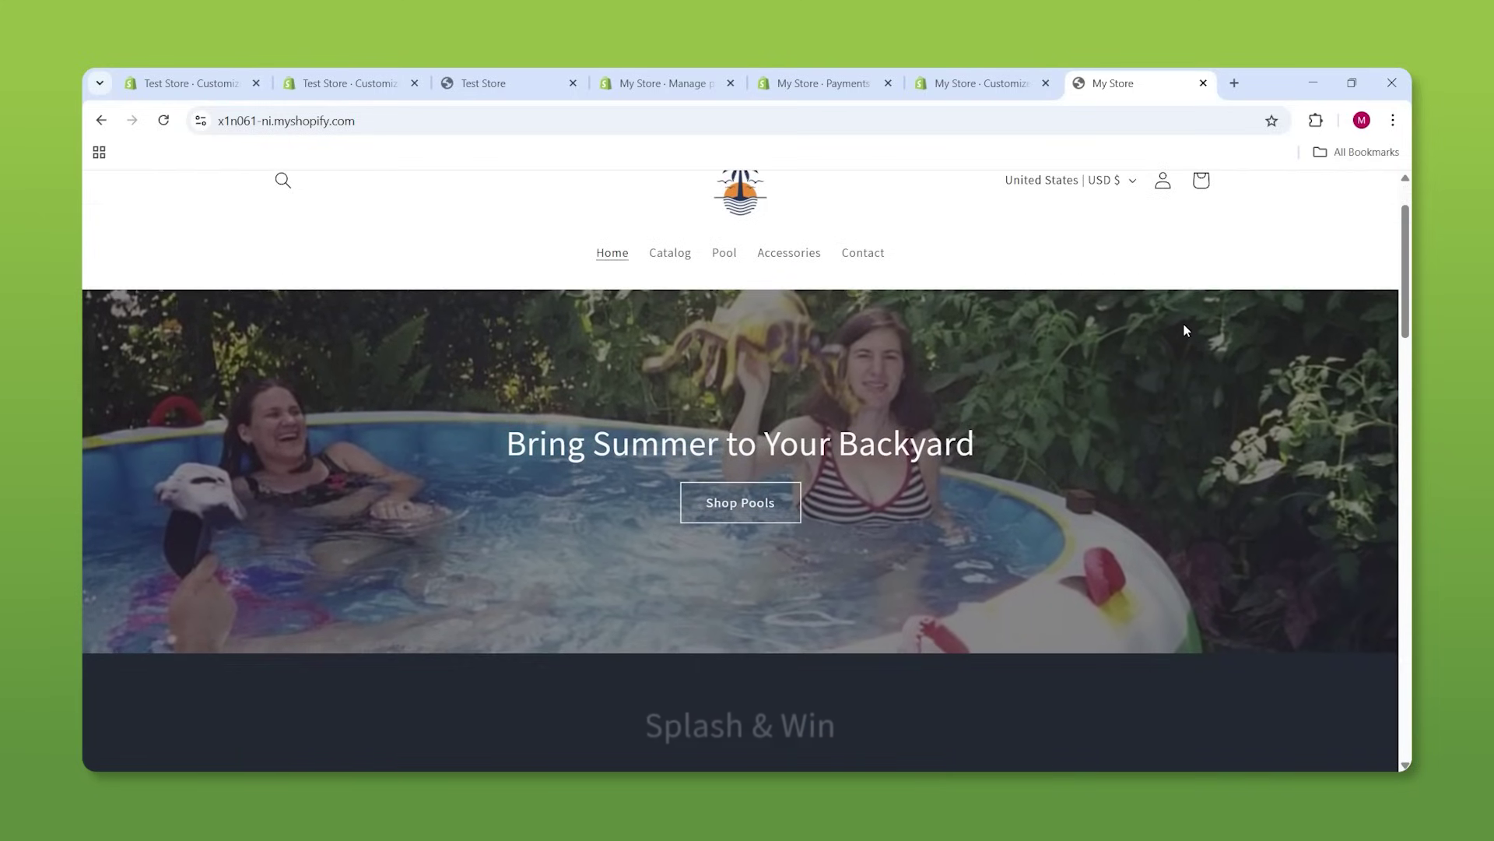
scroll(1192, 311, down, 2)
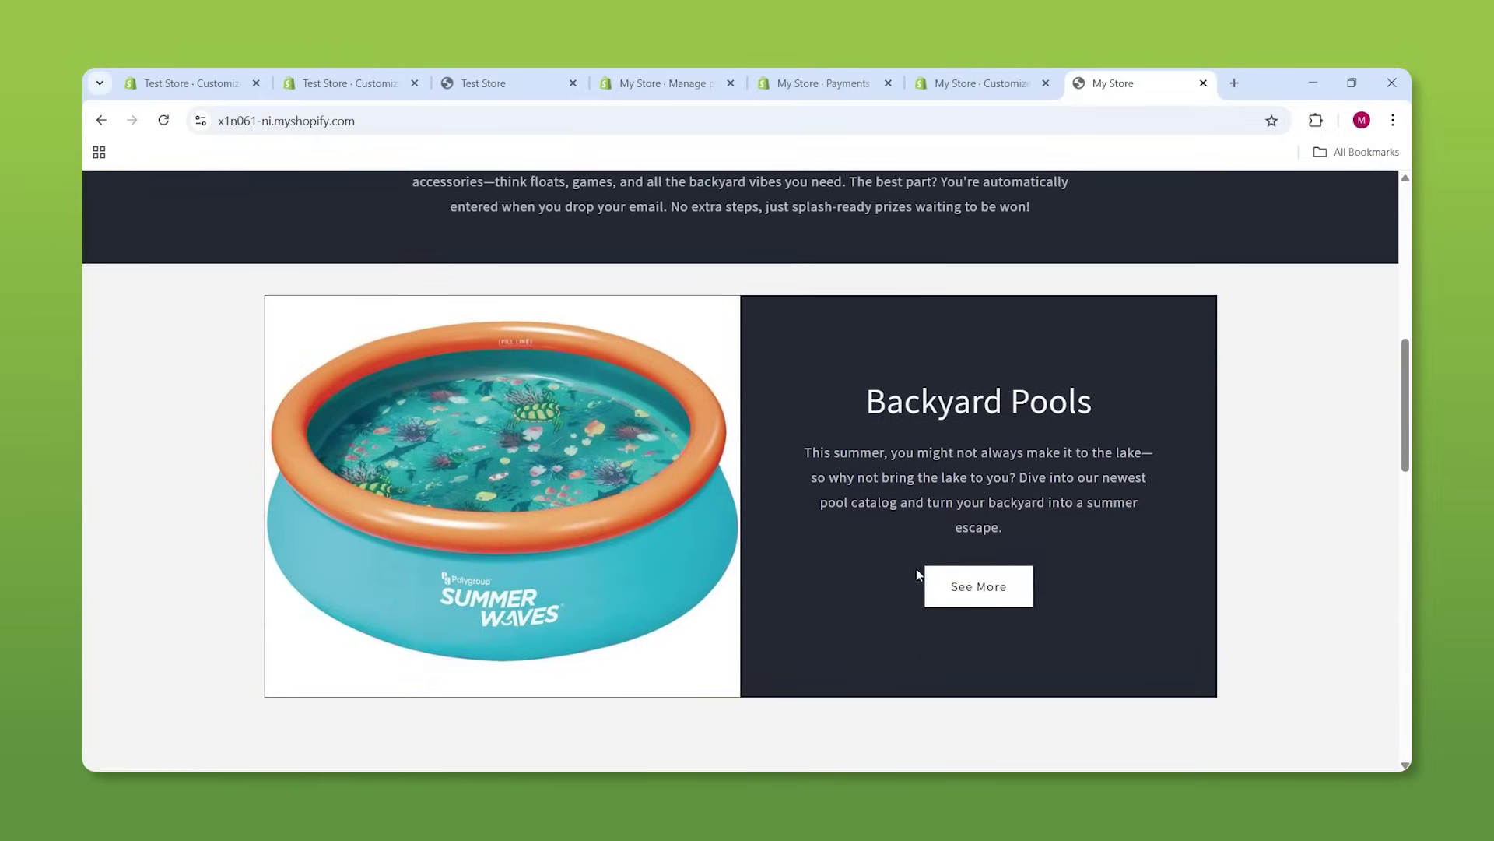
click(939, 587)
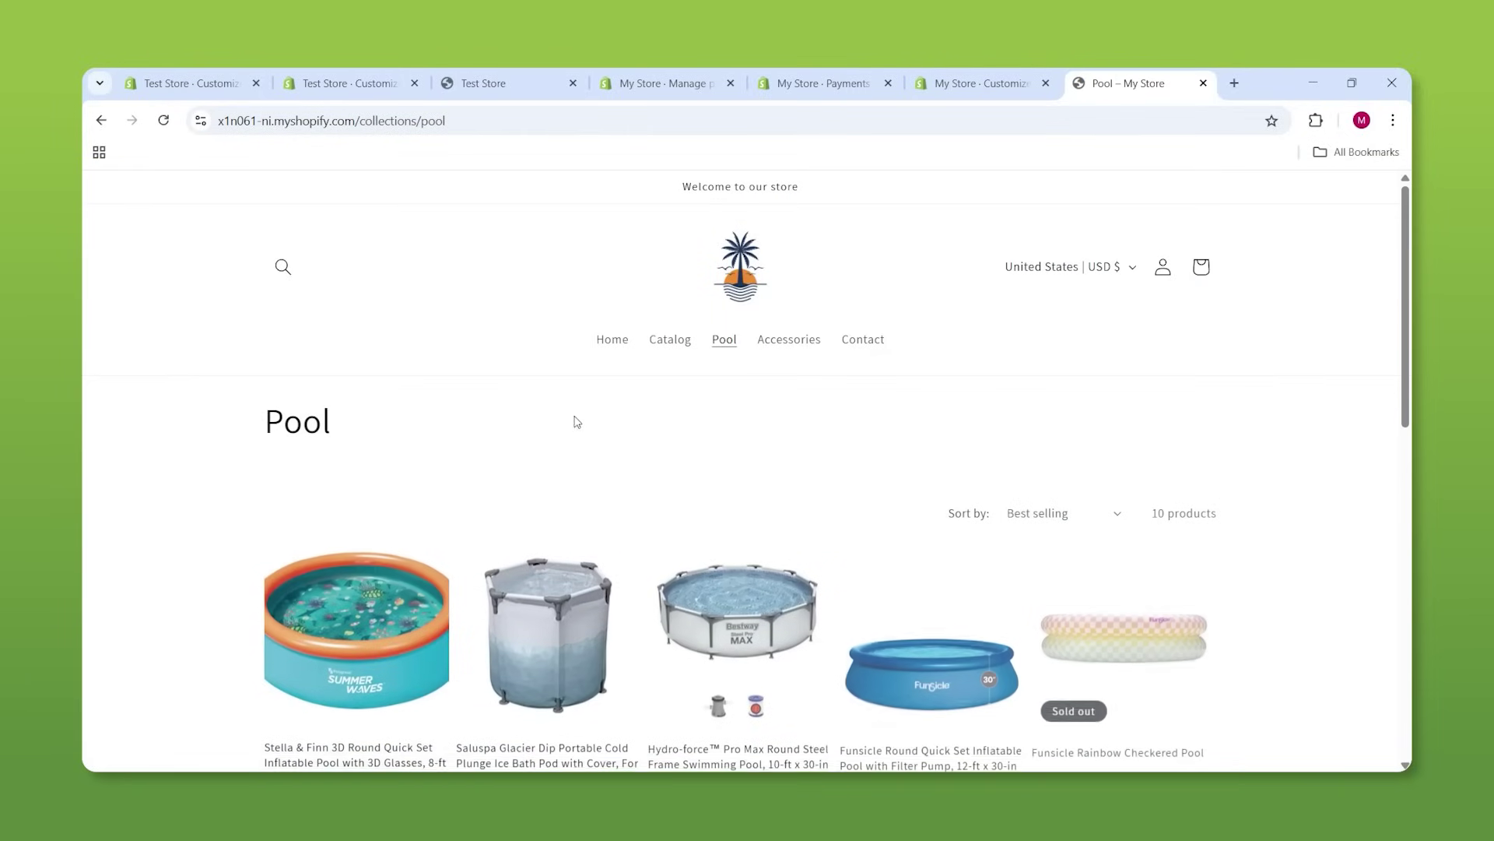
scroll(534, 600, down, 3)
click(526, 611)
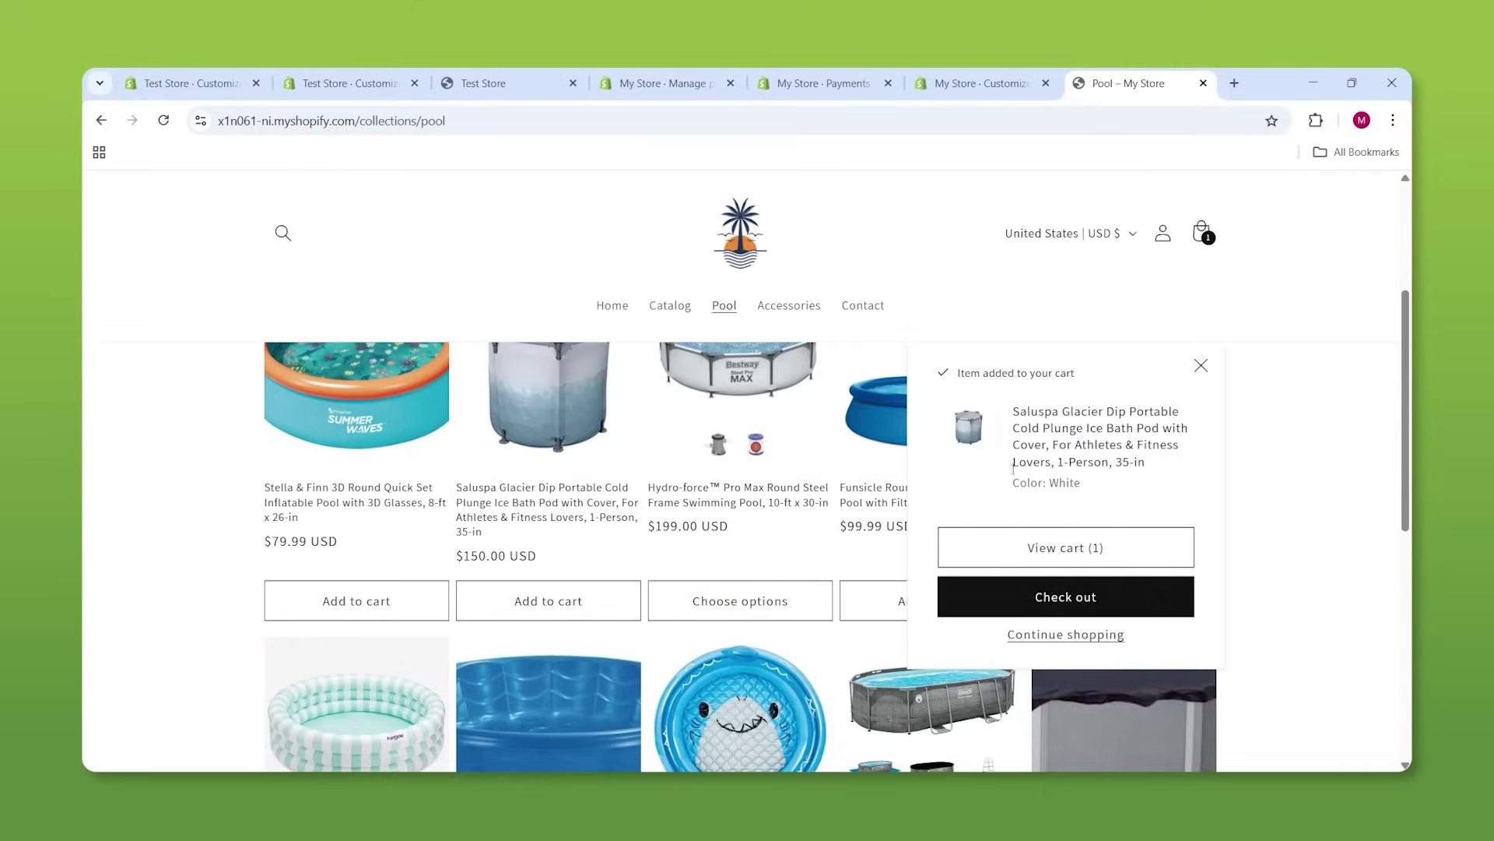
View the cart, test raising and lowering the ice bath pod's quantity back to 1, and try to check out
click(1047, 554)
scroll(963, 504, down, 2)
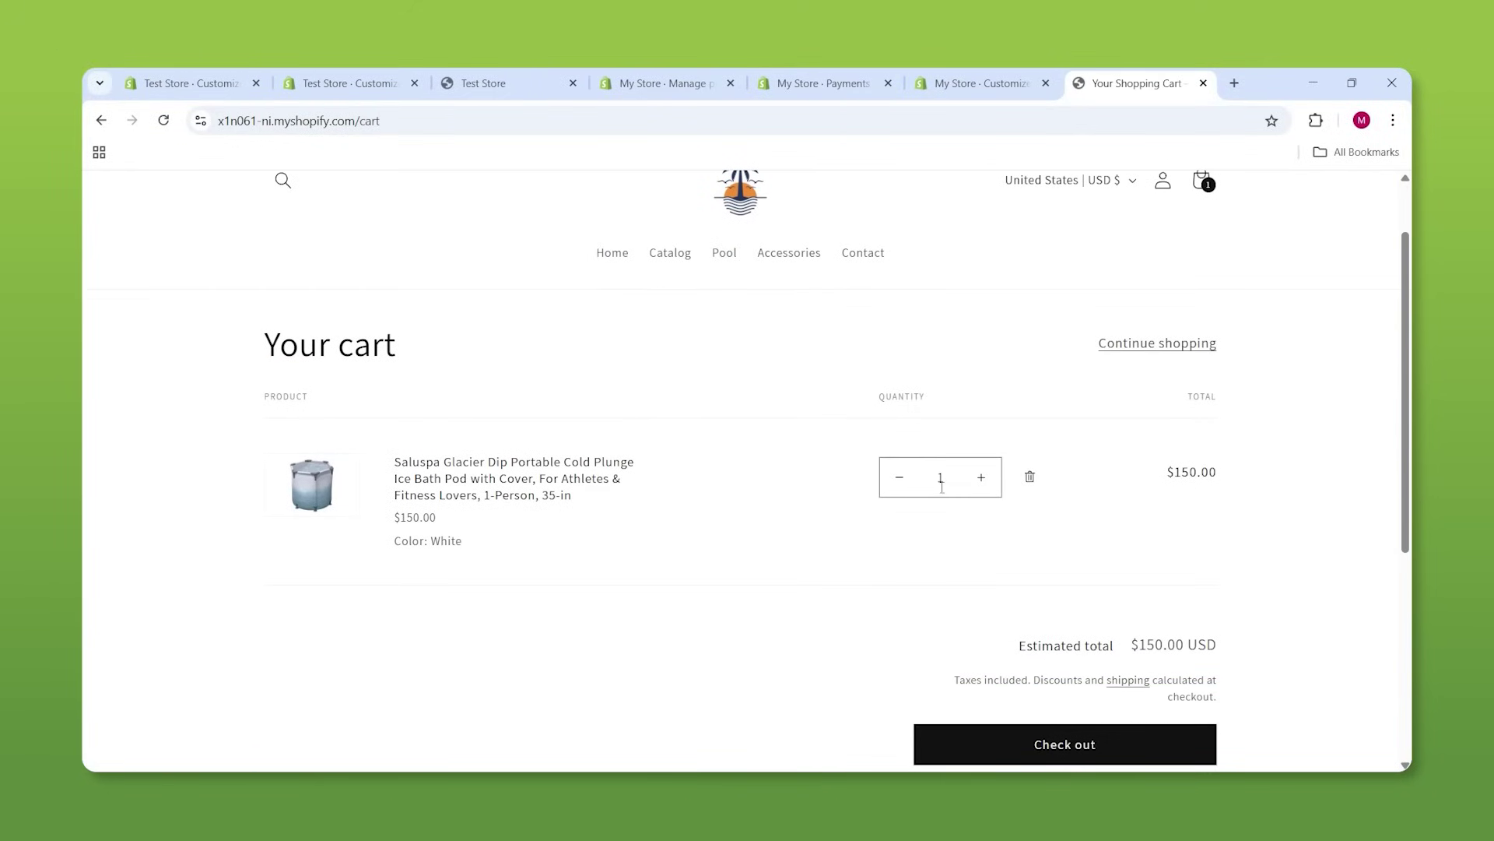
click(981, 400)
click(907, 395)
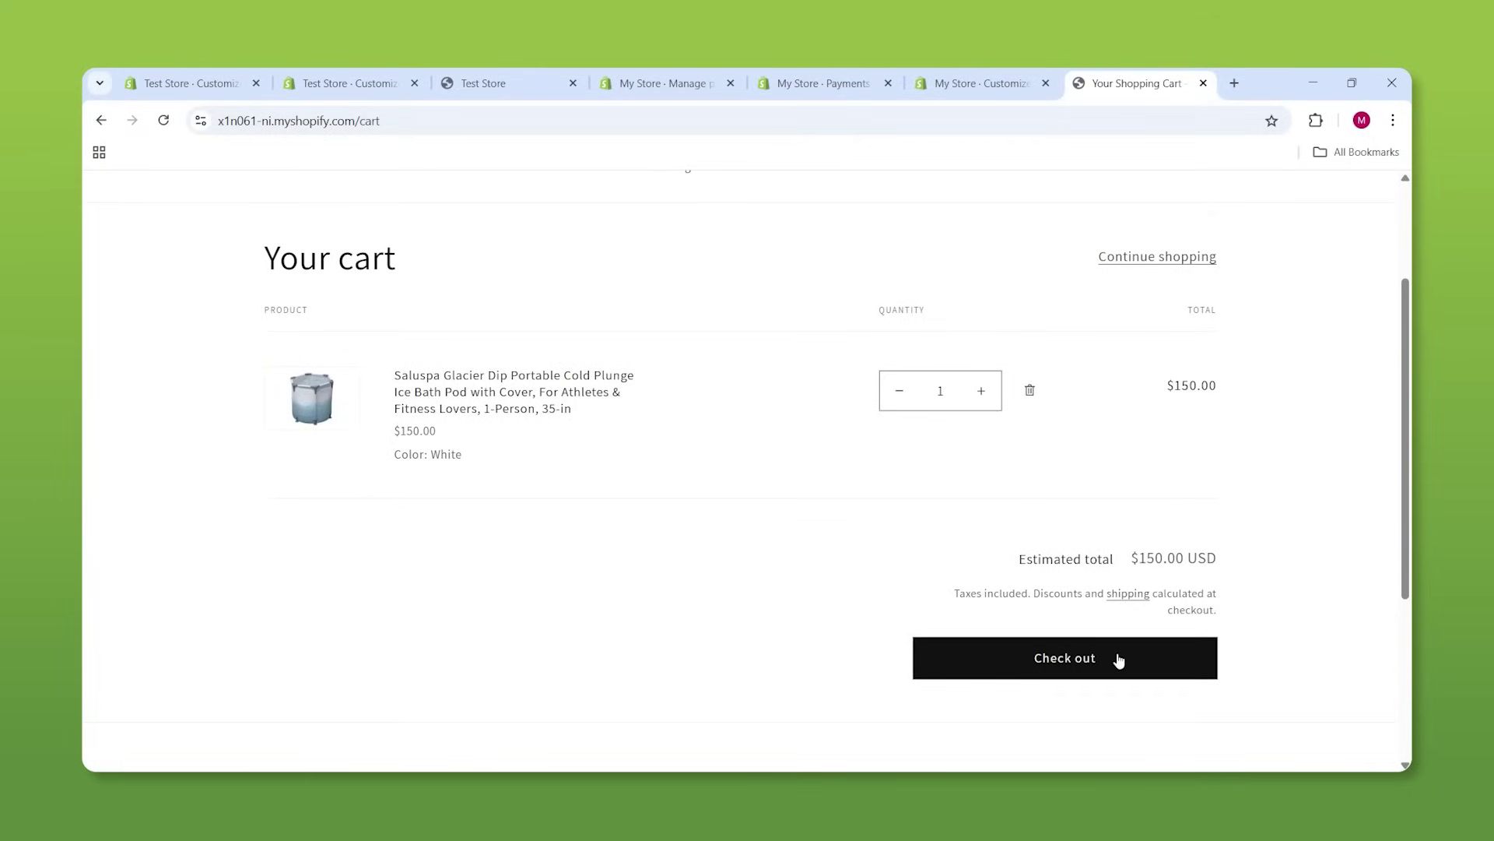
click(1118, 660)
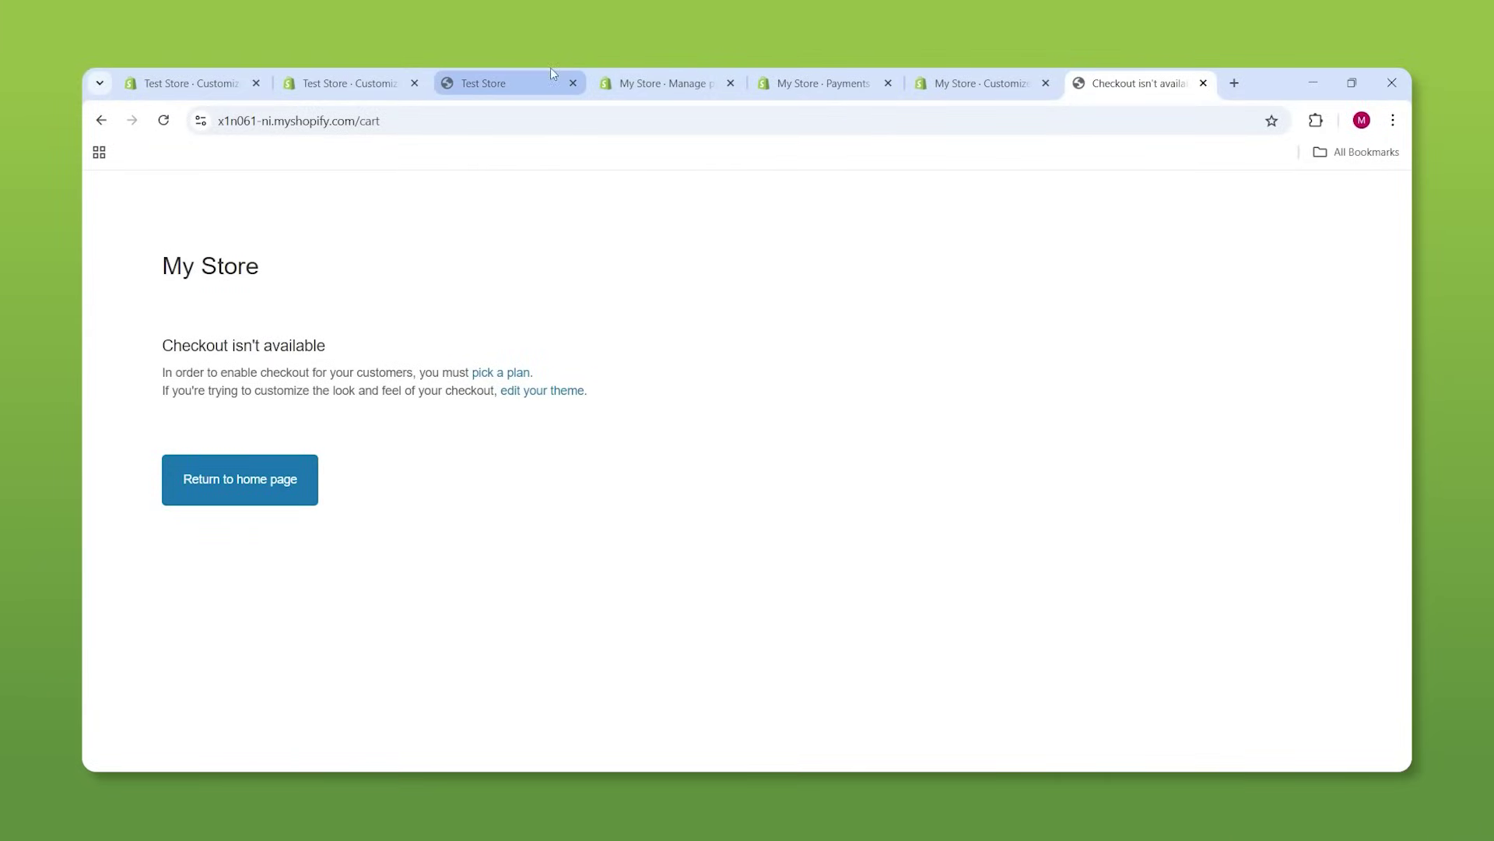
Switch to the Test Store storefront and add the Under Armor Boys' Tech 2.0 T Shirt from the Shirts collection to the cart
click(532, 84)
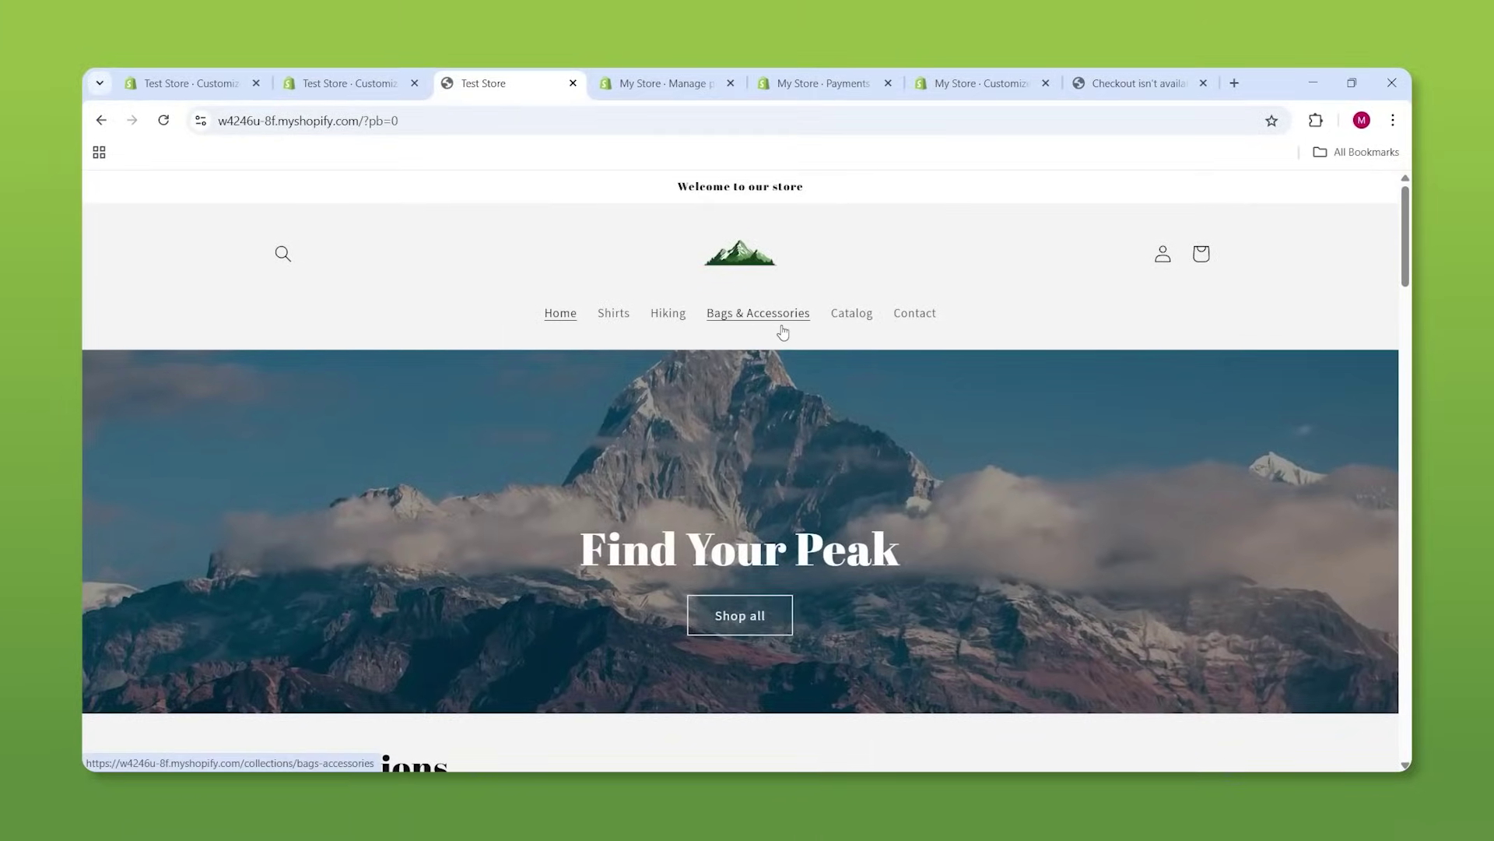
click(613, 327)
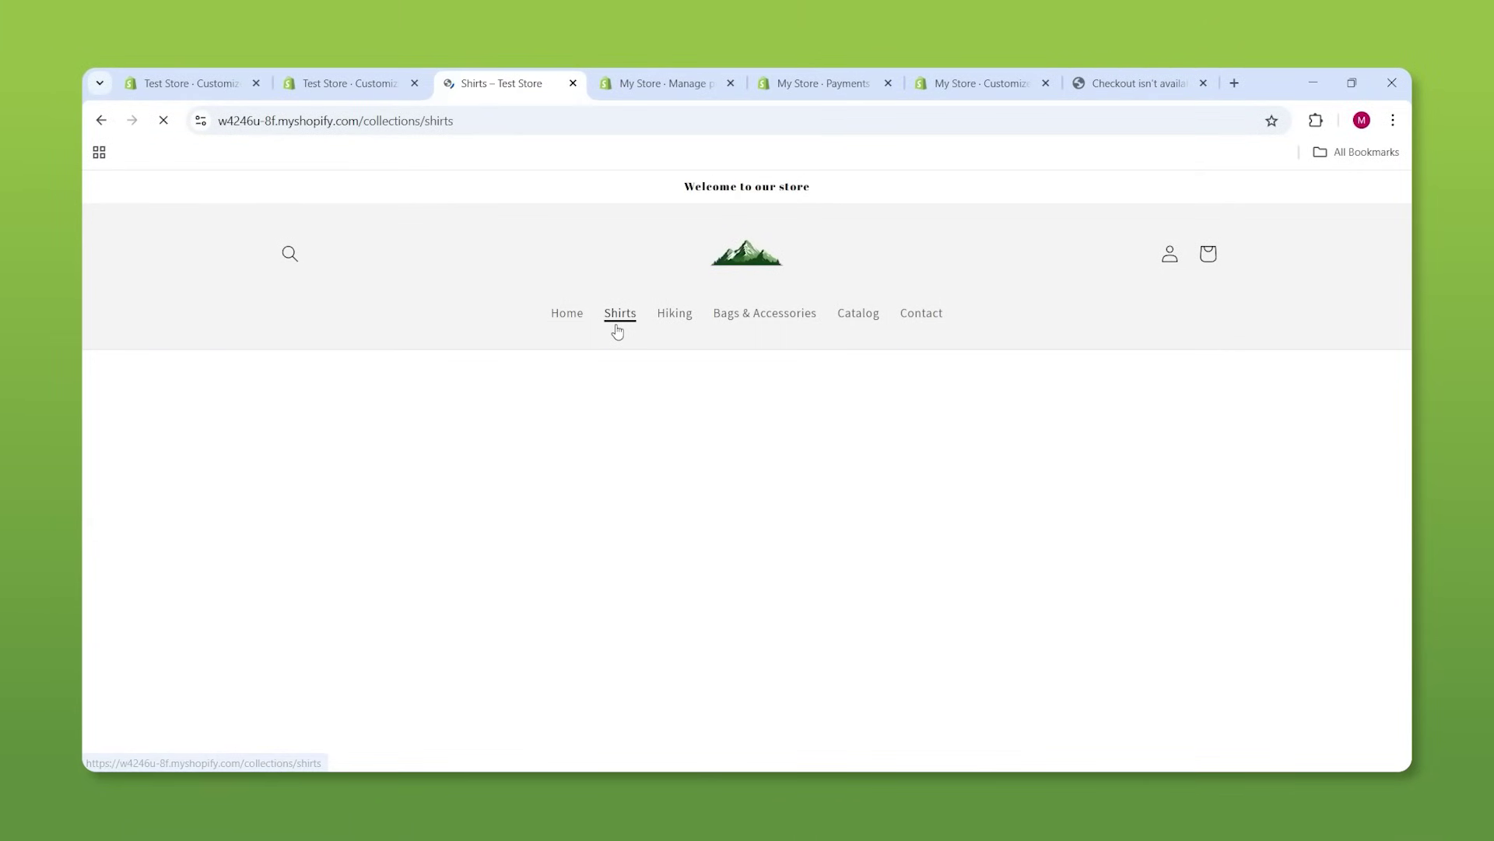
scroll(615, 351, down, 3)
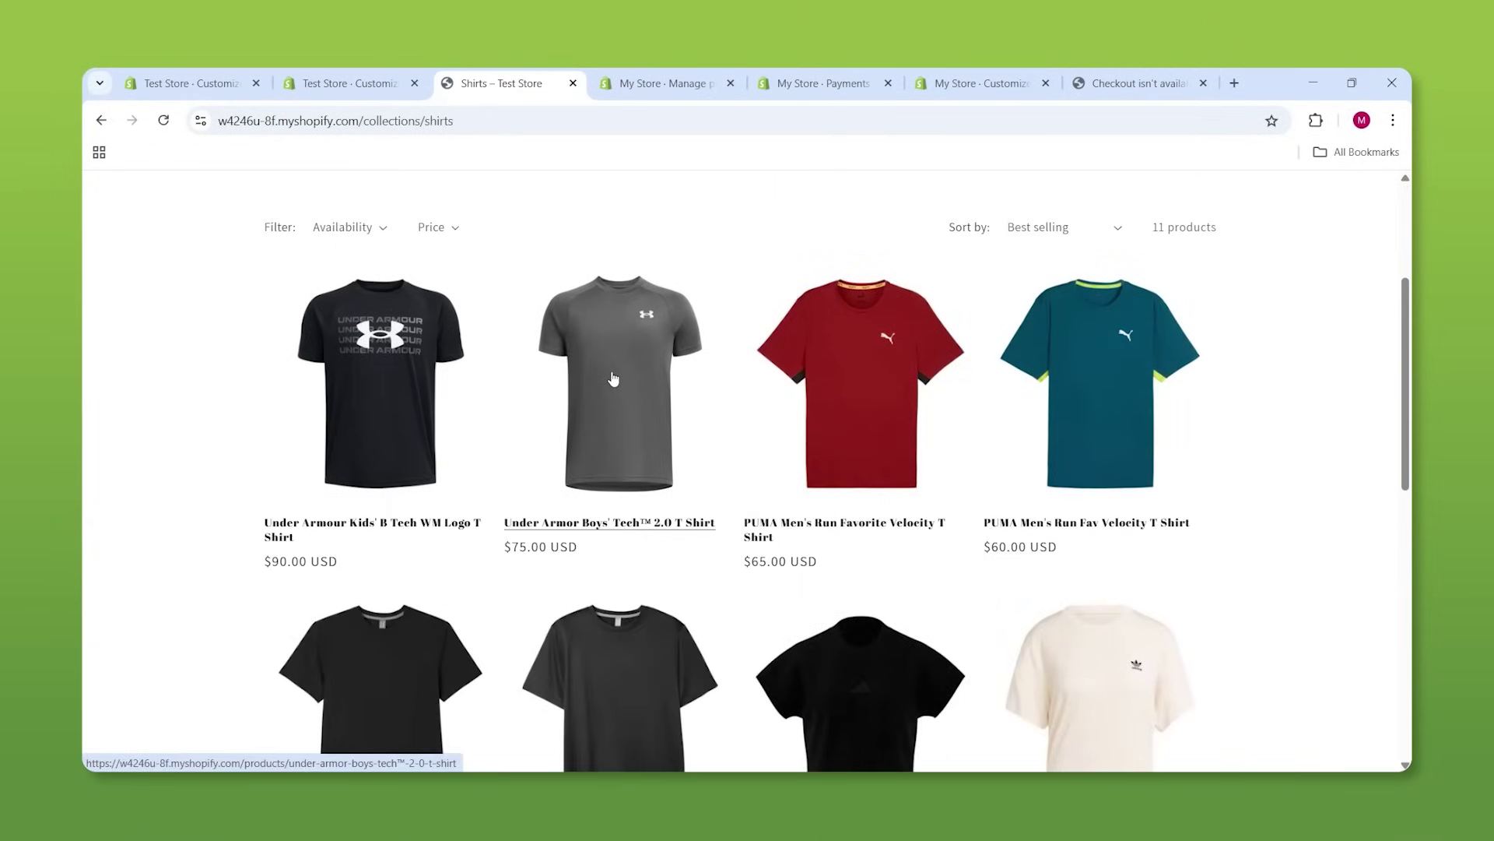
click(614, 377)
scroll(860, 335, down, 1)
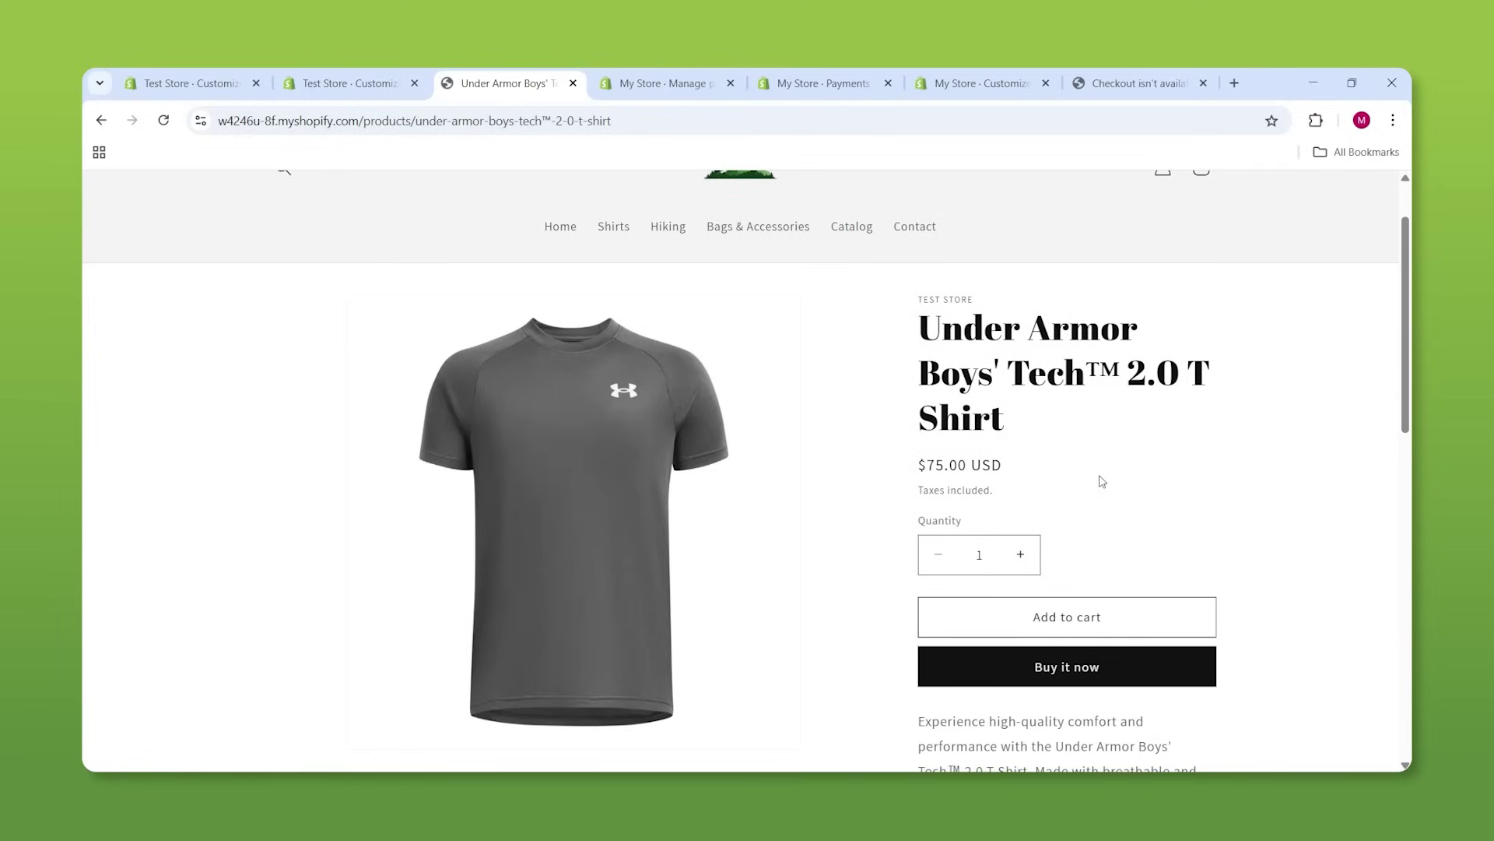
scroll(1077, 506, down, 1)
scroll(1054, 537, up, 1)
click(1090, 621)
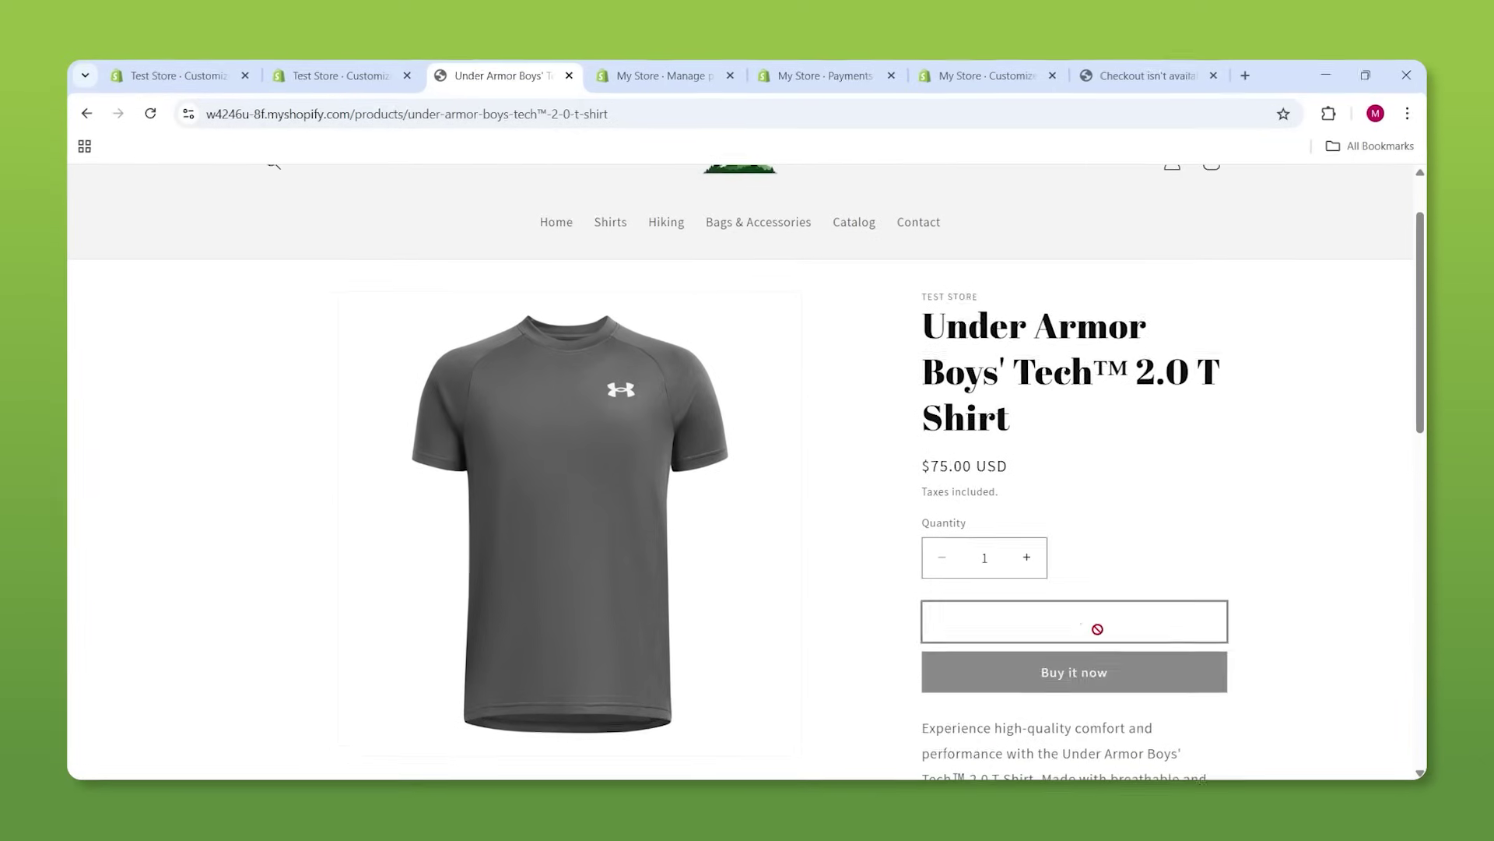
Proceed from the Test Store cart to checkout and review the contact, delivery, shipping method and payment sections
click(1114, 503)
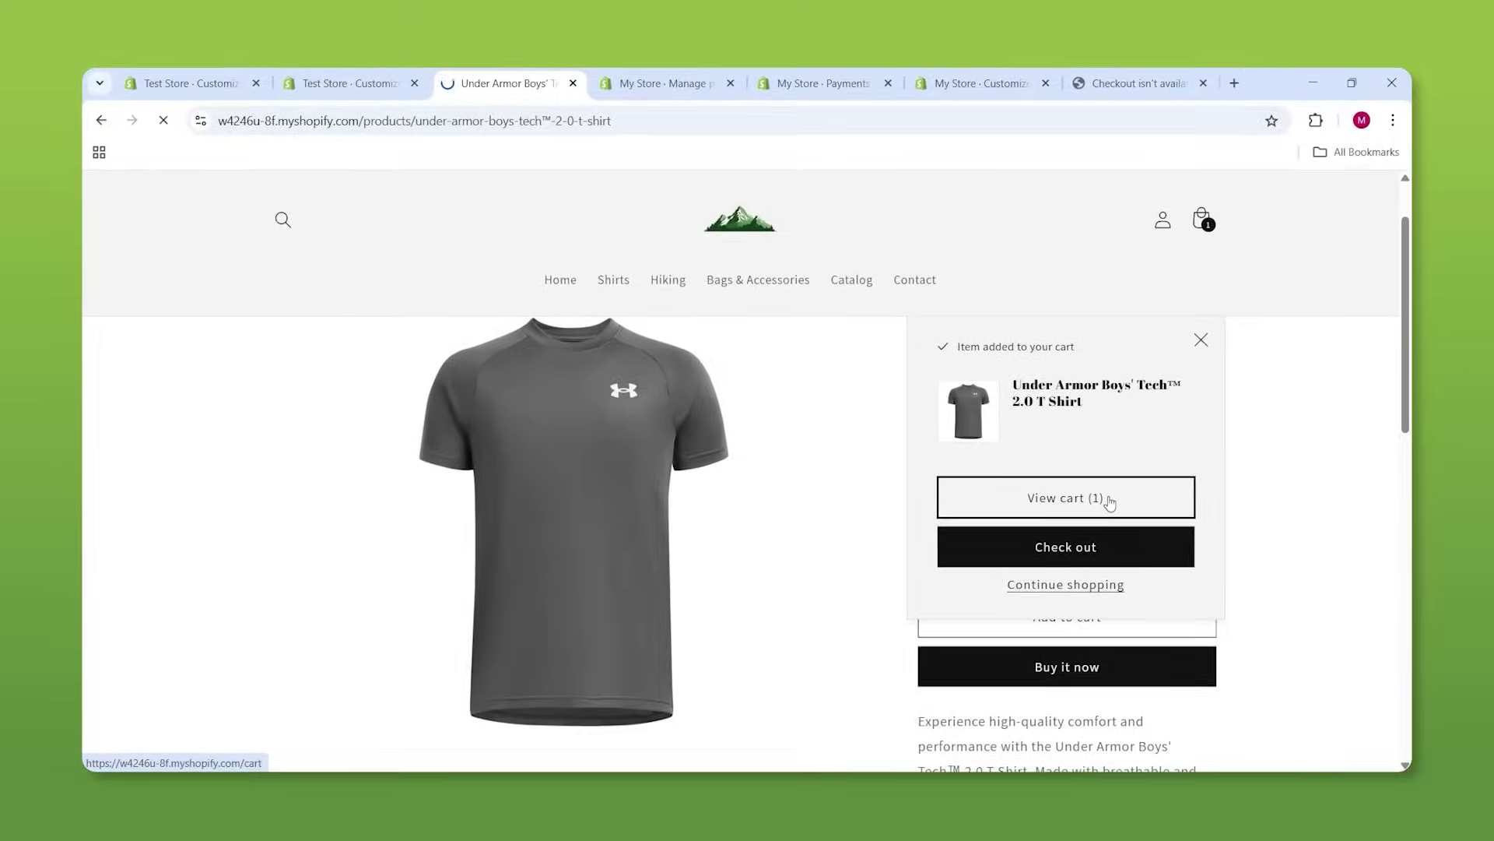
scroll(1077, 470, down, 2)
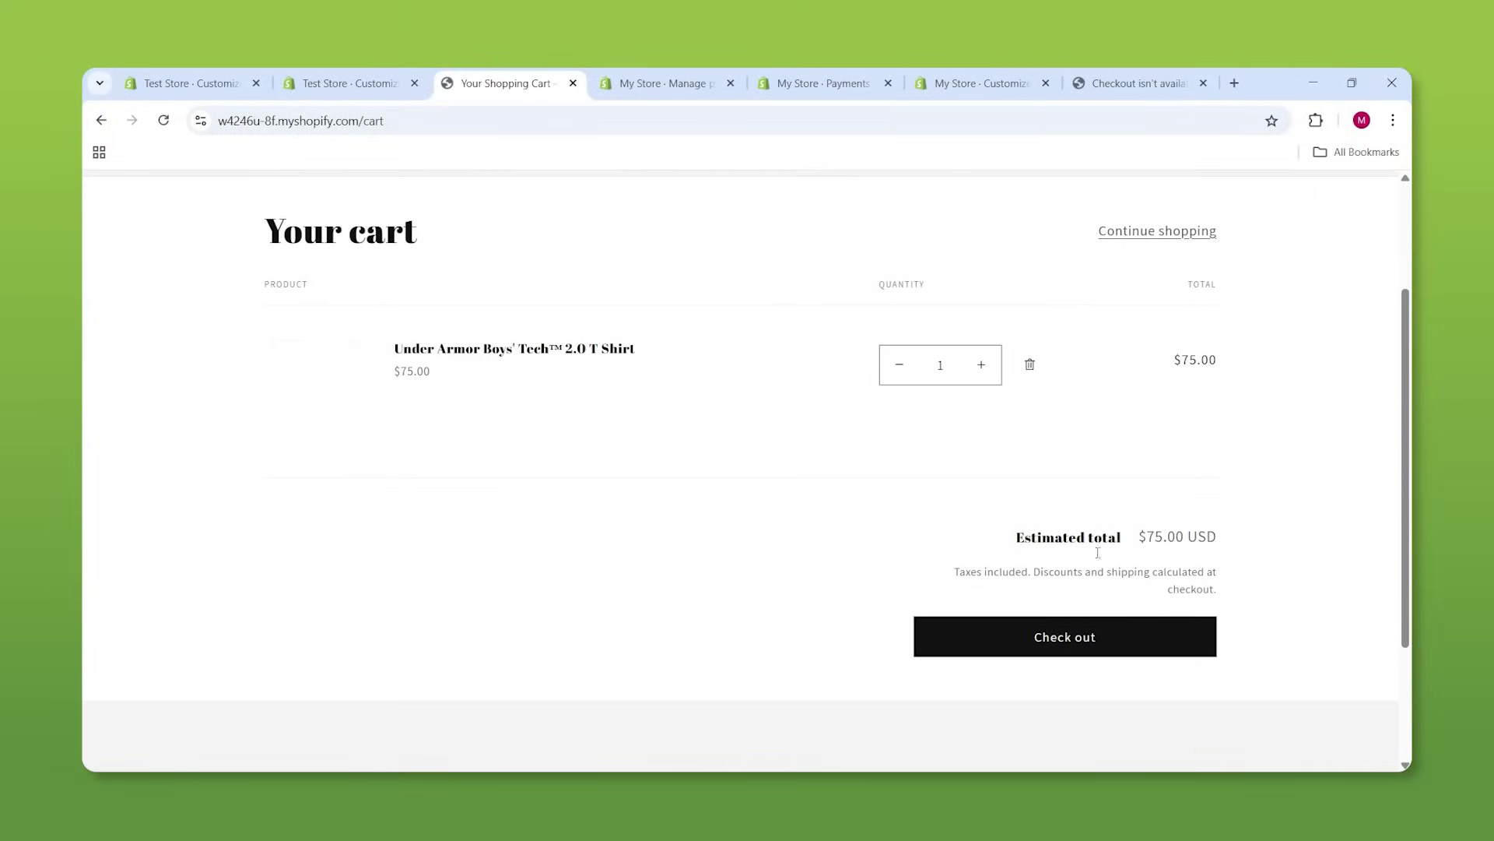
click(1092, 637)
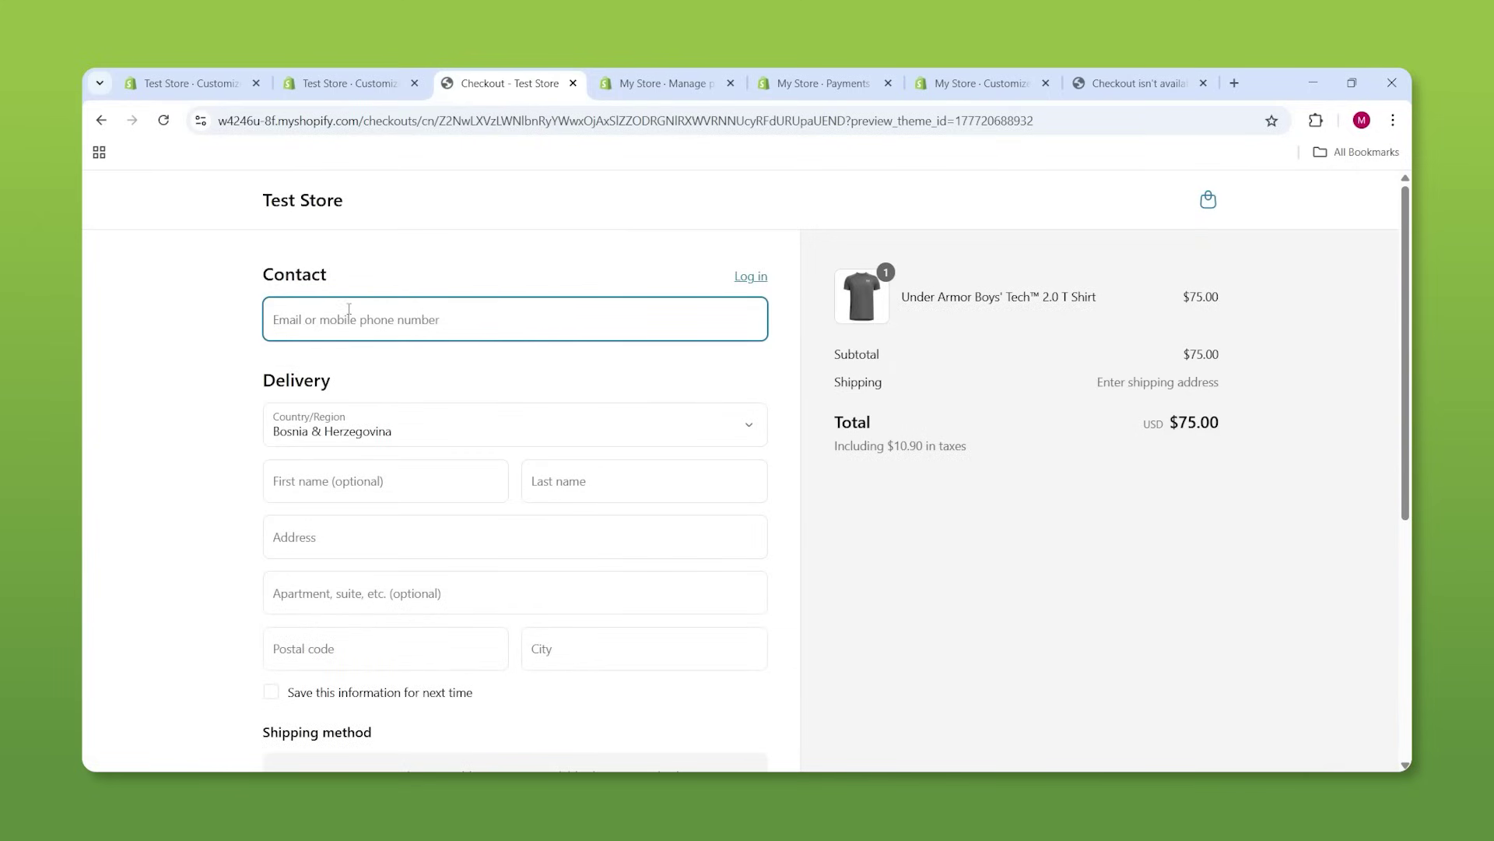
scroll(467, 544, down, 5)
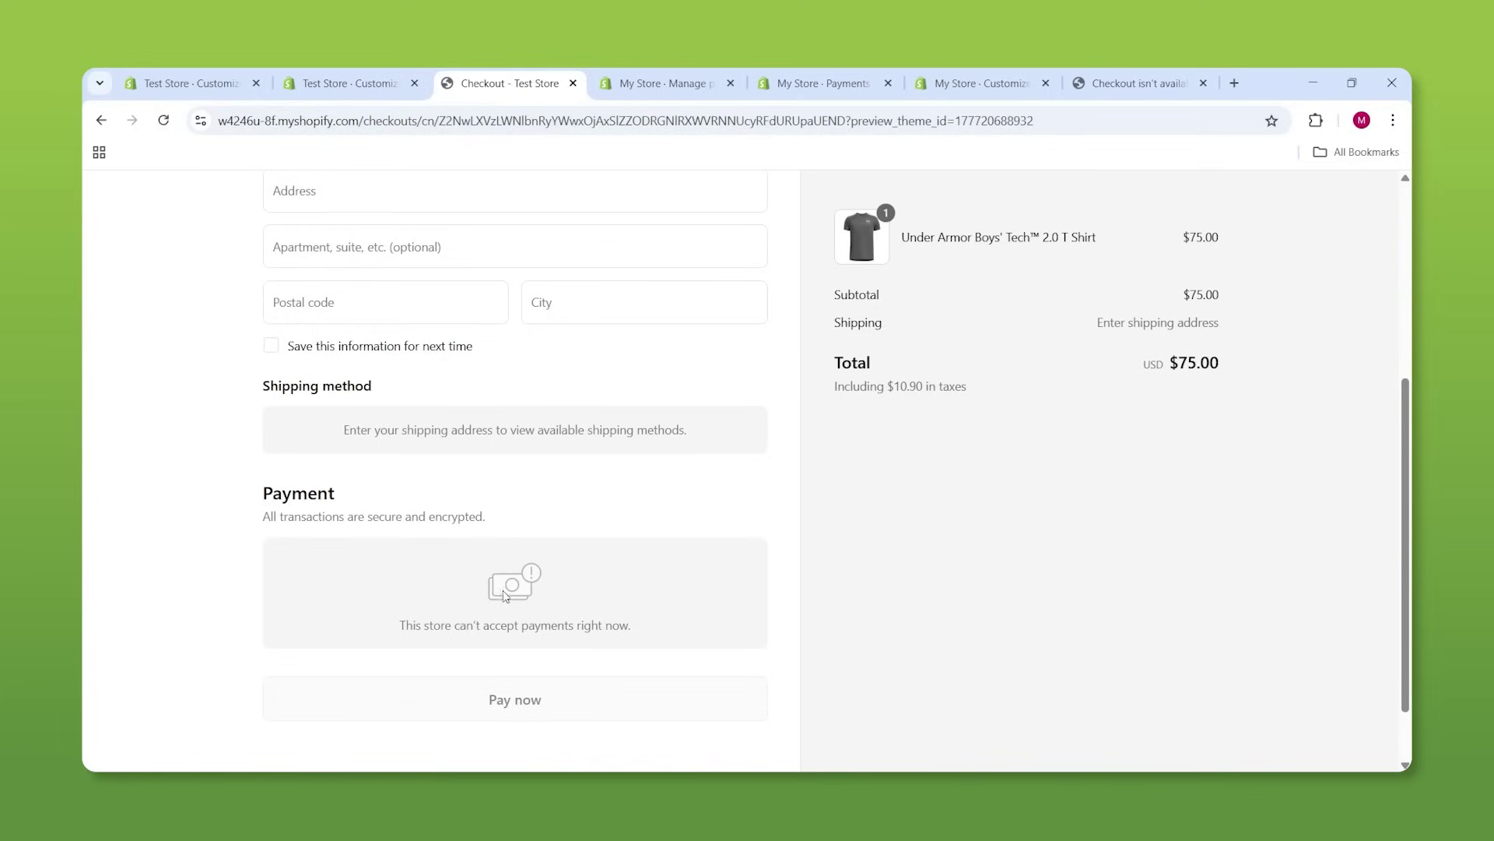
scroll(514, 591, up, 5)
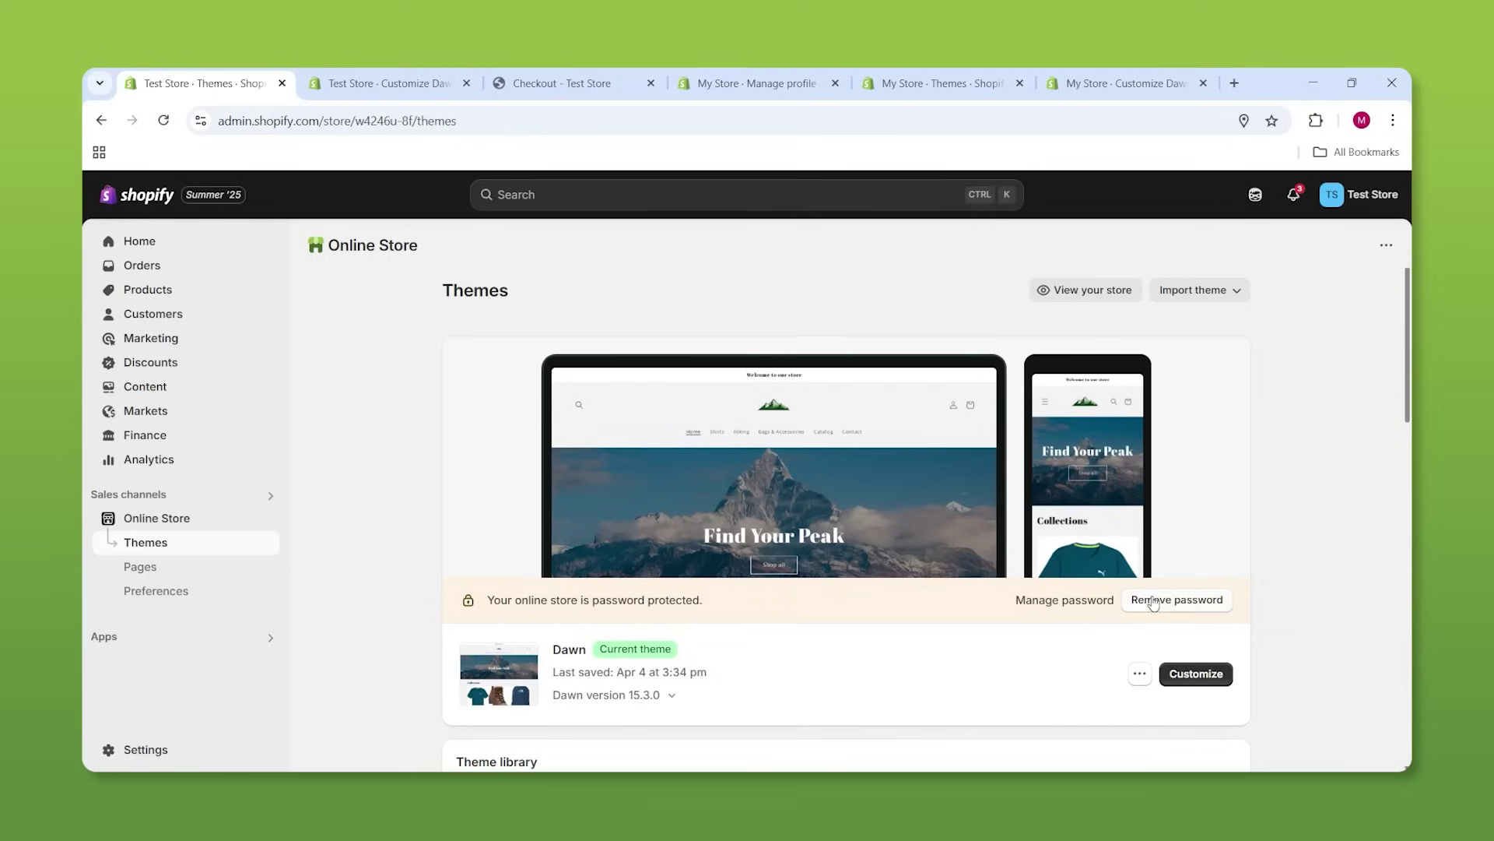
Start removing the password protection from the Test Store's online store on its Themes page
click(1177, 600)
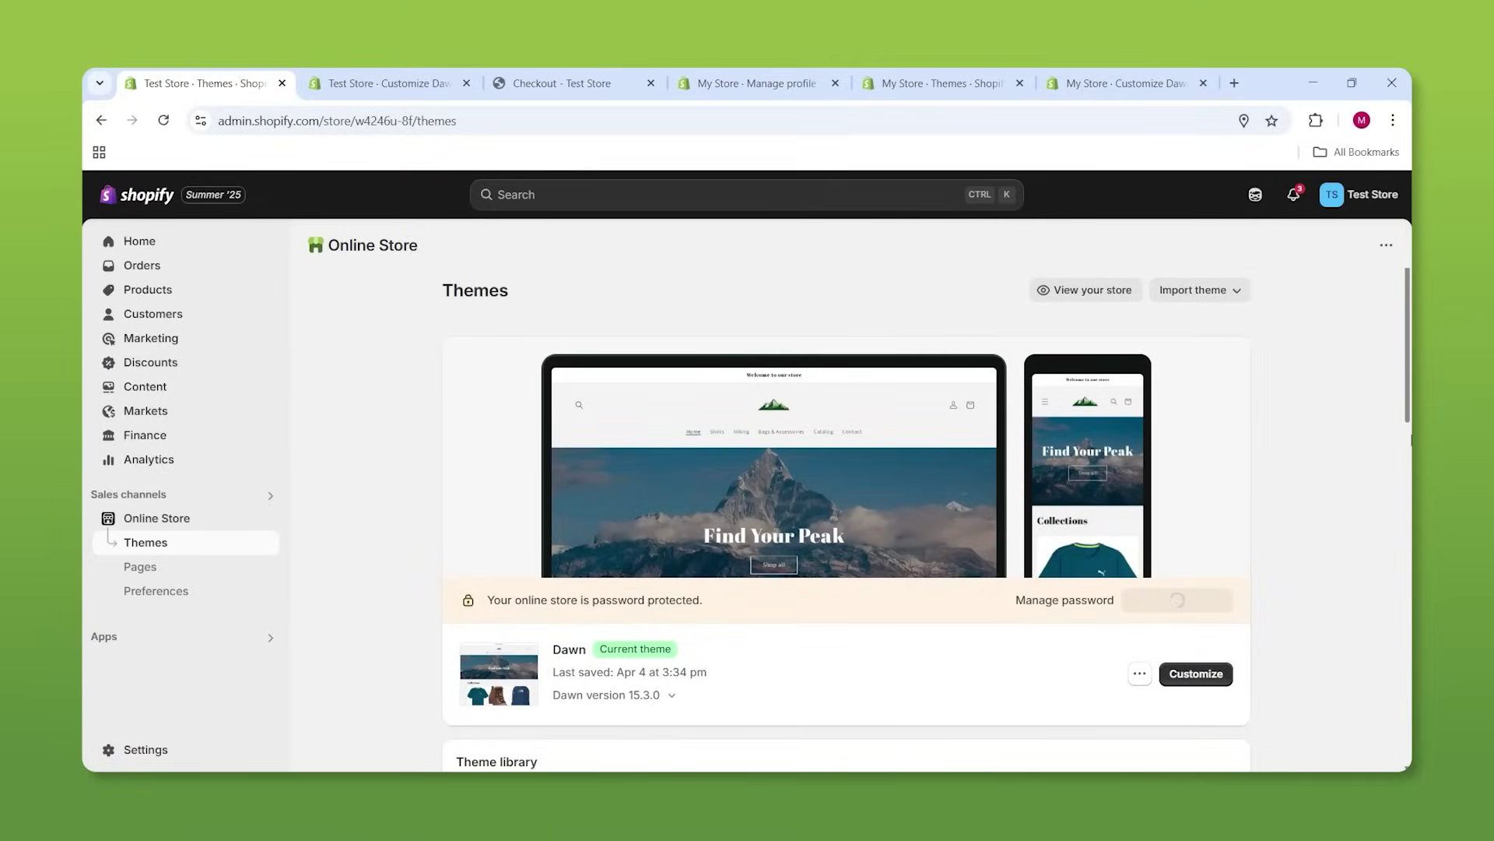